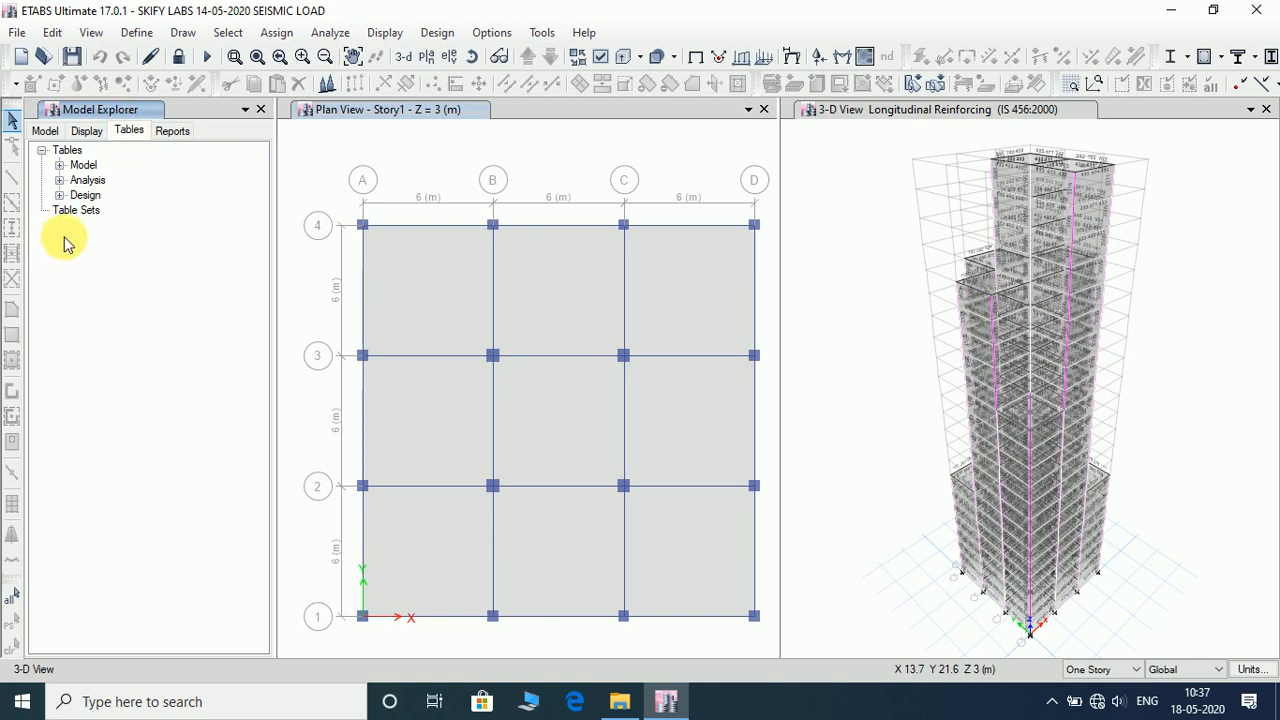
Step: Open the Column Forces table from the frame results of the analysis
{"action": "left_click", "coordinate": [60, 181]}
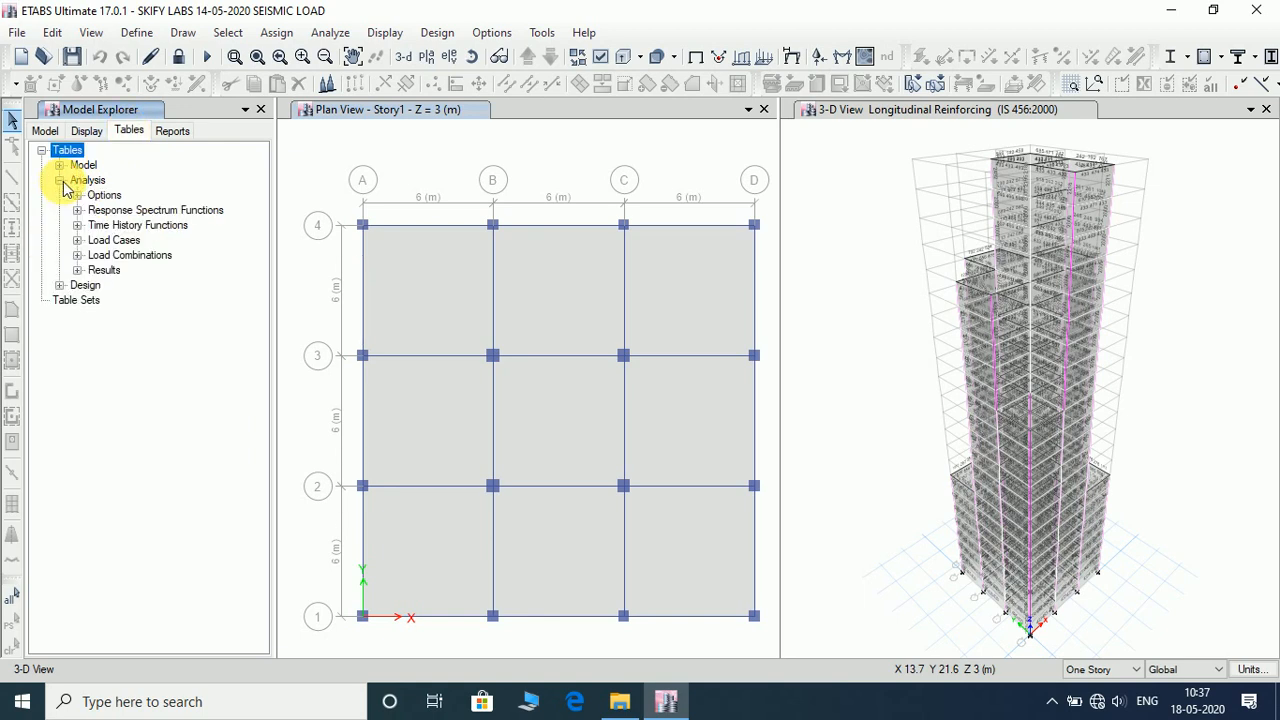
{"action": "left_click", "coordinate": [78, 271]}
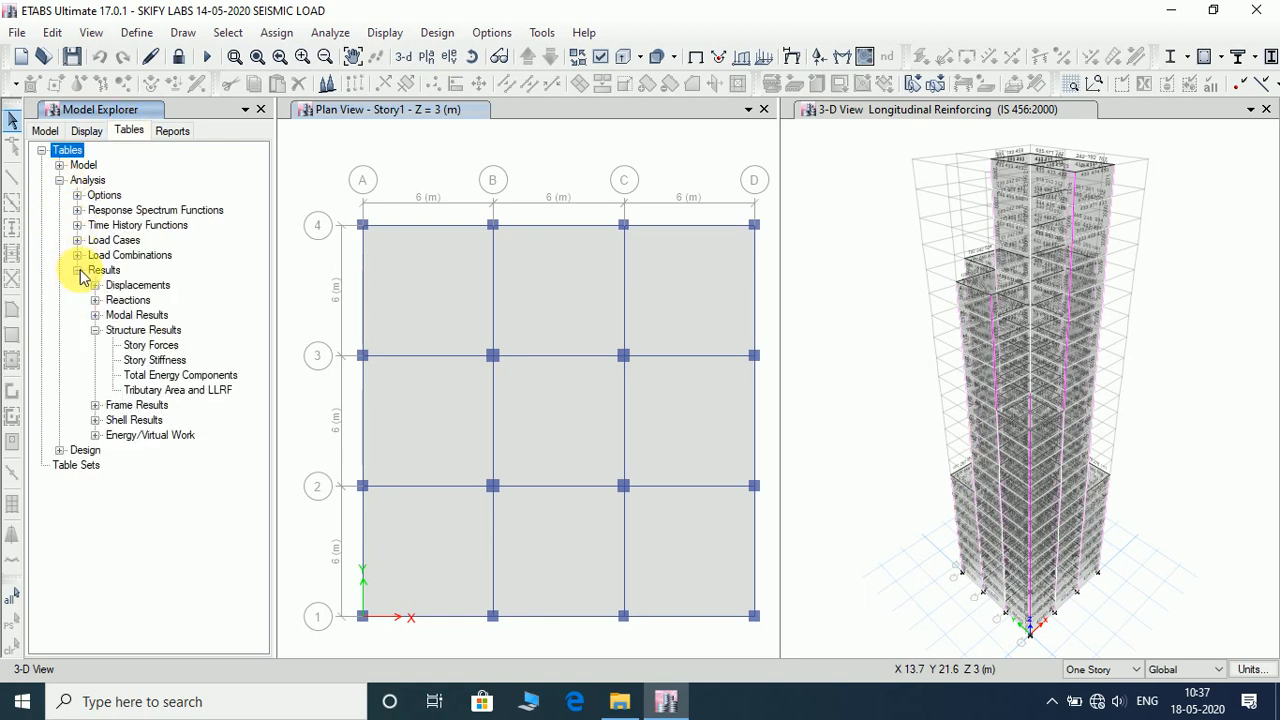
{"action": "left_click", "coordinate": [96, 406]}
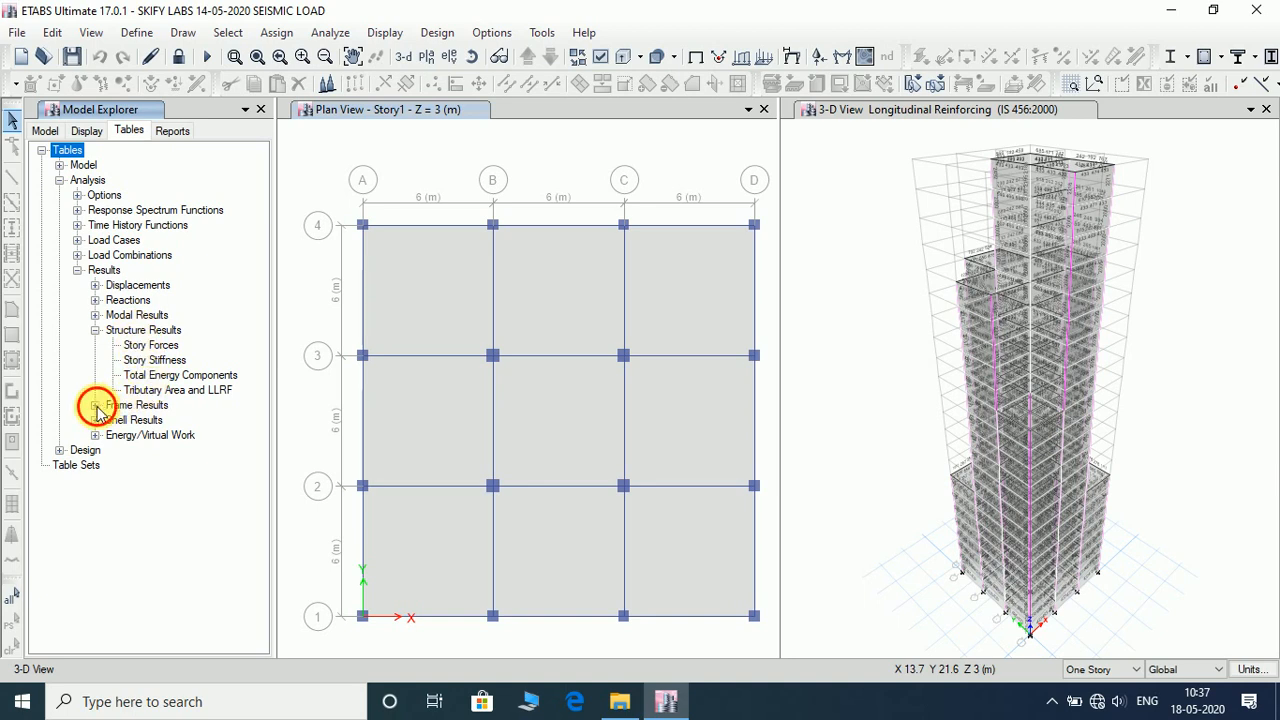
{"action": "left_click", "coordinate": [153, 421]}
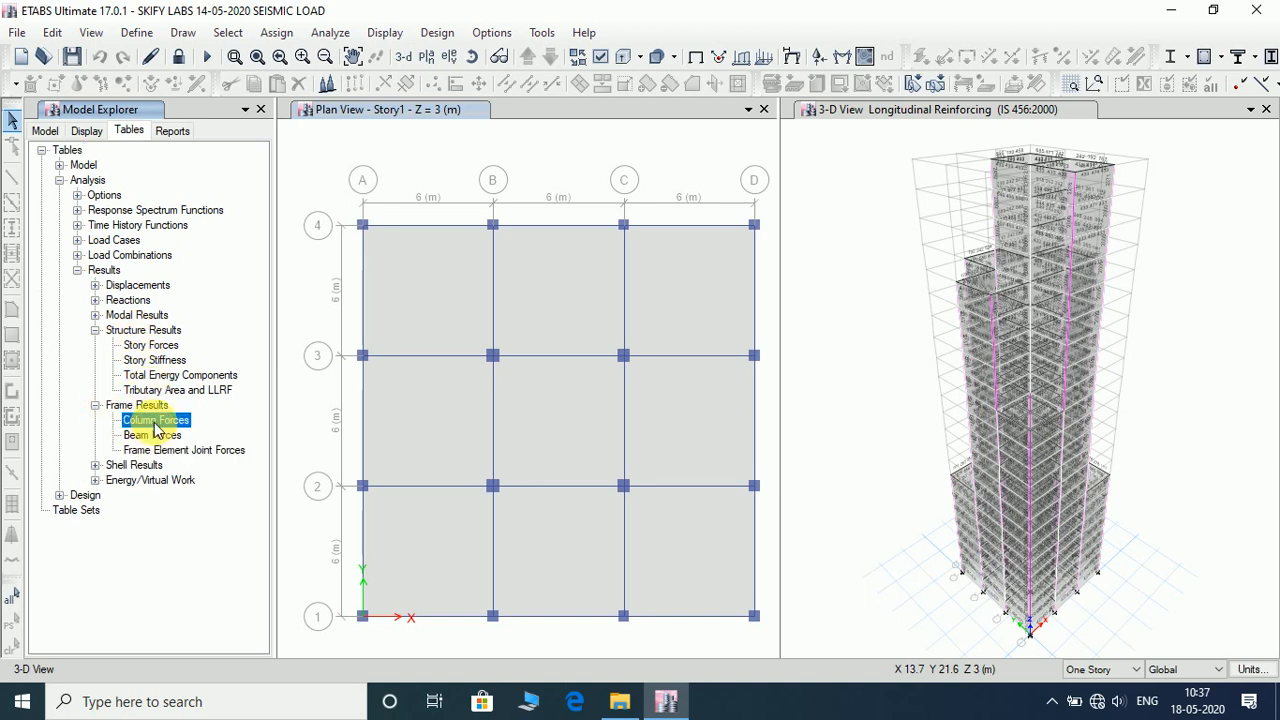
{"action": "double_click", "coordinate": [155, 421]}
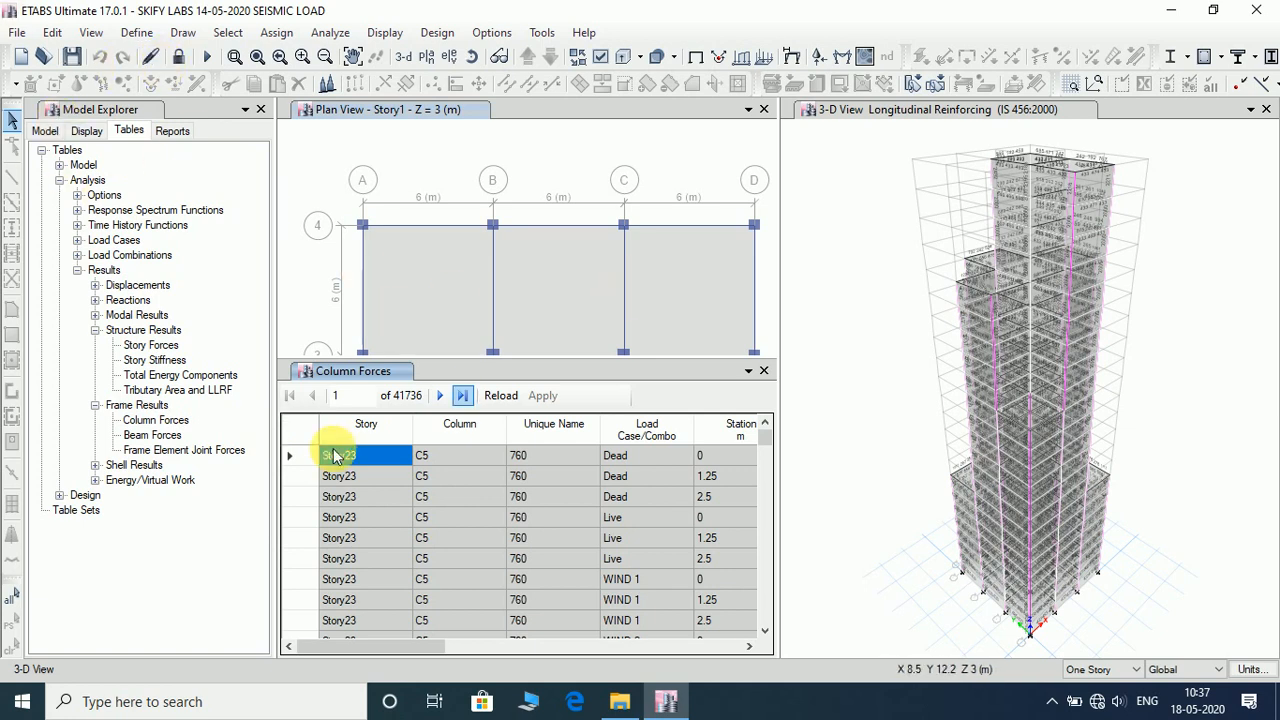
Step: Filter the Column Forces table by story to show only Story1
{"action": "left_click", "coordinate": [365, 424]}
{"action": "right_click", "coordinate": [365, 424]}
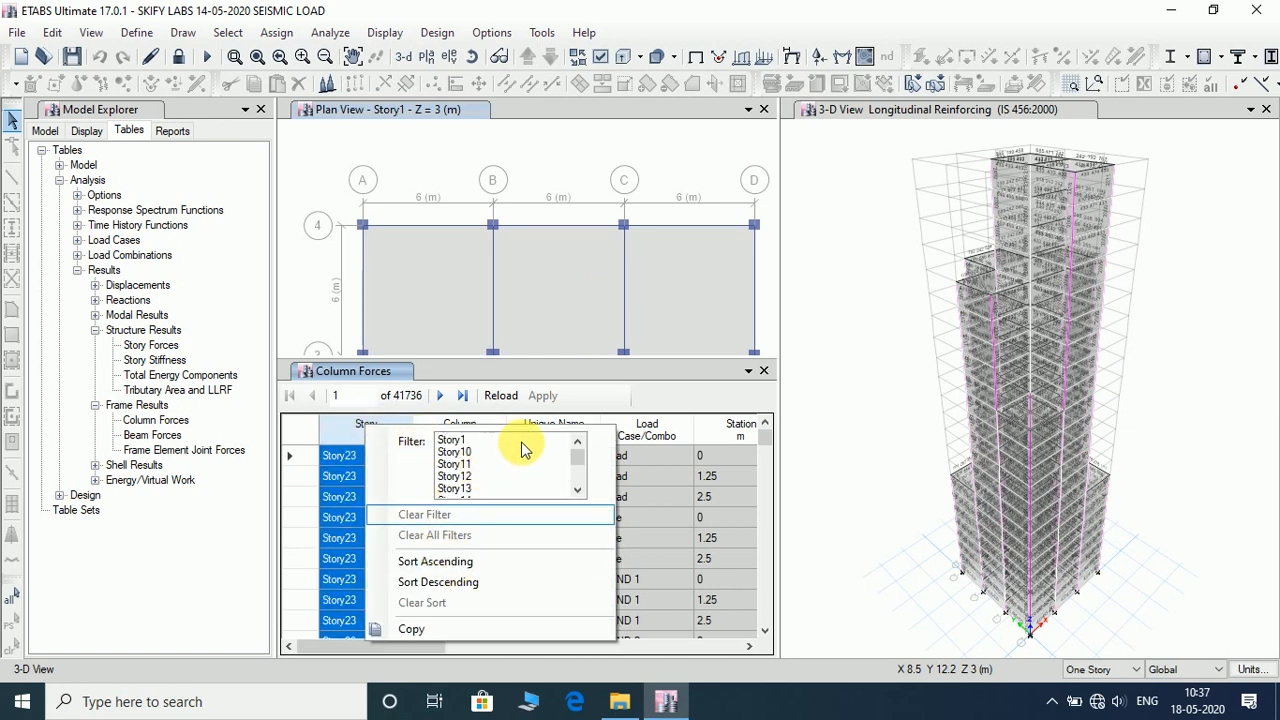
{"action": "left_click", "coordinate": [480, 441]}
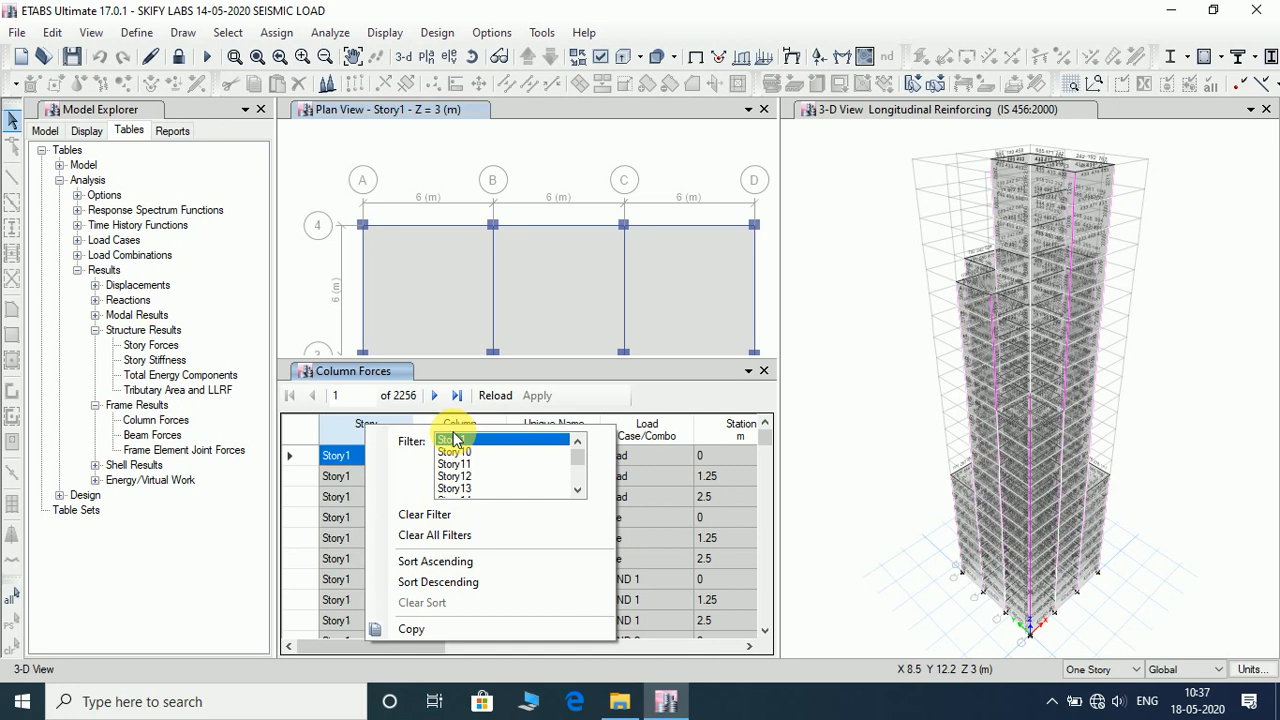
{"action": "left_click", "coordinate": [296, 430]}
Step: Filter the Story1 column forces by load case to show only Dead
{"action": "left_click", "coordinate": [474, 424]}
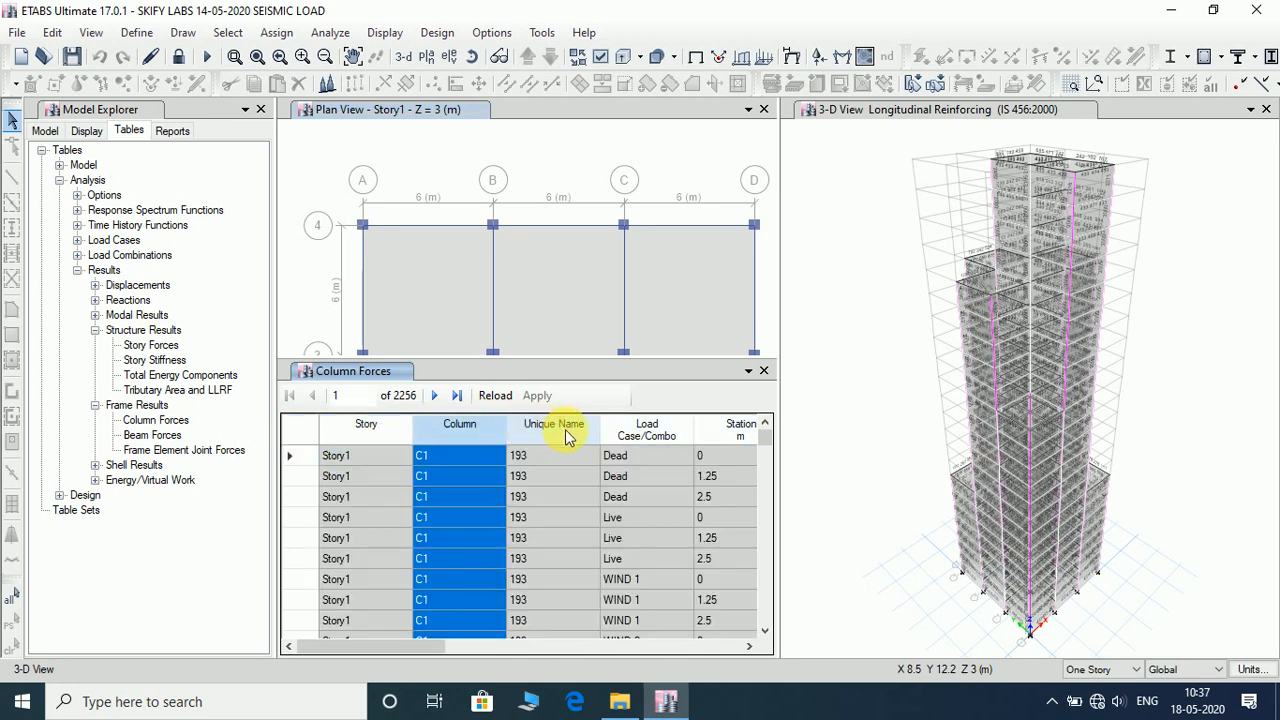
{"action": "right_click", "coordinate": [645, 436]}
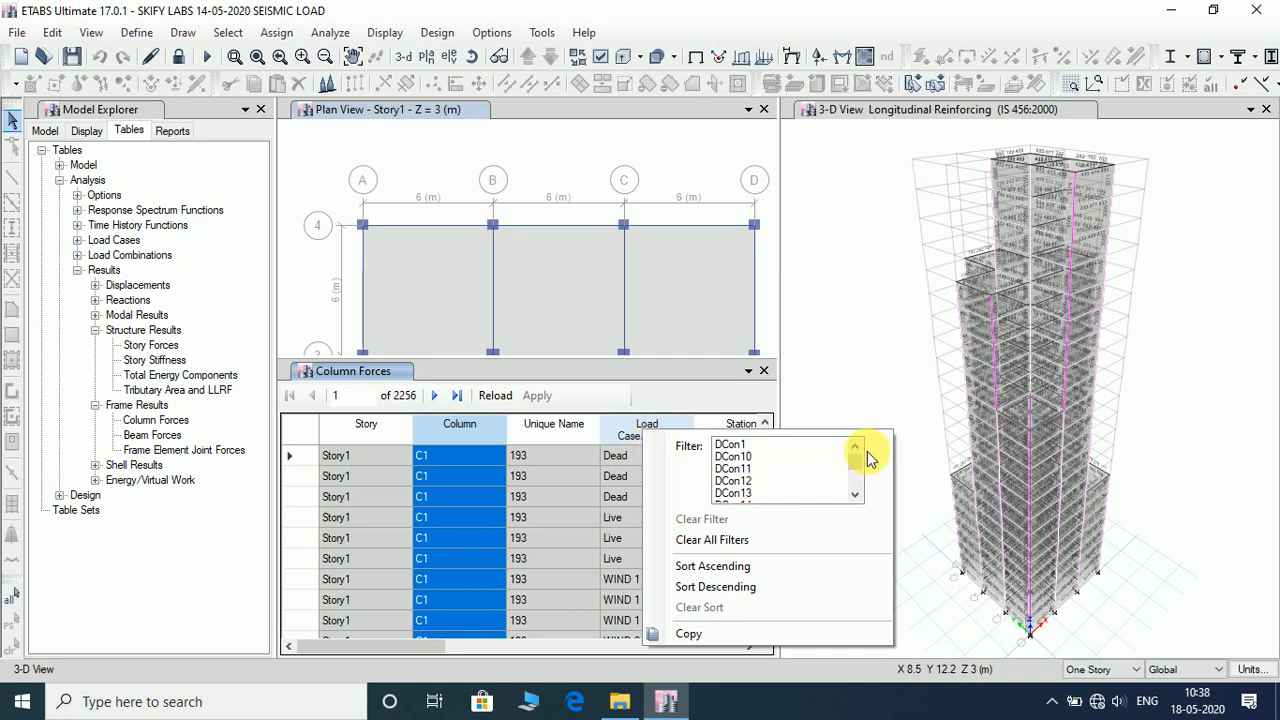
{"action": "mouse_move", "coordinate": [840, 467]}
{"action": "left_mouse_down"}
{"action": "mouse_move", "coordinate": [860, 490]}
{"action": "mouse_move", "coordinate": [854, 457]}
{"action": "left_mouse_up"}
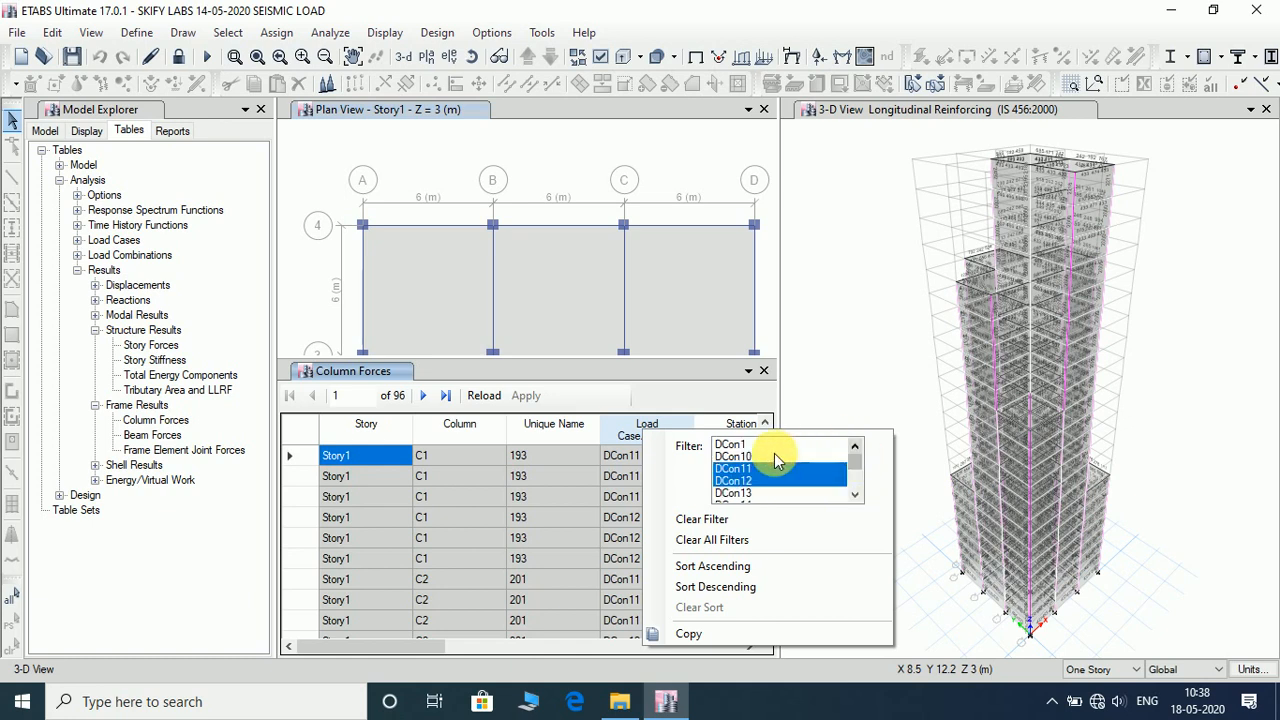
{"action": "scroll", "coordinate": [778, 460], "scroll_direction": "down", "scroll_amount": 5}
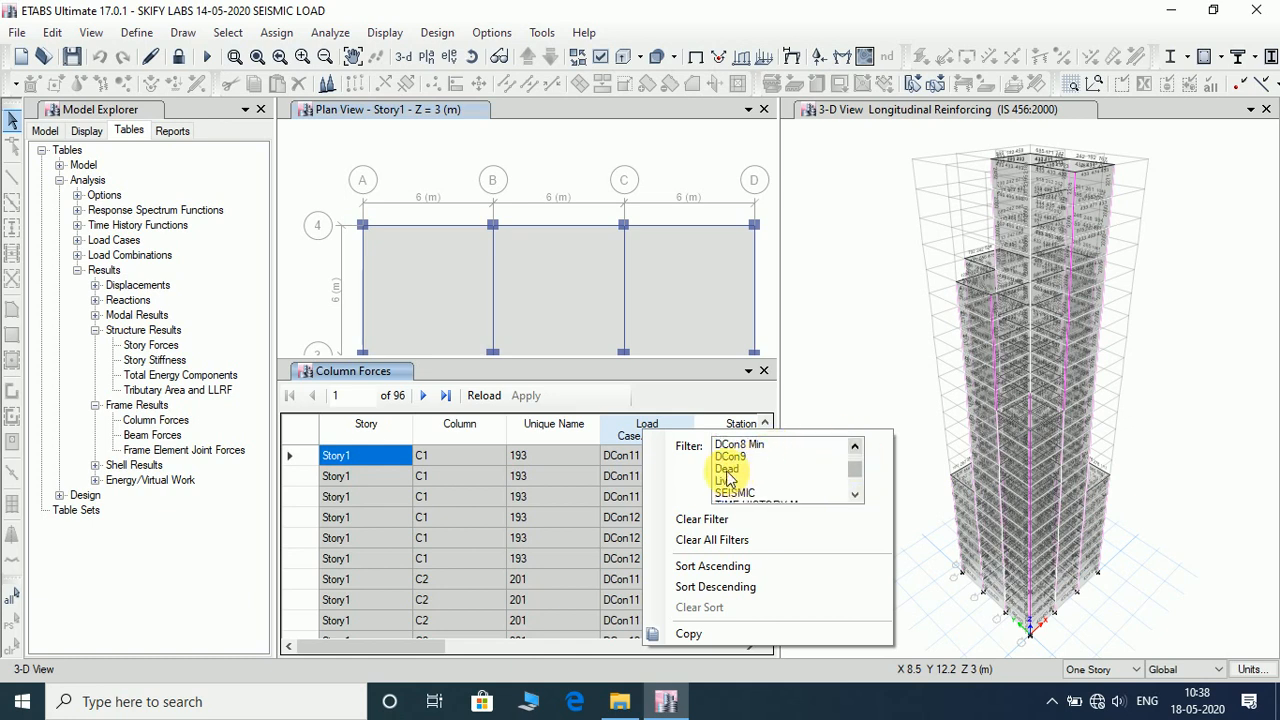
{"action": "left_click", "coordinate": [728, 470]}
{"action": "left_click", "coordinate": [625, 428]}
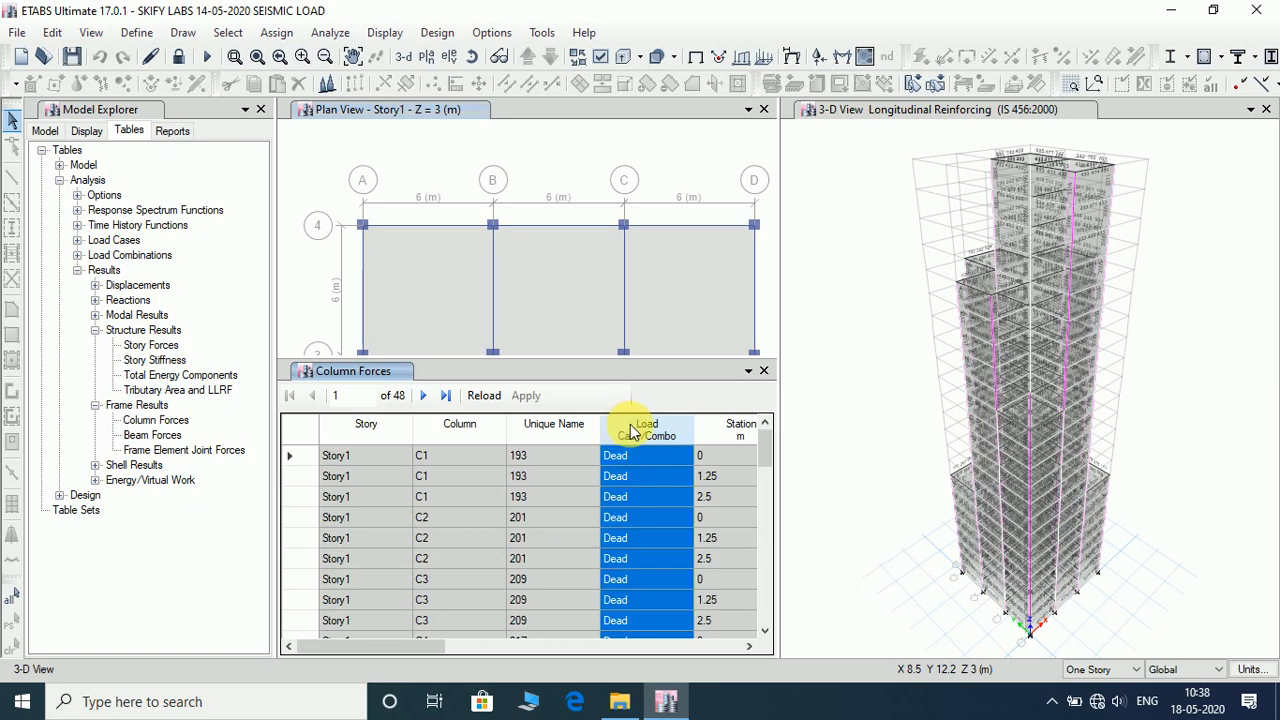
Step: Sort the filtered column forces by station in ascending order
{"action": "left_click_drag", "start_coordinate": [400, 648], "coordinate": [488, 651]}
{"action": "left_click", "coordinate": [494, 428]}
{"action": "left_click", "coordinate": [505, 428]}
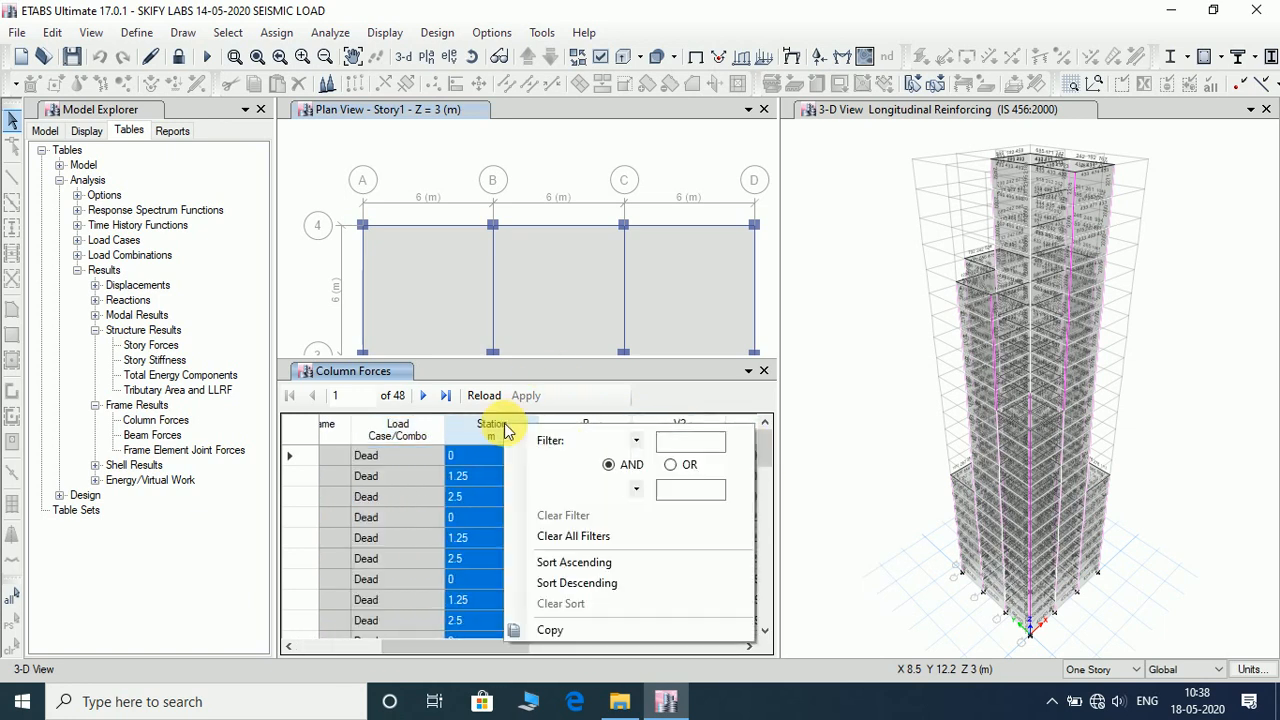
{"action": "left_click", "coordinate": [586, 562]}
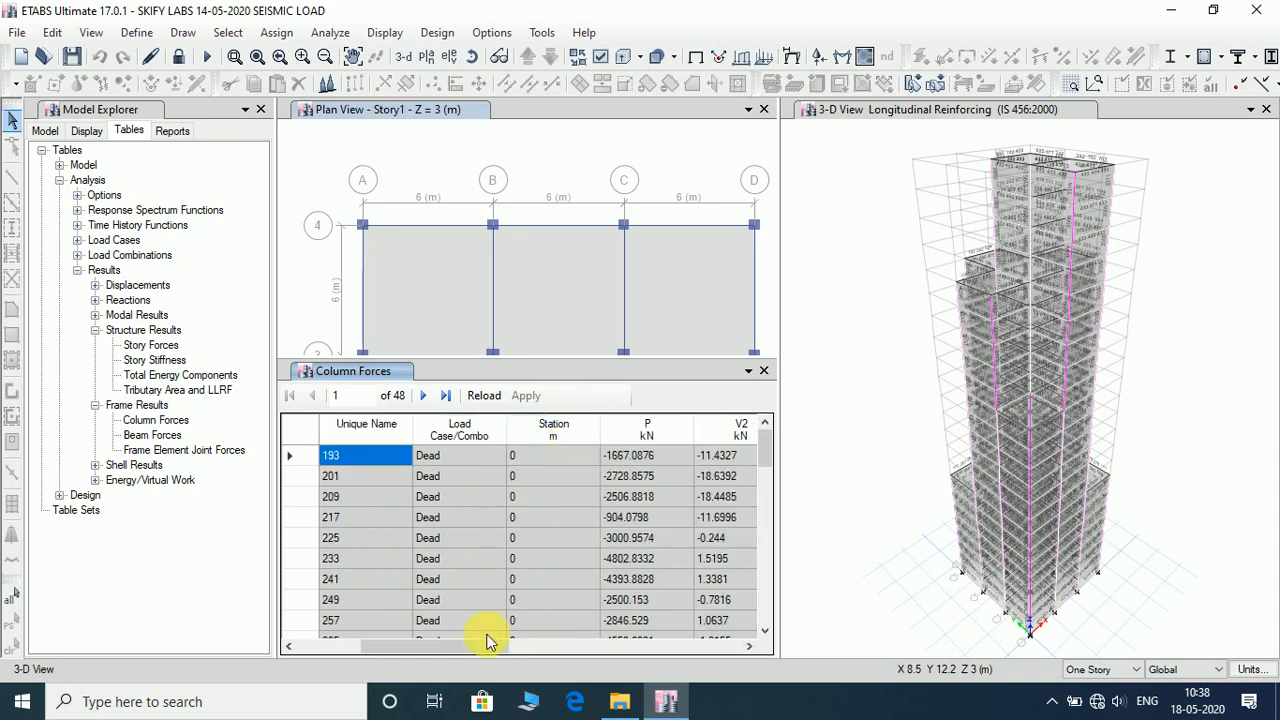
Step: Review the dead-load forces of the Story1 columns by station, and close the Column Forces table
{"action": "left_click_drag", "start_coordinate": [490, 640], "coordinate": [555, 655]}
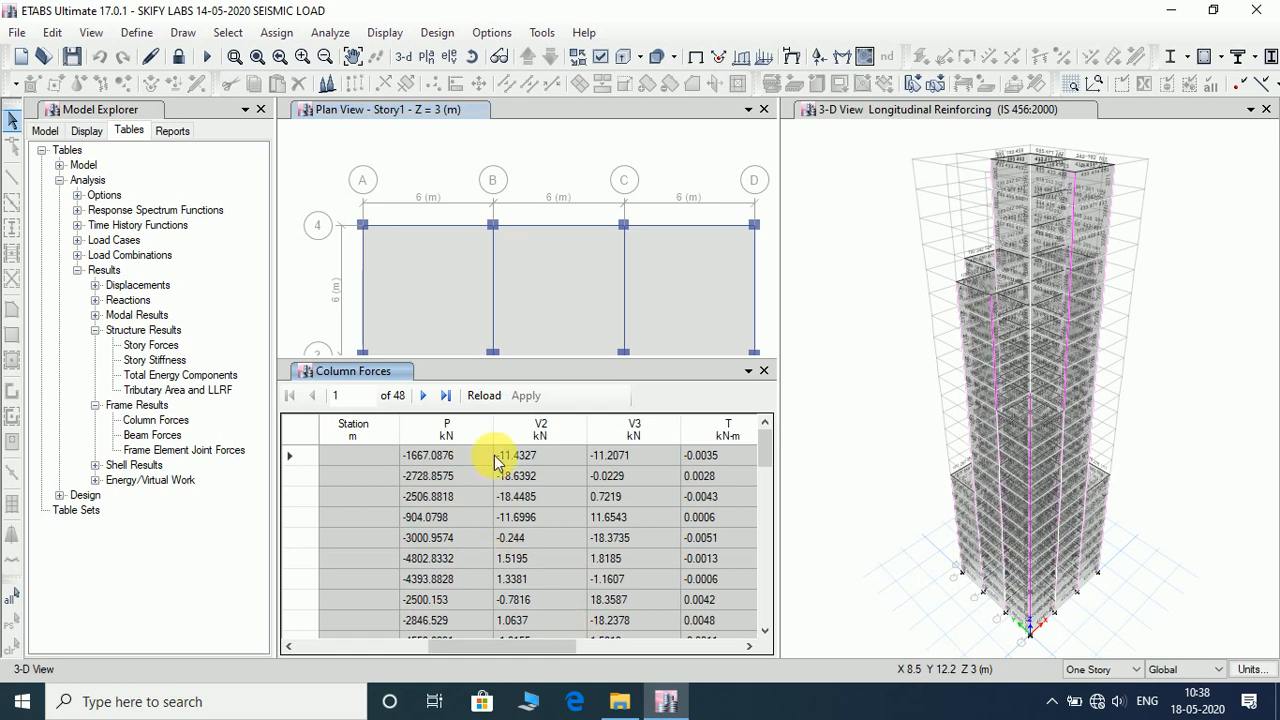
{"action": "left_click_drag", "start_coordinate": [558, 651], "coordinate": [388, 651]}
{"action": "scroll", "coordinate": [482, 459], "scroll_direction": "down", "scroll_amount": 7}
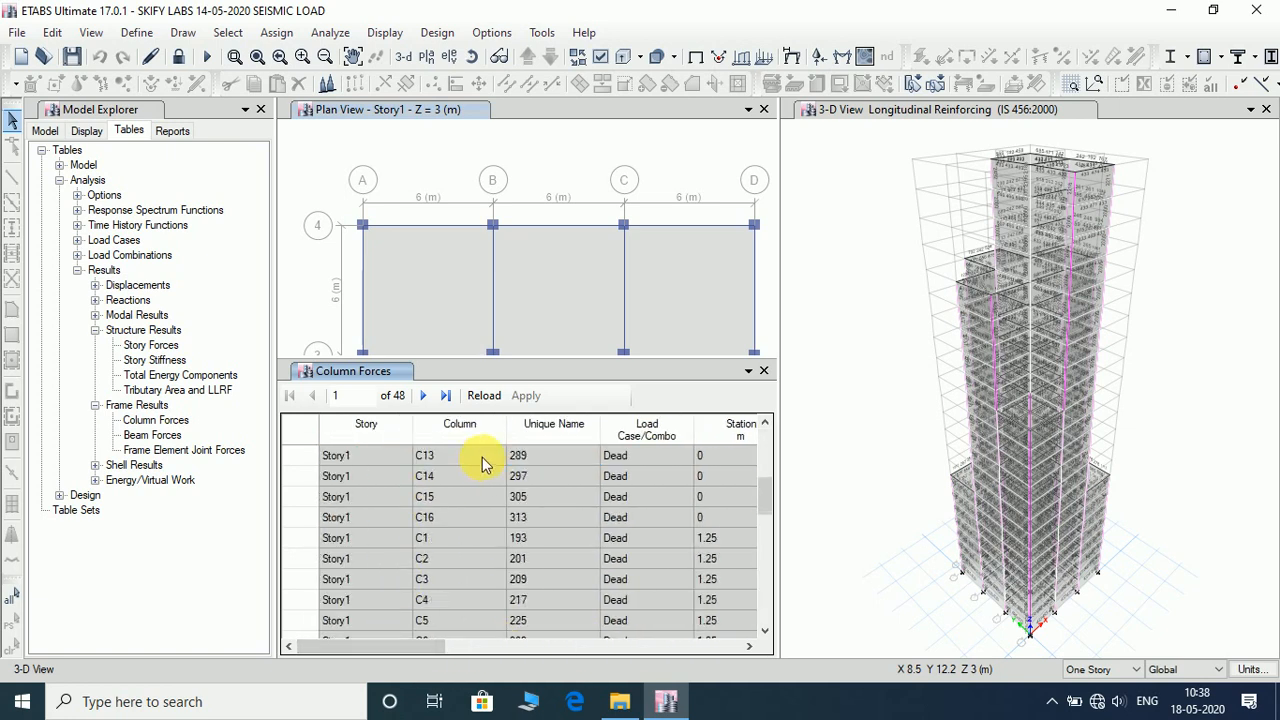
{"action": "scroll", "coordinate": [482, 457], "scroll_direction": "up", "scroll_amount": 3}
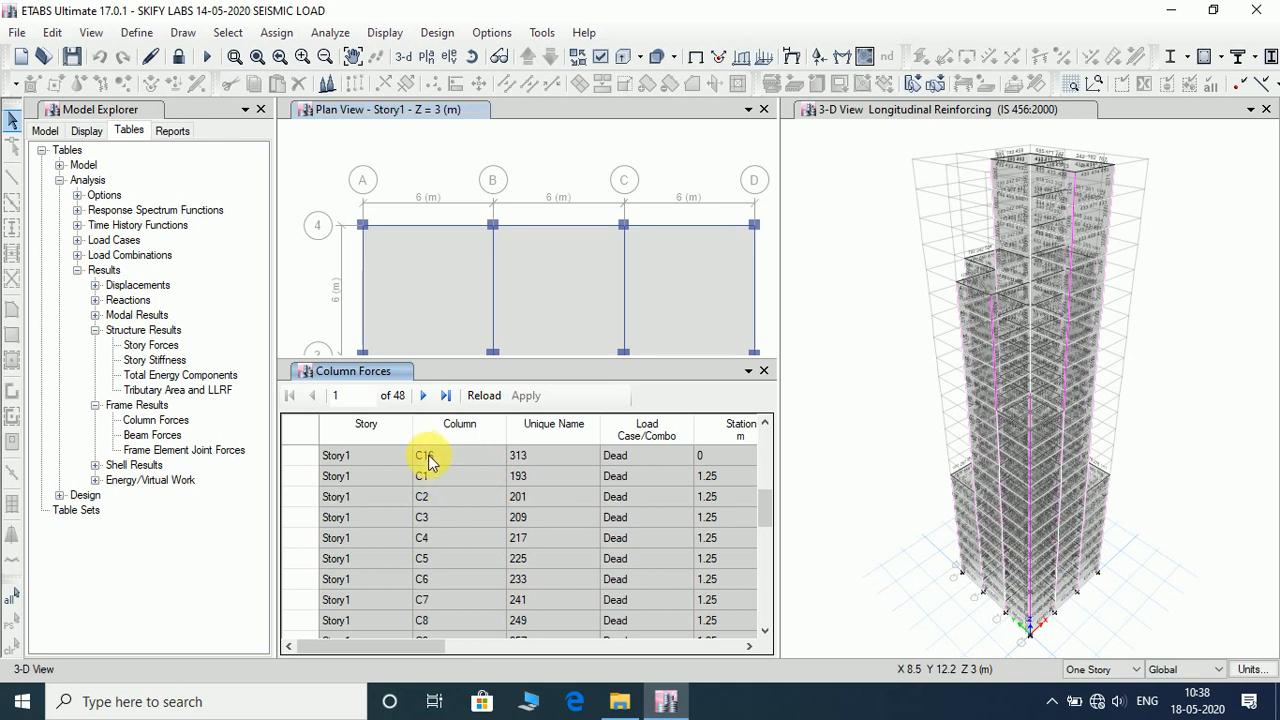
{"action": "scroll", "coordinate": [430, 460], "scroll_direction": "up", "scroll_amount": 2}
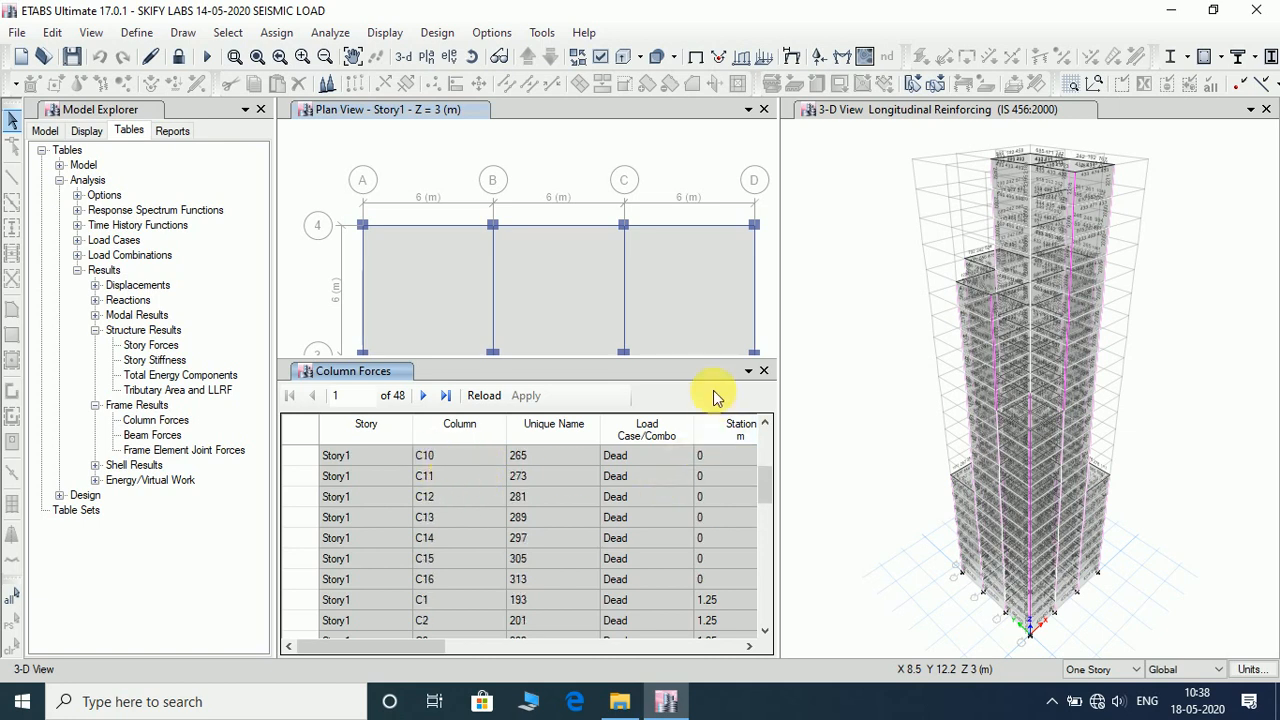
{"action": "scroll", "coordinate": [441, 468], "scroll_direction": "up", "scroll_amount": 3}
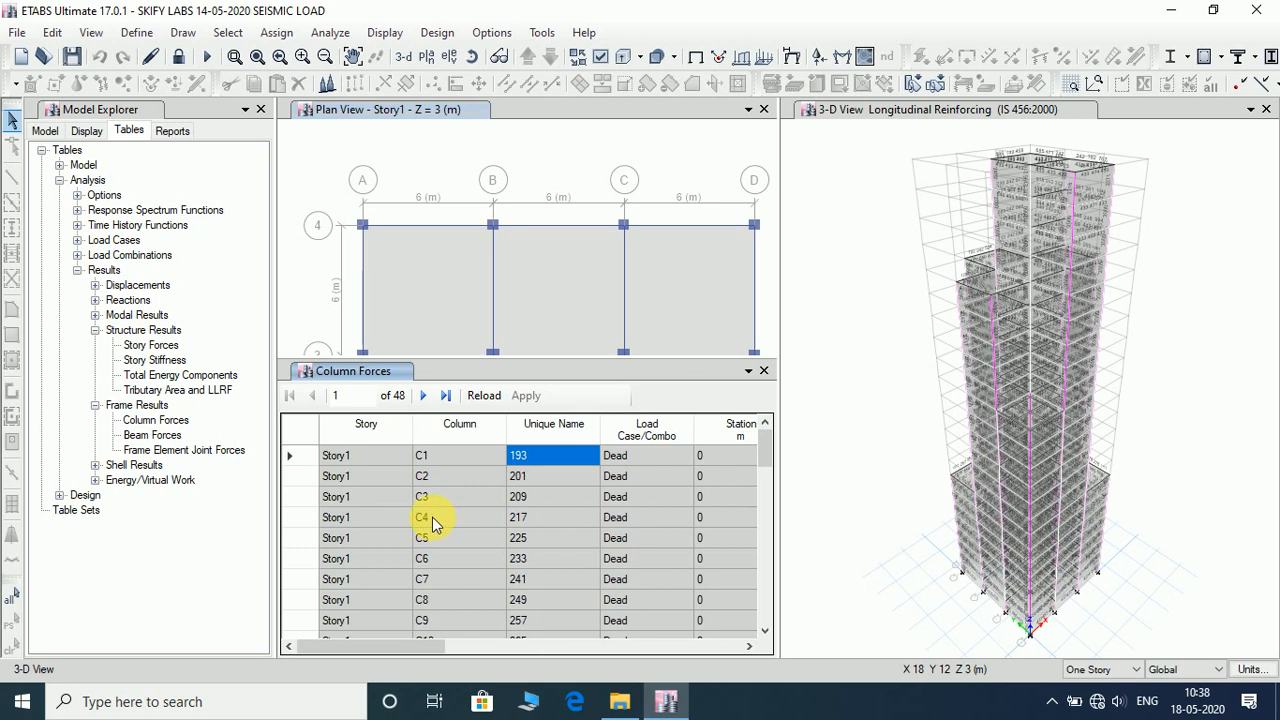
{"action": "left_click", "coordinate": [752, 377]}
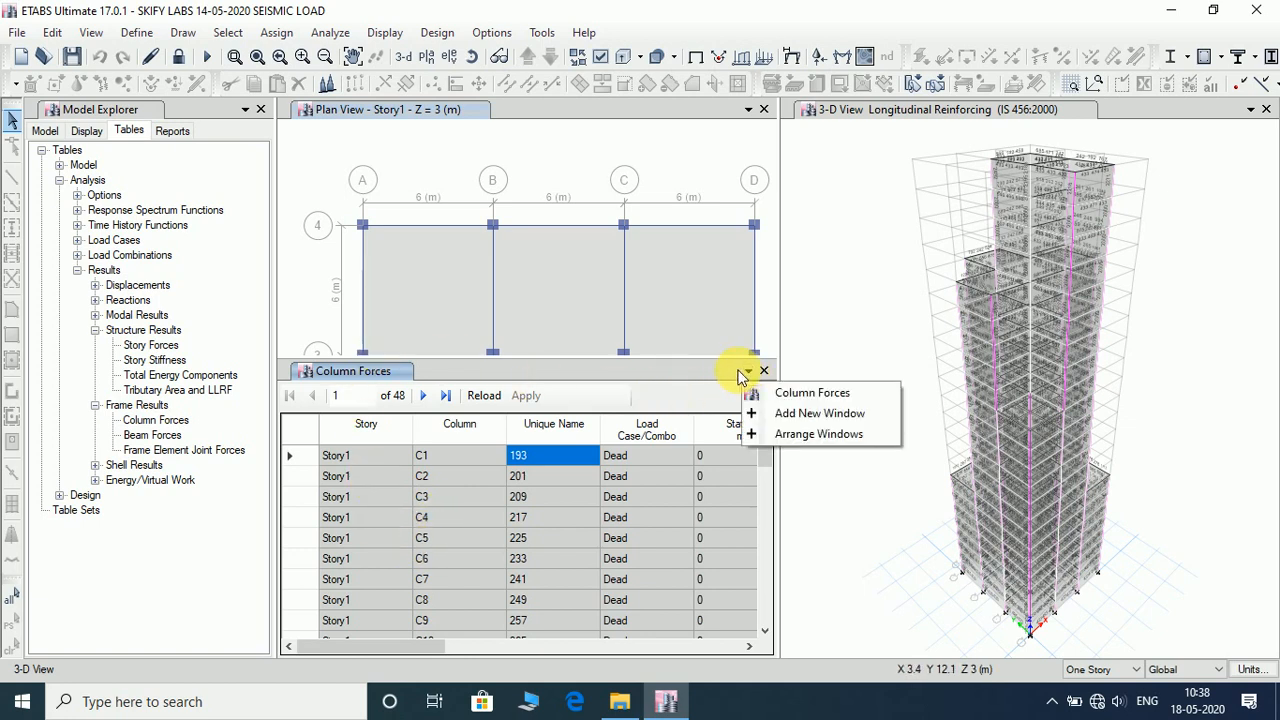
{"action": "left_click", "coordinate": [752, 391]}
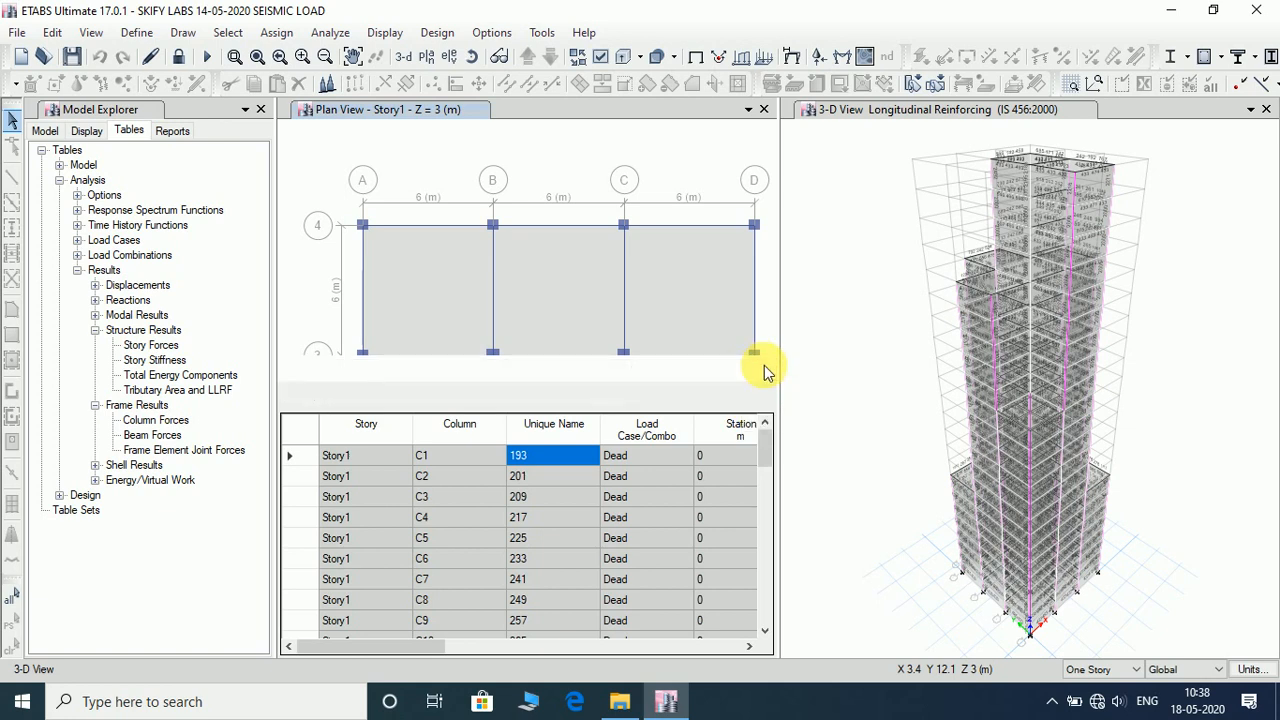
{"action": "left_click", "coordinate": [764, 370]}
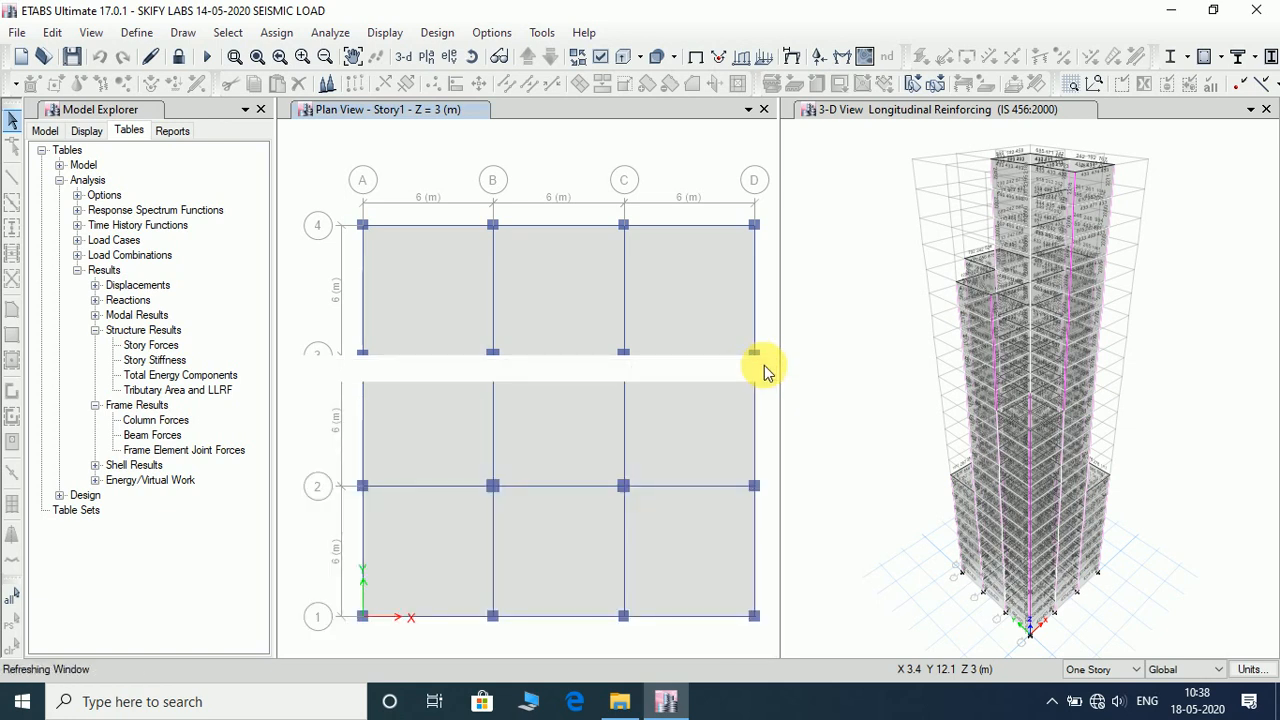
Step: Expand the list of Story1 columns under the model's structural objects
{"action": "left_click", "coordinate": [44, 130]}
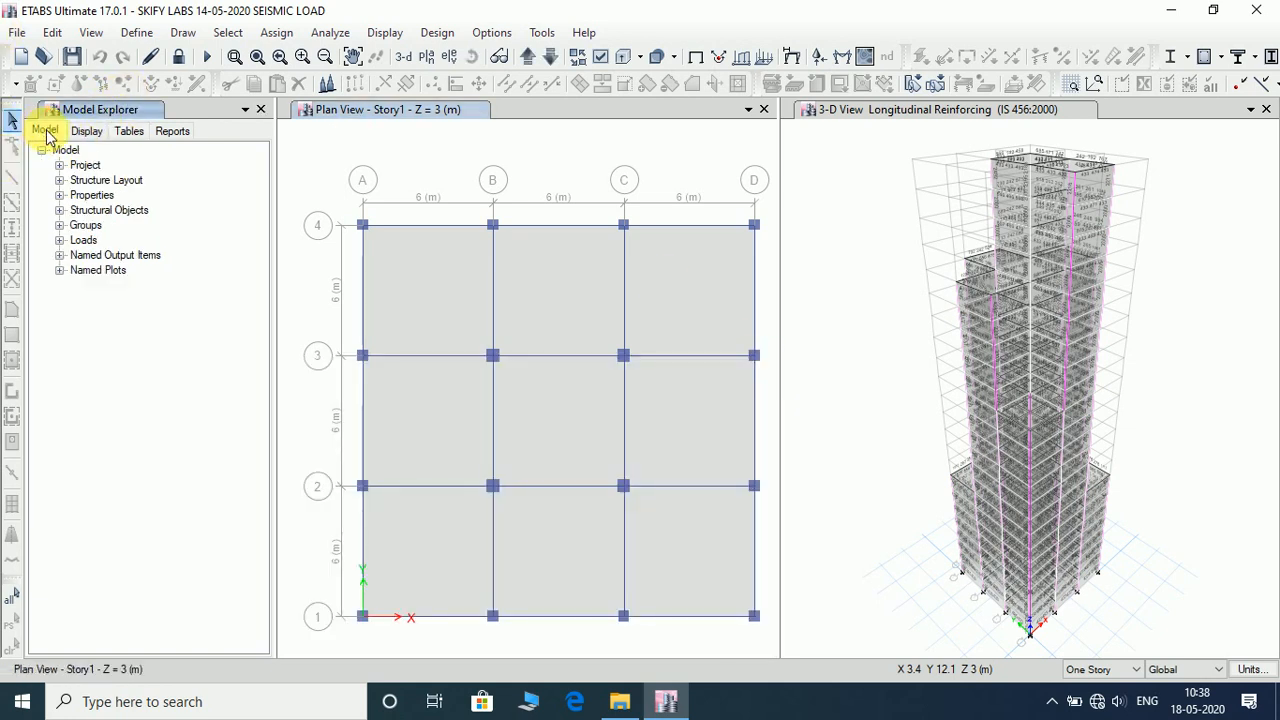
{"action": "left_click", "coordinate": [59, 211]}
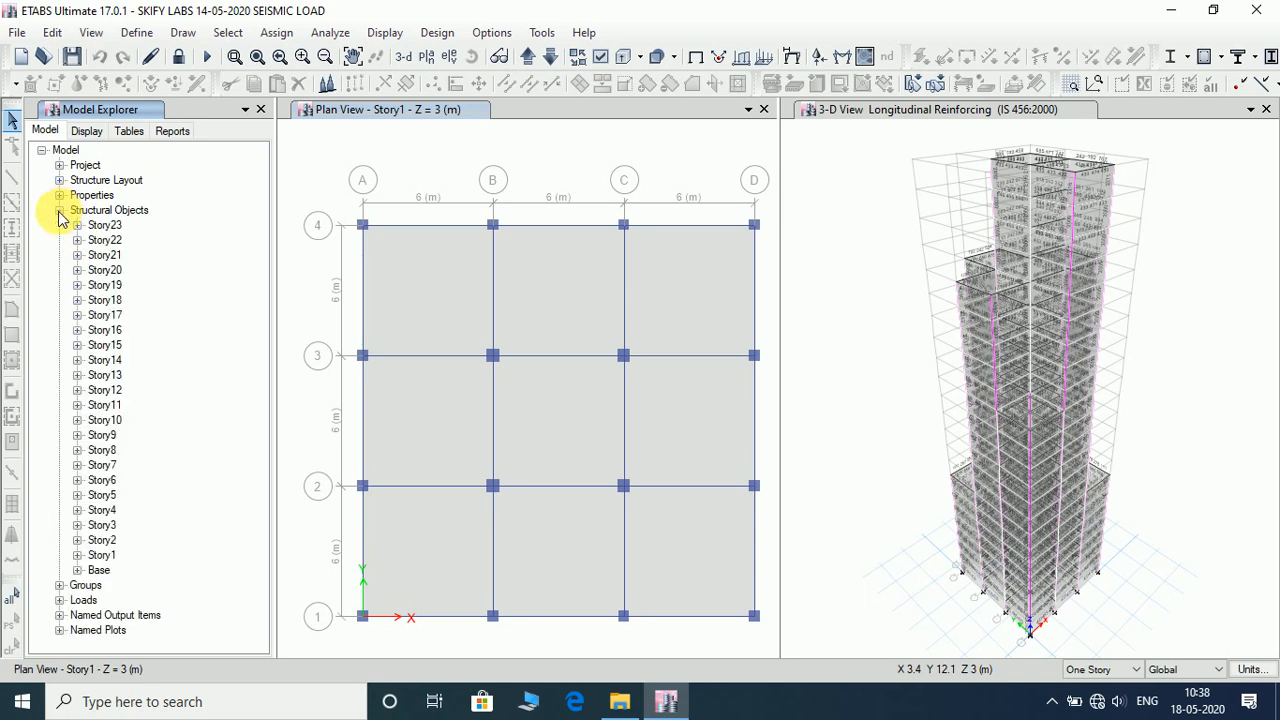
{"action": "left_click", "coordinate": [78, 555]}
{"action": "left_click", "coordinate": [95, 480]}
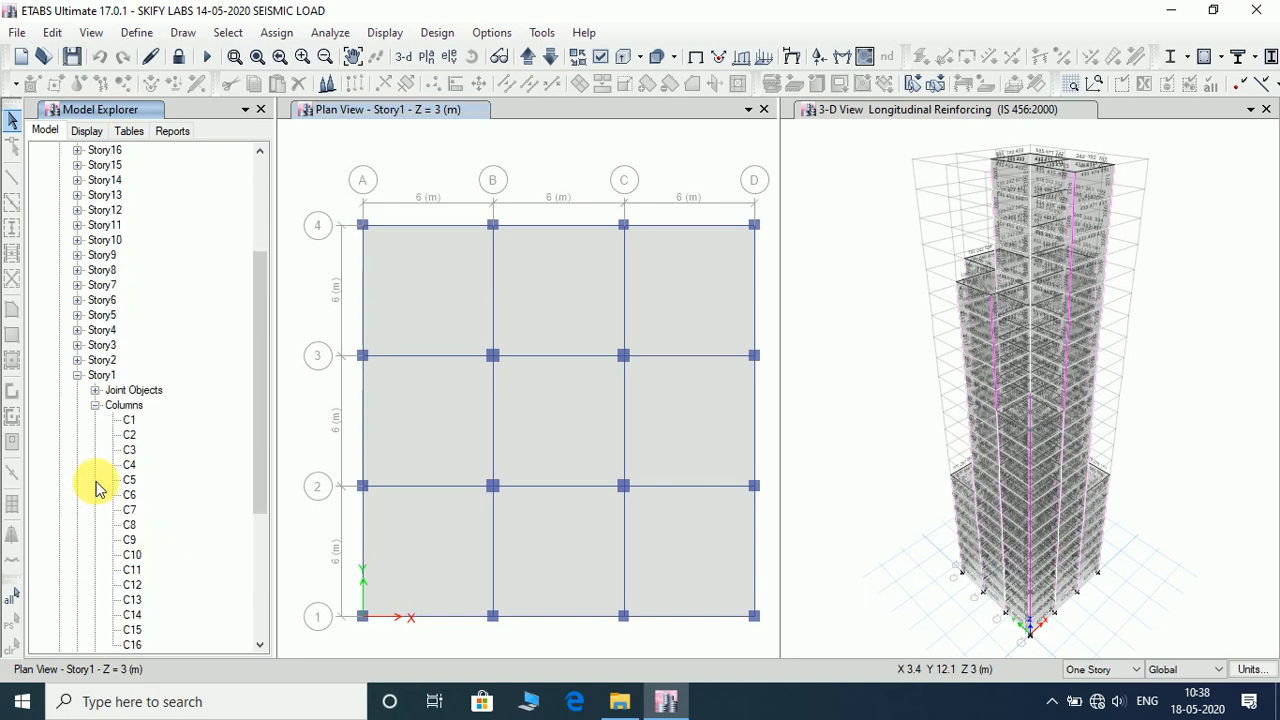
Step: Isolate column C1 and after it column C2 in the Story1 plan to see where each one stands
{"action": "left_click", "coordinate": [128, 422]}
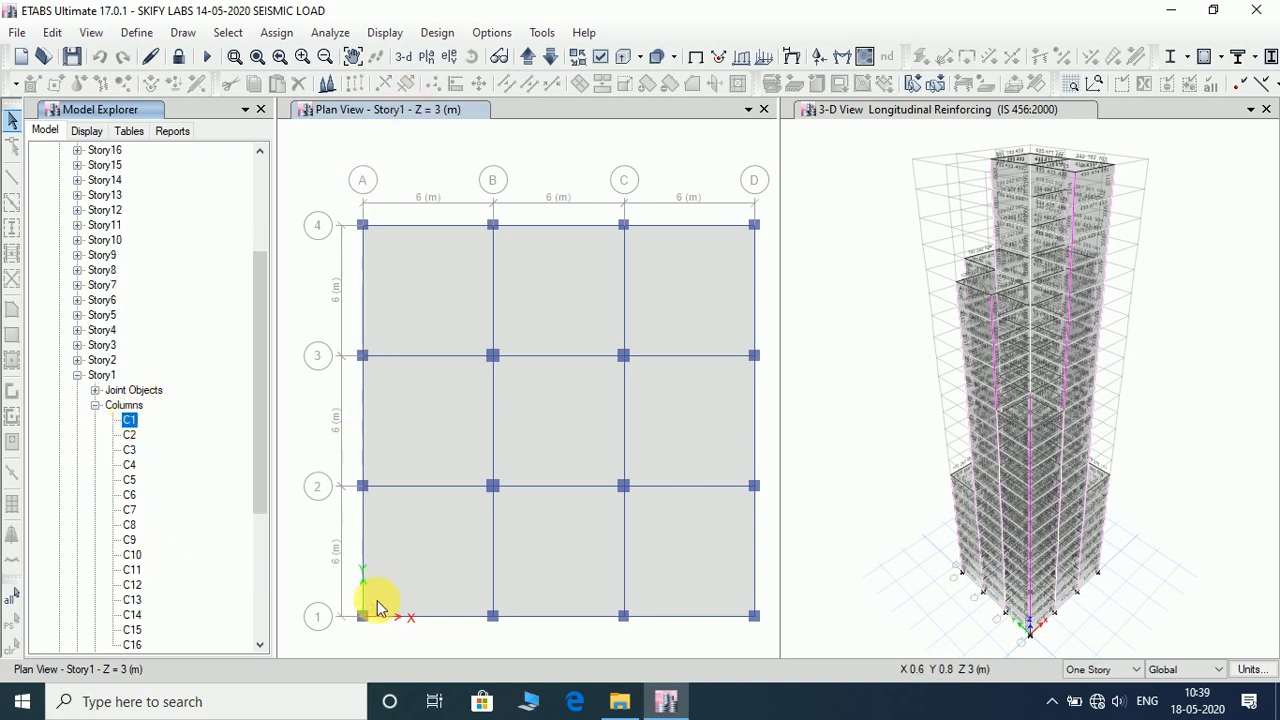
{"action": "right_click", "coordinate": [130, 422]}
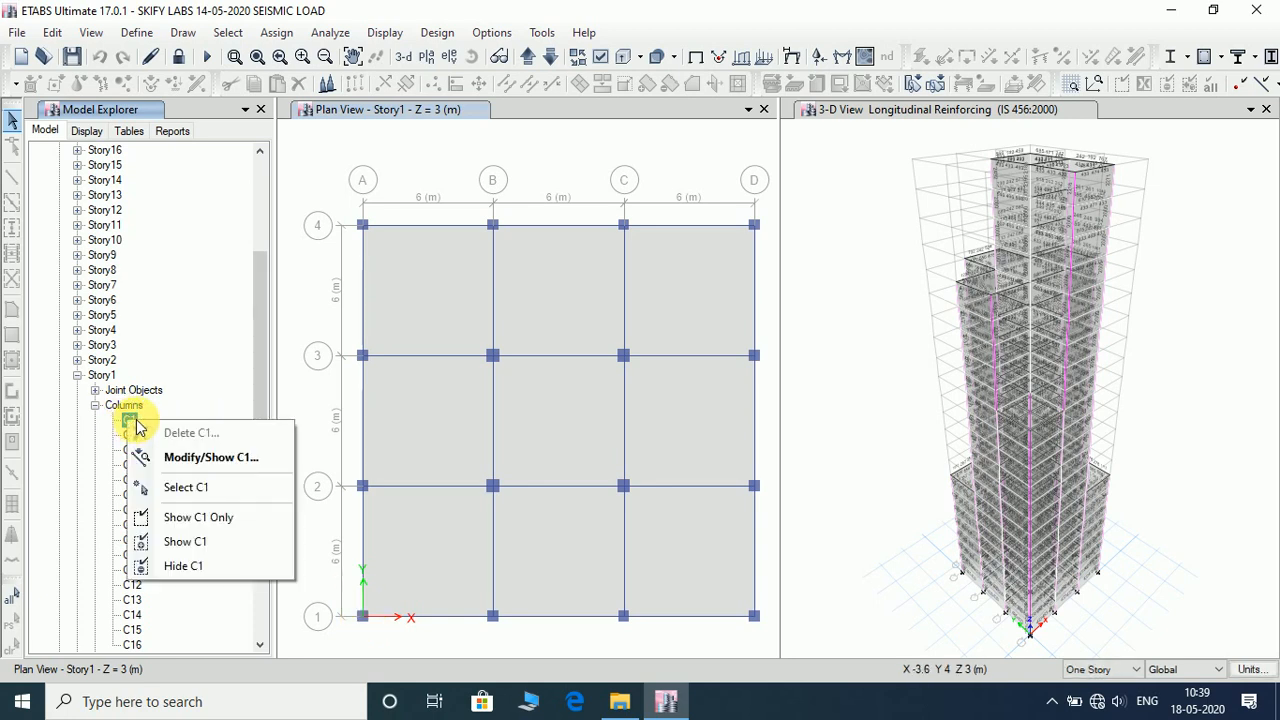
{"action": "left_click", "coordinate": [198, 518]}
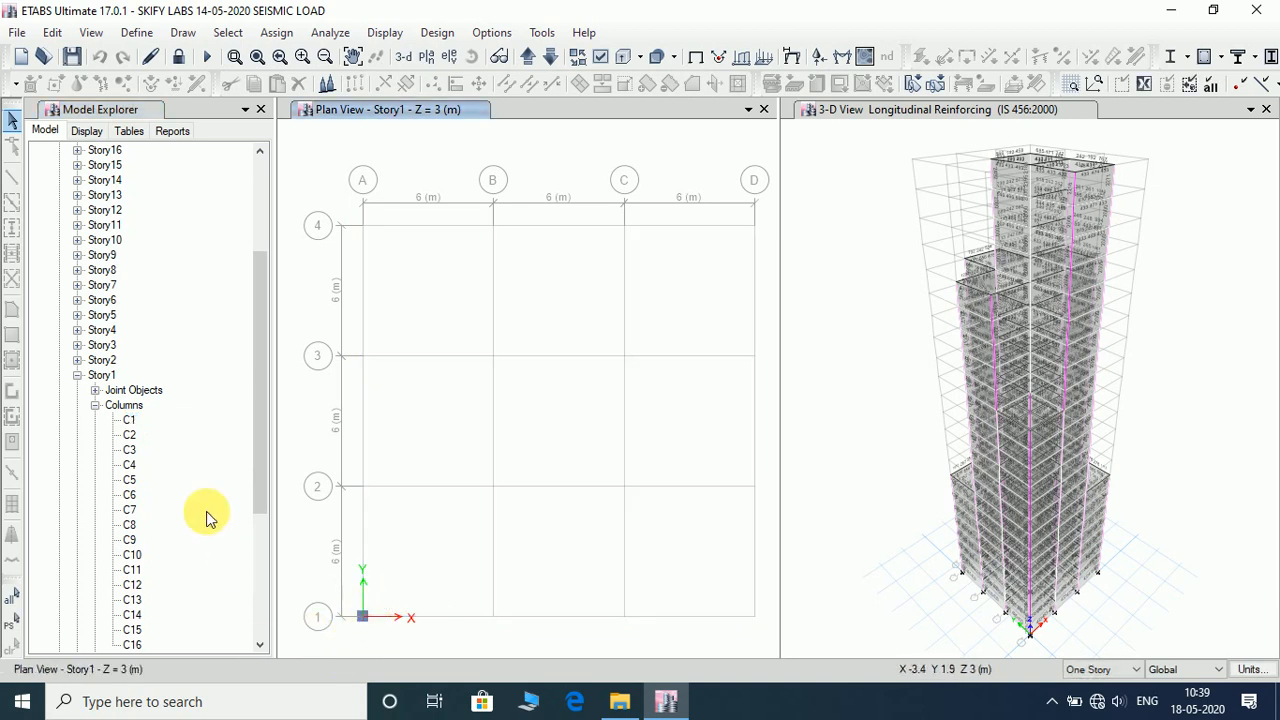
{"action": "right_click", "coordinate": [130, 437]}
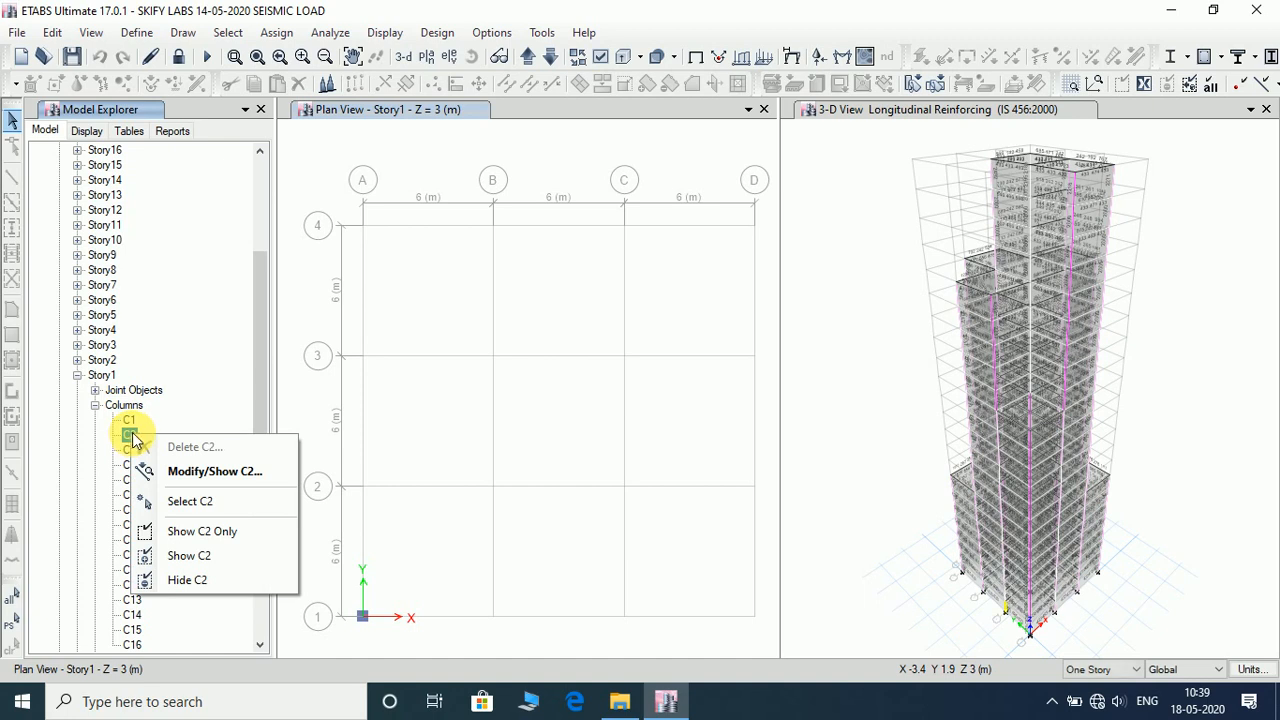
{"action": "left_click", "coordinate": [202, 531]}
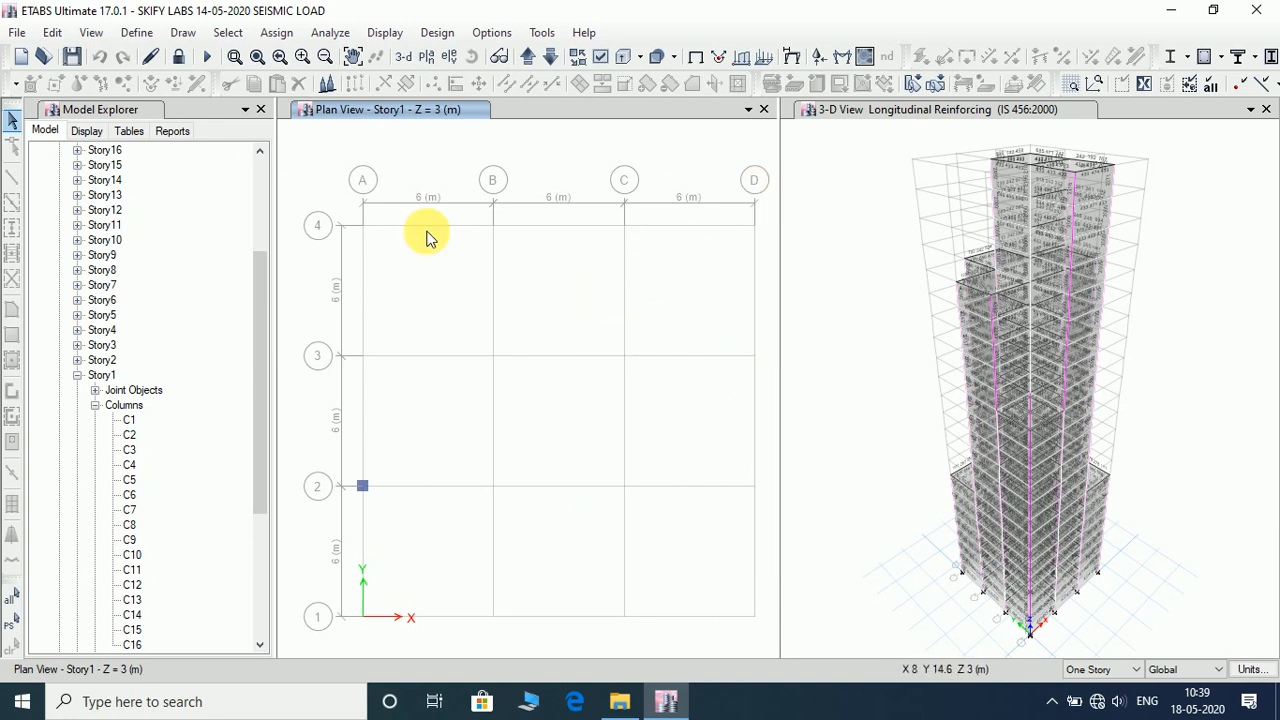
Step: Bring all objects back into view in the Story1 plan and collapse the Story1 column list
{"action": "right_click", "coordinate": [293, 160]}
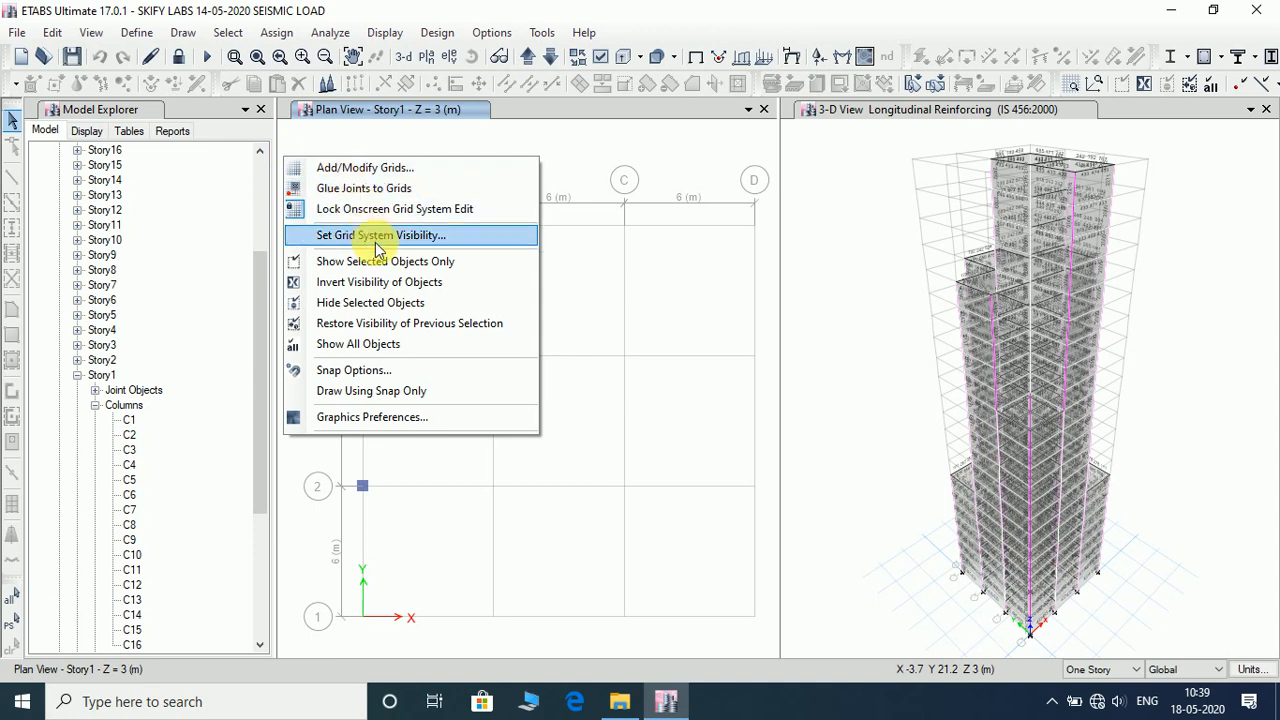
{"action": "left_click", "coordinate": [418, 335]}
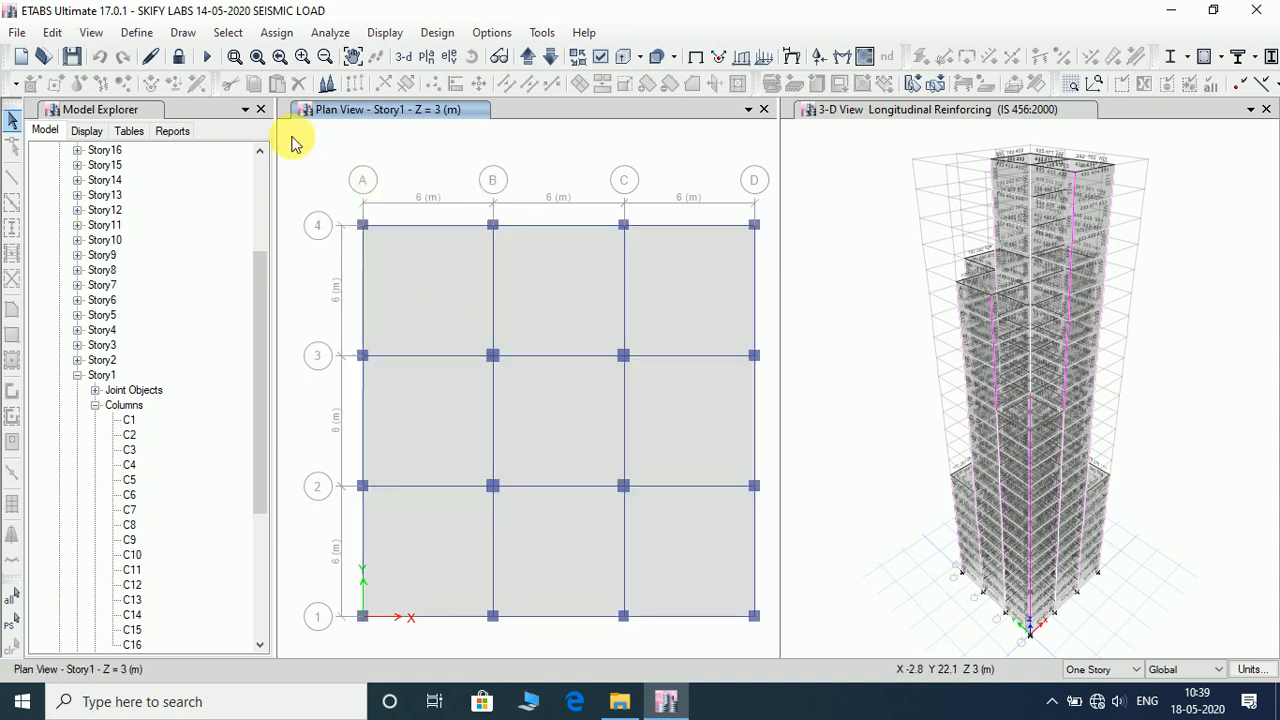
{"action": "double_click", "coordinate": [112, 405]}
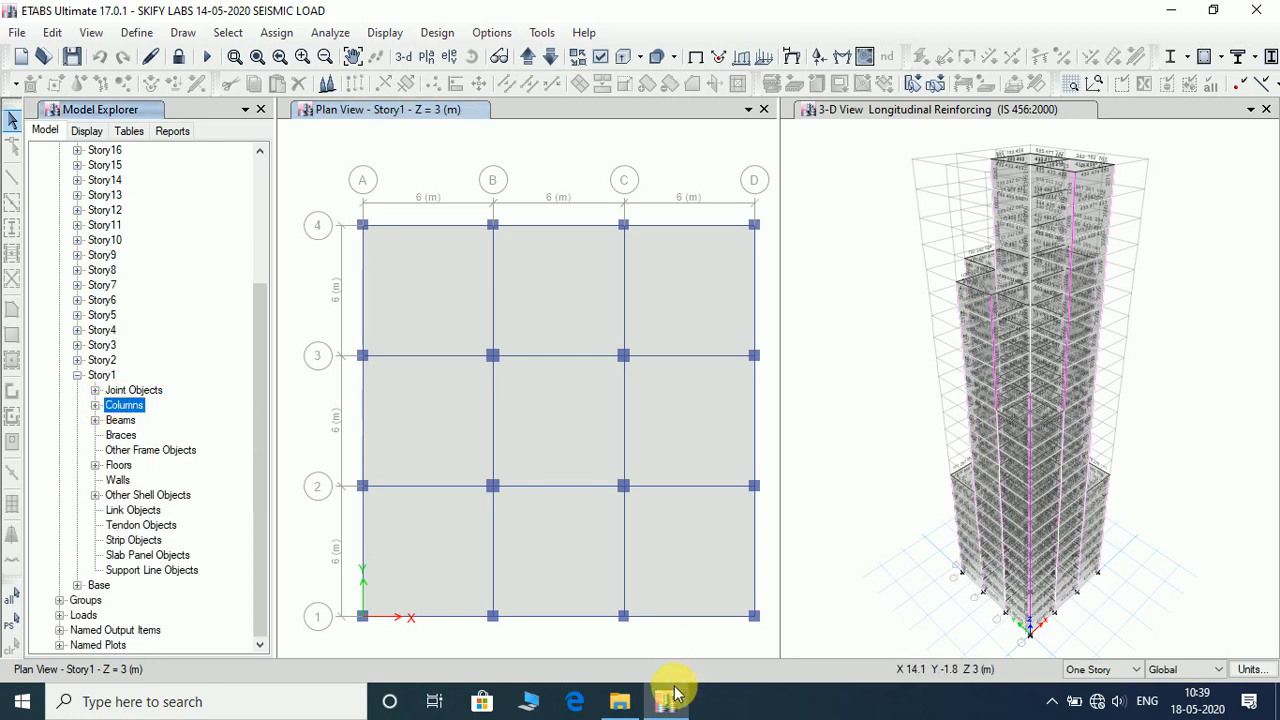
Step: Switch to File Explorer and open the image Screenshot_20200517_192703 in New folder (2) to check the footing size
{"action": "left_click", "coordinate": [620, 701]}
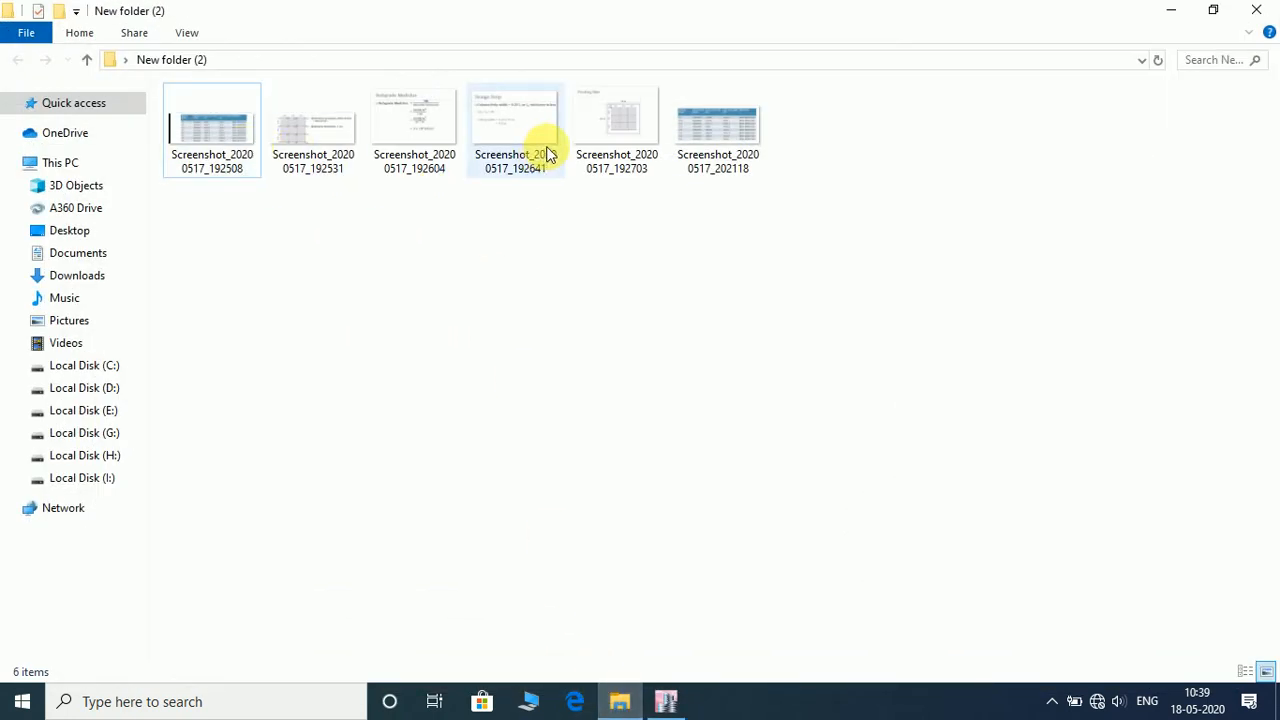
{"action": "double_click", "coordinate": [622, 125]}
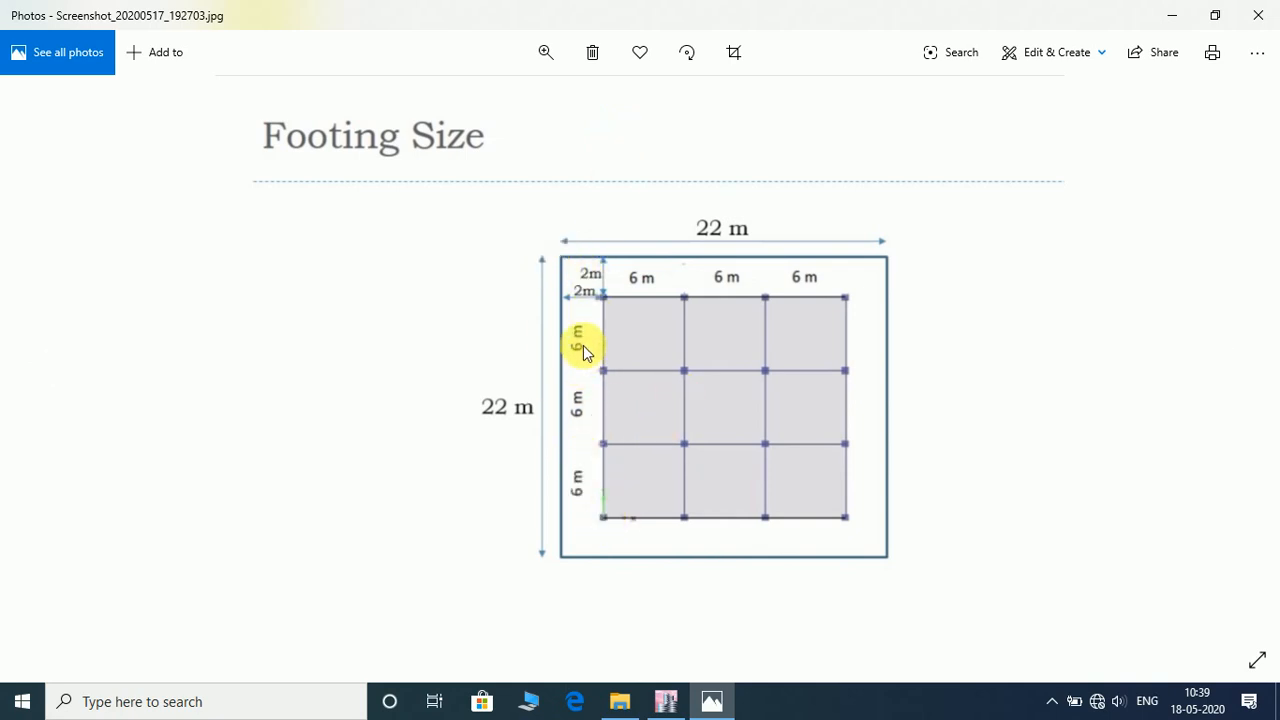
Step: Browse the footing screenshots for the C9–C16 load table, the design strip width, the column layout with soil data and the subgrade modulus
{"action": "left_click", "coordinate": [1230, 358]}
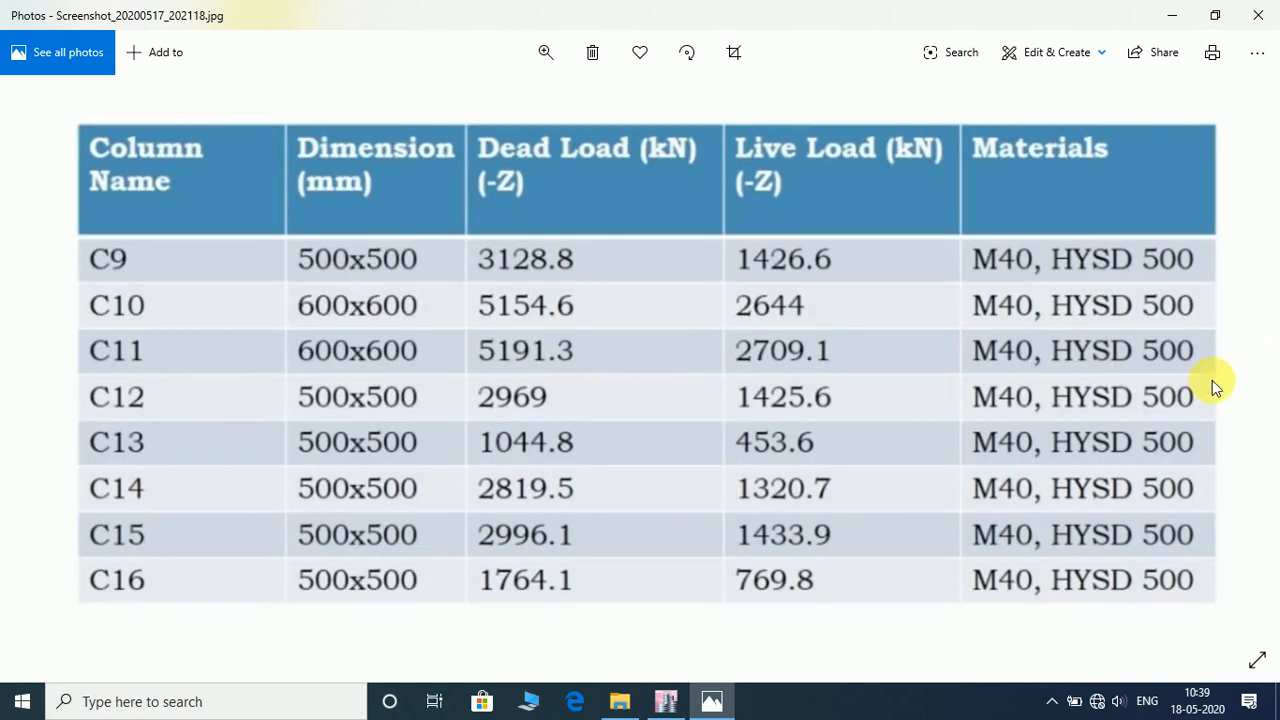
{"action": "left_click", "coordinate": [48, 362]}
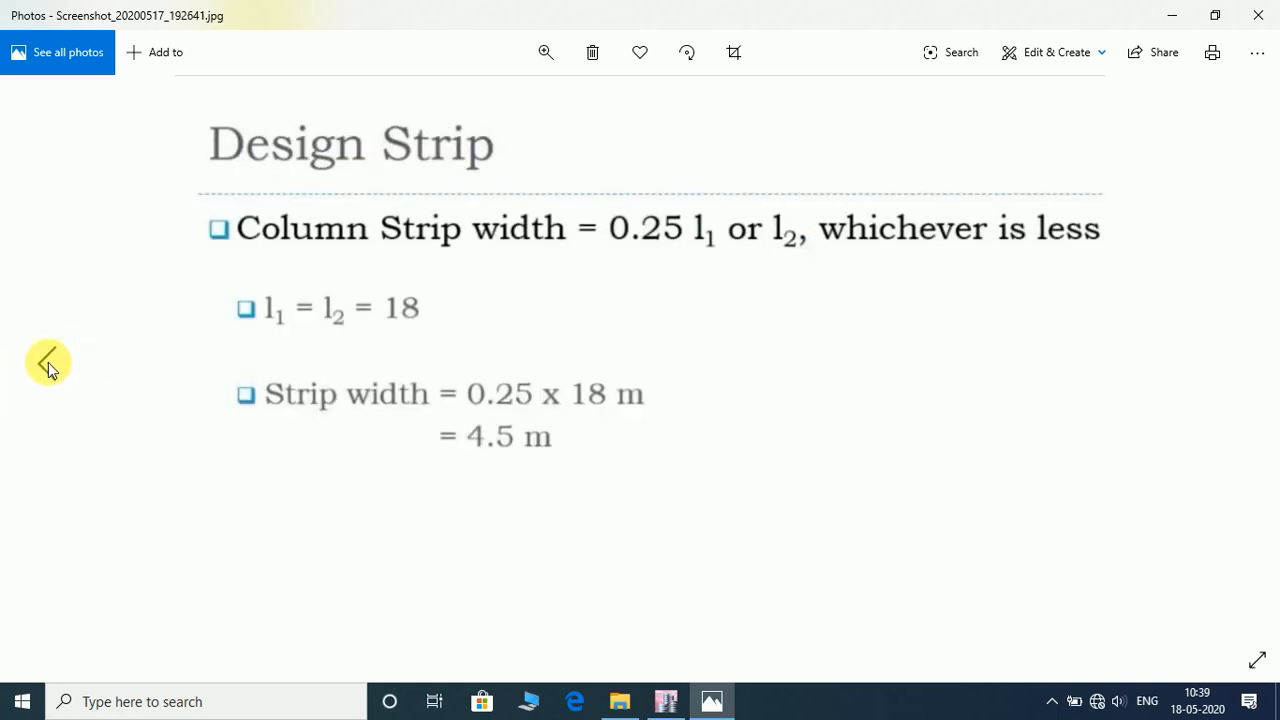
{"action": "left_click", "coordinate": [48, 362]}
{"action": "left_click", "coordinate": [48, 362]}
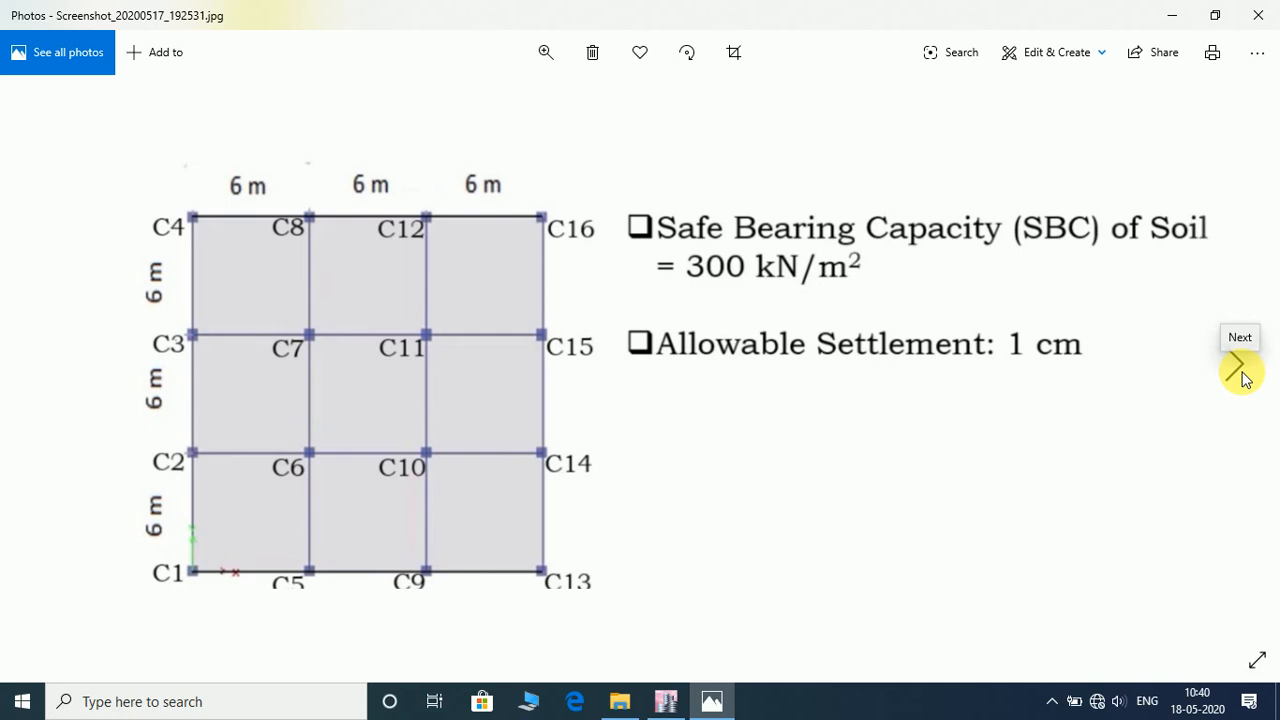
{"action": "left_click", "coordinate": [1240, 370]}
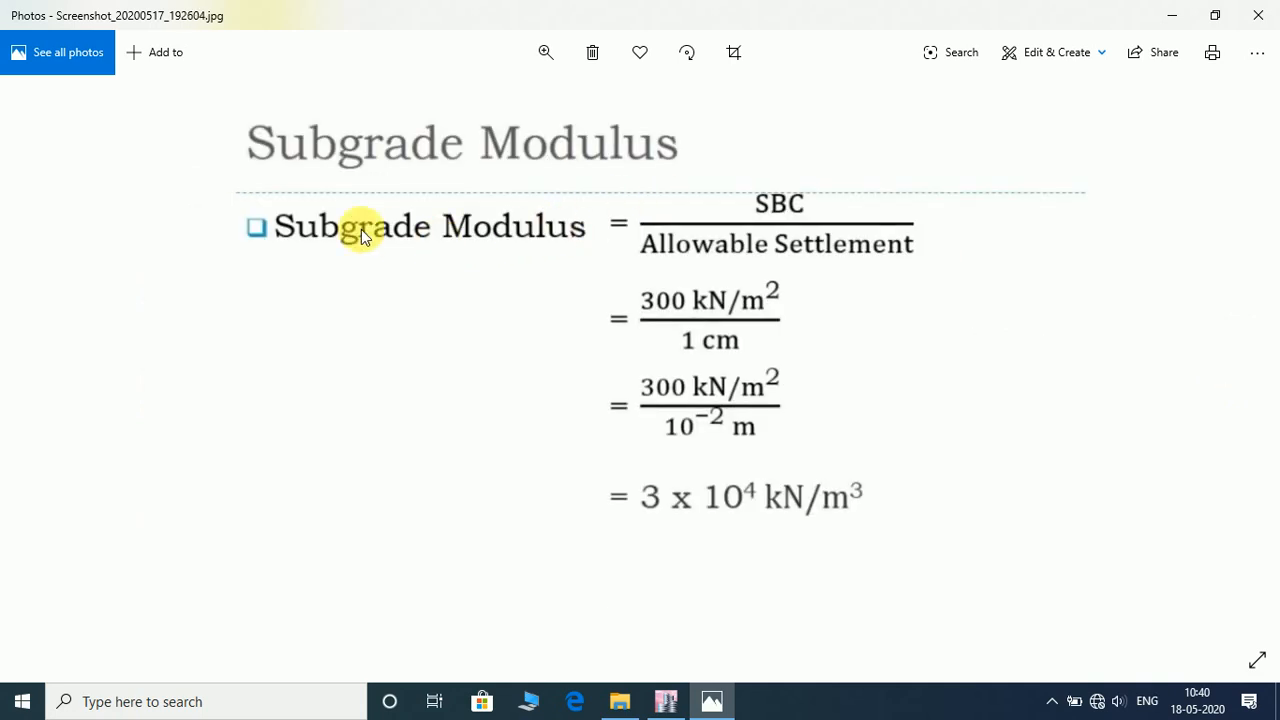
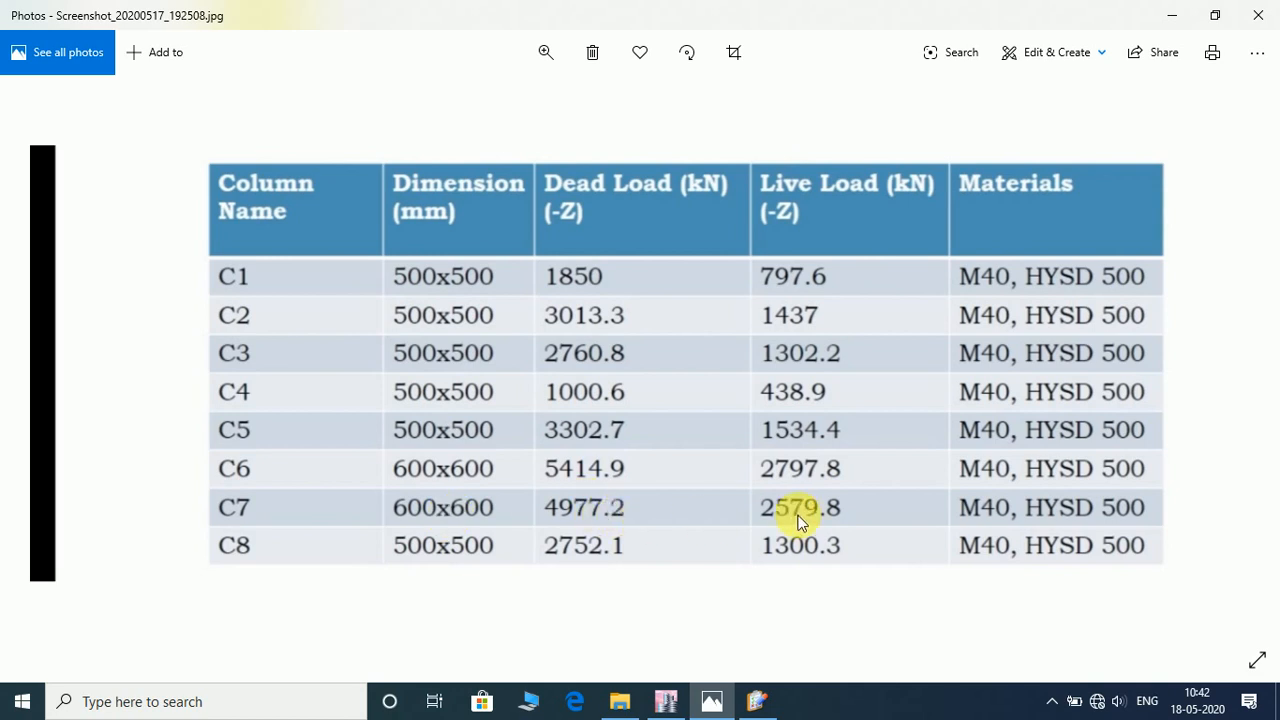
Step: Go forward from the C1–C8 load table through the remaining footing design images
{"action": "left_click", "coordinate": [1246, 380]}
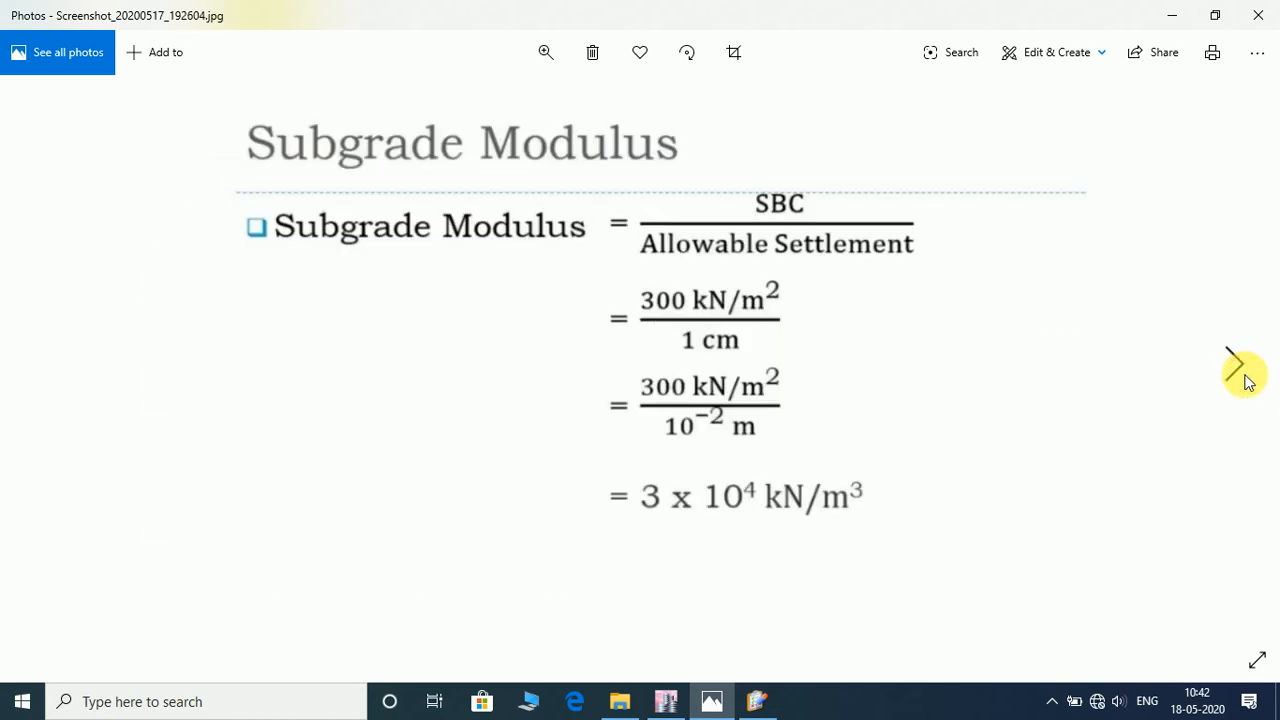
{"action": "left_click", "coordinate": [1246, 380]}
{"action": "left_click", "coordinate": [1246, 380]}
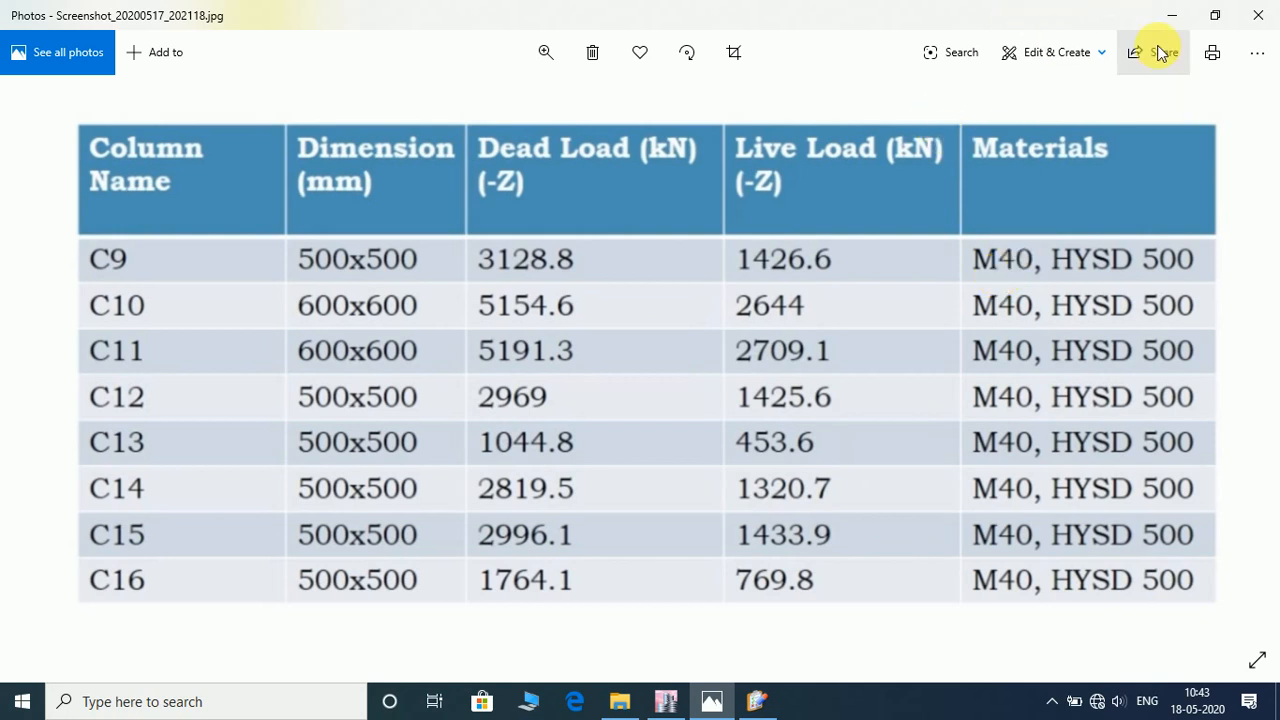
Step: Dismiss the contact-details reminder, return to ETABS and close its model without saving the changes
{"action": "left_click", "coordinate": [1170, 20]}
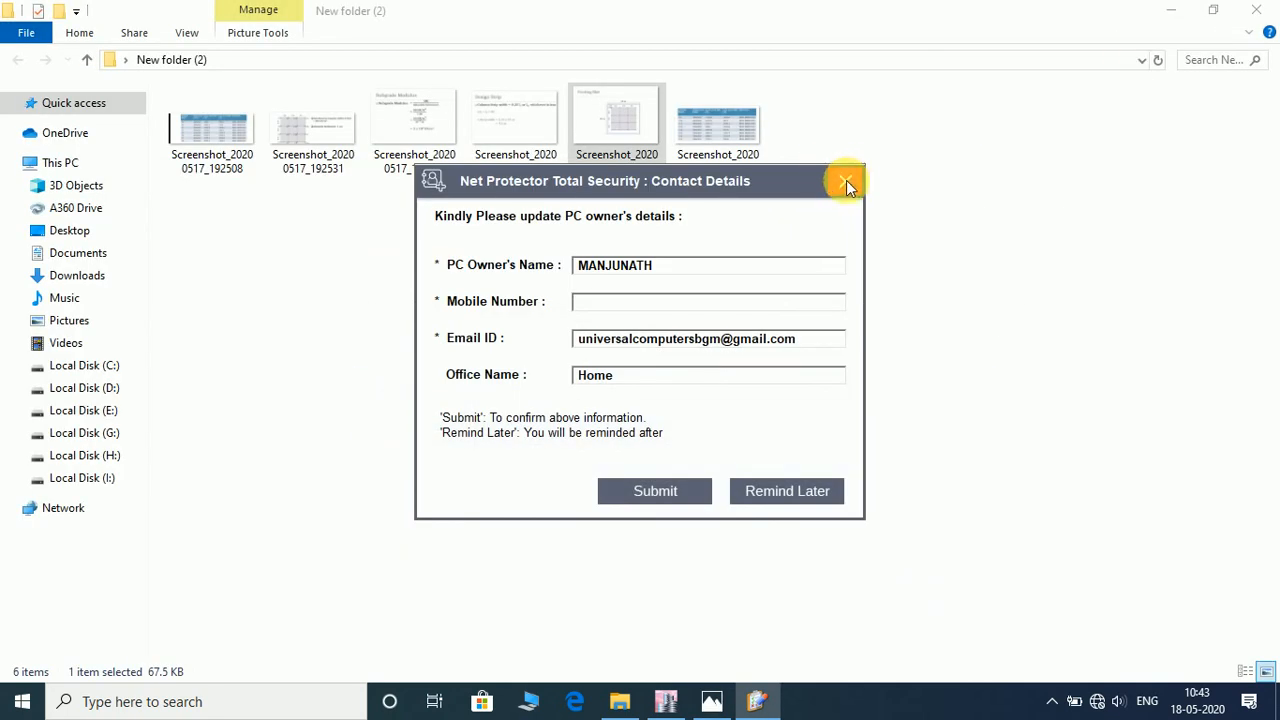
{"action": "left_click", "coordinate": [846, 180]}
{"action": "left_click", "coordinate": [1171, 12]}
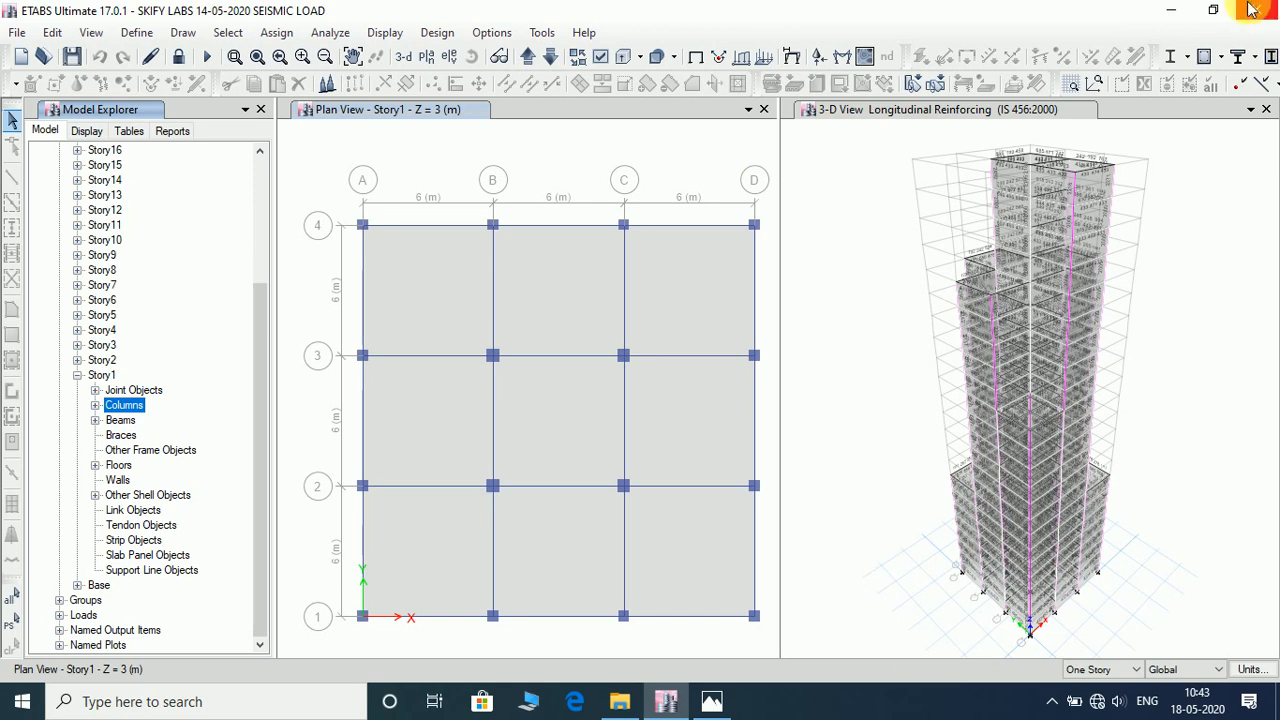
{"action": "left_click", "coordinate": [1213, 10]}
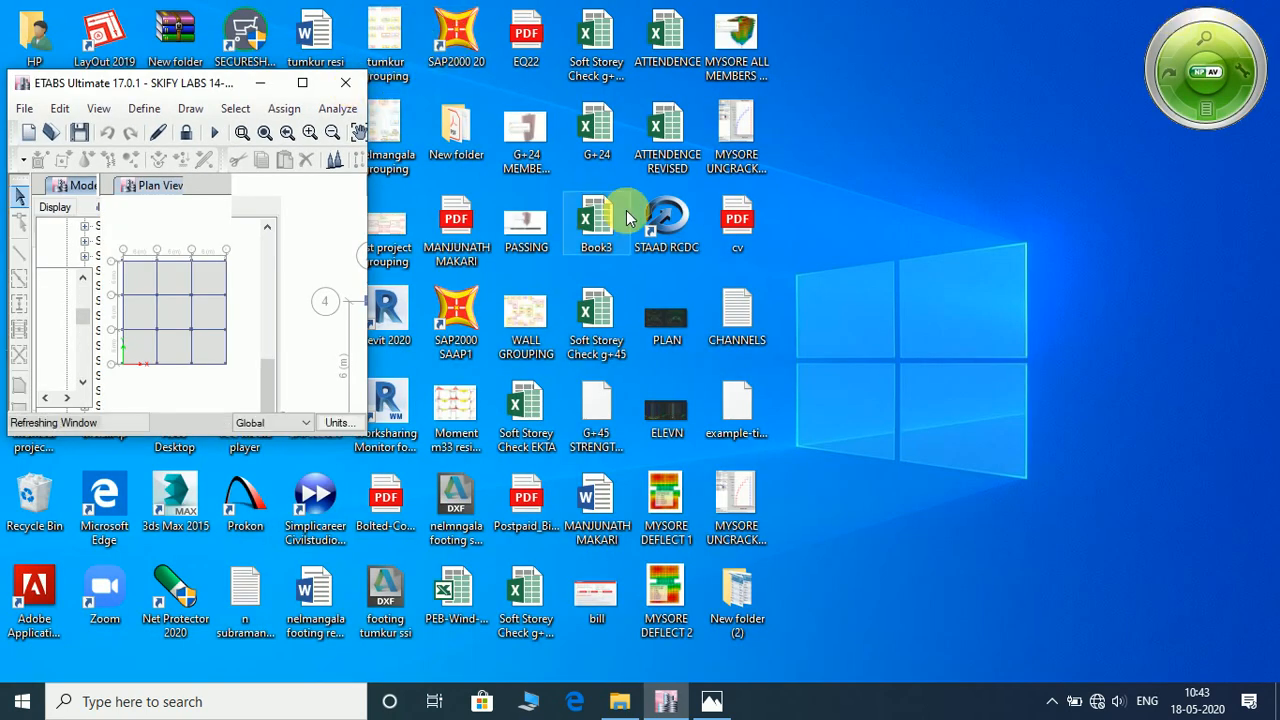
{"action": "left_click", "coordinate": [345, 82]}
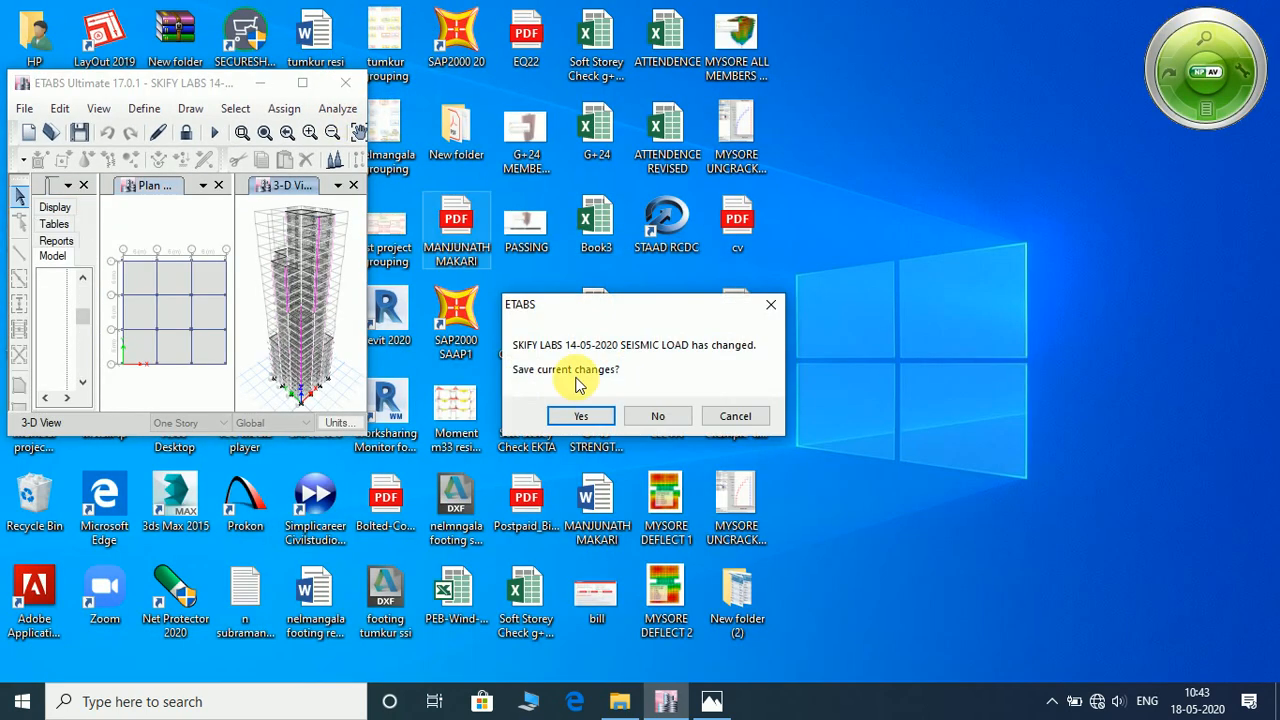
{"action": "left_click", "coordinate": [655, 417]}
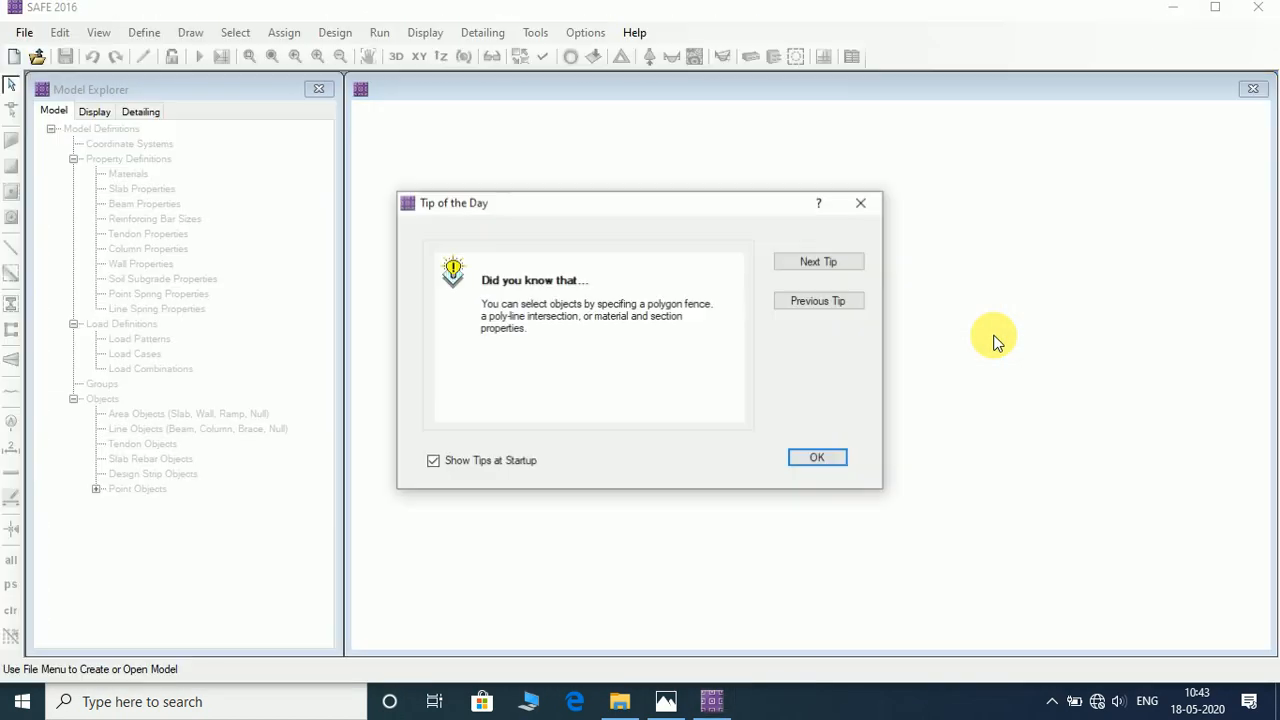
Step: Switch to SAFE 2016, dismiss the startup tip and open the model SKIFY LABS FOUNDATION INITIAL.FDB
{"action": "left_click", "coordinate": [803, 462]}
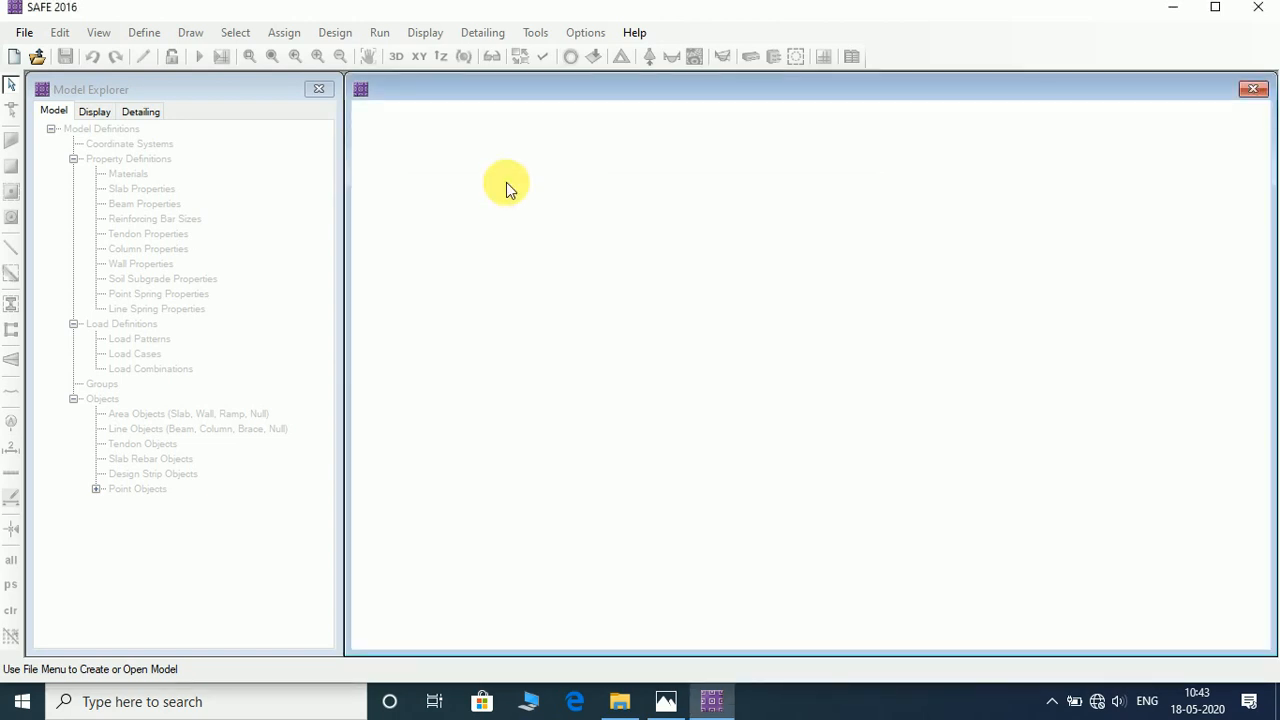
{"action": "left_click", "coordinate": [36, 57]}
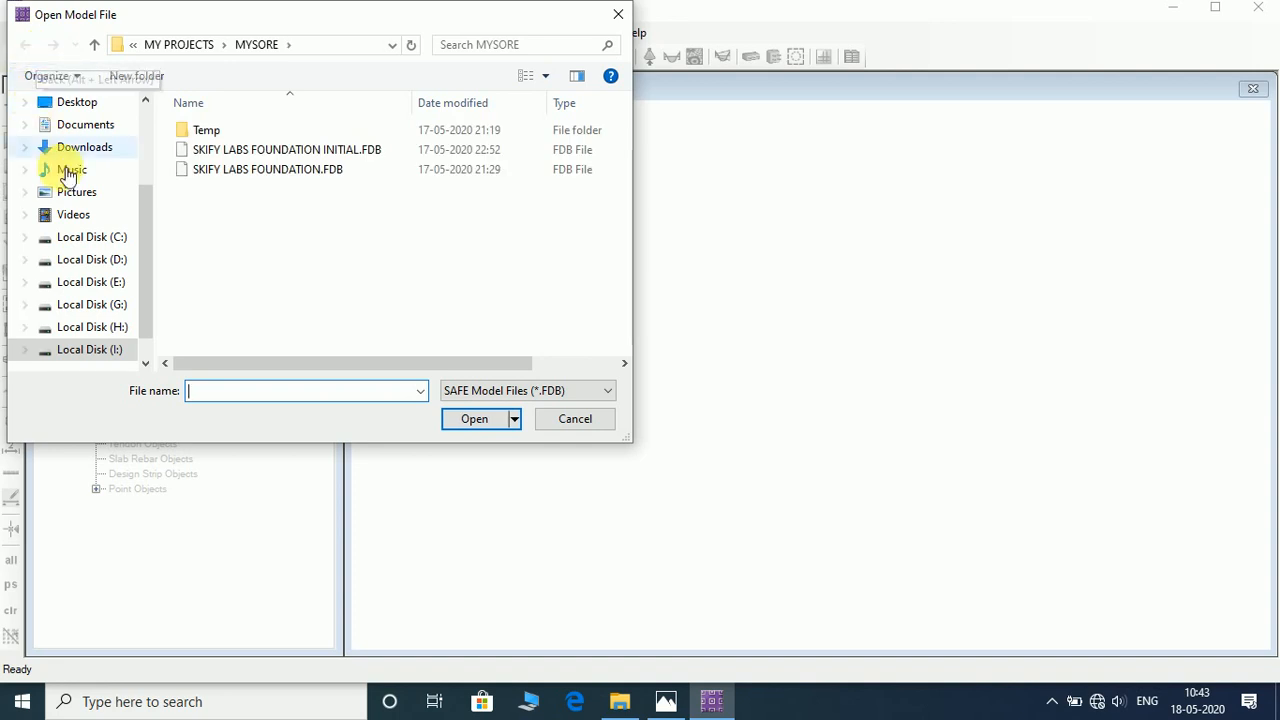
{"action": "left_click", "coordinate": [295, 152]}
{"action": "left_click", "coordinate": [452, 418]}
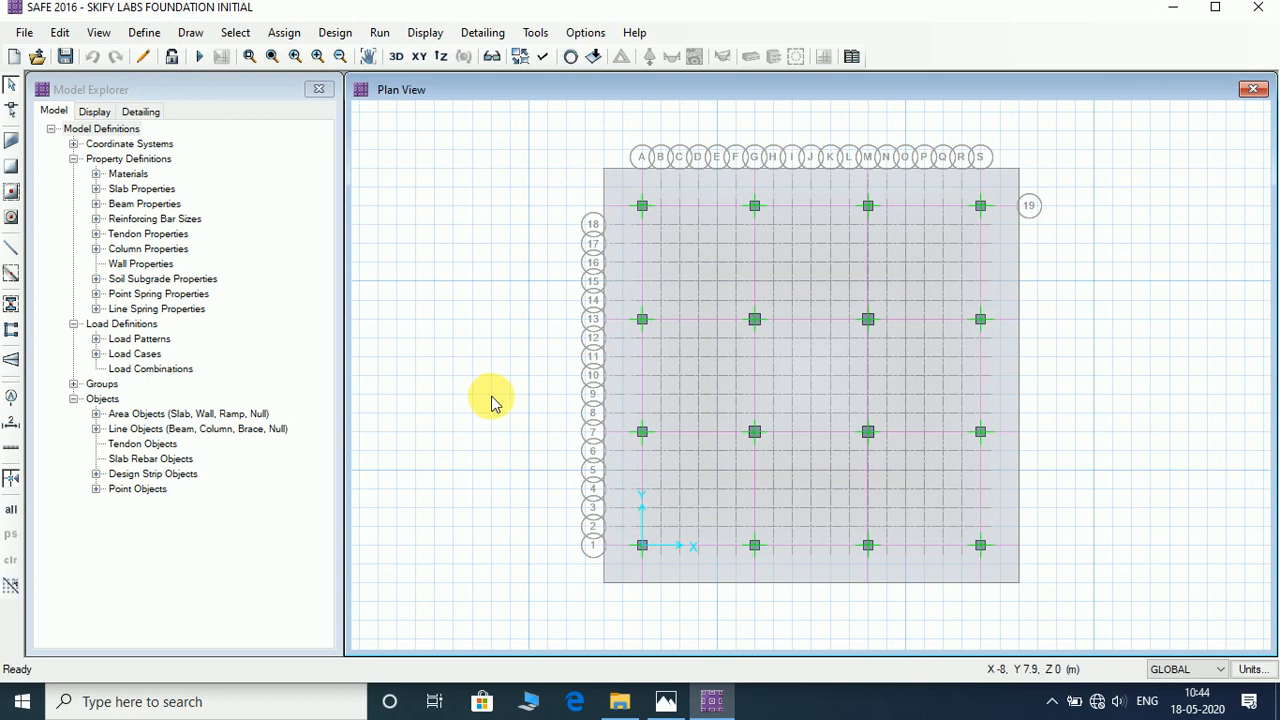
Step: Start a new model and set its design code to IS 456-2000
{"action": "left_click", "coordinate": [23, 32]}
{"action": "left_click", "coordinate": [128, 19]}
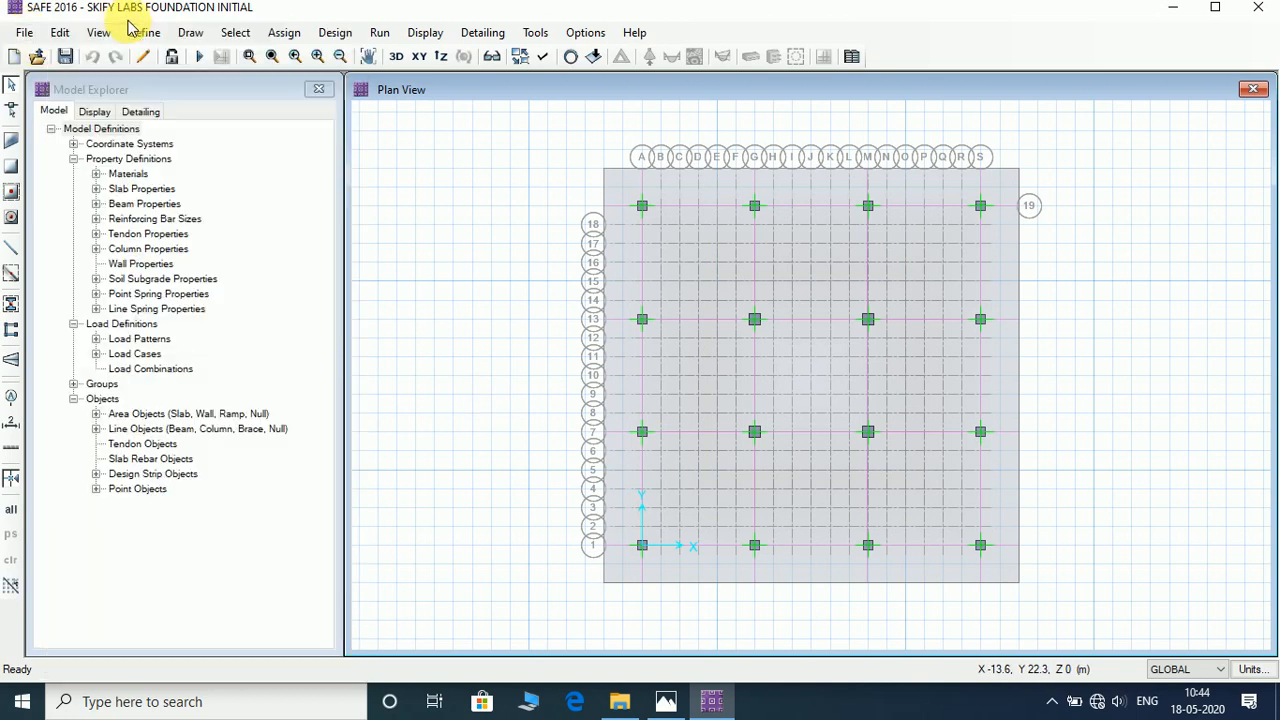
{"action": "left_click", "coordinate": [23, 32]}
{"action": "left_click", "coordinate": [55, 38]}
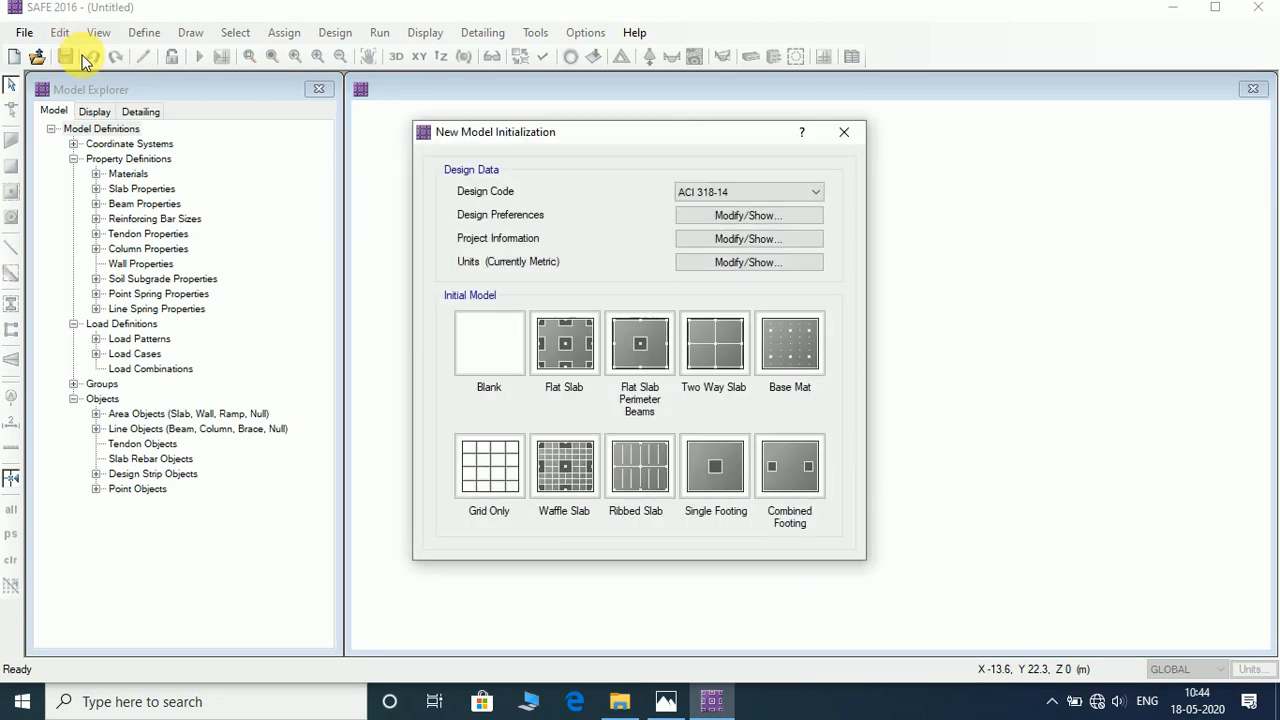
{"action": "left_click", "coordinate": [771, 196]}
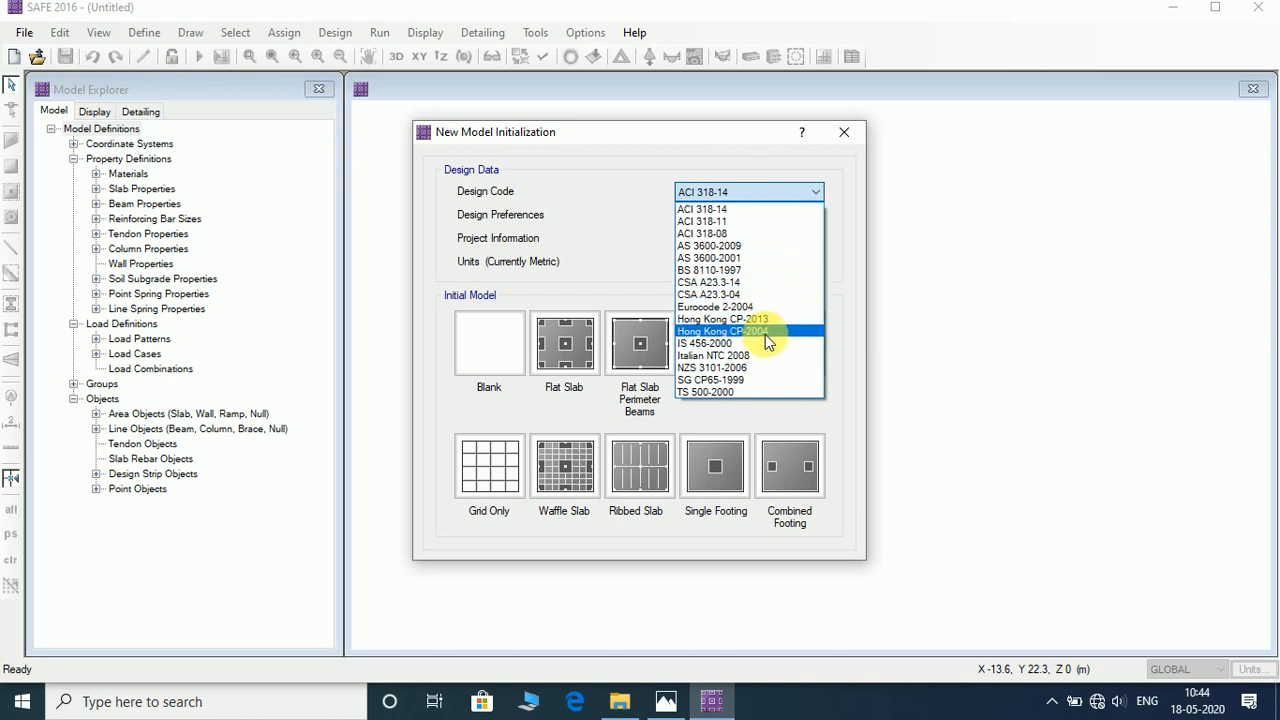
{"action": "left_click", "coordinate": [762, 343]}
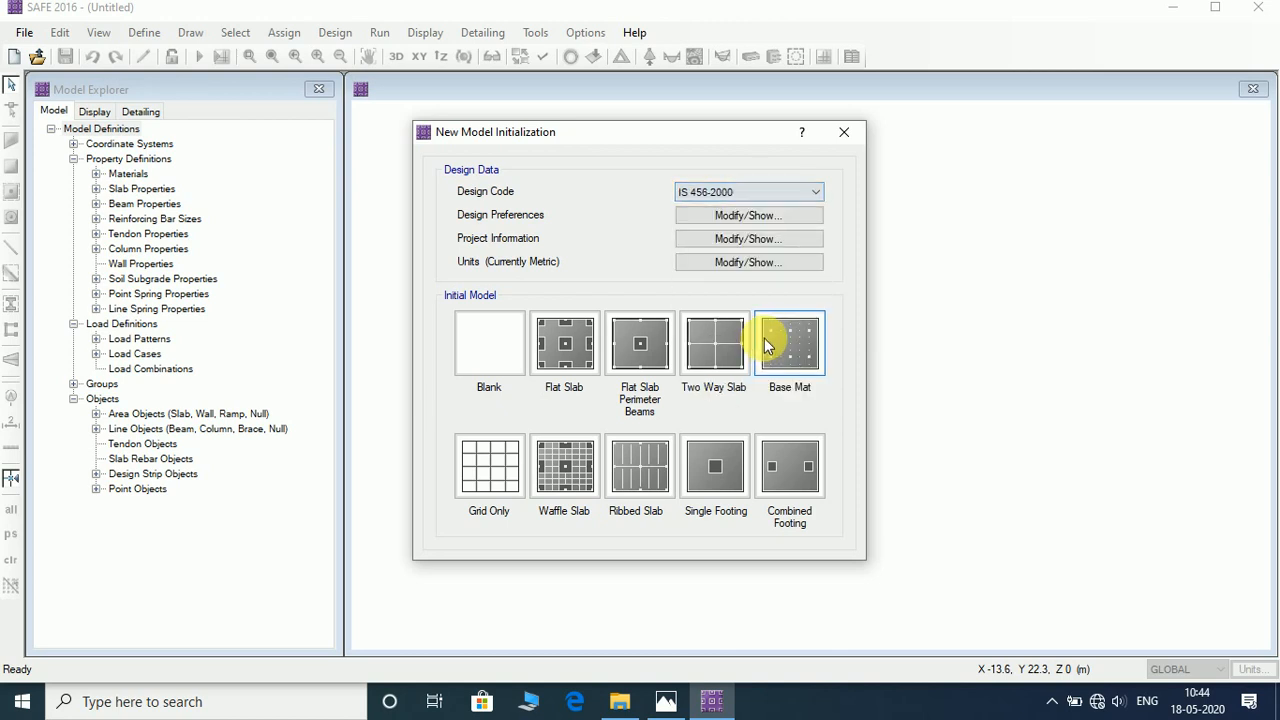
Step: Set the slab design preferences to 50 mm clear cover at top and bottom with a preferred bar size of 20
{"action": "left_click", "coordinate": [749, 216]}
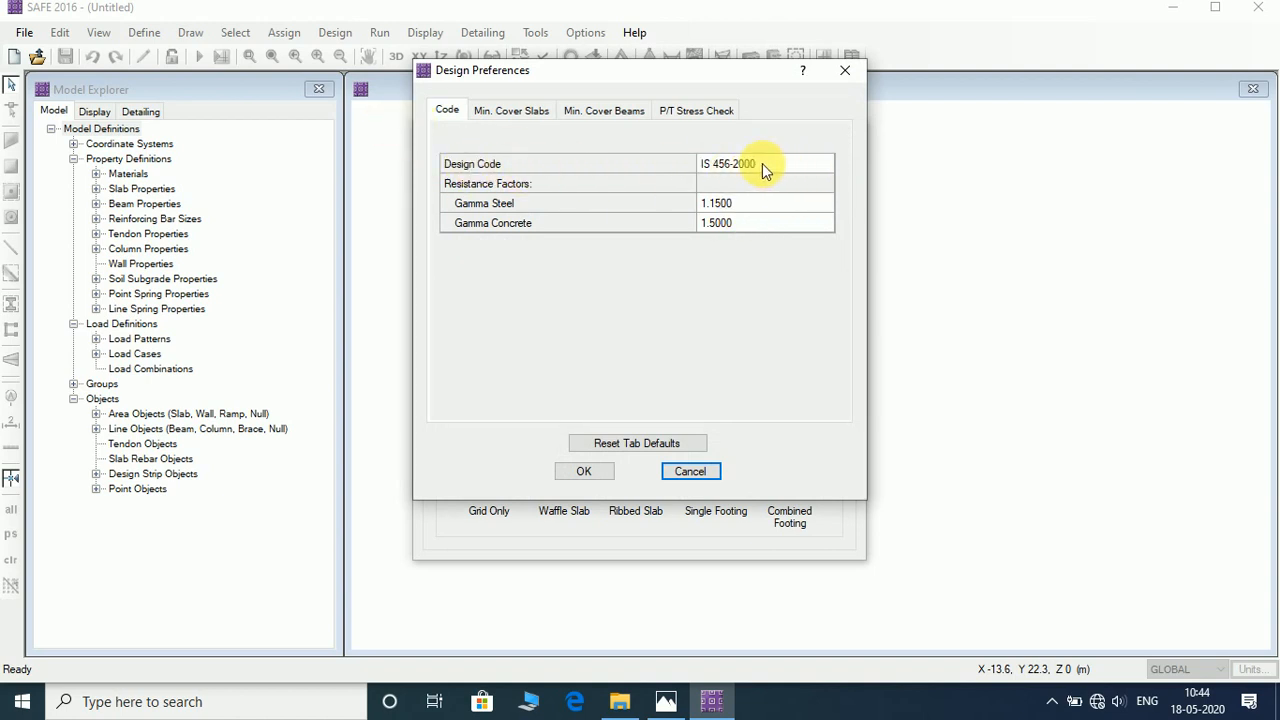
{"action": "left_click", "coordinate": [528, 112]}
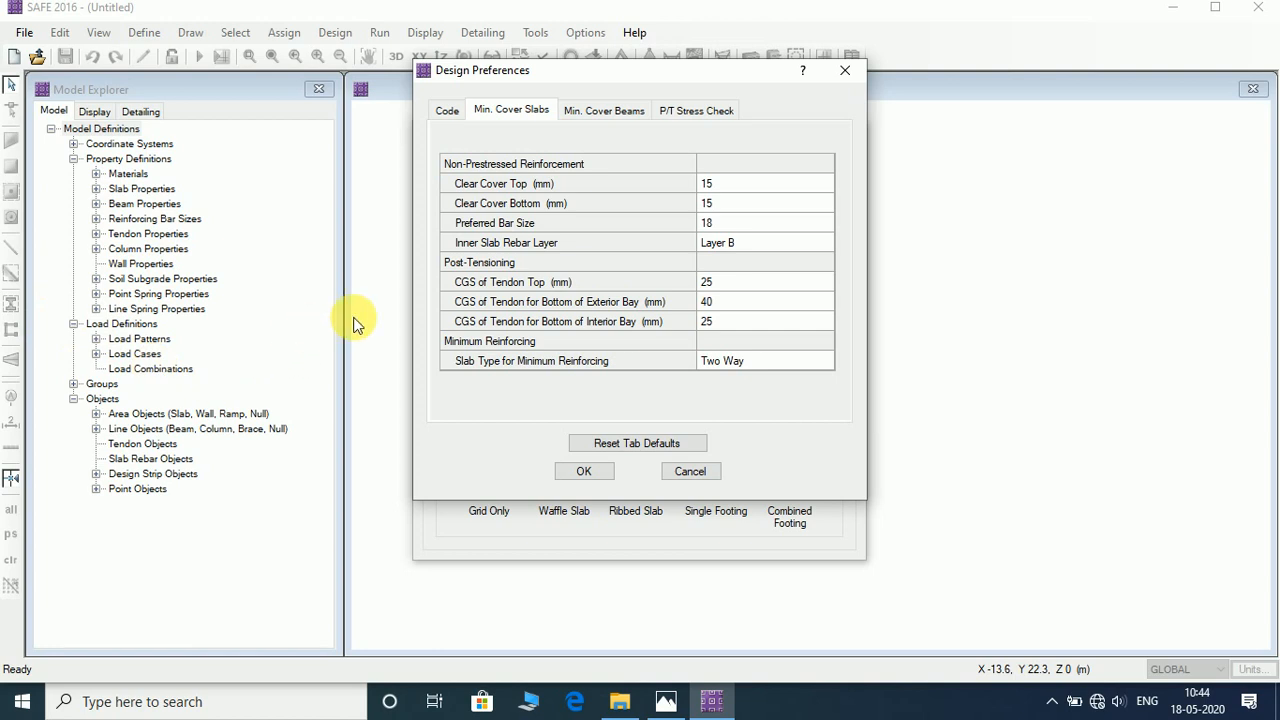
{"action": "left_click", "coordinate": [751, 188]}
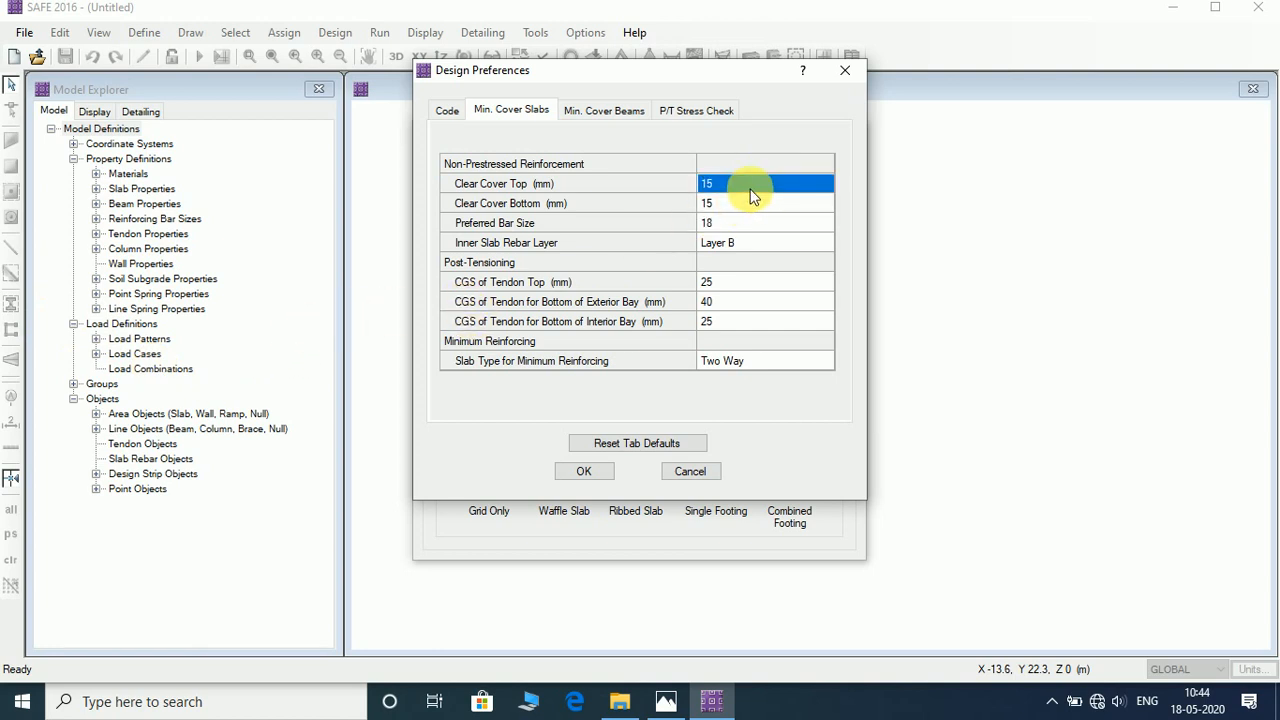
{"action": "type", "text": "50"}
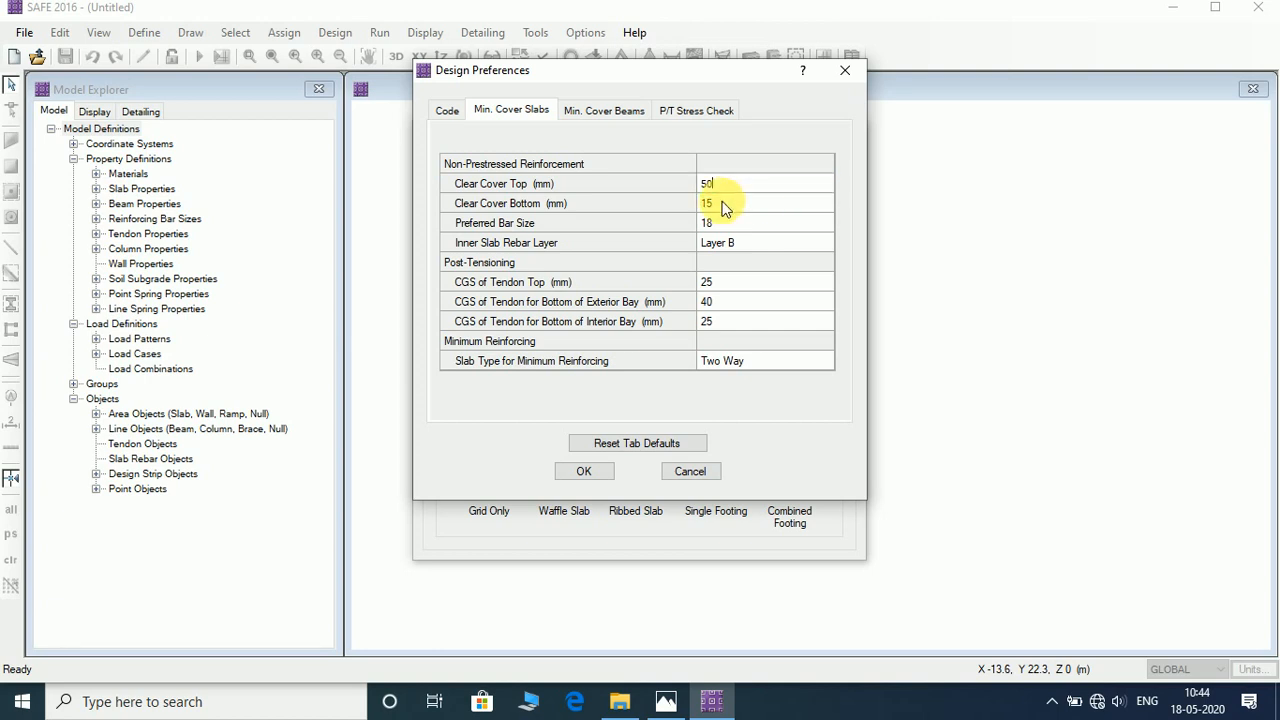
{"action": "left_click", "coordinate": [710, 204]}
{"action": "type", "text": "50"}
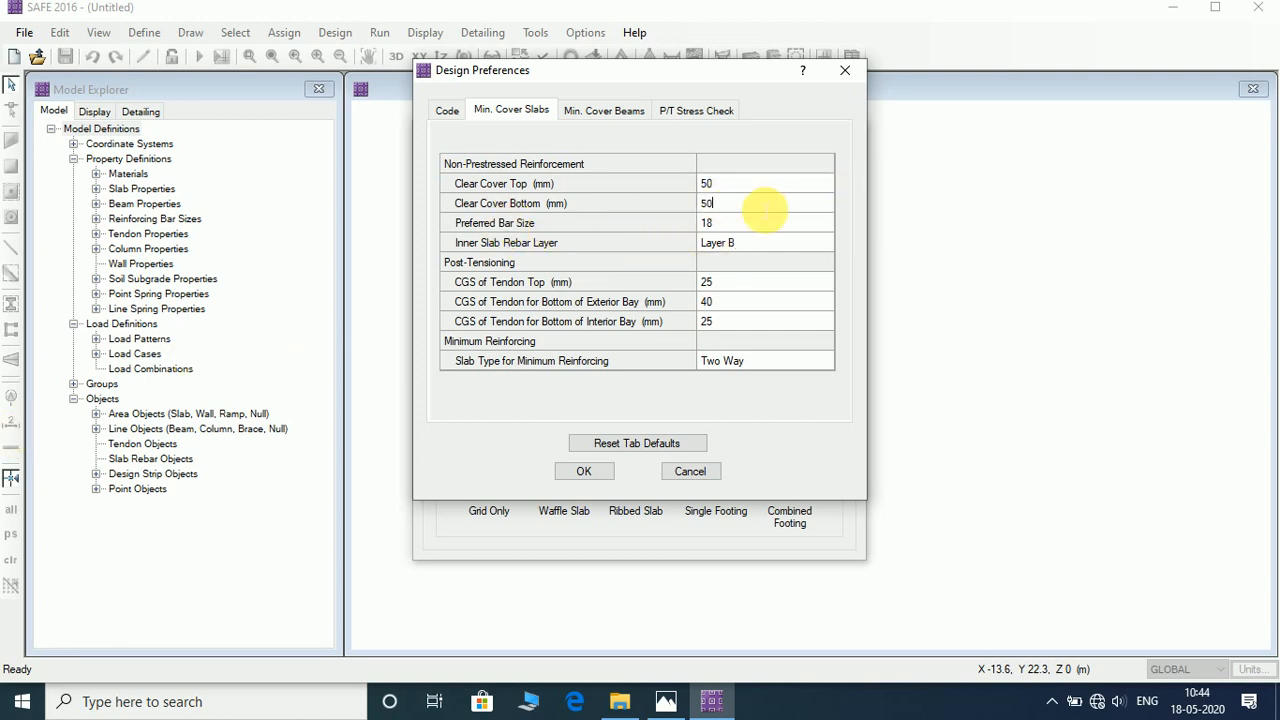
{"action": "left_click", "coordinate": [718, 221]}
{"action": "left_click", "coordinate": [718, 221]}
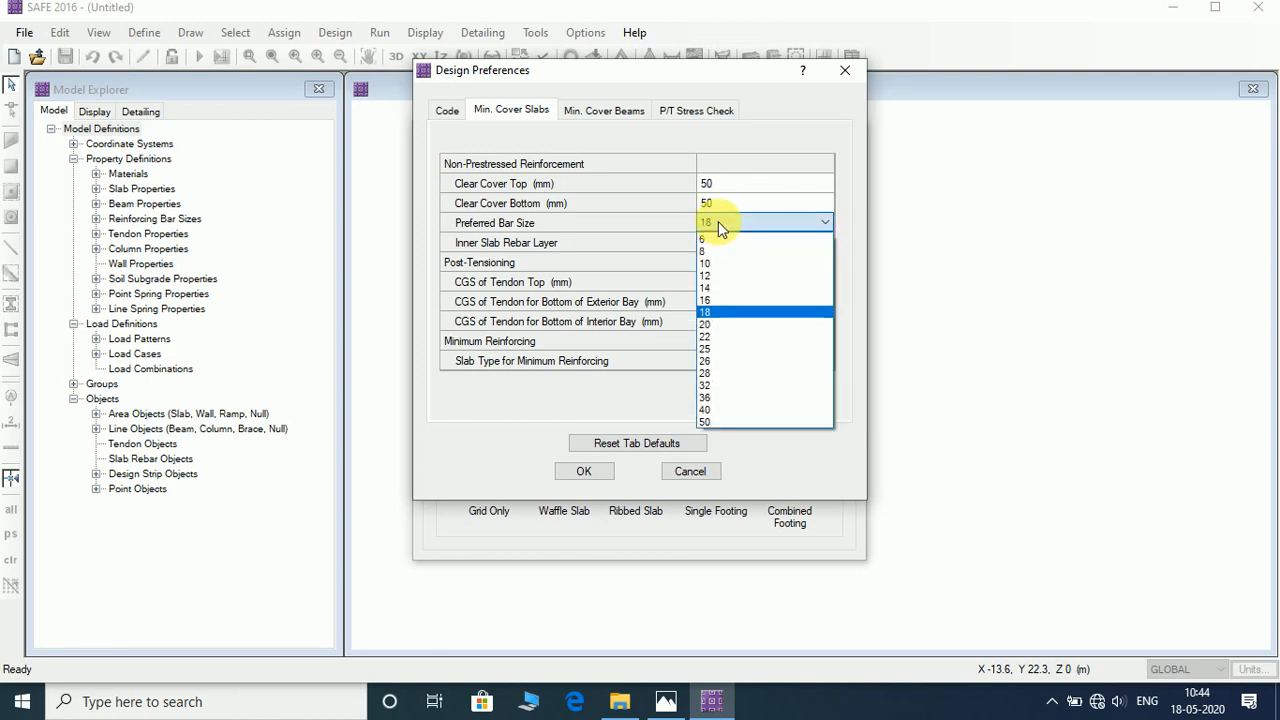
{"action": "left_click", "coordinate": [718, 325]}
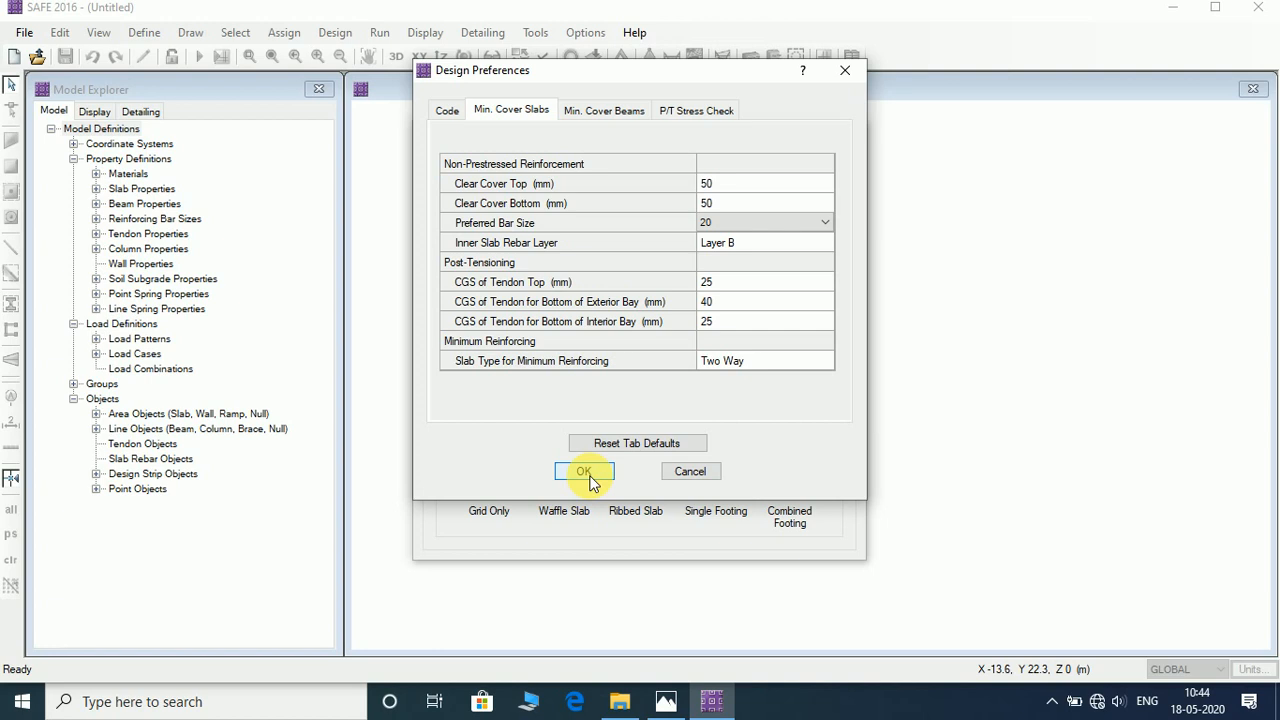
{"action": "left_click", "coordinate": [626, 437]}
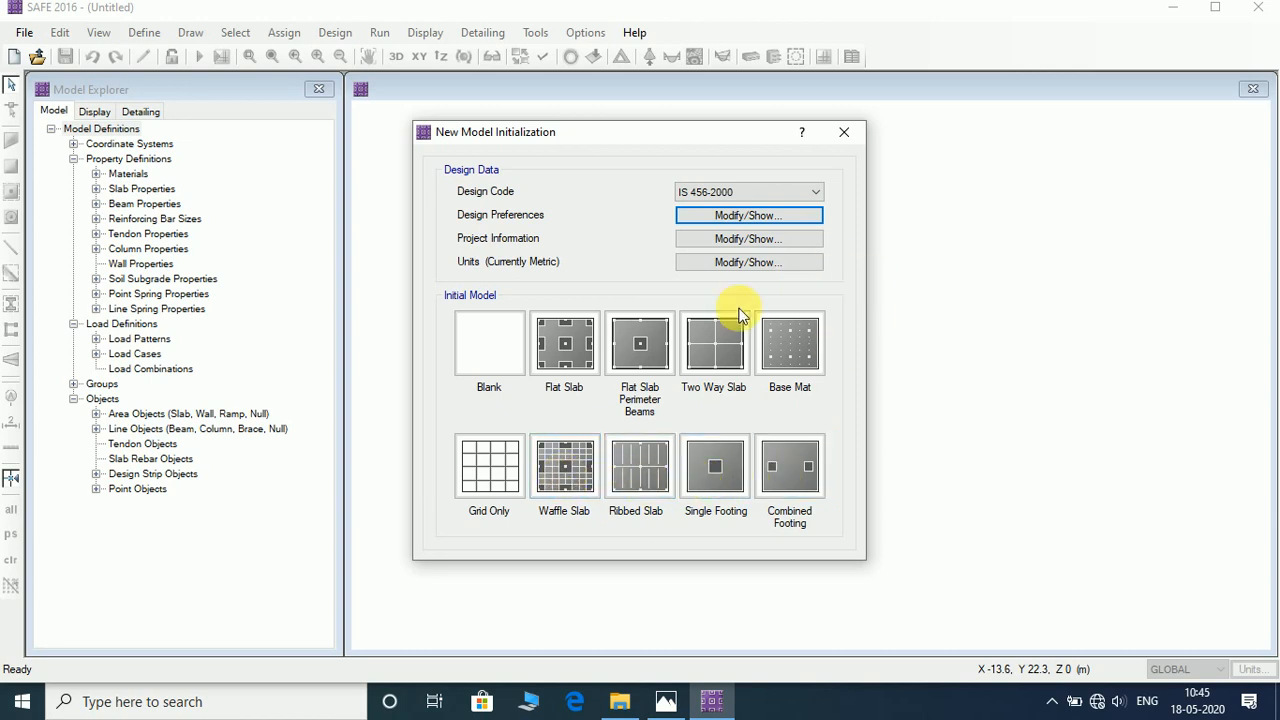
Step: Choose a grid-only initial model and set the grid spacing to 1 m in both the X and Y directions
{"action": "left_click", "coordinate": [493, 483]}
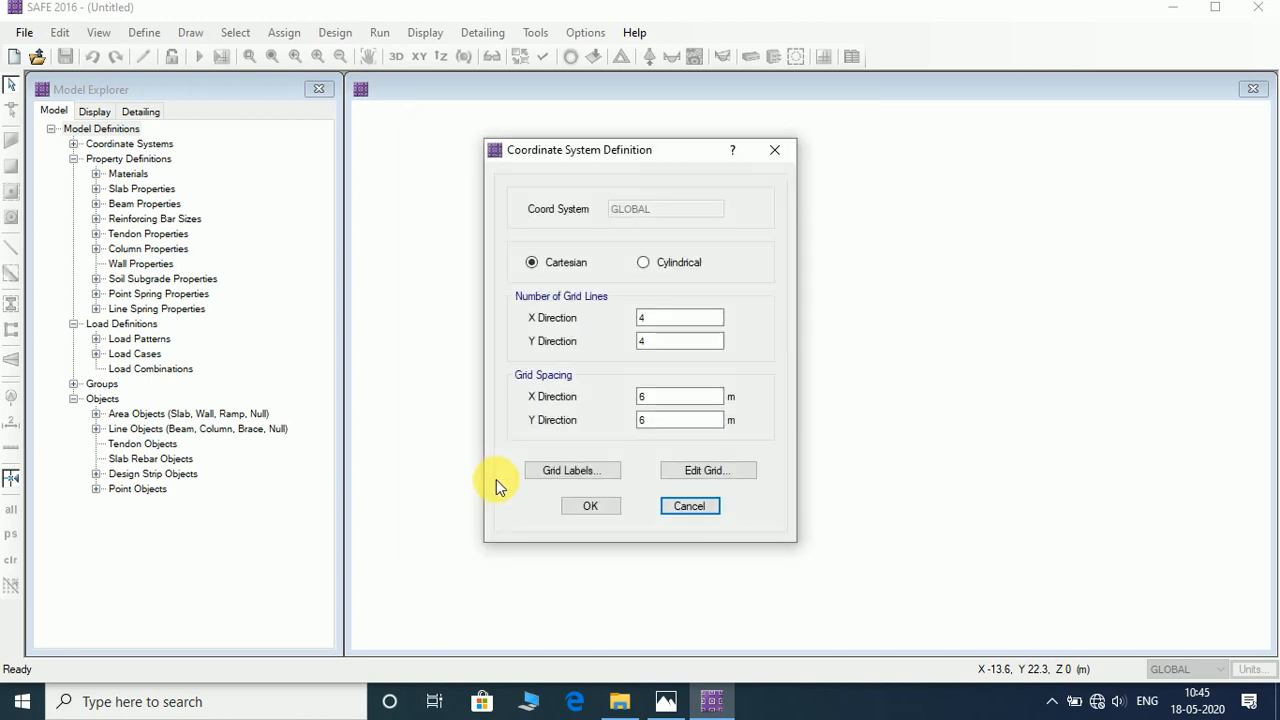
{"action": "left_click", "coordinate": [670, 320]}
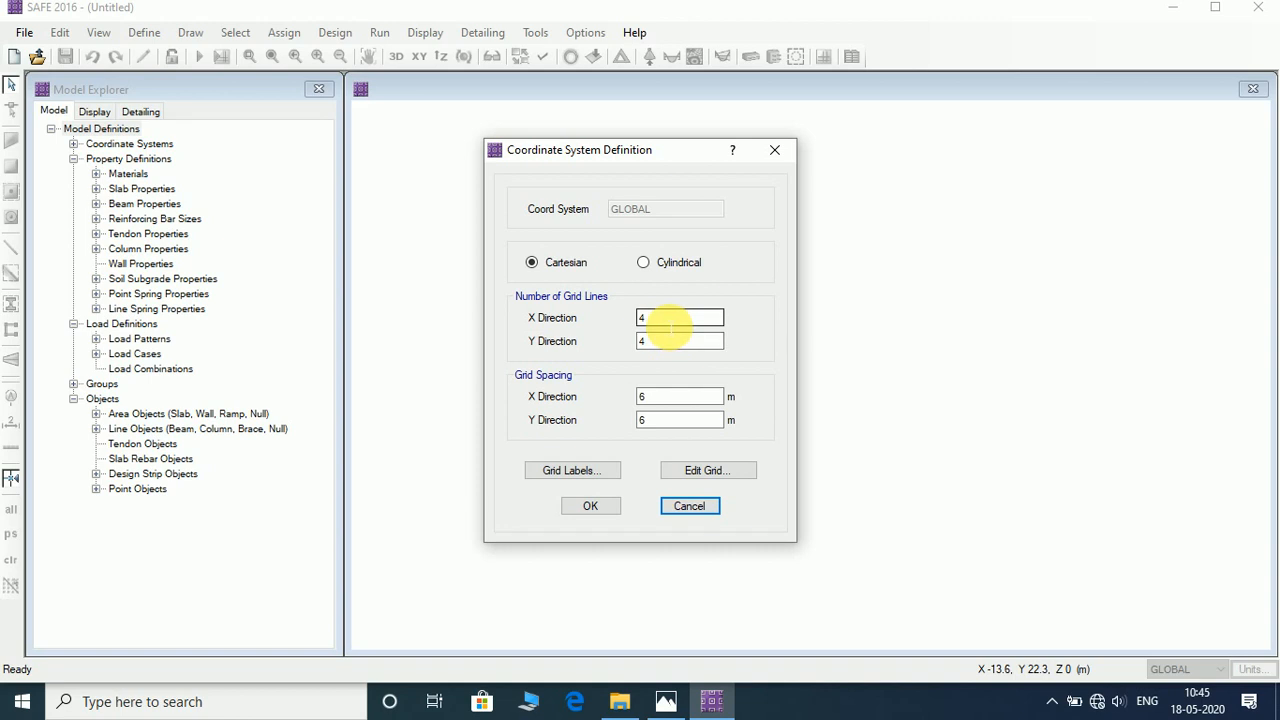
{"action": "left_click", "coordinate": [684, 398]}
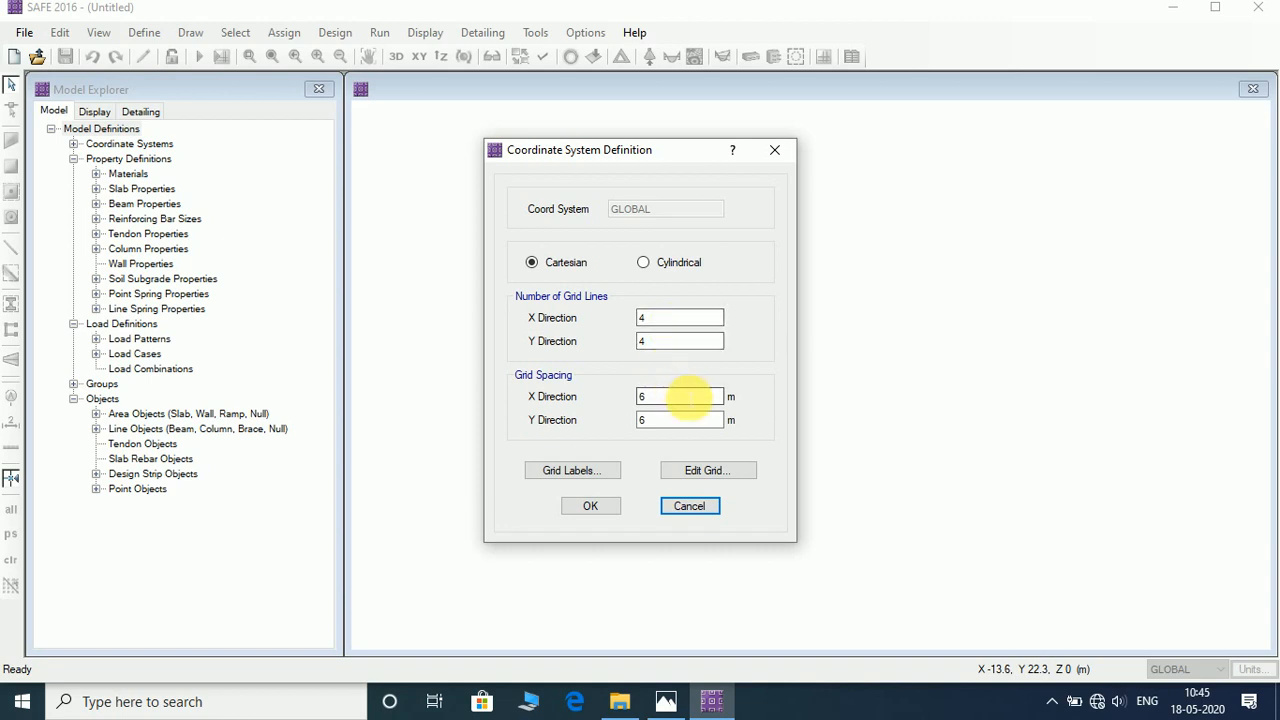
{"action": "double_click", "coordinate": [684, 400]}
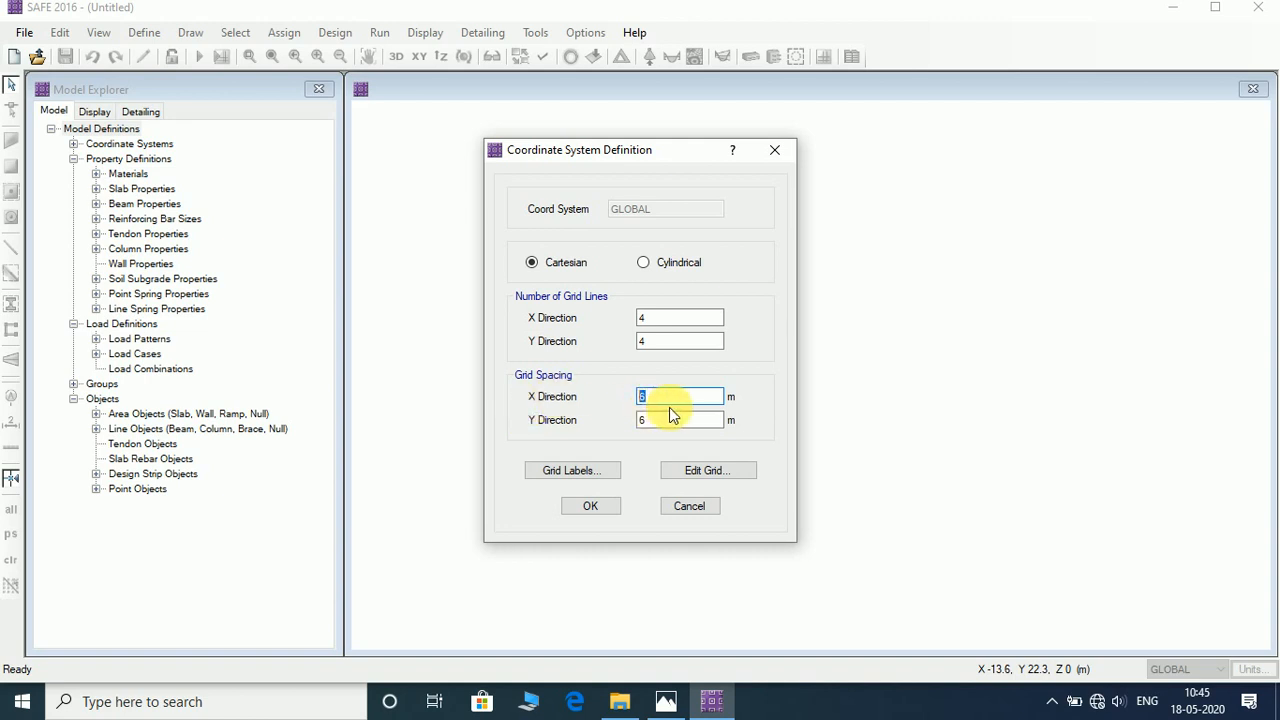
{"action": "type", "text": "1"}
{"action": "double_click", "coordinate": [652, 420]}
{"action": "type", "text": "1"}
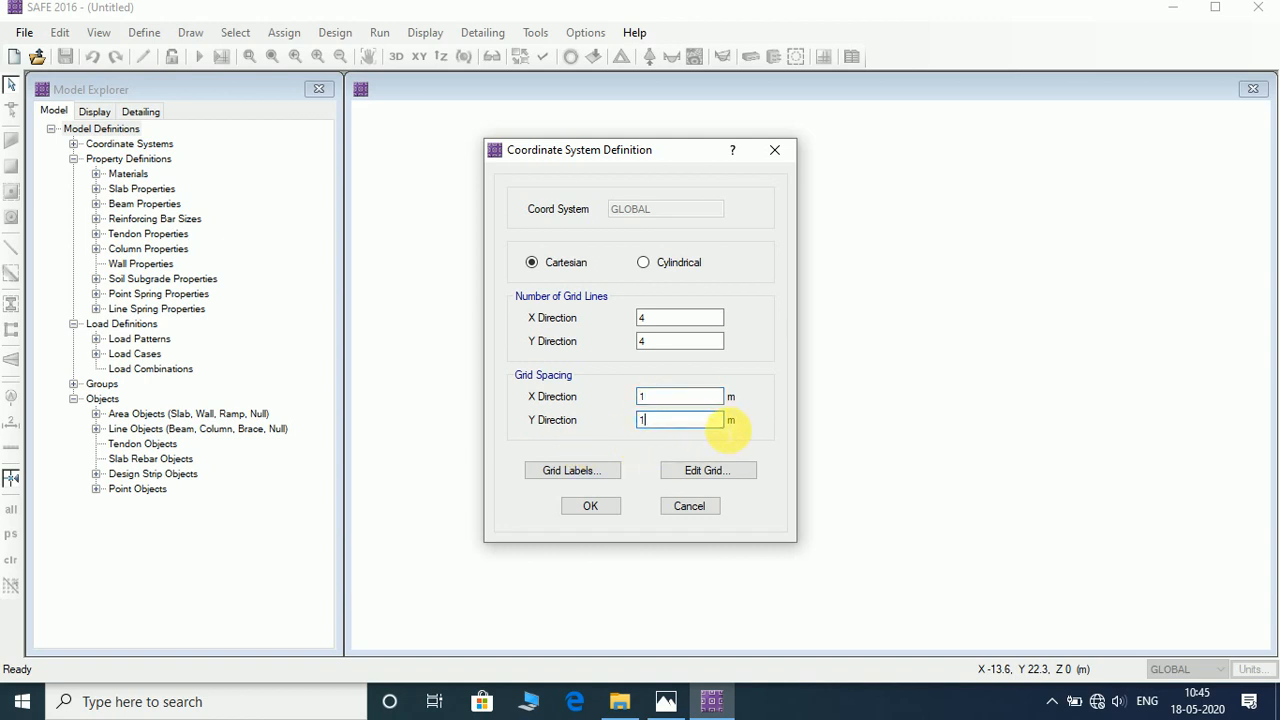
Step: Set 19 grid lines in each of the X and Y directions and create the grid
{"action": "double_click", "coordinate": [670, 318]}
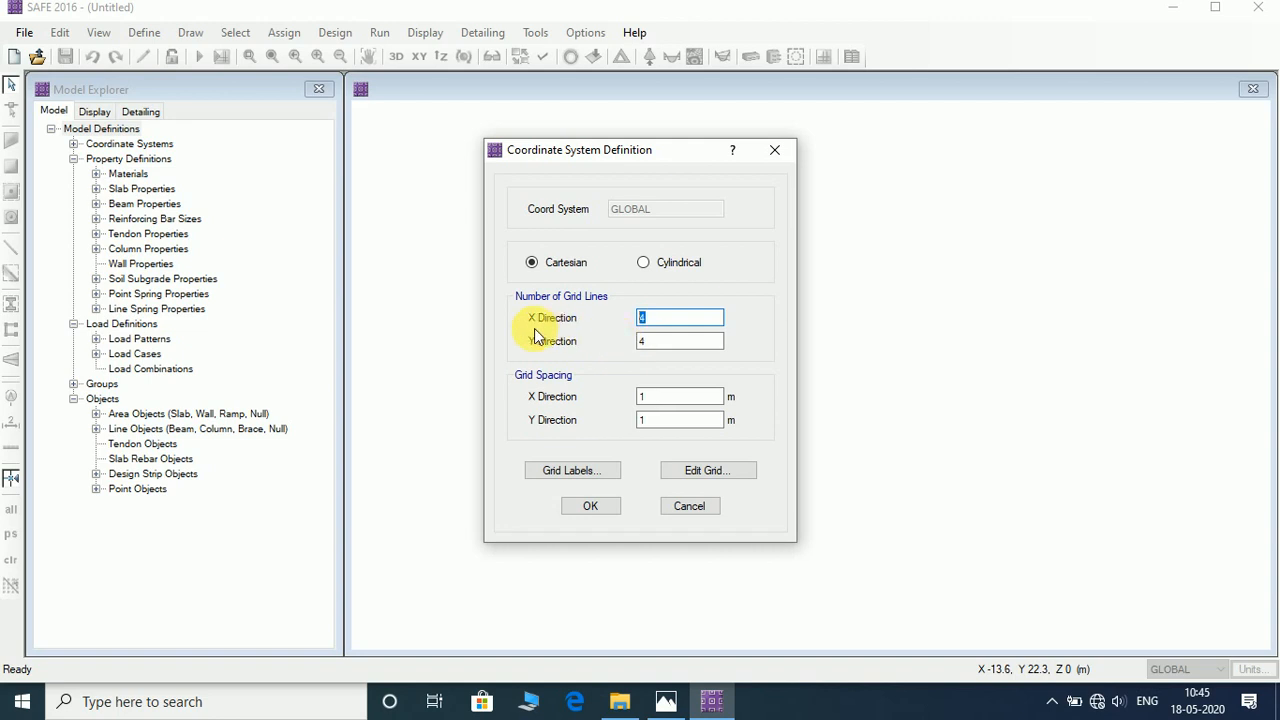
{"action": "type", "text": "19"}
{"action": "key", "text": "Tab"}
{"action": "type", "text": "19"}
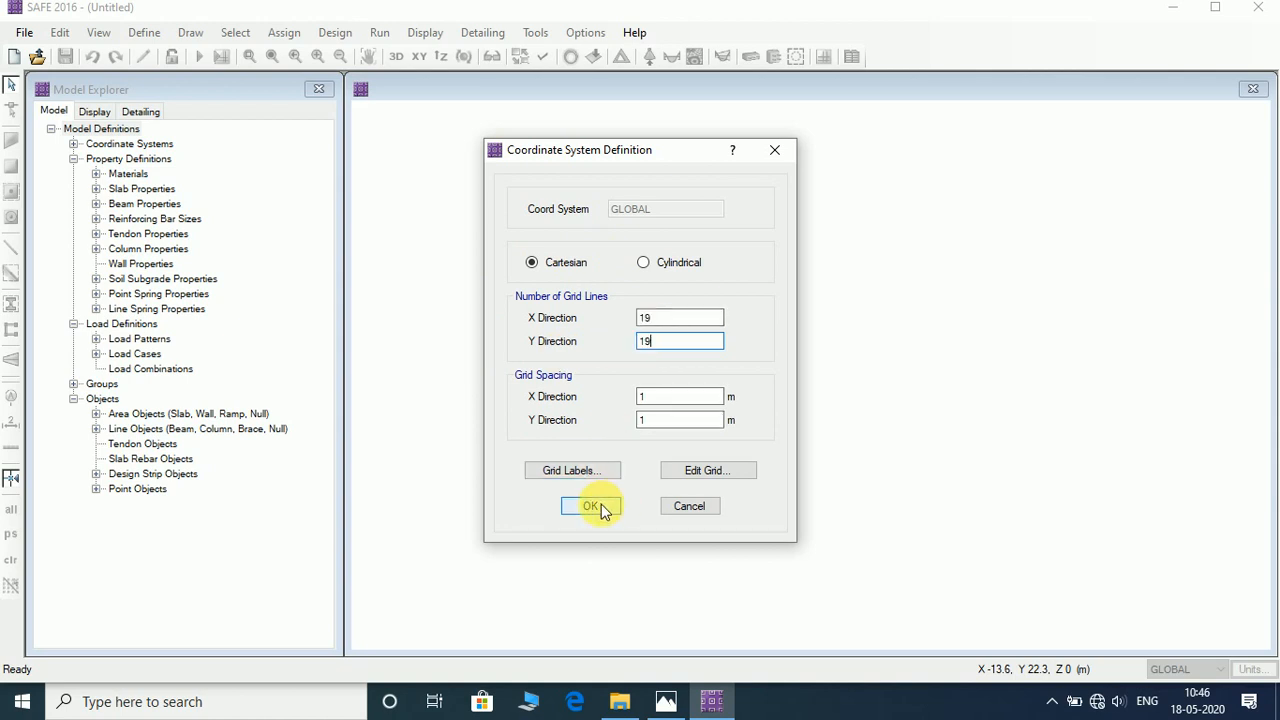
{"action": "left_click", "coordinate": [598, 506]}
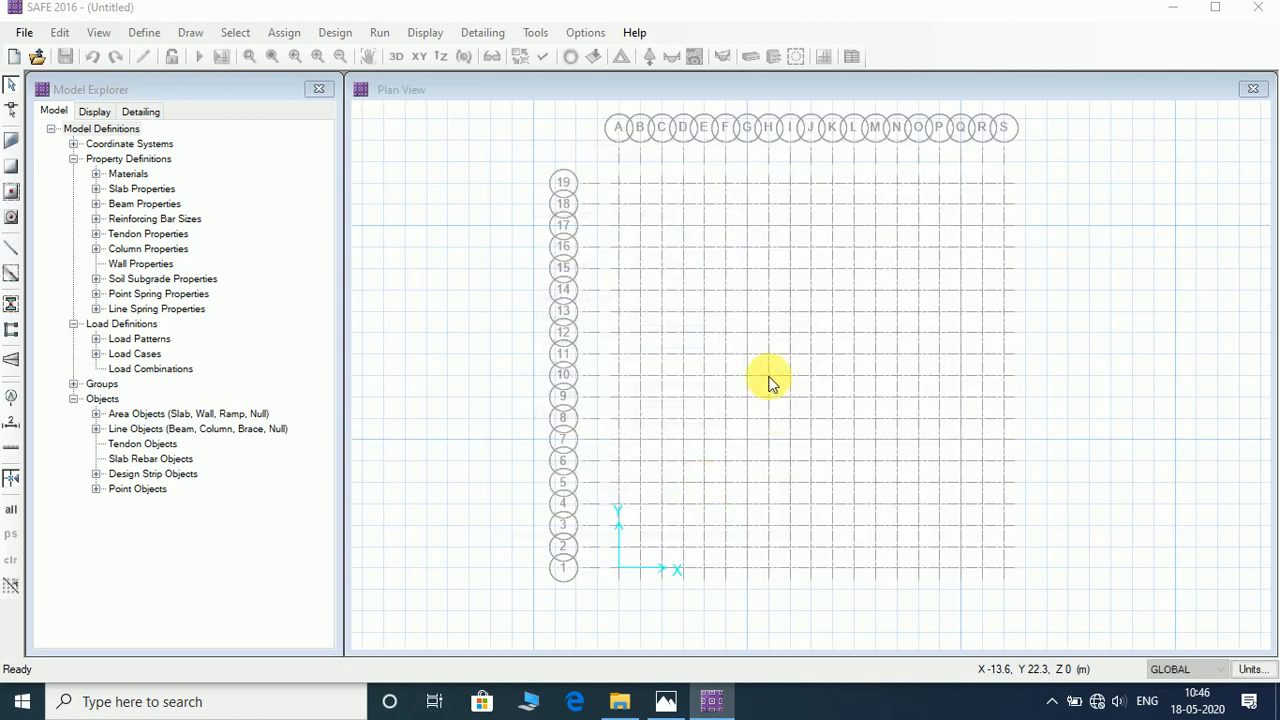
Step: Review the GLOBAL coordinate system's X grid data, first as spacing and again as ordinates
{"action": "left_click", "coordinate": [62, 33]}
{"action": "mouse_move", "coordinate": [171, 213]}
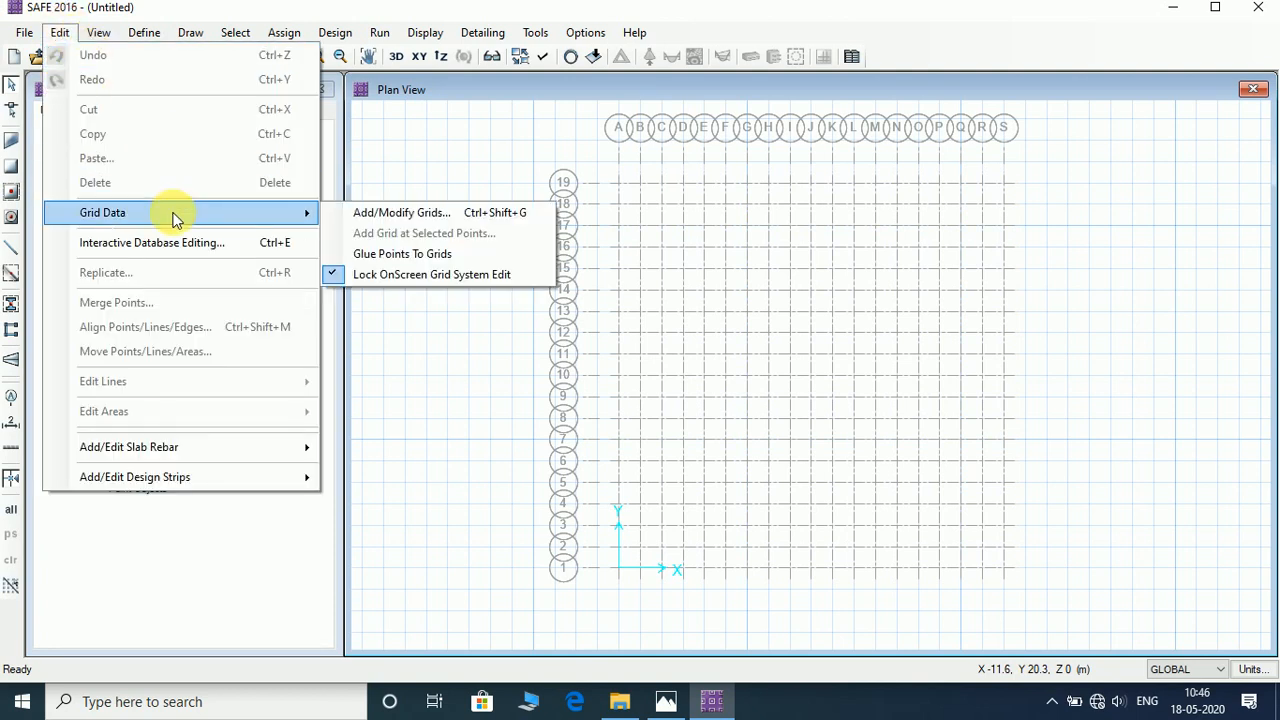
{"action": "left_click", "coordinate": [430, 213]}
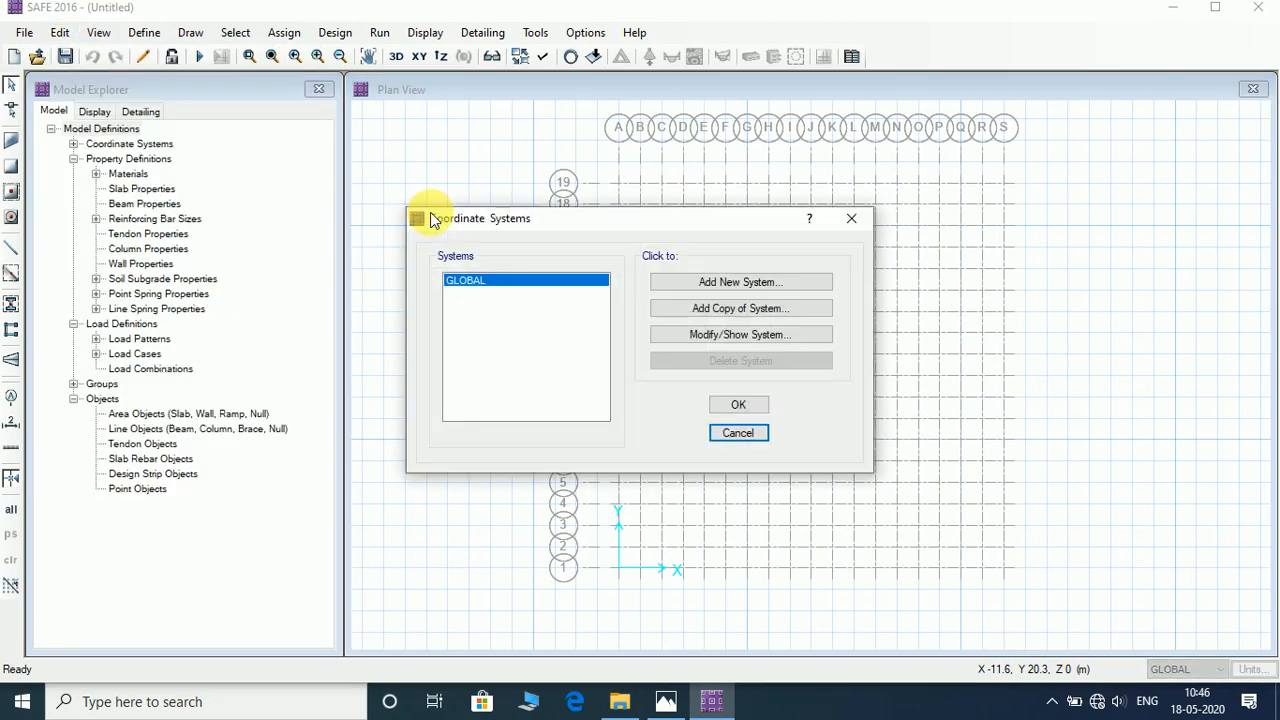
{"action": "left_click", "coordinate": [716, 335]}
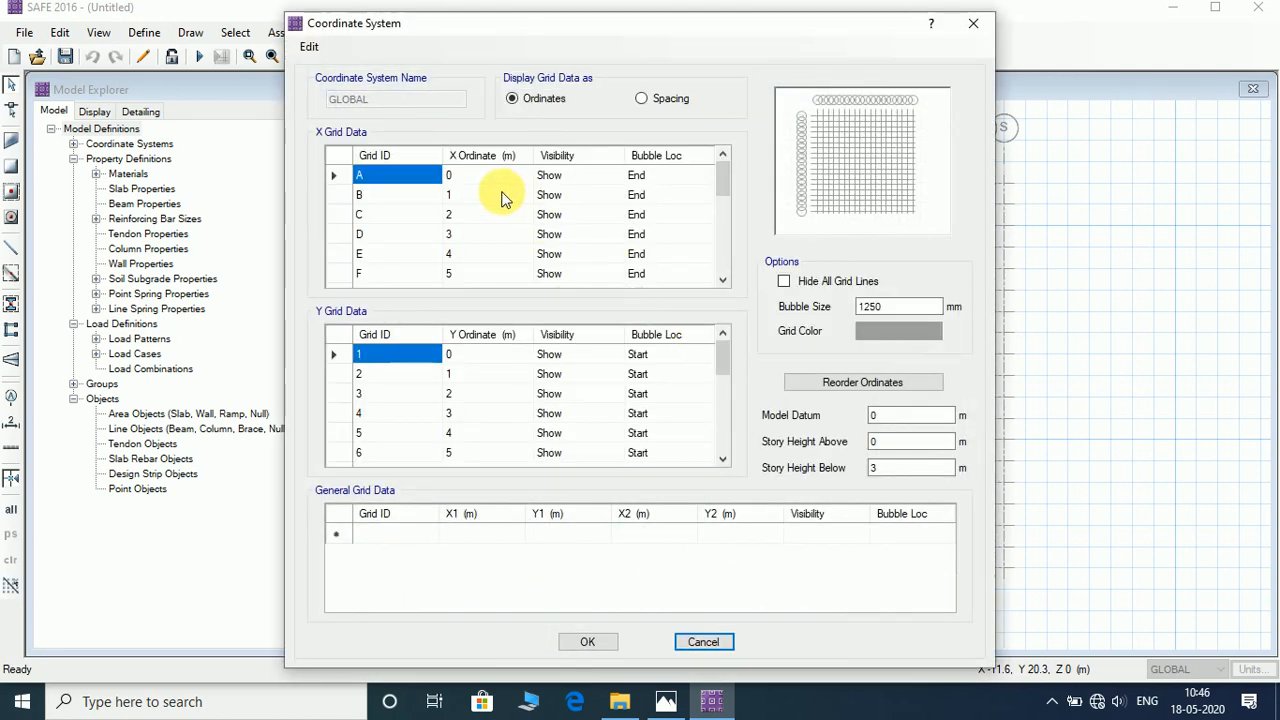
{"action": "left_click", "coordinate": [651, 102]}
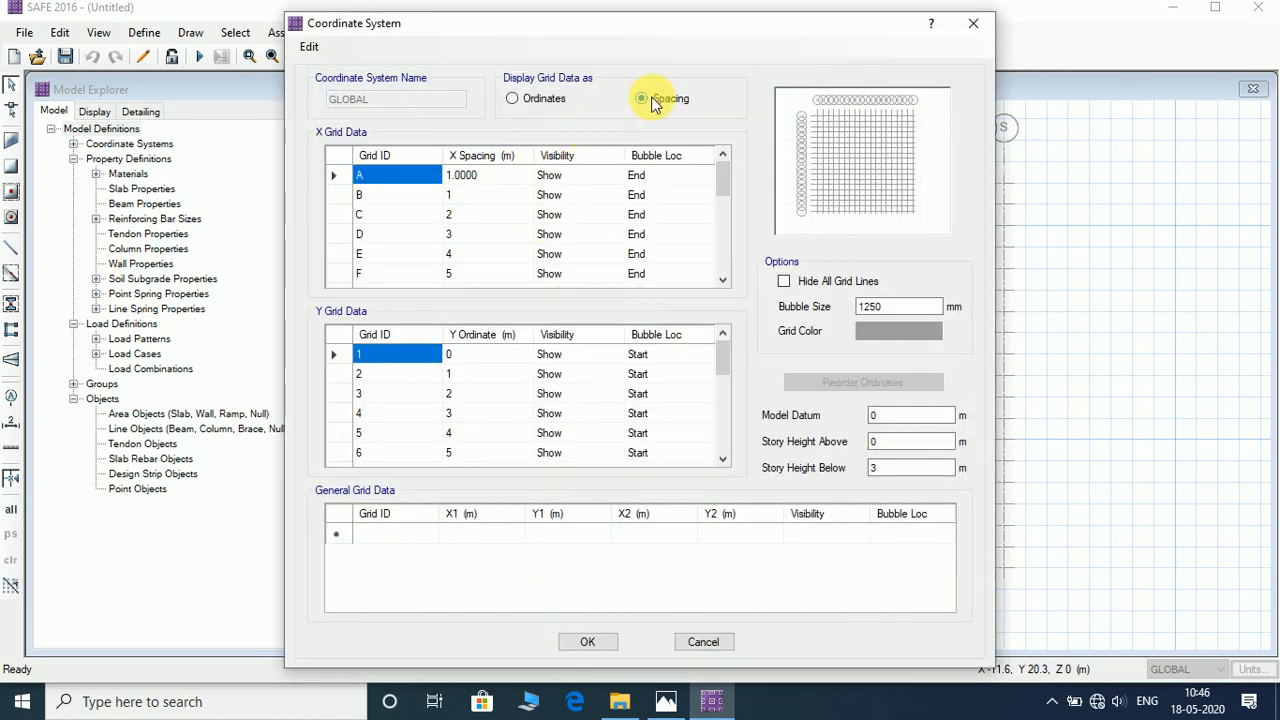
{"action": "left_click_drag", "start_coordinate": [727, 197], "coordinate": [727, 265]}
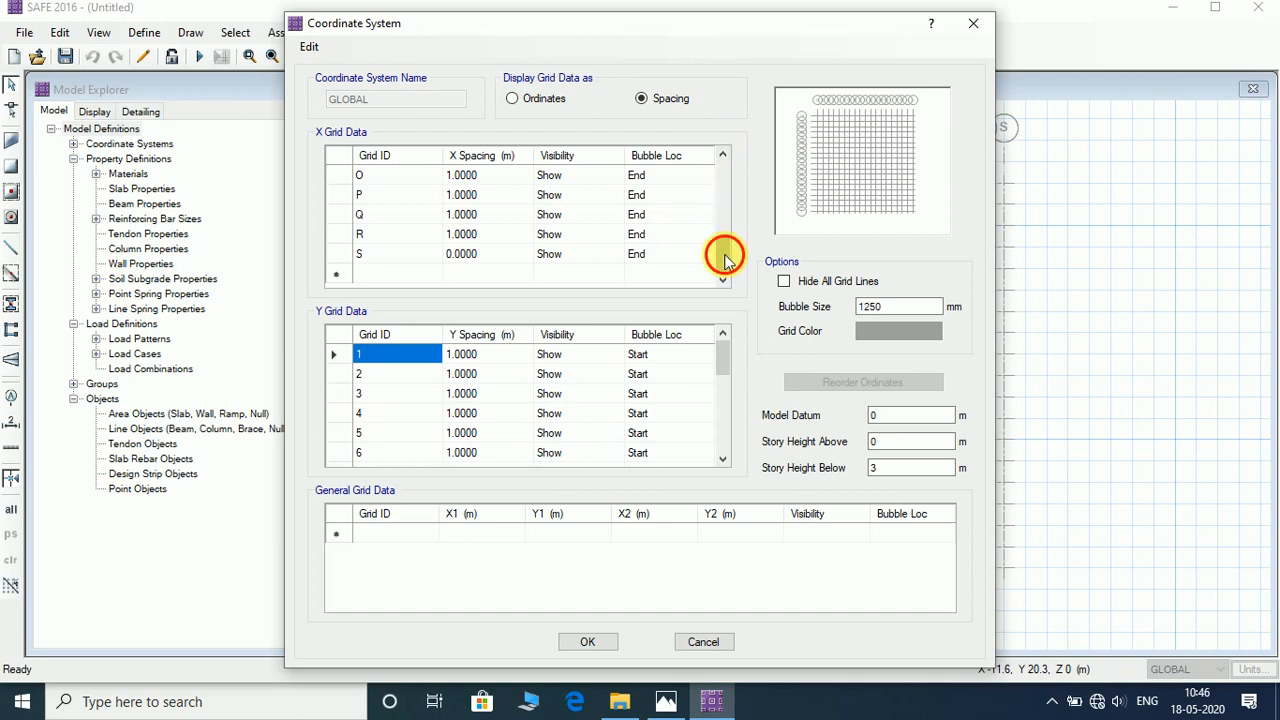
{"action": "left_click_drag", "start_coordinate": [725, 258], "coordinate": [720, 150]}
{"action": "left_click", "coordinate": [512, 98]}
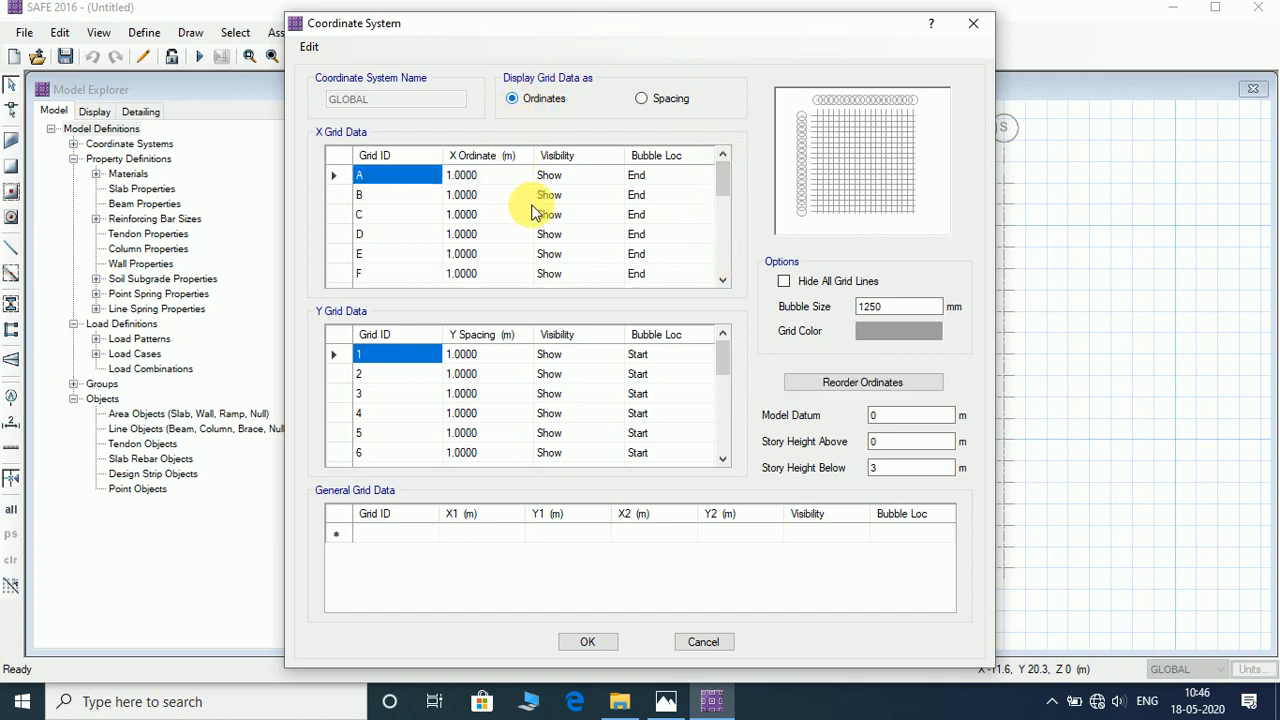
{"action": "left_click", "coordinate": [722, 185]}
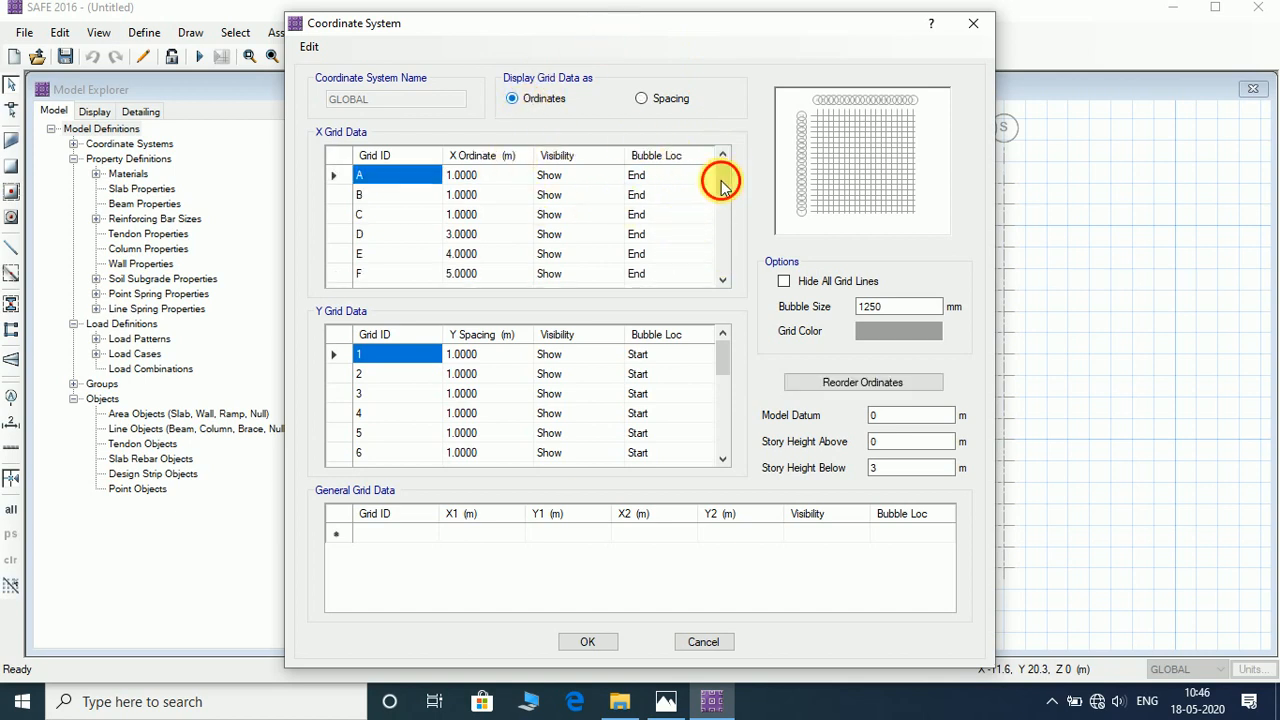
{"action": "left_click", "coordinate": [720, 214]}
{"action": "left_click_drag", "start_coordinate": [722, 214], "coordinate": [723, 260]}
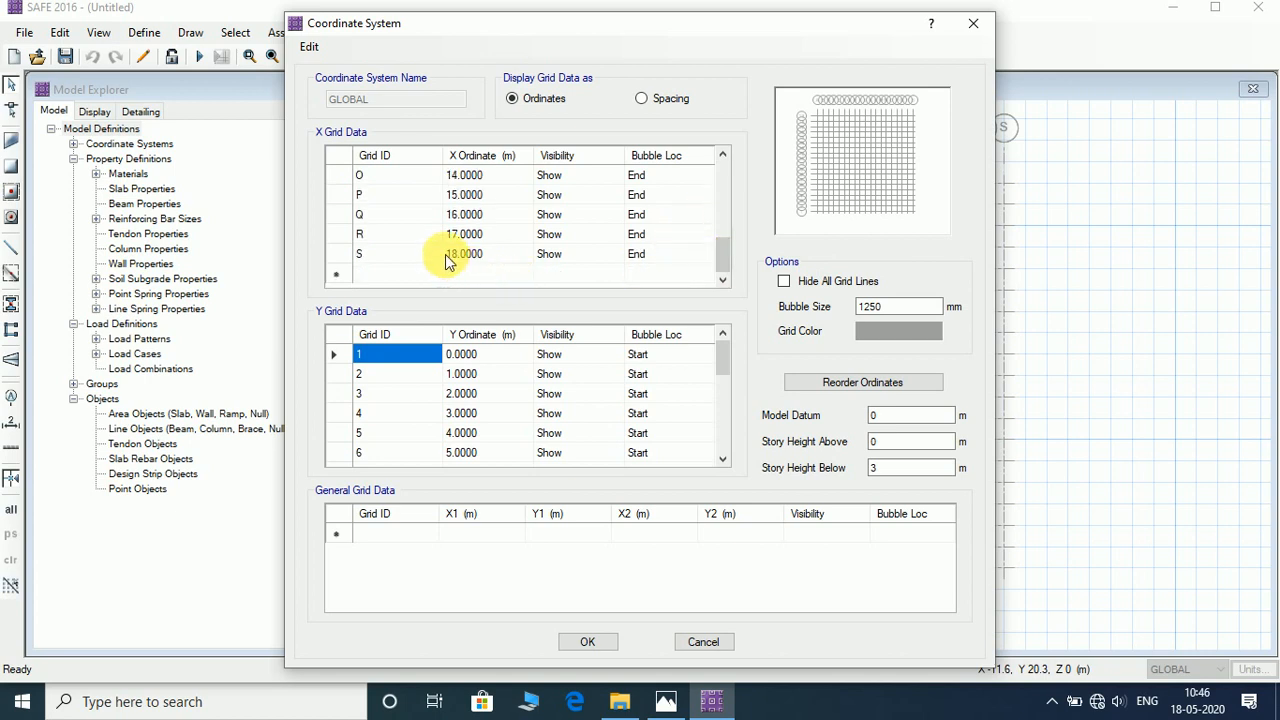
{"action": "left_click", "coordinate": [587, 643]}
{"action": "left_click", "coordinate": [731, 410]}
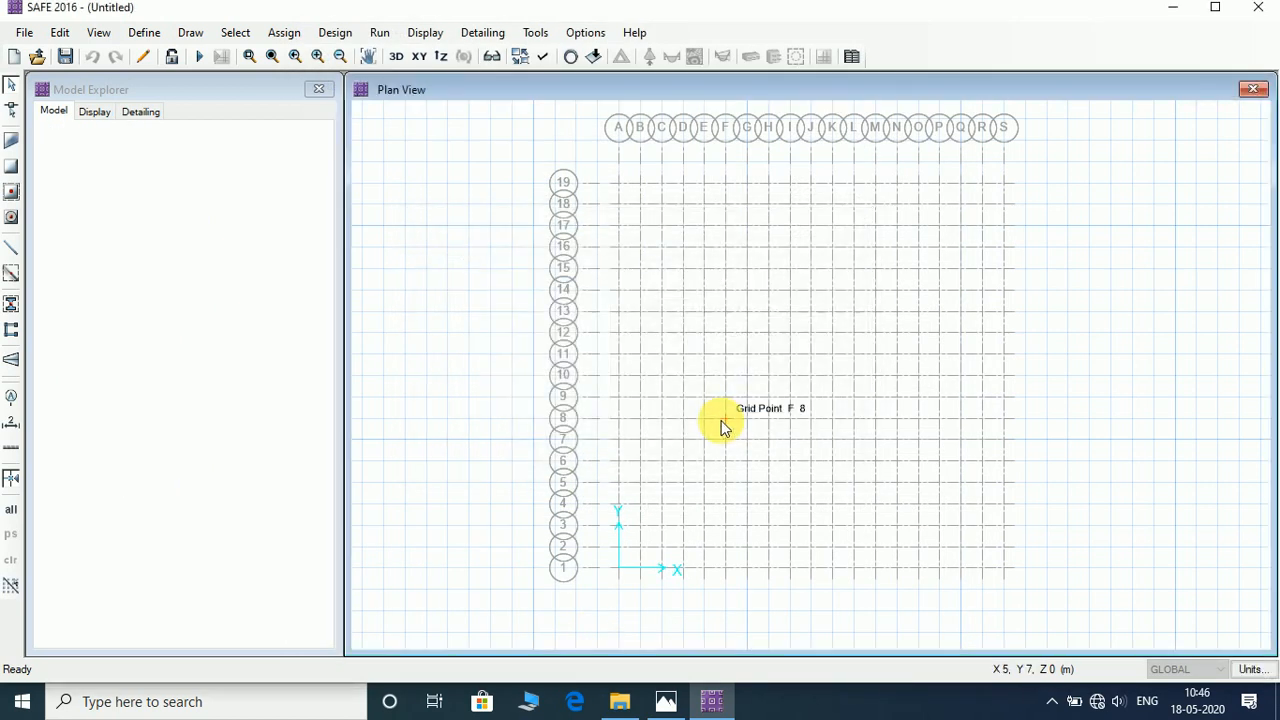
Step: Switch to the Photos app to check the footing size drawing, and return to SAFE
{"action": "left_click", "coordinate": [666, 701]}
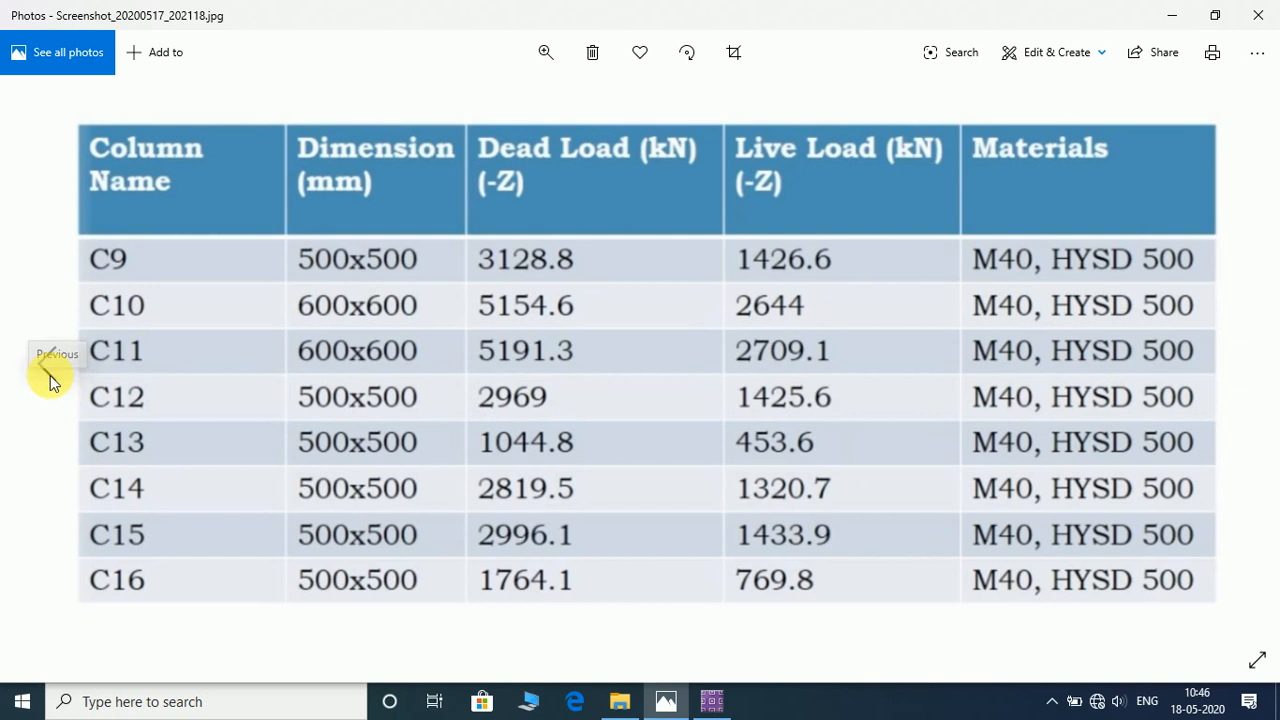
{"action": "left_click", "coordinate": [50, 375]}
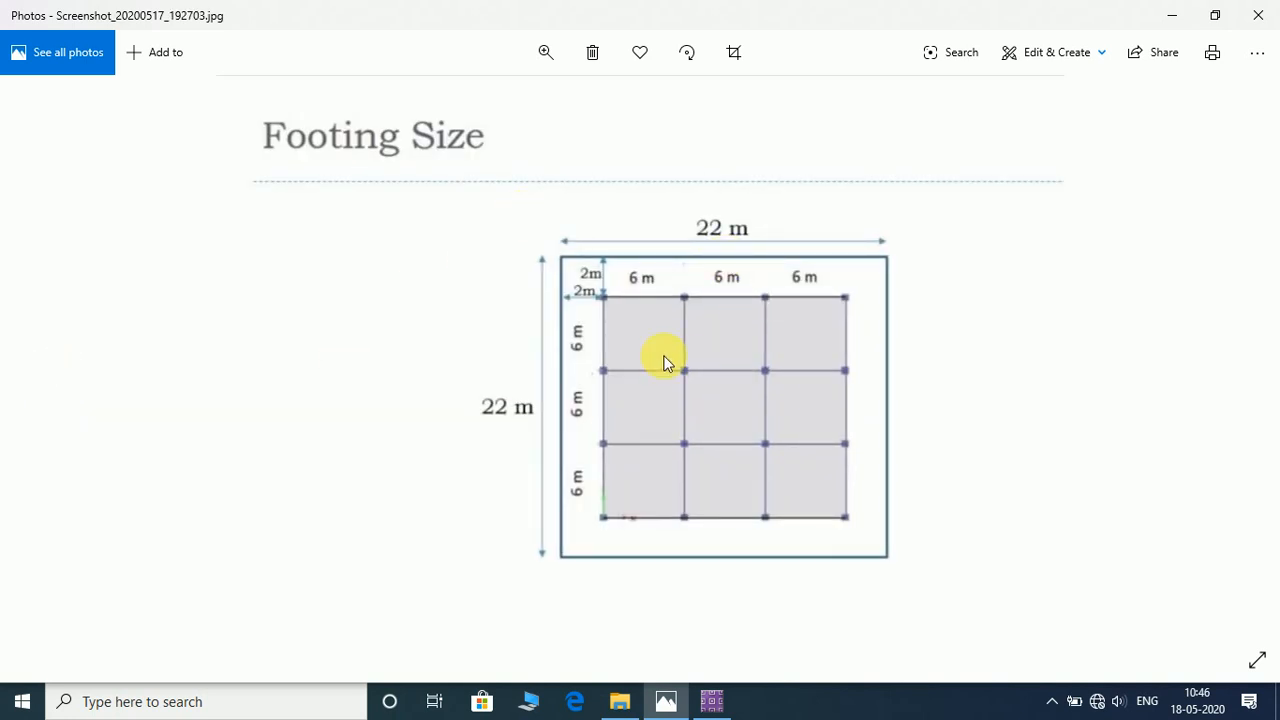
{"action": "left_click", "coordinate": [1172, 16]}
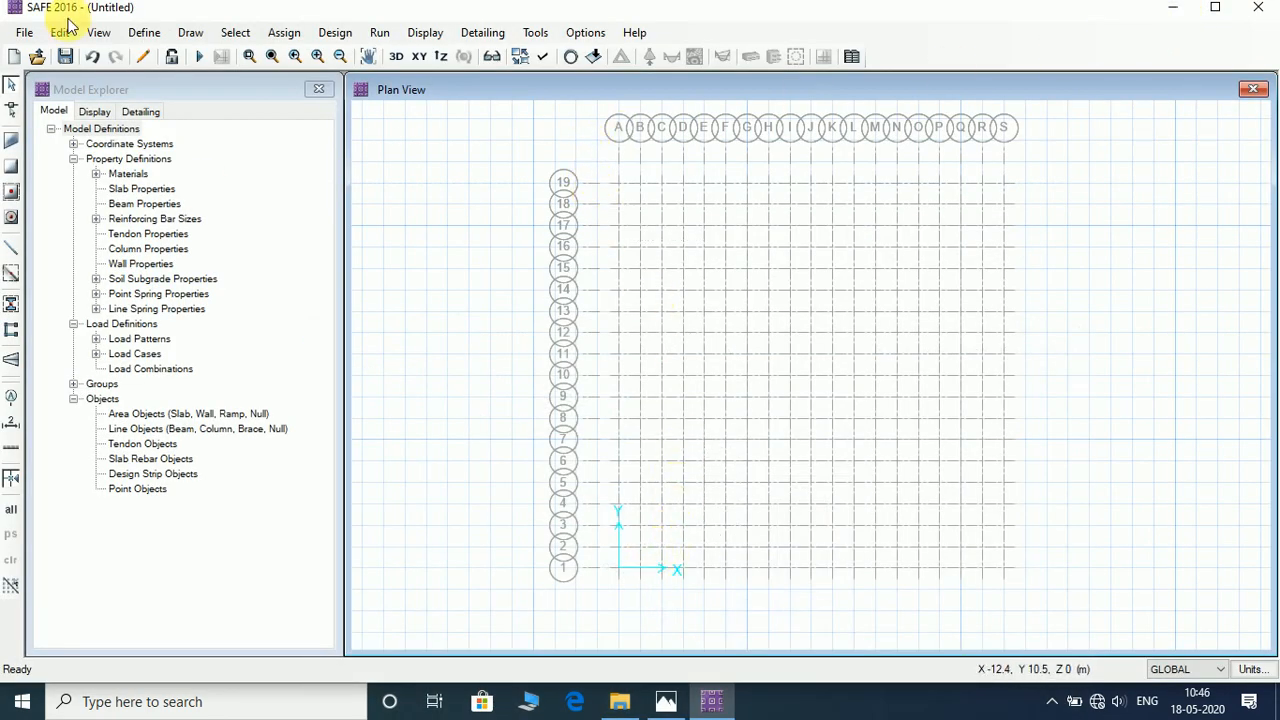
Step: Open the existing CSAC30 concrete material for modification and rename it M40
{"action": "left_click", "coordinate": [140, 33]}
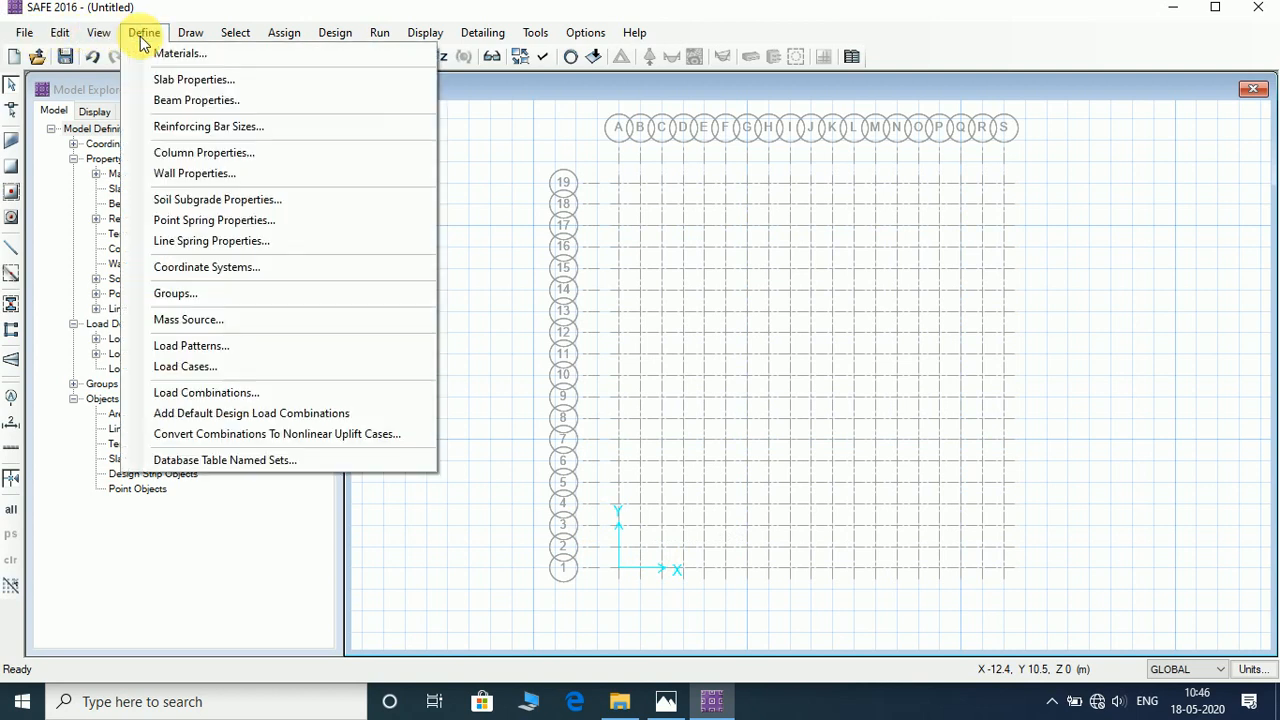
{"action": "left_click", "coordinate": [162, 50]}
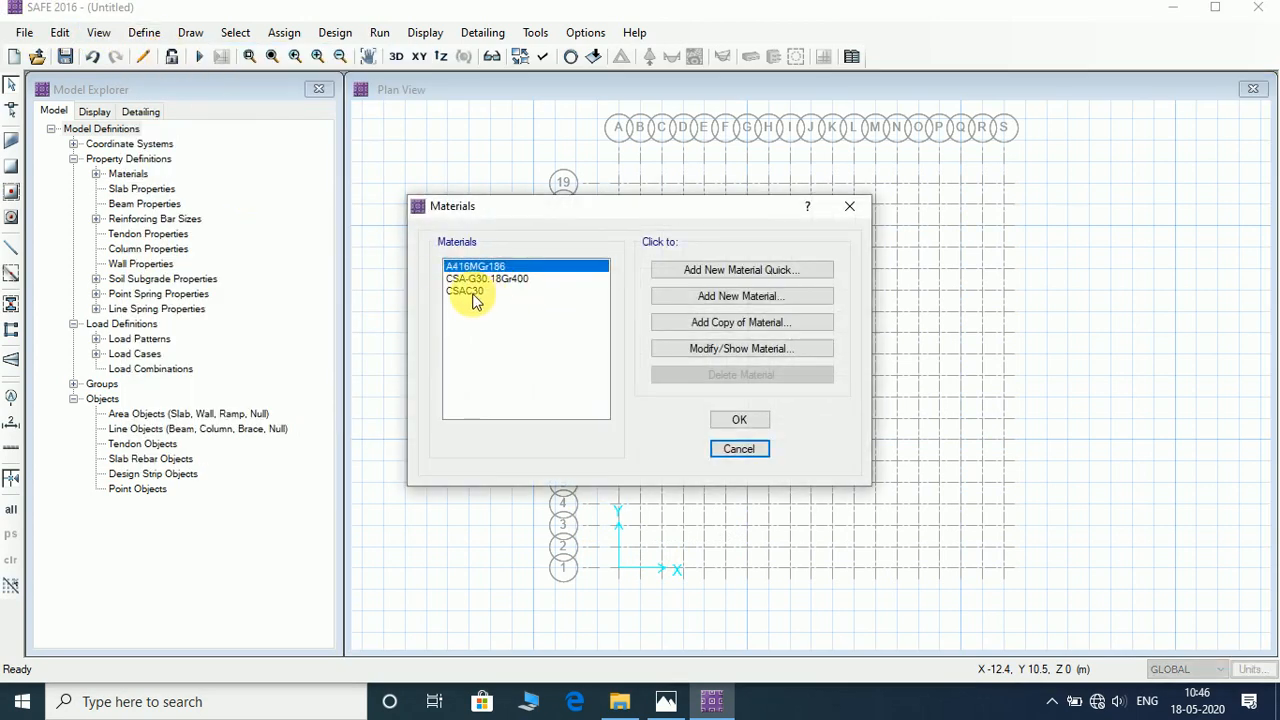
{"action": "left_click", "coordinate": [545, 291]}
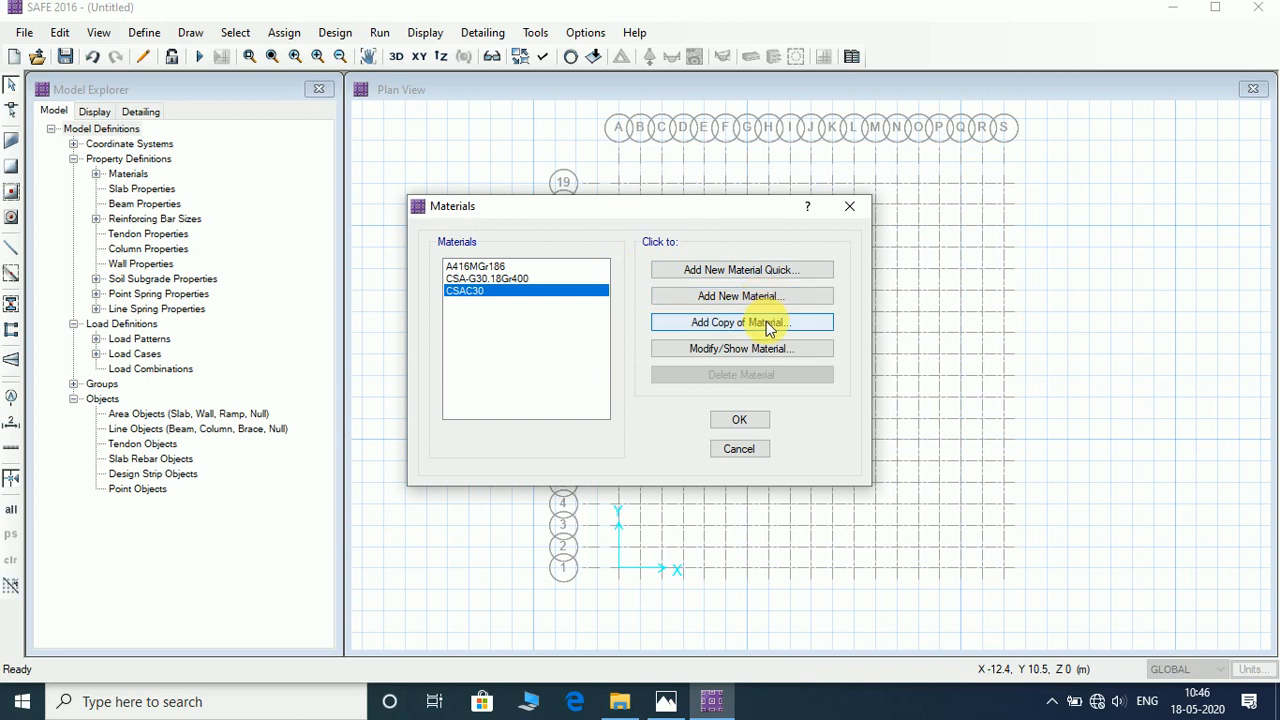
{"action": "left_click", "coordinate": [757, 348]}
{"action": "double_click", "coordinate": [737, 114]}
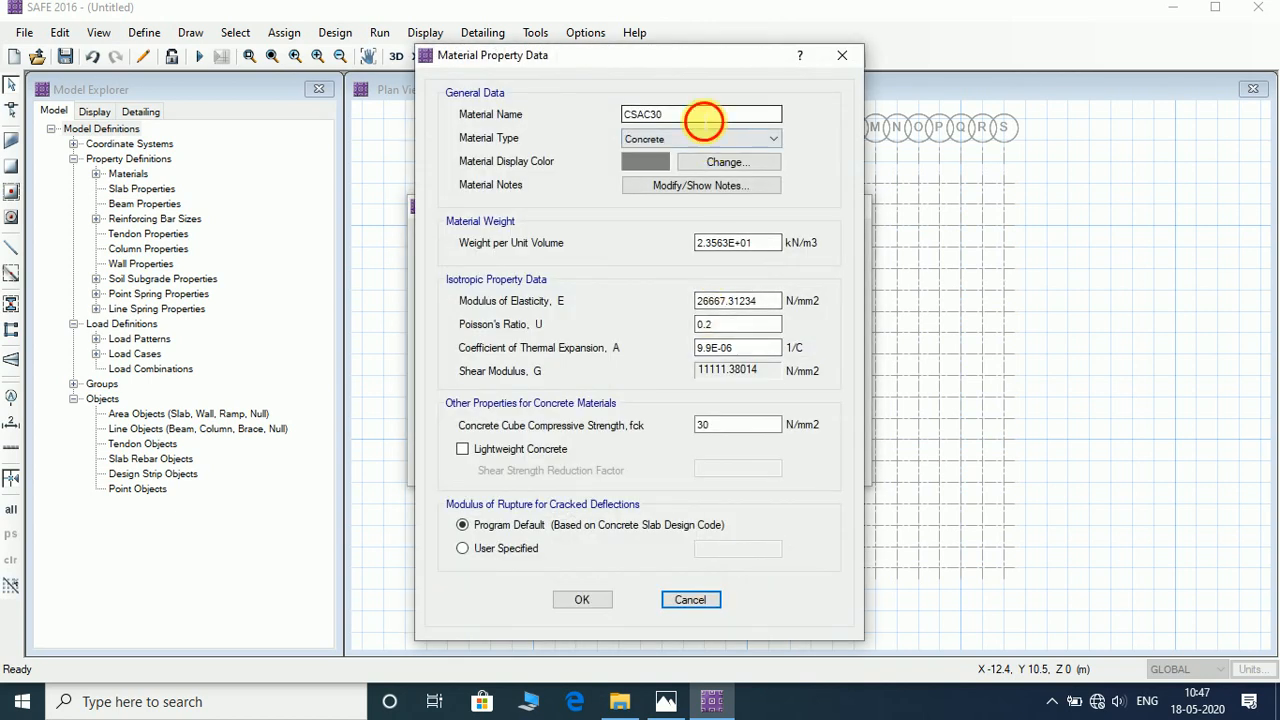
{"action": "type", "text": "m303"}
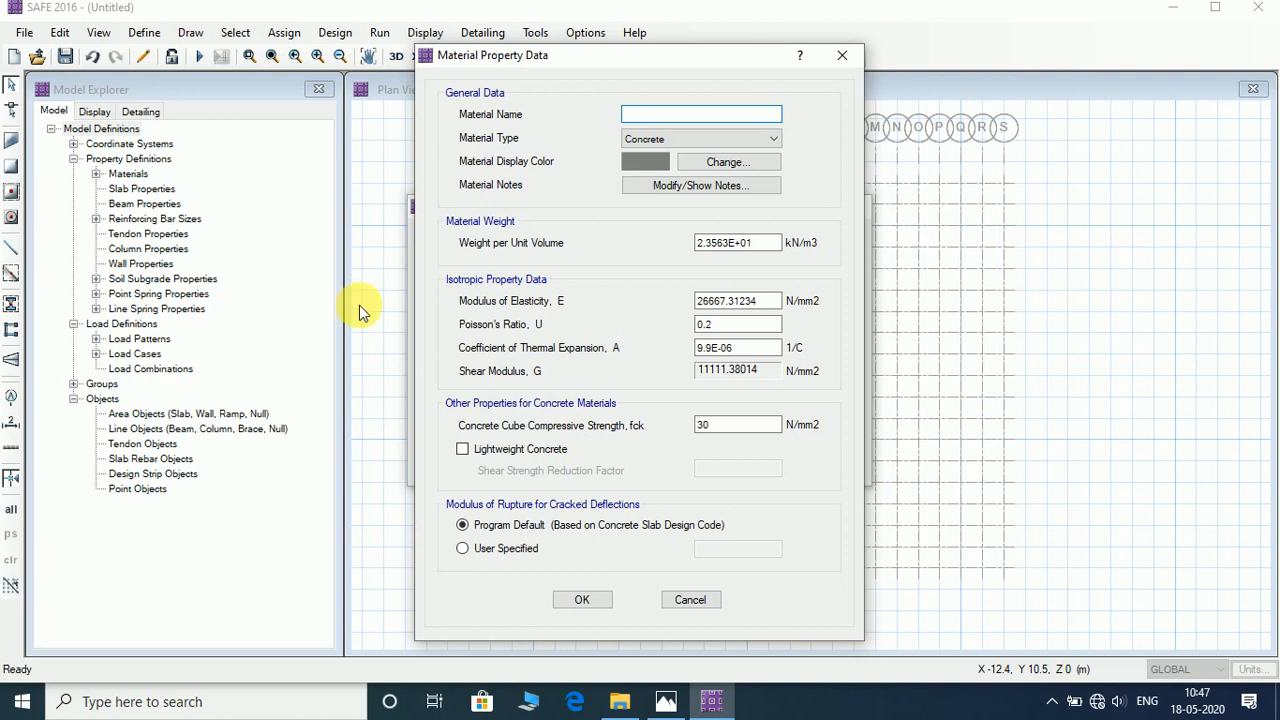
{"action": "type", "text": "M40"}
Step: Set the M40 concrete's unit weight to 24 kN/m3, modulus of elasticity to 200000 N/mm2 and cube strength to 40 N/mm2
{"action": "double_click", "coordinate": [760, 243]}
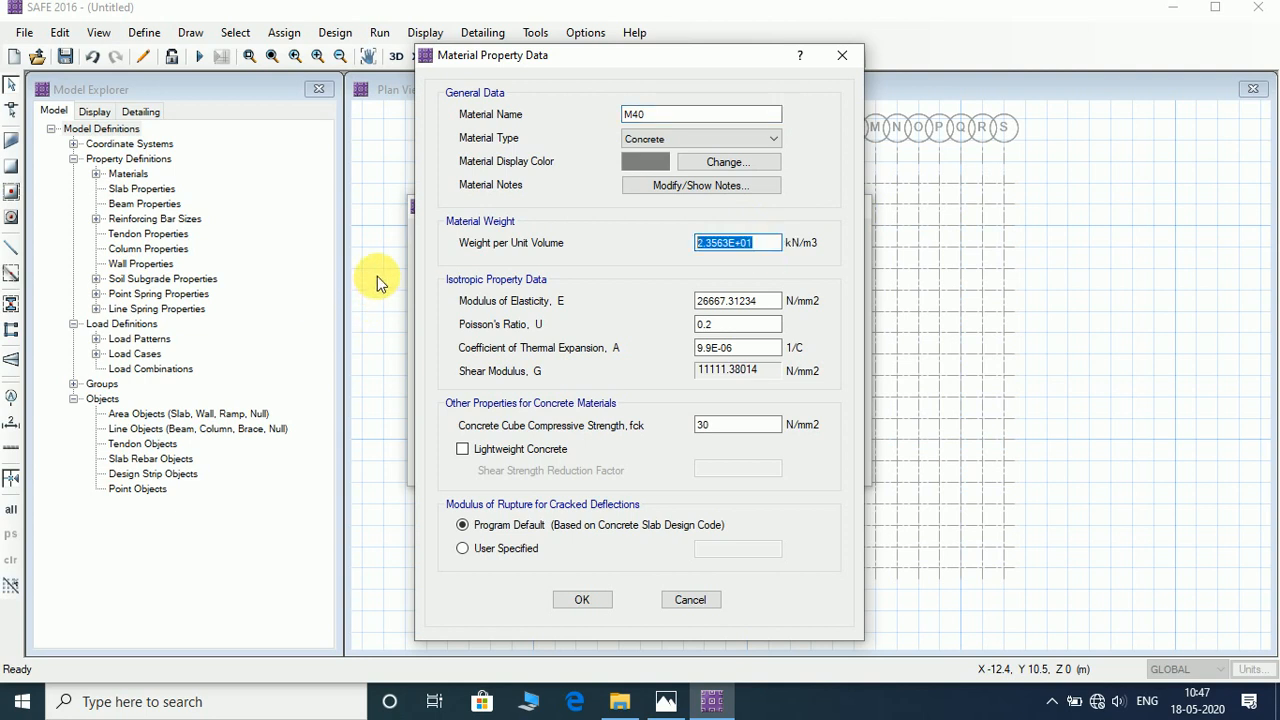
{"action": "type", "text": "24"}
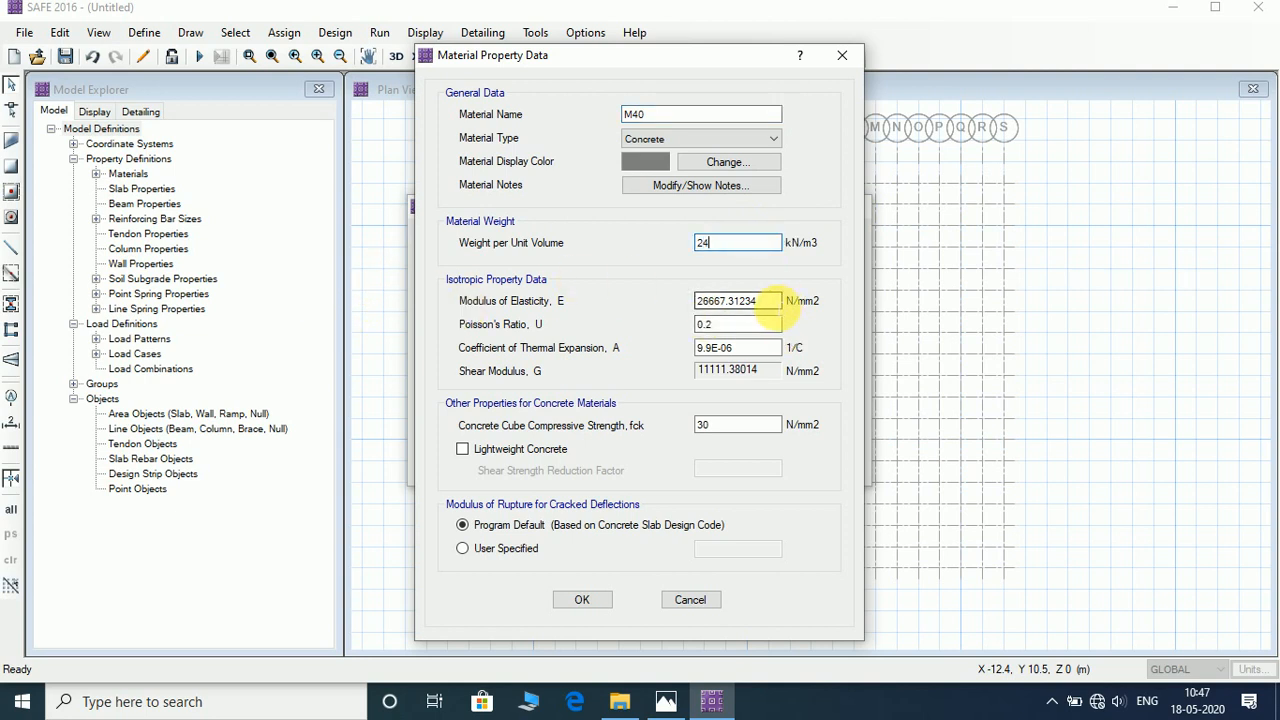
{"action": "double_click", "coordinate": [765, 301]}
{"action": "type", "text": "20"}
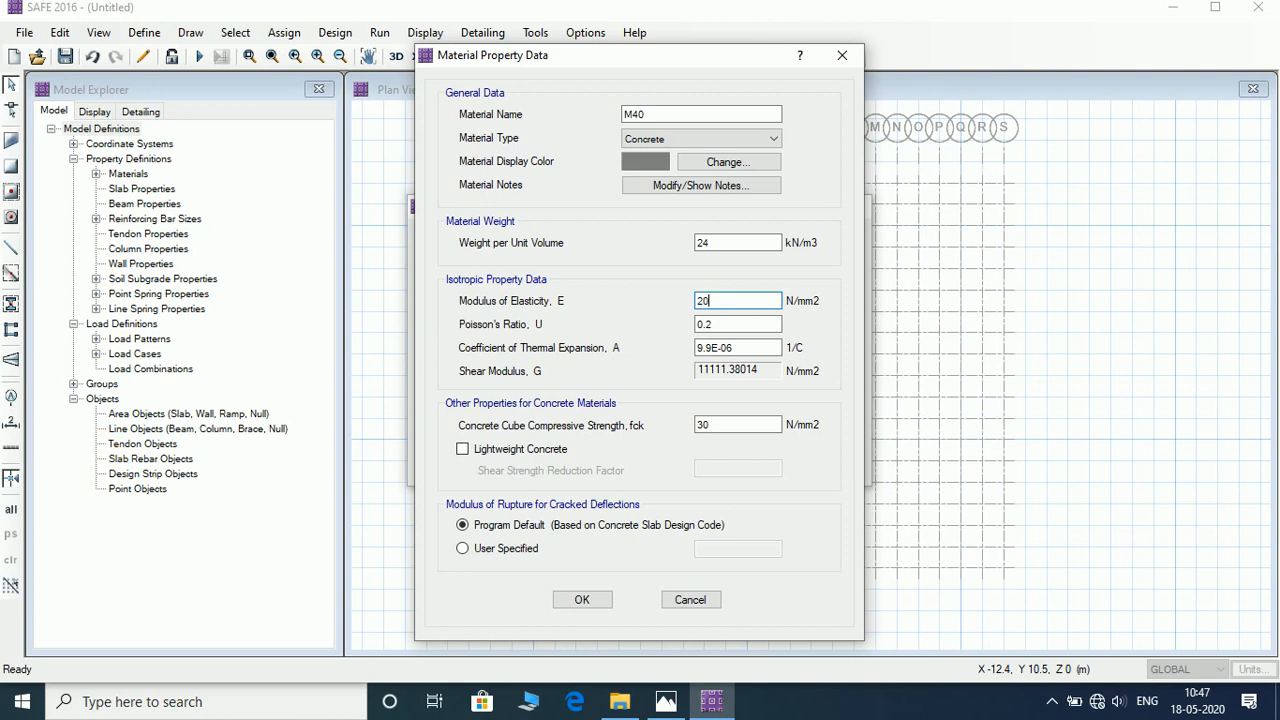
{"action": "type", "text": "0000"}
{"action": "double_click", "coordinate": [743, 430]}
{"action": "type", "text": "40"}
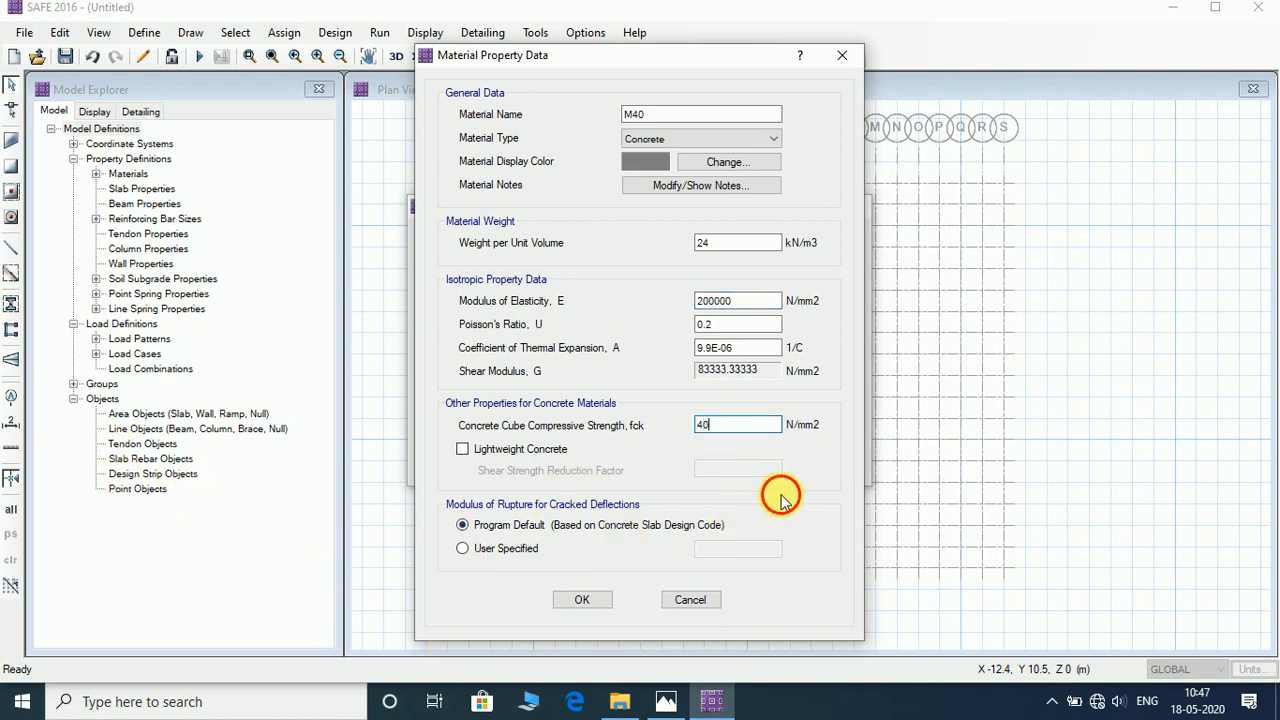
{"action": "left_click", "coordinate": [583, 600]}
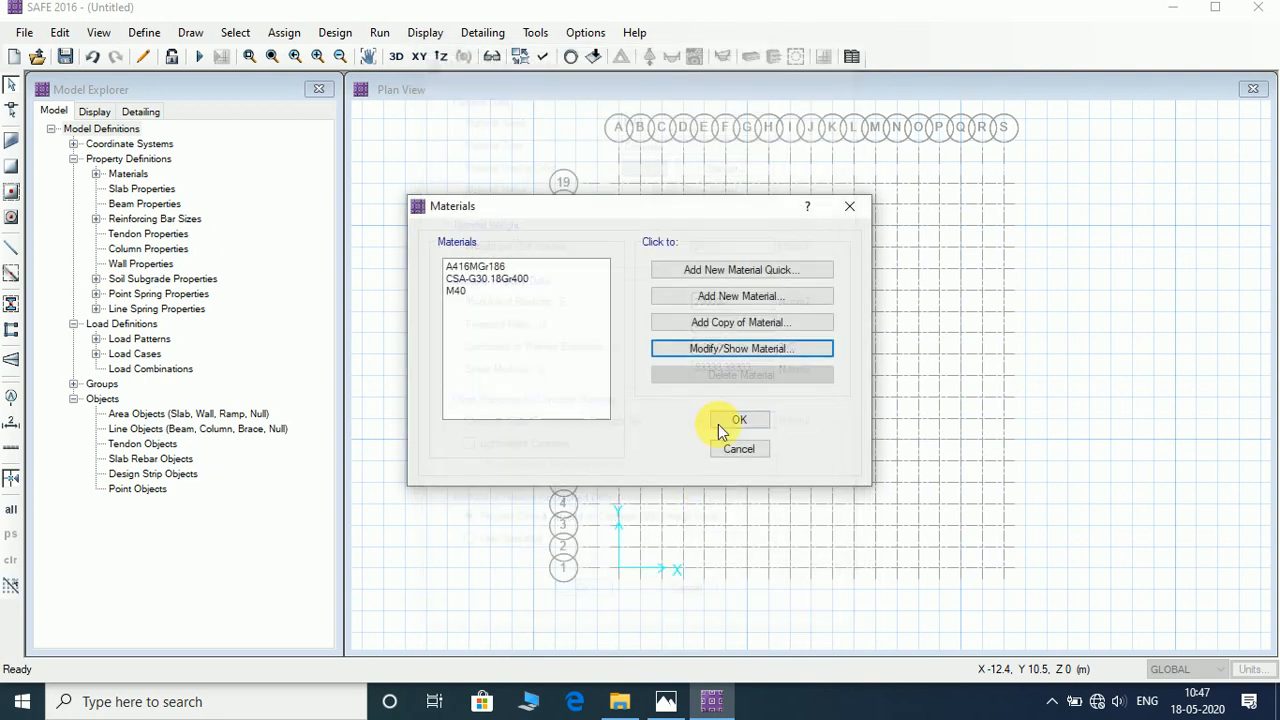
Step: Add a rebar material named HYSD500 with a unit weight of 77 kN/m3 and a modulus of elasticity of 200000 N/mm2
{"action": "left_click", "coordinate": [741, 296]}
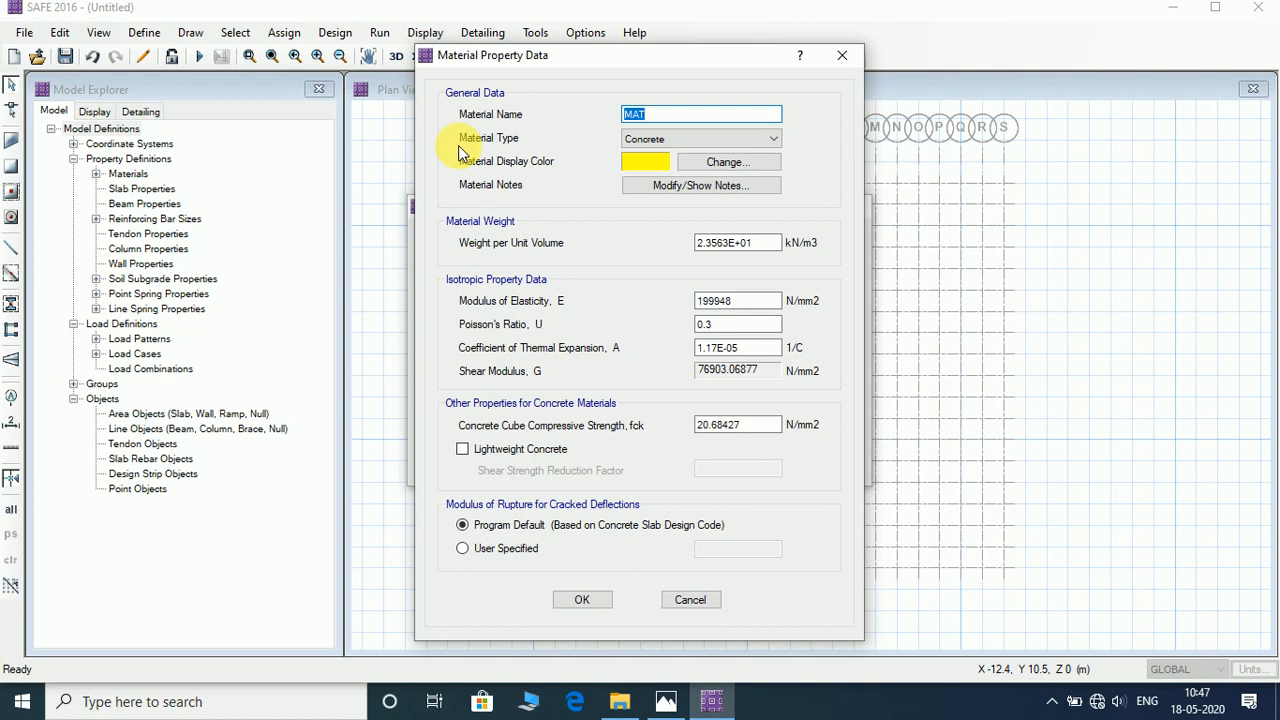
{"action": "type", "text": "HYSD500"}
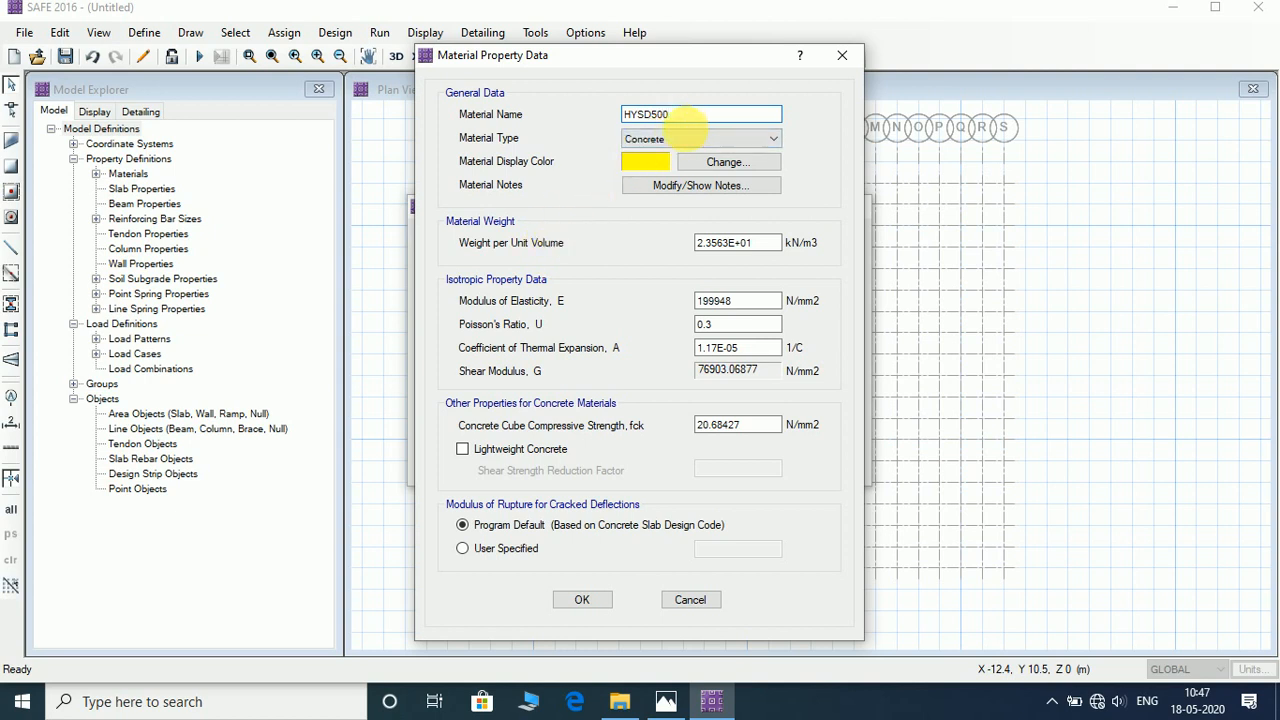
{"action": "left_click", "coordinate": [700, 138]}
{"action": "left_click", "coordinate": [697, 183]}
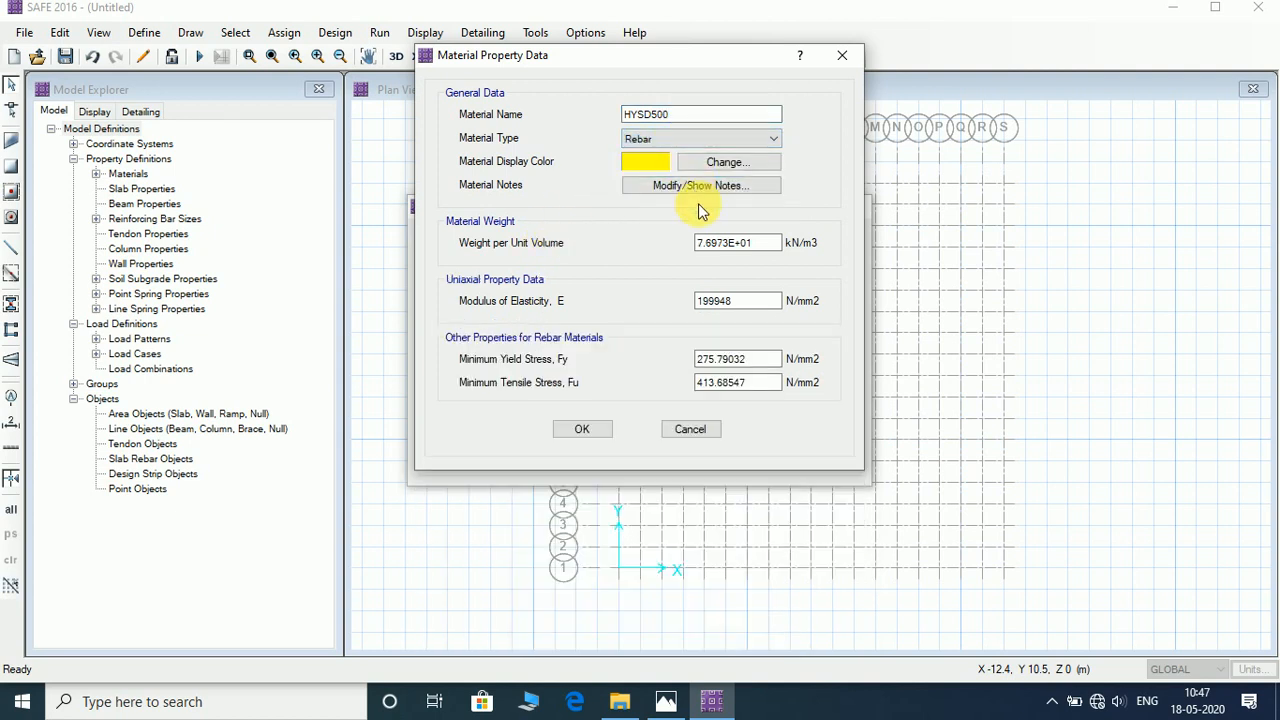
{"action": "double_click", "coordinate": [733, 243]}
{"action": "type", "text": "77"}
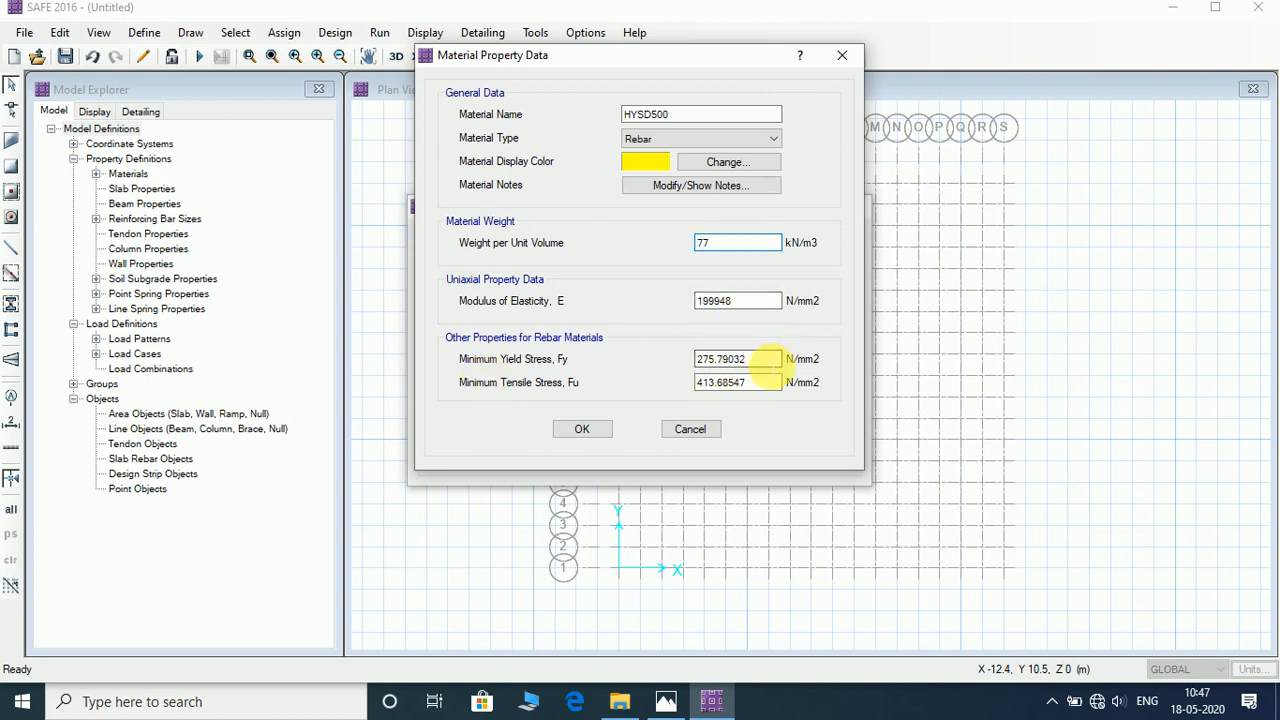
{"action": "key", "text": "Tab"}
{"action": "key", "text": "Tab"}
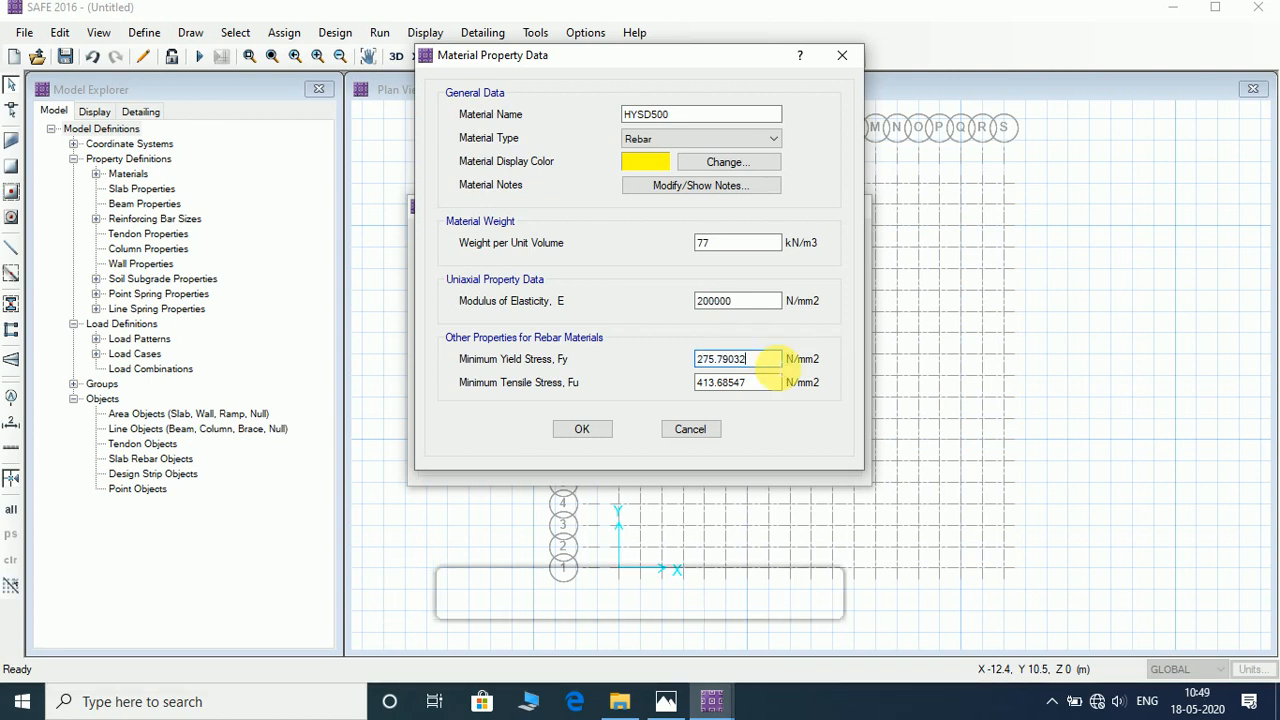
Step: Set the HYSD500 rebar's minimum yield stress to 275 N/mm2 and its minimum tensile stress to 287 N/mm2
{"action": "left_click_drag", "start_coordinate": [768, 364], "coordinate": [560, 375]}
{"action": "type", "text": "275"}
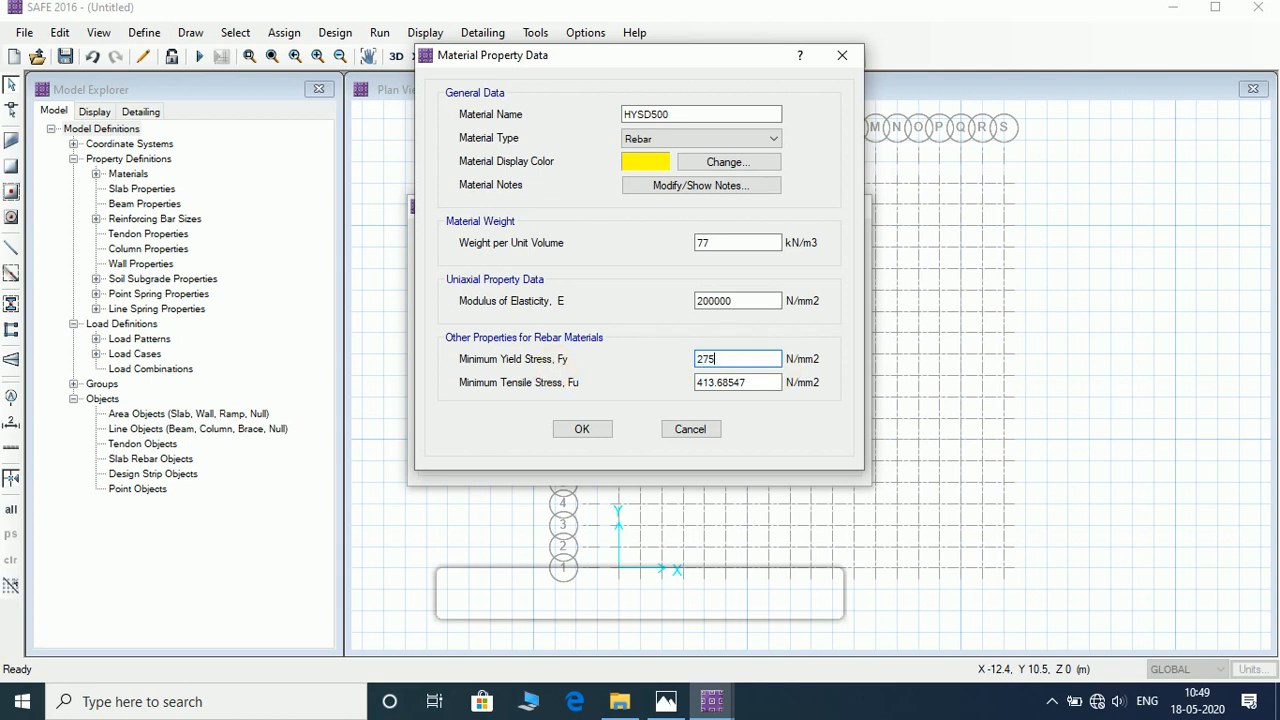
{"action": "left_click_drag", "start_coordinate": [700, 382], "coordinate": [591, 423]}
{"action": "type", "text": "5"}
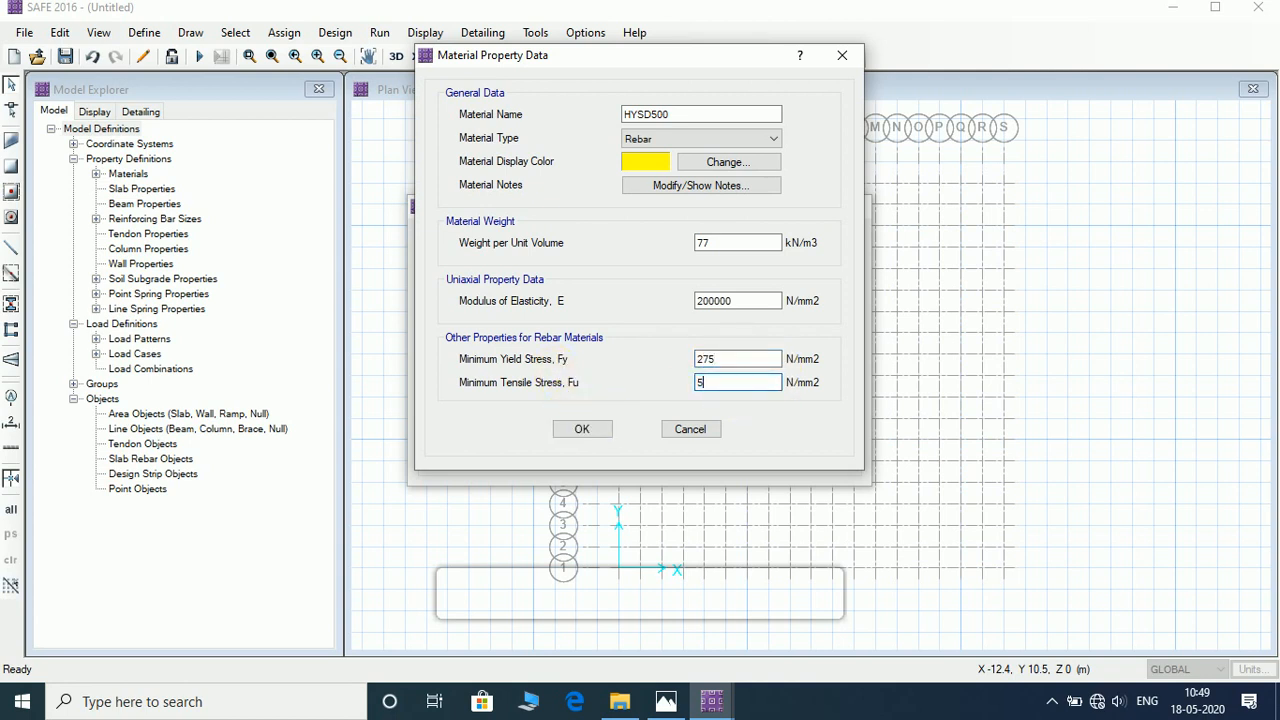
{"action": "key", "text": "BackSpace"}
{"action": "type", "text": "287"}
{"action": "left_click", "coordinate": [603, 440]}
Step: Review the M40 concrete material's properties and accept the material definitions
{"action": "left_click", "coordinate": [482, 303]}
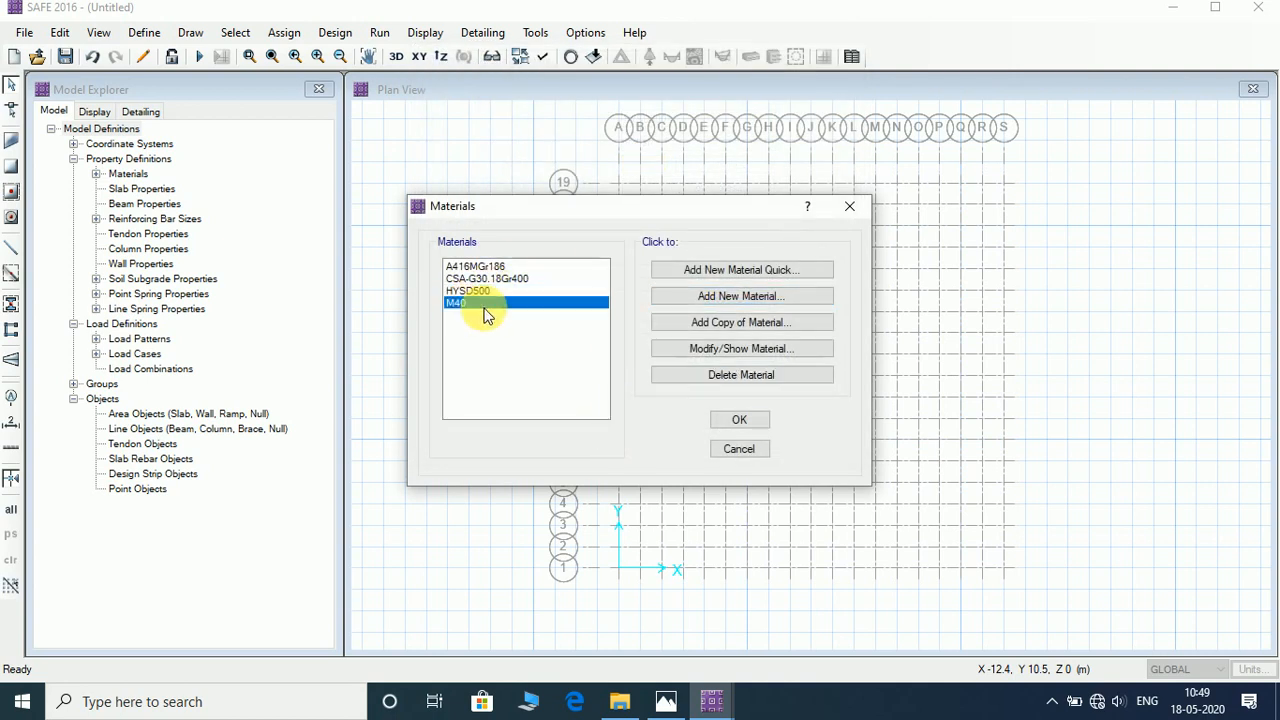
{"action": "left_click", "coordinate": [722, 355]}
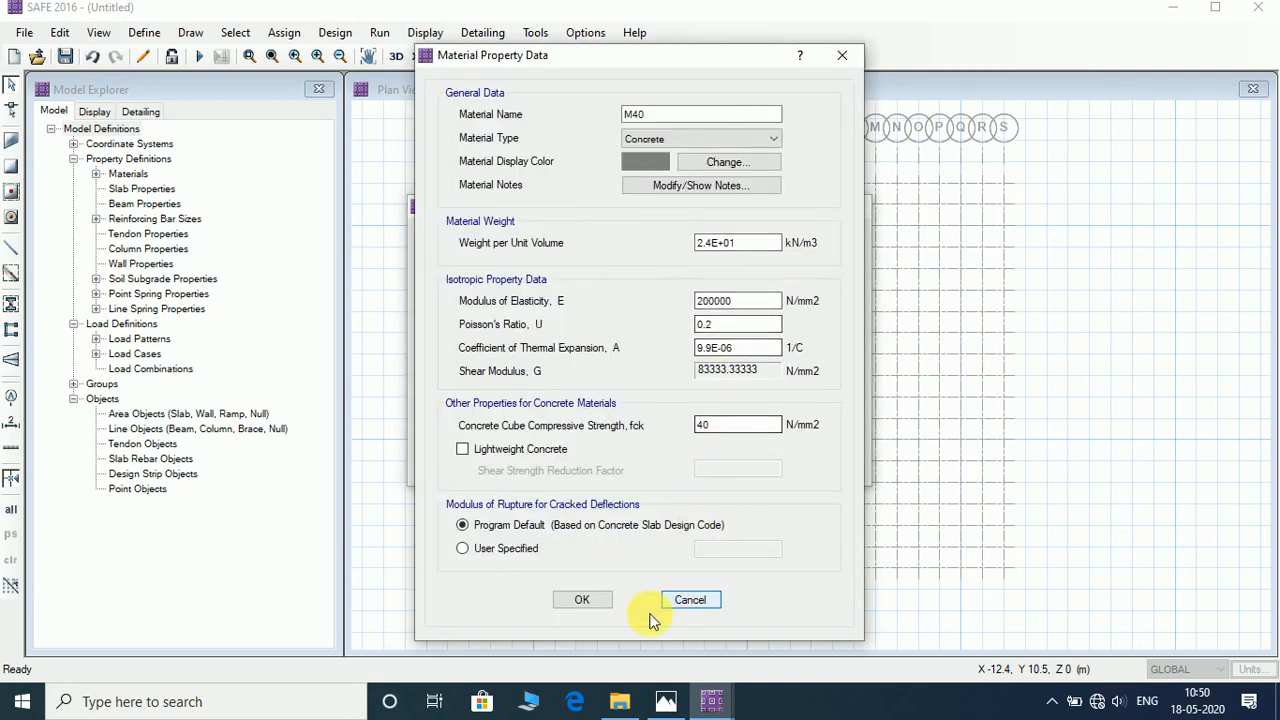
{"action": "left_click", "coordinate": [584, 600]}
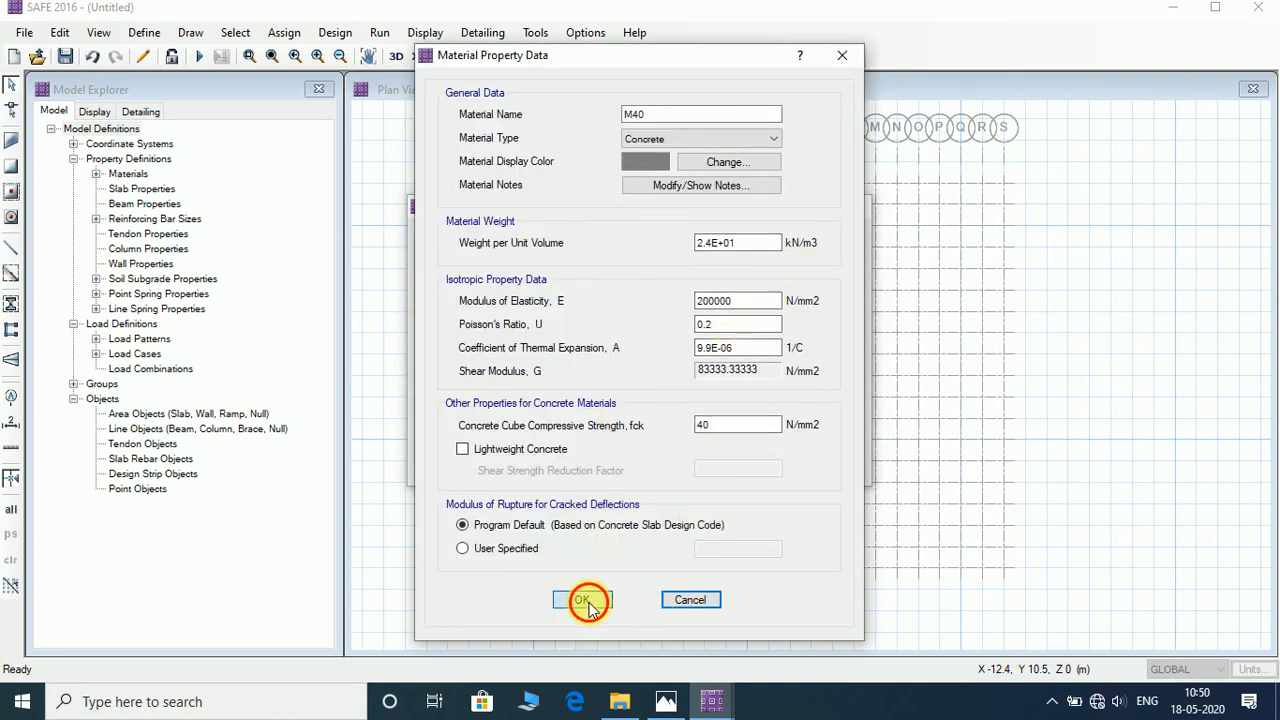
{"action": "left_click", "coordinate": [733, 420]}
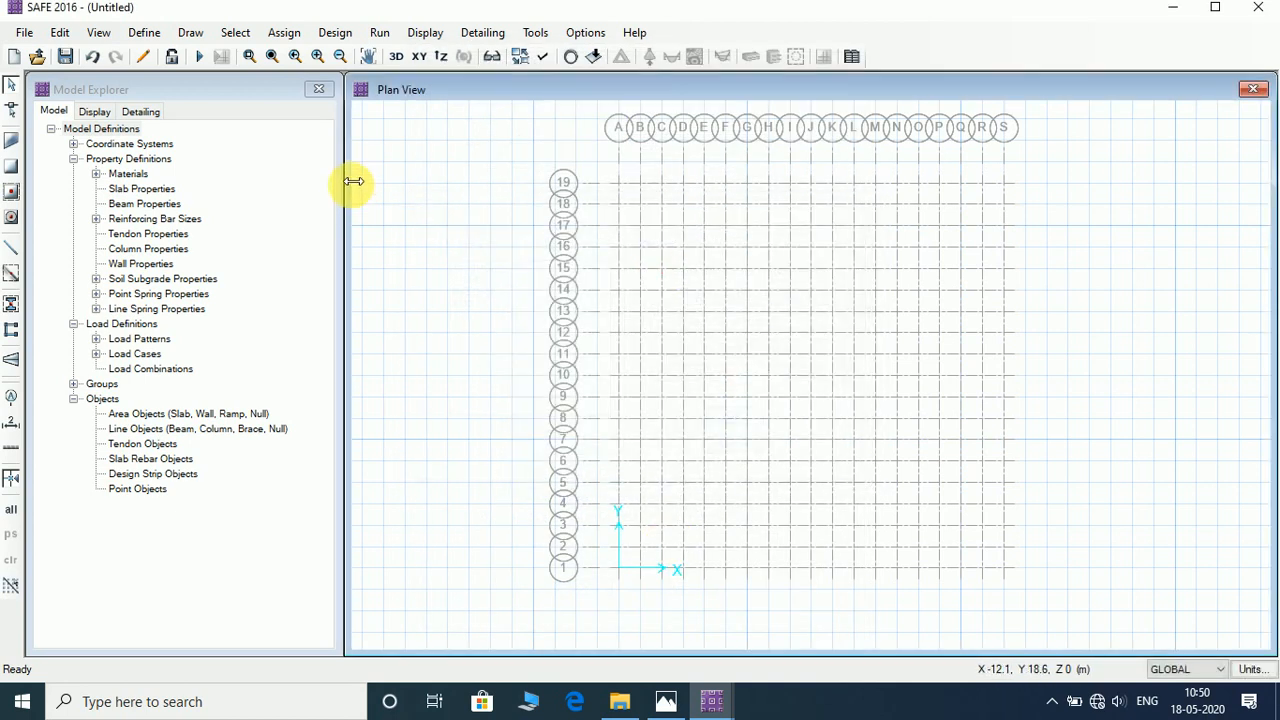
Step: Rename the existing soil subgrade property SOIL and set its subgrade modulus to 3000 kN/m3
{"action": "left_click", "coordinate": [145, 33]}
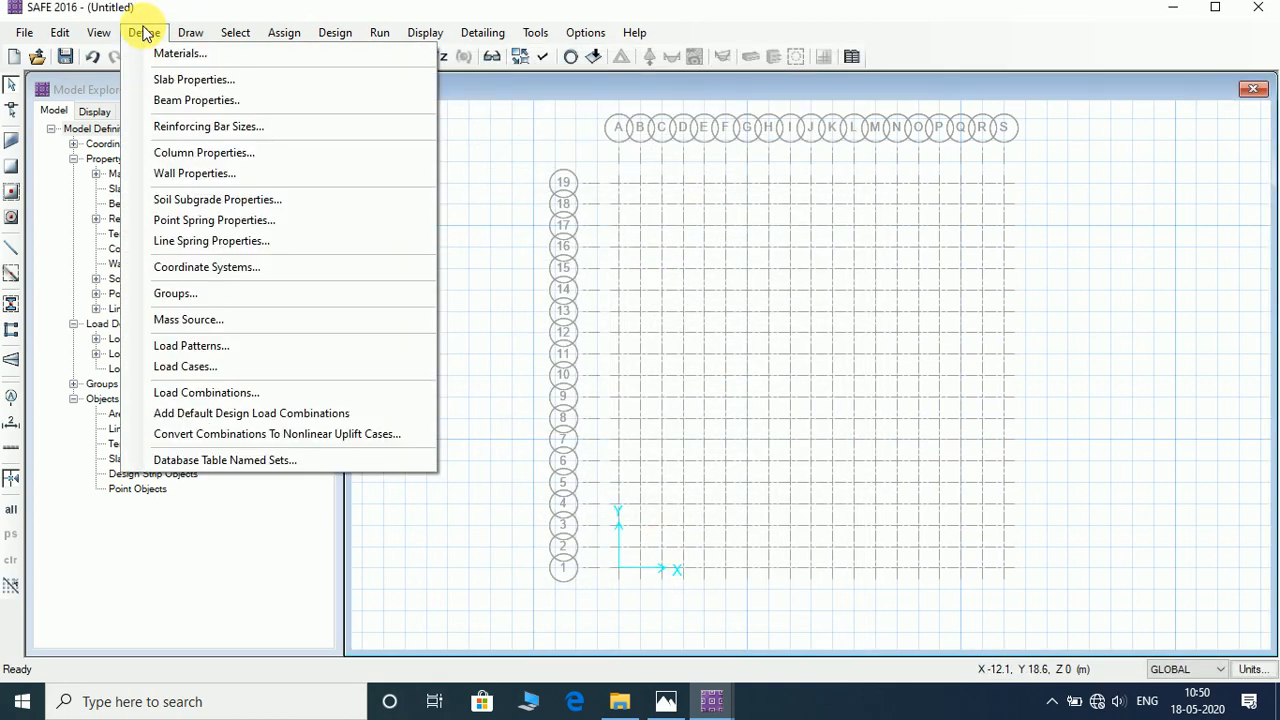
{"action": "left_click", "coordinate": [220, 201]}
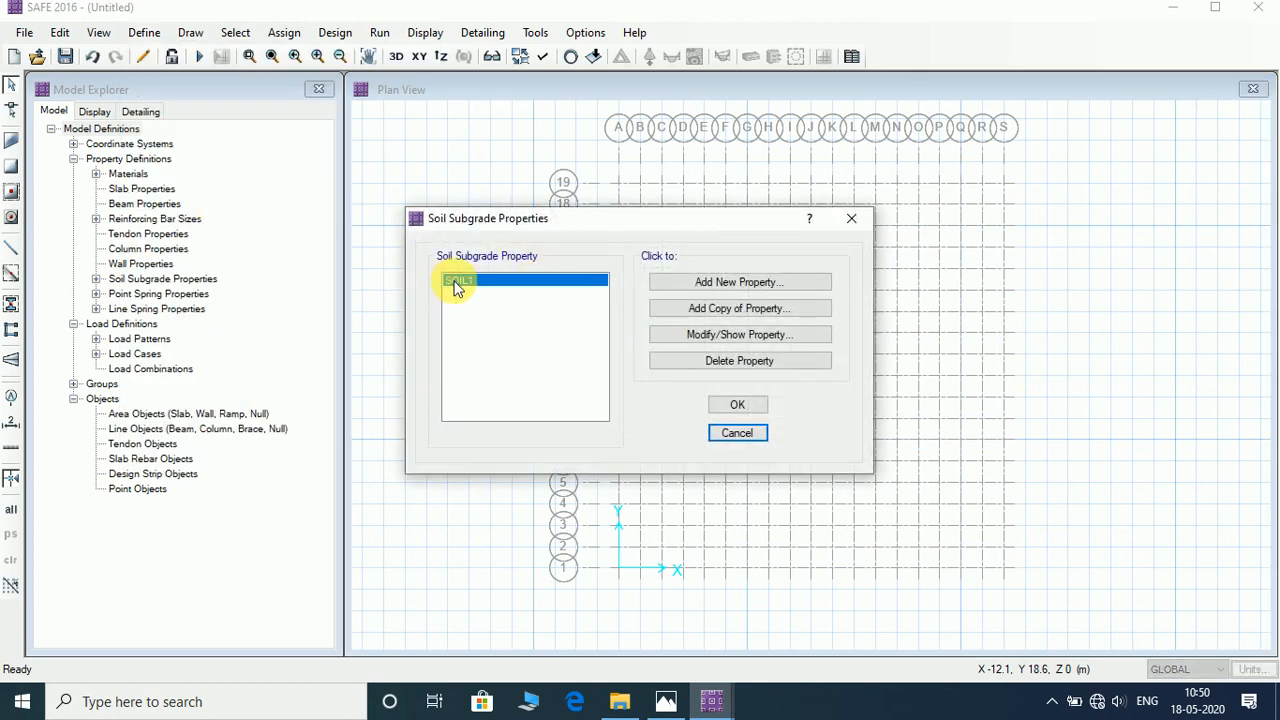
{"action": "left_click", "coordinate": [663, 334]}
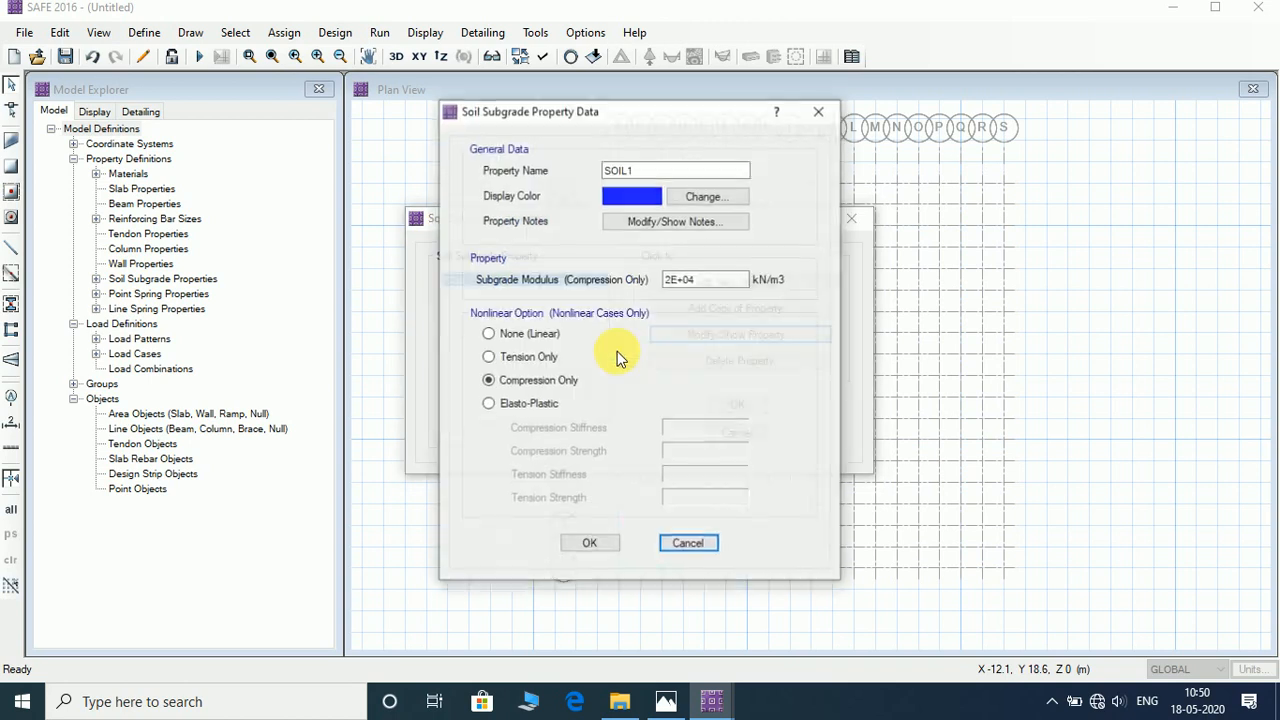
{"action": "left_click", "coordinate": [634, 170]}
{"action": "key", "text": "BackSpace"}
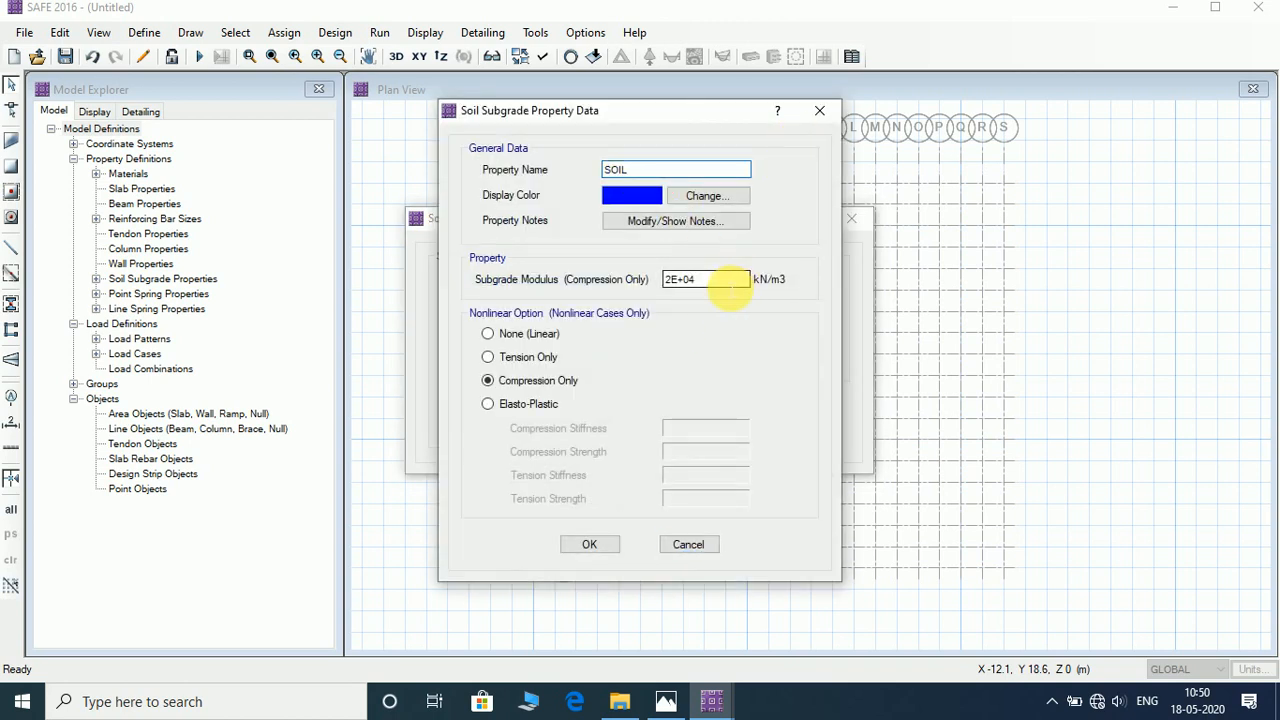
{"action": "double_click", "coordinate": [700, 279]}
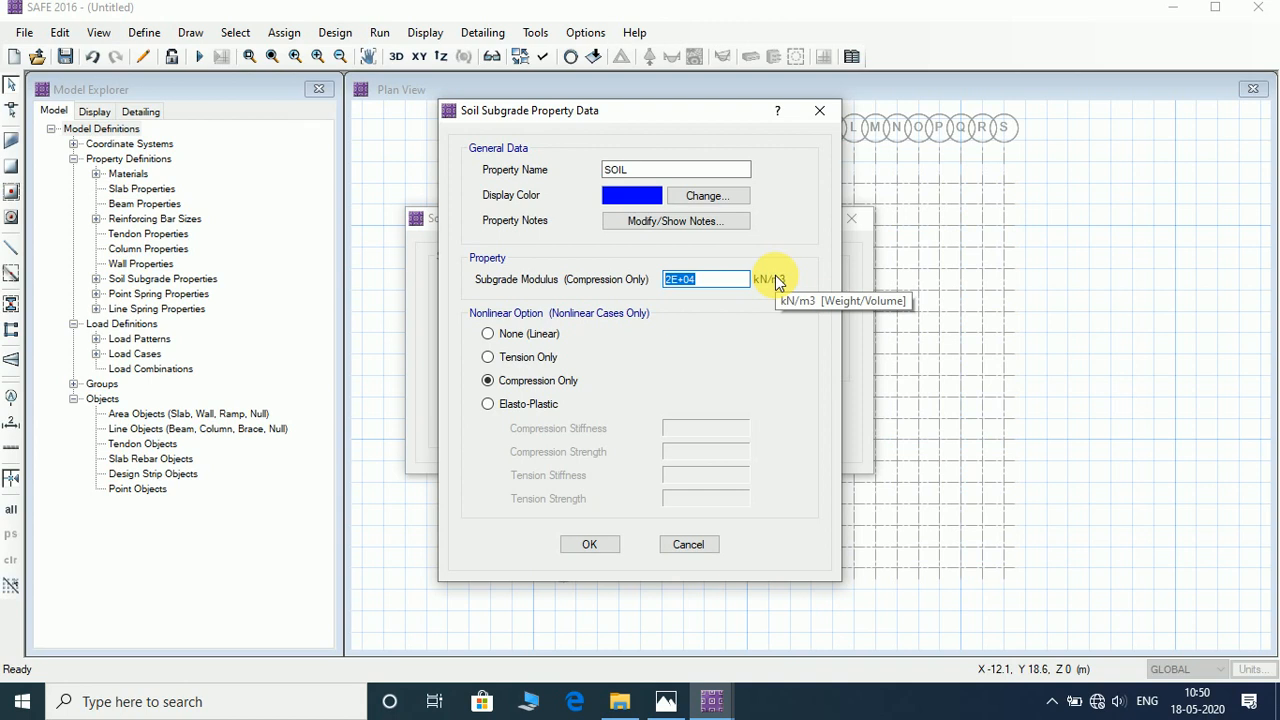
{"action": "type", "text": "3000"}
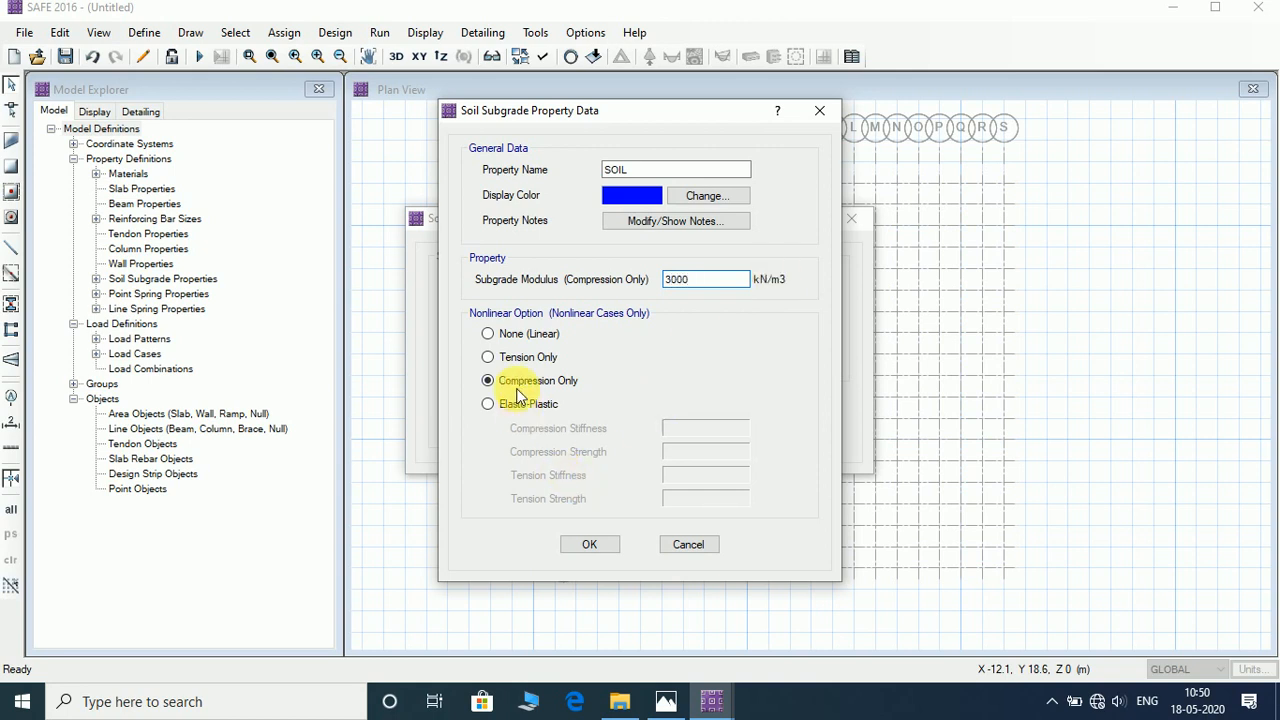
{"action": "left_click", "coordinate": [588, 545]}
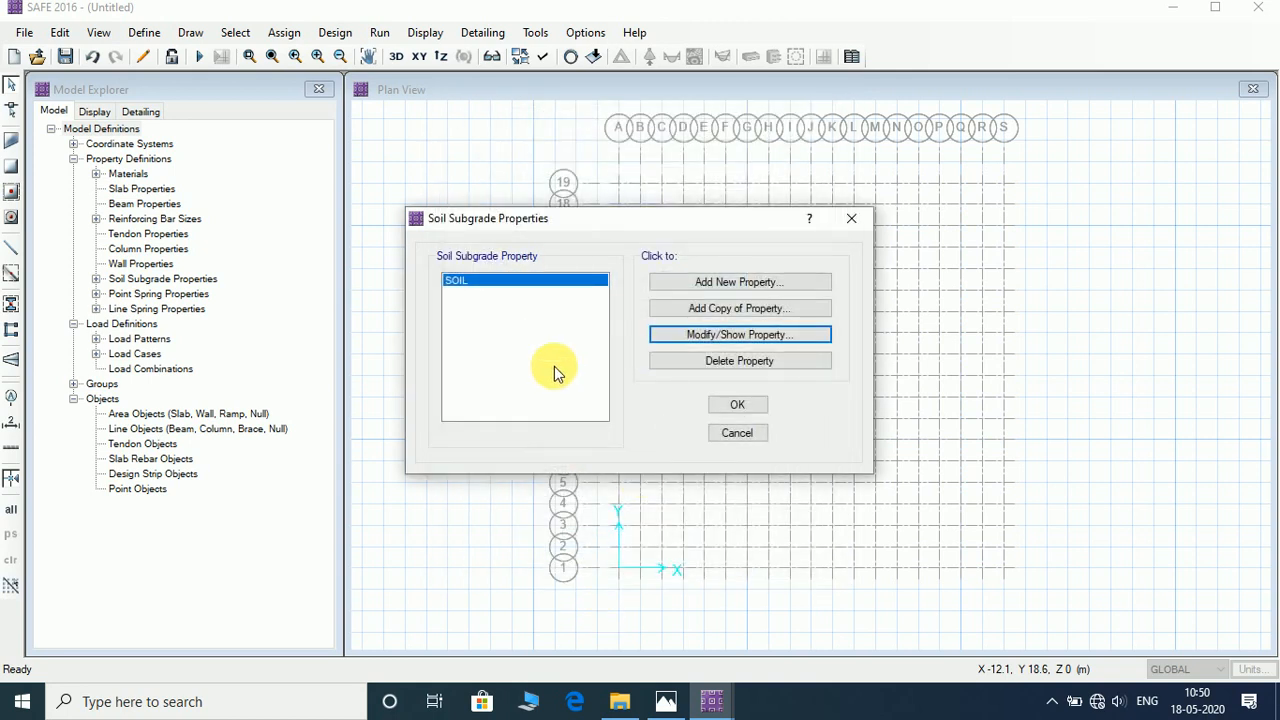
{"action": "left_click", "coordinate": [737, 404]}
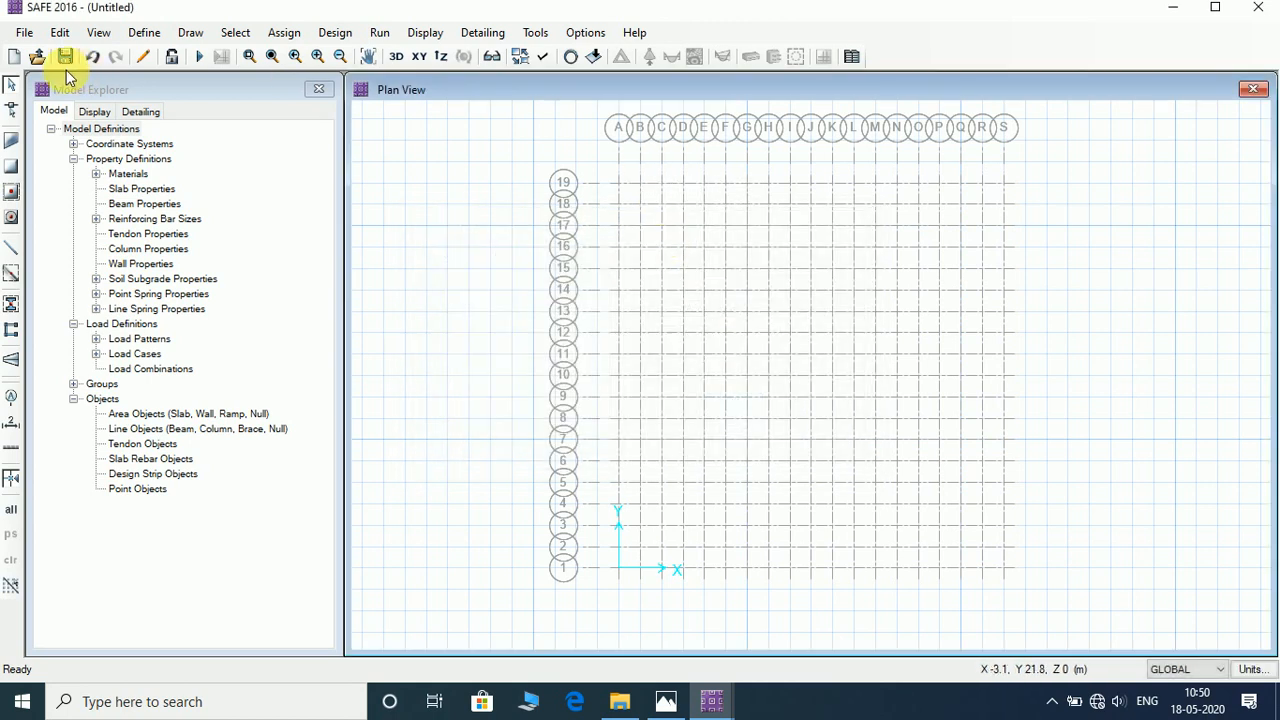
Step: Review the defined load patterns and load cases, accepting both lists as they are
{"action": "left_click", "coordinate": [144, 33]}
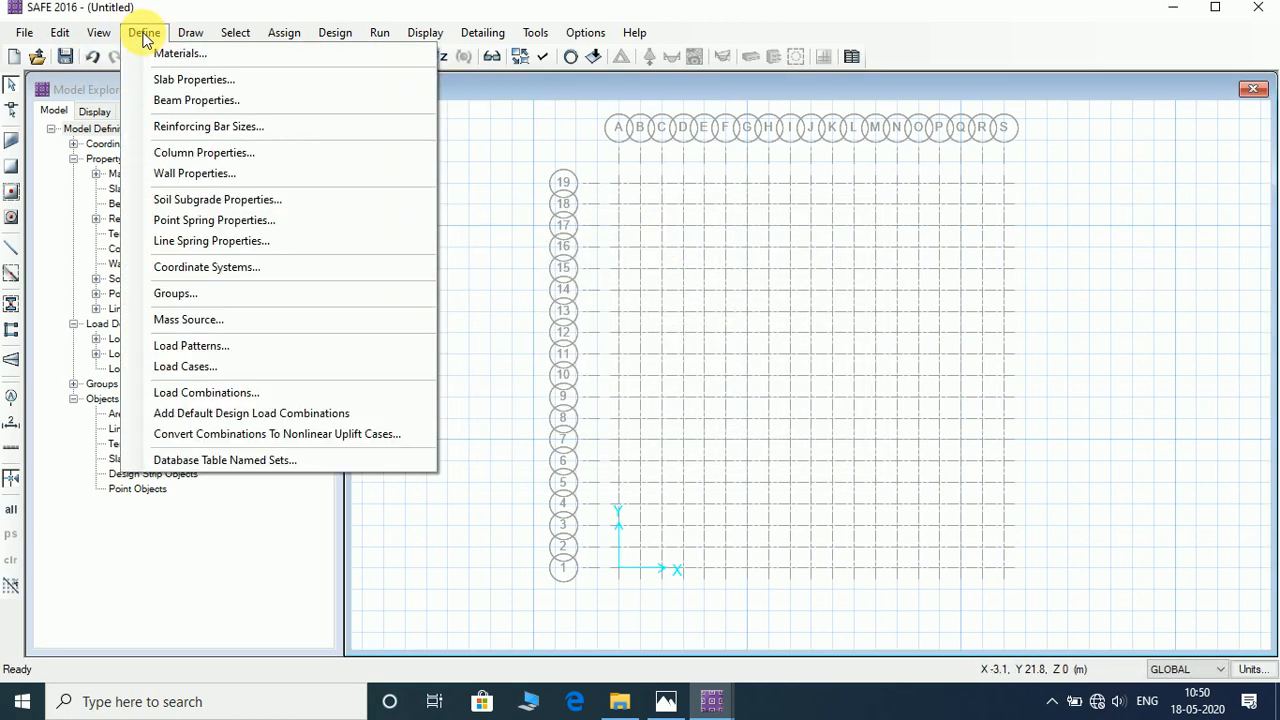
{"action": "left_click", "coordinate": [237, 349]}
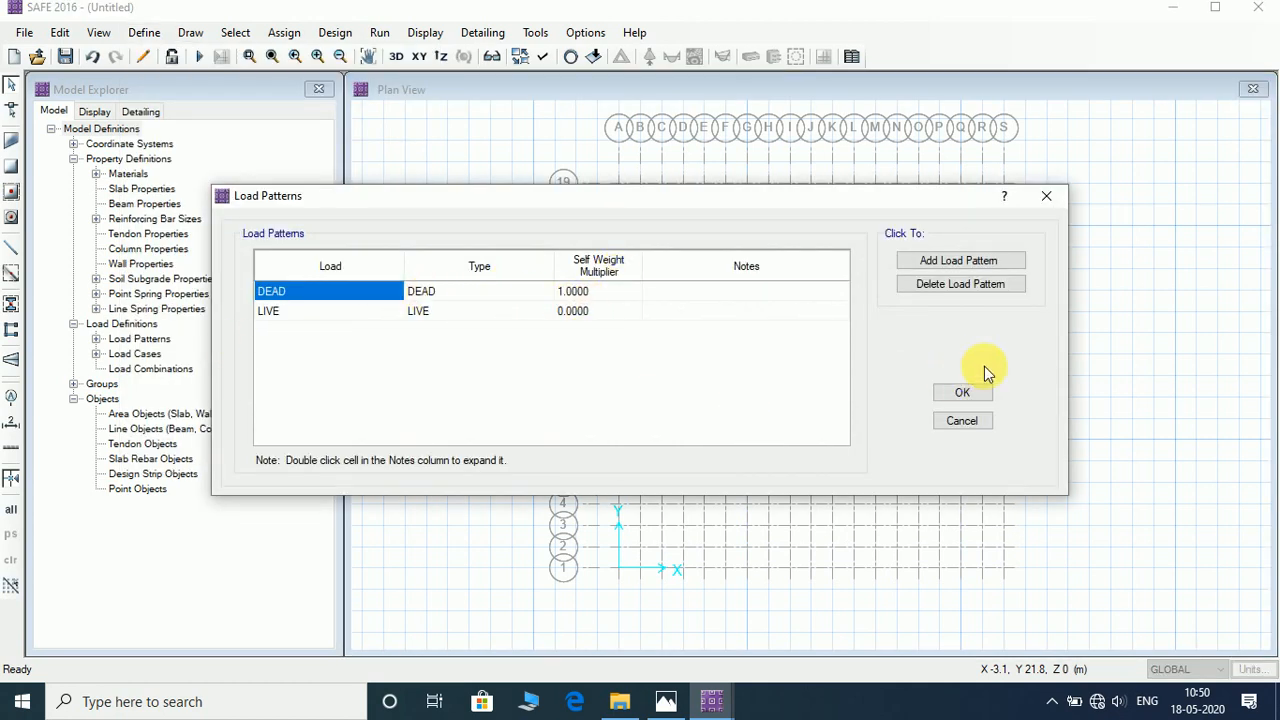
{"action": "left_click", "coordinate": [970, 395]}
{"action": "left_click", "coordinate": [164, 34]}
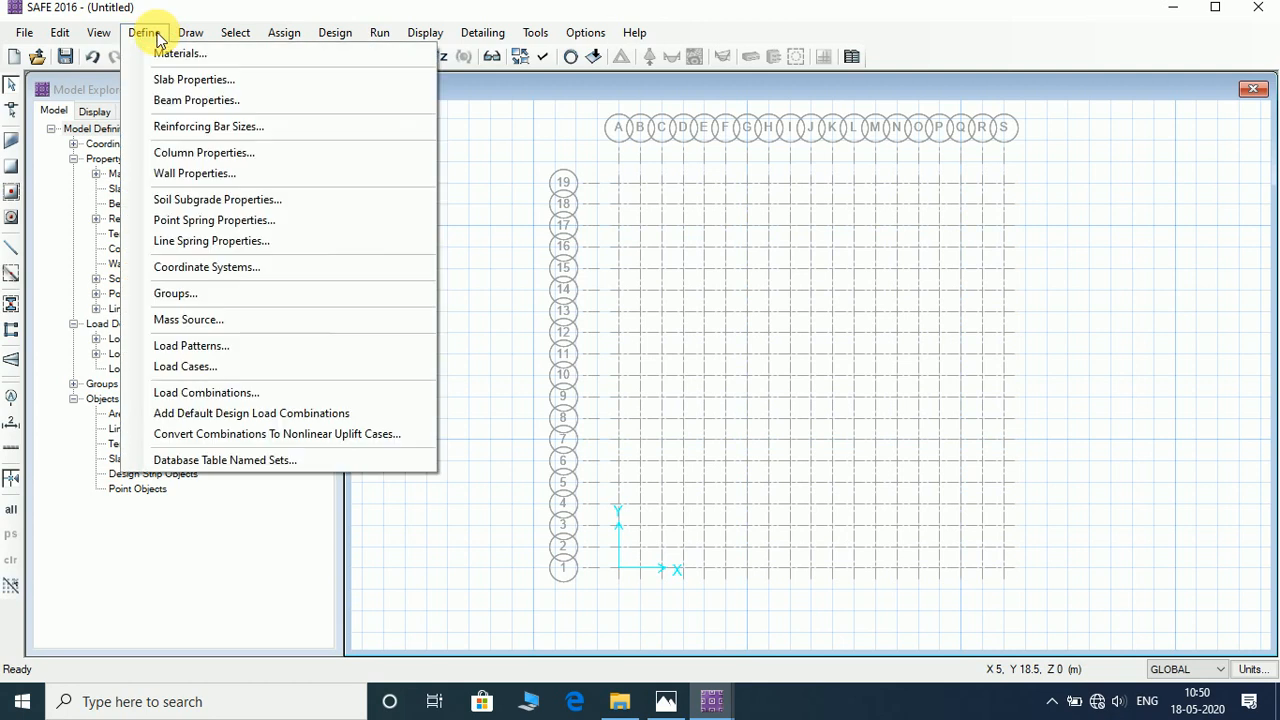
{"action": "left_click", "coordinate": [193, 368]}
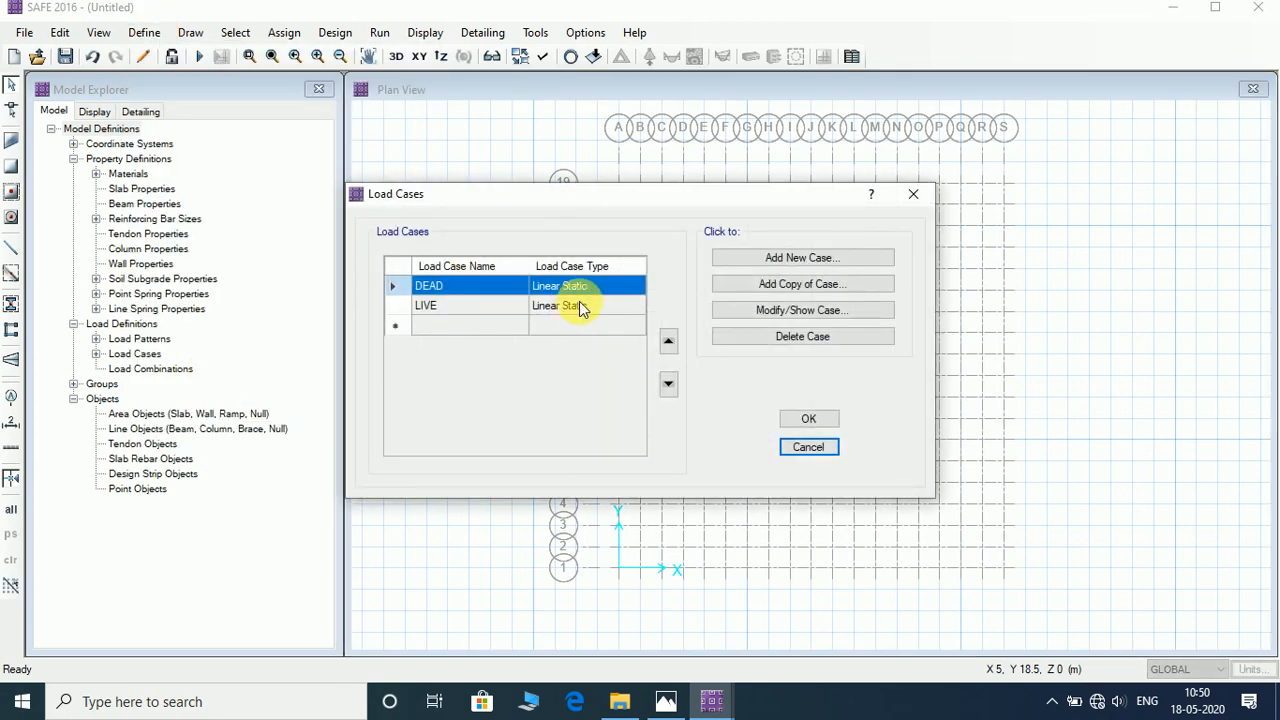
{"action": "left_click", "coordinate": [808, 418]}
Step: Create a load combination named COMB STRENGTH and add the LIVE load case alongside DEAD
{"action": "left_click", "coordinate": [143, 33]}
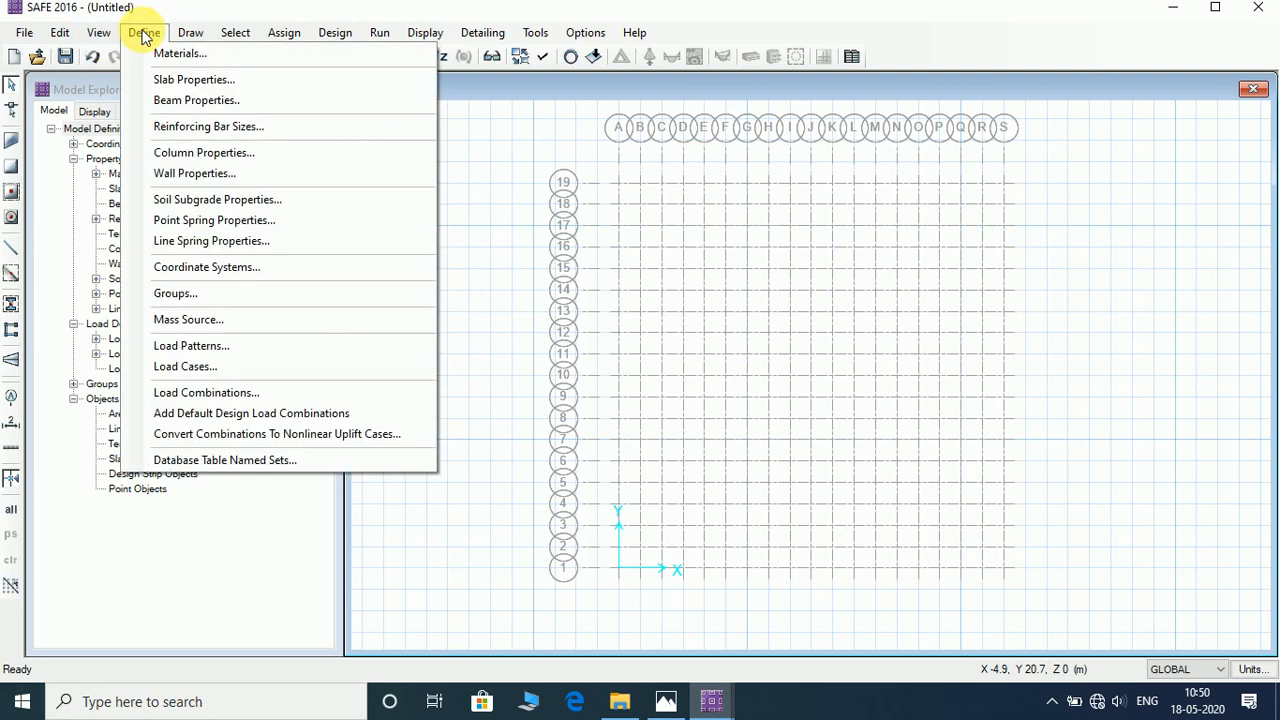
{"action": "left_click", "coordinate": [196, 410]}
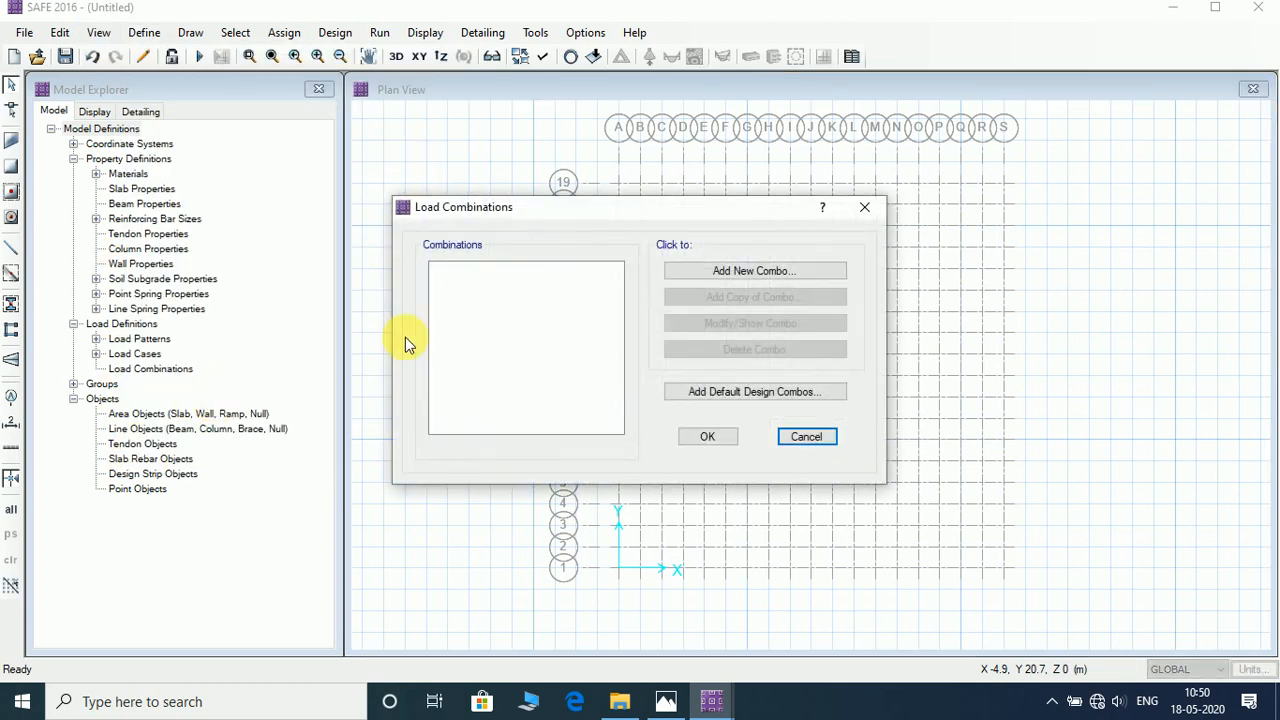
{"action": "left_click", "coordinate": [770, 271]}
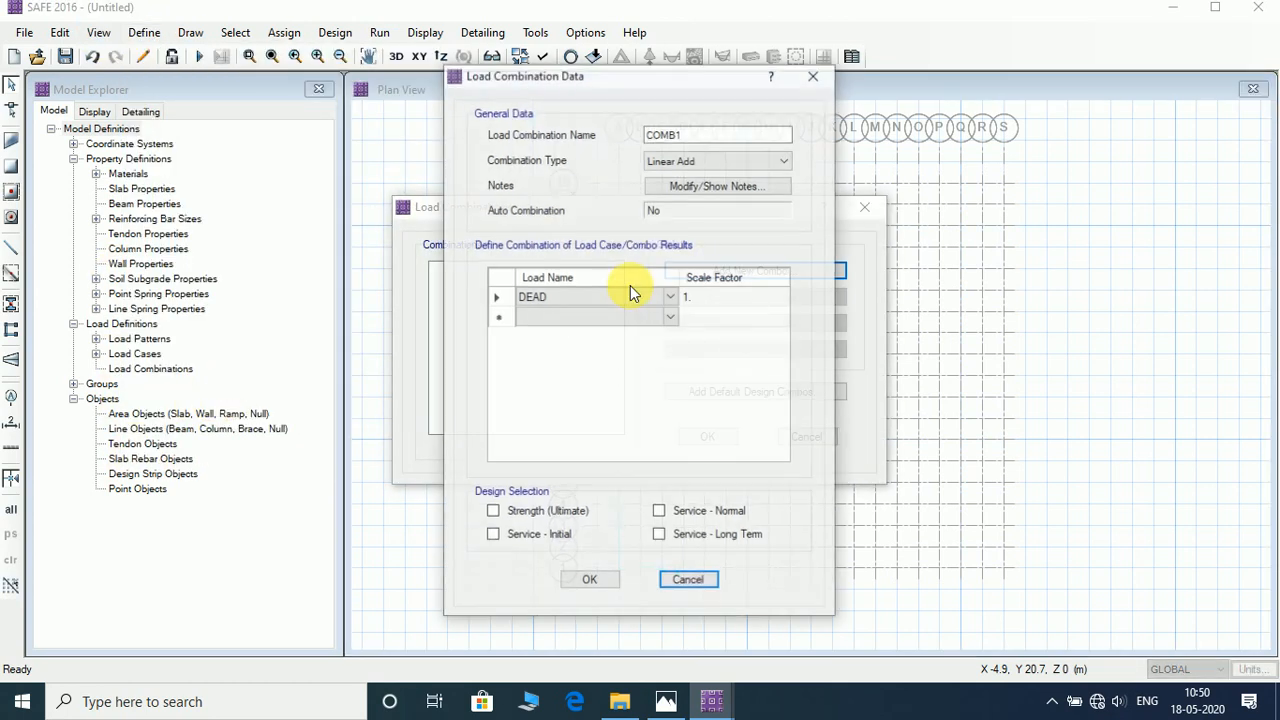
{"action": "left_click", "coordinate": [724, 138]}
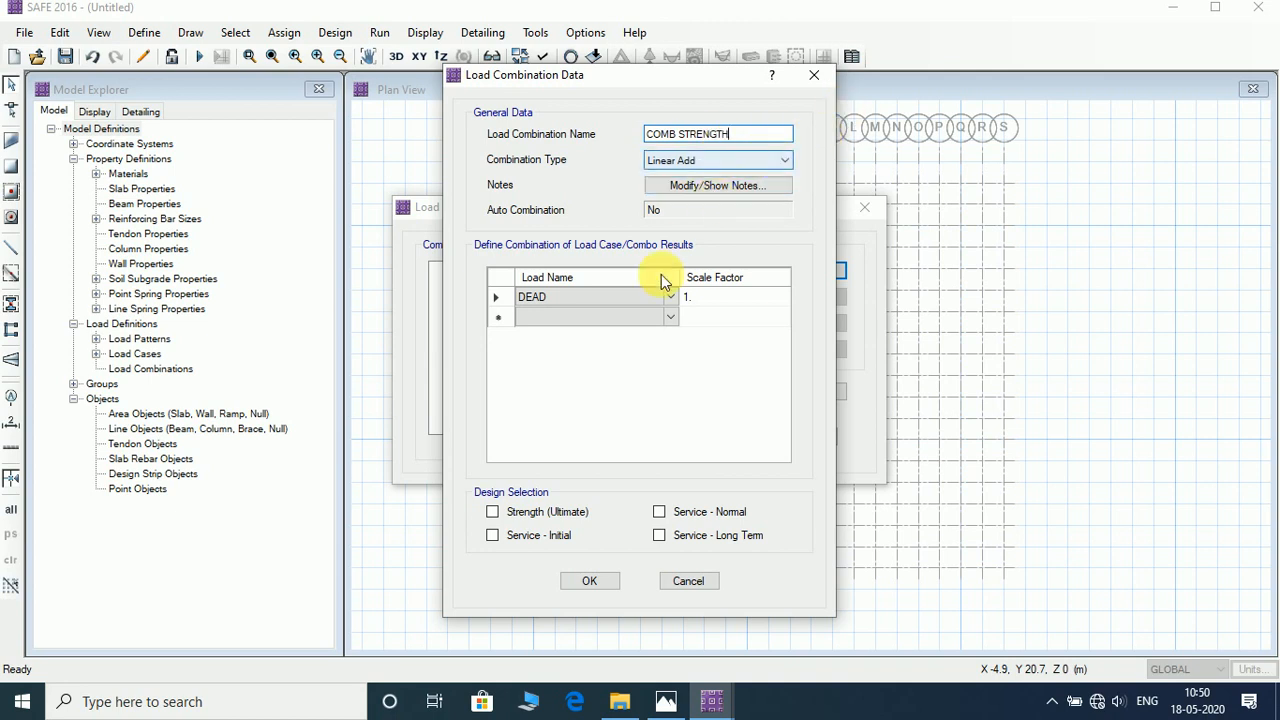
{"action": "left_click", "coordinate": [598, 317]}
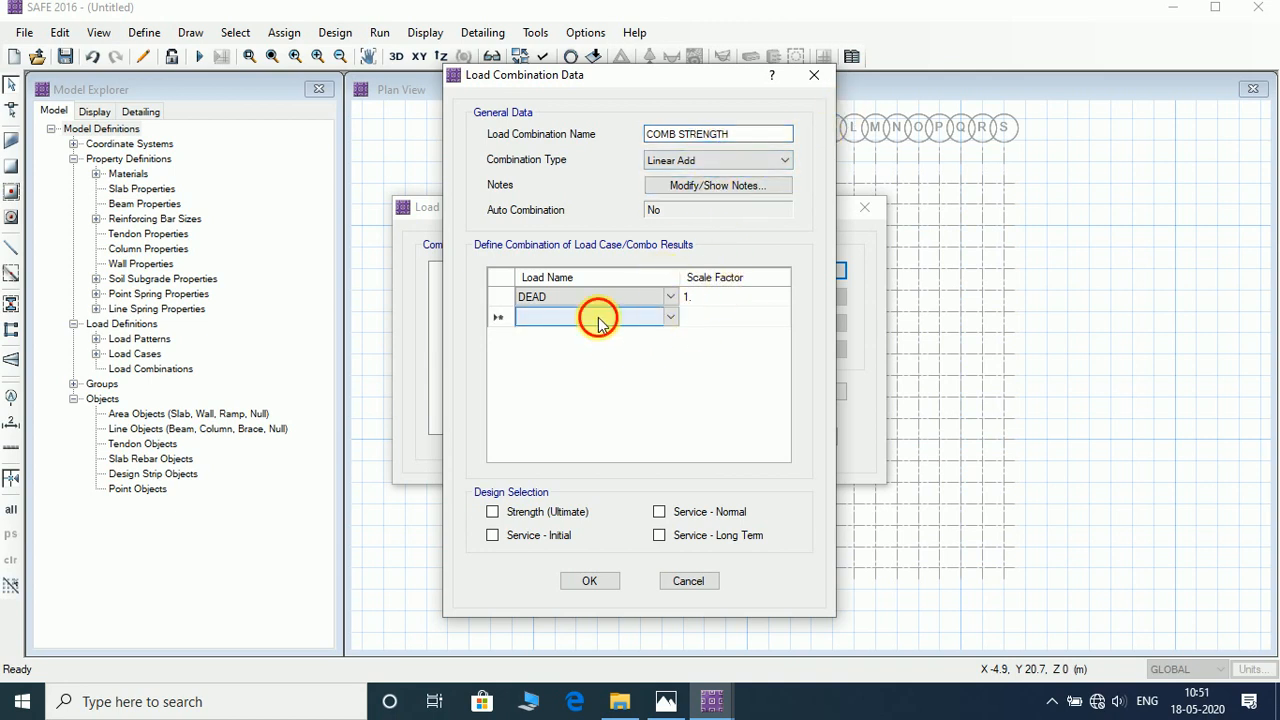
{"action": "left_click", "coordinate": [668, 319]}
{"action": "left_click", "coordinate": [586, 344]}
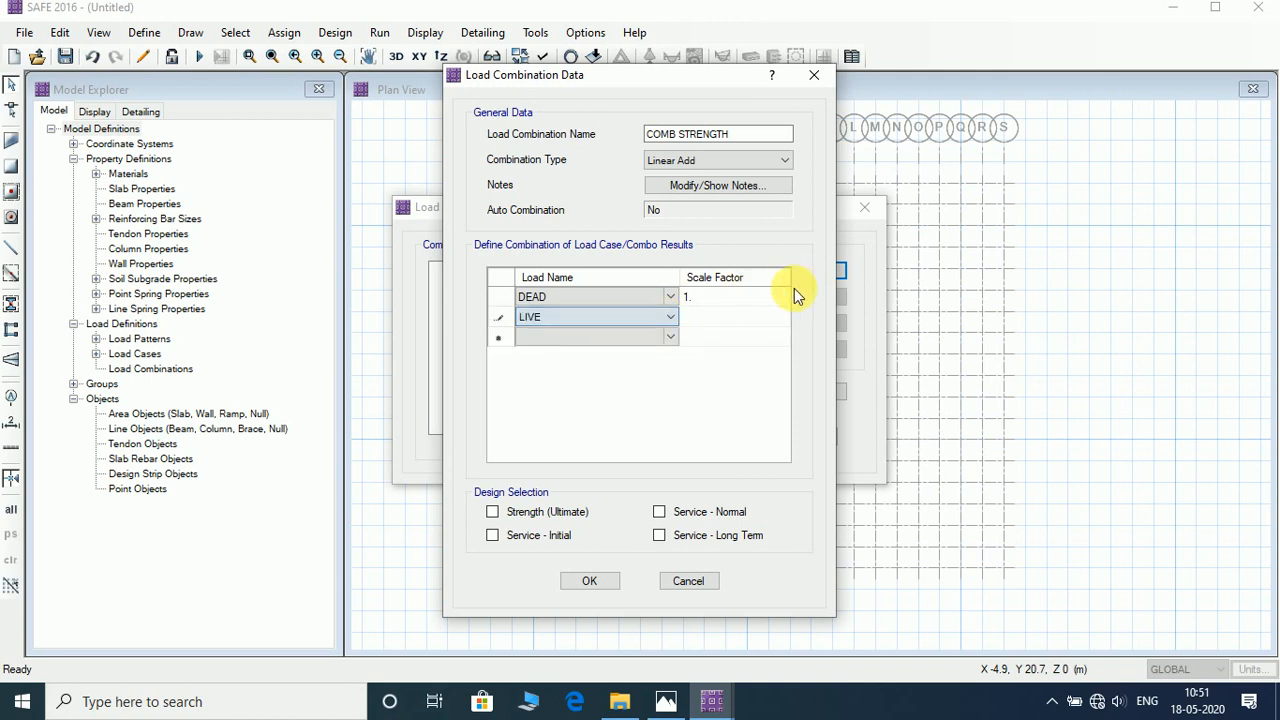
Step: Set the DEAD and LIVE scale factors to 1.5 in COMB STRENGTH and select it for Strength (Ultimate) design
{"action": "left_click", "coordinate": [735, 293]}
{"action": "type", "text": "1.5"}
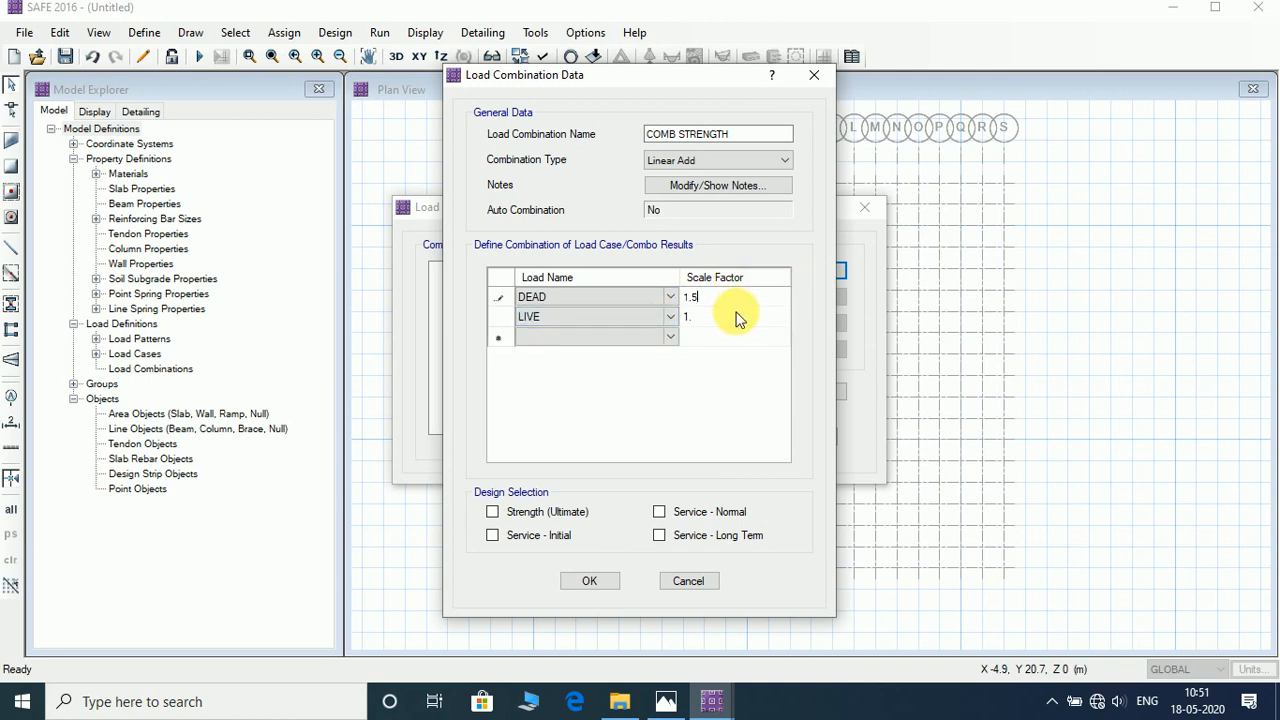
{"action": "left_click", "coordinate": [728, 317]}
{"action": "type", "text": "1.5"}
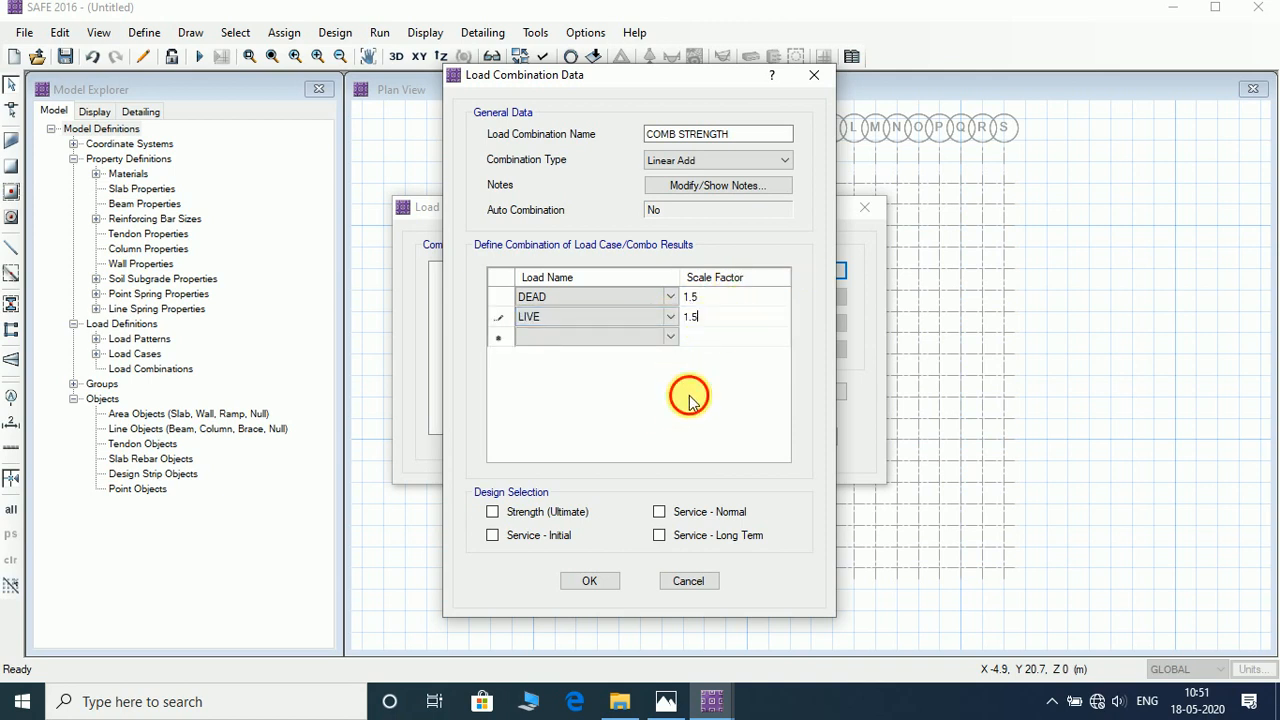
{"action": "left_click", "coordinate": [493, 514]}
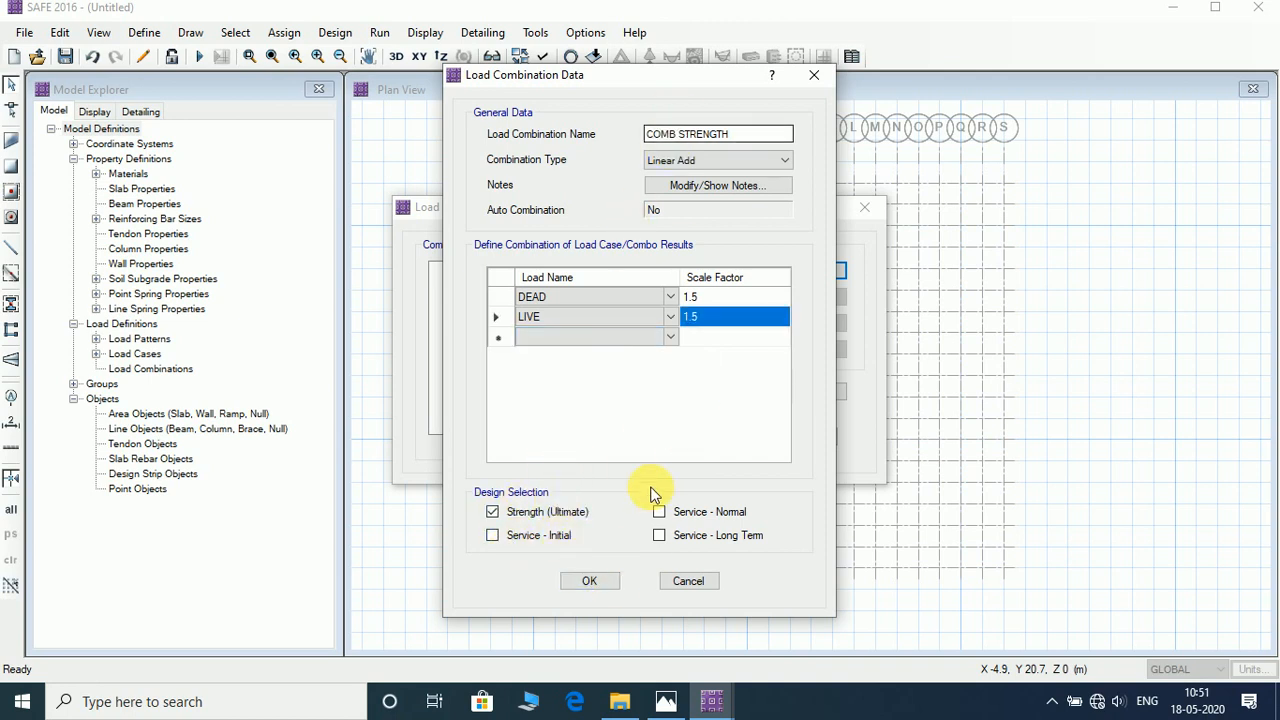
{"action": "left_click", "coordinate": [600, 581]}
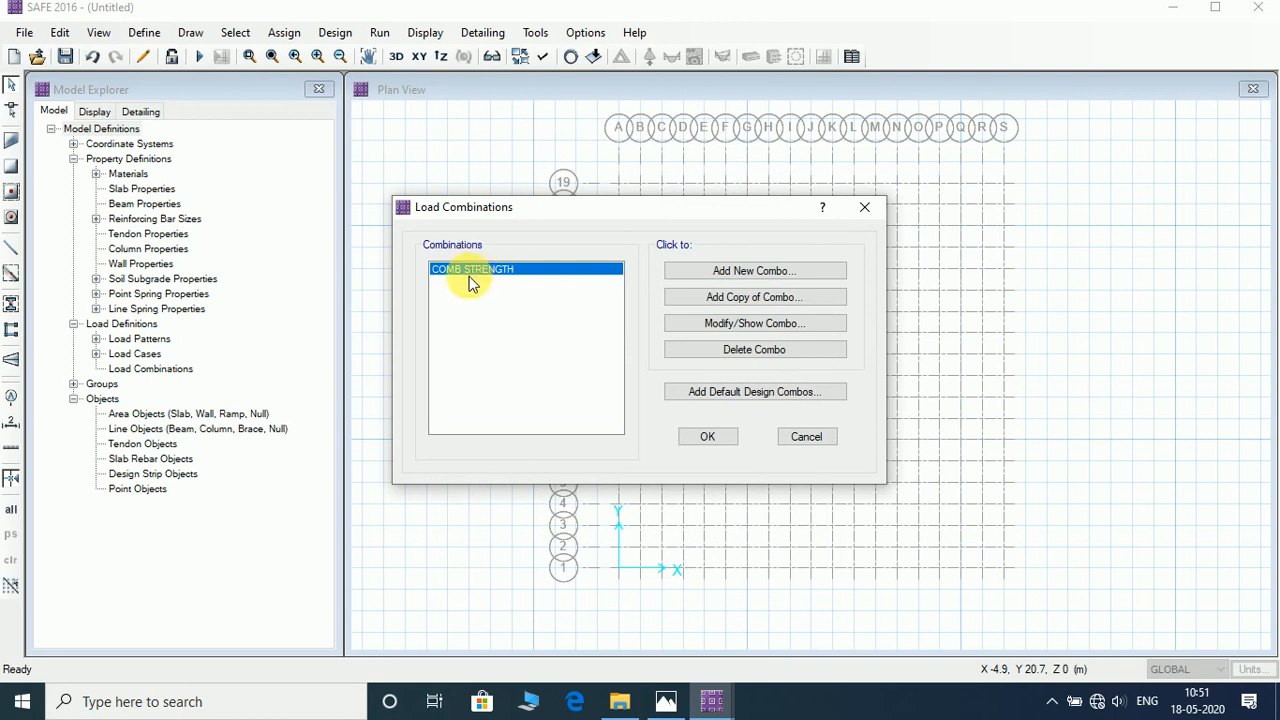
Step: Copy COMB STRENGTH as a new combination named SERVICE with DEAD and LIVE scale factors of 1
{"action": "left_click", "coordinate": [778, 300]}
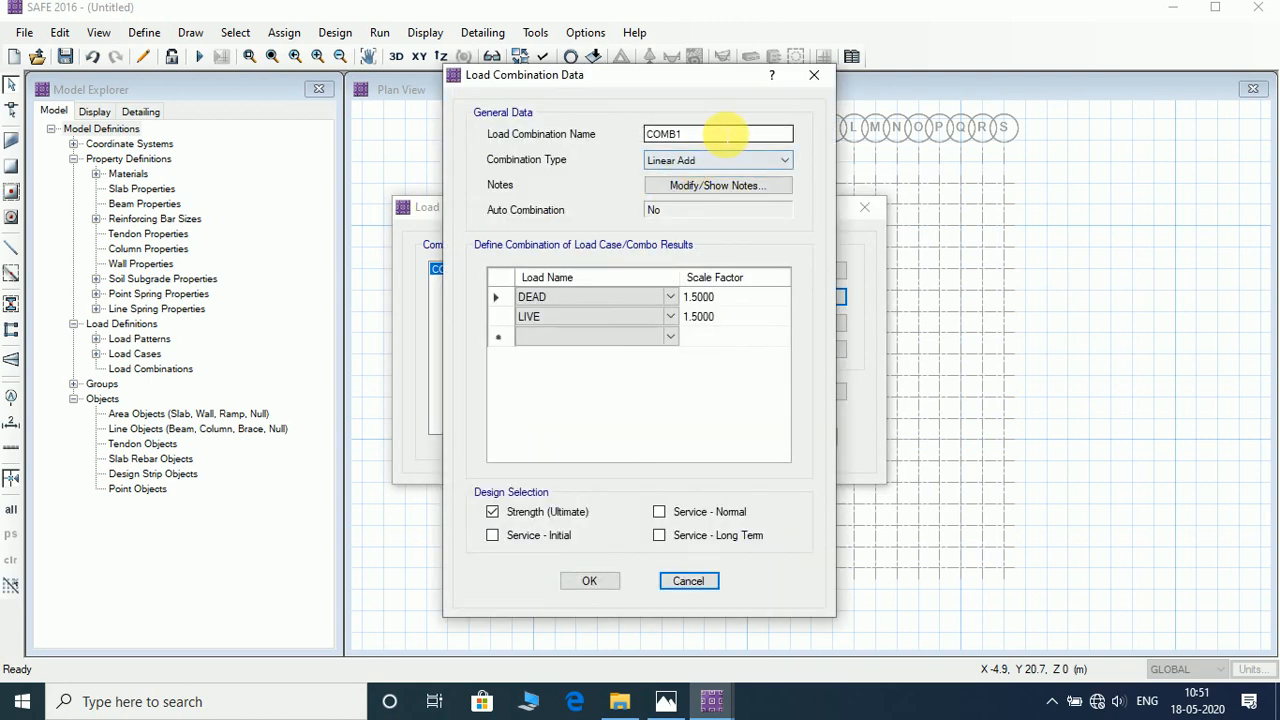
{"action": "type", "text": "SERVICE"}
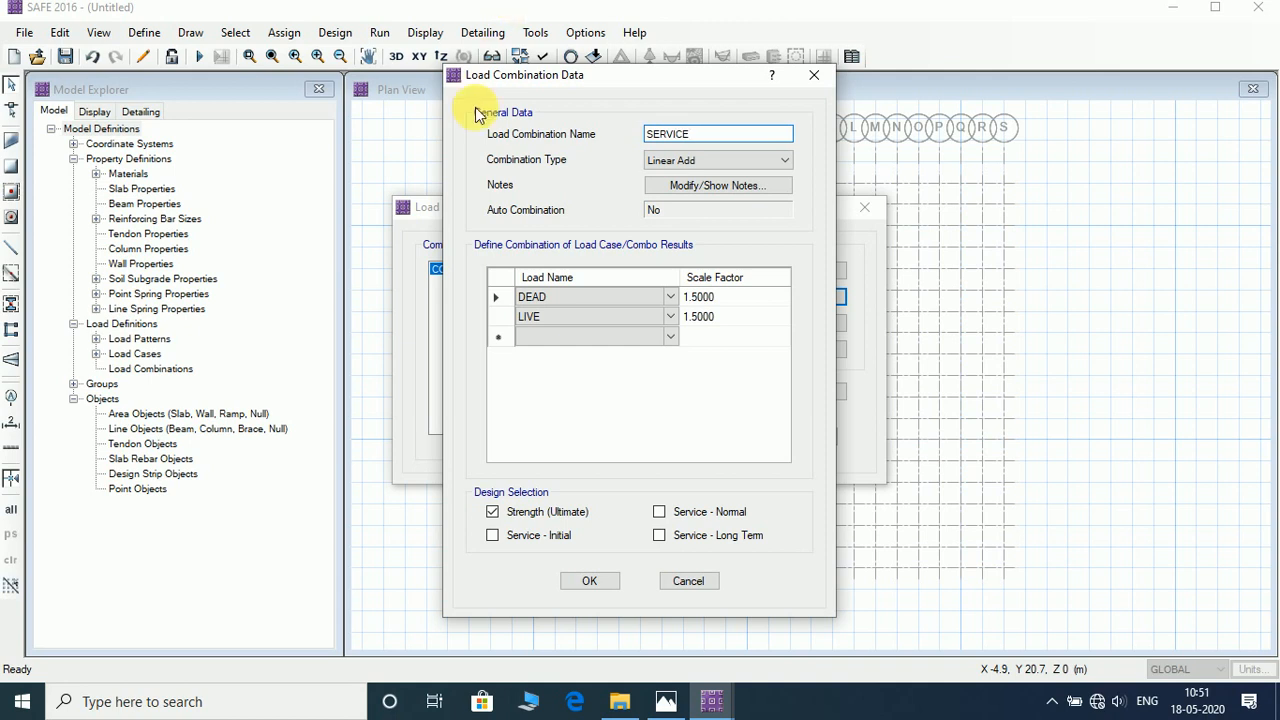
{"action": "left_click", "coordinate": [727, 304]}
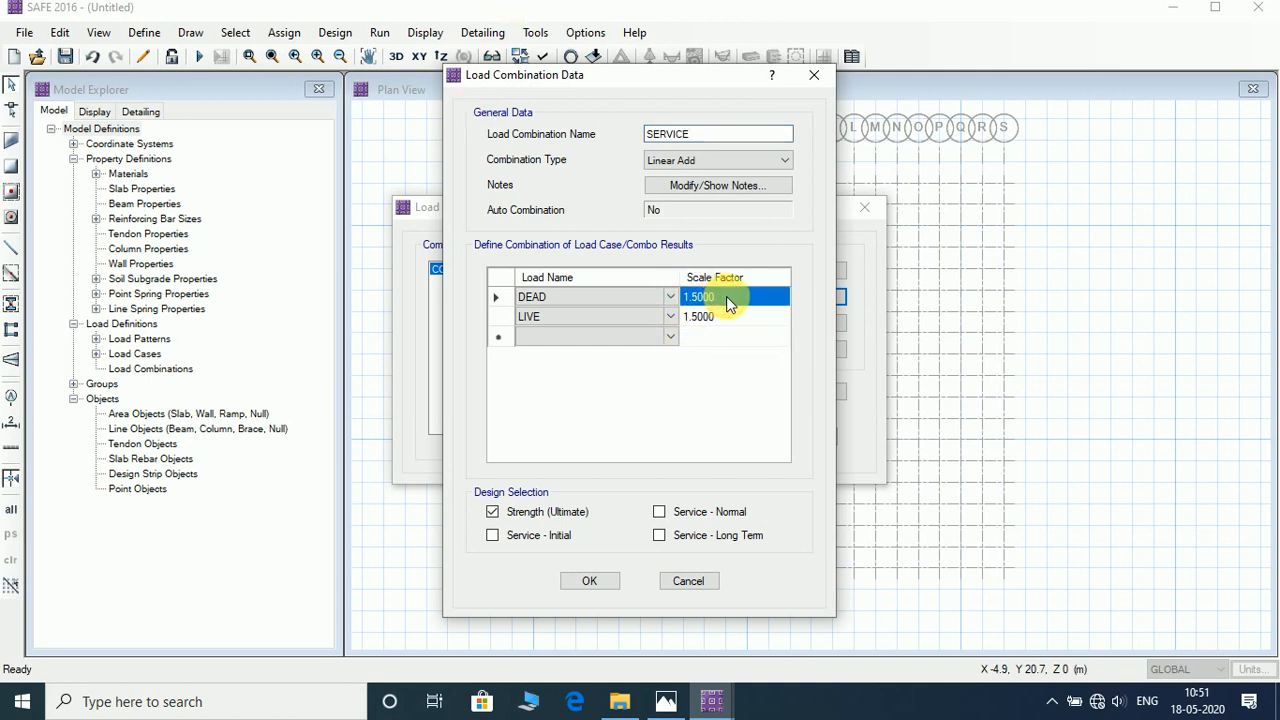
{"action": "type", "text": "1"}
{"action": "left_click", "coordinate": [737, 320]}
{"action": "type", "text": "1"}
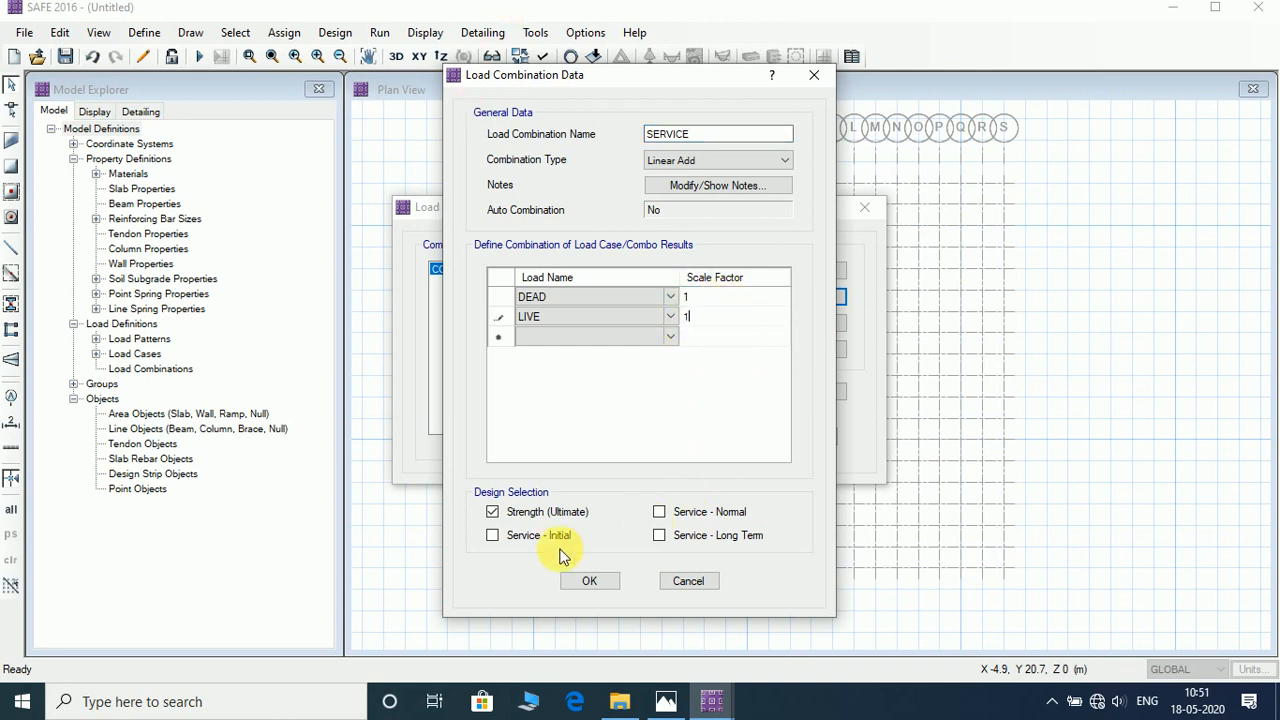
Step: Switch SERVICE's design selection from Strength to Service - Initial, Normal and Long Term, and accept the load combinations
{"action": "left_click", "coordinate": [510, 512]}
{"action": "left_click", "coordinate": [522, 535]}
{"action": "left_click", "coordinate": [676, 513]}
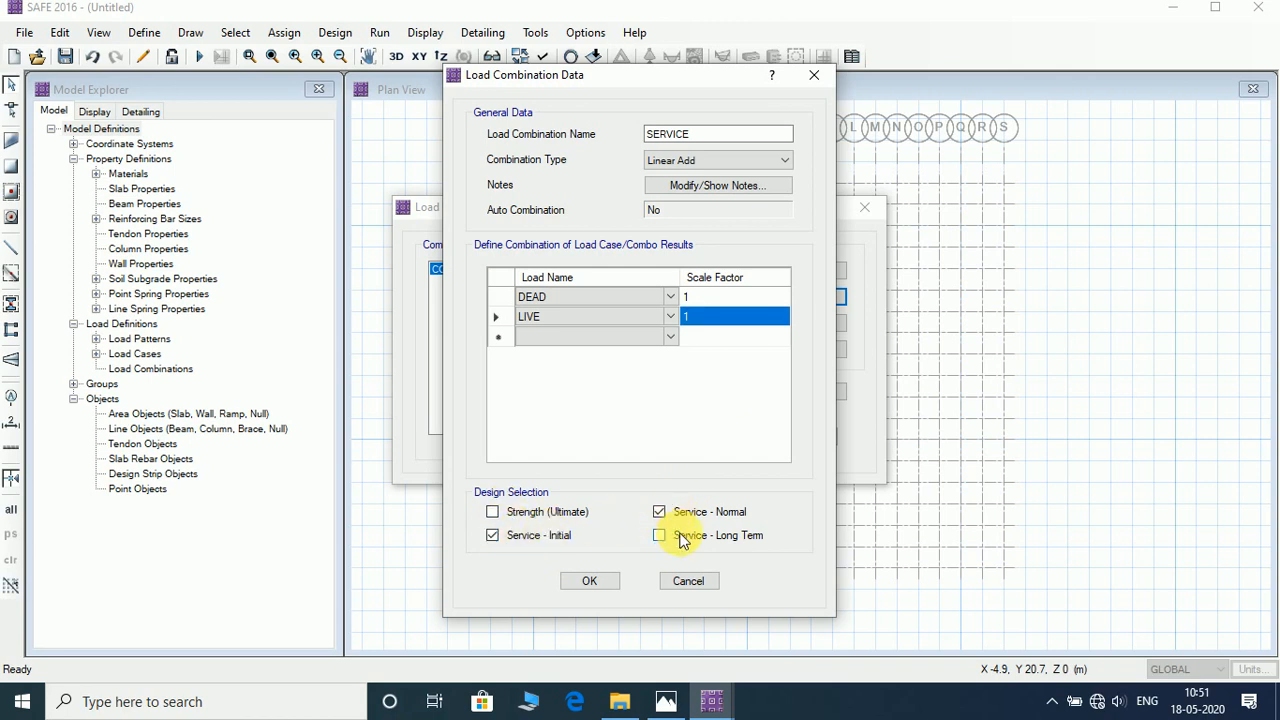
{"action": "left_click", "coordinate": [677, 536]}
{"action": "left_click", "coordinate": [607, 590]}
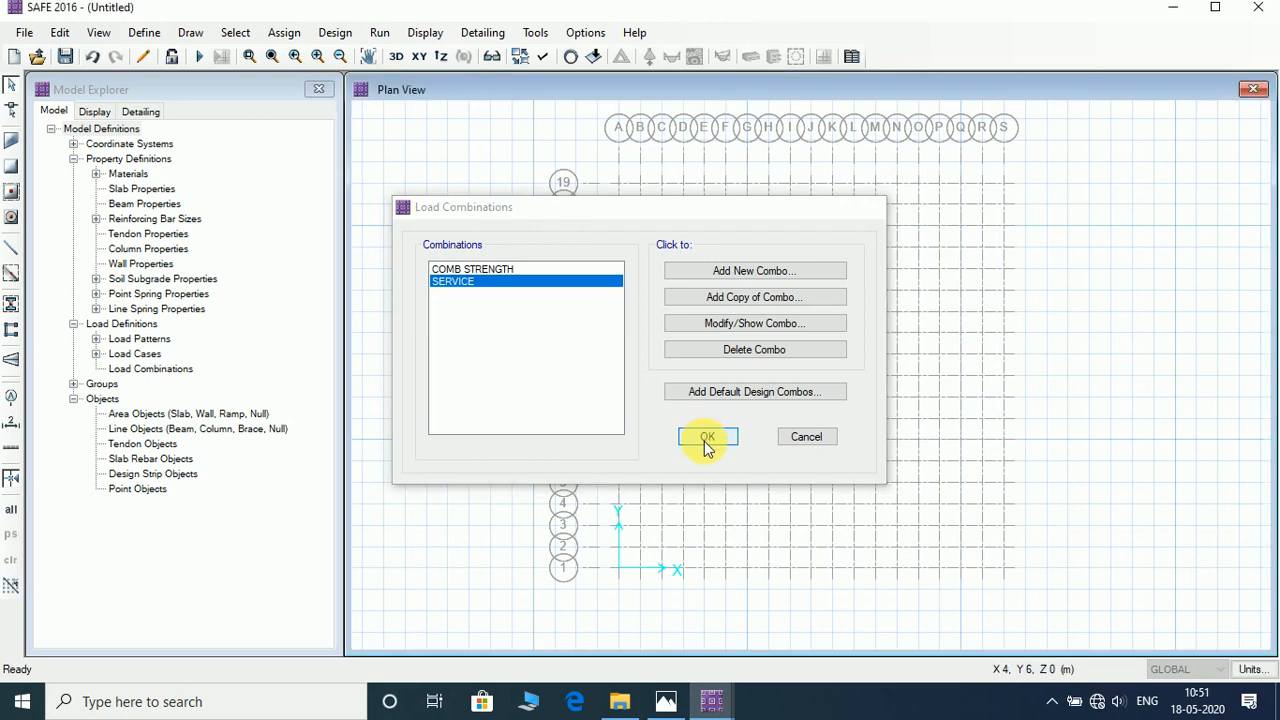
{"action": "left_click", "coordinate": [707, 440]}
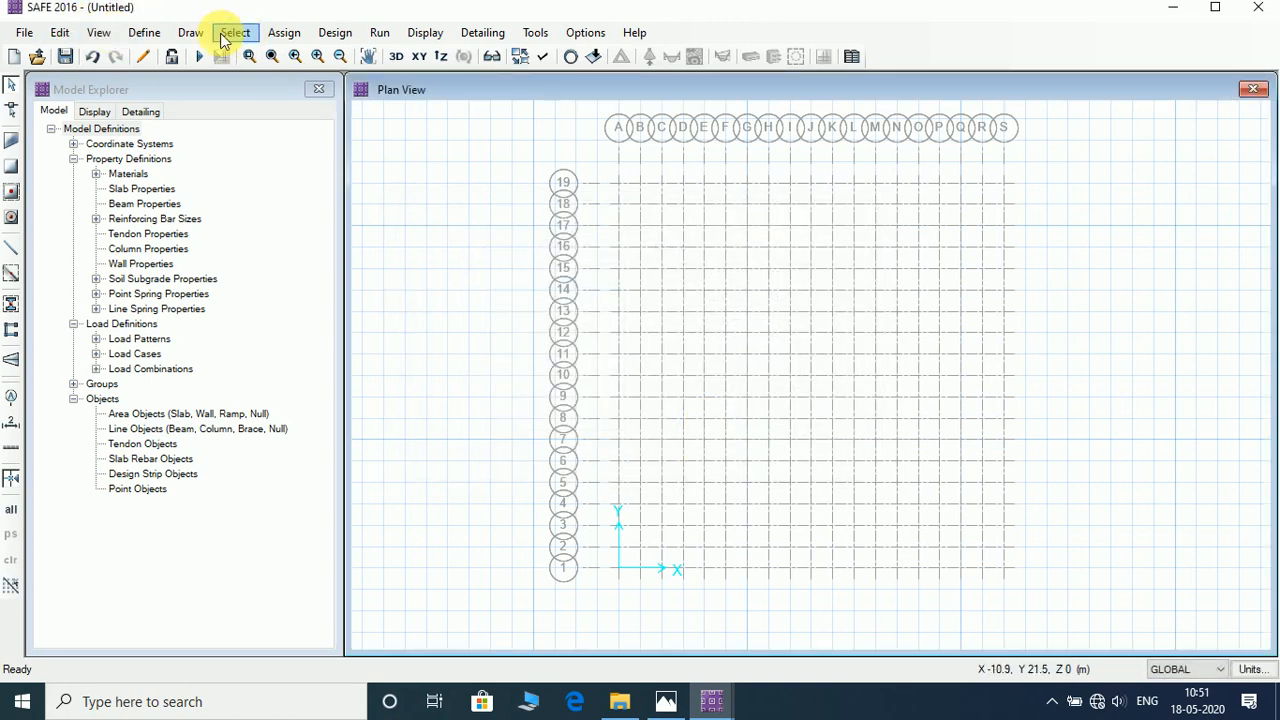
Step: Define a rectangular column property named 500X500 with 500 mm dimensions parallel to both the 2-axis and 3-axis
{"action": "left_click", "coordinate": [138, 36]}
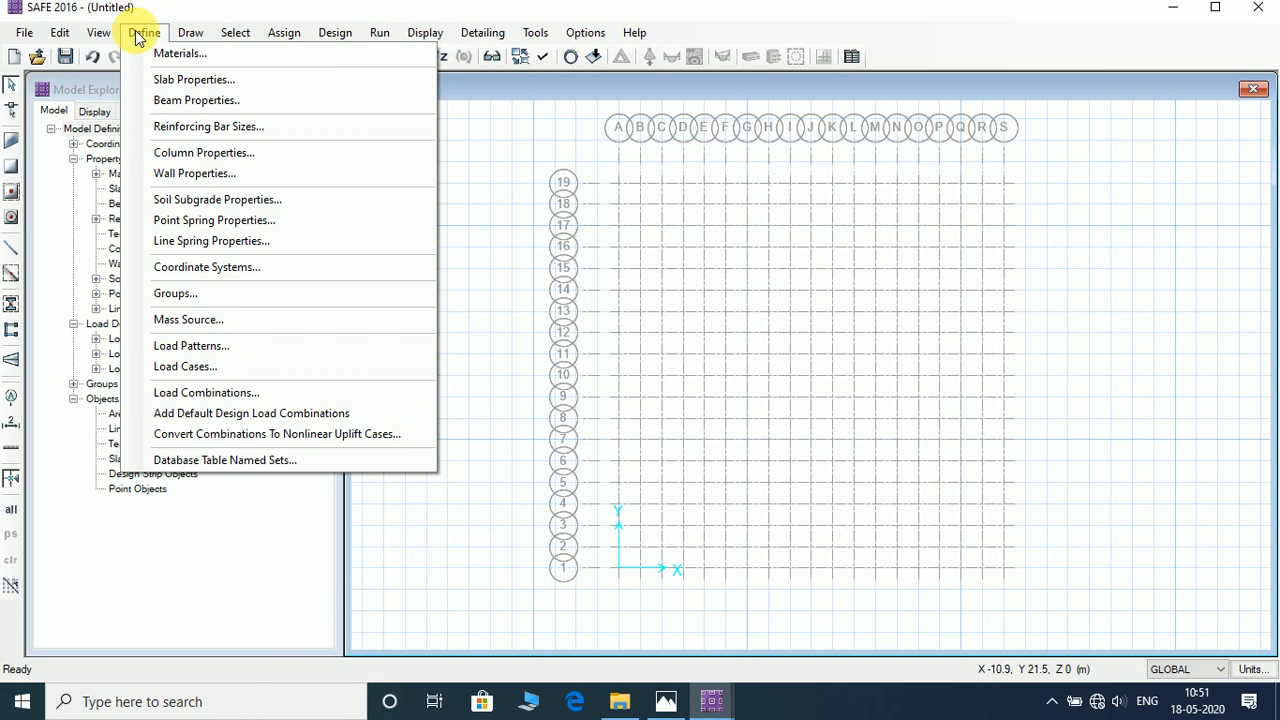
{"action": "left_click", "coordinate": [200, 153]}
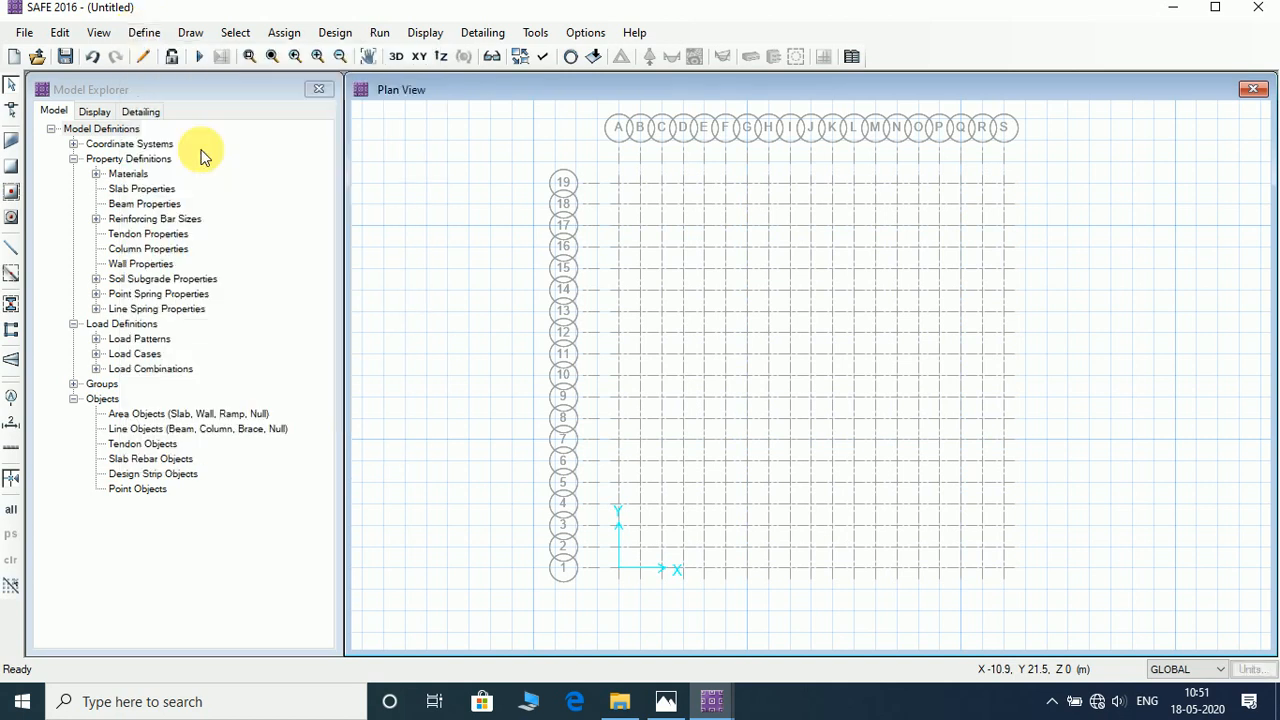
{"action": "left_click", "coordinate": [795, 284]}
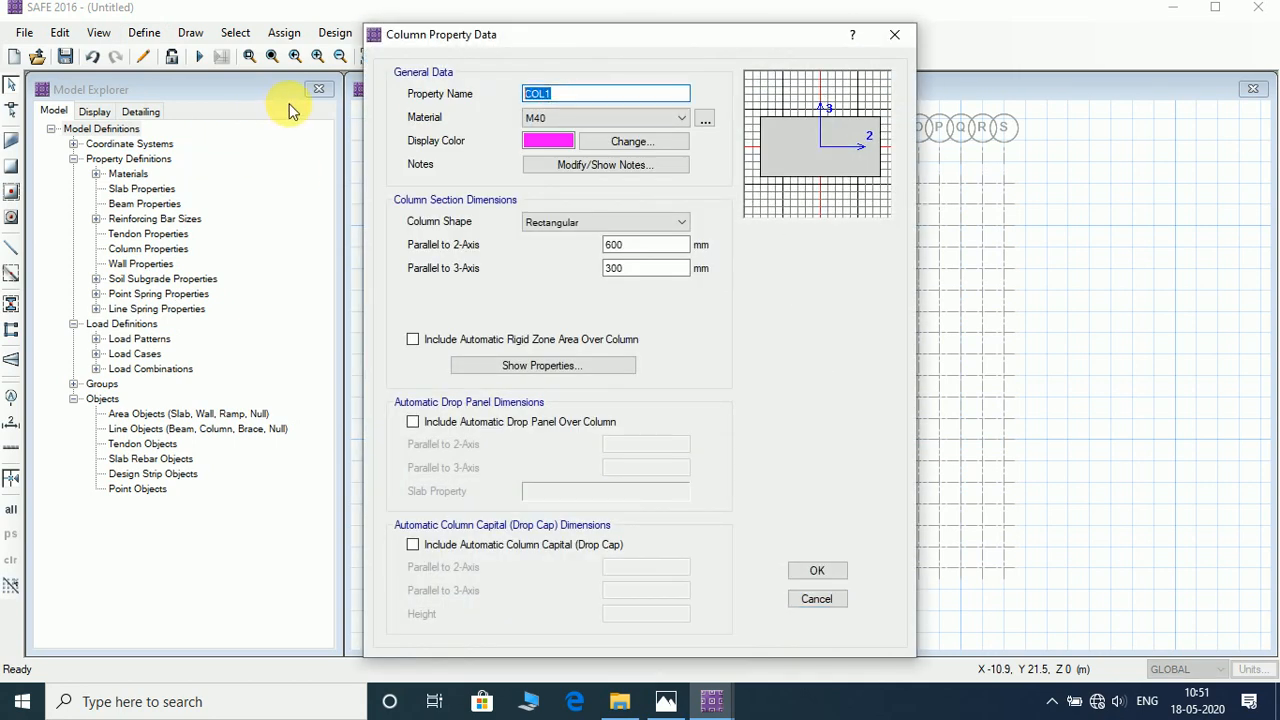
{"action": "type", "text": "500X500"}
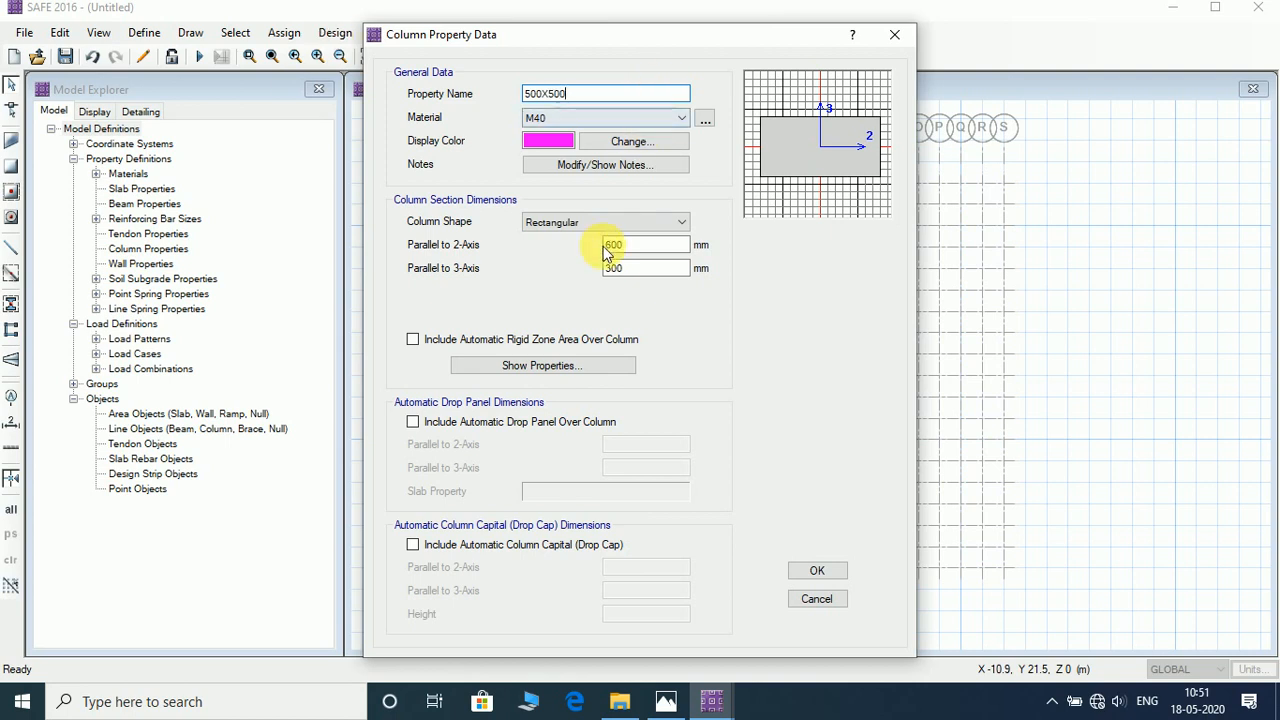
{"action": "left_click_drag", "start_coordinate": [607, 245], "coordinate": [695, 250]}
{"action": "type", "text": "500"}
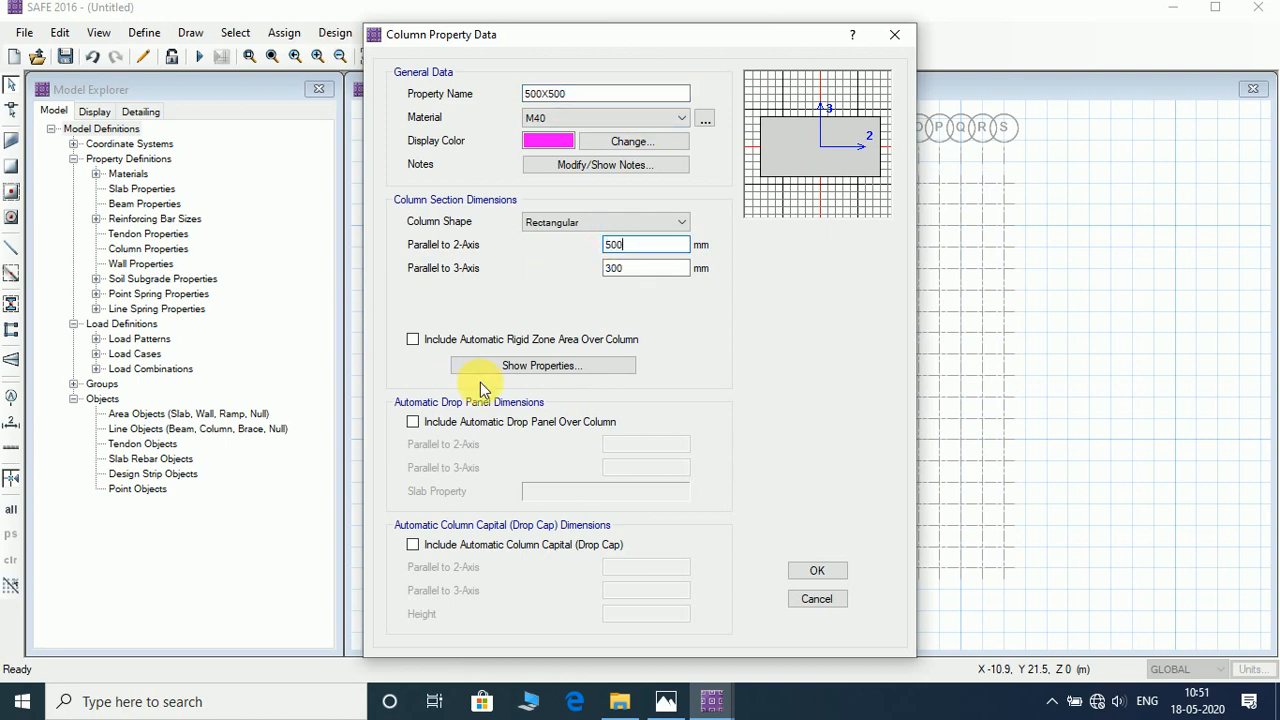
{"action": "key", "text": "Tab"}
{"action": "type", "text": "5"}
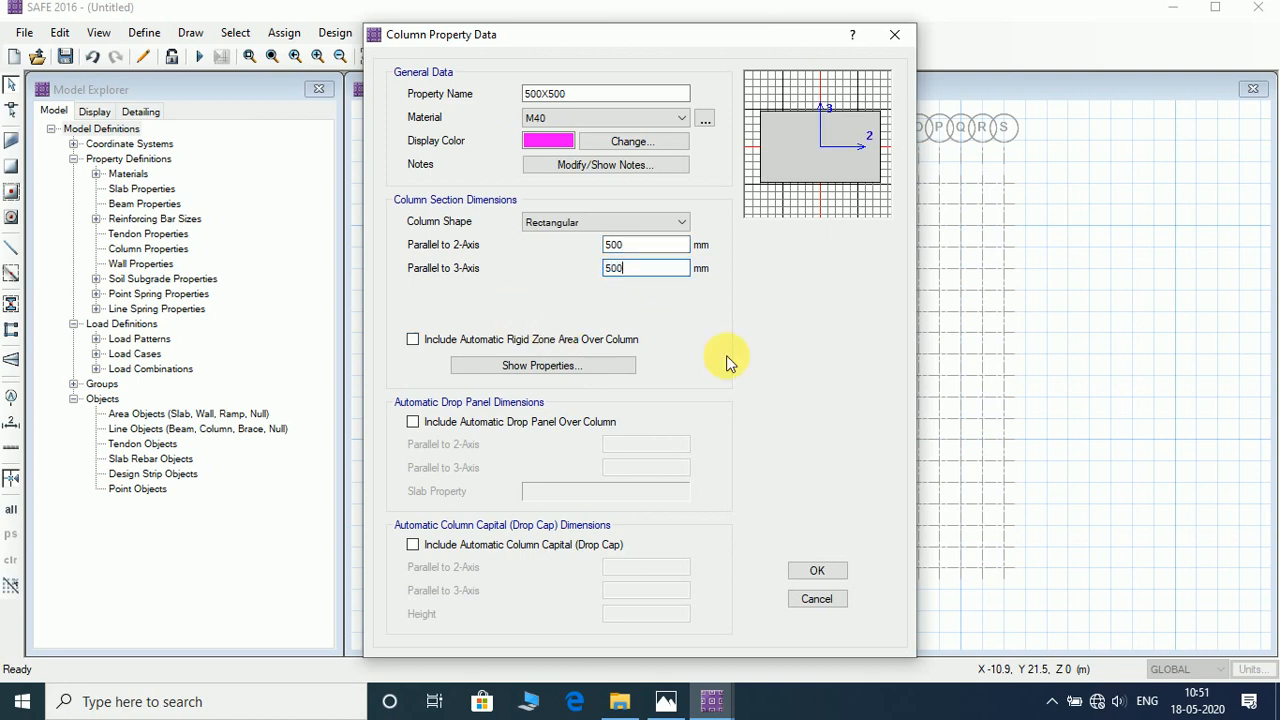
{"action": "type", "text": "00"}
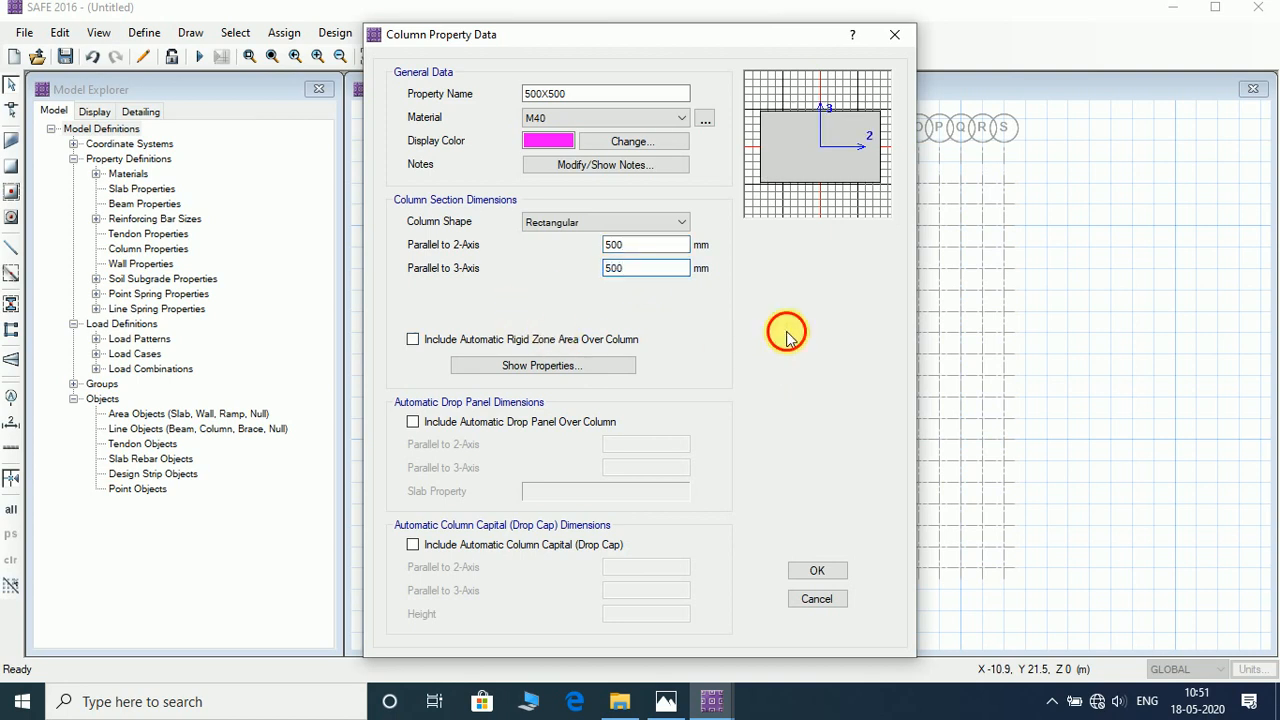
{"action": "left_click", "coordinate": [836, 570]}
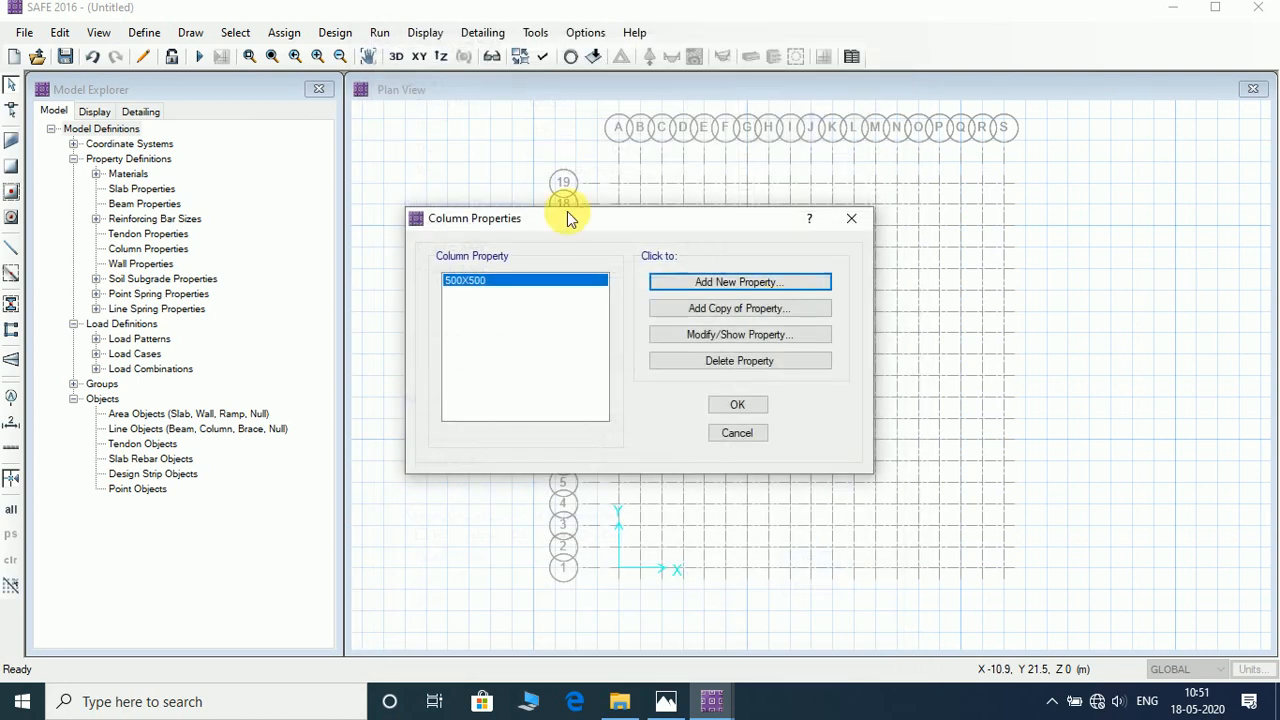
Step: Copy the 500X500 column property as 600X600 with both section dimensions set to 600 mm, and accept the column properties
{"action": "left_click", "coordinate": [748, 313]}
{"action": "left_click_drag", "start_coordinate": [571, 95], "coordinate": [495, 88]}
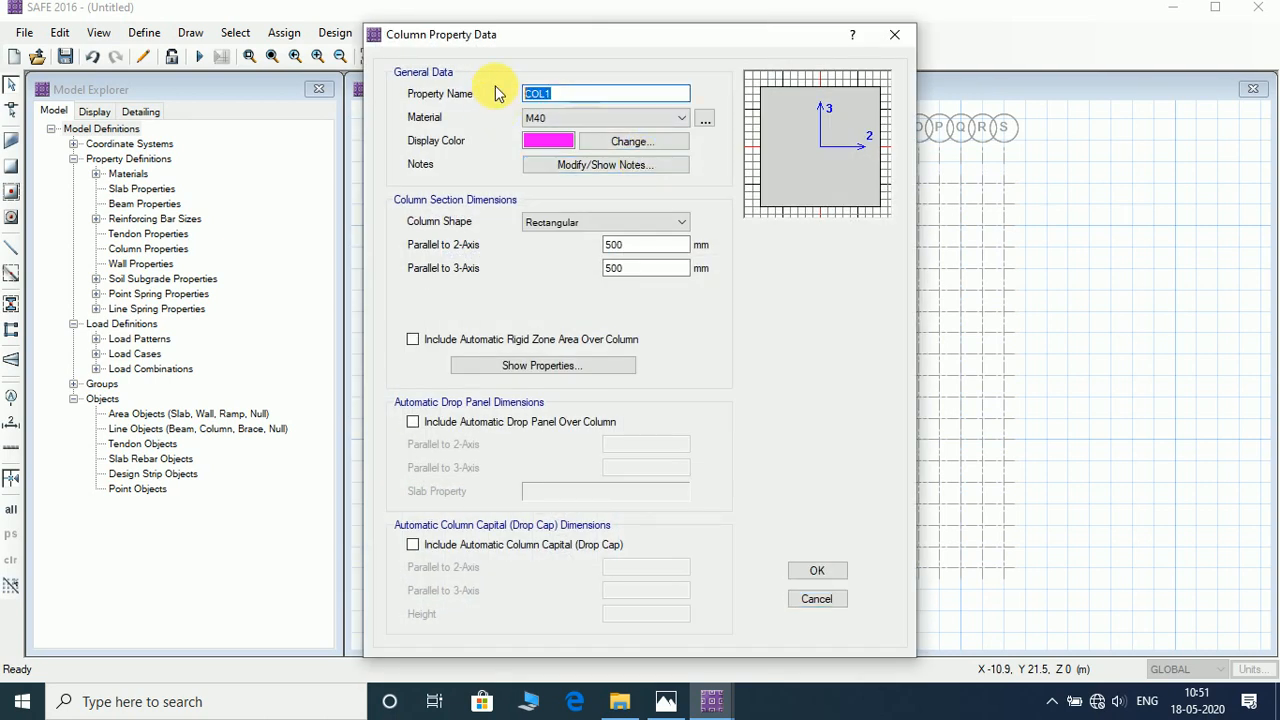
{"action": "type", "text": "600X600"}
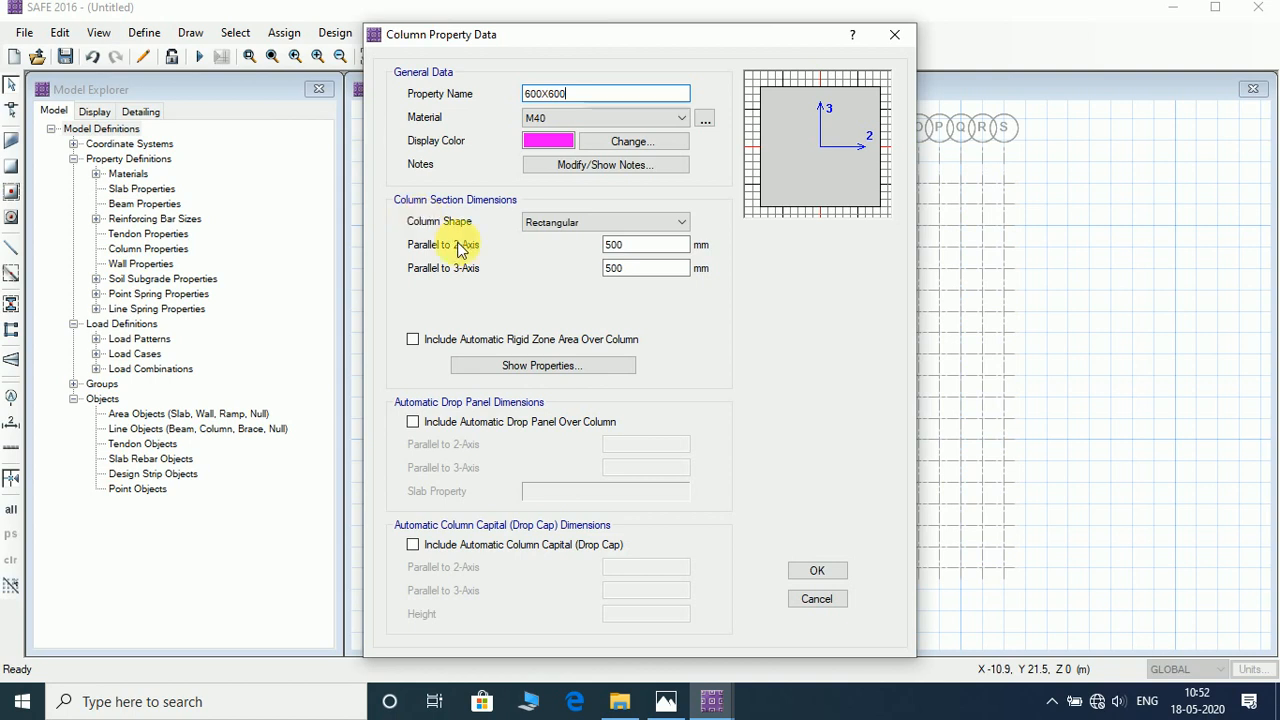
{"action": "left_click_drag", "start_coordinate": [663, 250], "coordinate": [390, 250]}
{"action": "type", "text": "600"}
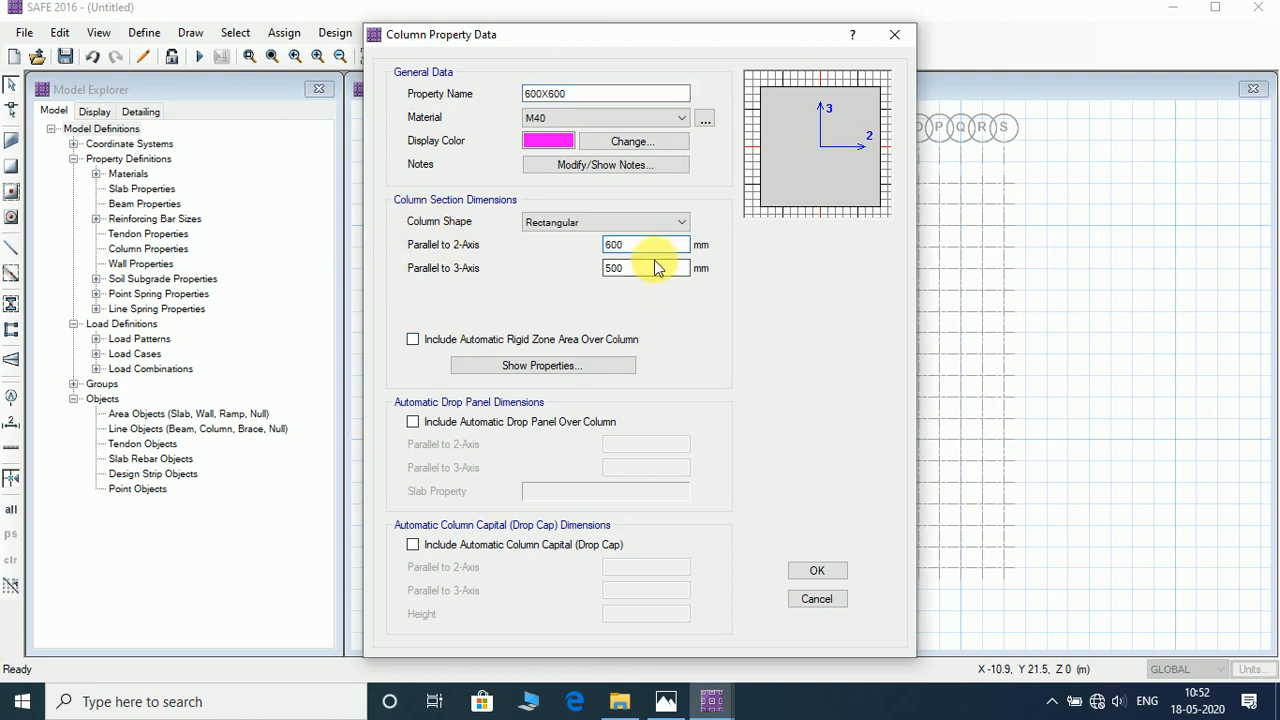
{"action": "left_click_drag", "start_coordinate": [651, 265], "coordinate": [530, 282]}
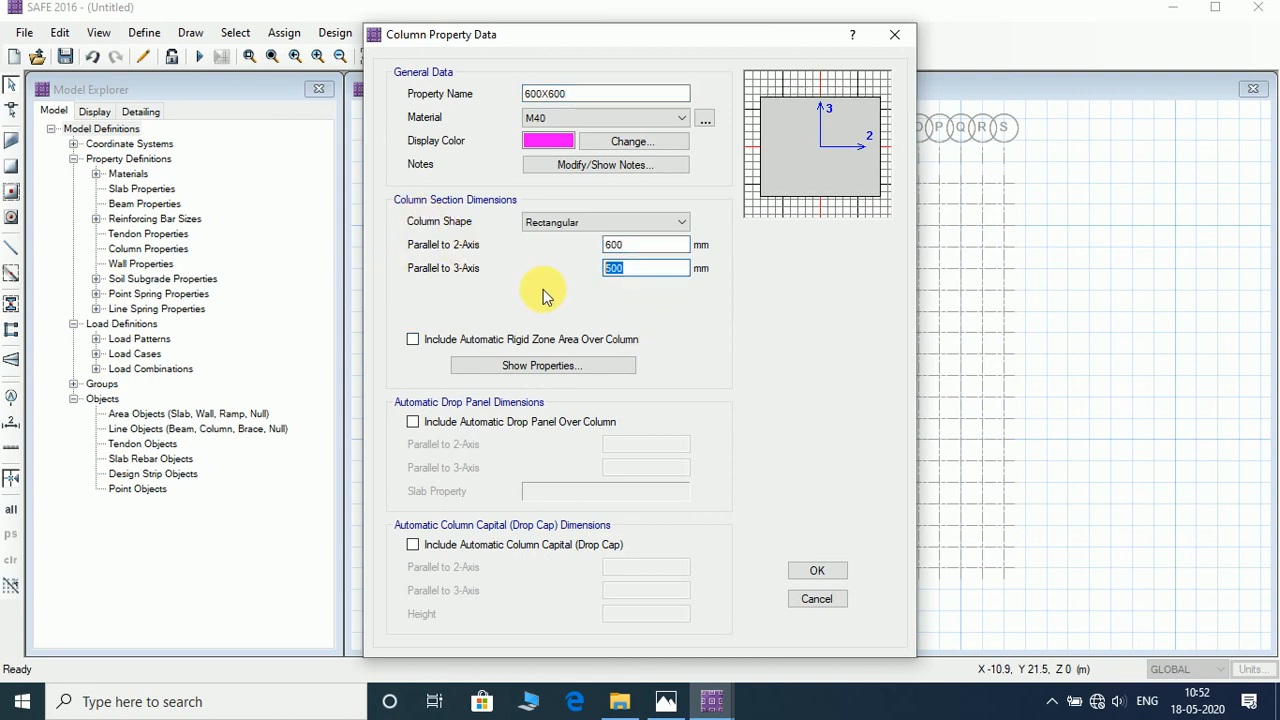
{"action": "type", "text": "60"}
{"action": "left_click", "coordinate": [808, 572]}
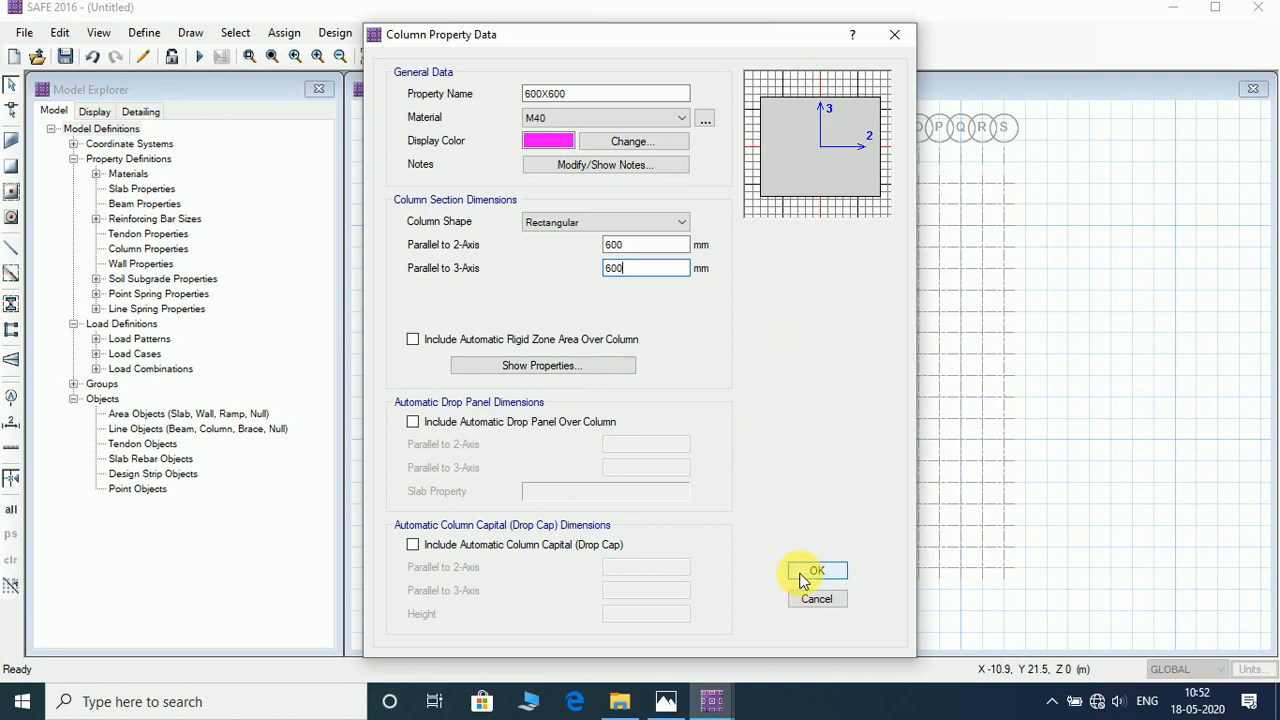
{"action": "left_click", "coordinate": [736, 405]}
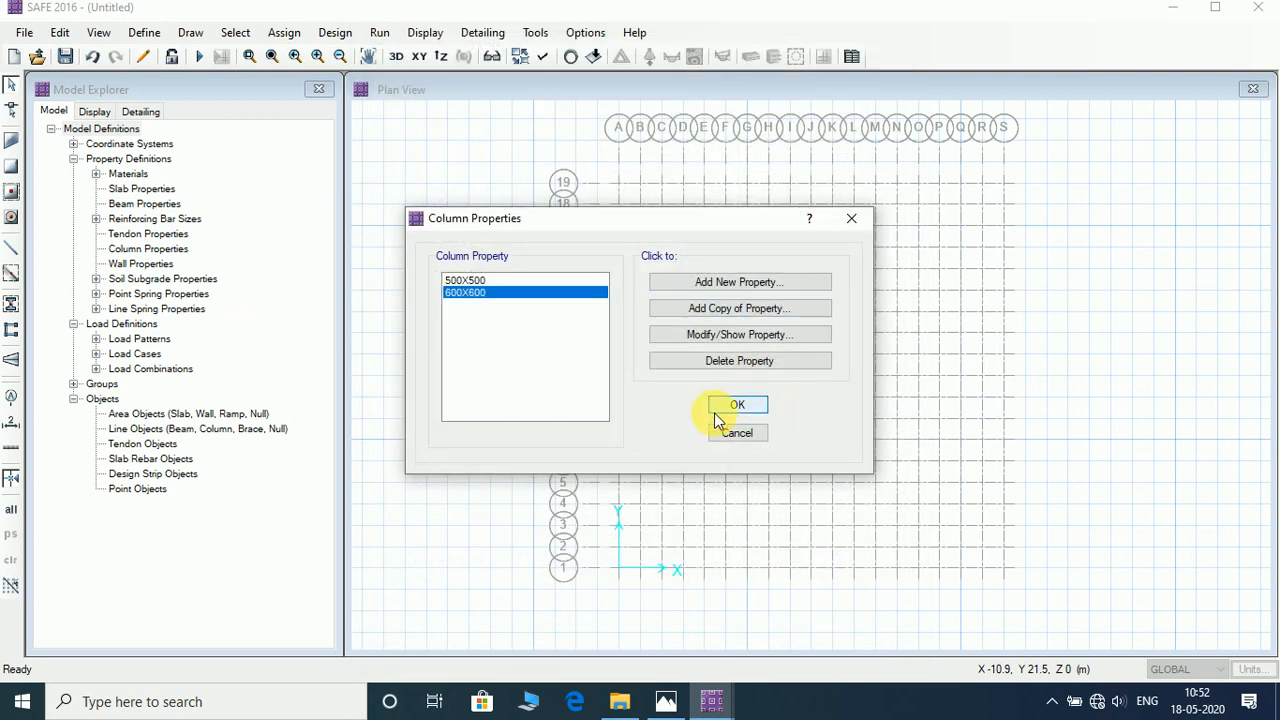
Step: Define a slab property named MAT, set its thickness, and accept the slab properties
{"action": "left_click", "coordinate": [143, 33]}
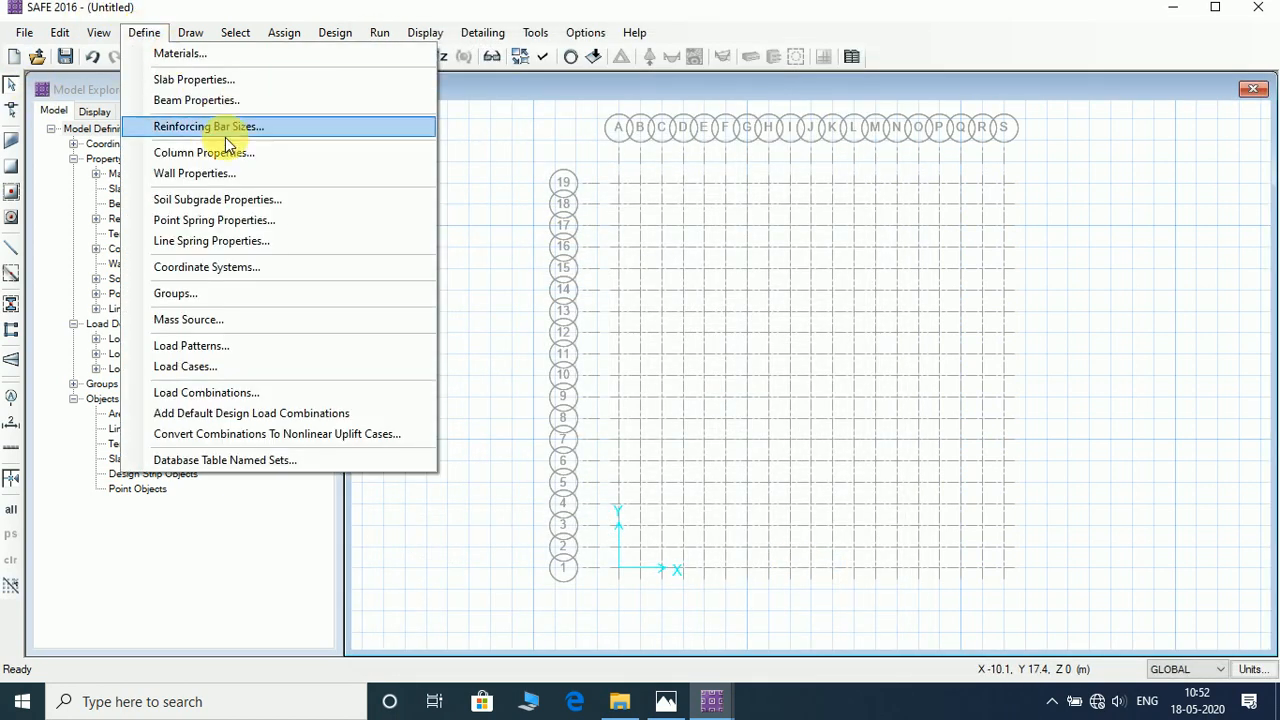
{"action": "left_click", "coordinate": [200, 80]}
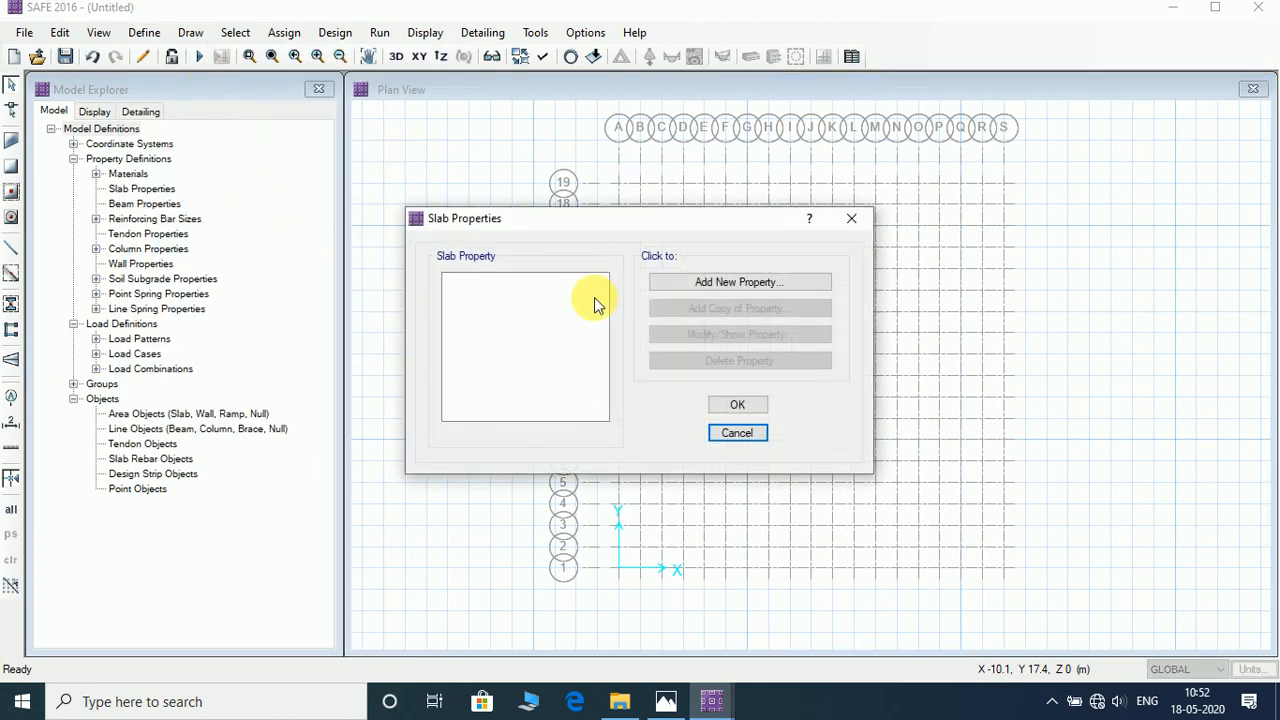
{"action": "left_click", "coordinate": [763, 280]}
{"action": "left_click", "coordinate": [682, 176]}
{"action": "double_click", "coordinate": [682, 176]}
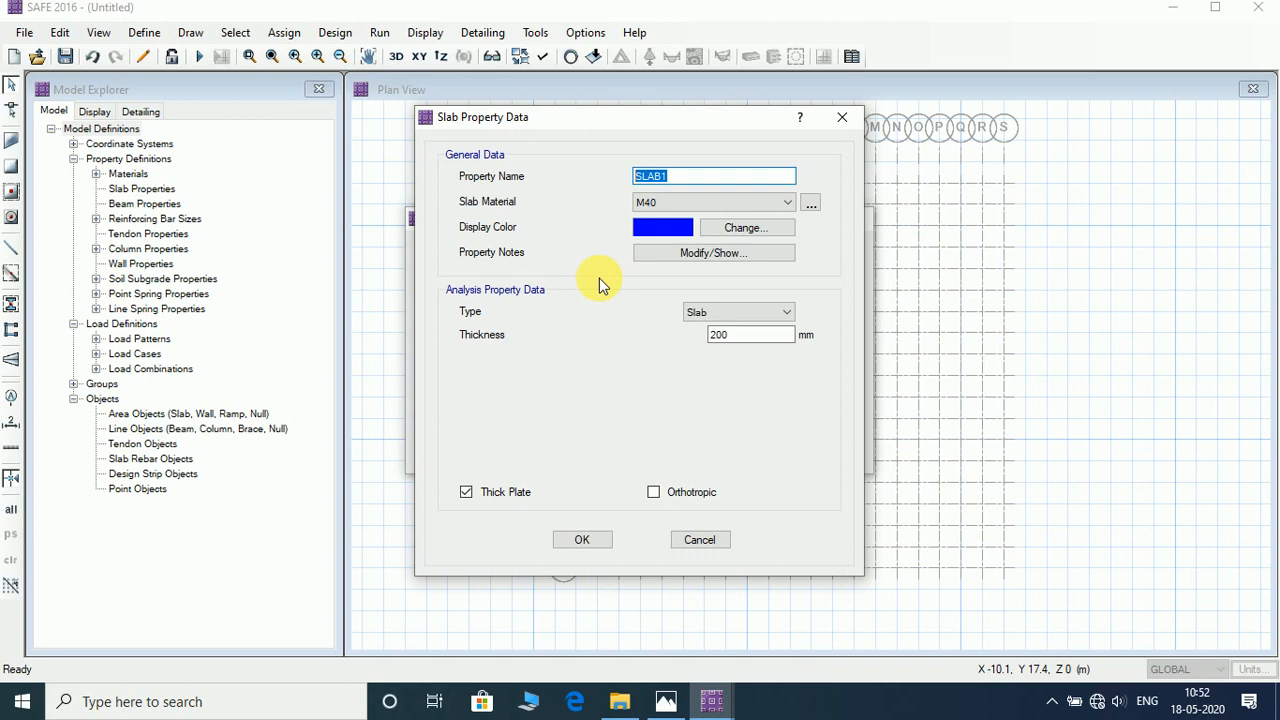
{"action": "type", "text": "F"}
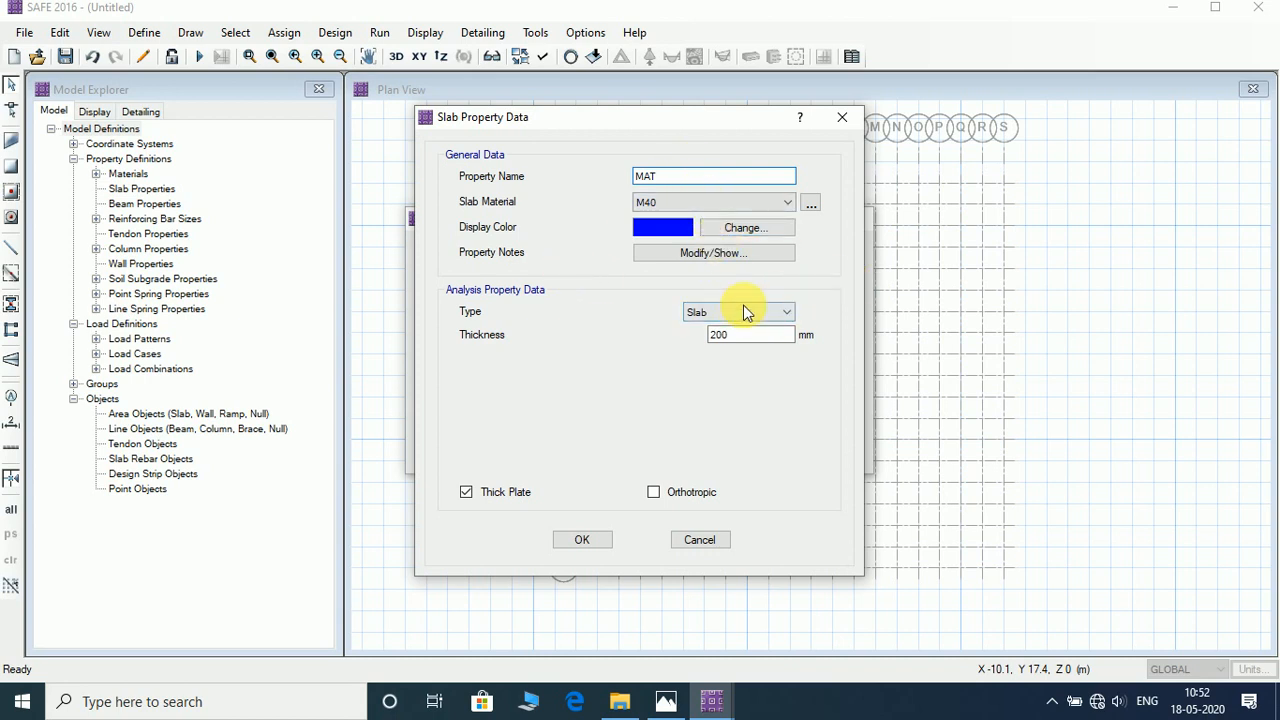
{"action": "double_click", "coordinate": [755, 336]}
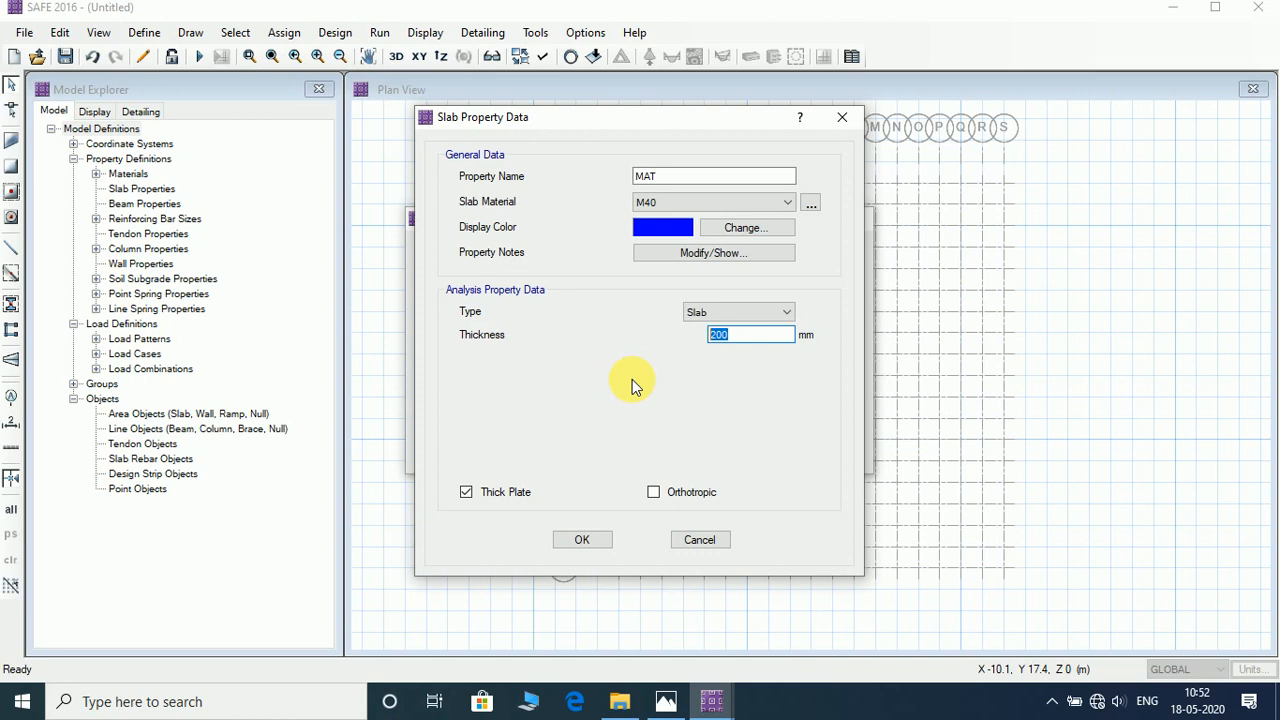
{"action": "type", "text": "8"}
{"action": "left_click", "coordinate": [581, 540]}
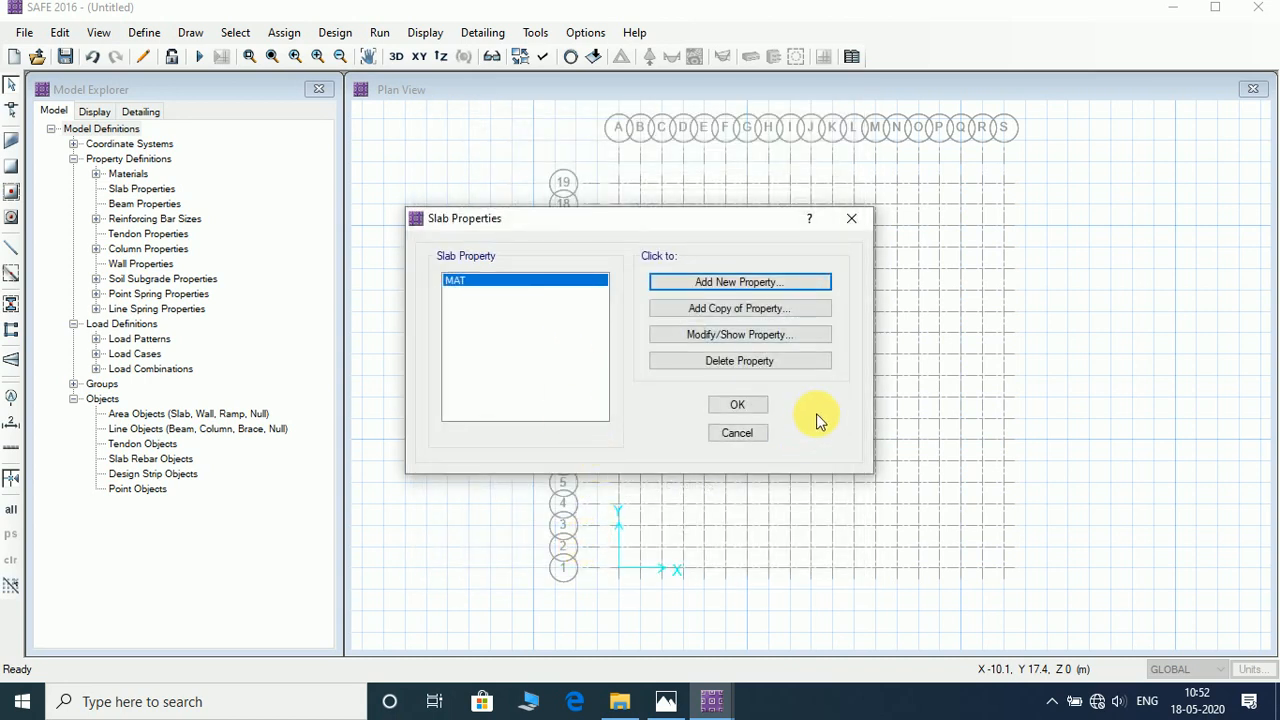
{"action": "left_click", "coordinate": [737, 405]}
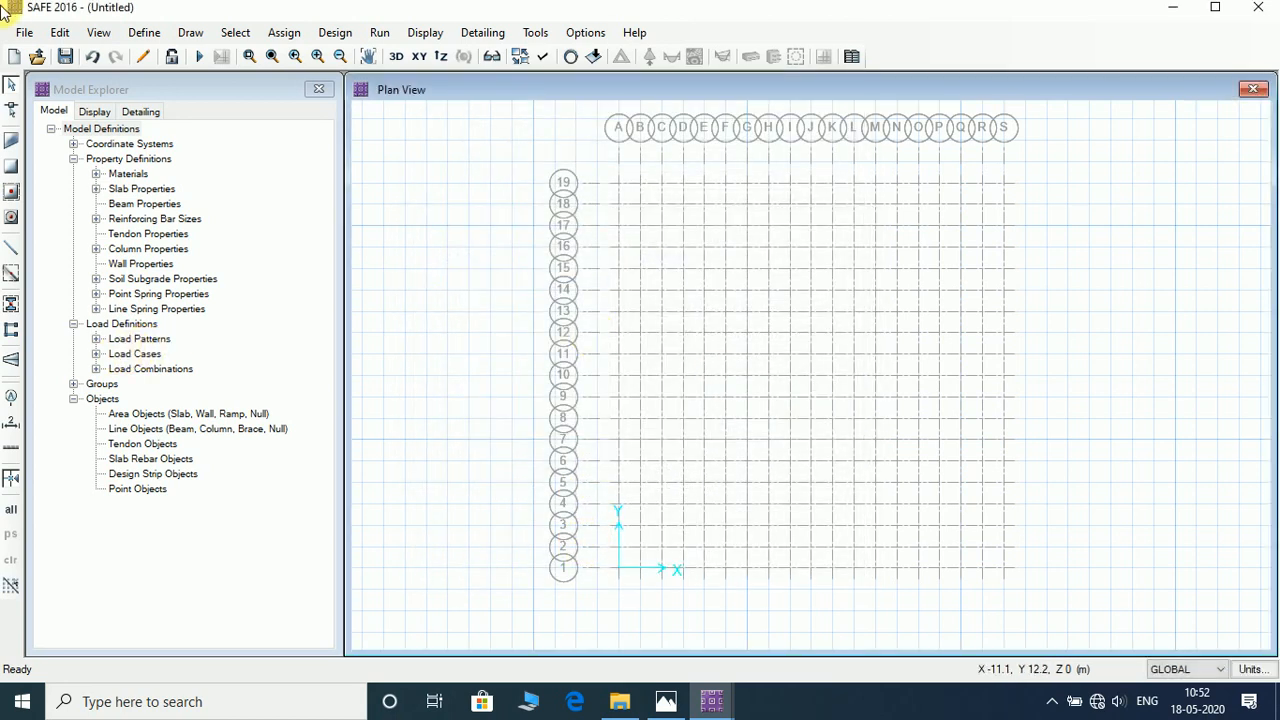
Step: Set up column drawing with property below NONE, property above 500X500, height below 0 and height above 2 m
{"action": "left_click", "coordinate": [189, 33]}
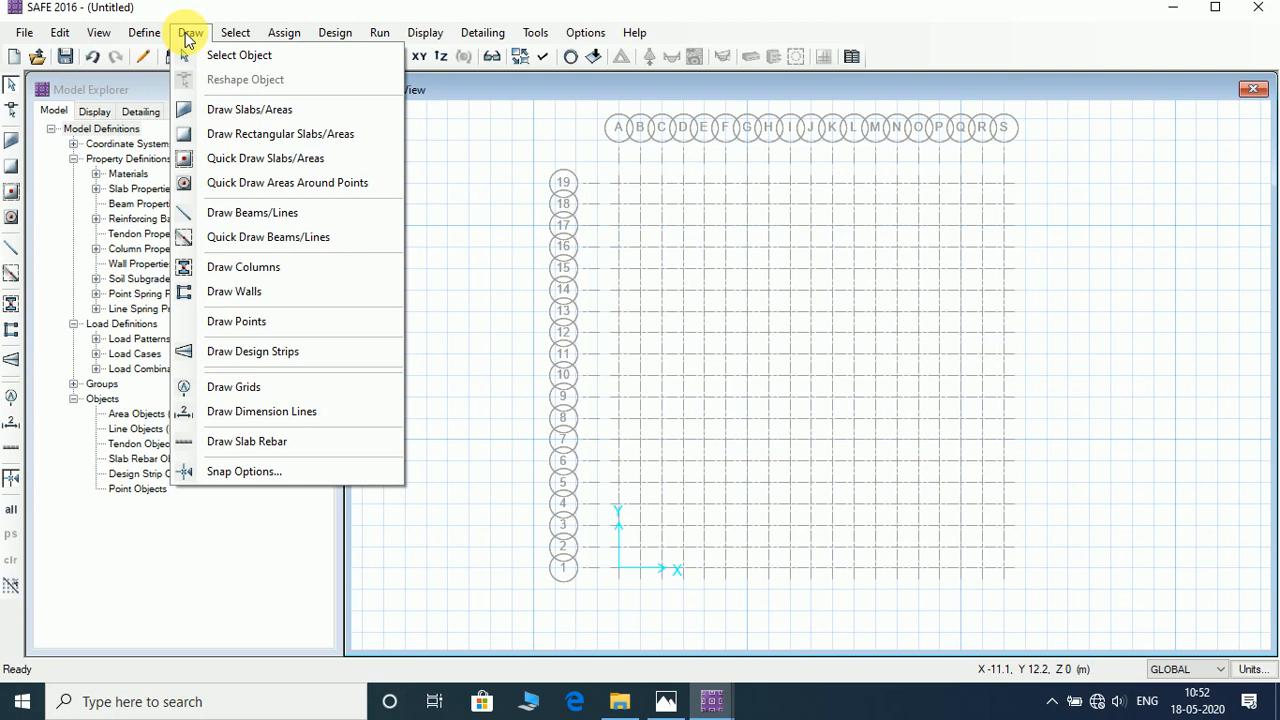
{"action": "left_click", "coordinate": [276, 266]}
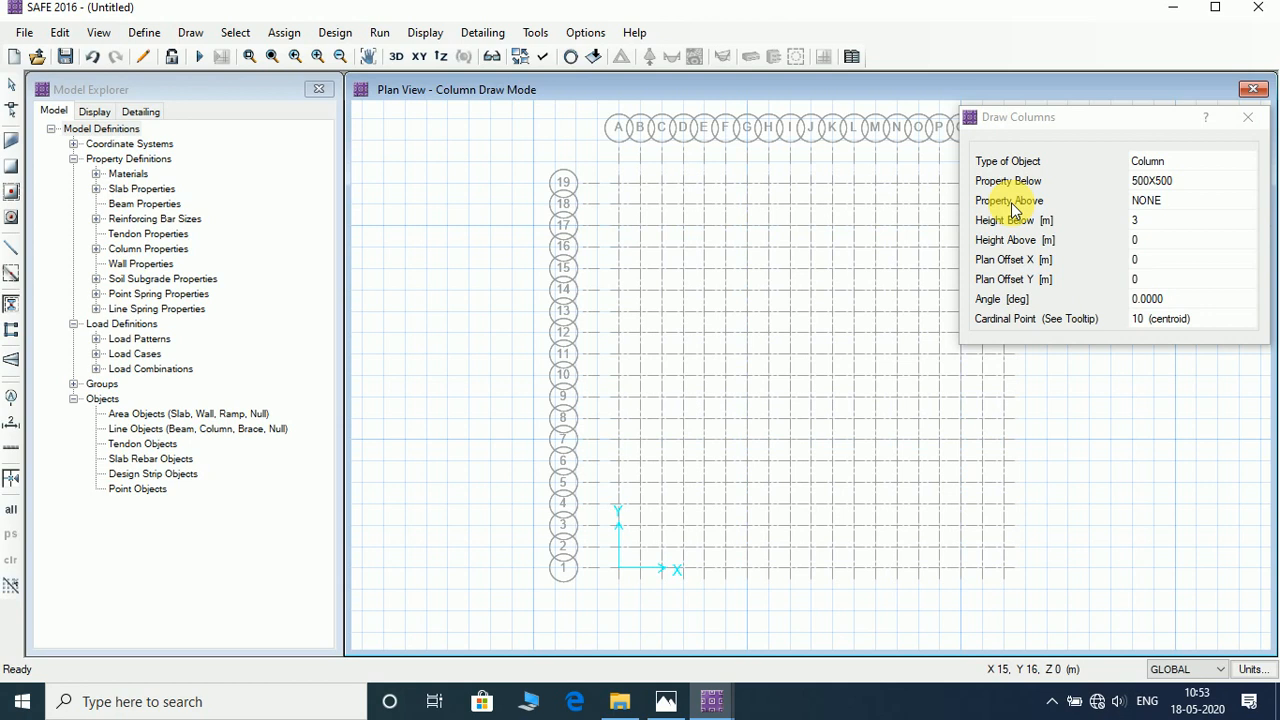
{"action": "left_click", "coordinate": [1183, 181]}
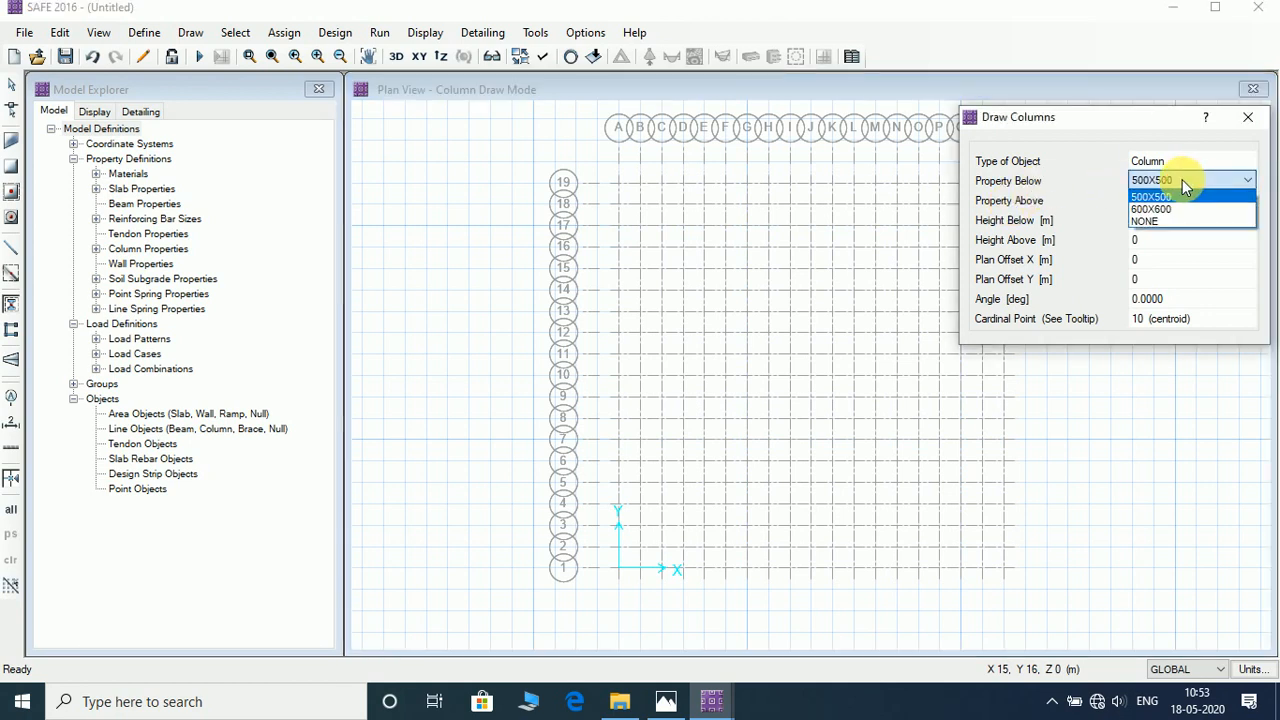
{"action": "left_click", "coordinate": [1174, 221]}
{"action": "left_click", "coordinate": [1160, 201]}
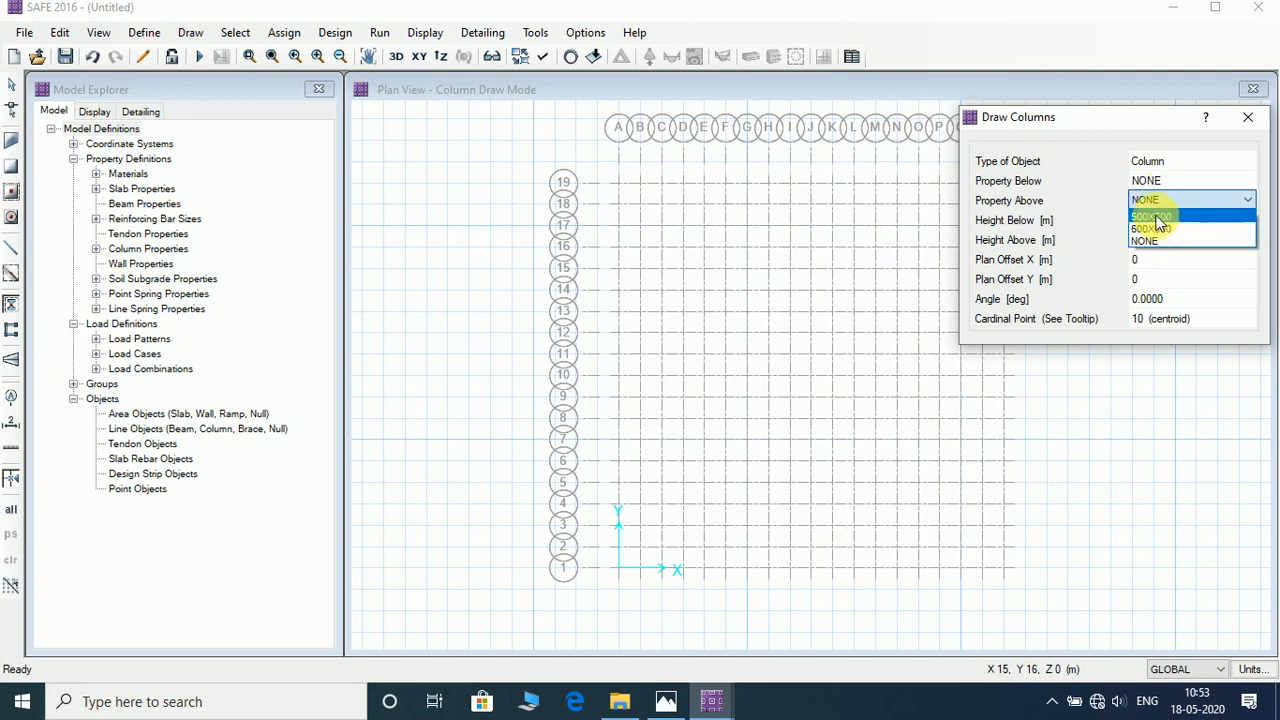
{"action": "left_click", "coordinate": [1156, 217]}
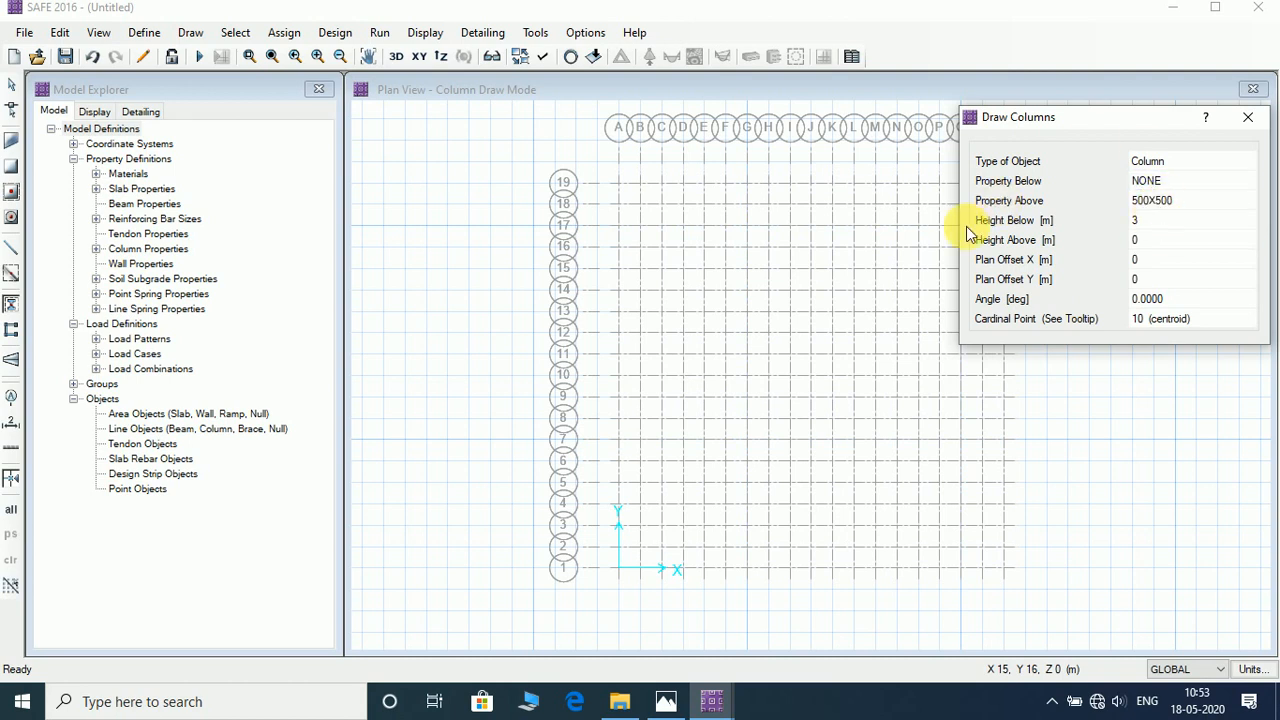
{"action": "left_click", "coordinate": [1161, 220]}
{"action": "type", "text": "0"}
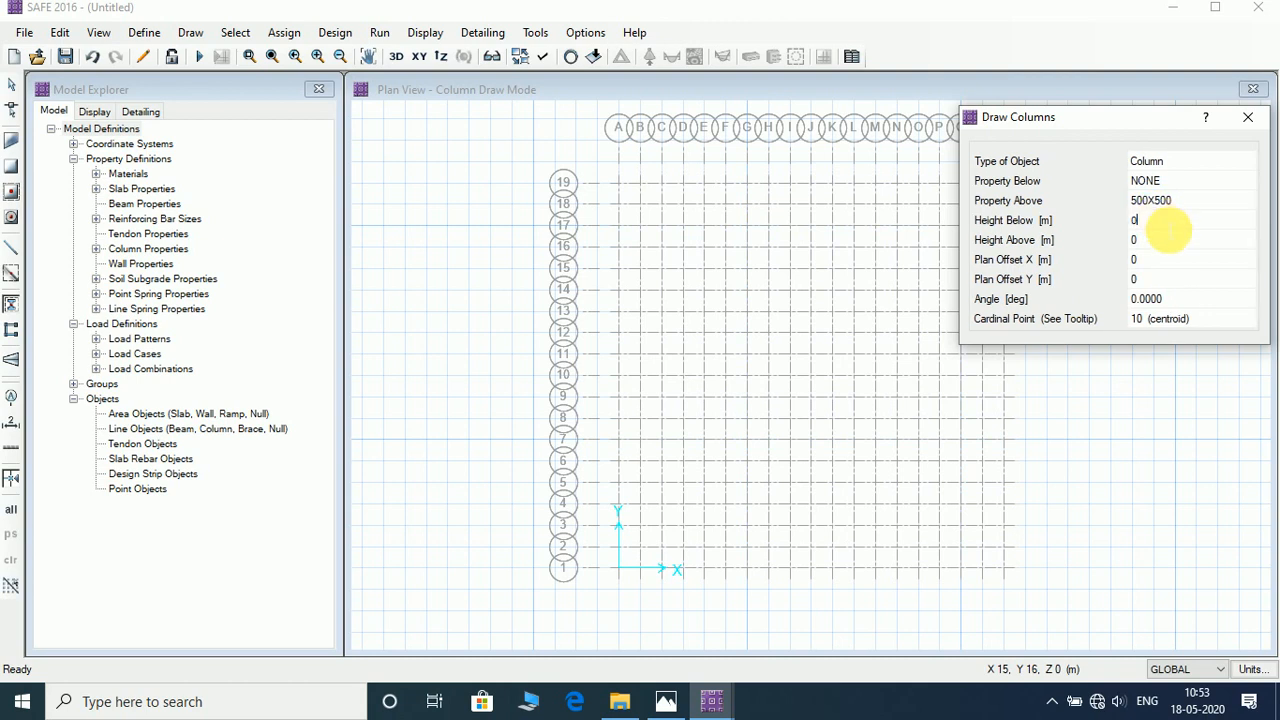
{"action": "left_click", "coordinate": [1155, 241]}
{"action": "type", "text": "2"}
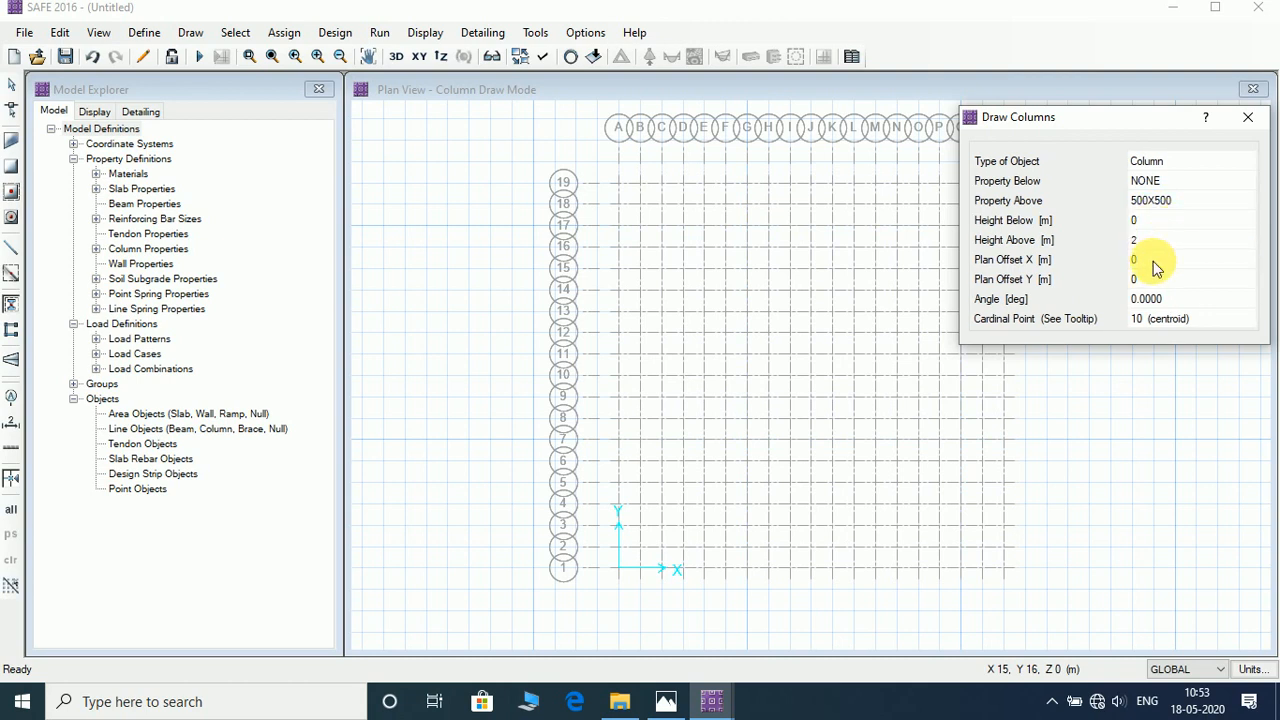
Step: Place 500X500 columns along grid line A at grid points A1, A7, A13 and A19
{"action": "left_click", "coordinate": [619, 569]}
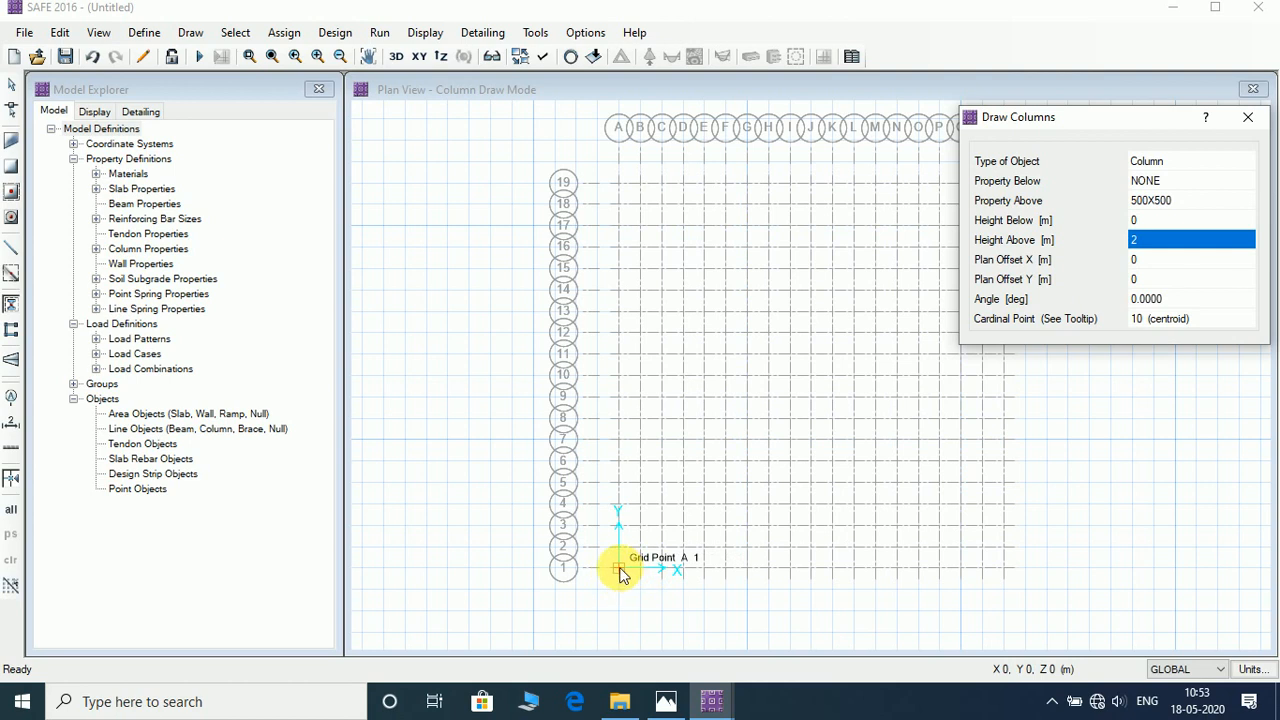
{"action": "left_click", "coordinate": [619, 569]}
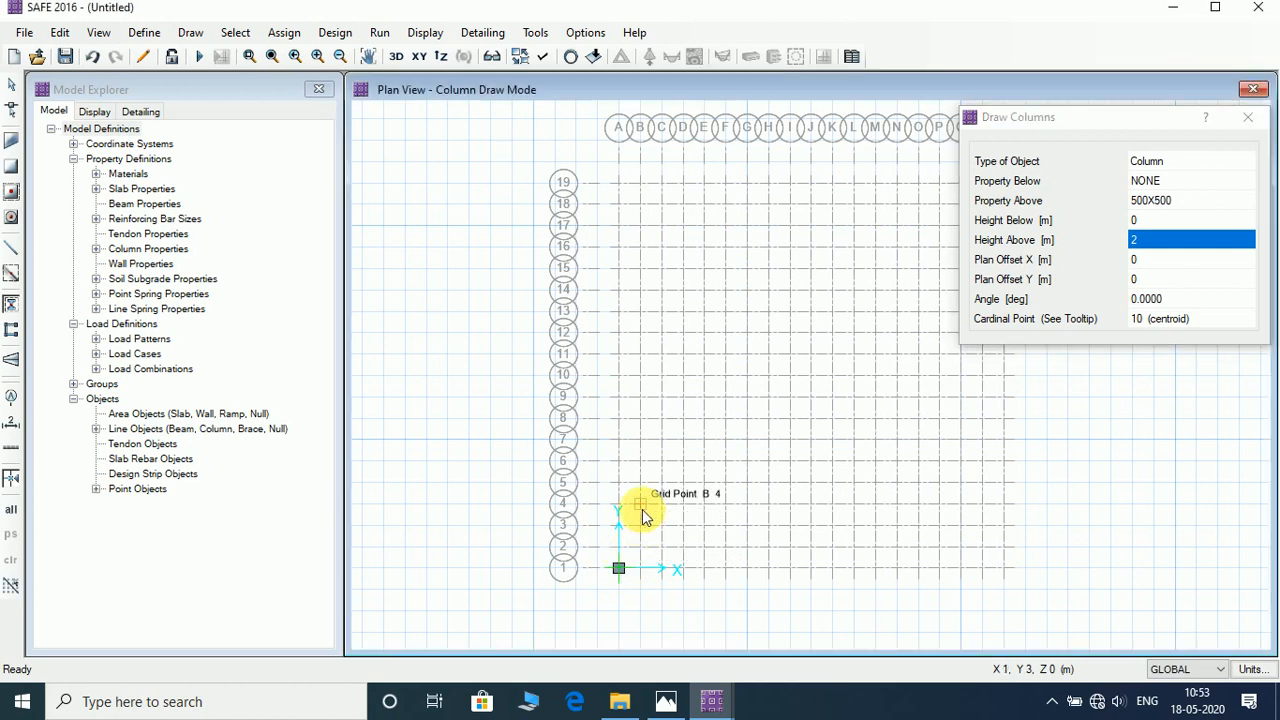
{"action": "left_click", "coordinate": [619, 440]}
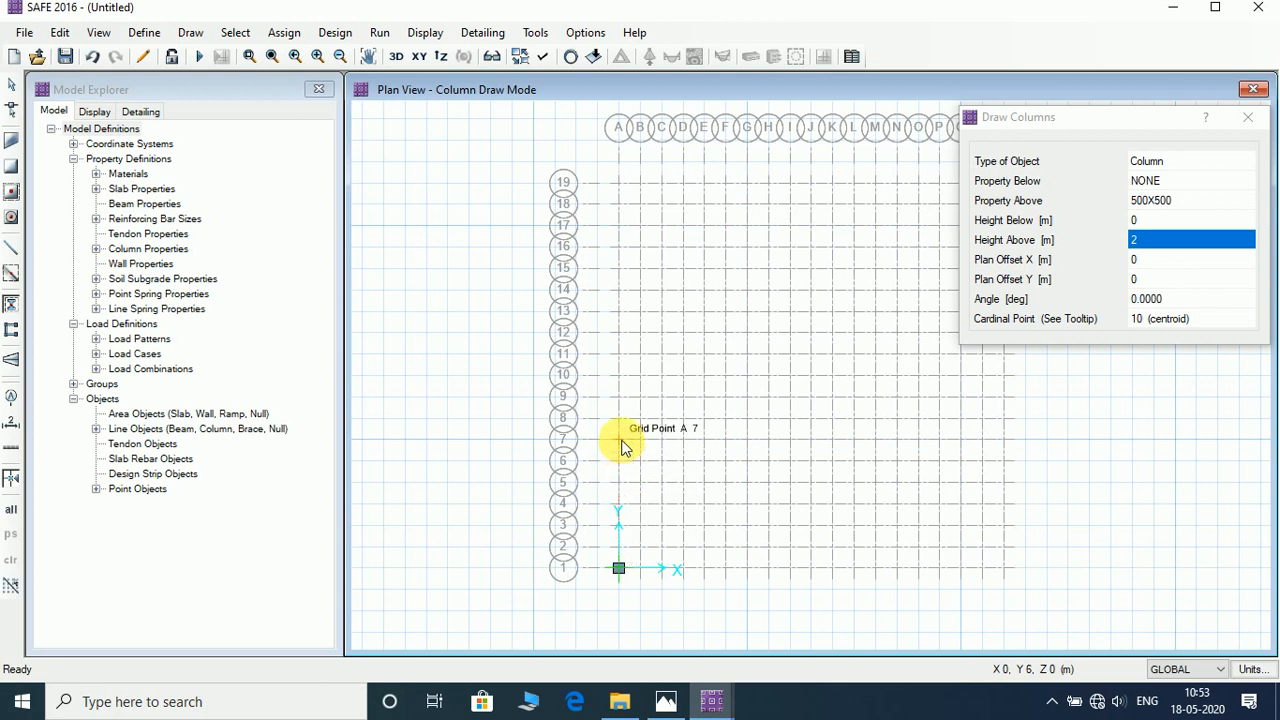
{"action": "left_click", "coordinate": [619, 311]}
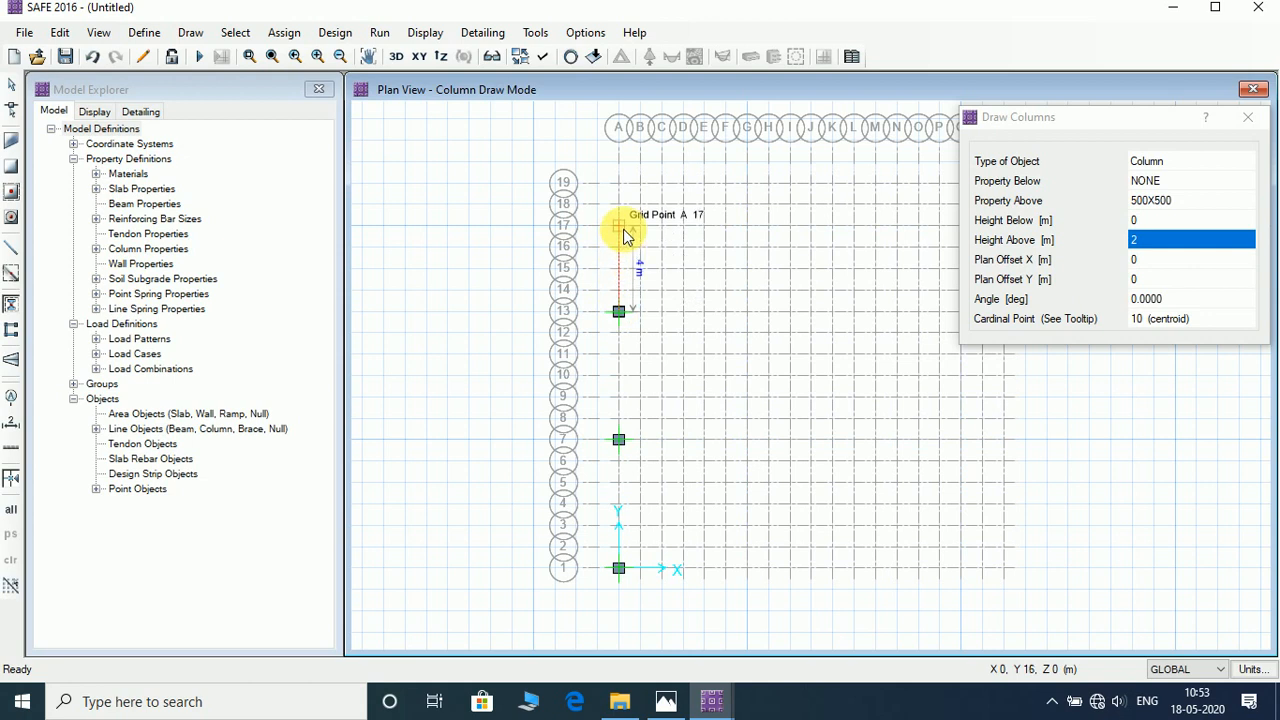
{"action": "left_click", "coordinate": [619, 183]}
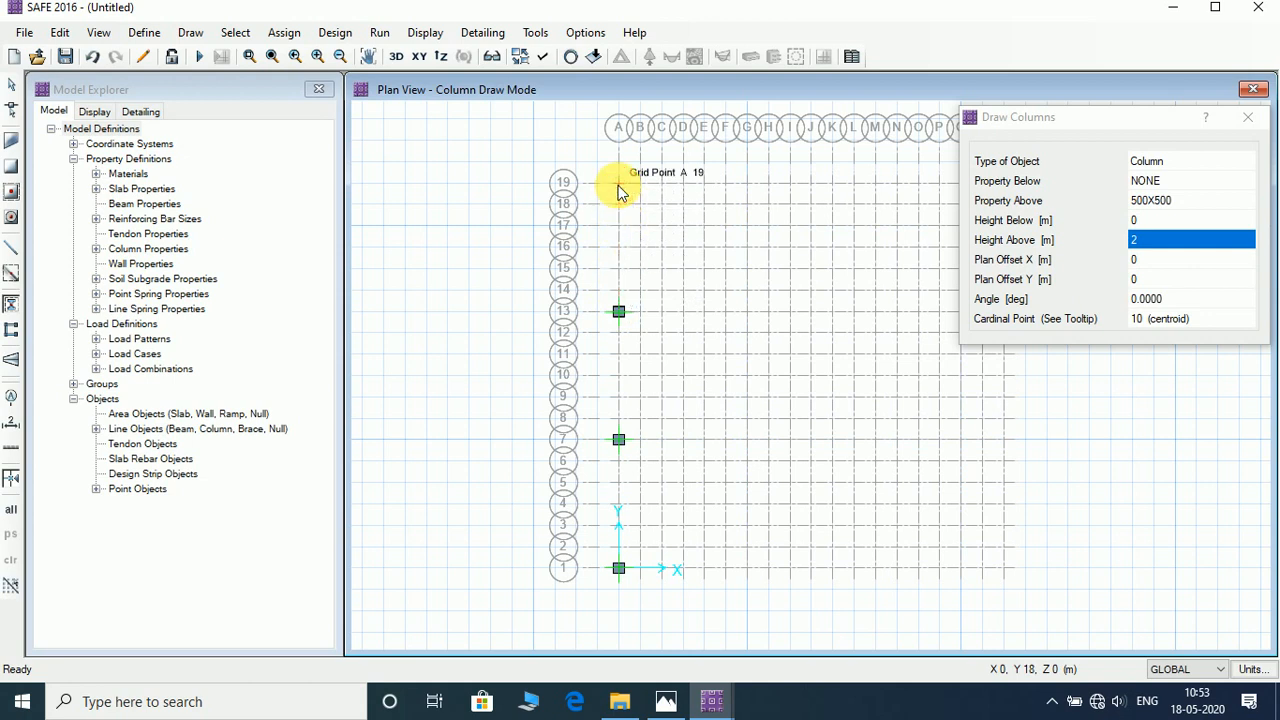
Step: Place 500X500 columns along grid line 19 at grid points G19, M19 and S19
{"action": "left_click", "coordinate": [749, 187]}
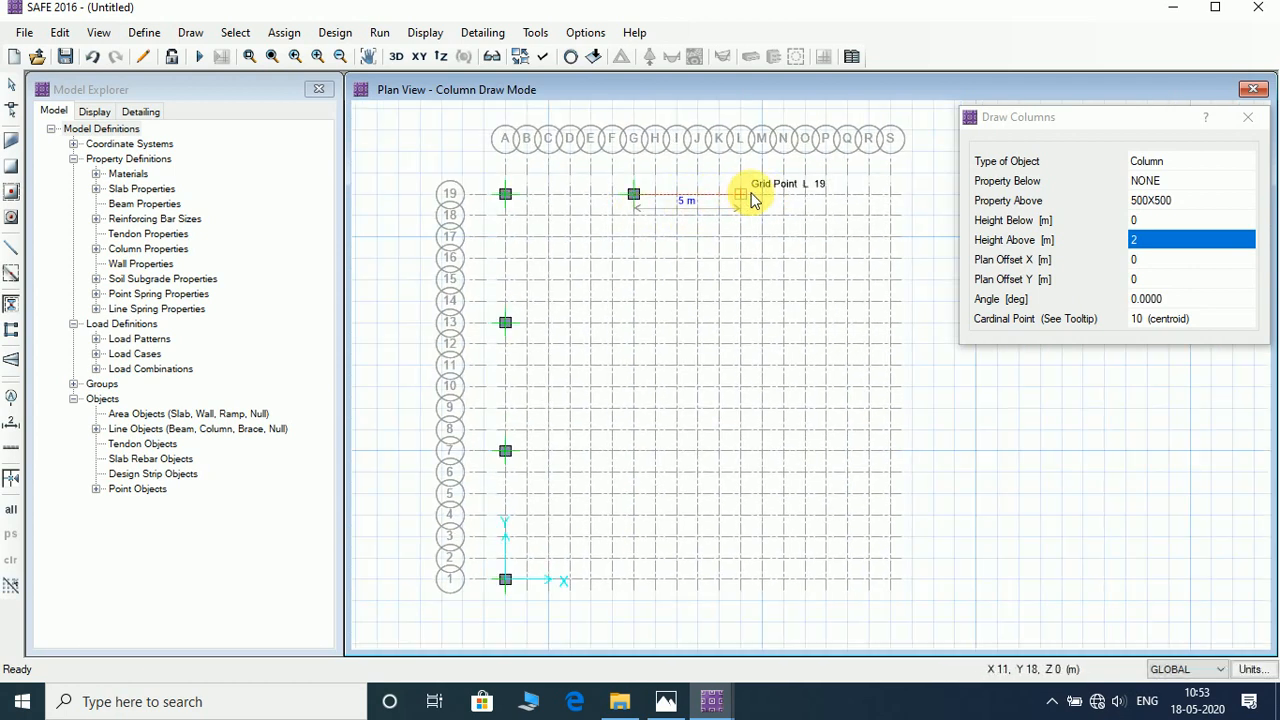
{"action": "left_click", "coordinate": [762, 195]}
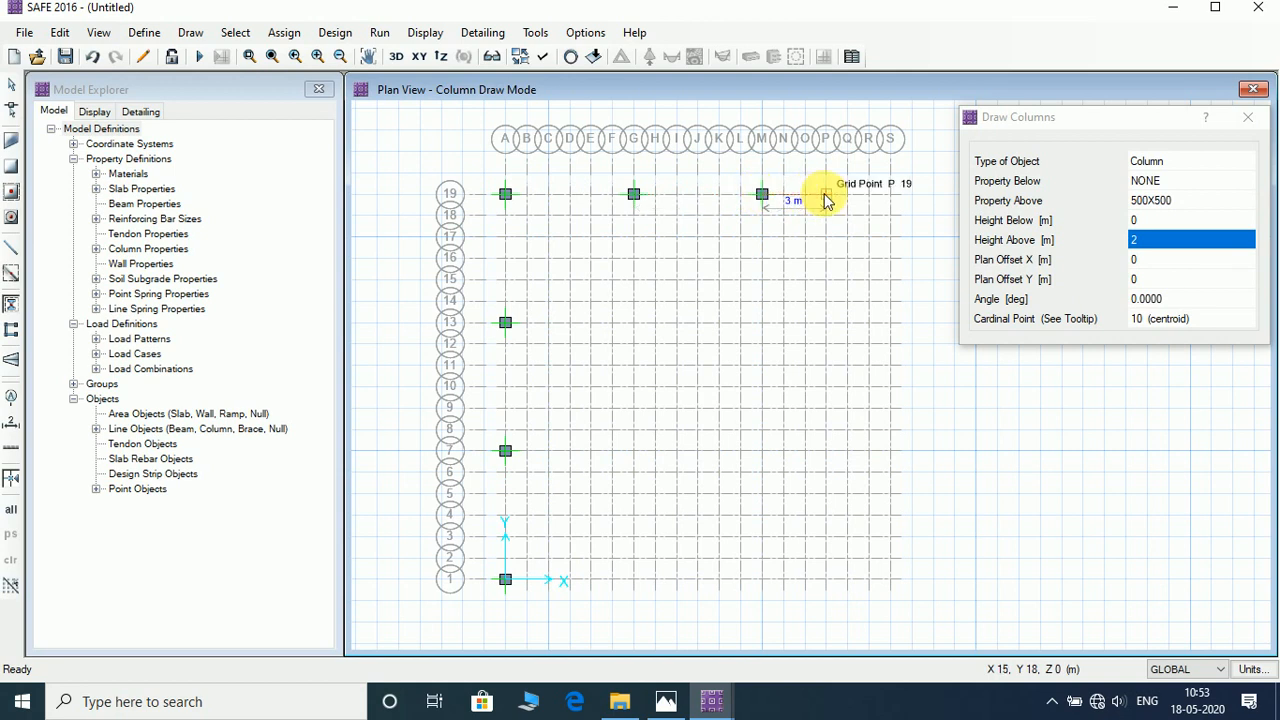
{"action": "left_click", "coordinate": [890, 195]}
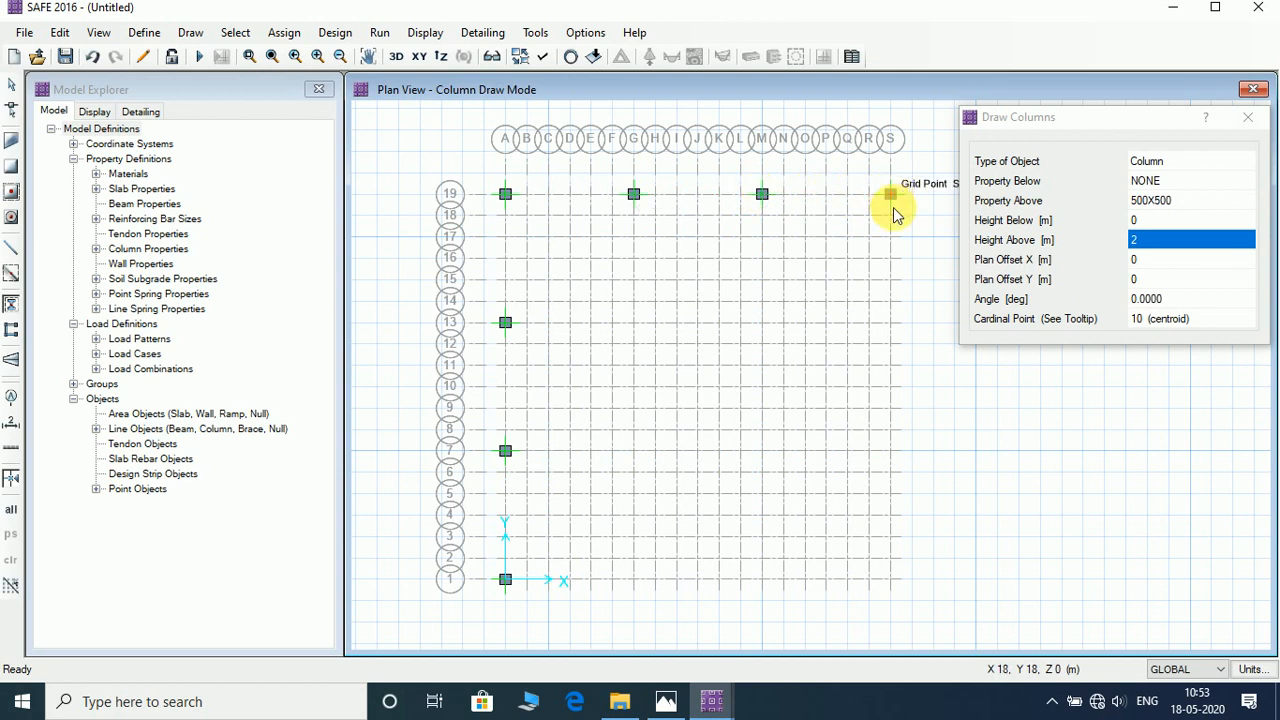
Step: Complete the perimeter with 500X500 columns at grid points S13, S7, S1, M1 and G1
{"action": "left_click", "coordinate": [891, 322]}
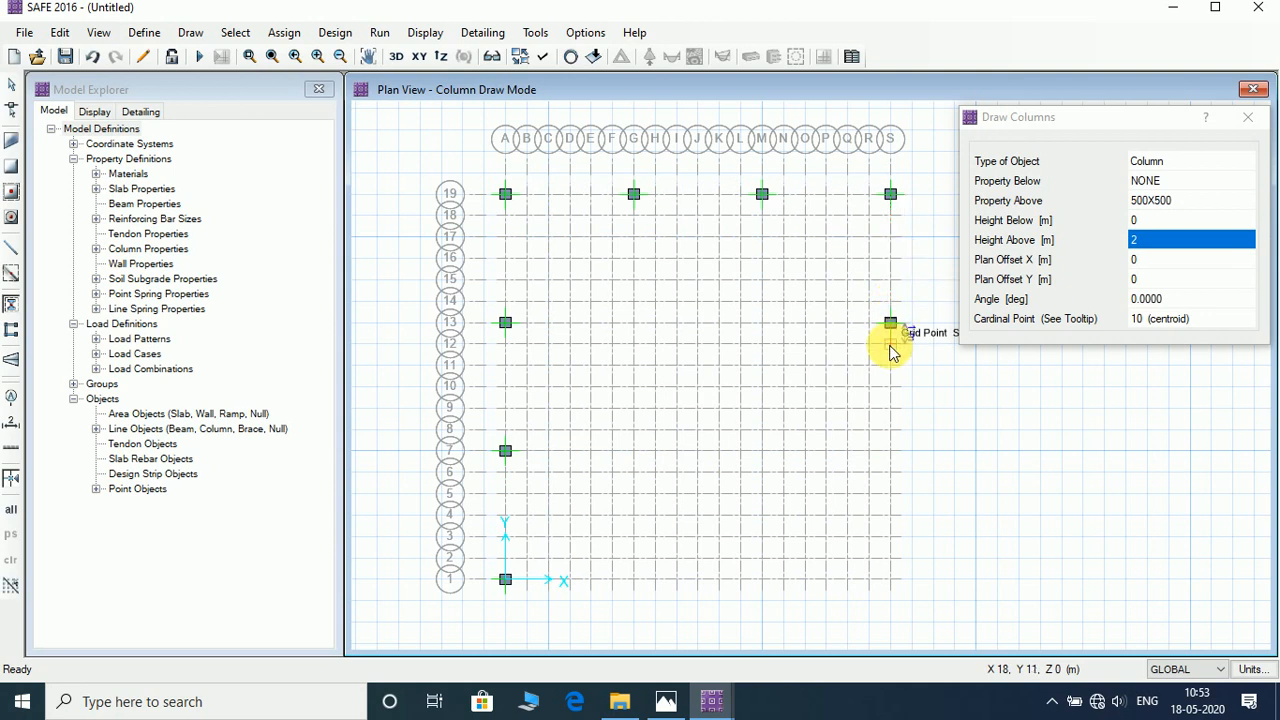
{"action": "left_click", "coordinate": [891, 450]}
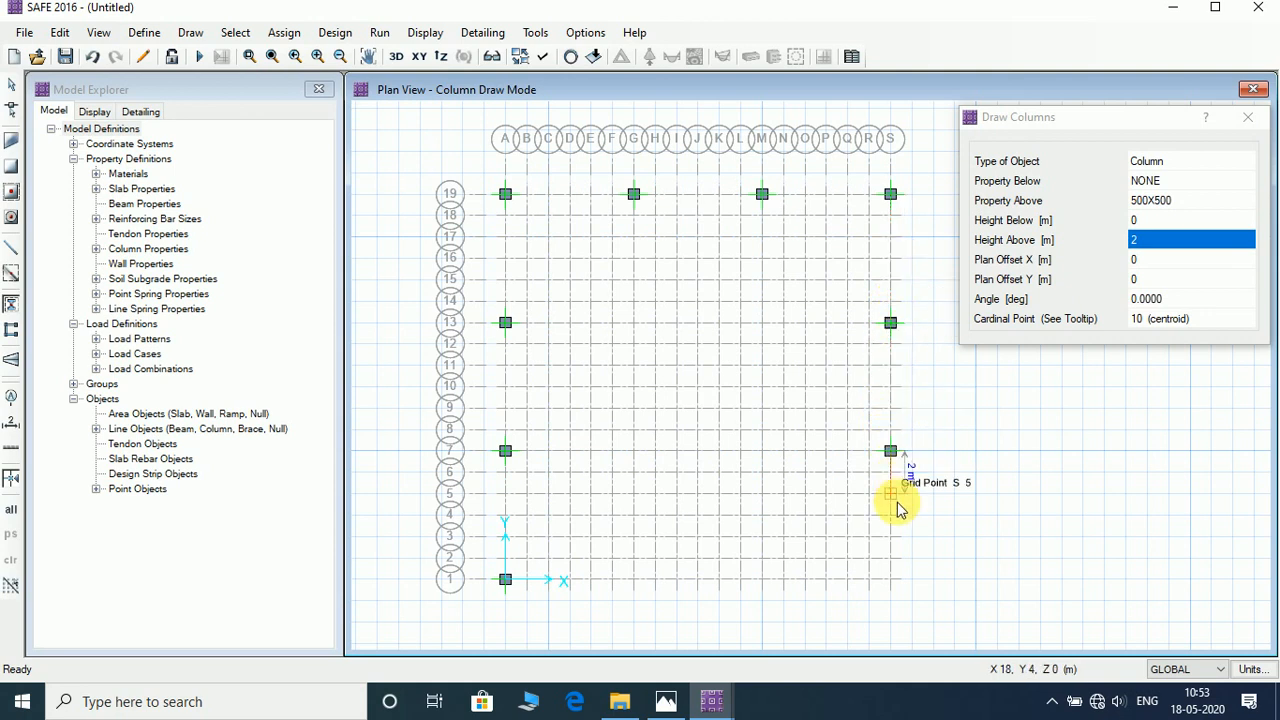
{"action": "left_click", "coordinate": [905, 575]}
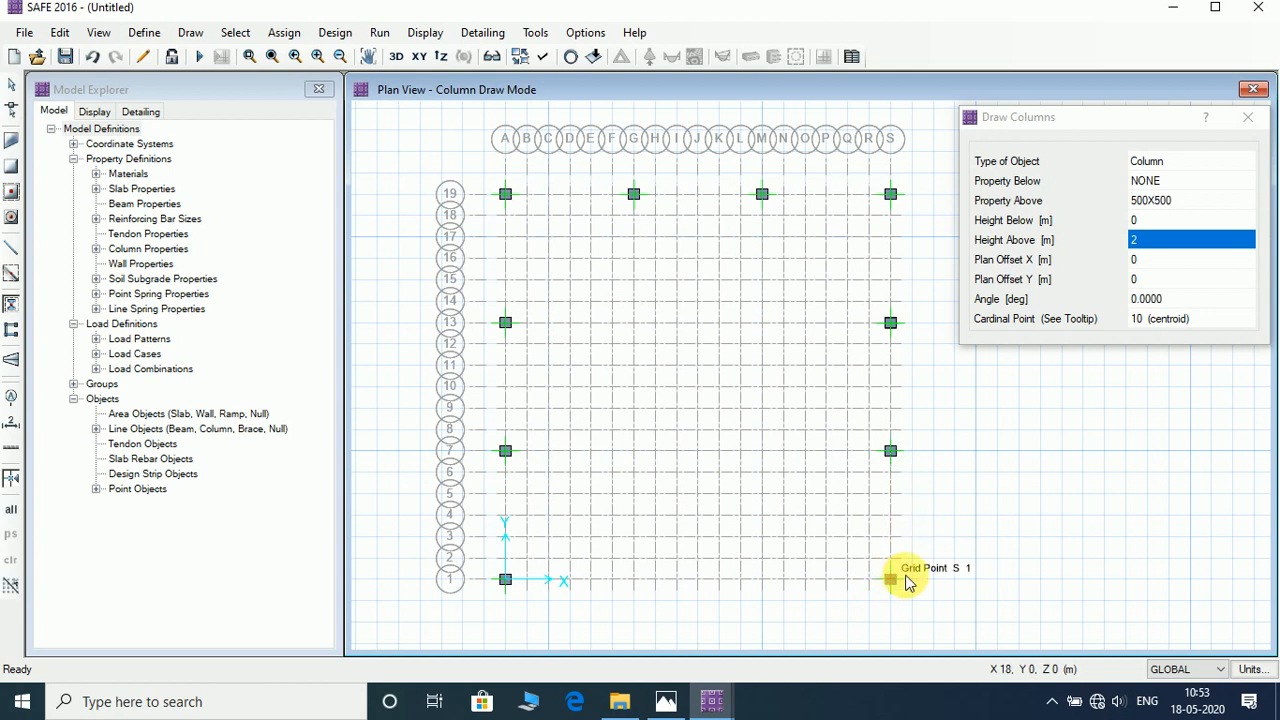
{"action": "left_click", "coordinate": [764, 585]}
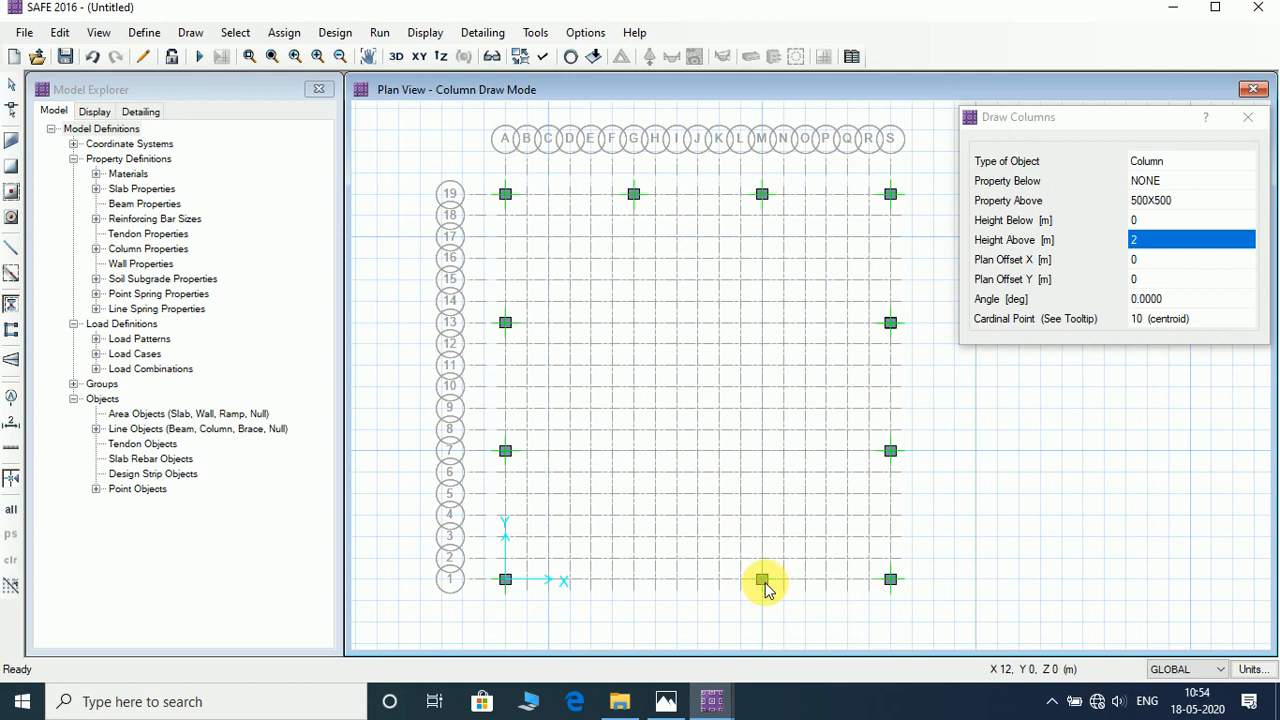
{"action": "left_click", "coordinate": [630, 584]}
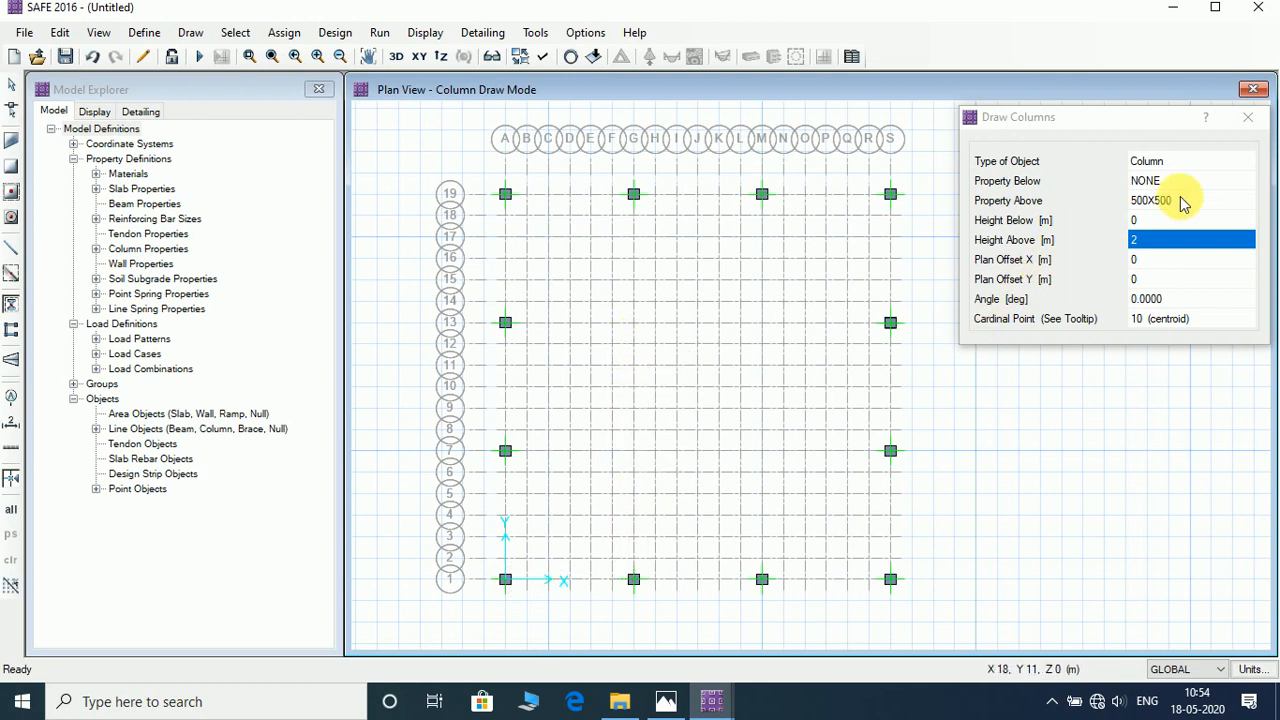
Step: Set the property above to 600X600, place interior columns at grid points G13, G7, M7 and M13, and end column drawing
{"action": "left_click", "coordinate": [1186, 203]}
{"action": "left_click", "coordinate": [1249, 201]}
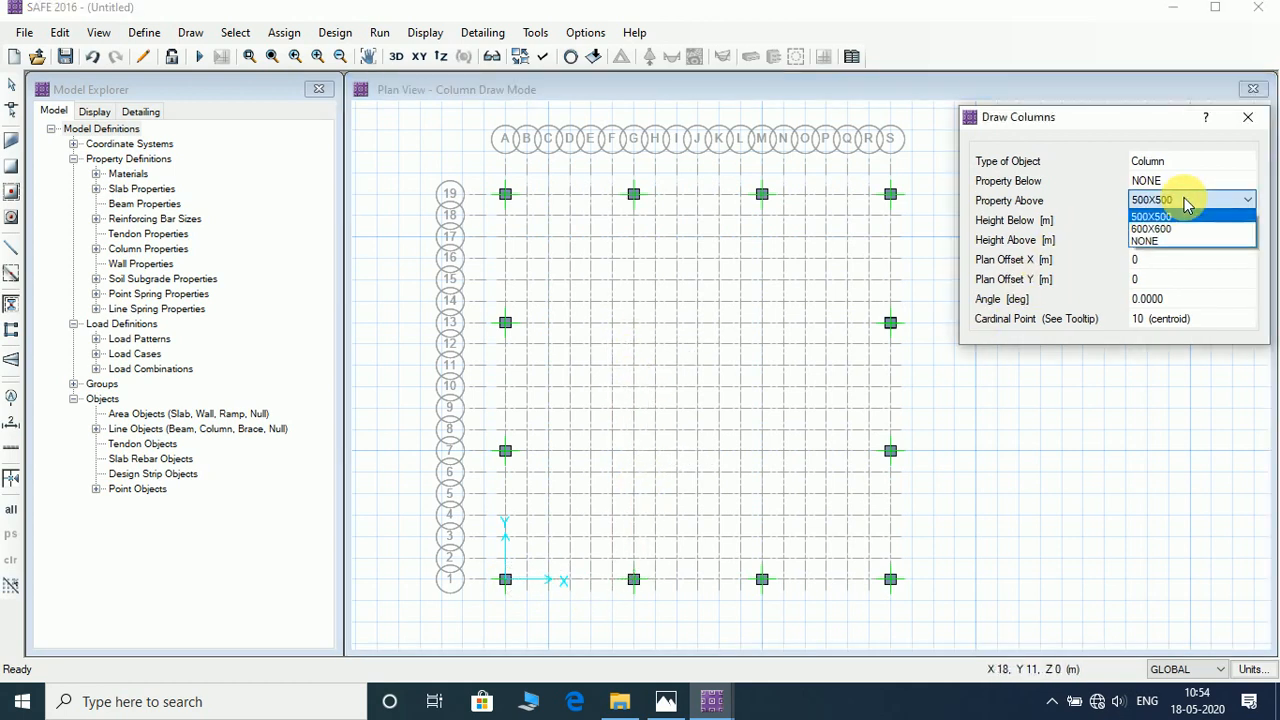
{"action": "left_click", "coordinate": [1180, 226]}
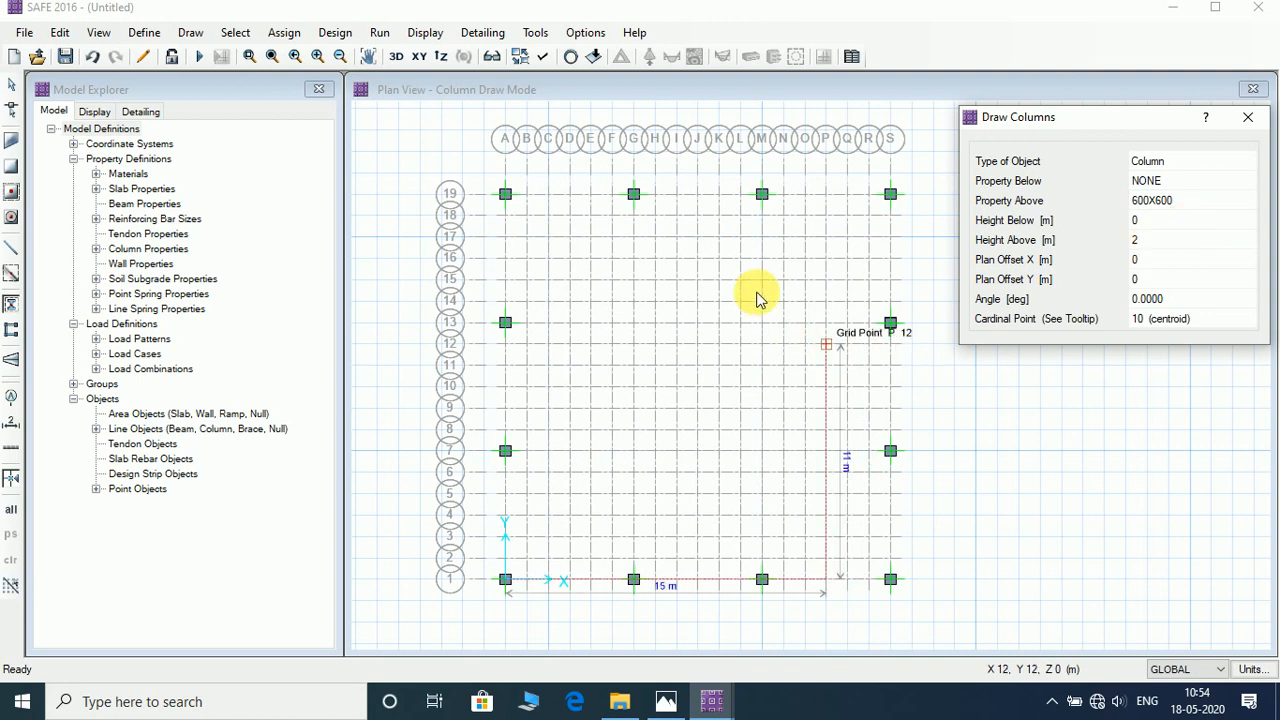
{"action": "left_click", "coordinate": [633, 322]}
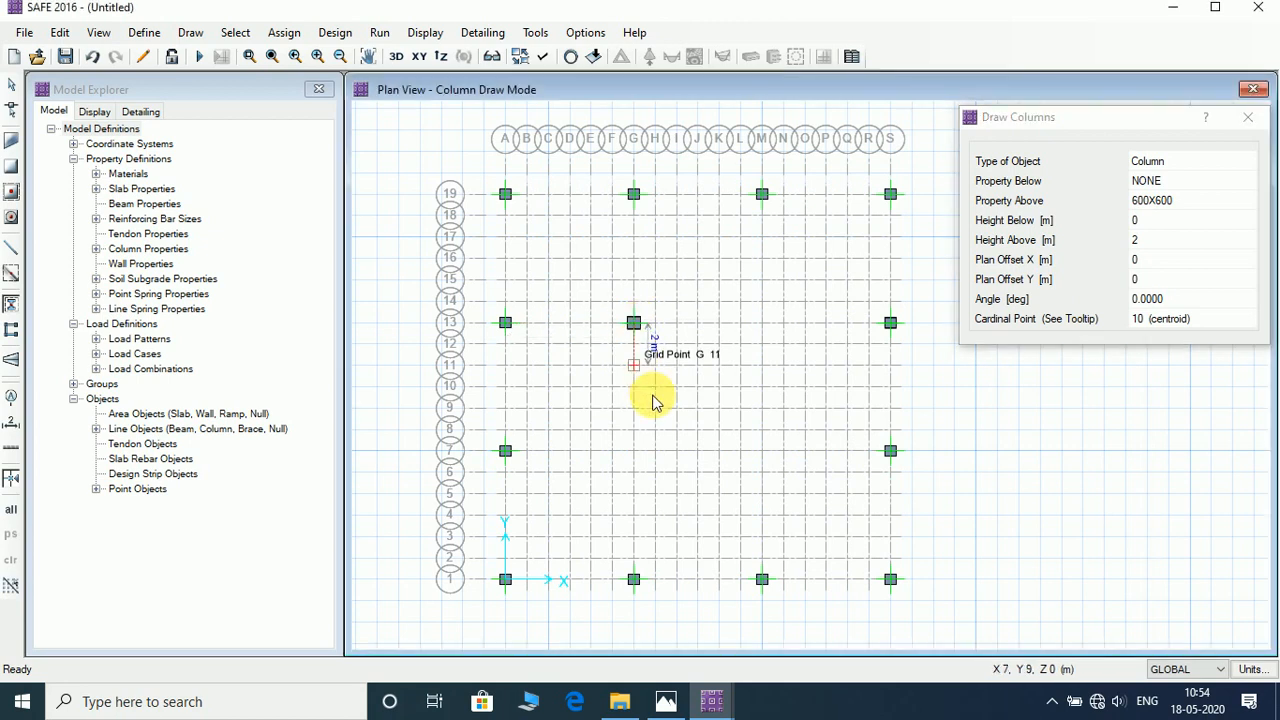
{"action": "left_click", "coordinate": [634, 451]}
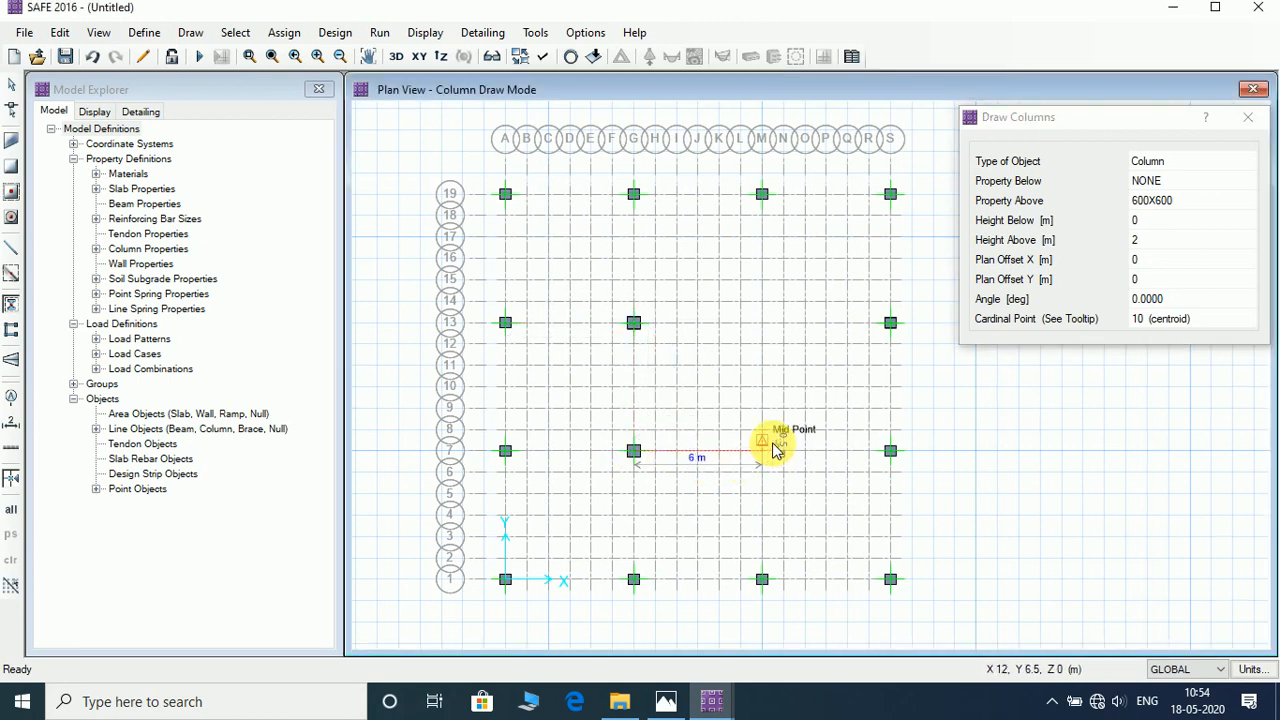
{"action": "left_click", "coordinate": [763, 452]}
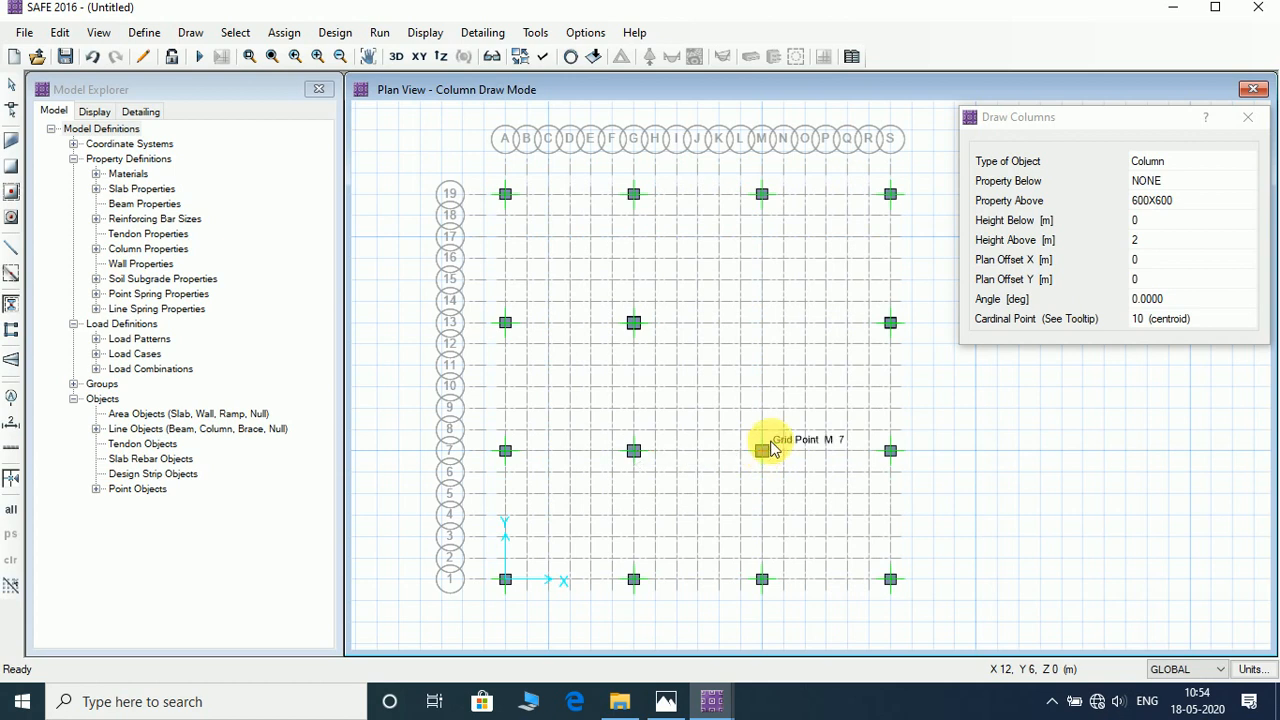
{"action": "left_click", "coordinate": [762, 326]}
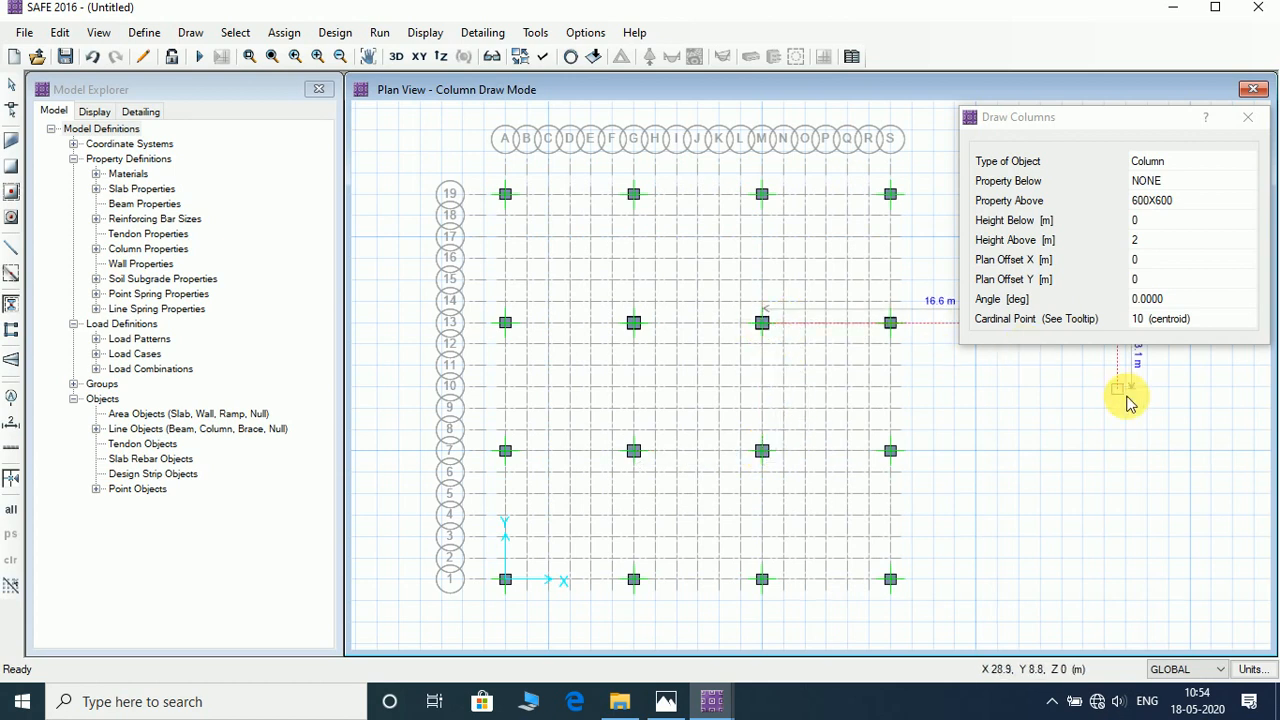
{"action": "right_click", "coordinate": [1057, 427]}
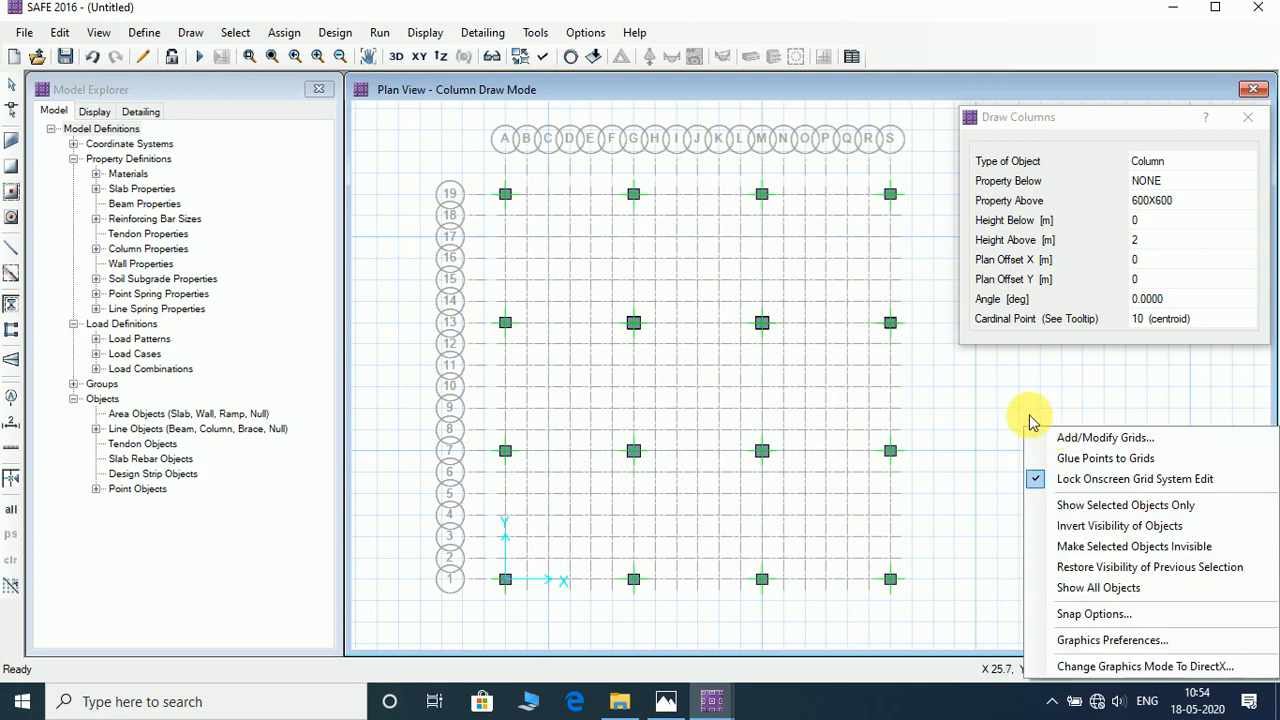
{"action": "key", "text": "Escape"}
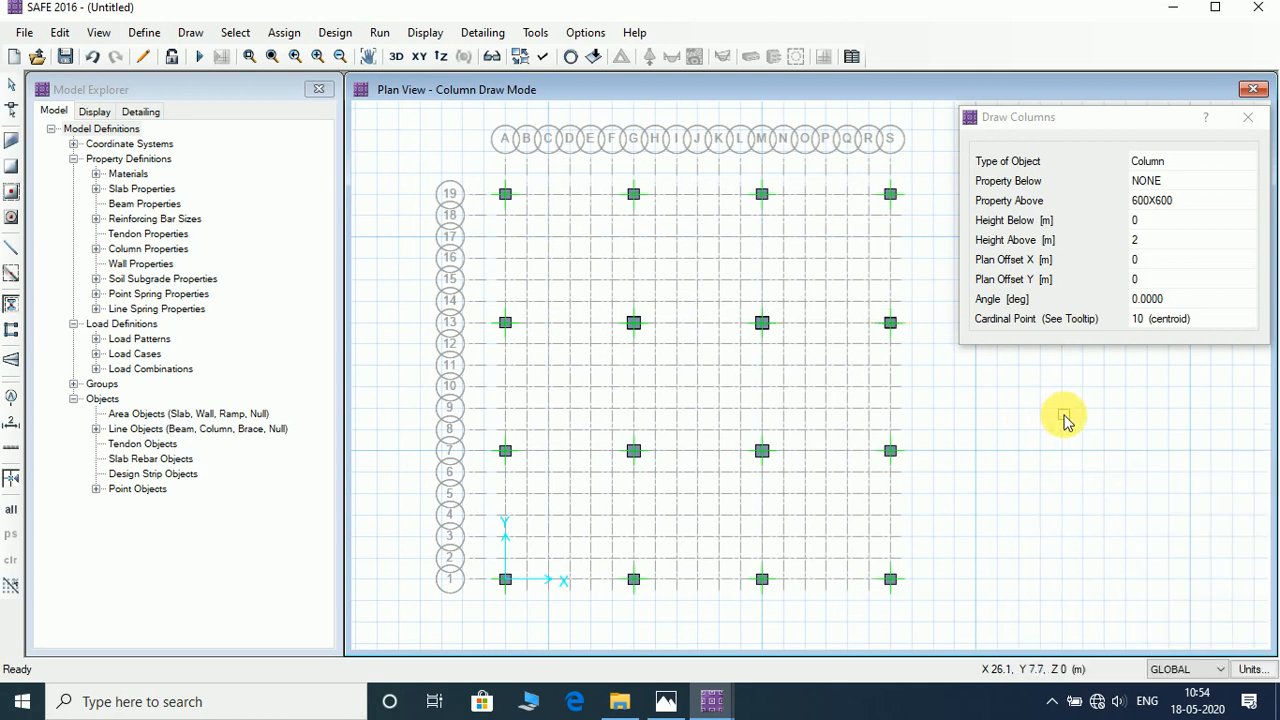
{"action": "key", "text": "Escape"}
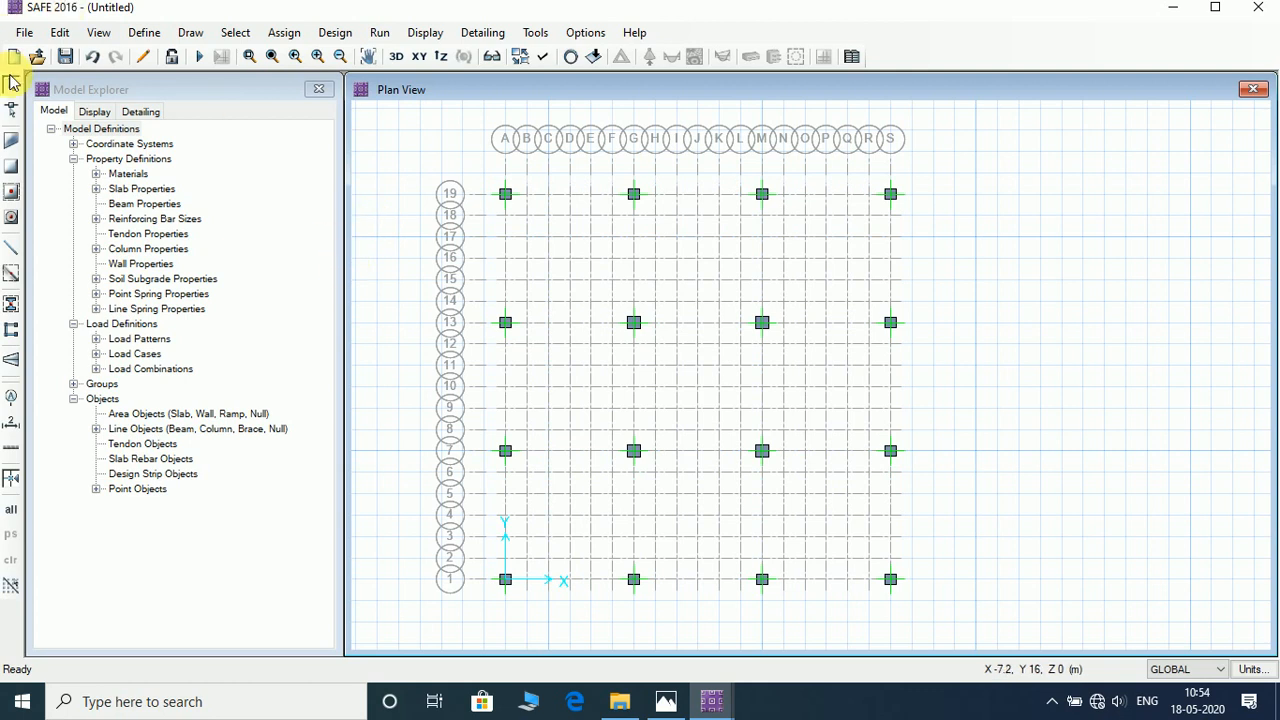
Step: Draw a rectangular slab with property MAT from grid point A19 to grid point S1
{"action": "left_click", "coordinate": [12, 173]}
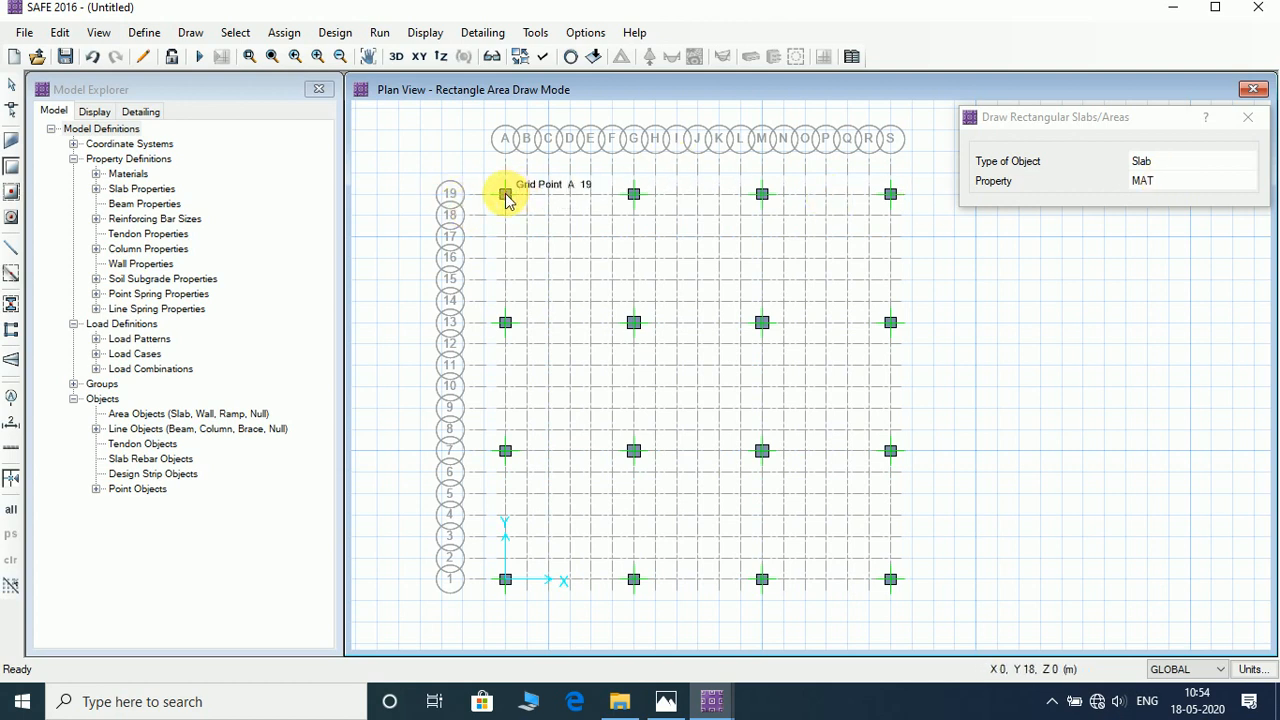
{"action": "left_click_drag", "start_coordinate": [505, 194], "coordinate": [891, 586]}
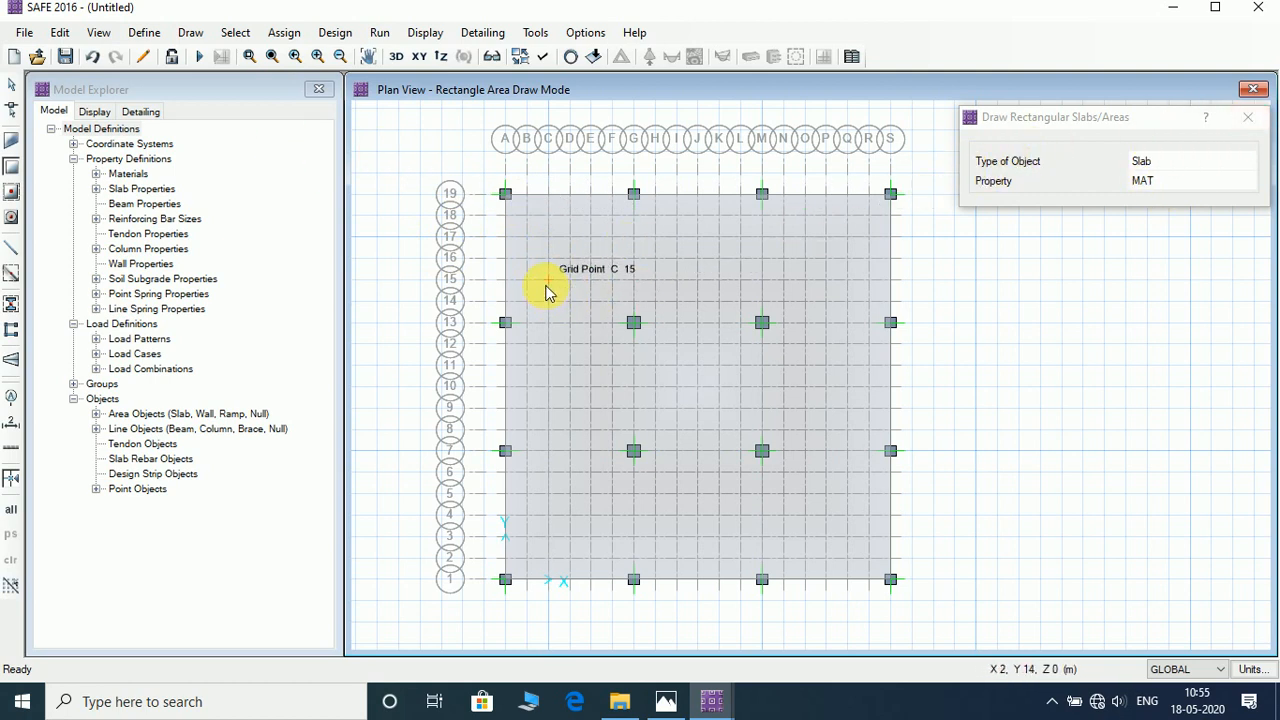
Step: Switch to Photos, examine the slab overhang beyond the corner column in the Footing Size drawing, and return to SAFE
{"action": "left_click", "coordinate": [684, 698]}
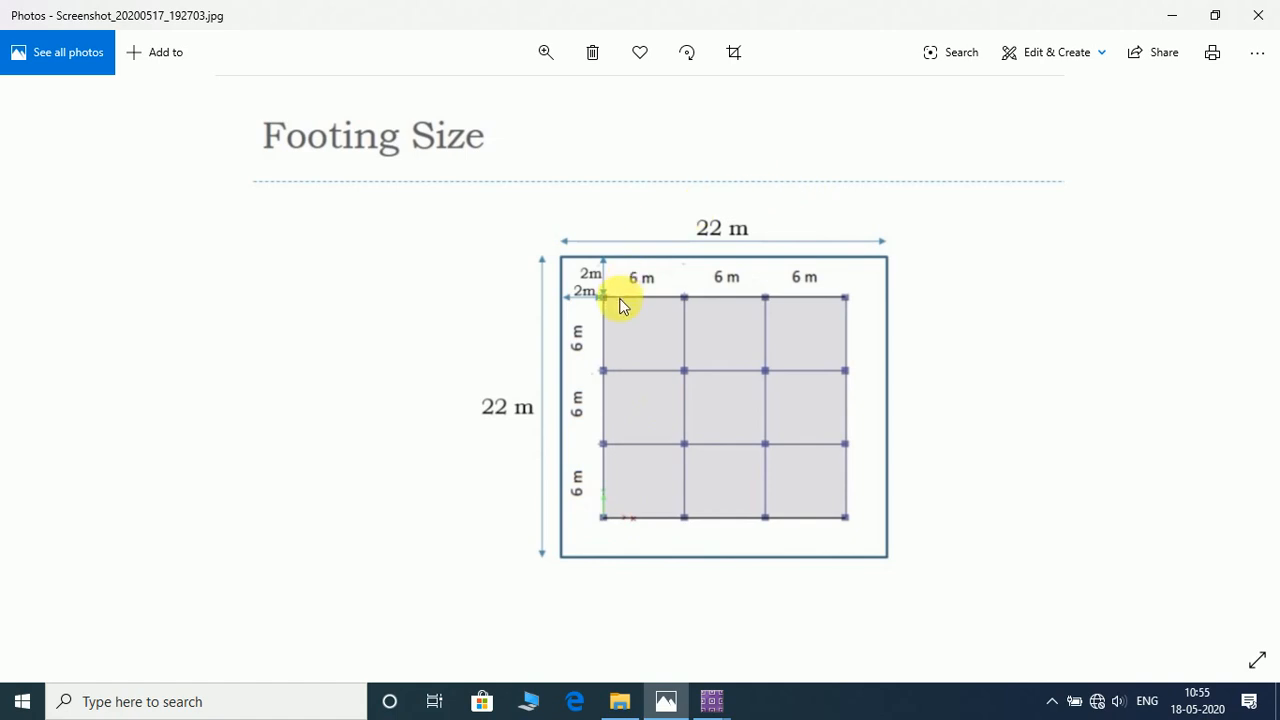
{"action": "key", "text": "Left"}
{"action": "key", "text": "Right"}
{"action": "scroll", "coordinate": [582, 296], "scroll_direction": "up", "scroll_amount": 4}
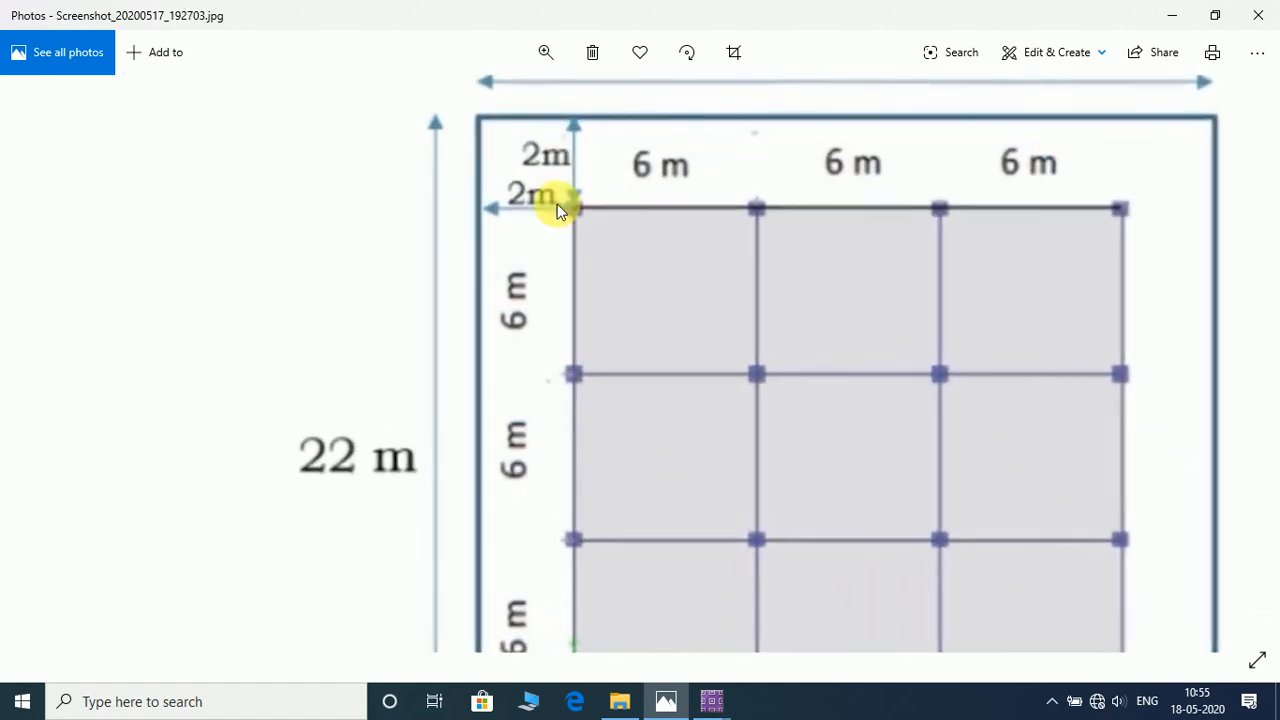
{"action": "scroll", "coordinate": [560, 210], "scroll_direction": "up", "scroll_amount": 2}
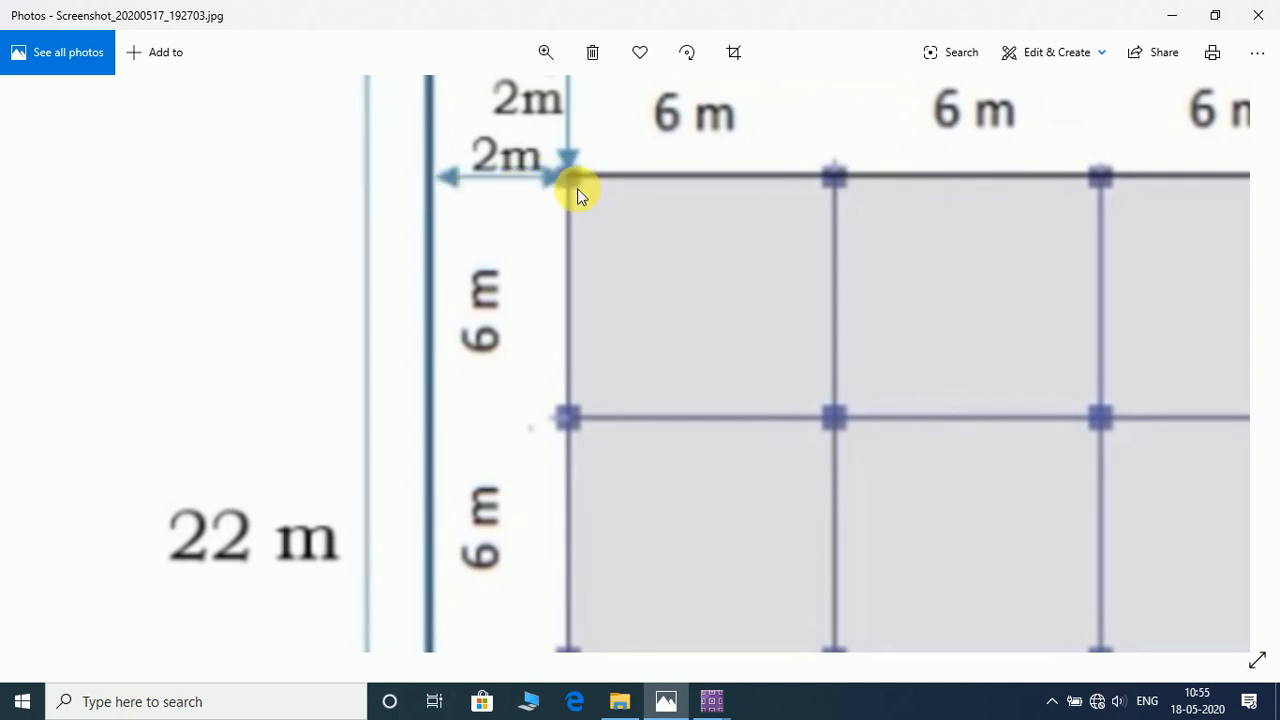
{"action": "scroll", "coordinate": [582, 193], "scroll_direction": "down", "scroll_amount": 6}
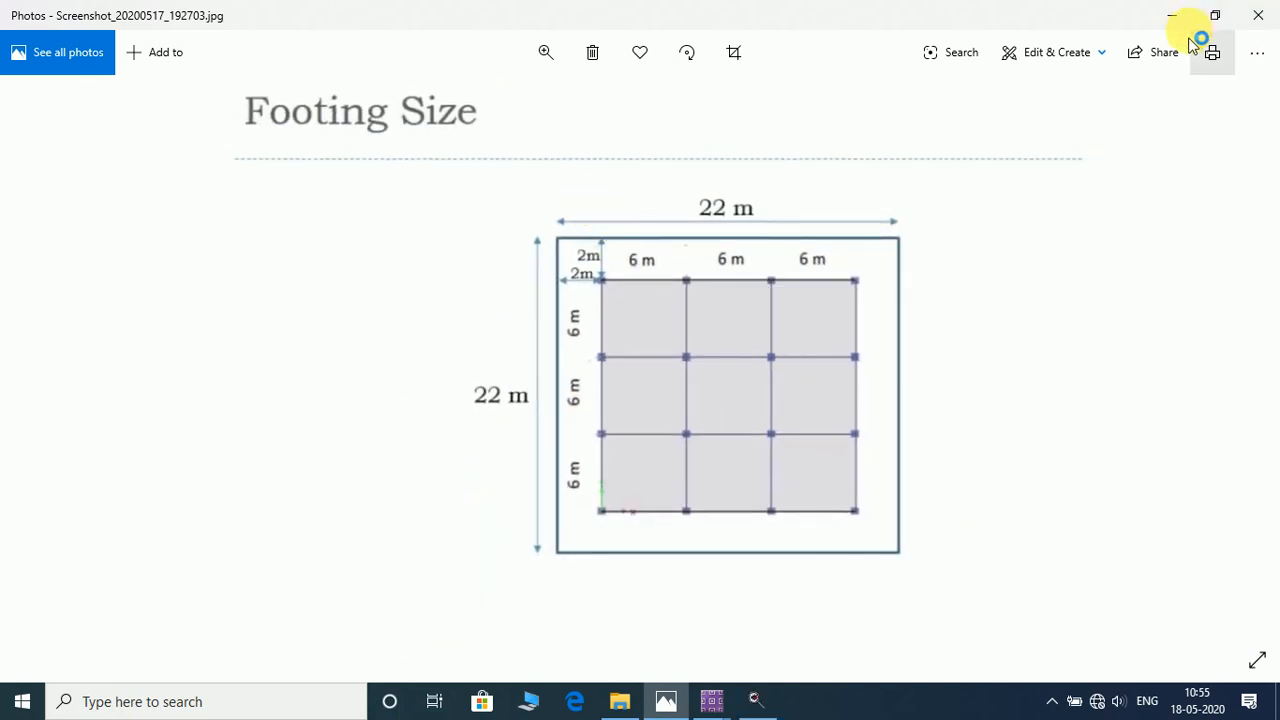
{"action": "left_click", "coordinate": [1172, 16]}
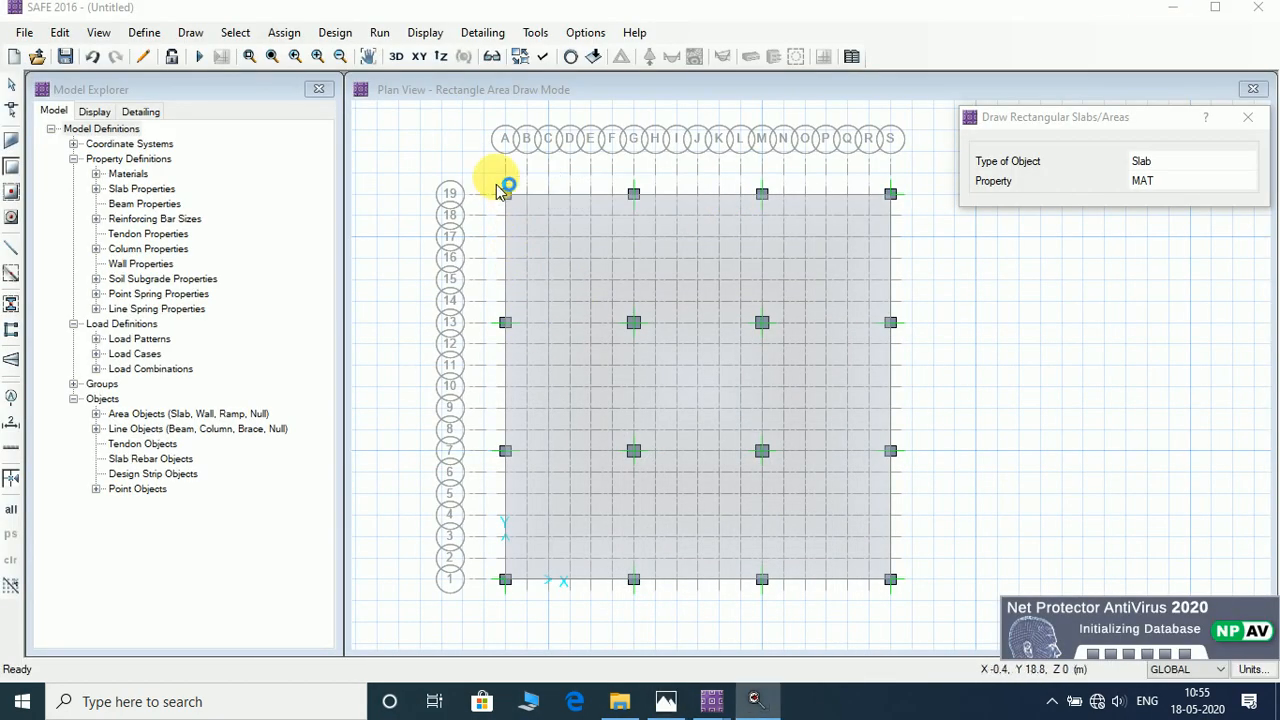
Step: Leave slab drawing, select the MAT slab and expand its area outward with an offset of 2250 mm
{"action": "scroll", "coordinate": [517, 223], "scroll_direction": "up", "scroll_amount": 3}
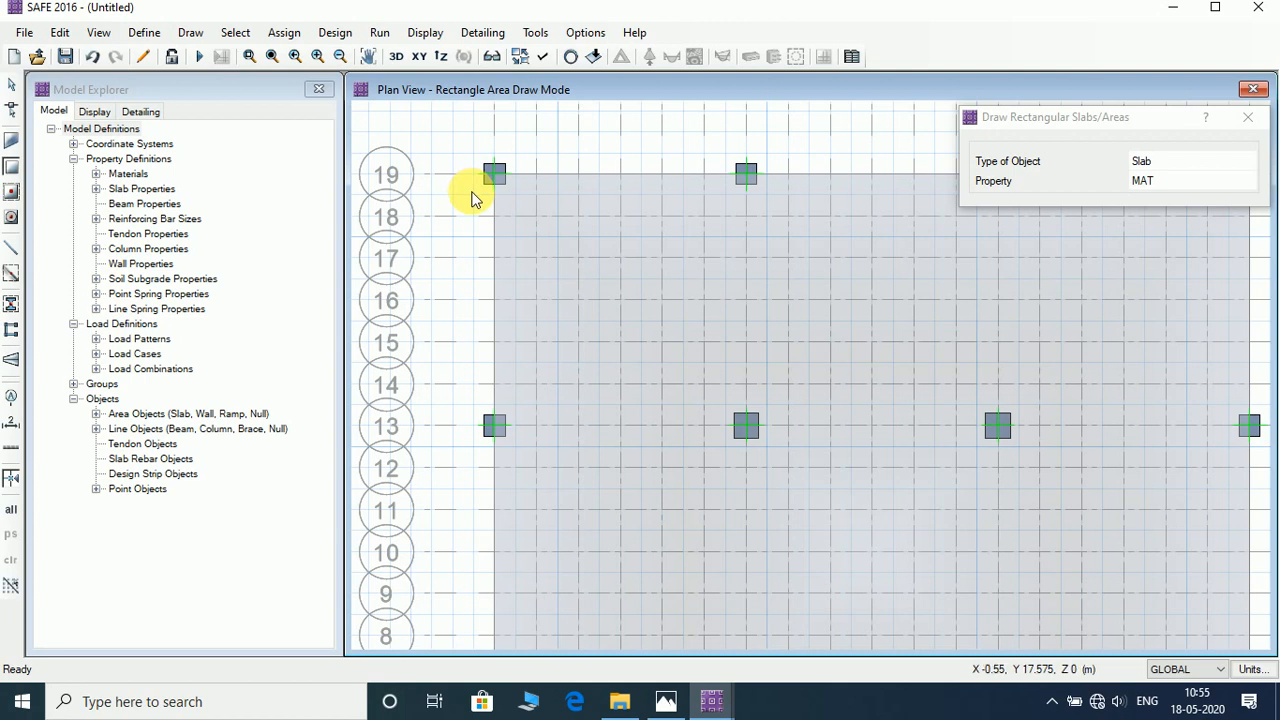
{"action": "key", "text": "Escape"}
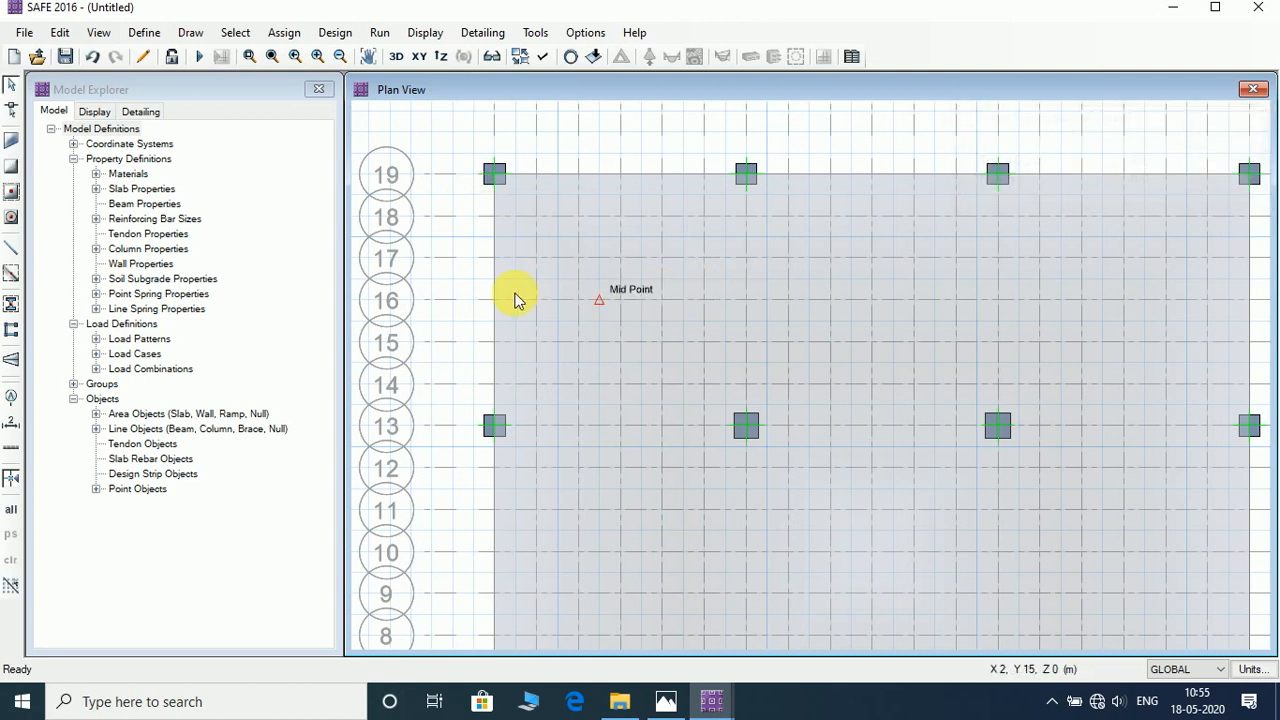
{"action": "left_click", "coordinate": [594, 305]}
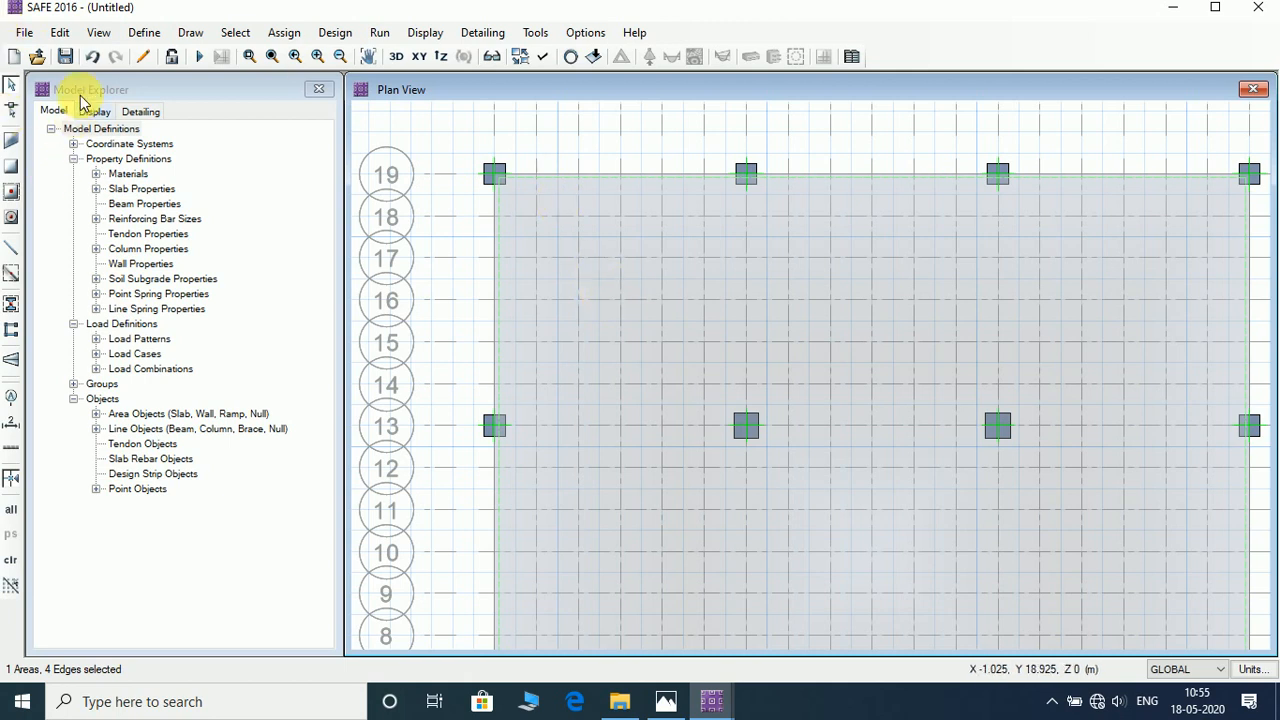
{"action": "left_click", "coordinate": [60, 33]}
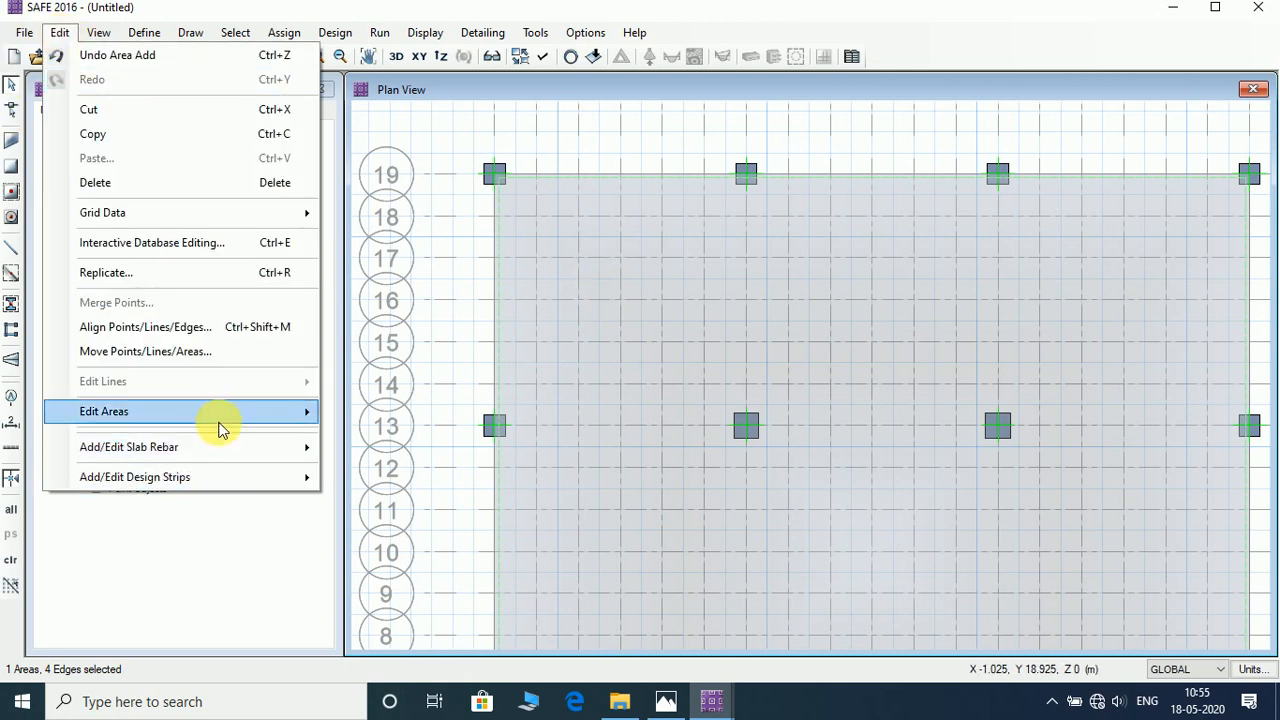
{"action": "mouse_move", "coordinate": [218, 420]}
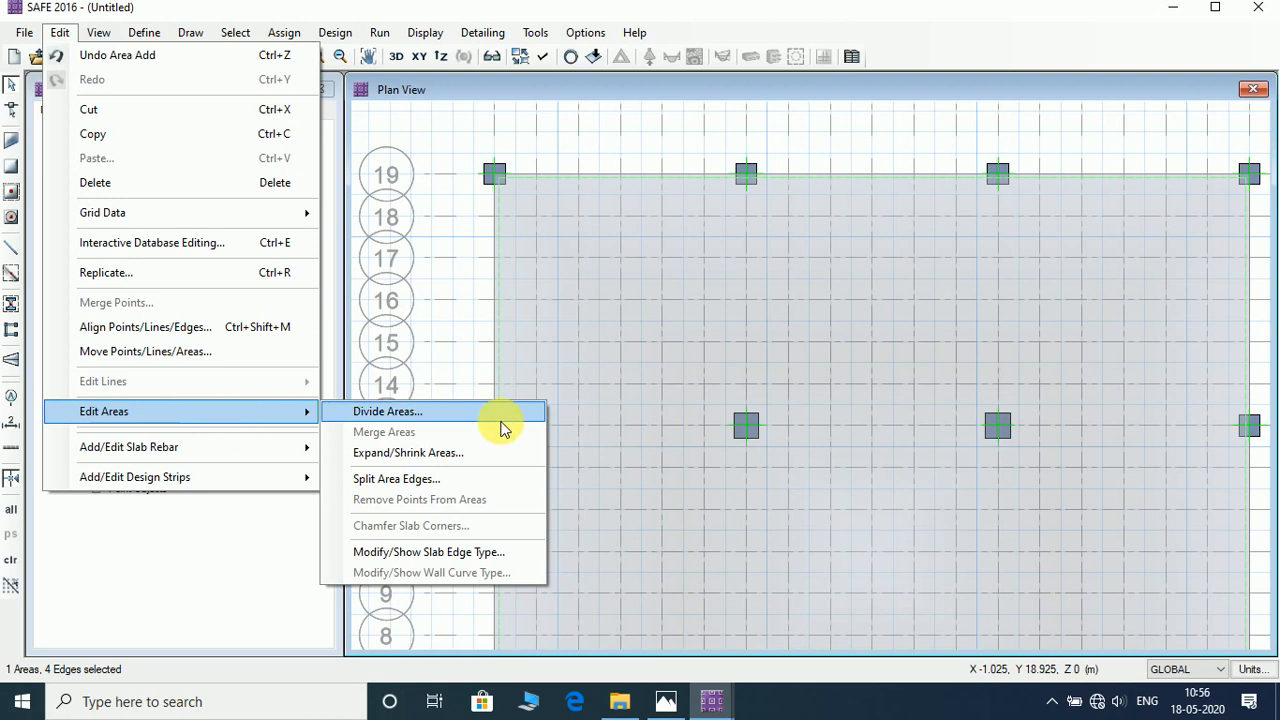
{"action": "left_click", "coordinate": [494, 460]}
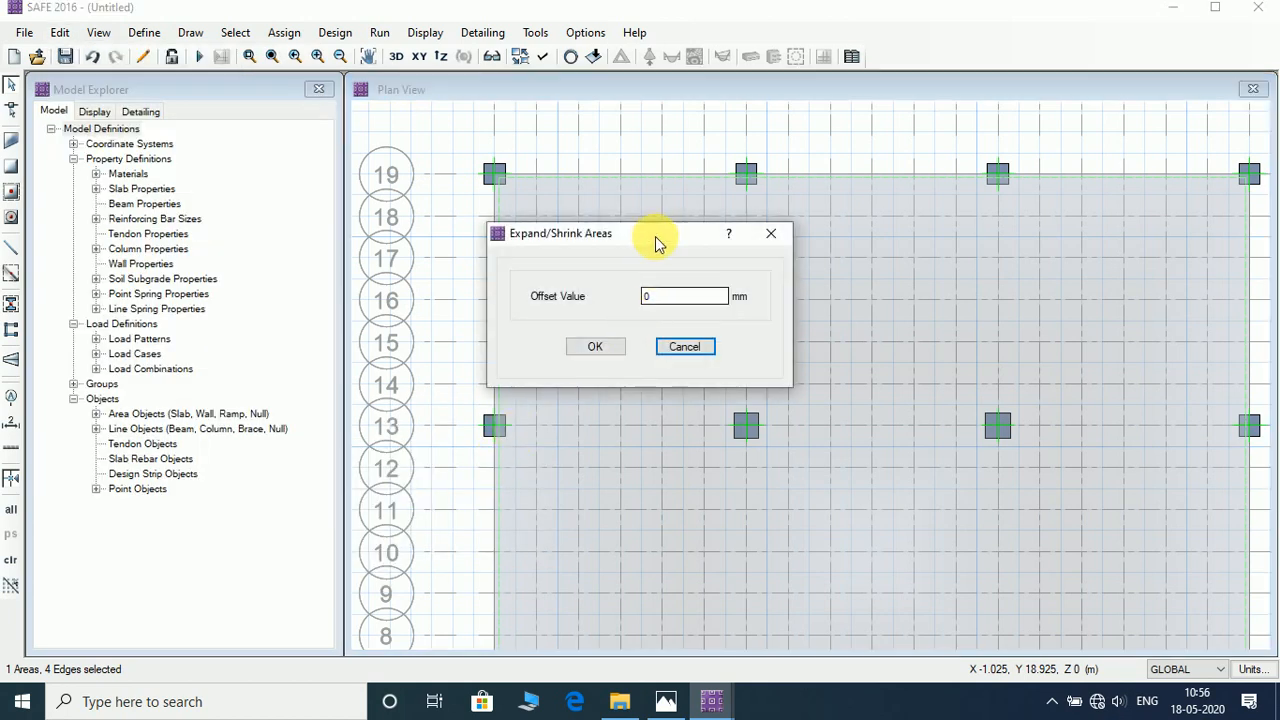
{"action": "left_click_drag", "start_coordinate": [654, 240], "coordinate": [1029, 186]}
{"action": "double_click", "coordinate": [1048, 249]}
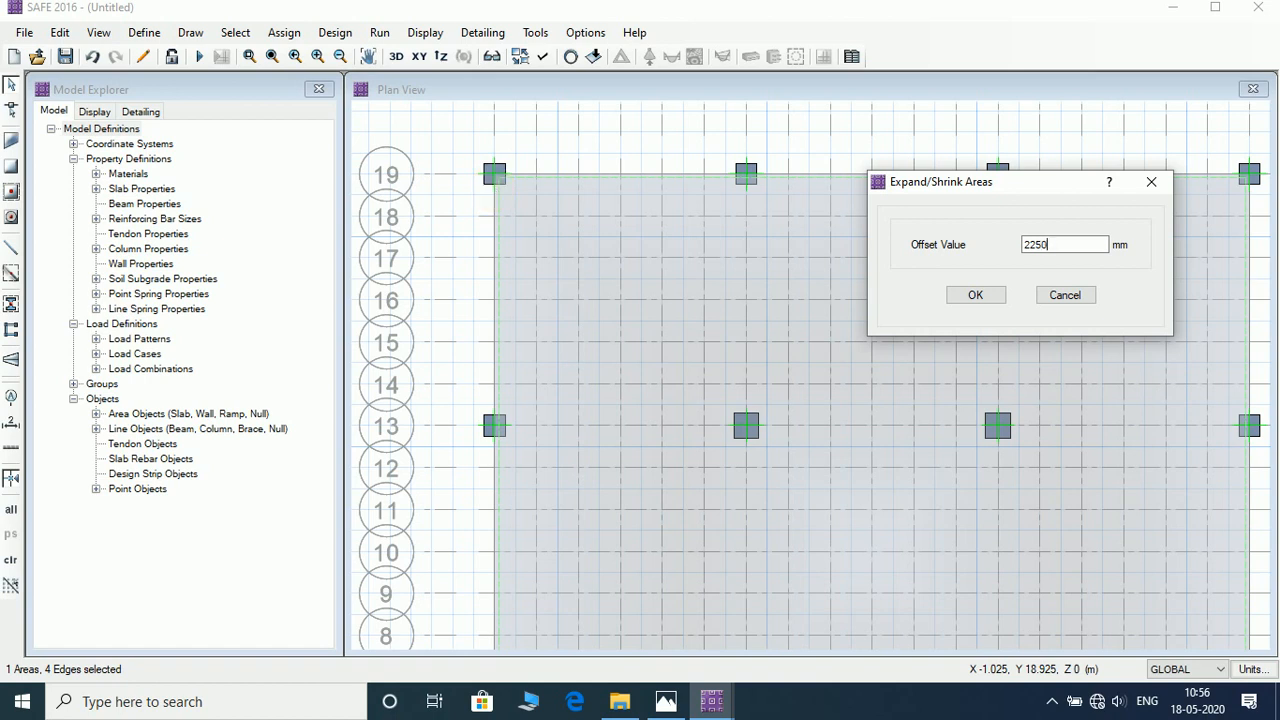
{"action": "left_click", "coordinate": [975, 296]}
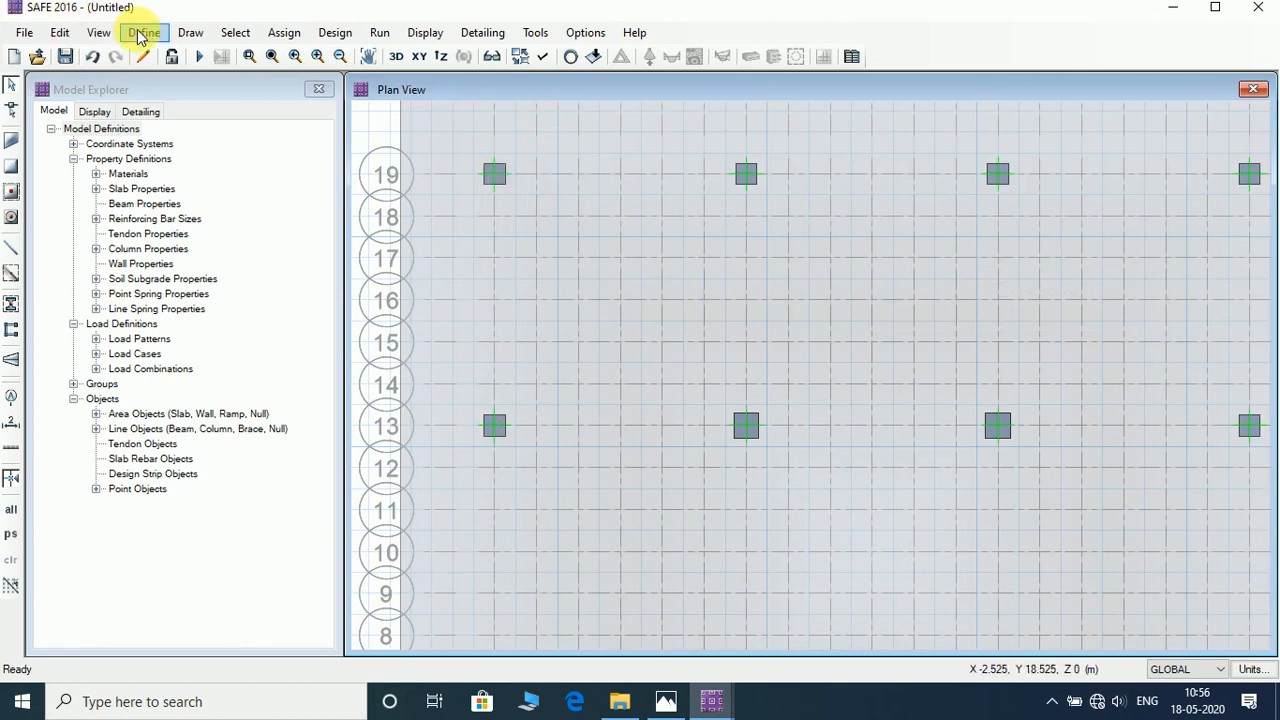
Step: Measure the slab's overhang from grid point A19 to its outer edge with a dimension line, and cancel the line
{"action": "left_click", "coordinate": [190, 32]}
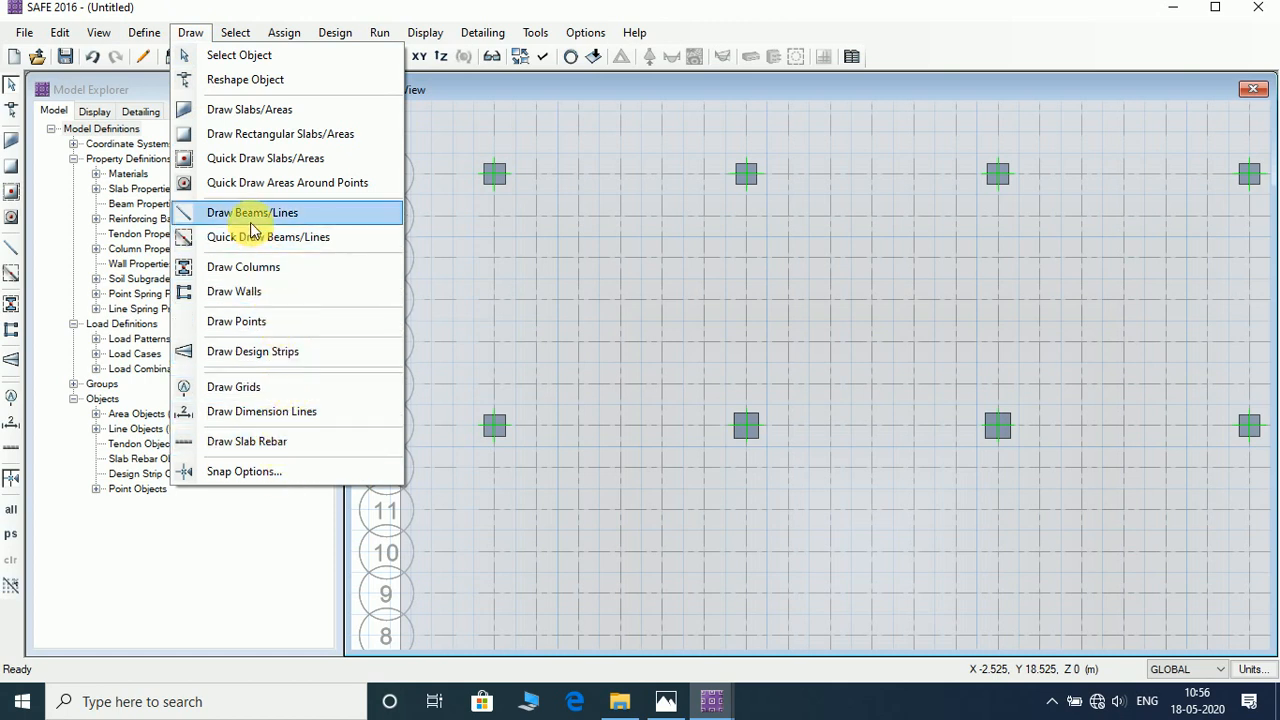
{"action": "left_click", "coordinate": [329, 417]}
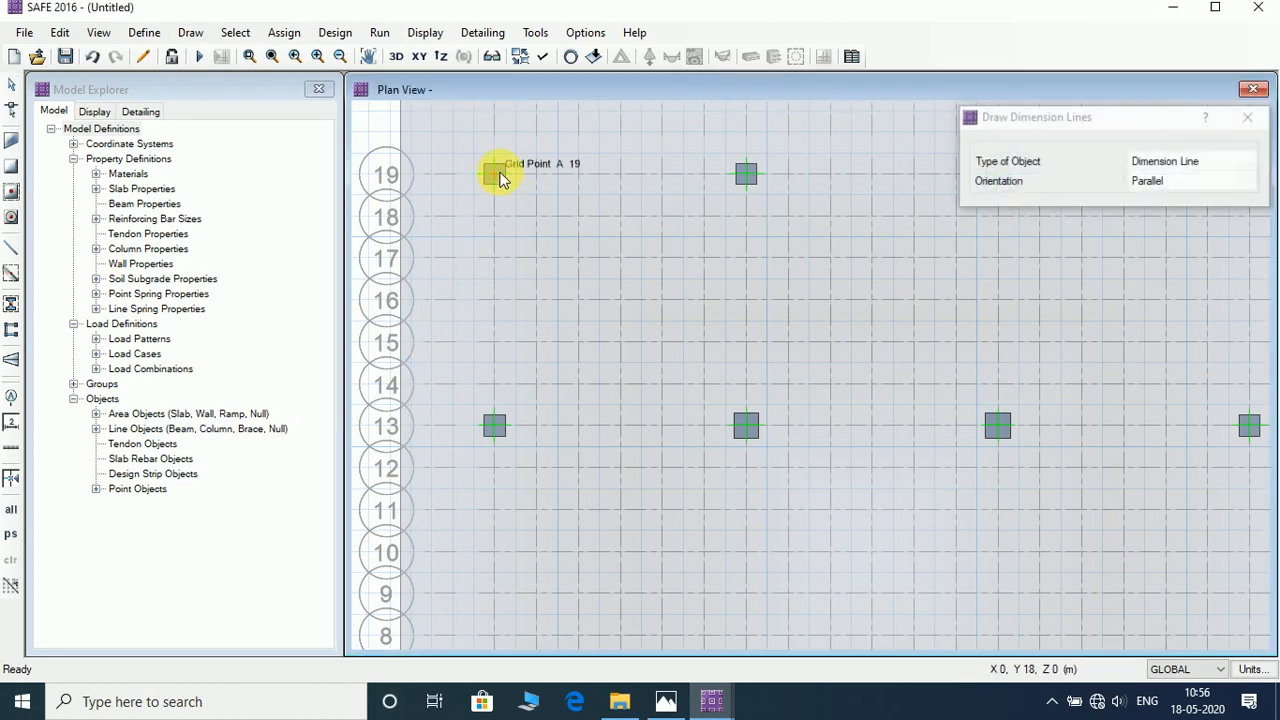
{"action": "left_click", "coordinate": [494, 174]}
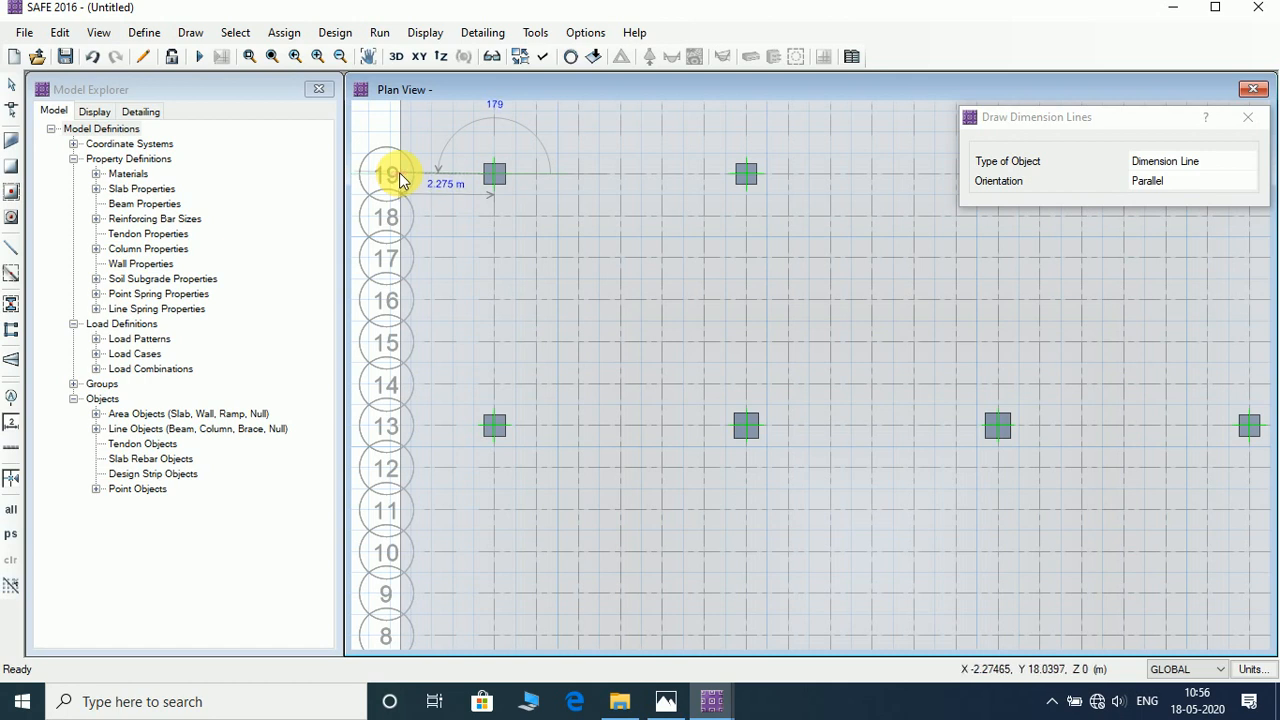
{"action": "scroll", "coordinate": [399, 176], "scroll_direction": "up", "scroll_amount": 2}
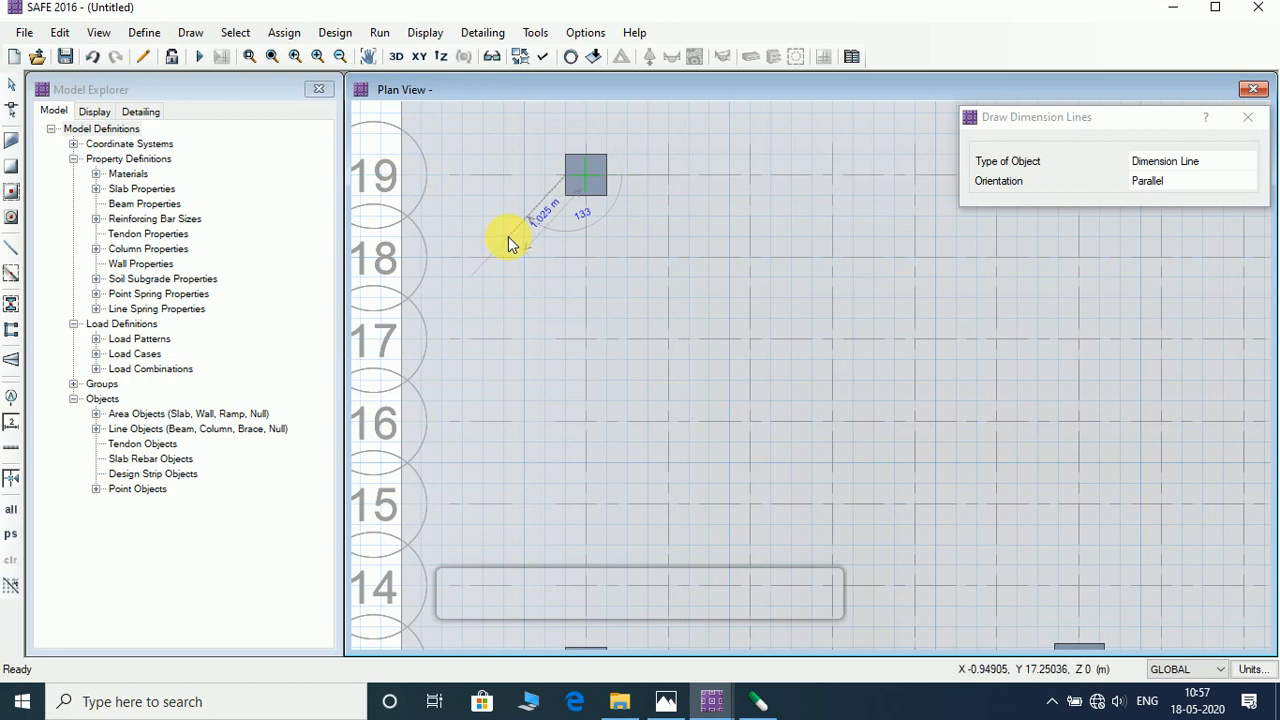
{"action": "key", "text": "Escape"}
{"action": "key", "text": "Escape"}
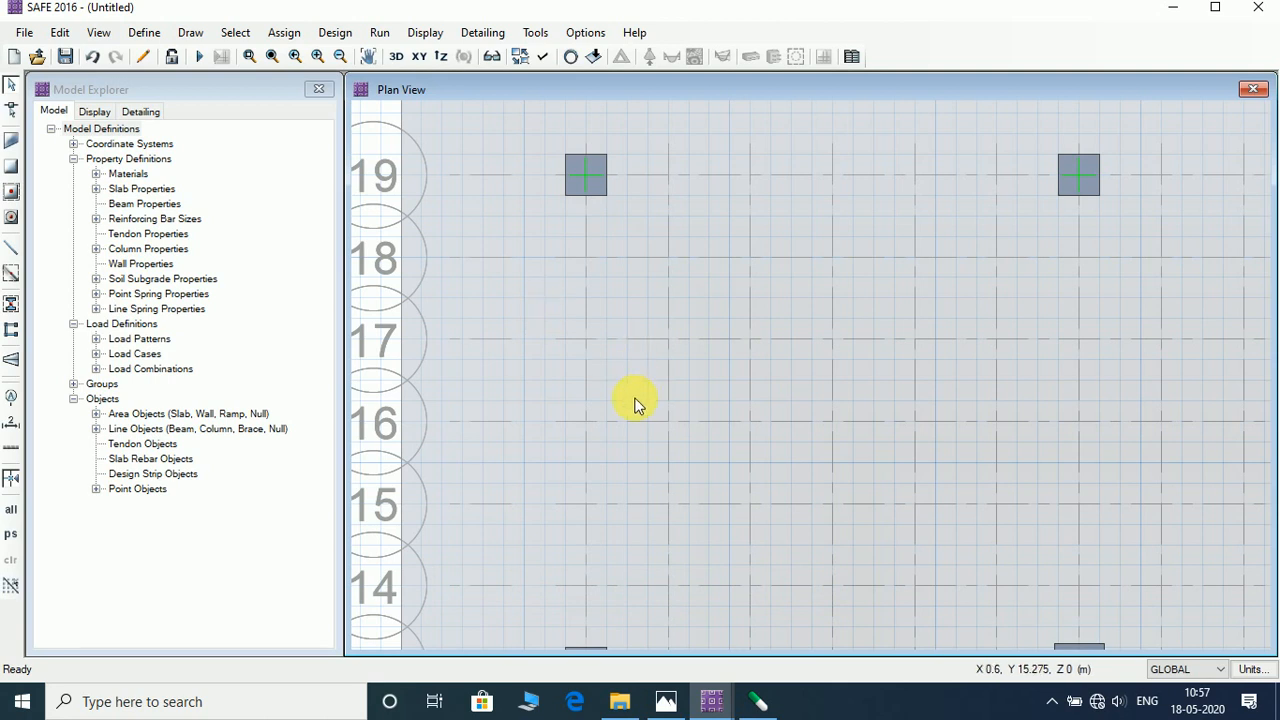
Step: Select the expanded slab and assign it the slab property MAT
{"action": "scroll", "coordinate": [636, 403], "scroll_direction": "down", "scroll_amount": 2}
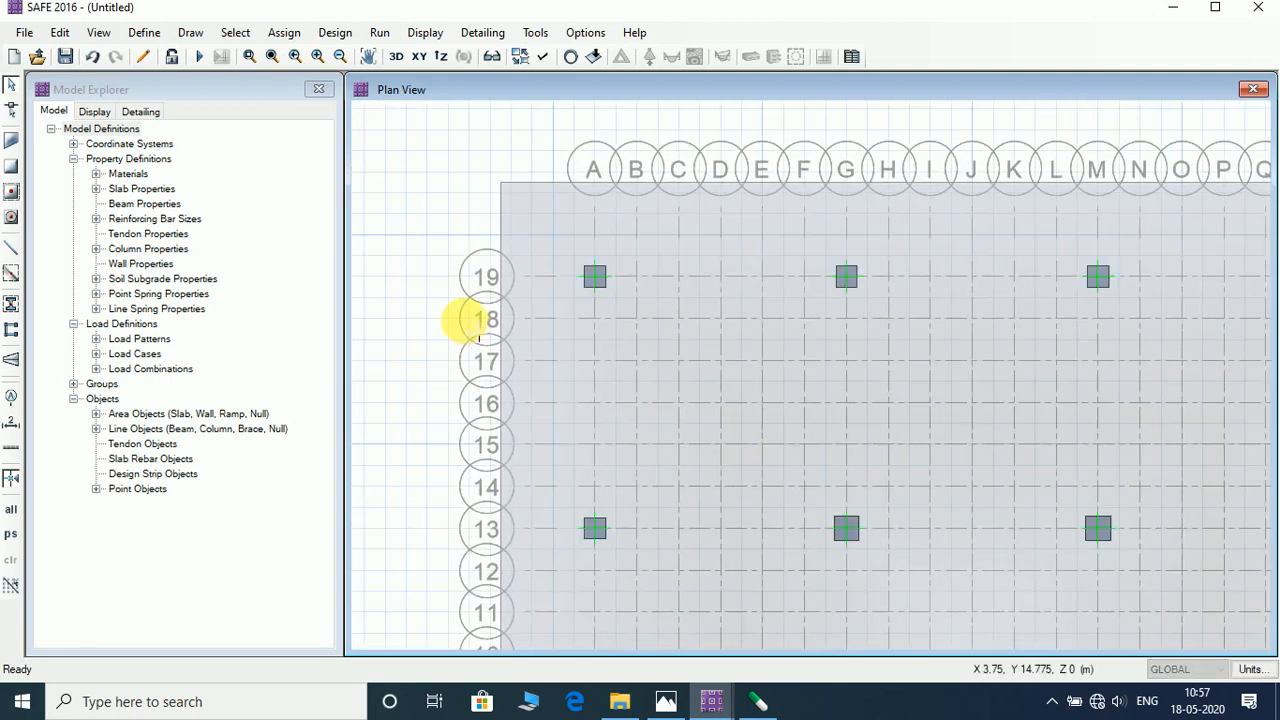
{"action": "scroll", "coordinate": [577, 300], "scroll_direction": "down", "scroll_amount": 3}
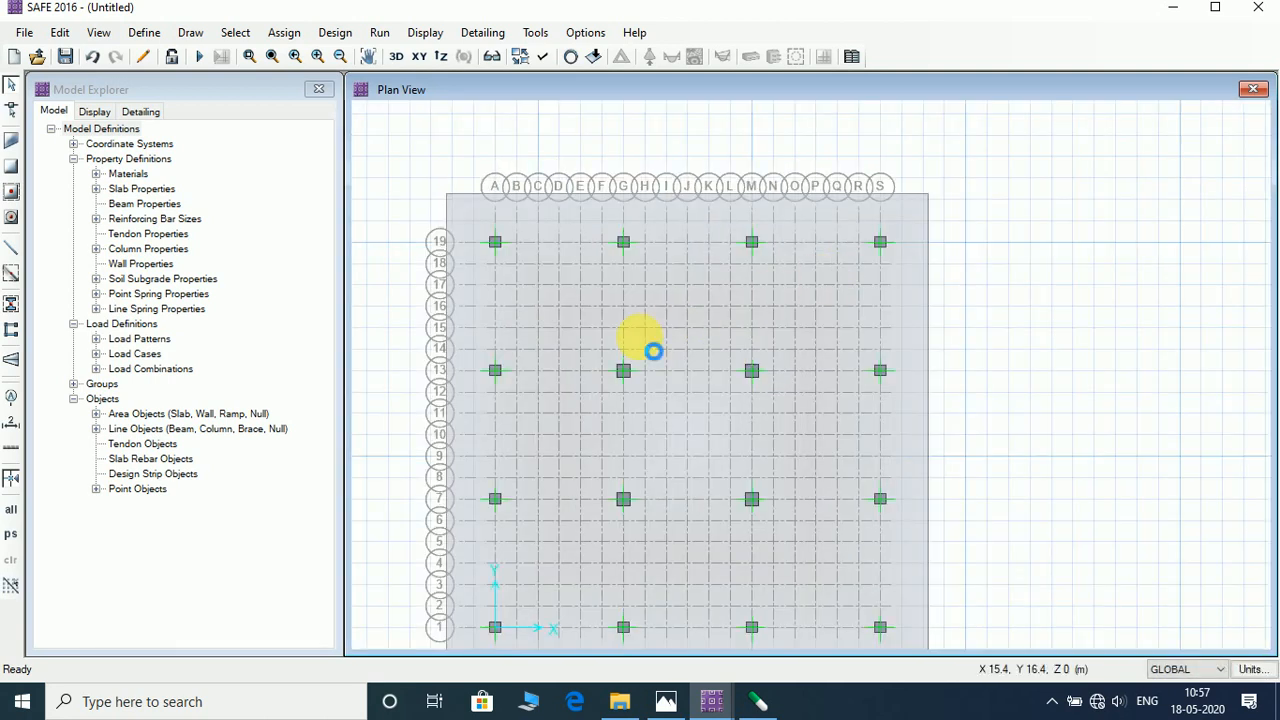
{"action": "middle_click_drag", "start_coordinate": [663, 314], "coordinate": [714, 263]}
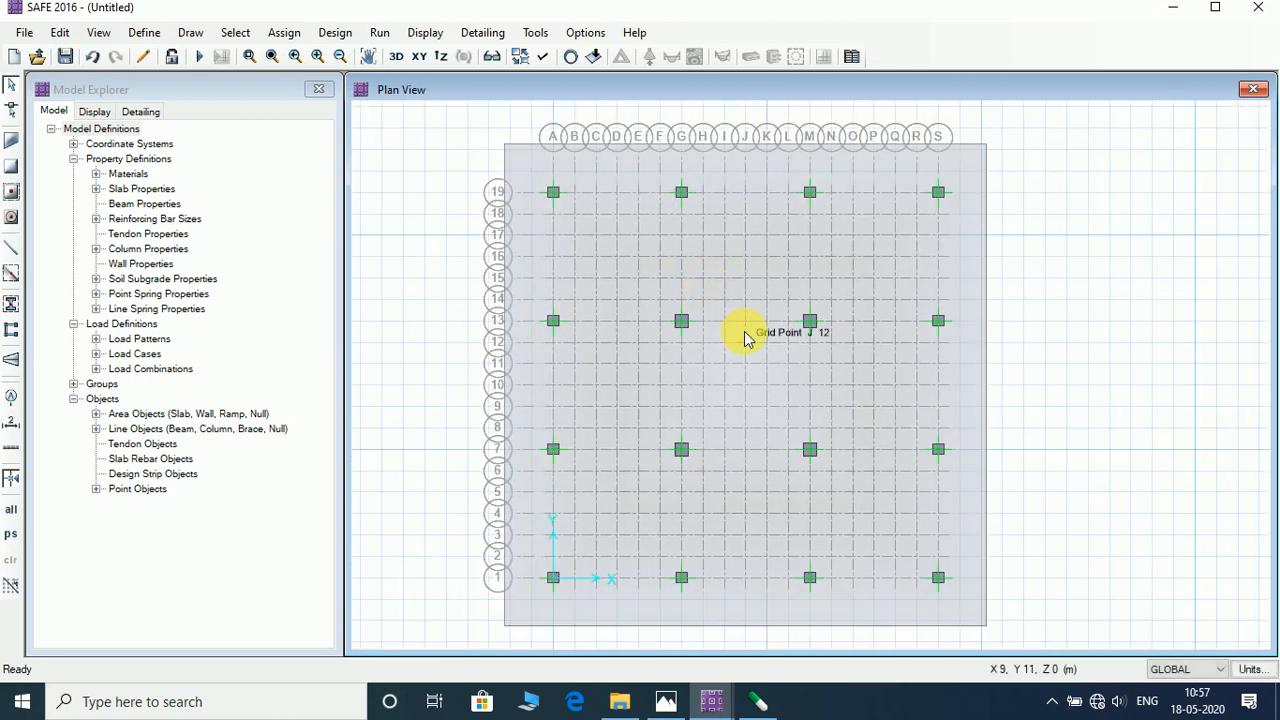
{"action": "left_click", "coordinate": [529, 171]}
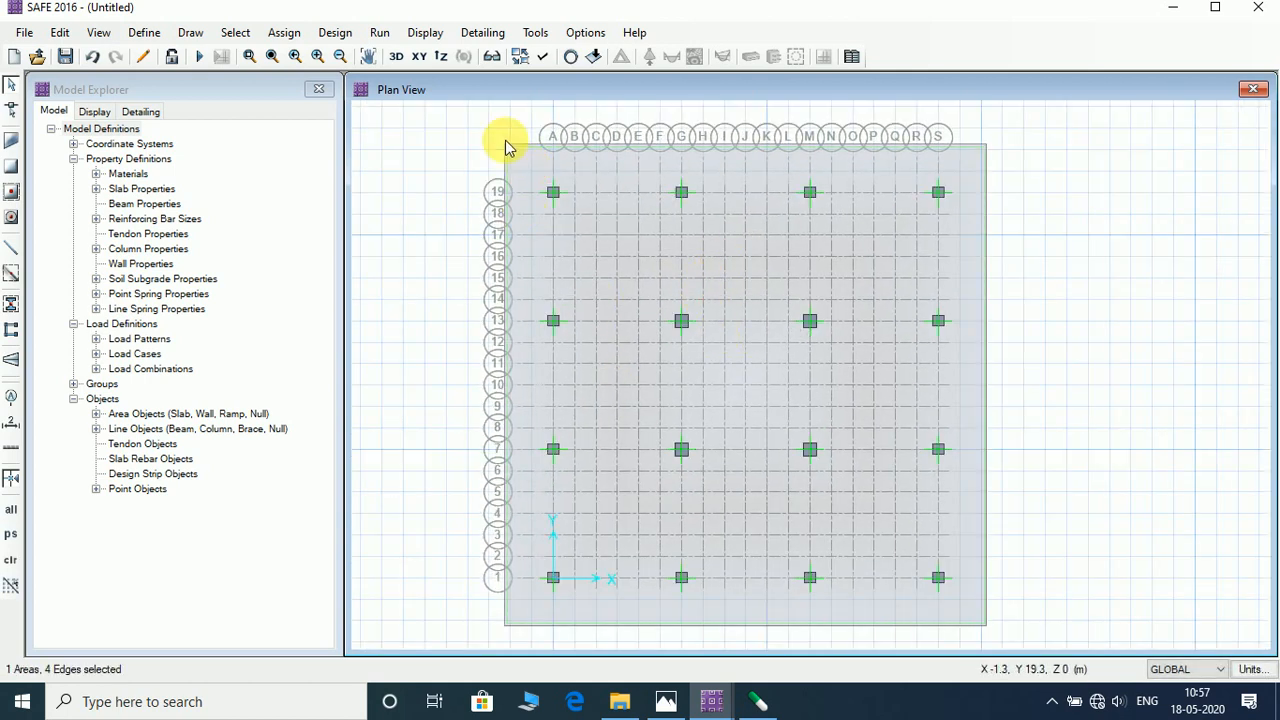
{"action": "left_click", "coordinate": [284, 32]}
{"action": "mouse_move", "coordinate": [316, 62]}
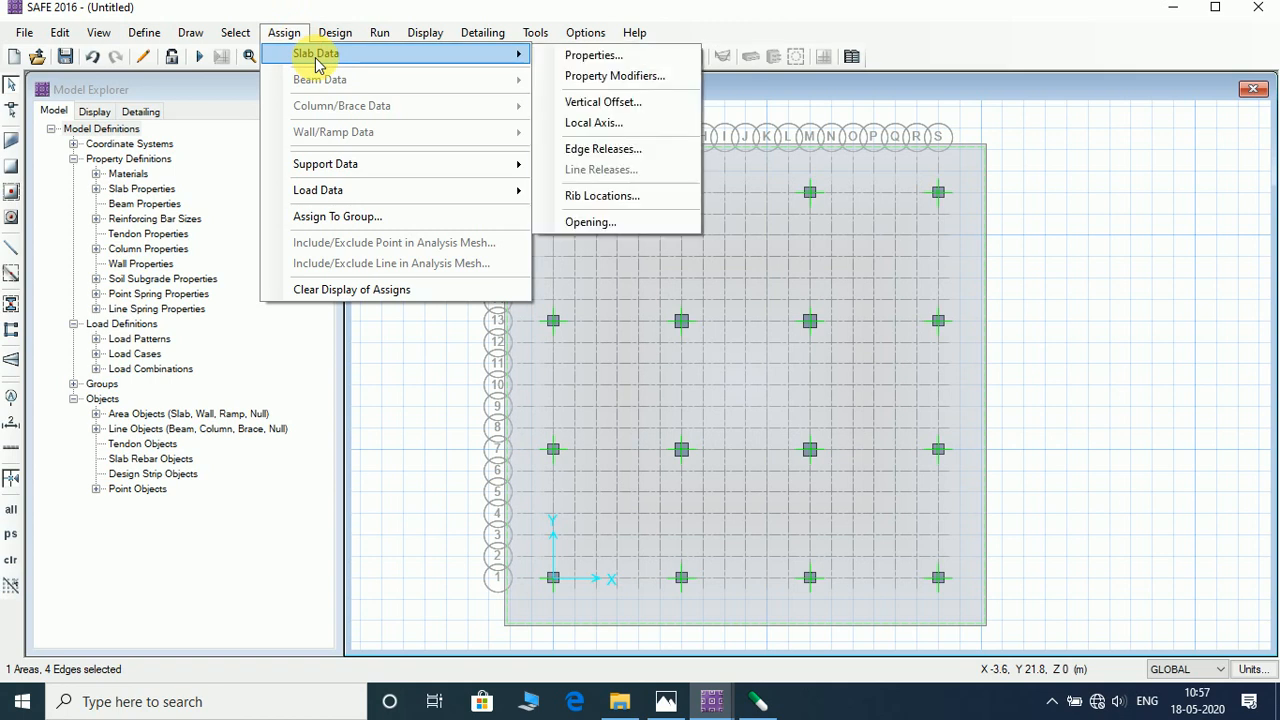
{"action": "left_click", "coordinate": [284, 32]}
{"action": "left_click", "coordinate": [284, 34]}
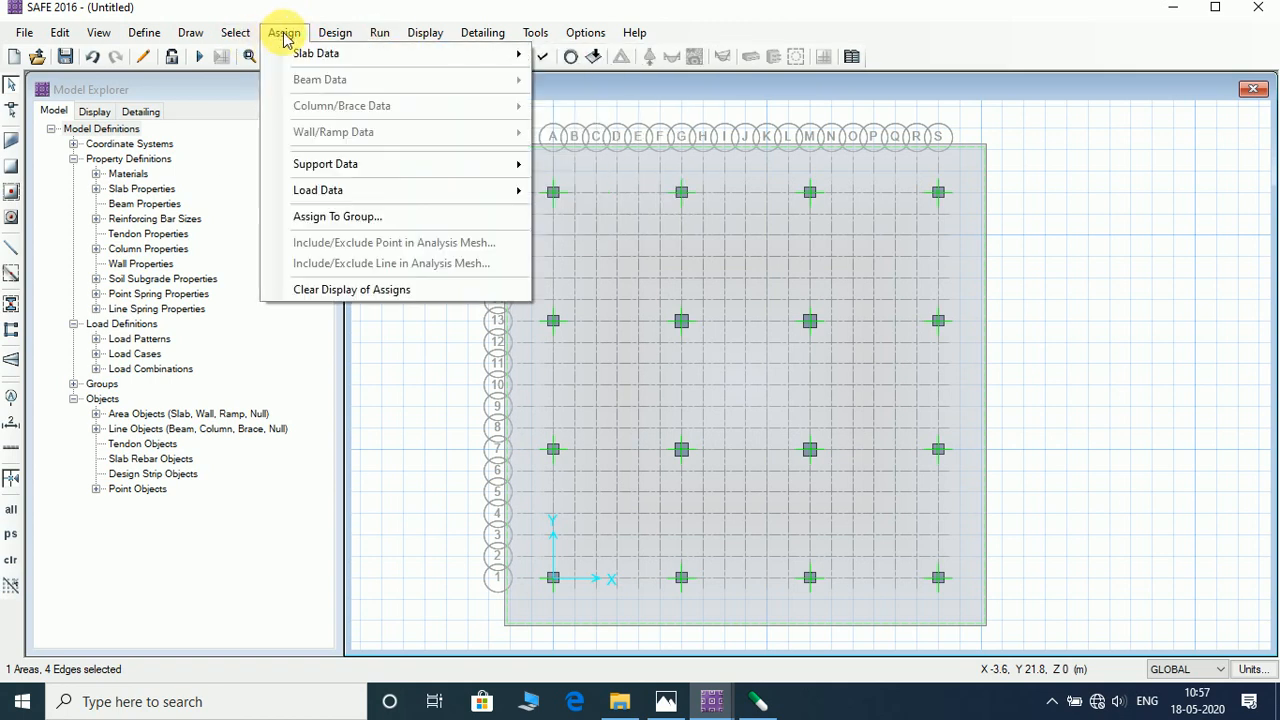
{"action": "mouse_move", "coordinate": [370, 62]}
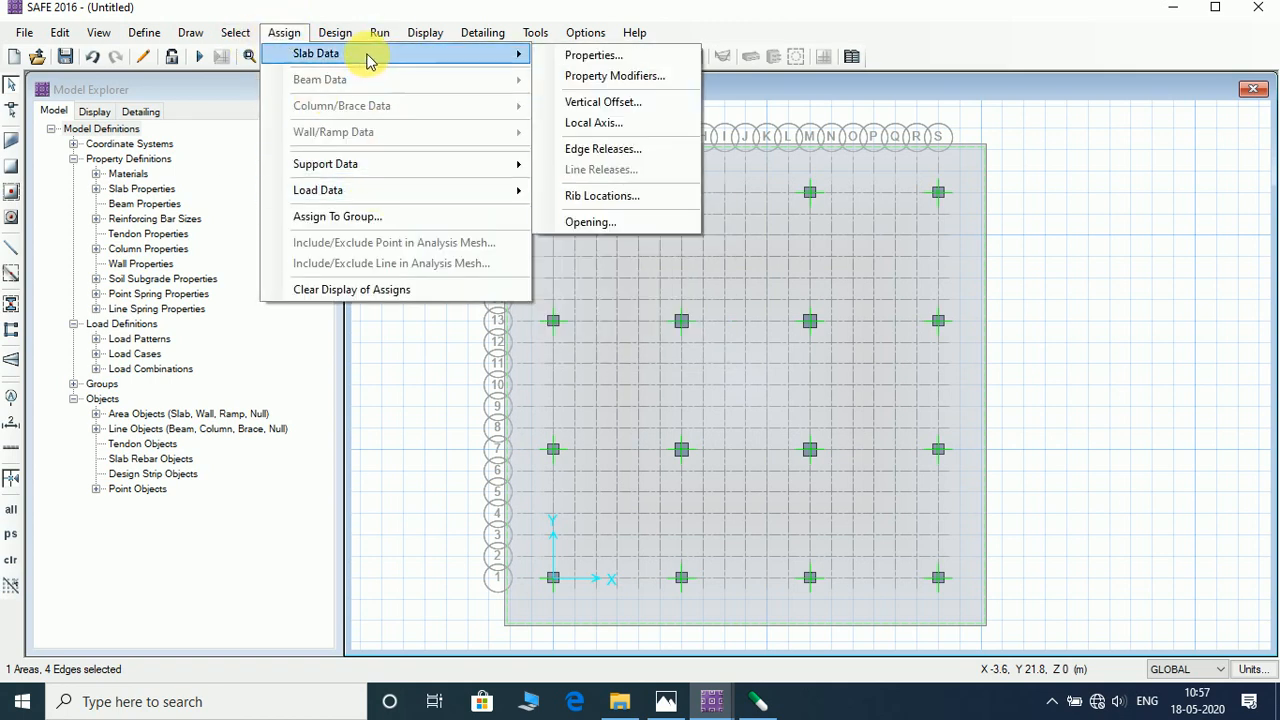
{"action": "left_click", "coordinate": [572, 57]}
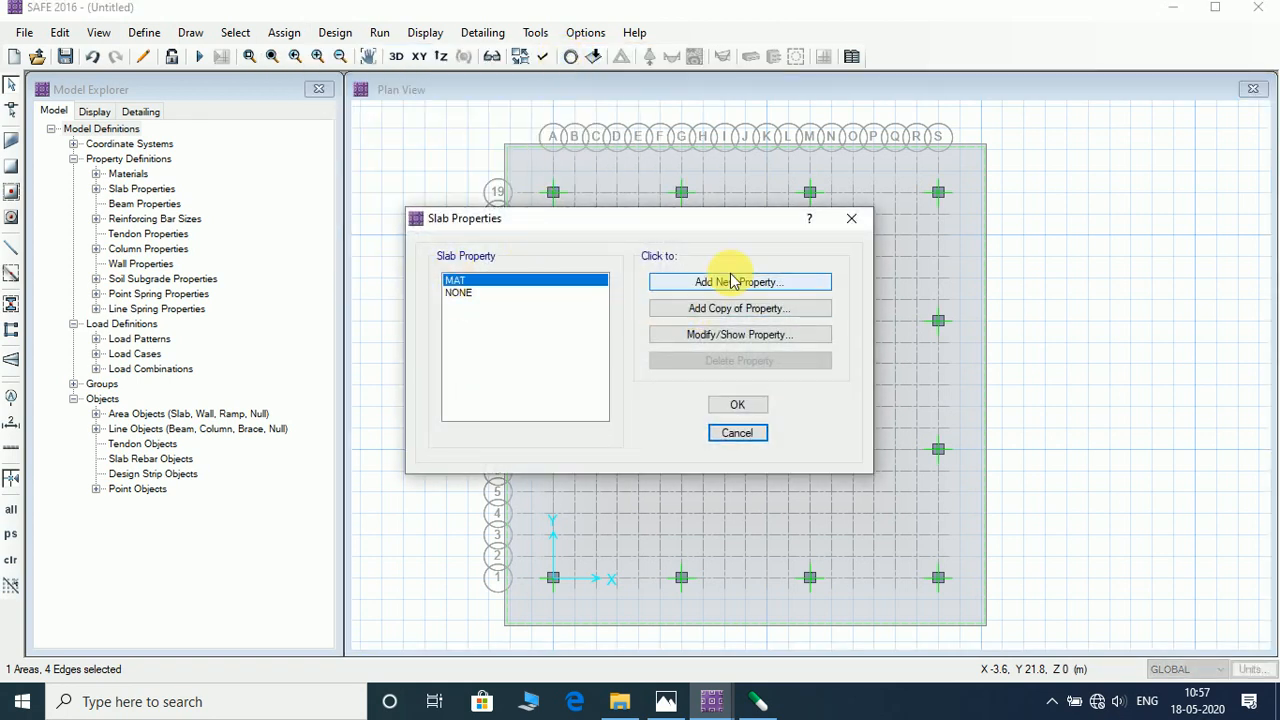
{"action": "left_click", "coordinate": [731, 404]}
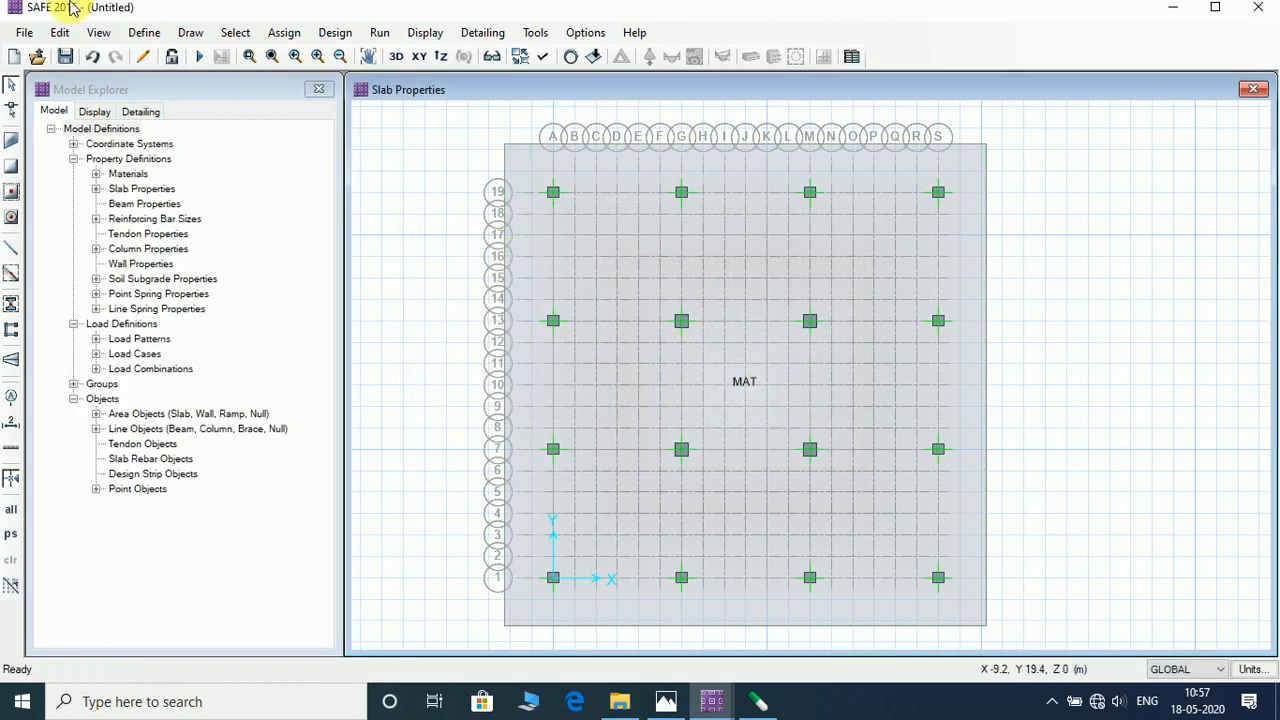
Step: Reselect the mat slab and assign it the soil subgrade property SOIL
{"action": "left_click", "coordinate": [527, 180]}
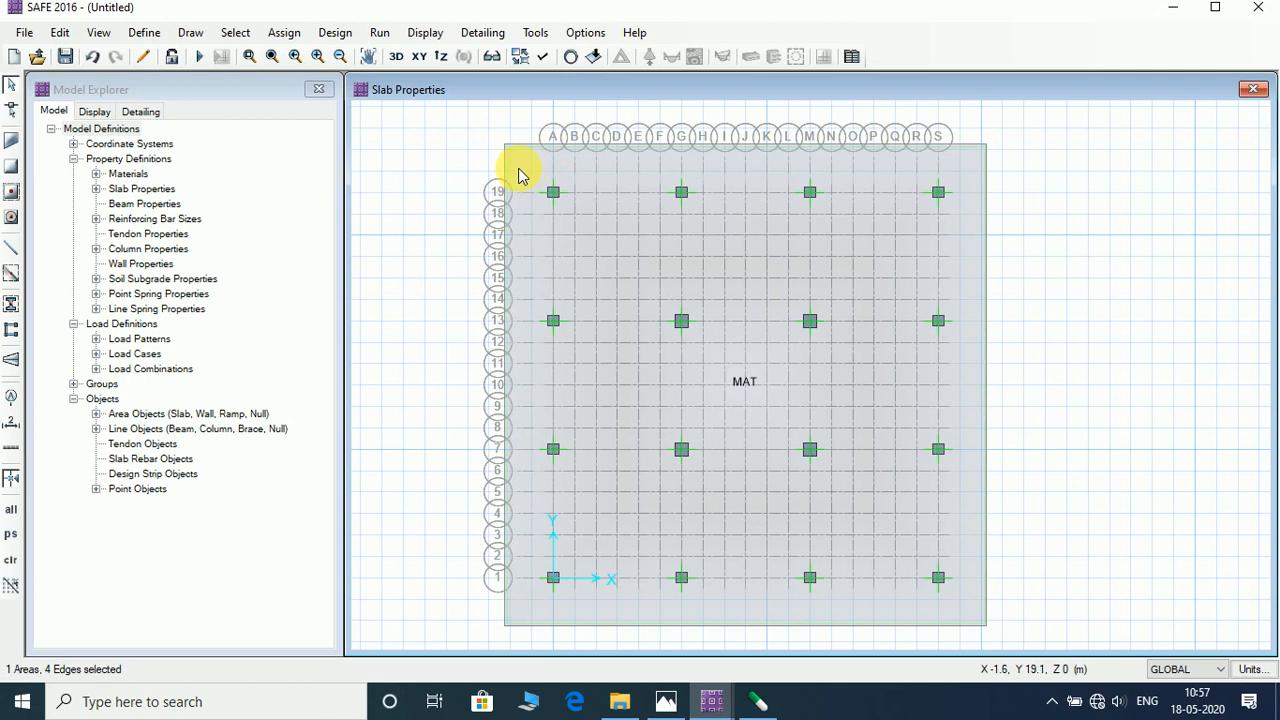
{"action": "left_click", "coordinate": [281, 33]}
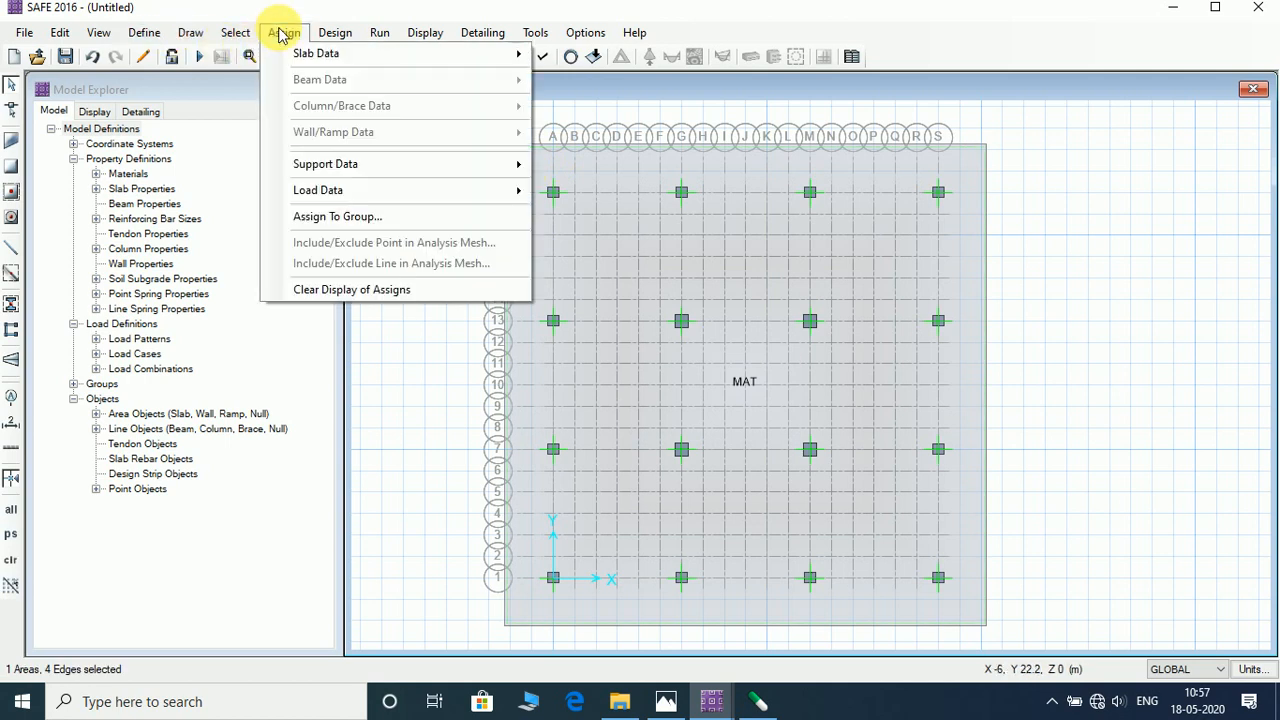
{"action": "mouse_move", "coordinate": [362, 168]}
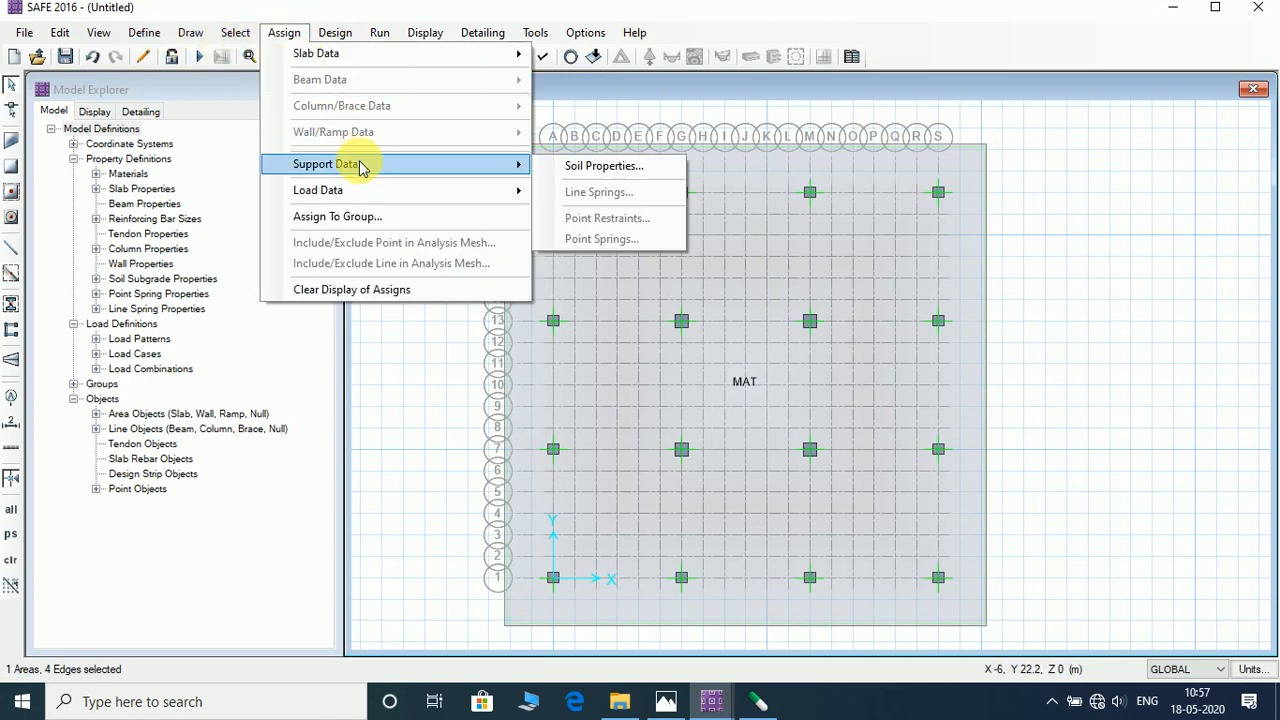
{"action": "left_click", "coordinate": [600, 166]}
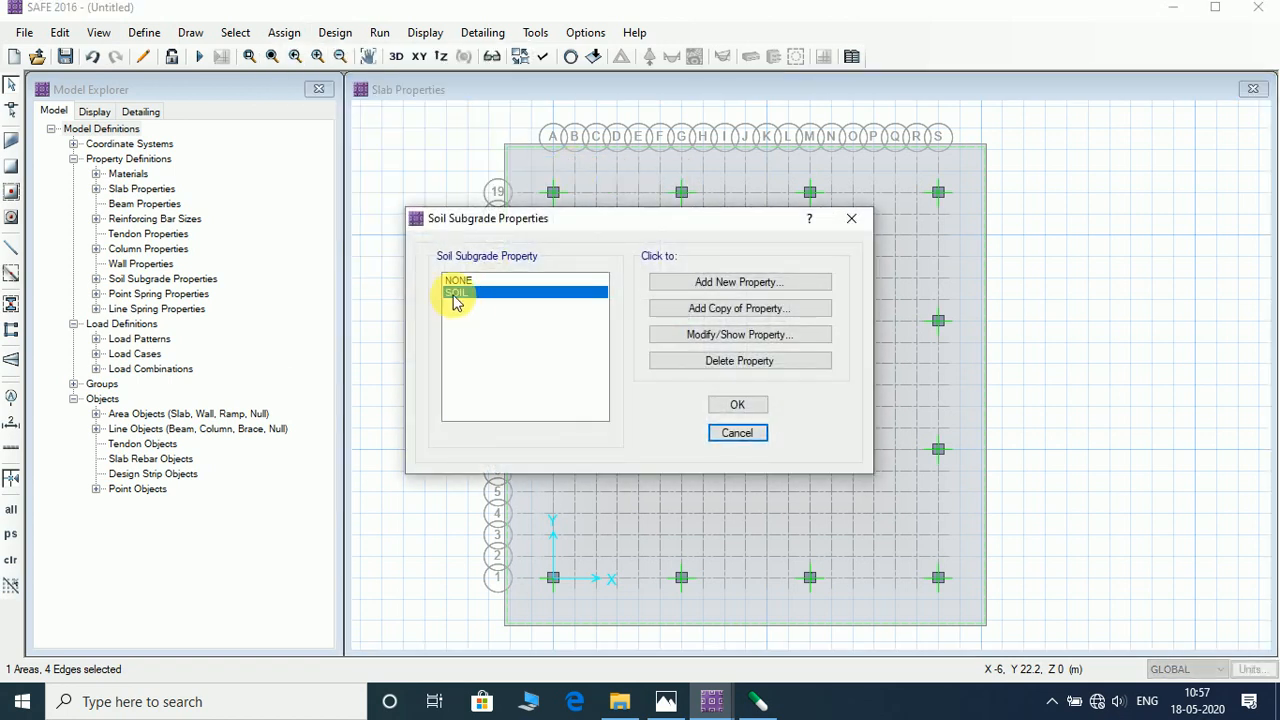
{"action": "left_click", "coordinate": [726, 404]}
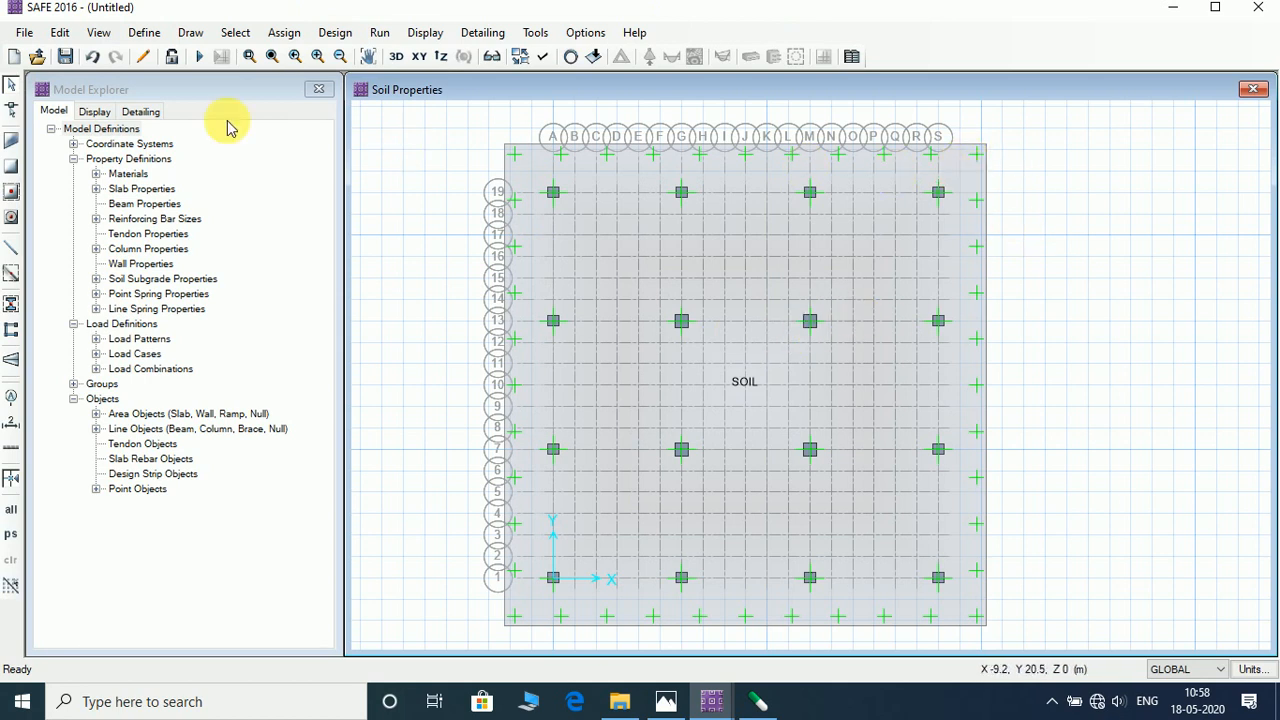
Step: Open the mat slab's object information and review its assignments, geometry, loads and design settings
{"action": "right_click", "coordinate": [526, 172]}
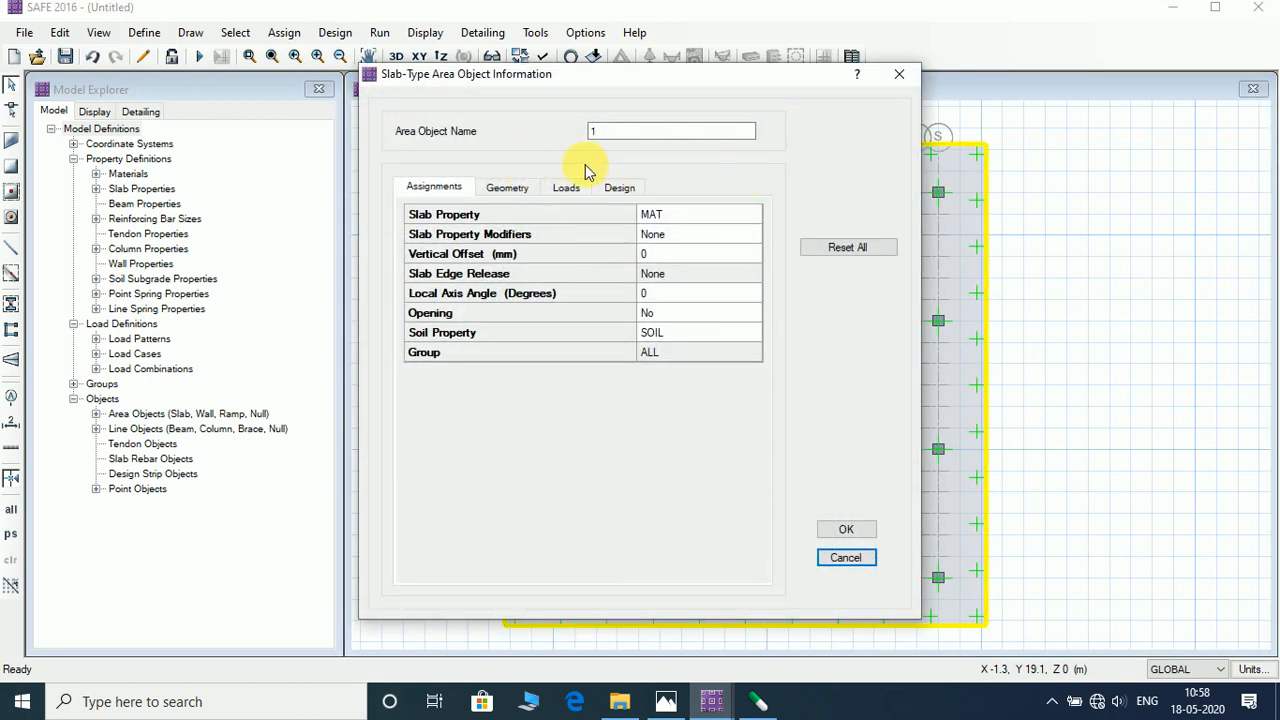
{"action": "left_click", "coordinate": [502, 192]}
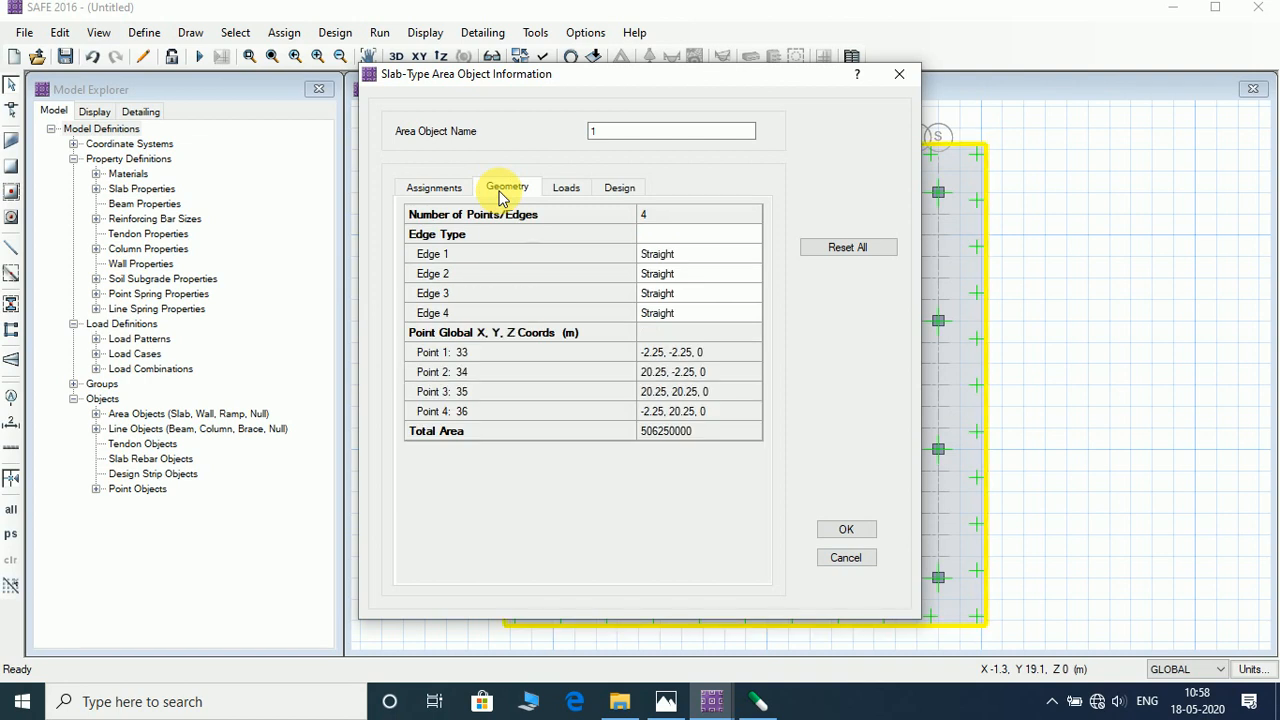
{"action": "left_click", "coordinate": [566, 191]}
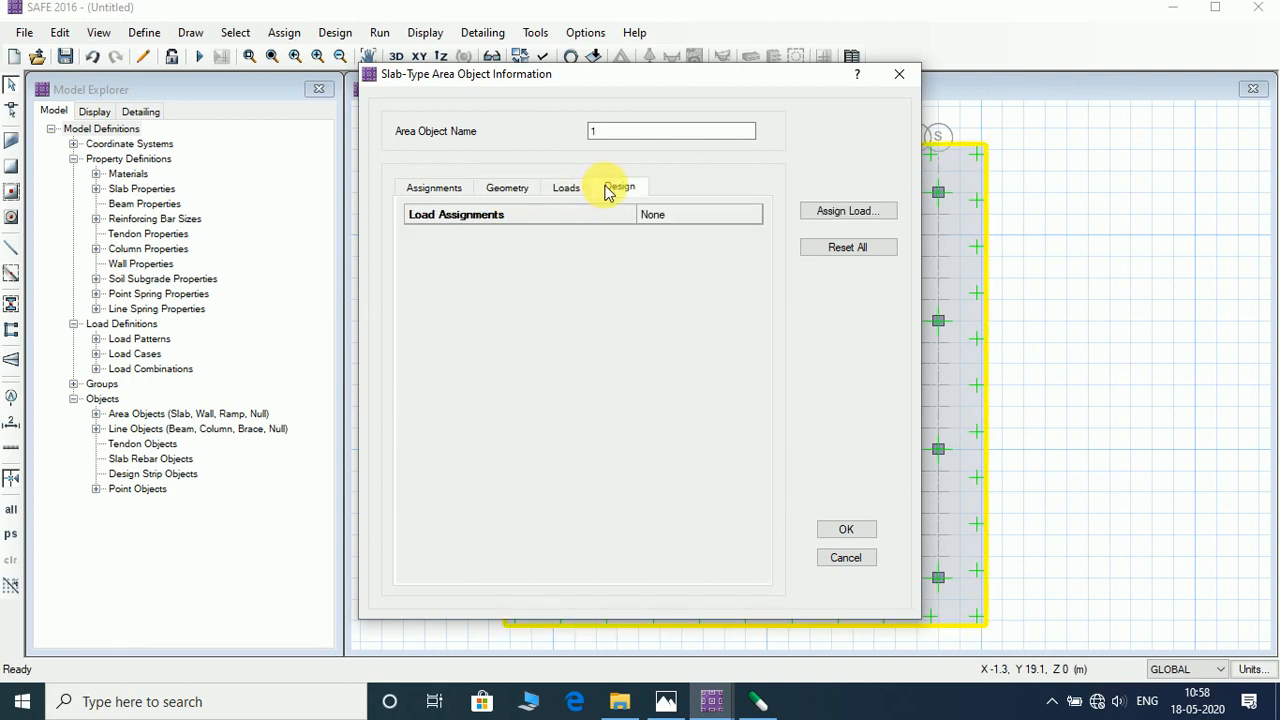
{"action": "left_click", "coordinate": [612, 190]}
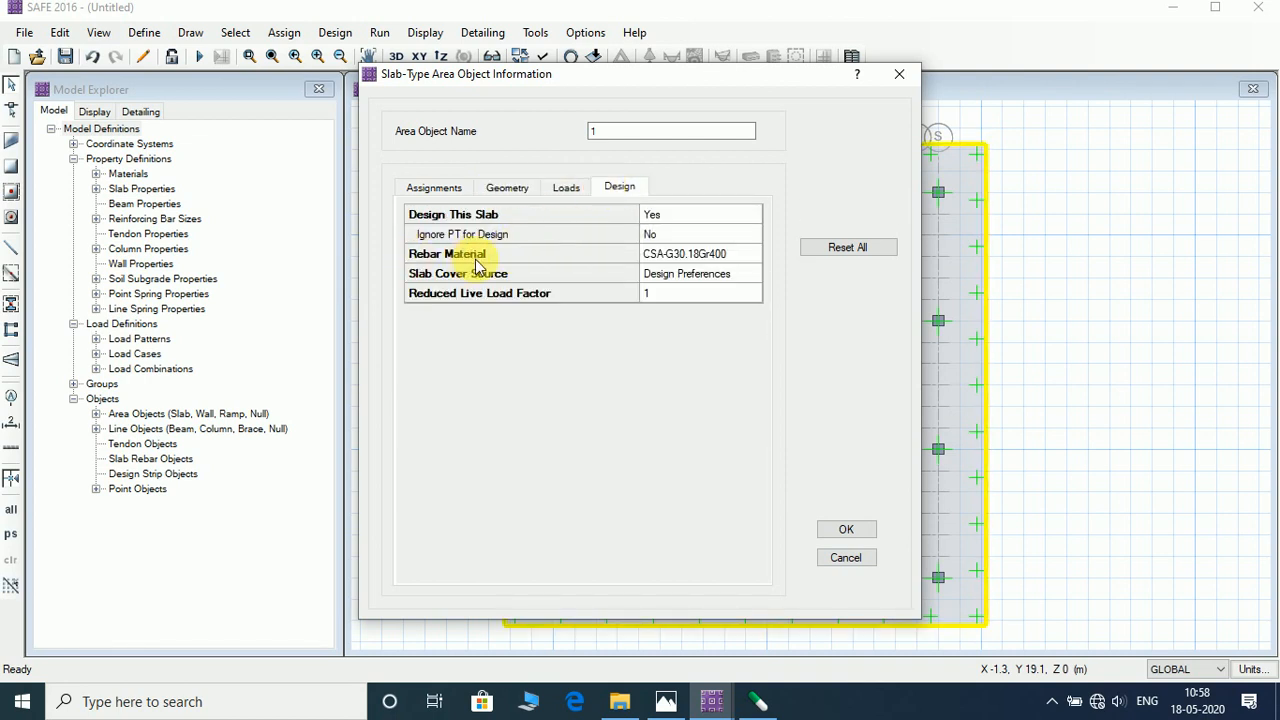
Step: Open the mat slab's design overwrites and check which rebar materials are available for it
{"action": "double_click", "coordinate": [705, 256]}
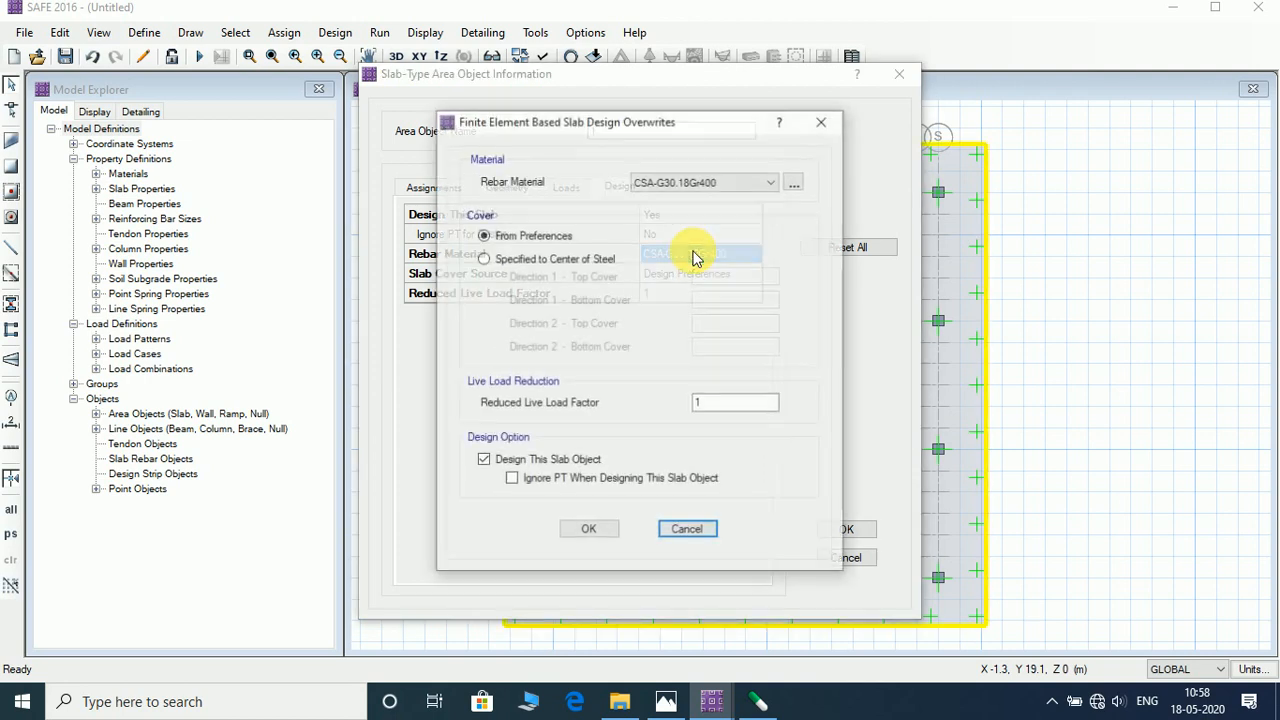
{"action": "left_click", "coordinate": [658, 183]}
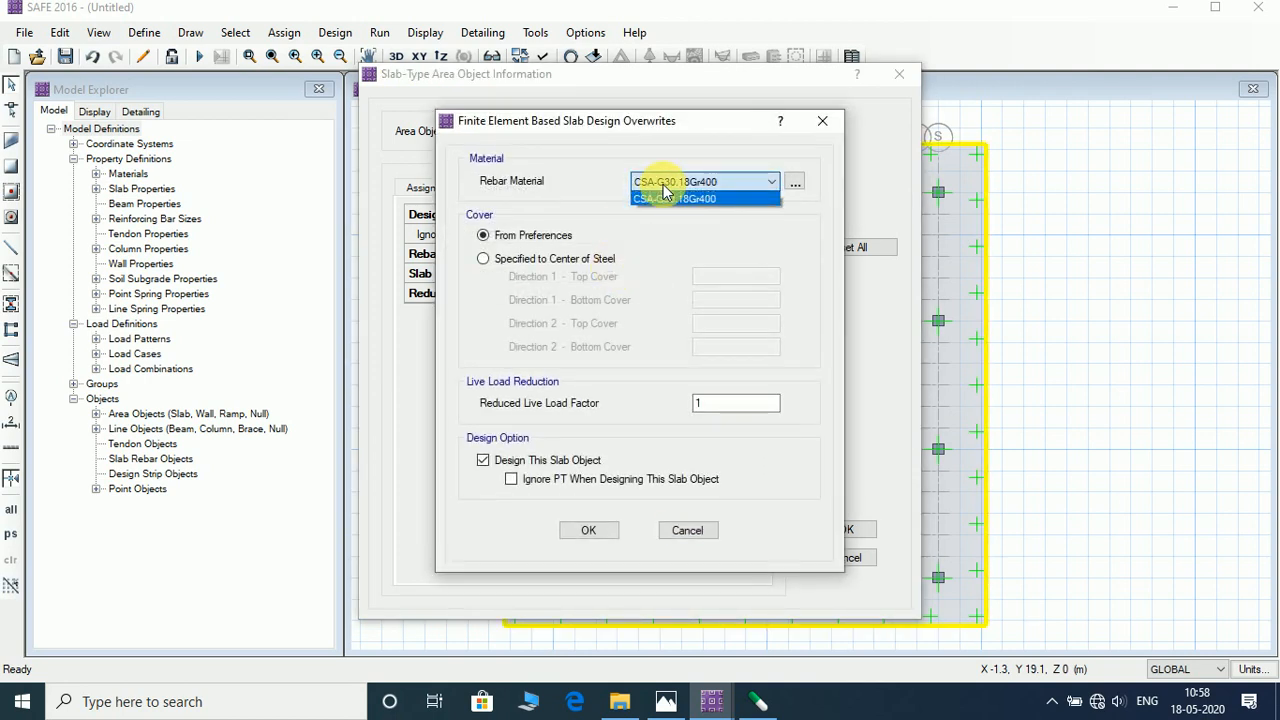
{"action": "left_click", "coordinate": [664, 190]}
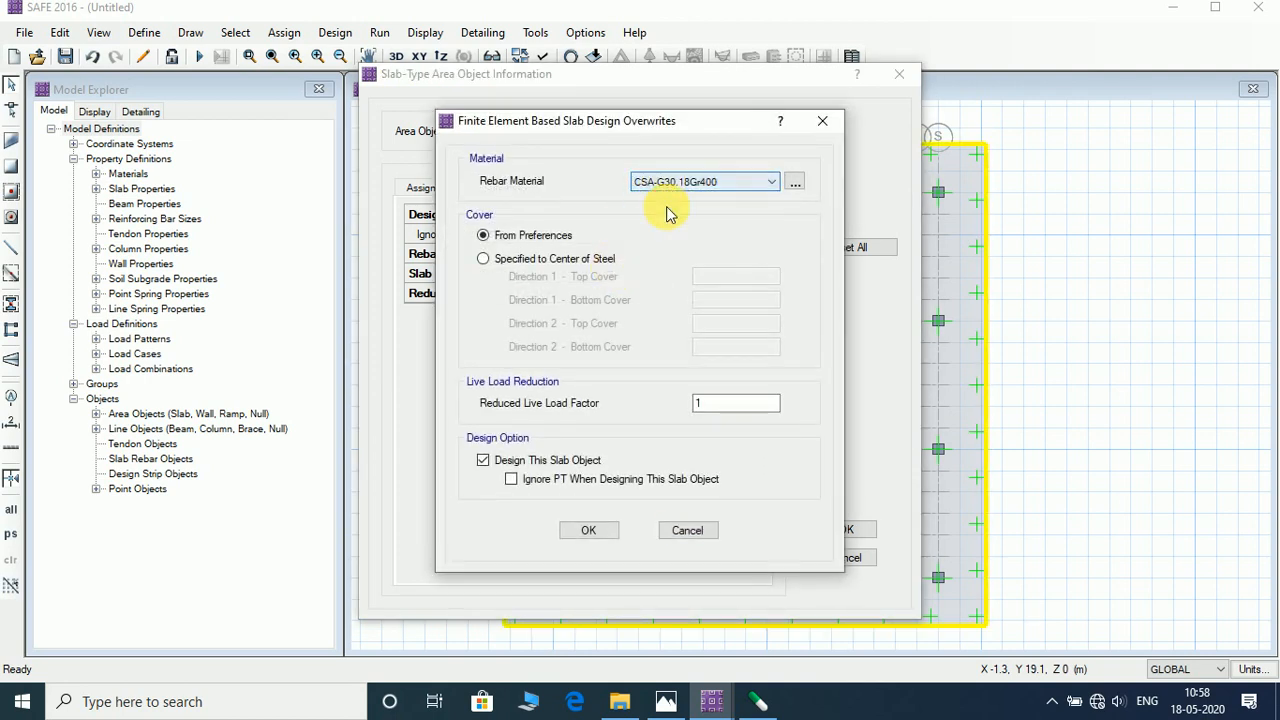
{"action": "left_click", "coordinate": [768, 185]}
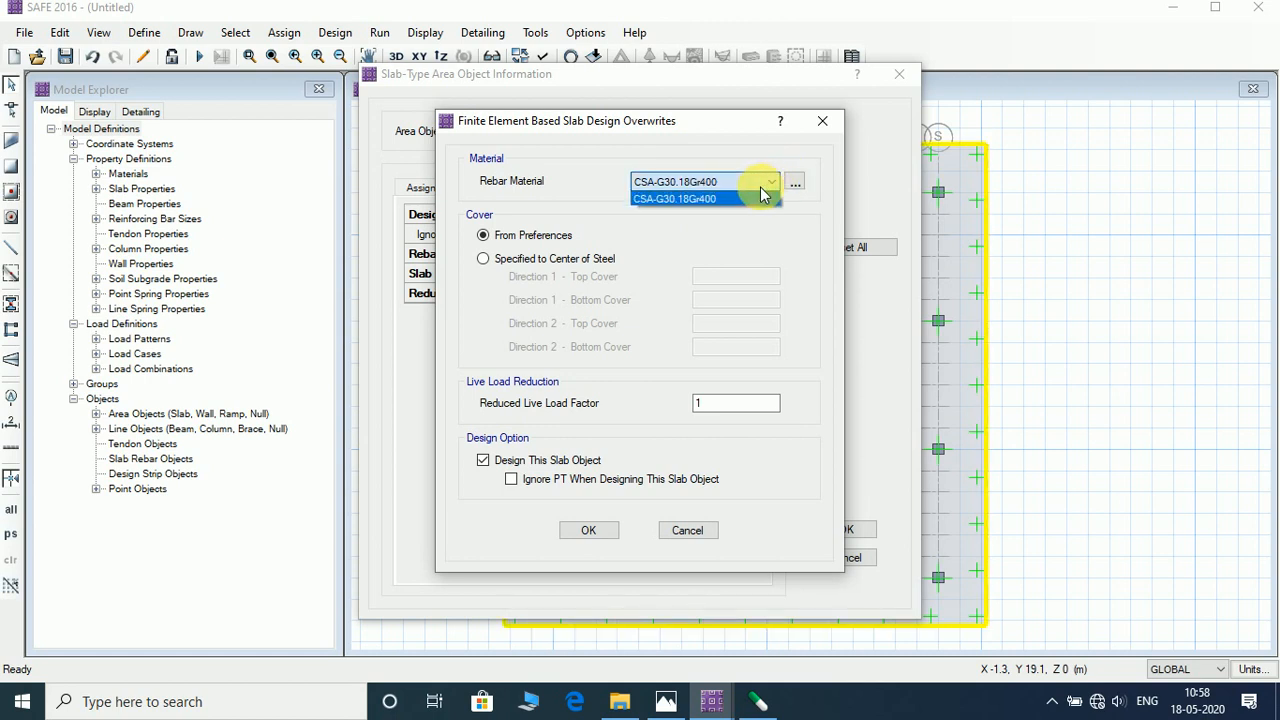
{"action": "left_click", "coordinate": [716, 265]}
{"action": "left_click", "coordinate": [588, 530]}
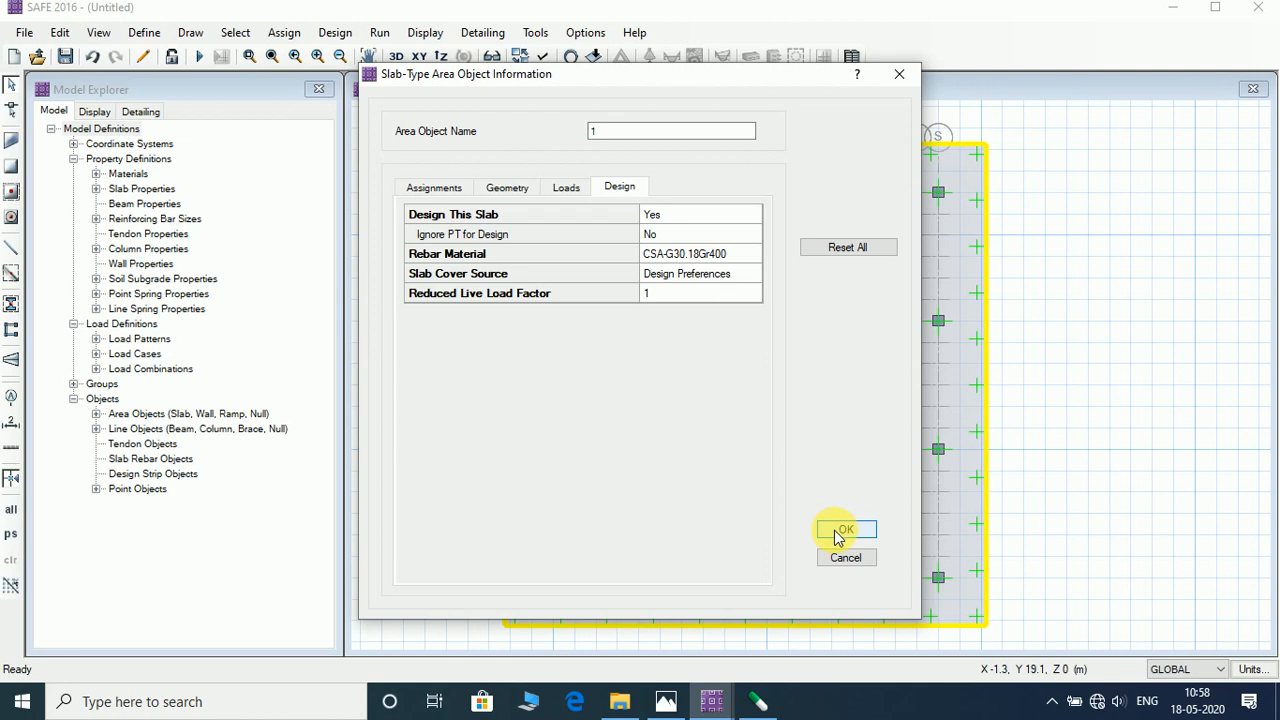
{"action": "left_click", "coordinate": [845, 530]}
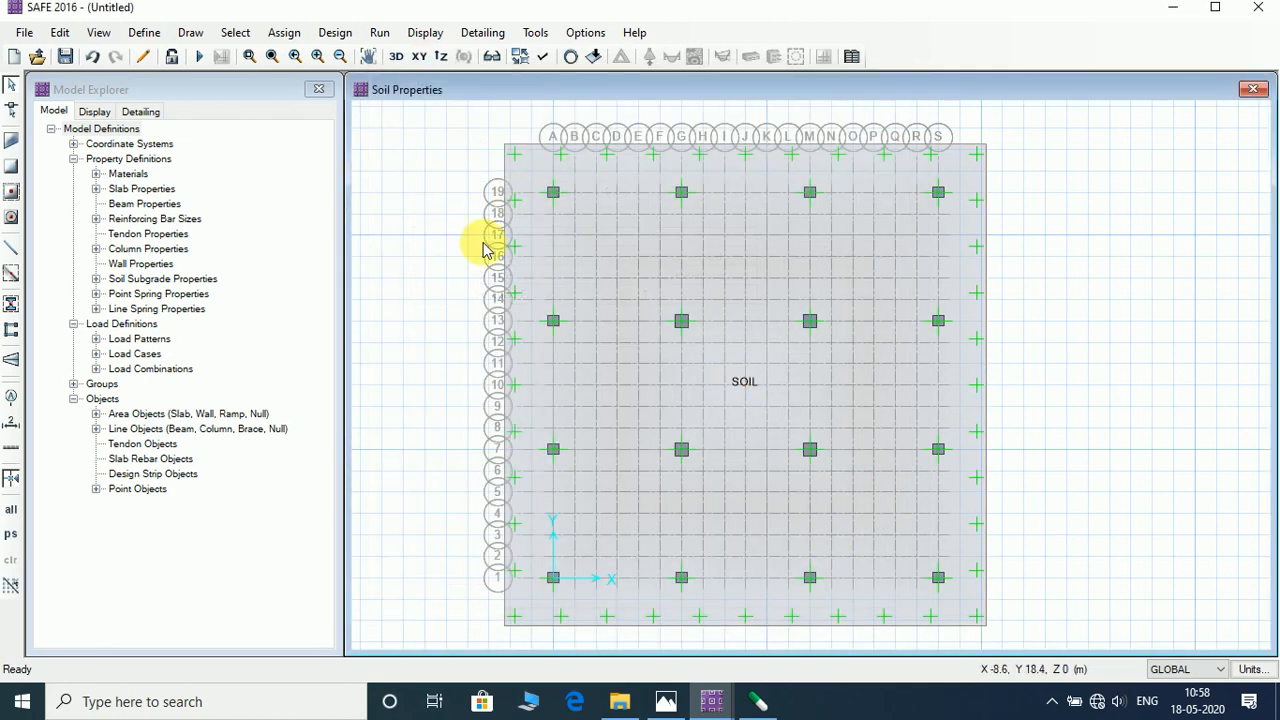
Step: Add a new material named HYSD500 with a unit weight of 77 kN/m3 and a modulus of elasticity of 200000 N/mm2
{"action": "left_click", "coordinate": [144, 32]}
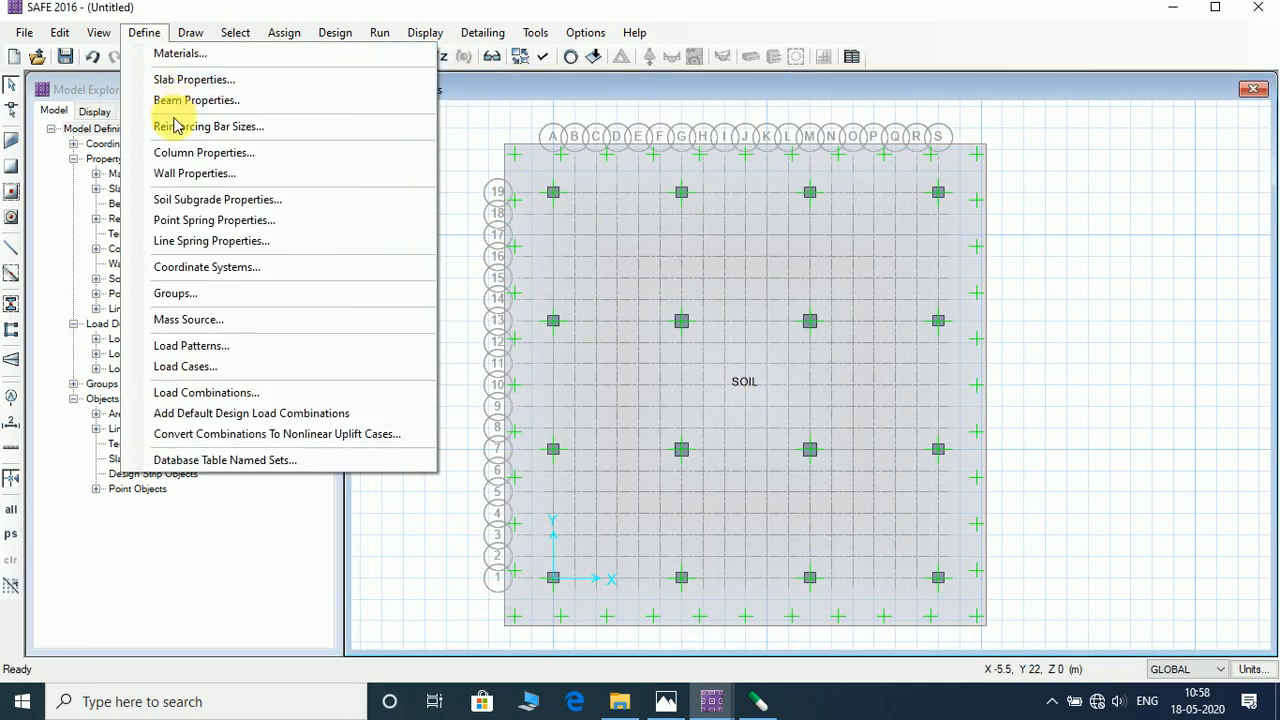
{"action": "left_click", "coordinate": [182, 55]}
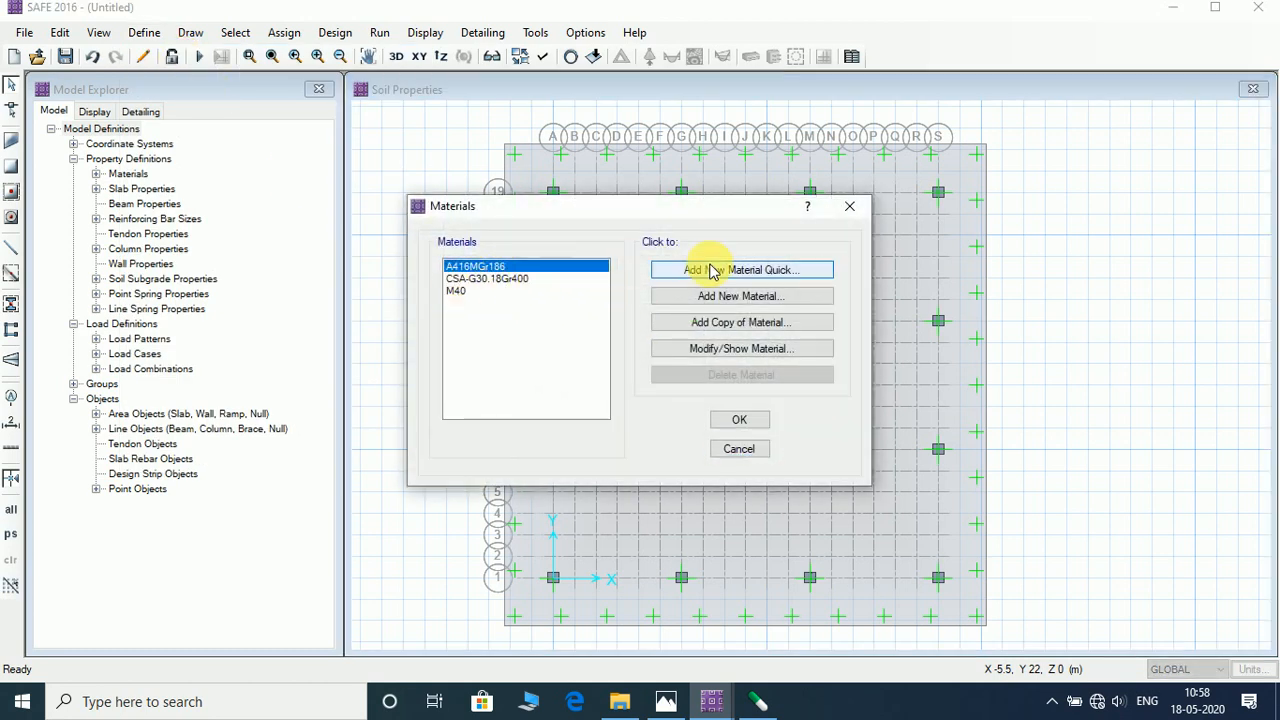
{"action": "left_click", "coordinate": [726, 323]}
{"action": "left_click", "coordinate": [743, 296]}
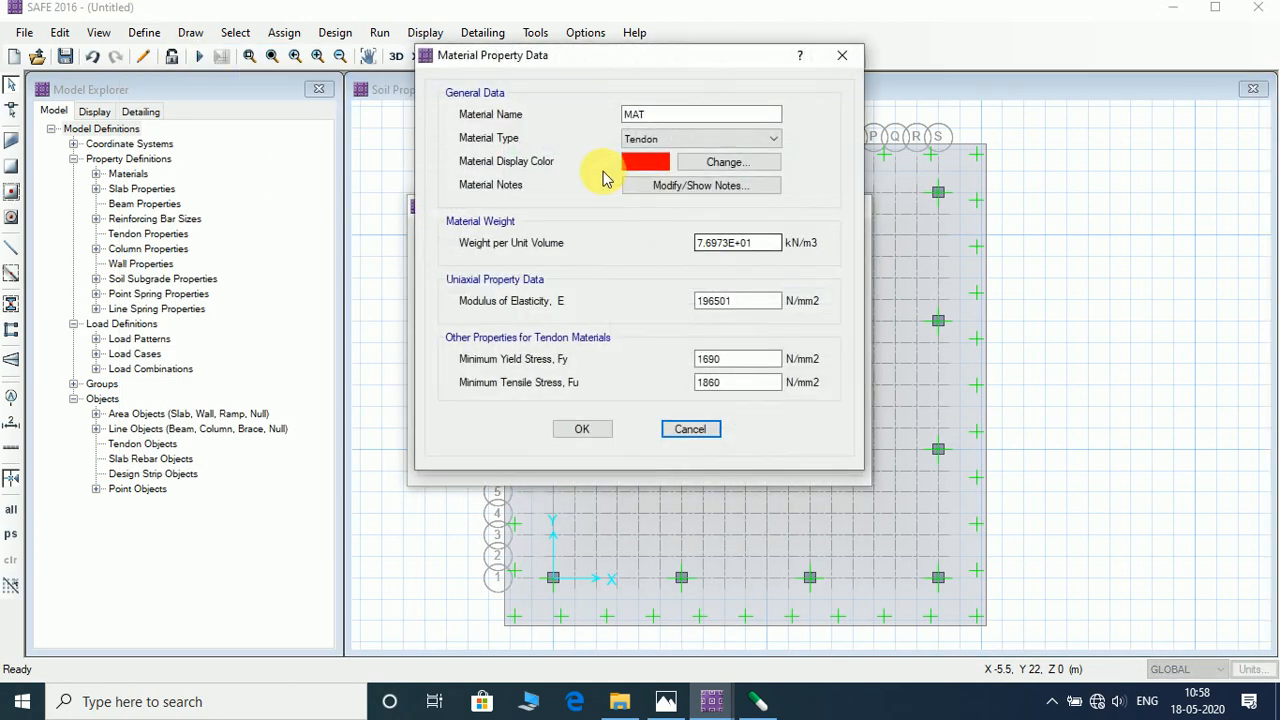
{"action": "double_click", "coordinate": [697, 115]}
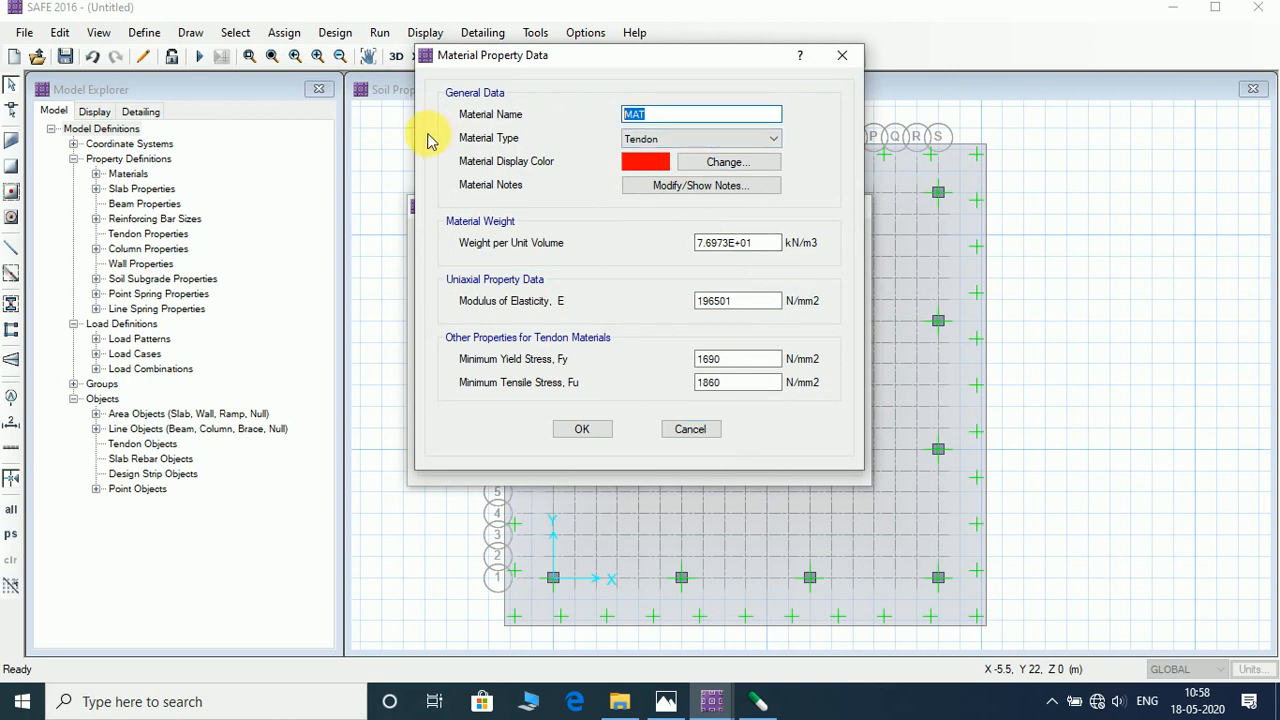
{"action": "type", "text": "HYSD500"}
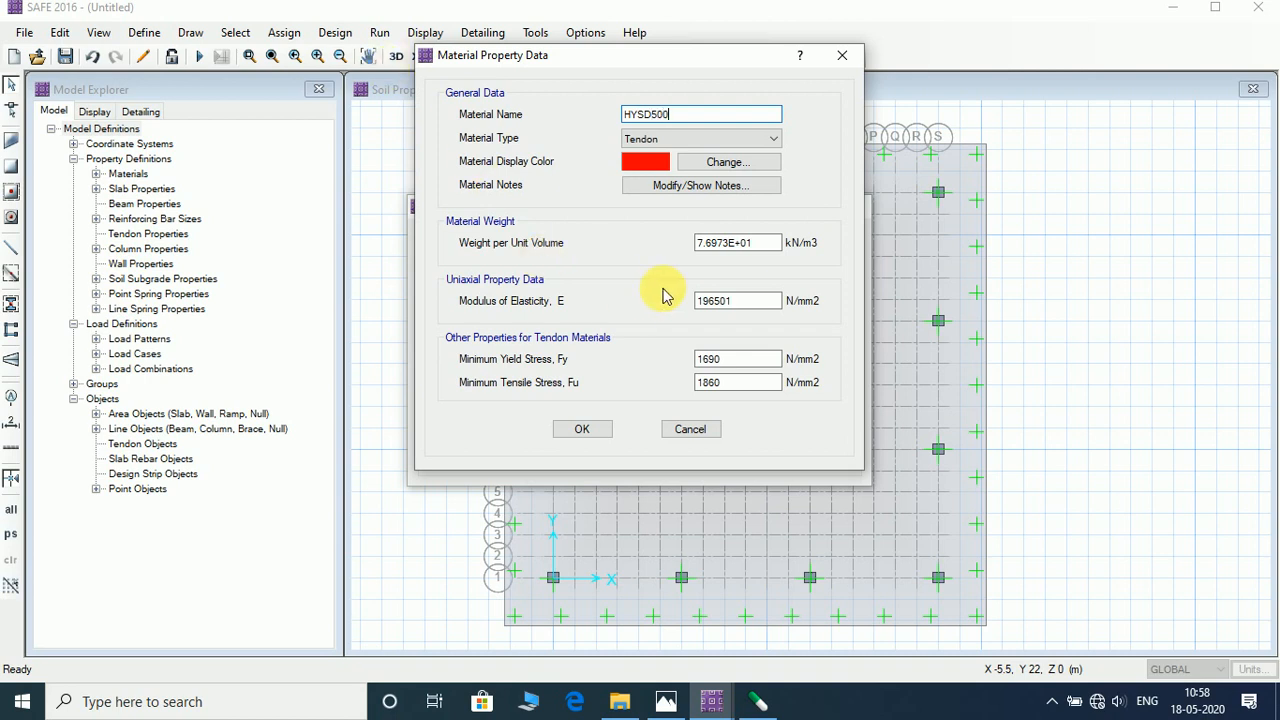
{"action": "double_click", "coordinate": [752, 242]}
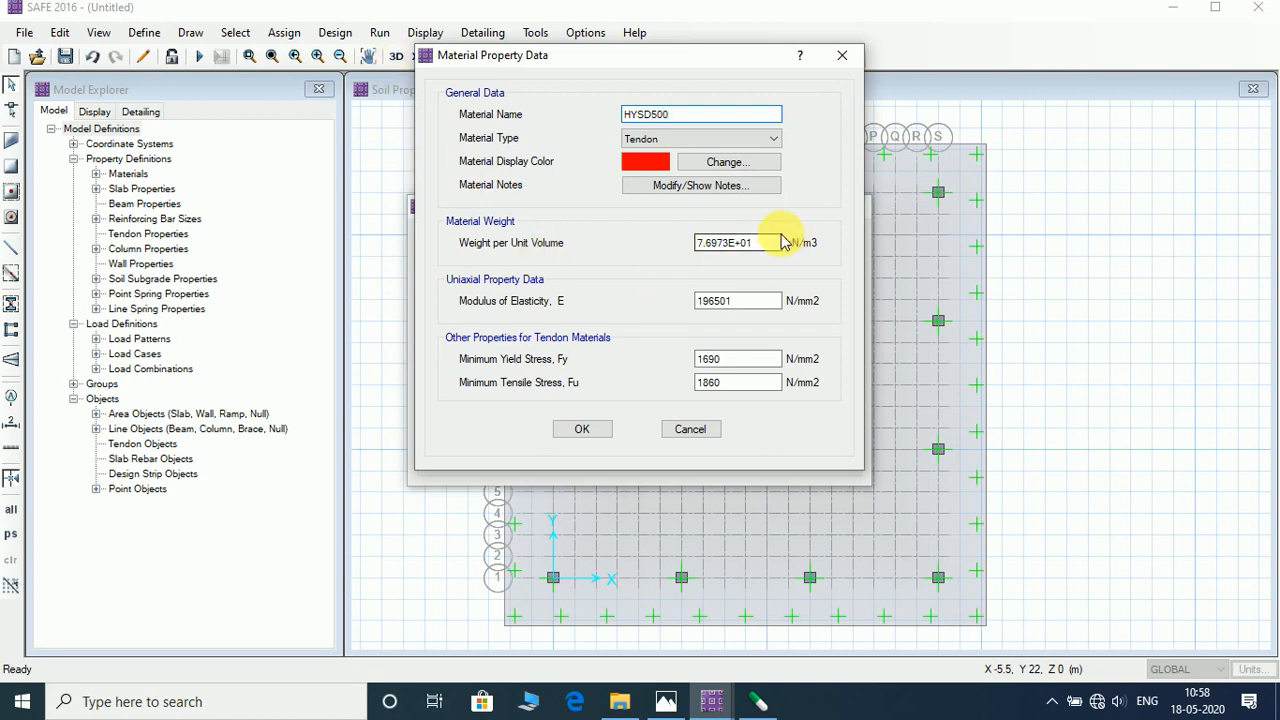
{"action": "type", "text": "77"}
{"action": "double_click", "coordinate": [745, 302]}
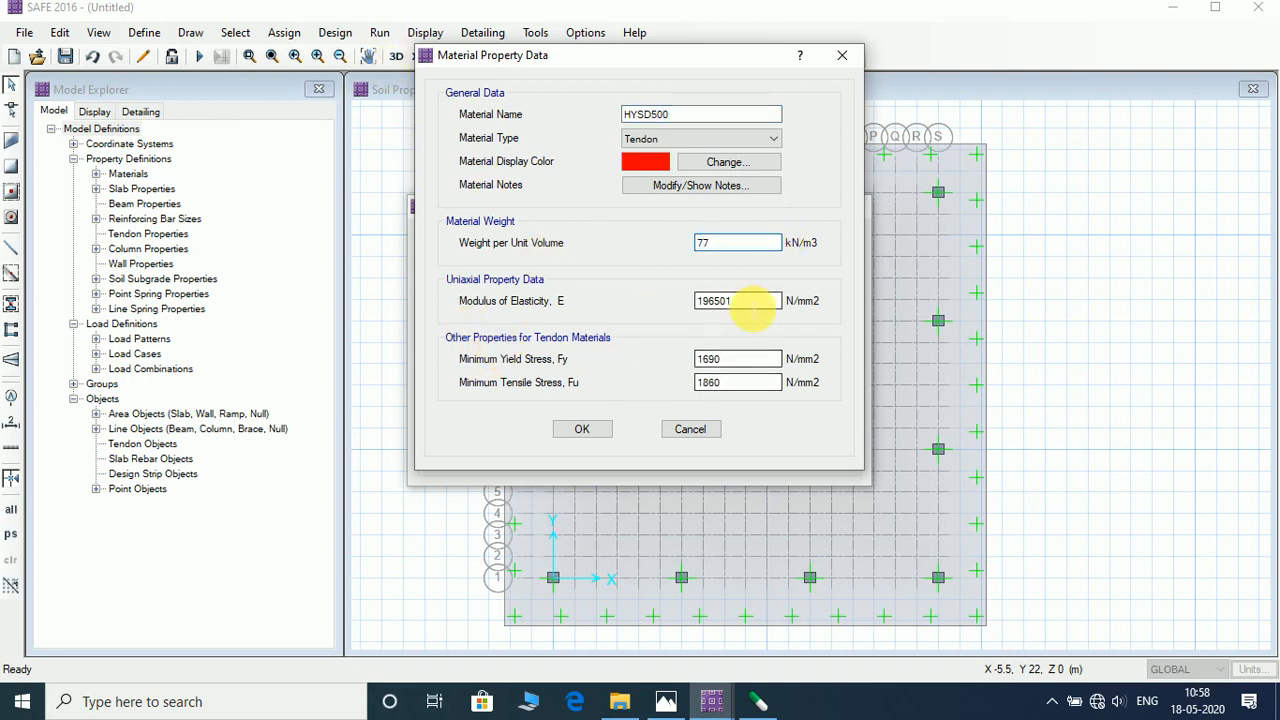
{"action": "type", "text": "200000"}
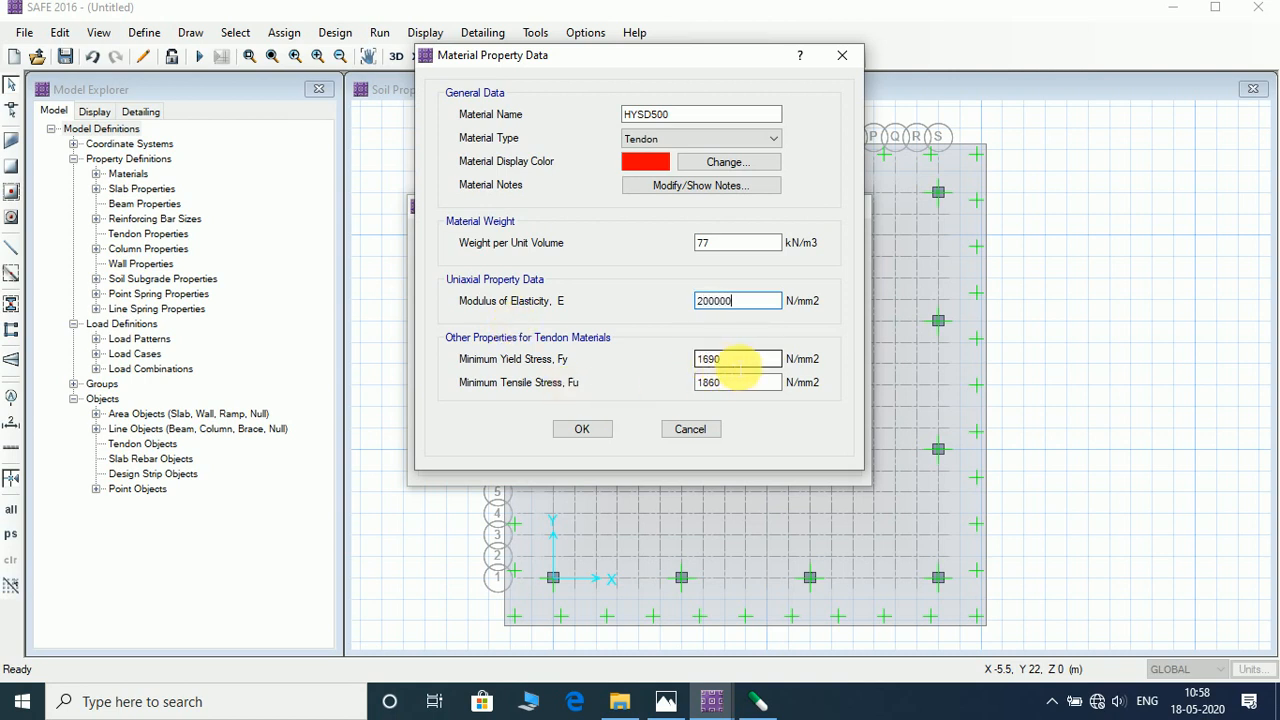
Step: Set the HYSD500 material type to Rebar with yield stress 275 and tensile stress 287 N/mm2, and save the material
{"action": "key", "text": "Tab"}
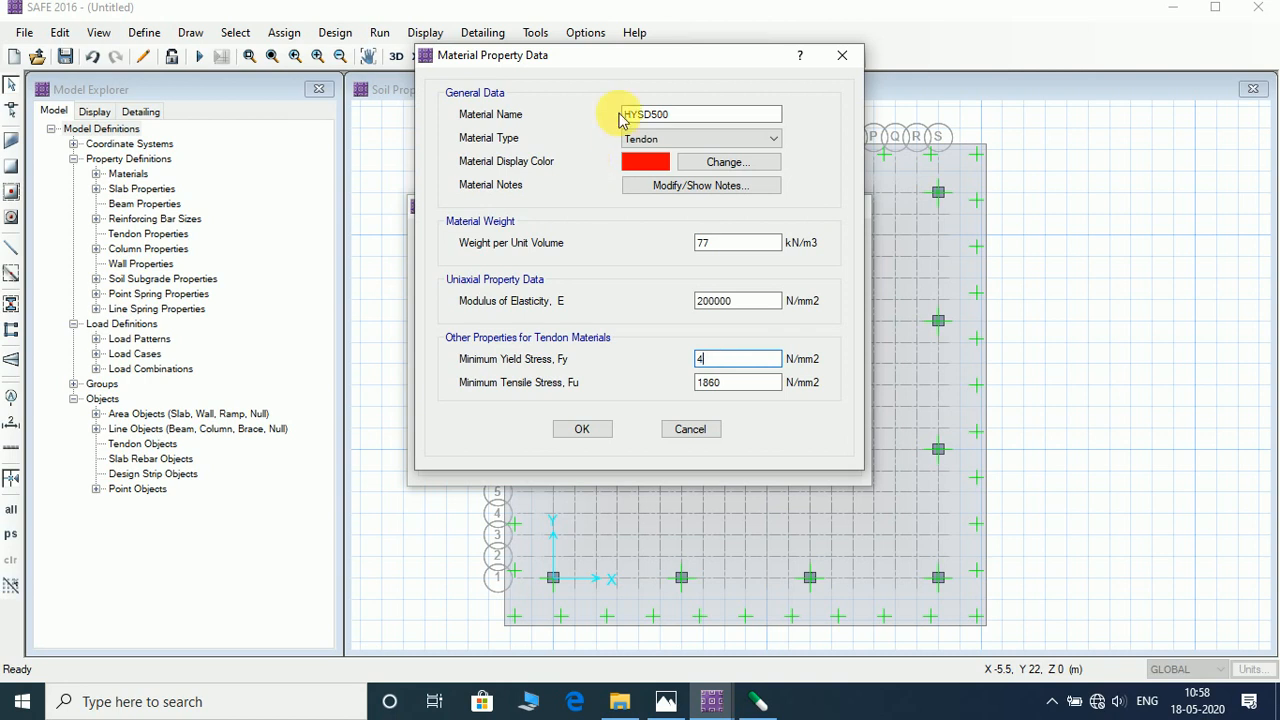
{"action": "scroll", "coordinate": [705, 140], "scroll_direction": "up", "scroll_amount": 1}
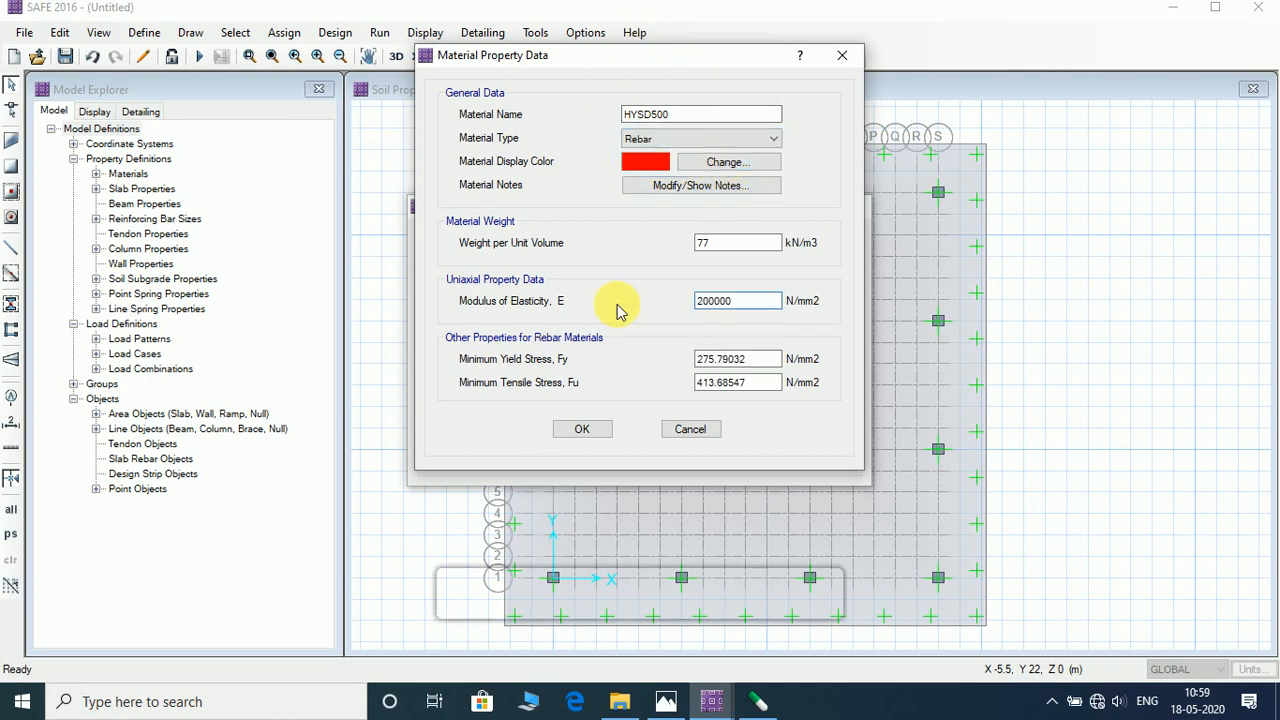
{"action": "left_click_drag", "start_coordinate": [778, 359], "coordinate": [608, 382]}
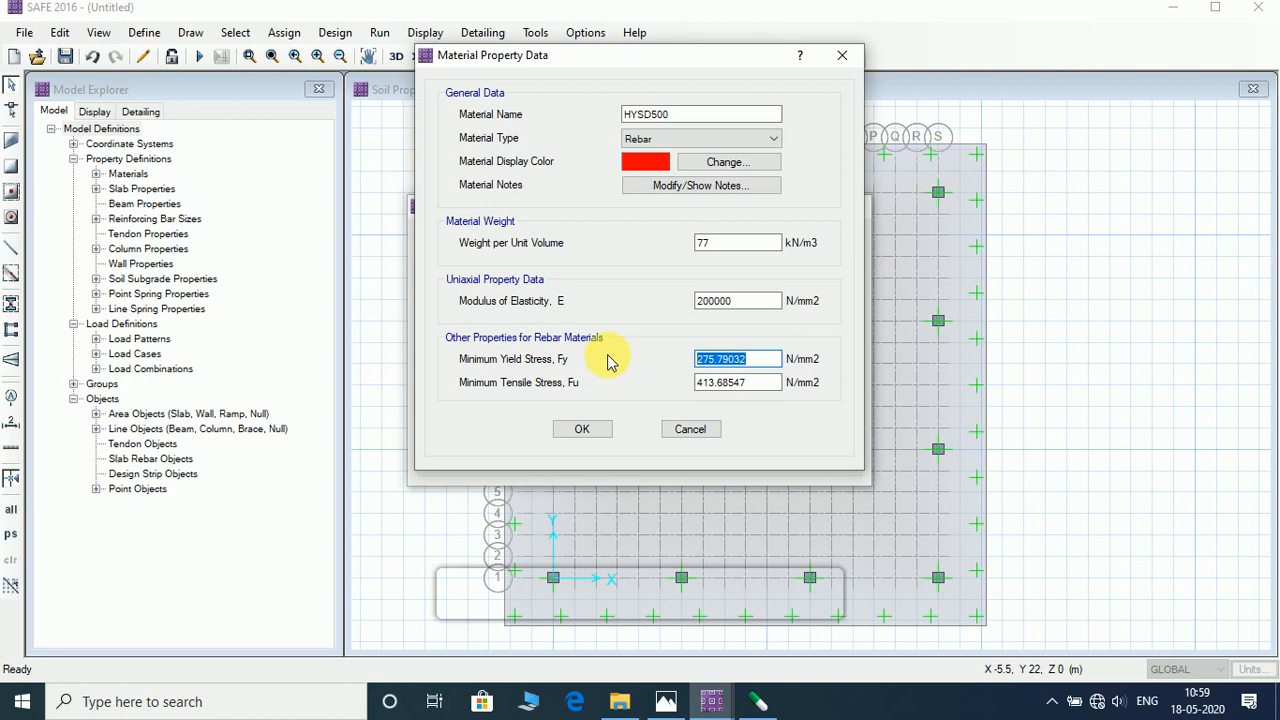
{"action": "type", "text": "275"}
{"action": "left_click_drag", "start_coordinate": [766, 378], "coordinate": [651, 400]}
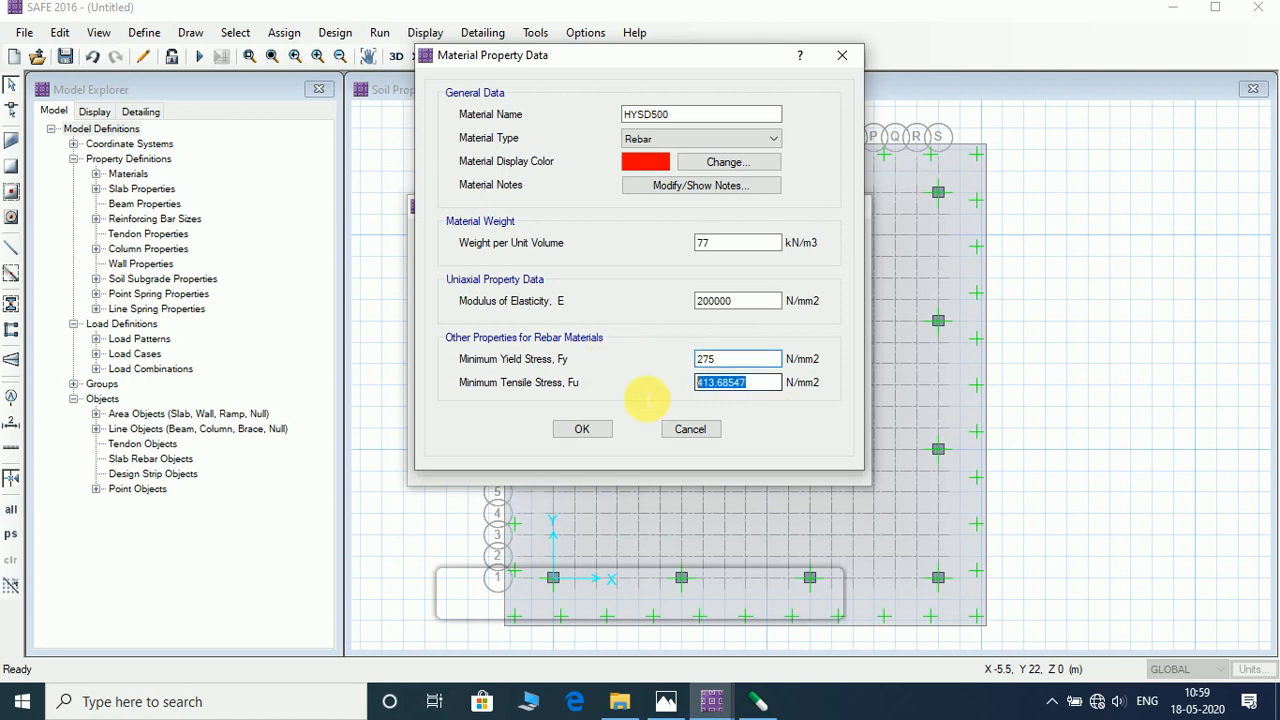
{"action": "type", "text": "287"}
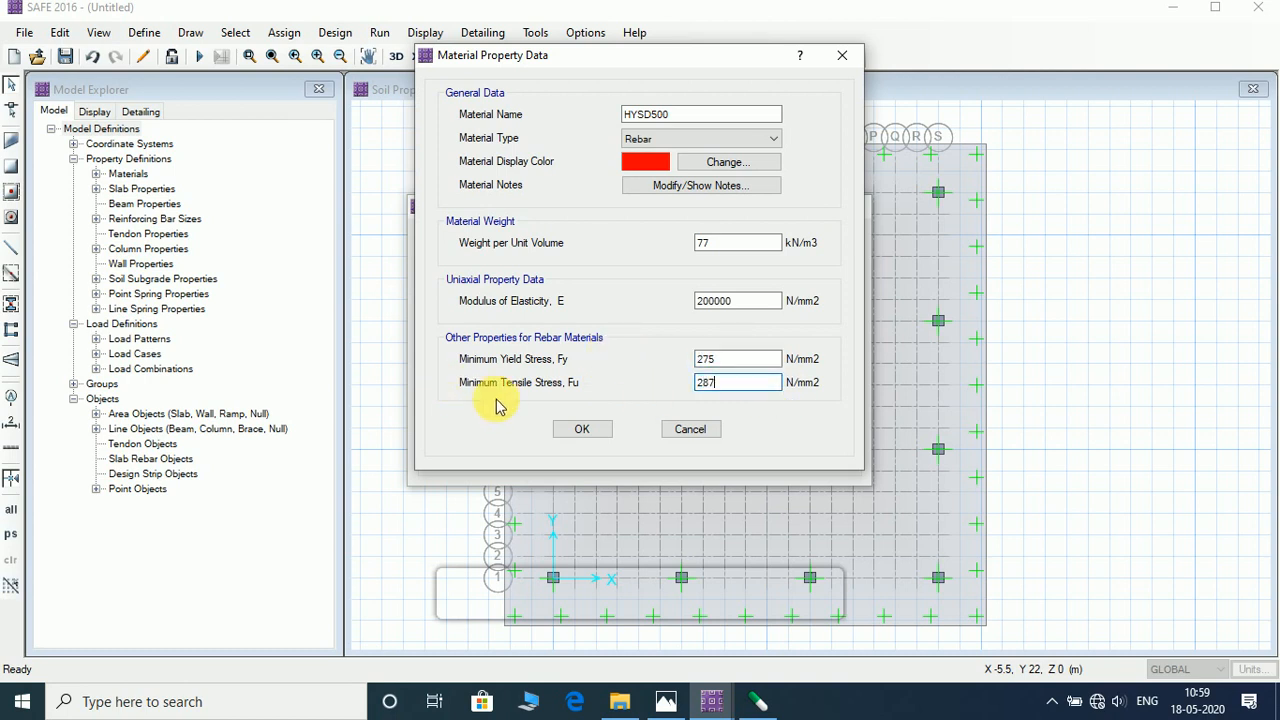
{"action": "left_click", "coordinate": [603, 431]}
{"action": "left_click", "coordinate": [729, 419]}
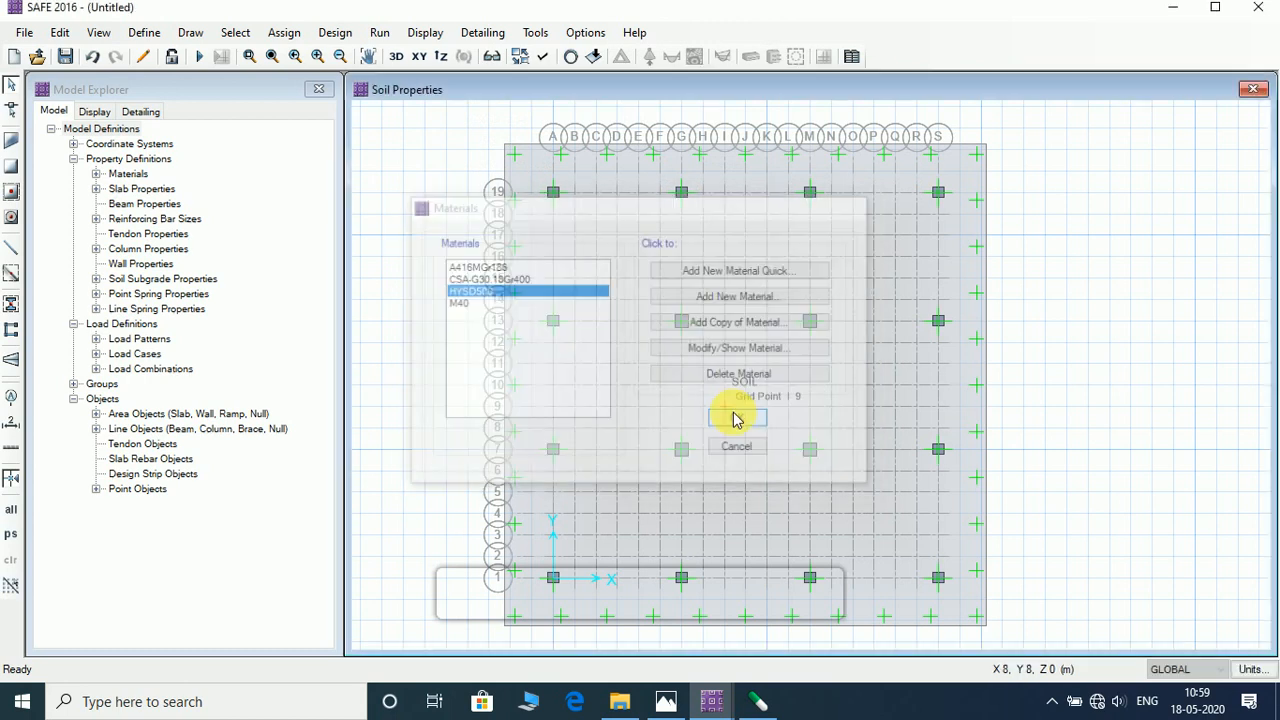
Step: Assign HYSD500 as the rebar material in the mat slab's design overwrites
{"action": "right_click", "coordinate": [531, 176]}
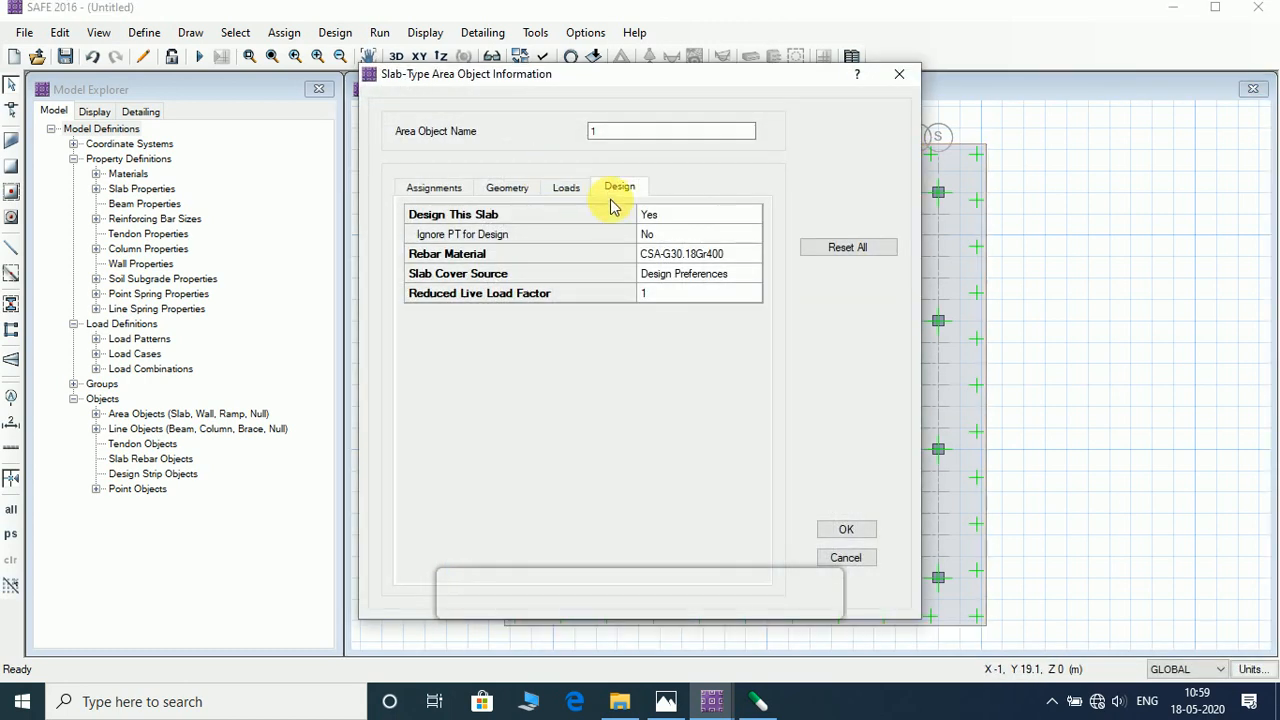
{"action": "left_click", "coordinate": [695, 255]}
{"action": "left_click", "coordinate": [700, 182]}
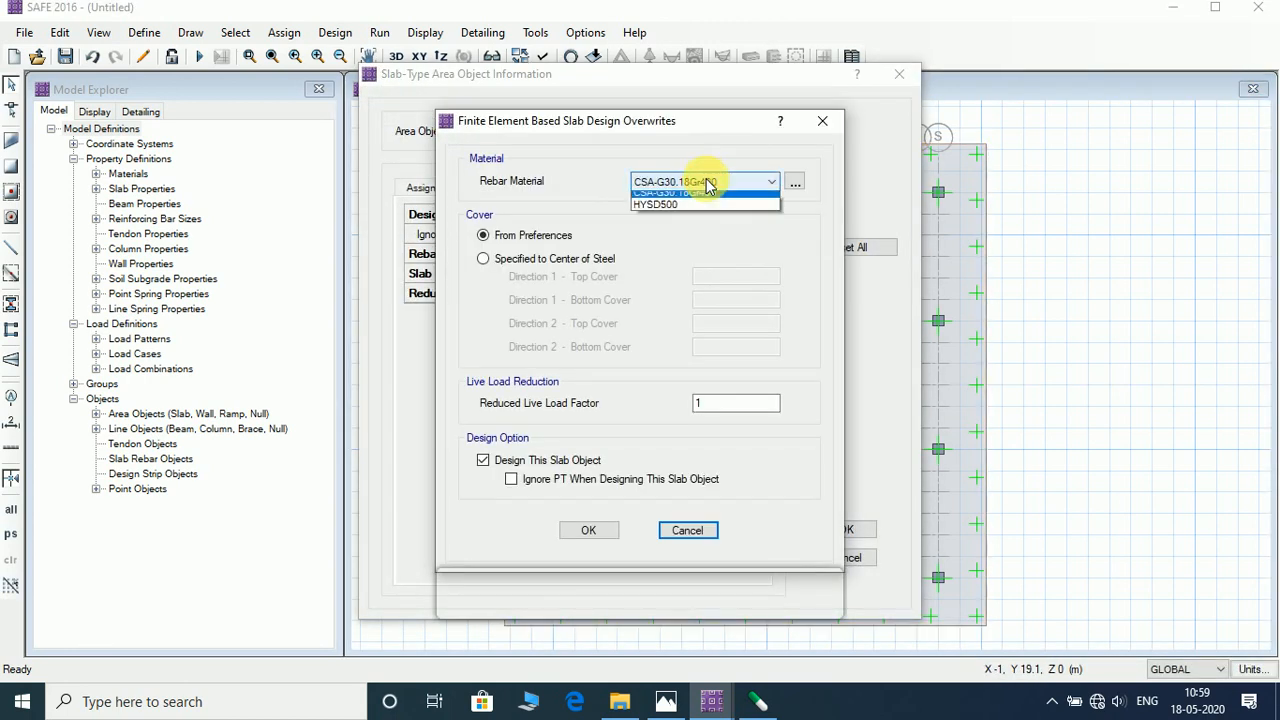
{"action": "left_click", "coordinate": [700, 203]}
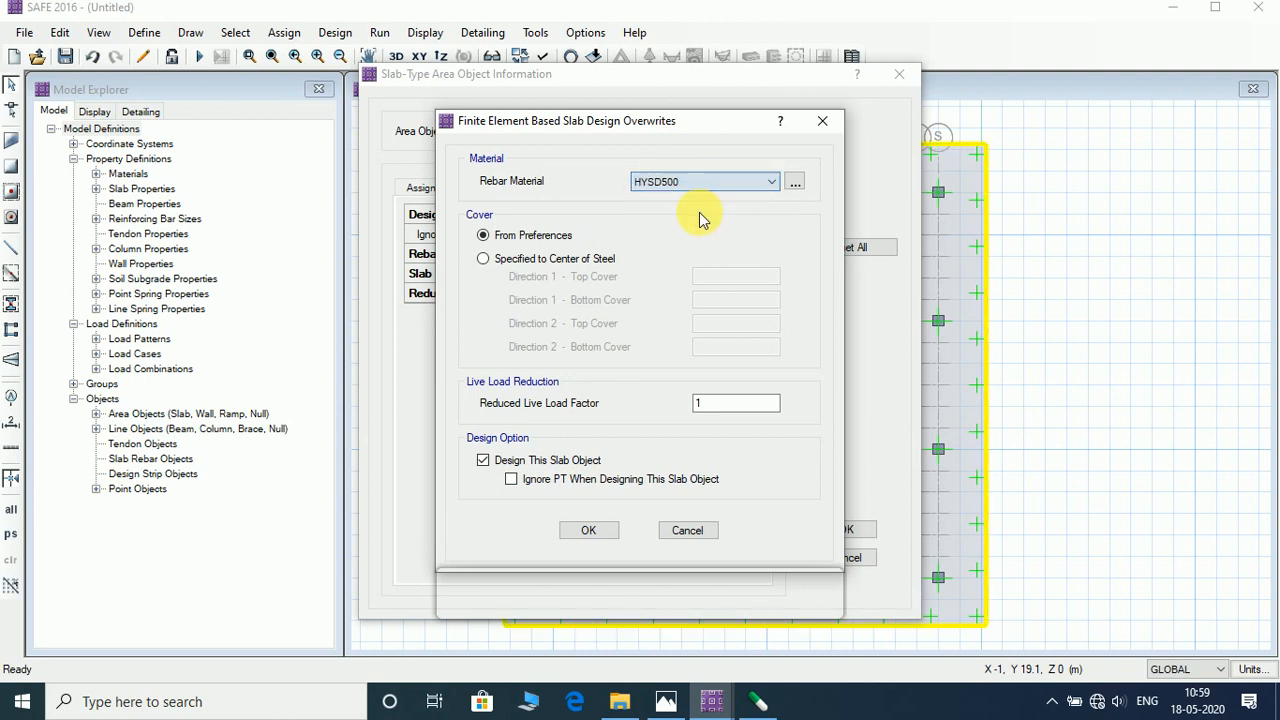
{"action": "left_click", "coordinate": [591, 530]}
{"action": "left_click", "coordinate": [829, 530]}
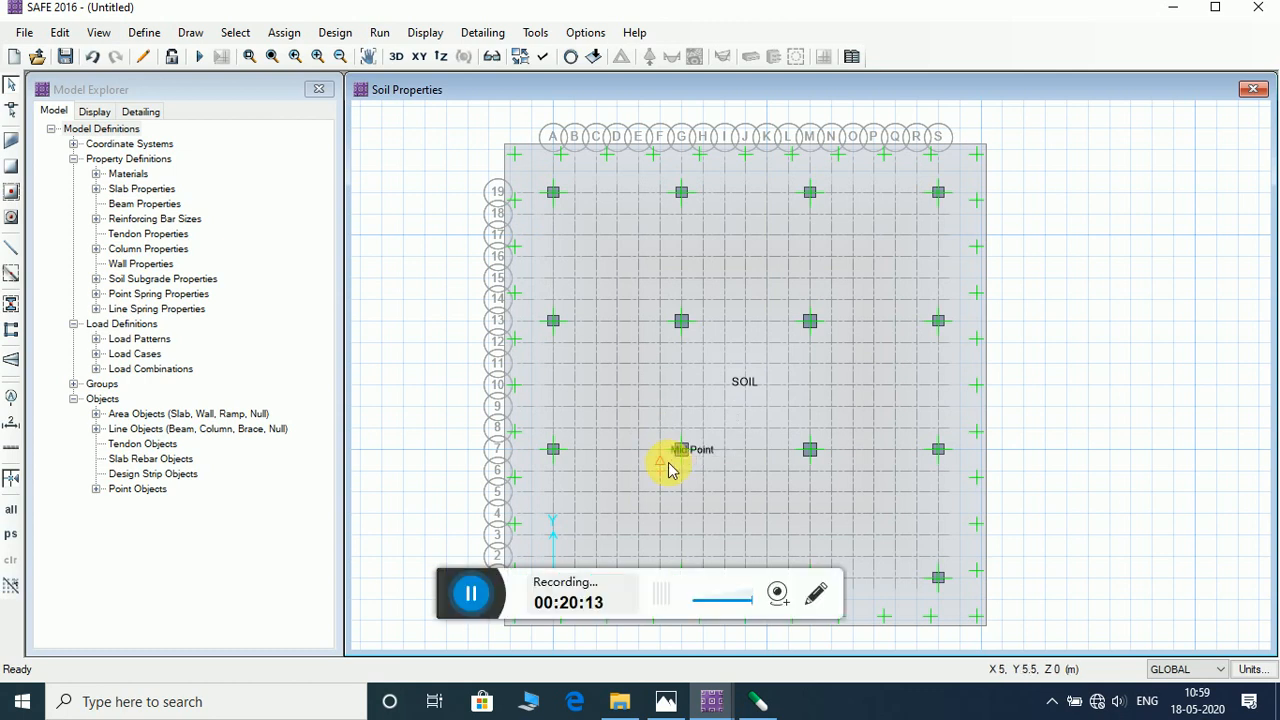
{"action": "left_click", "coordinate": [337, 32]}
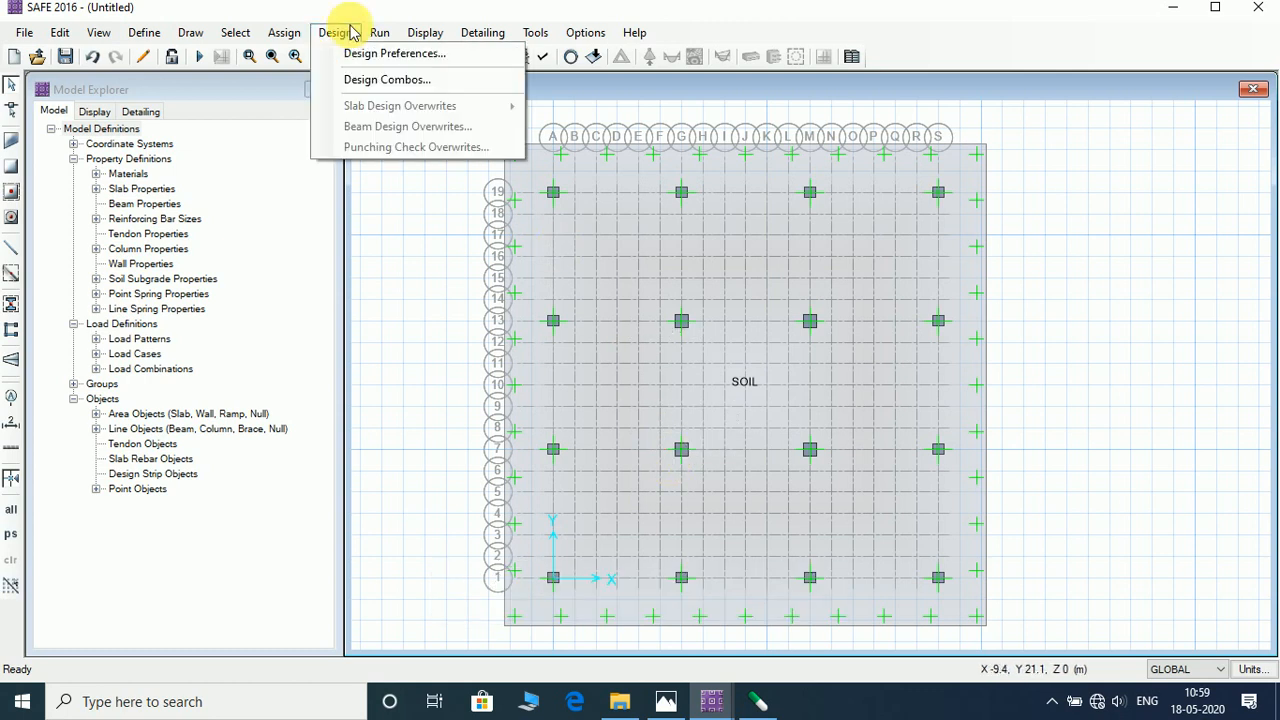
{"action": "left_click", "coordinate": [281, 38]}
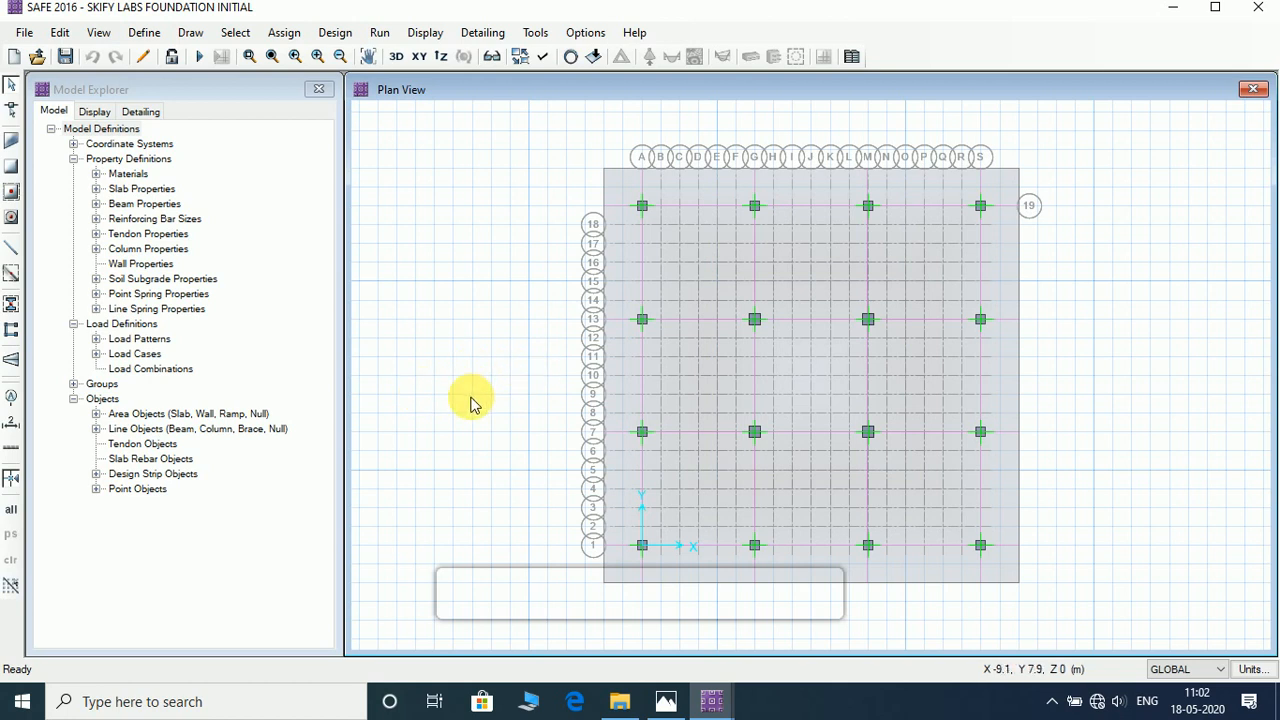
Step: Open the object information of the column point at grid A19 and start assigning it a force load for the DEAD pattern
{"action": "right_click", "coordinate": [642, 208]}
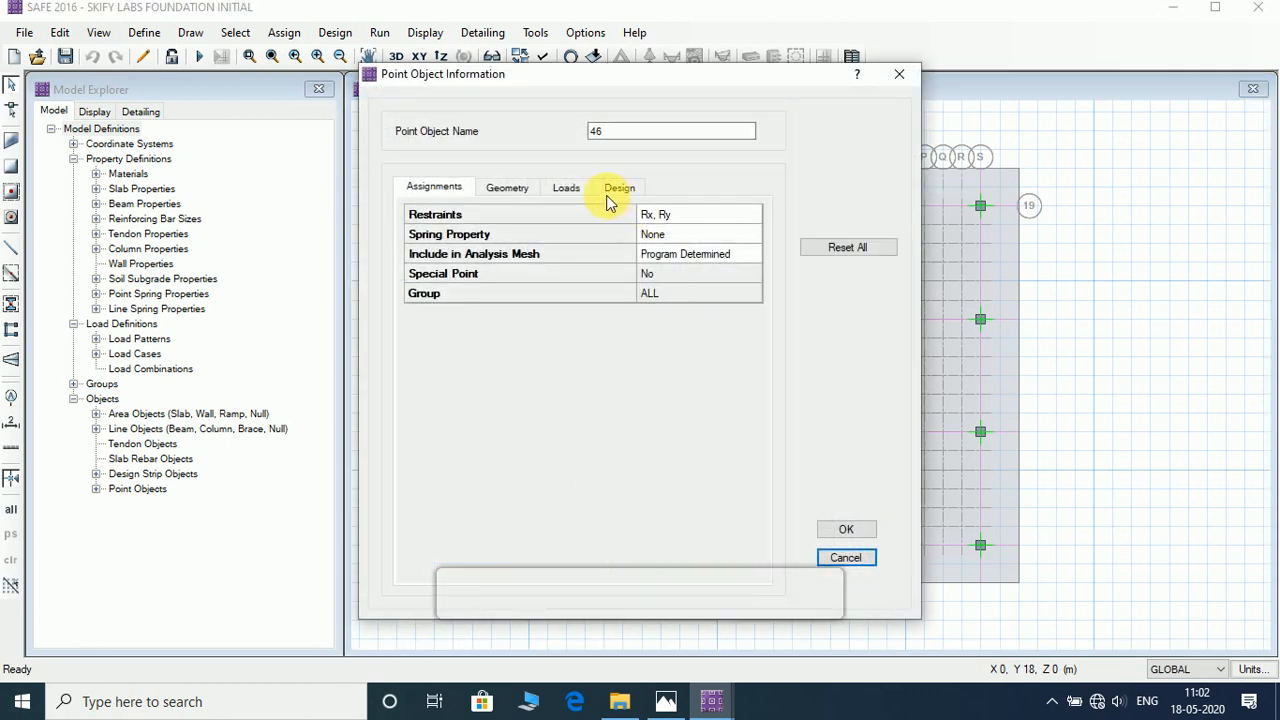
{"action": "left_click", "coordinate": [497, 192]}
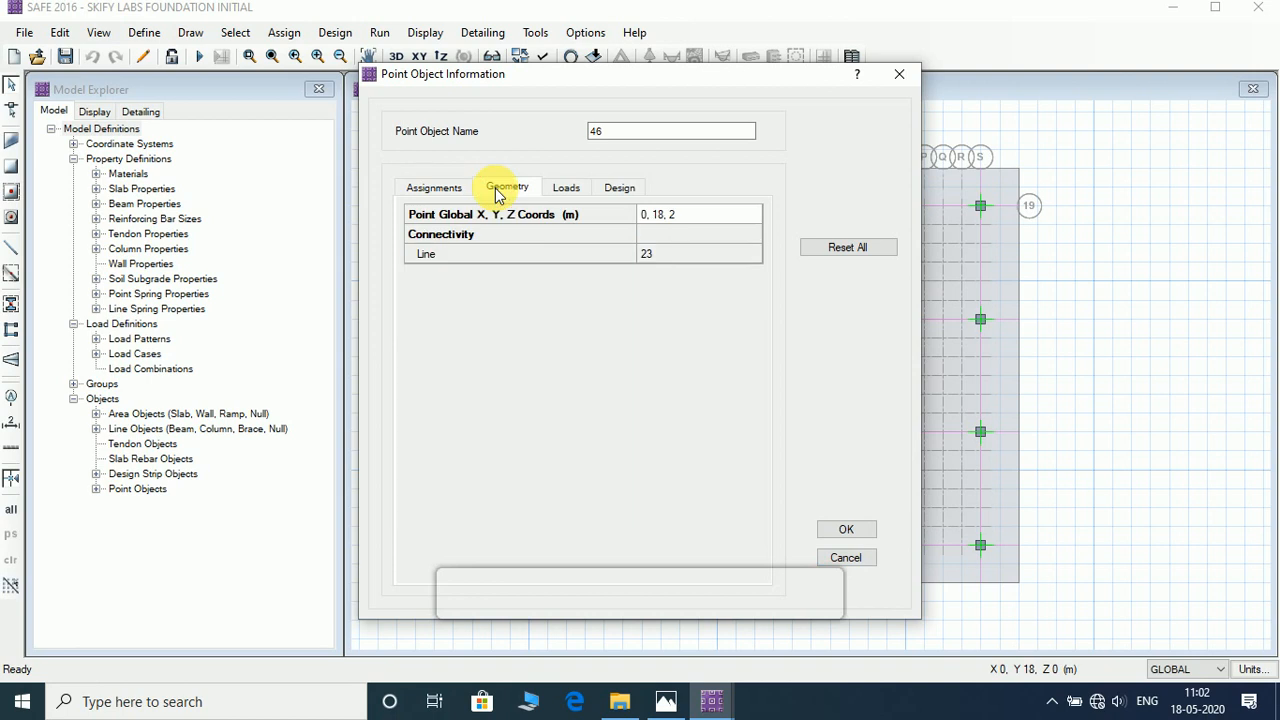
{"action": "left_click", "coordinate": [622, 192]}
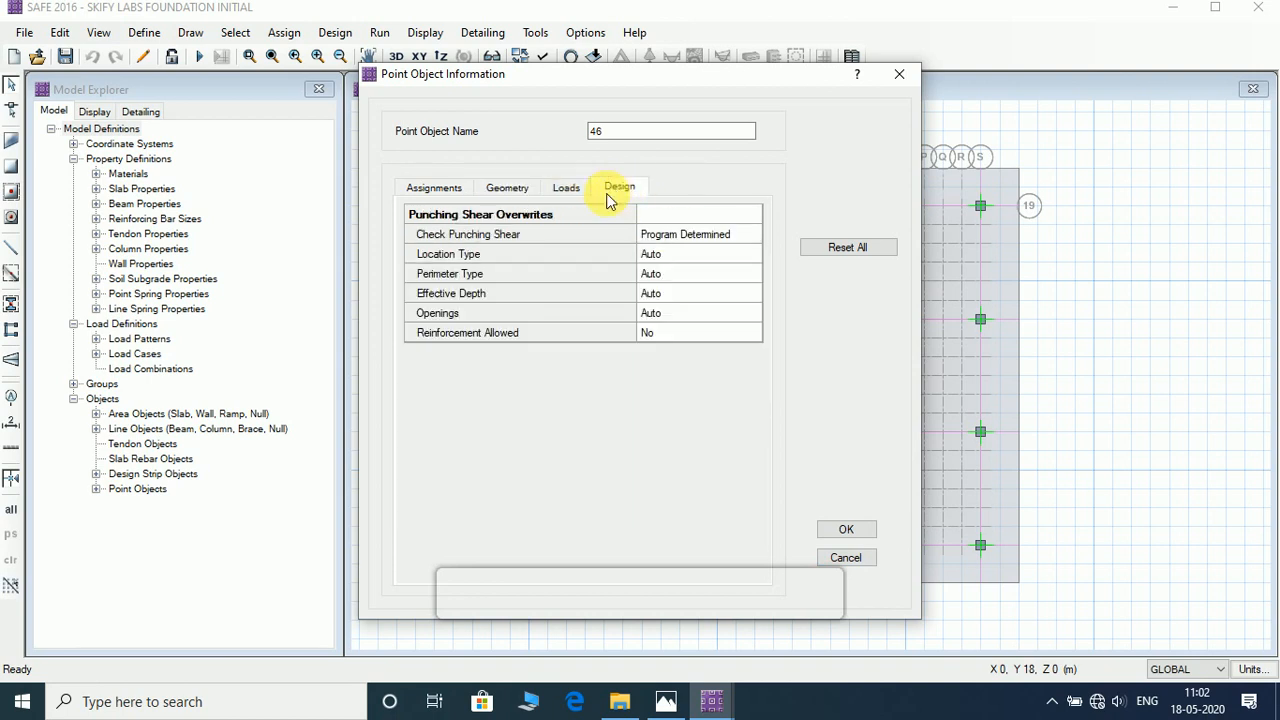
{"action": "left_click", "coordinate": [568, 188]}
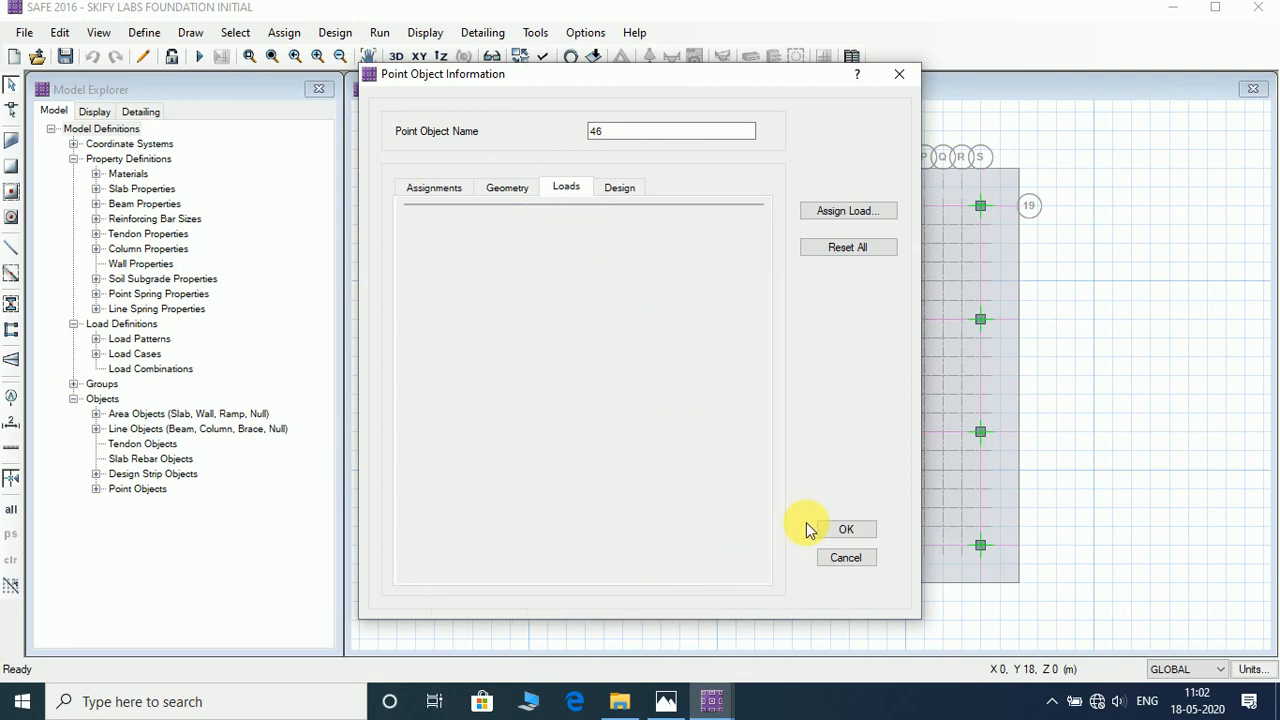
{"action": "left_click", "coordinate": [878, 211]}
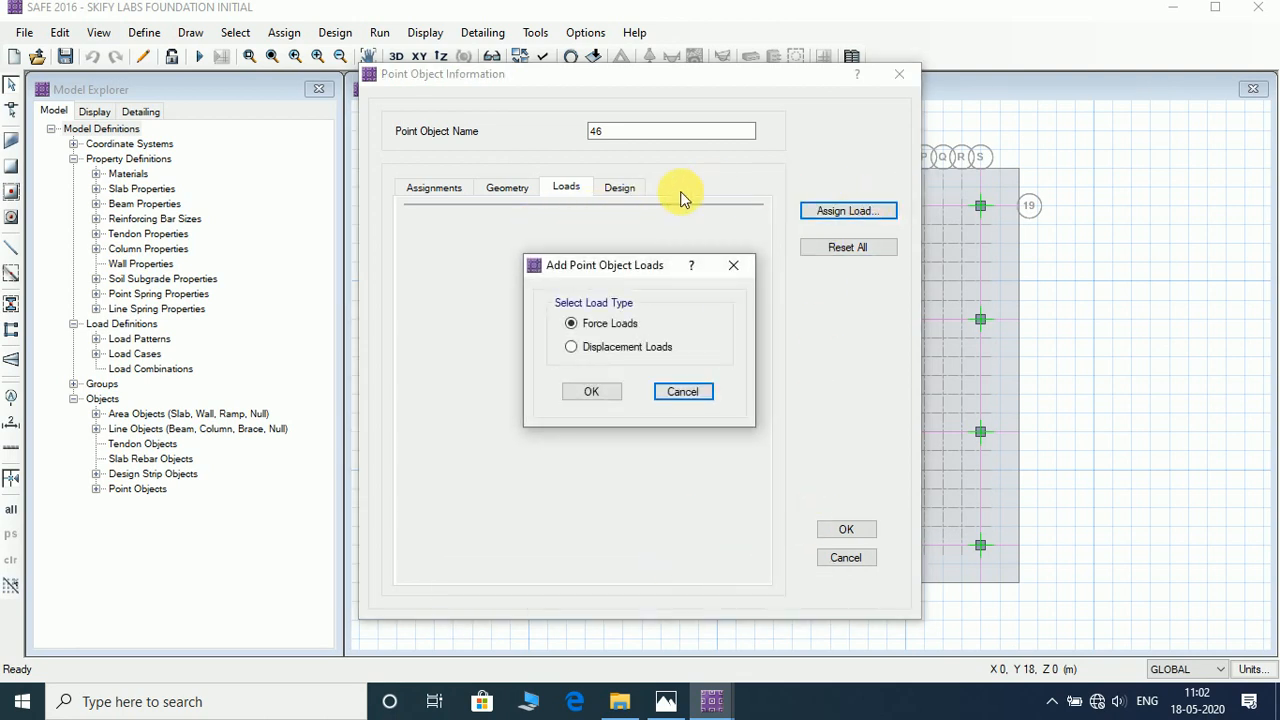
{"action": "left_click", "coordinate": [608, 392]}
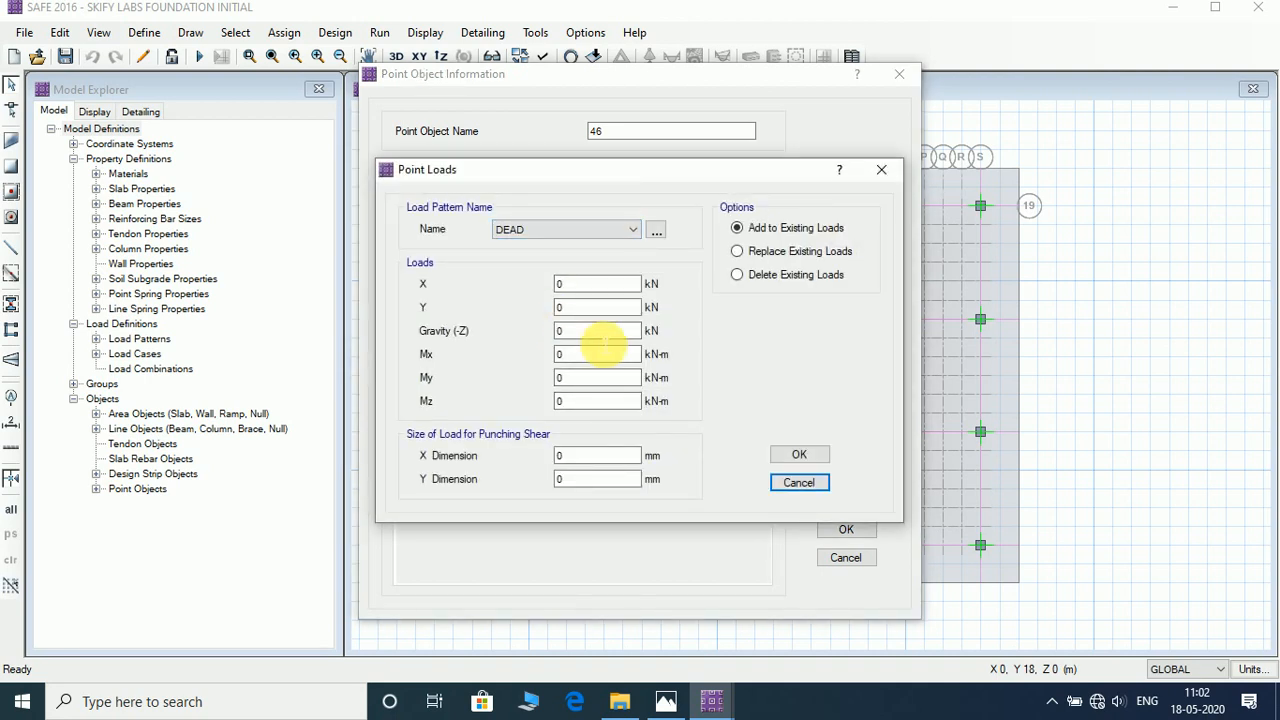
{"action": "double_click", "coordinate": [598, 333]}
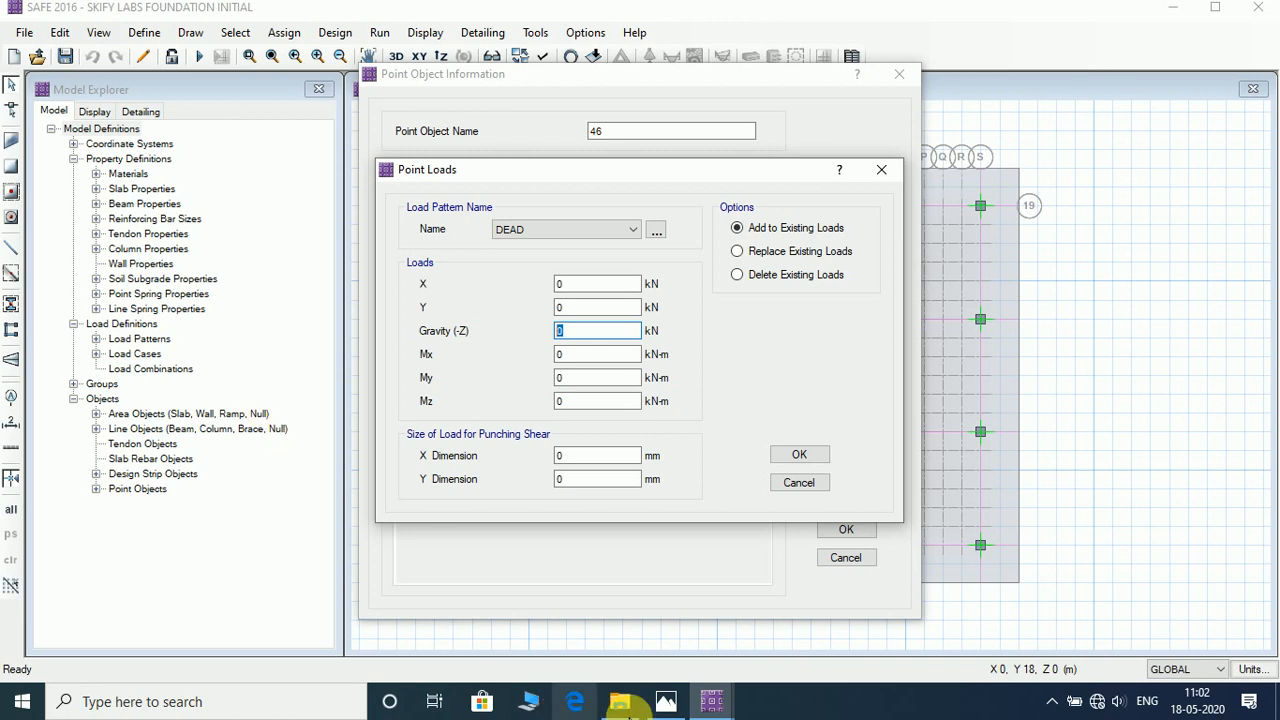
Step: Switch to Photos, look up column C1's dimensions and dead load in the column load table, and return to SAFE
{"action": "left_click", "coordinate": [666, 701]}
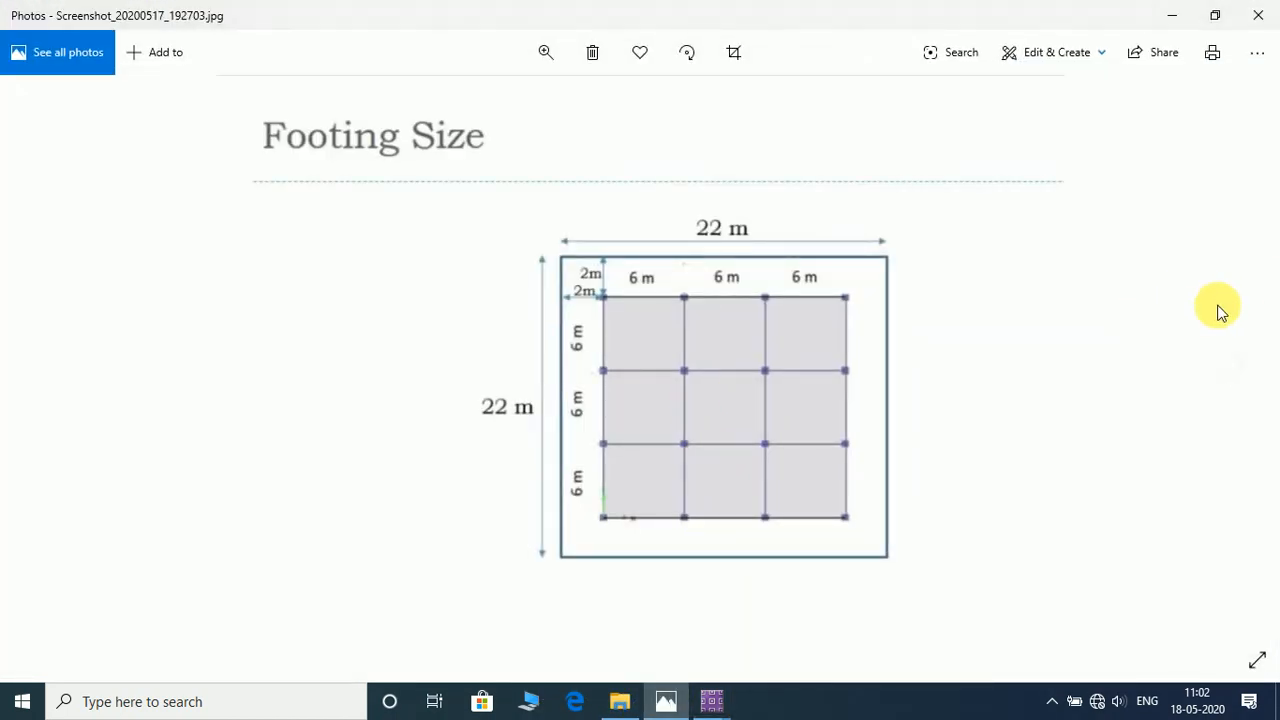
{"action": "left_click", "coordinate": [1236, 357]}
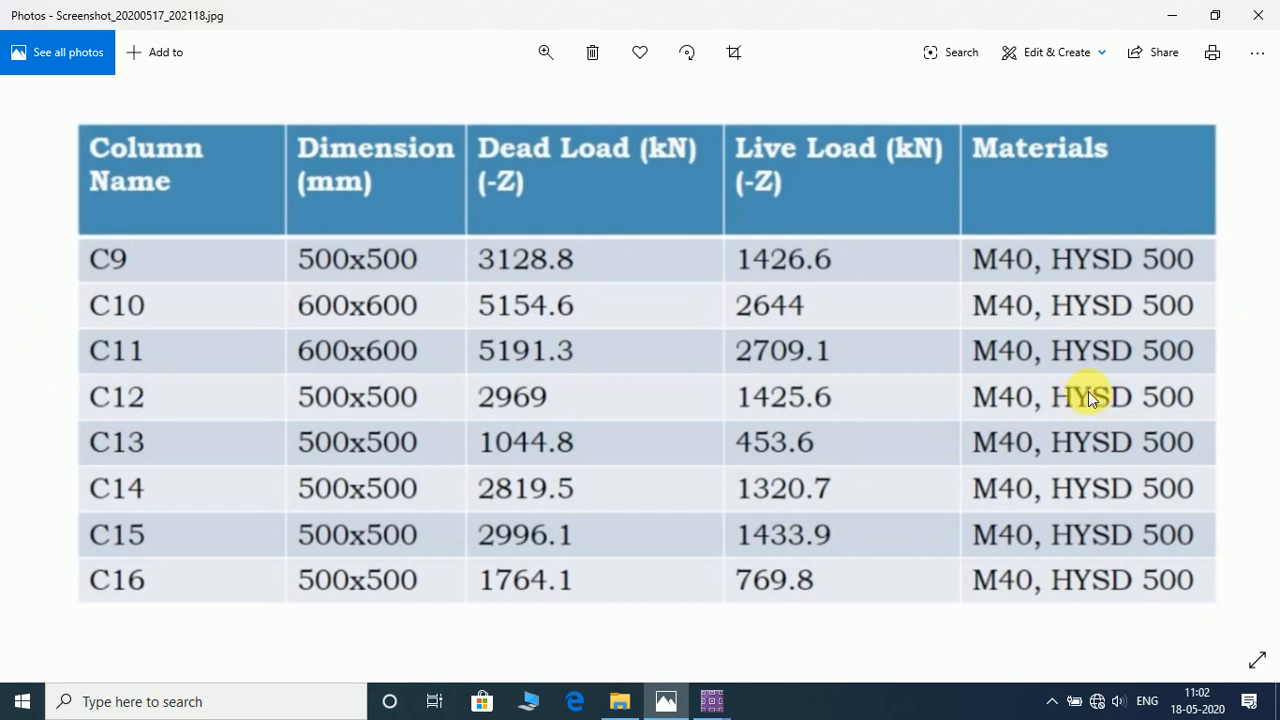
{"action": "left_click", "coordinate": [41, 369]}
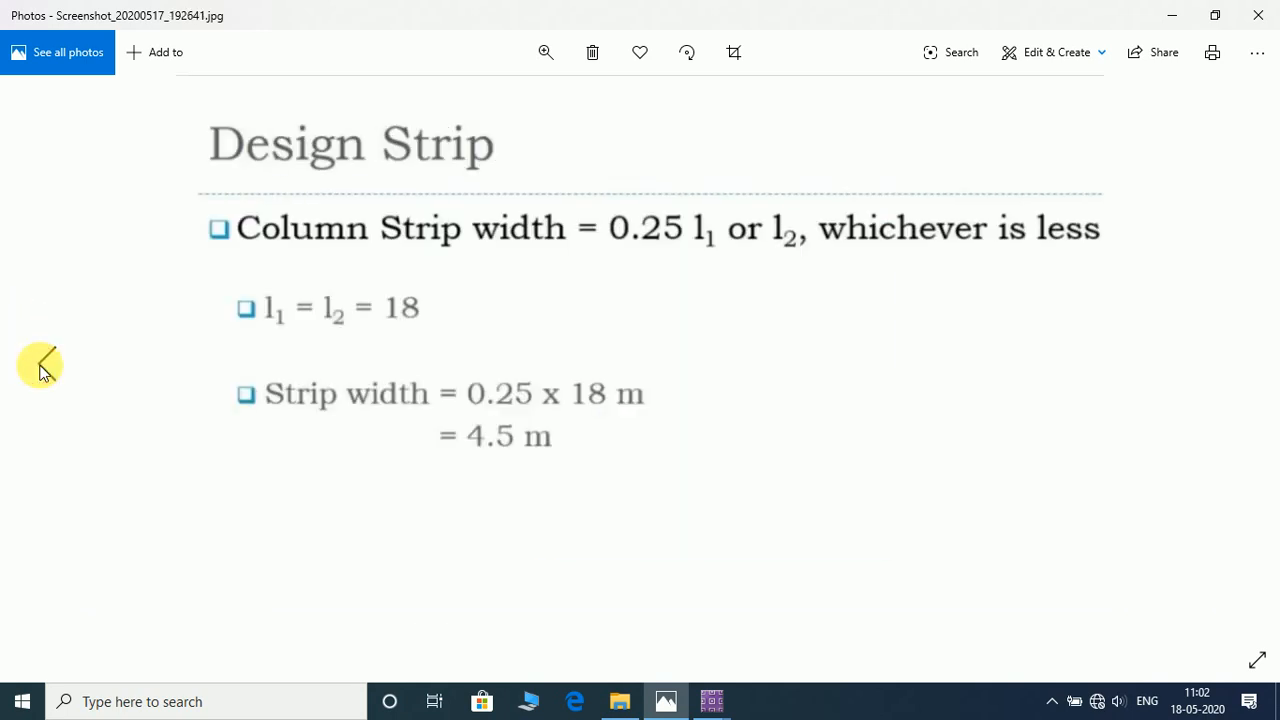
{"action": "left_click", "coordinate": [41, 369]}
{"action": "left_click", "coordinate": [41, 369]}
{"action": "left_click", "coordinate": [41, 369]}
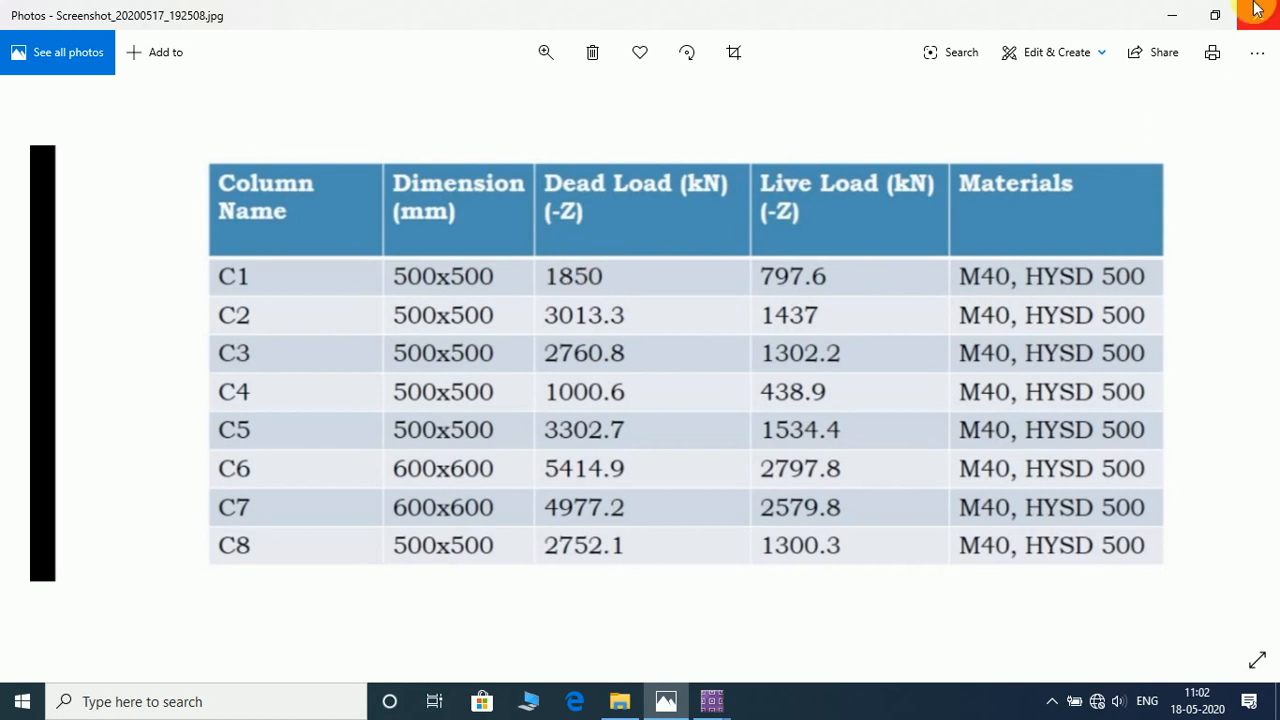
{"action": "left_click", "coordinate": [1173, 17]}
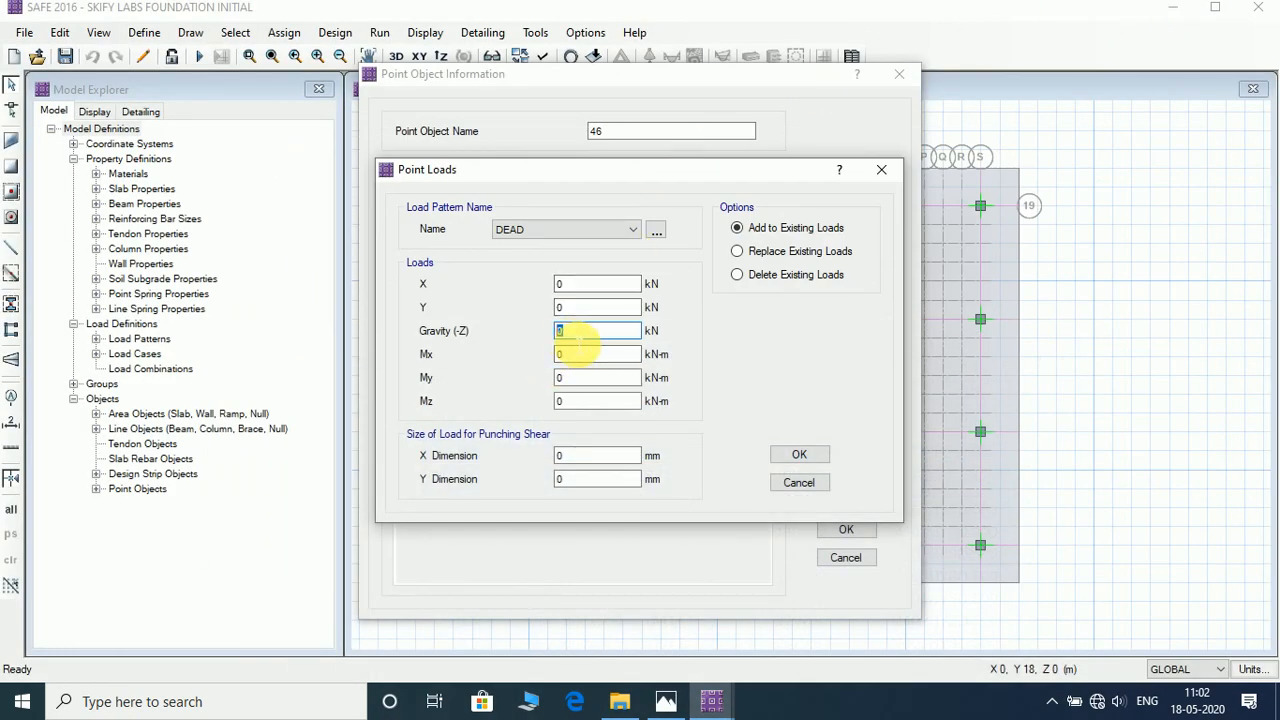
Step: Set the point's DEAD gravity load to 1850 kN and the punching shear X dimension to 500 mm
{"action": "type", "text": "185"}
{"action": "double_click", "coordinate": [598, 456]}
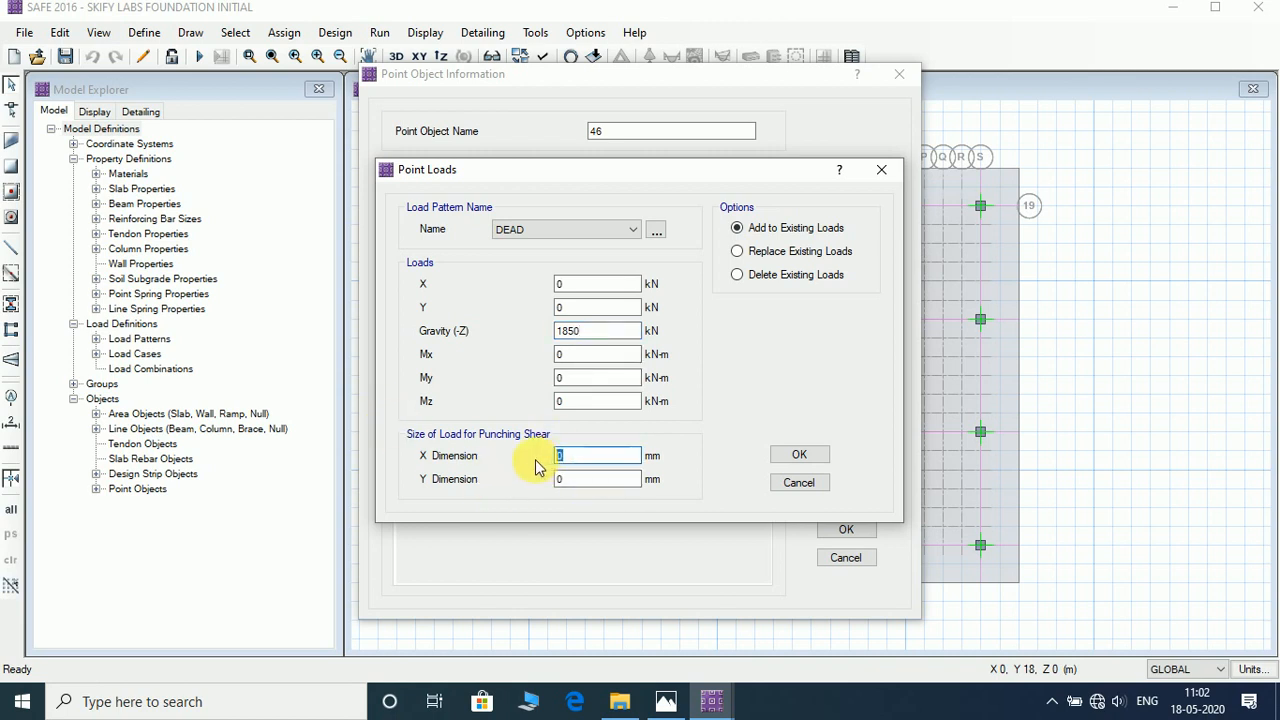
{"action": "type", "text": "500"}
{"action": "double_click", "coordinate": [600, 479]}
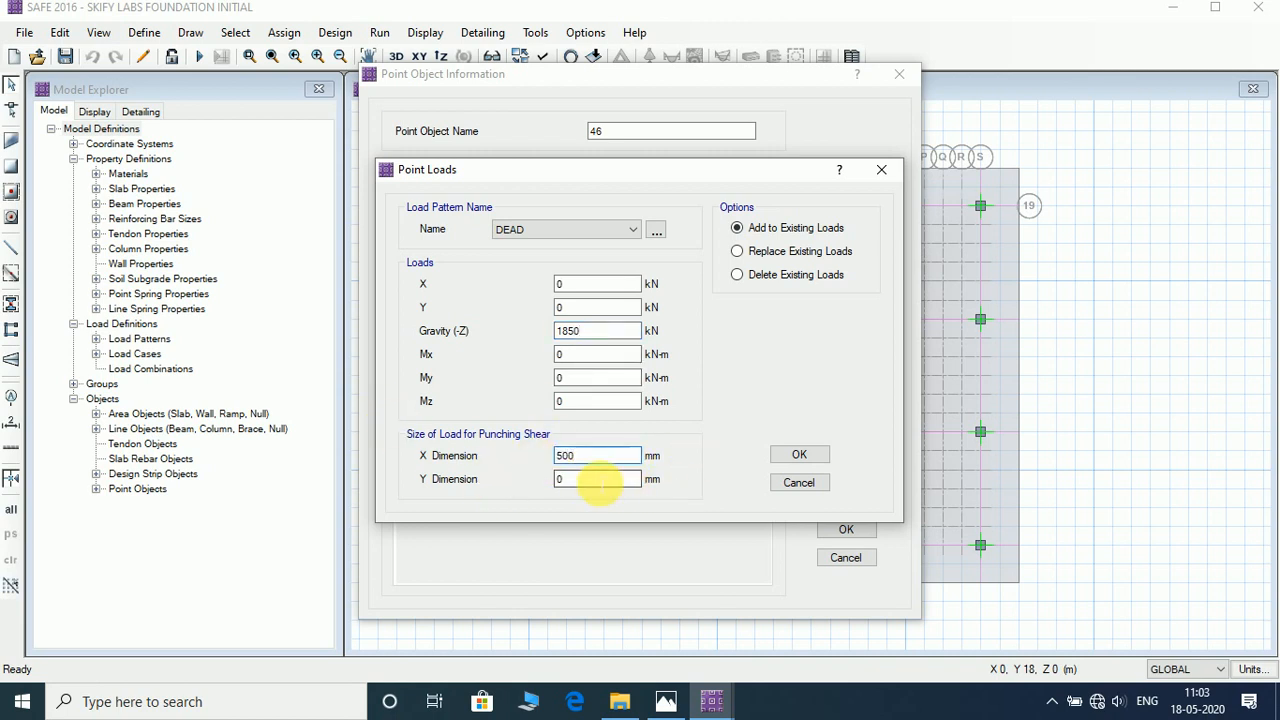
Step: Set the DEAD point load's punching shear Y dimension to 500 mm and apply the load to the column point at grid A-19
{"action": "type", "text": "500"}
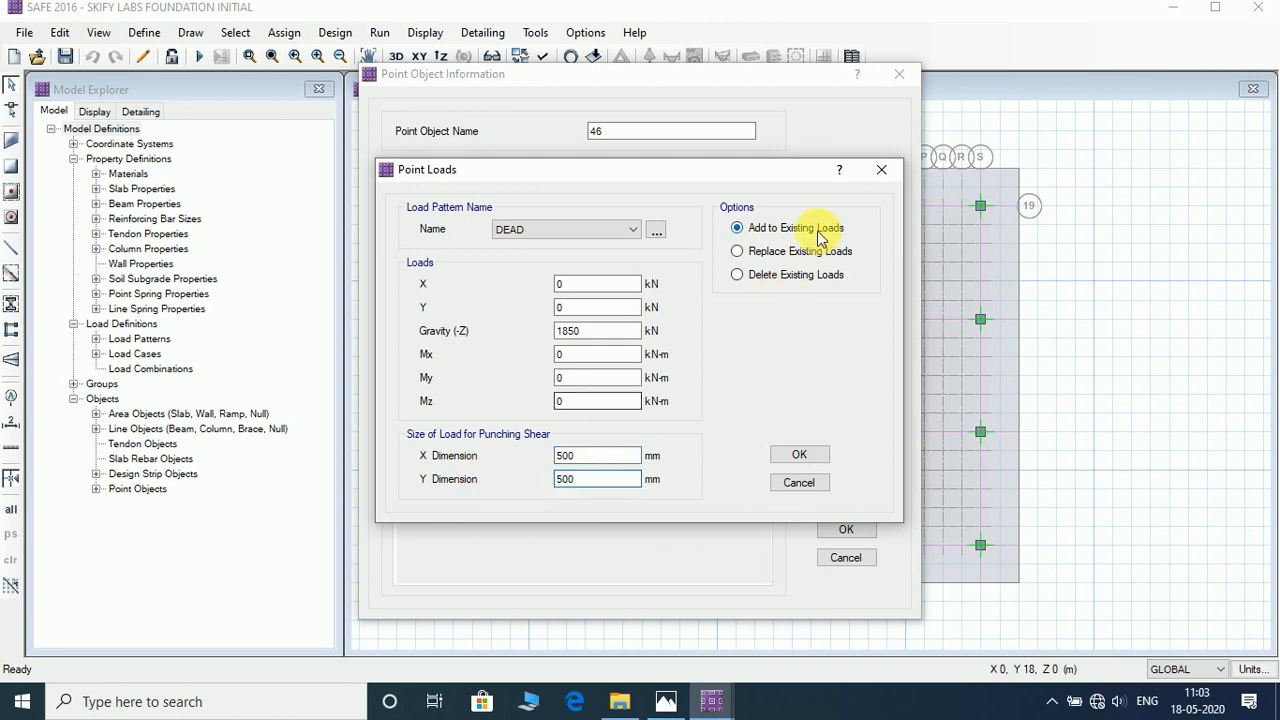
{"action": "left_click", "coordinate": [812, 457]}
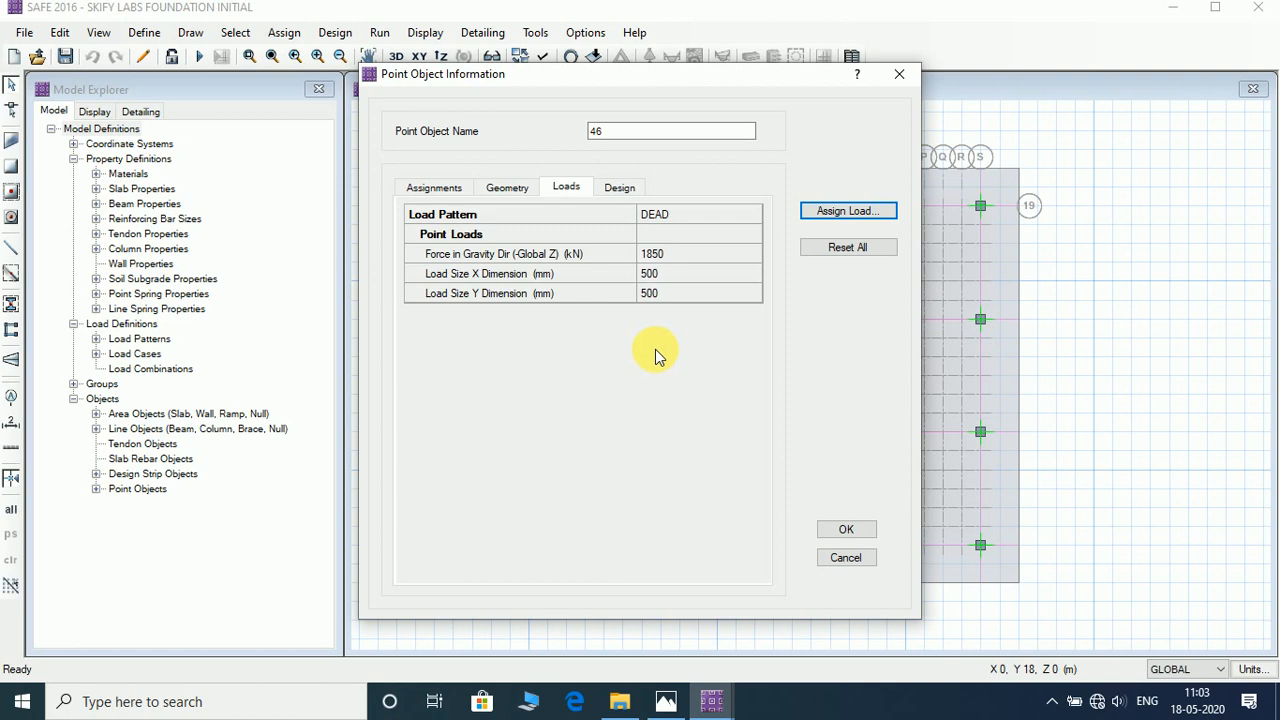
{"action": "left_click_drag", "start_coordinate": [689, 83], "coordinate": [289, 89]}
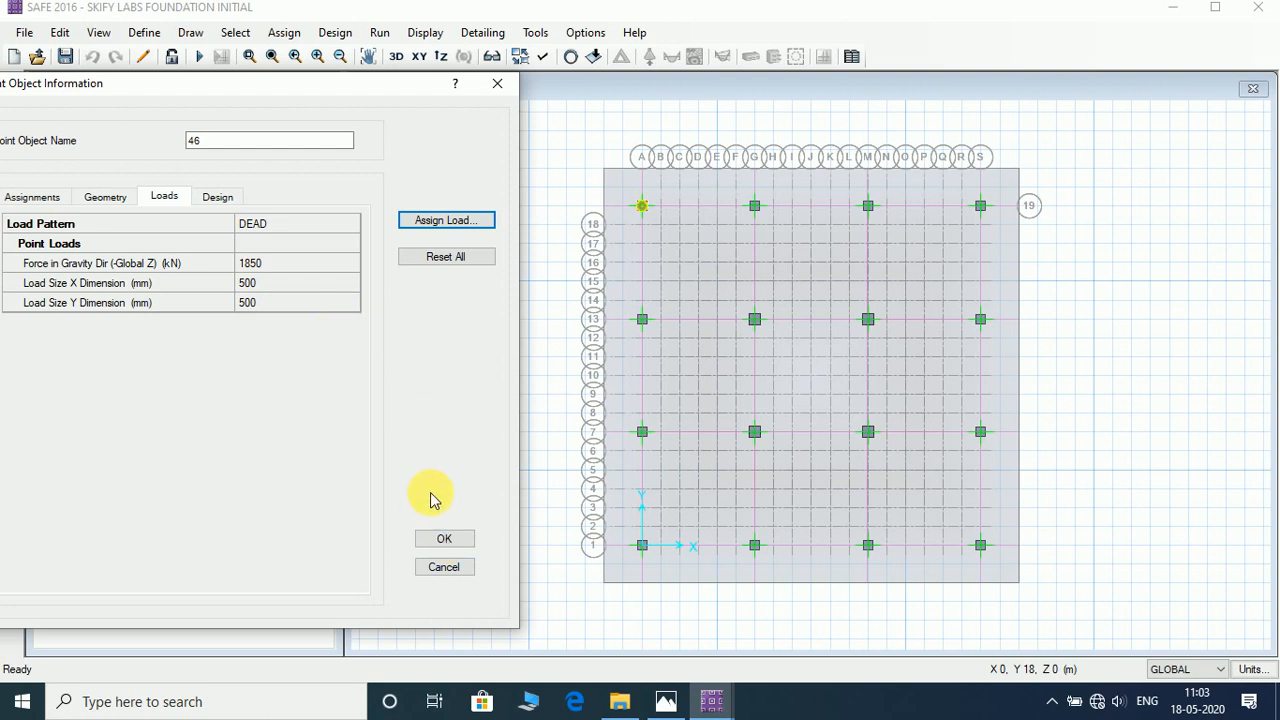
{"action": "left_click", "coordinate": [443, 538]}
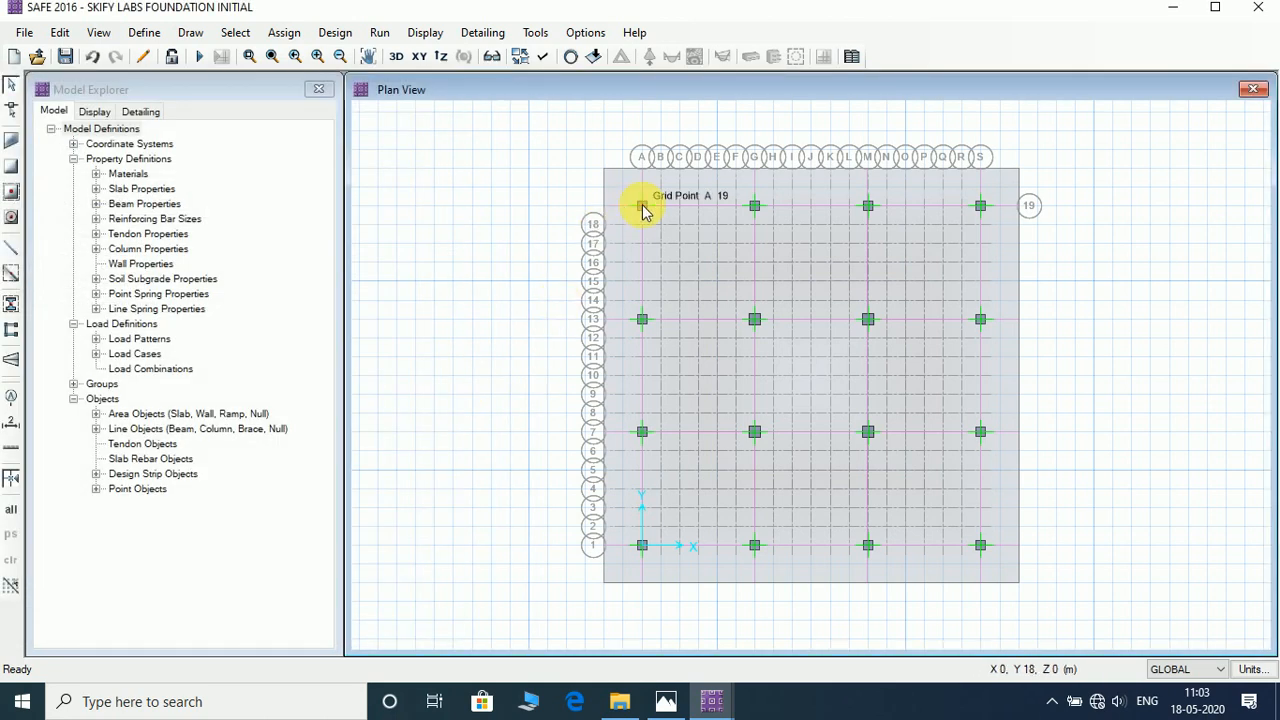
Step: Add a LIVE point load to the grid A-19 column point with 797.6 kN gravity, as listed for column C1 in the reference table
{"action": "right_click", "coordinate": [643, 206]}
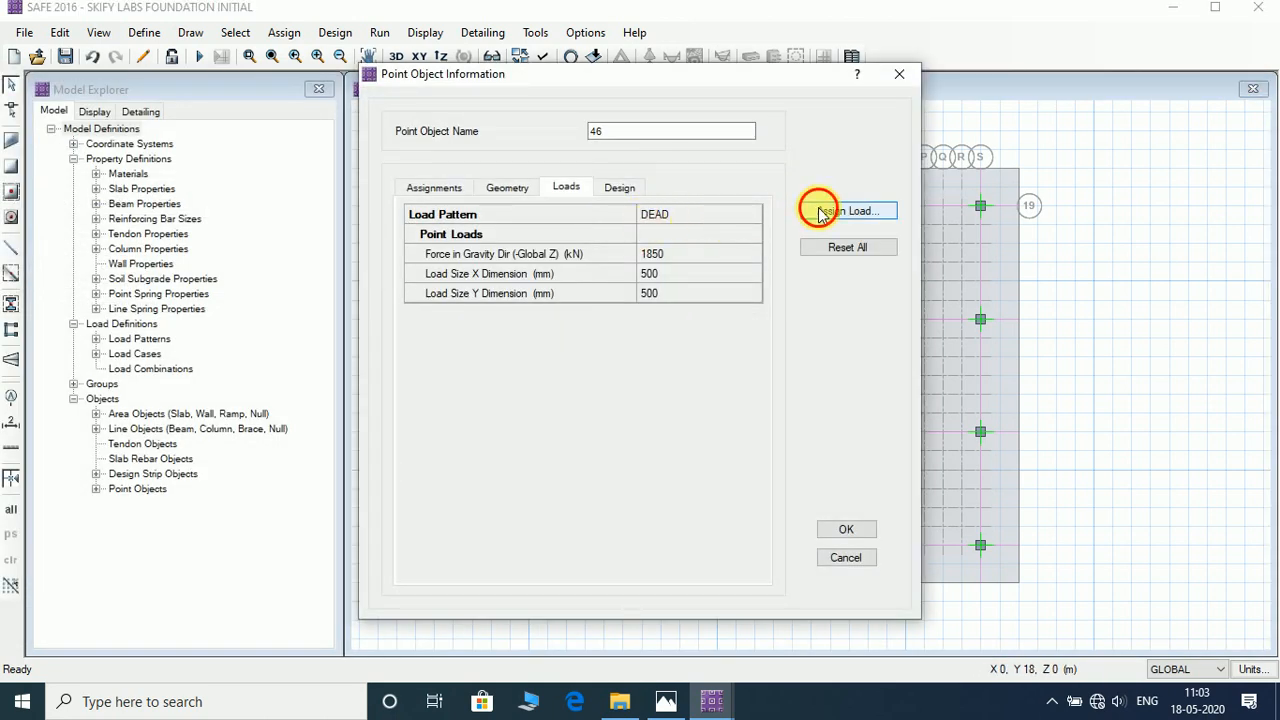
{"action": "left_click", "coordinate": [820, 213]}
{"action": "left_click", "coordinate": [589, 391]}
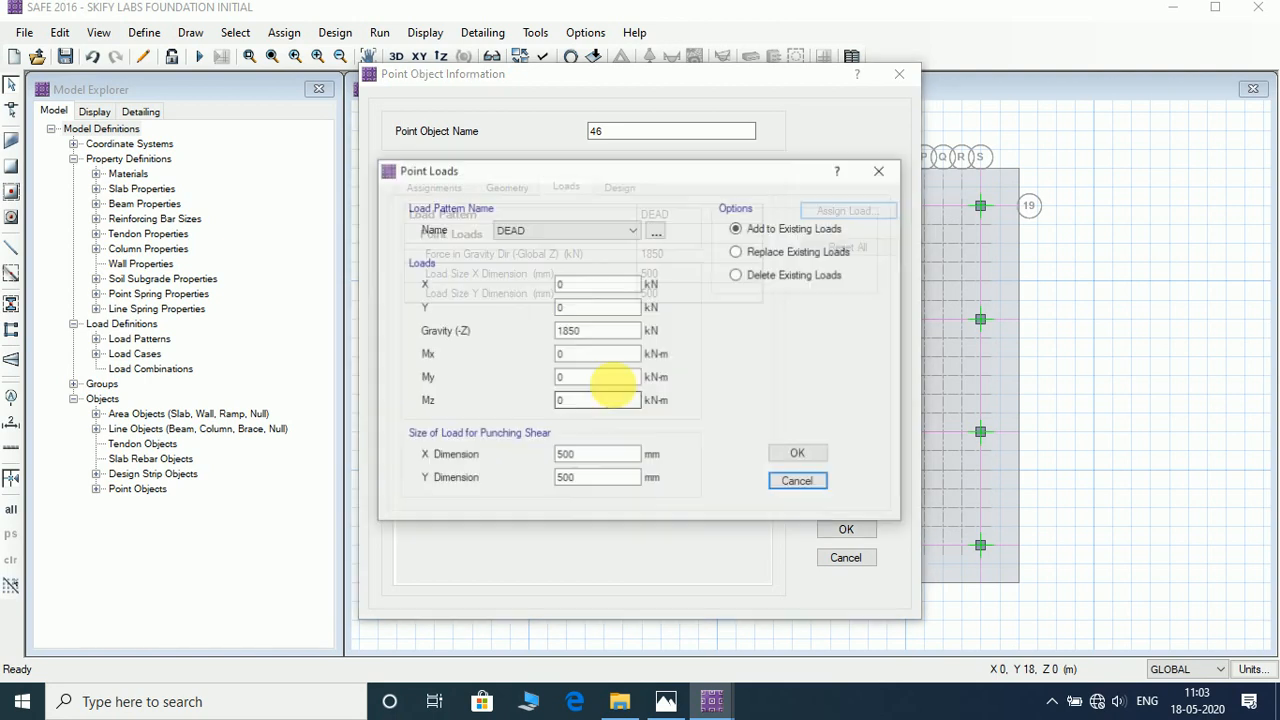
{"action": "left_click", "coordinate": [529, 229]}
{"action": "left_click", "coordinate": [527, 260]}
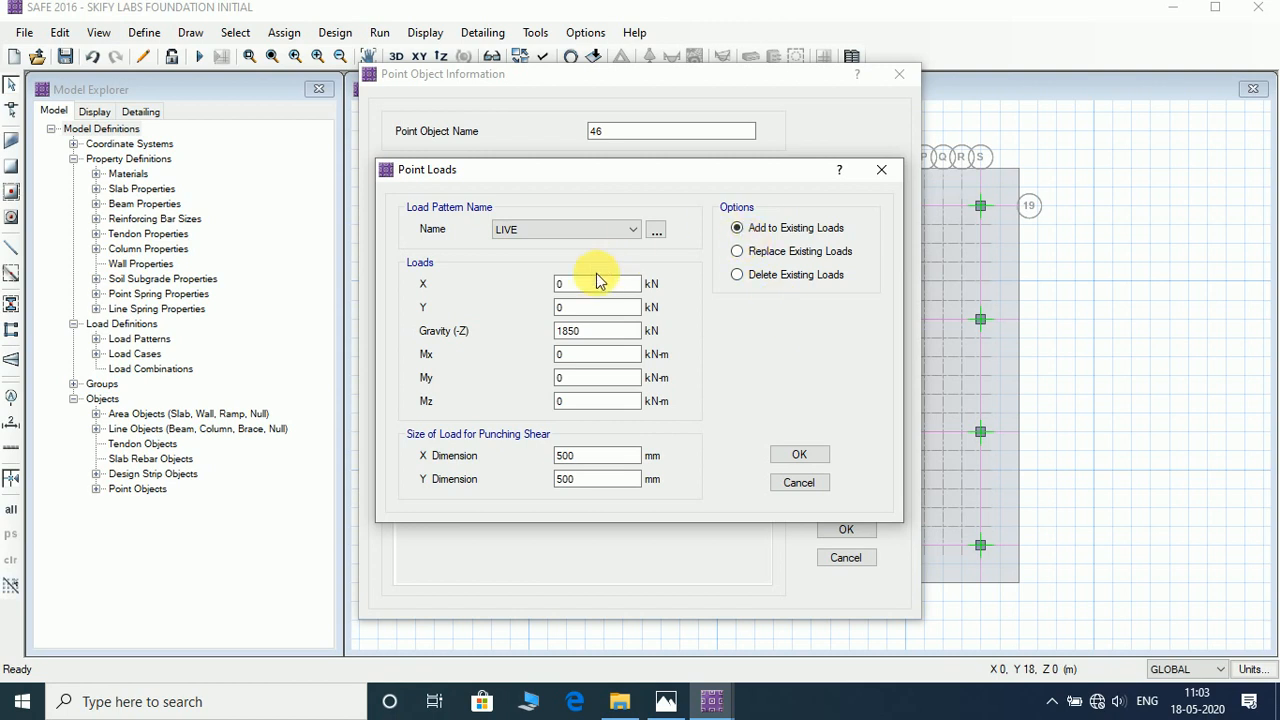
{"action": "double_click", "coordinate": [577, 331]}
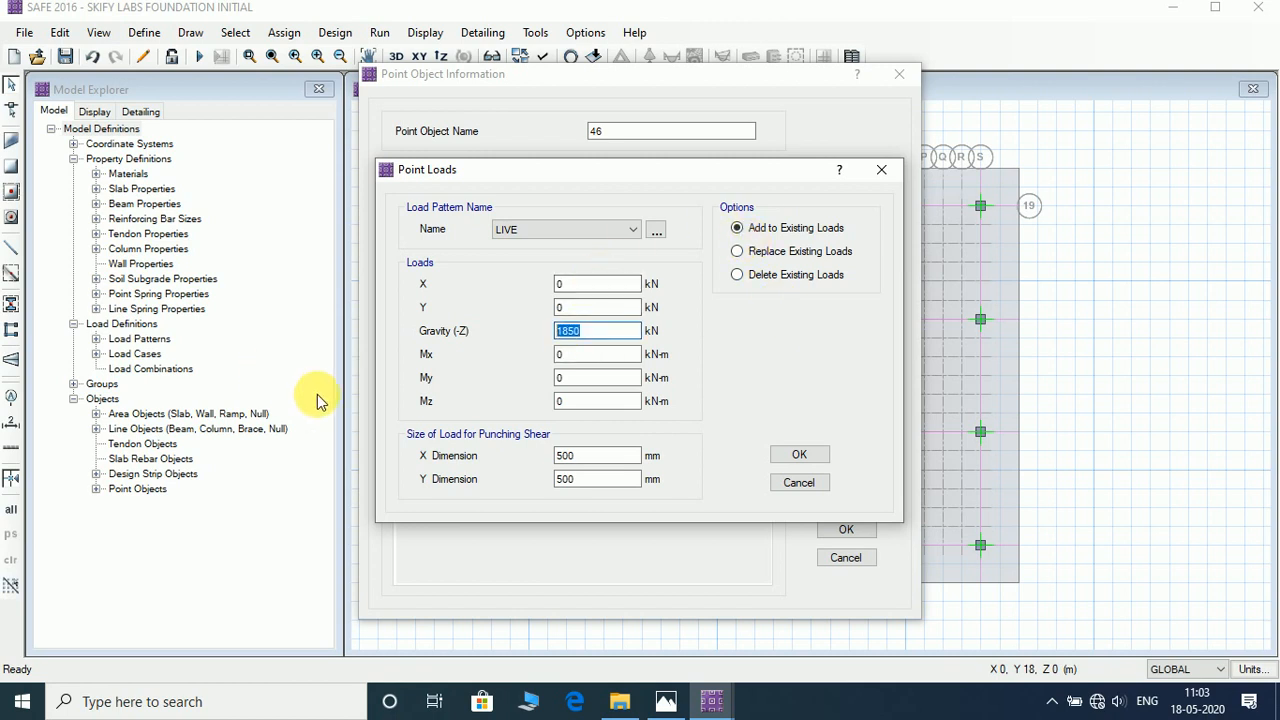
{"action": "key", "text": "alt+Tab"}
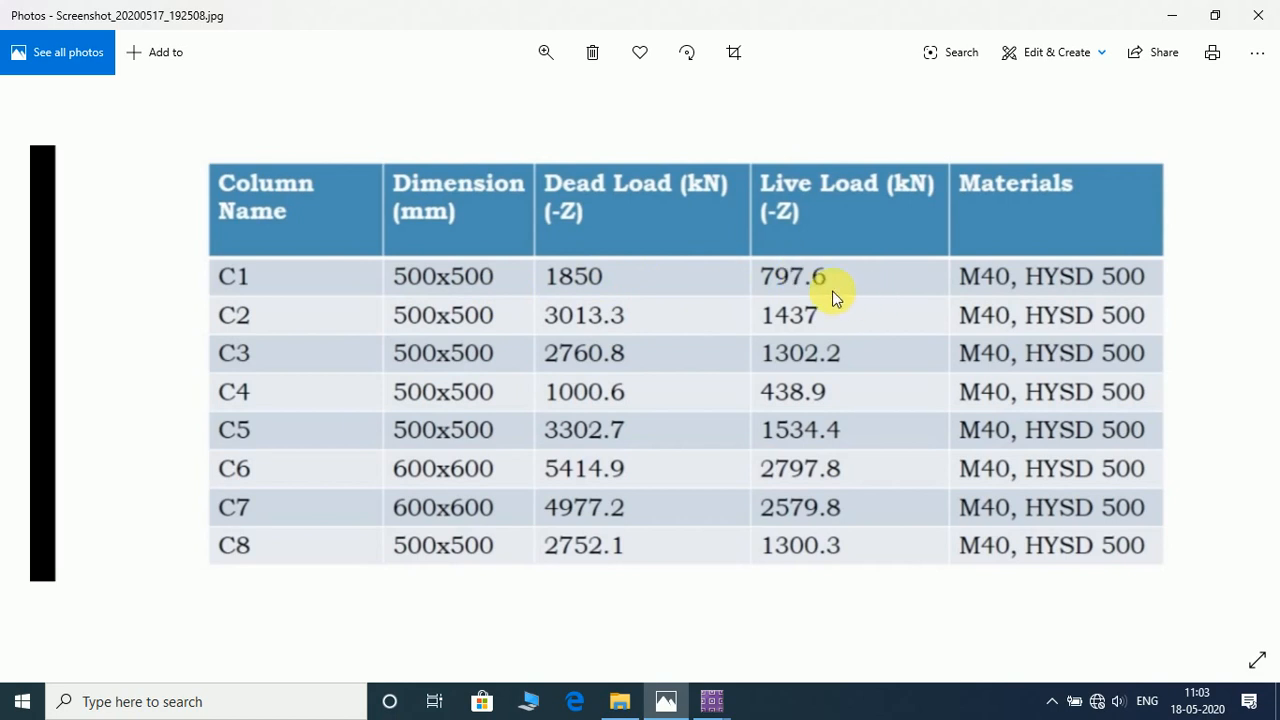
{"action": "key", "text": "alt+Tab"}
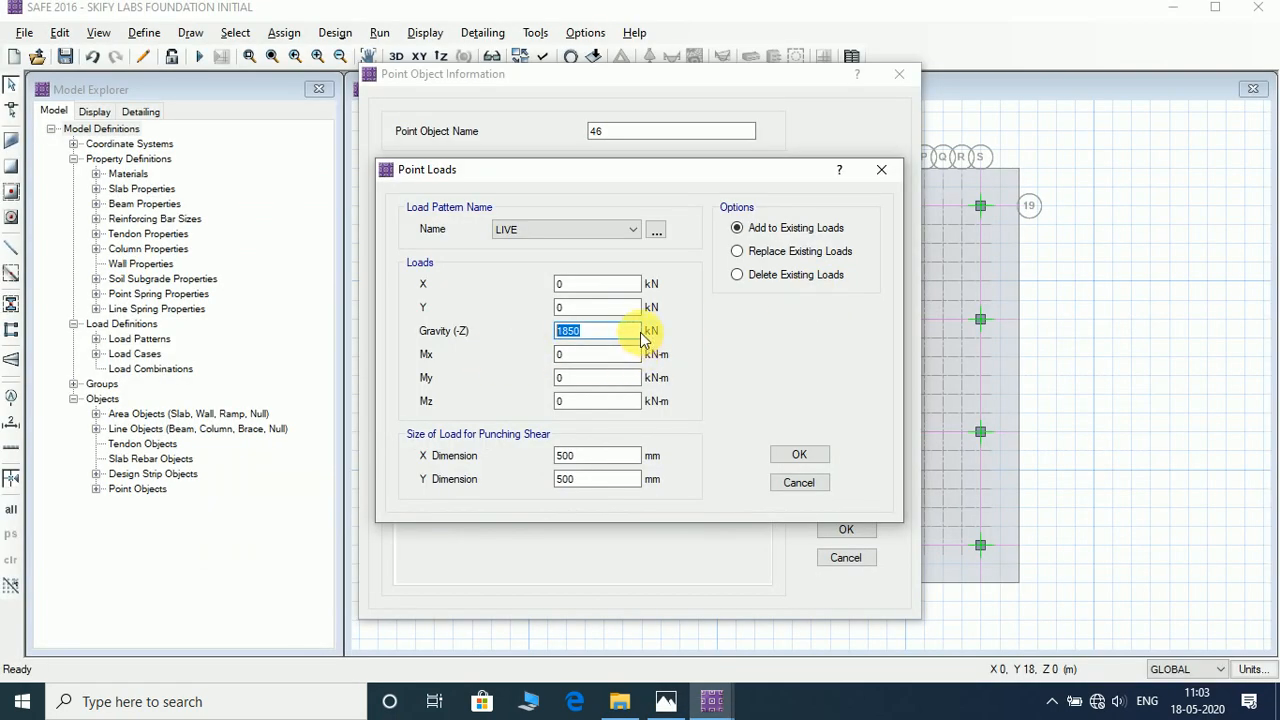
{"action": "type", "text": "797.6"}
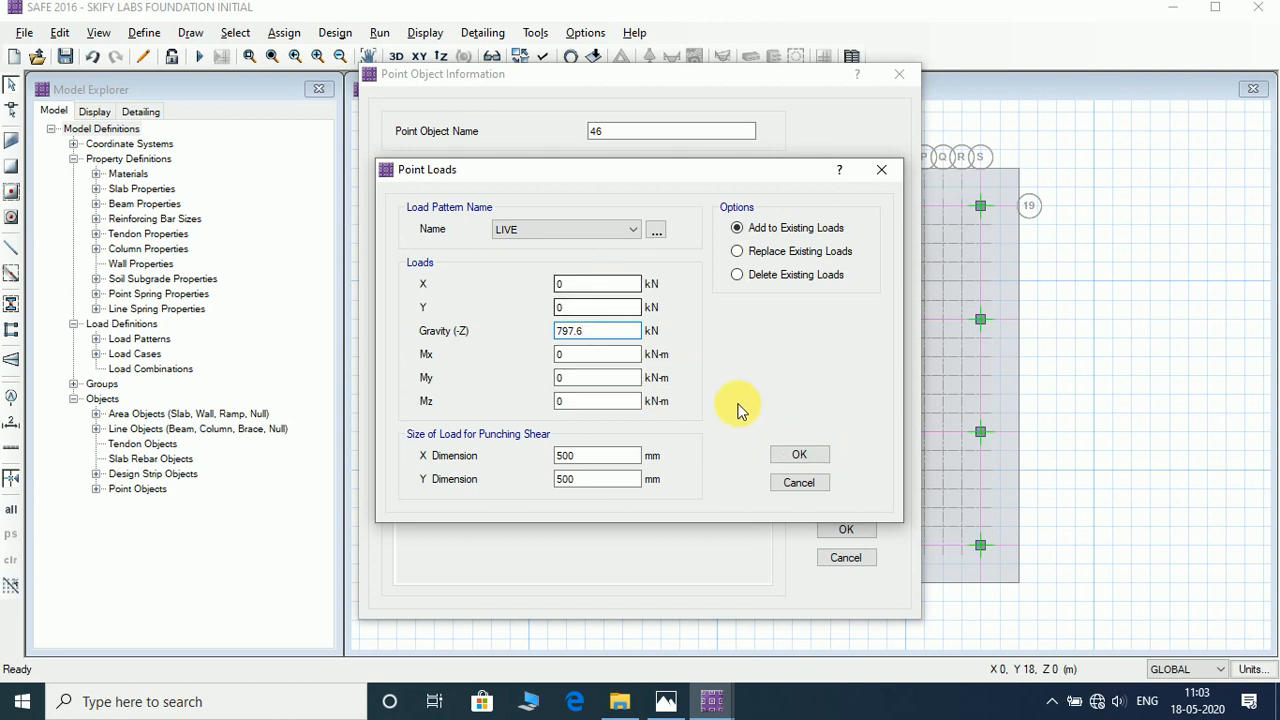
{"action": "left_click", "coordinate": [802, 456]}
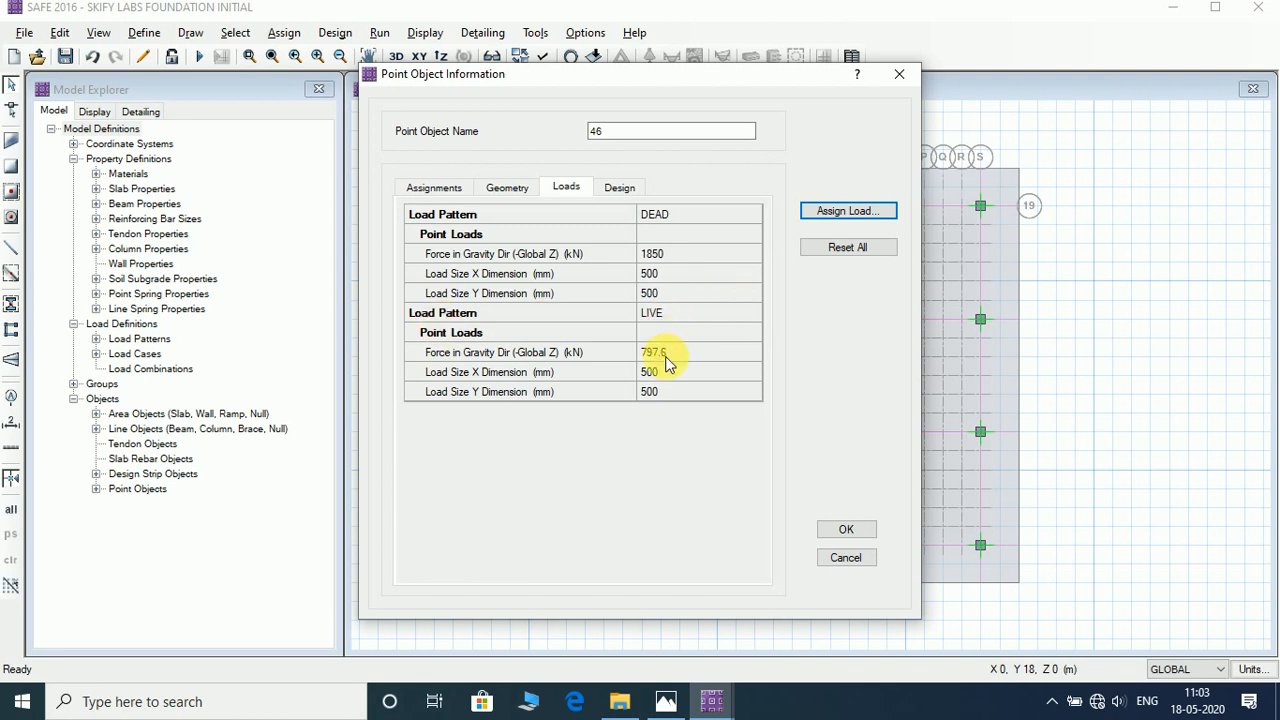
{"action": "left_click", "coordinate": [843, 530]}
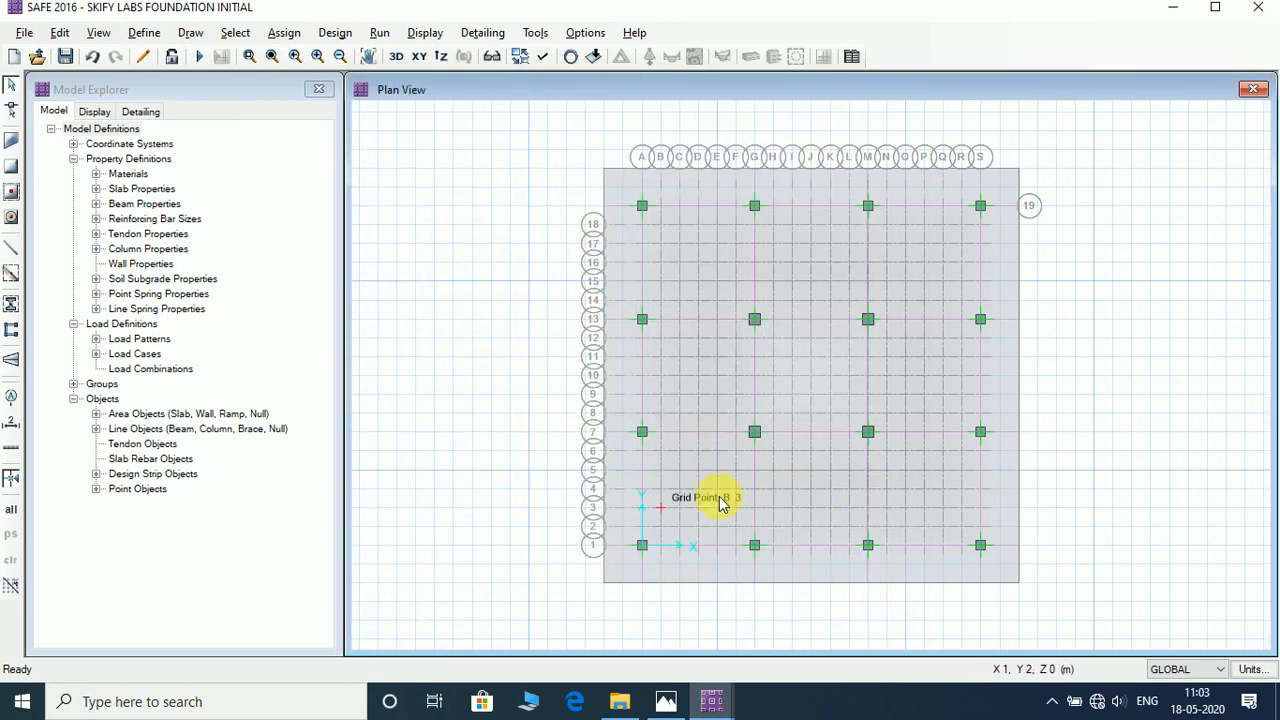
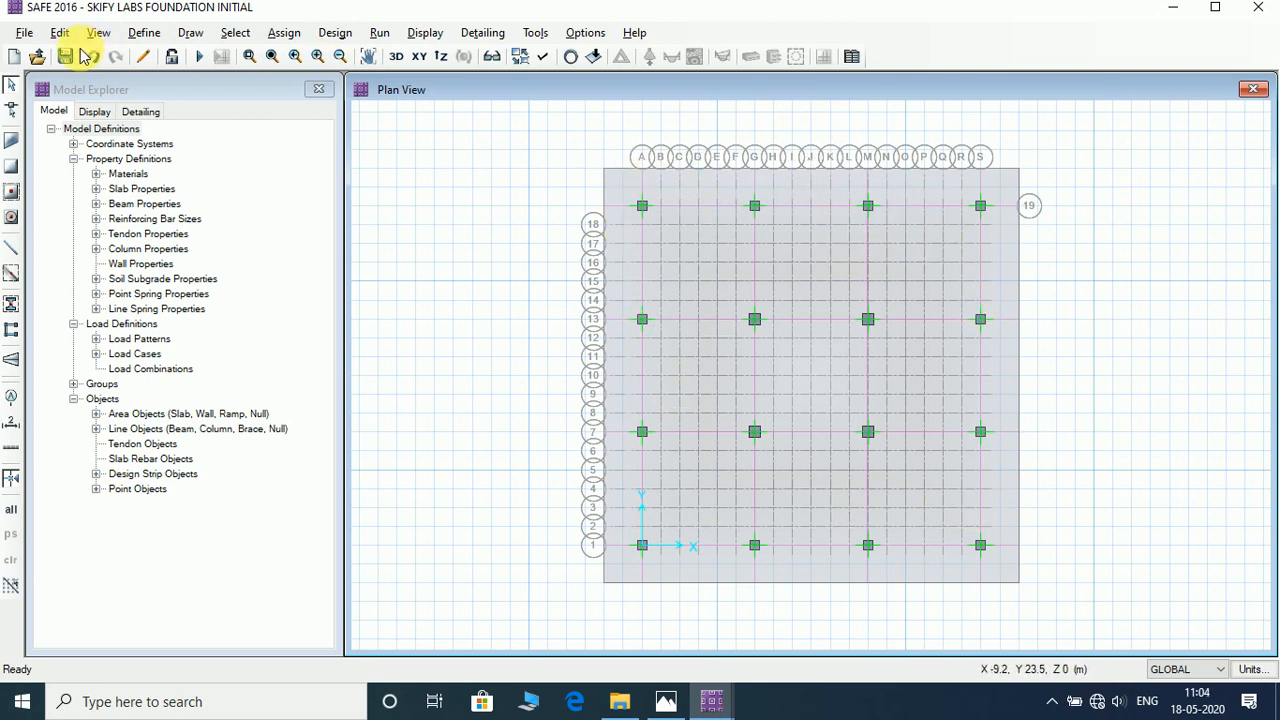
Step: Save the current model's changes and open the SKIFY LABS FOUNDATION.FDB model
{"action": "left_click", "coordinate": [24, 34]}
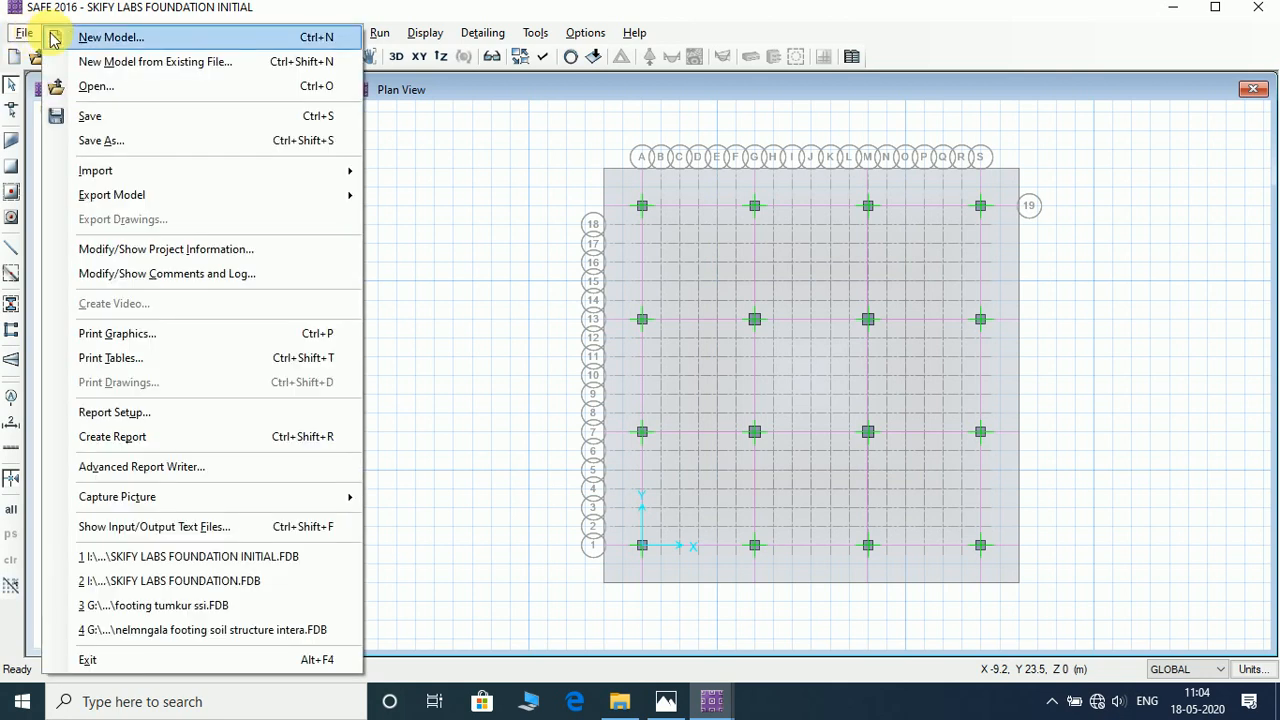
{"action": "left_click", "coordinate": [52, 86]}
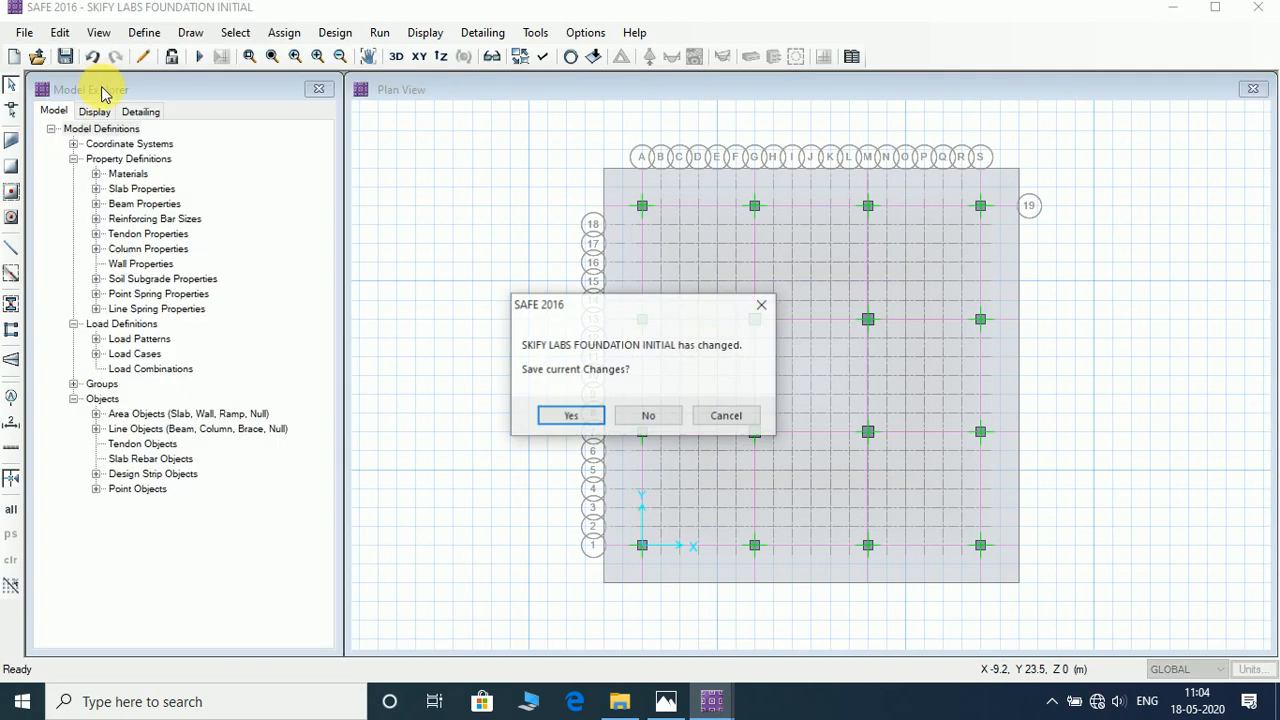
{"action": "left_click", "coordinate": [570, 416]}
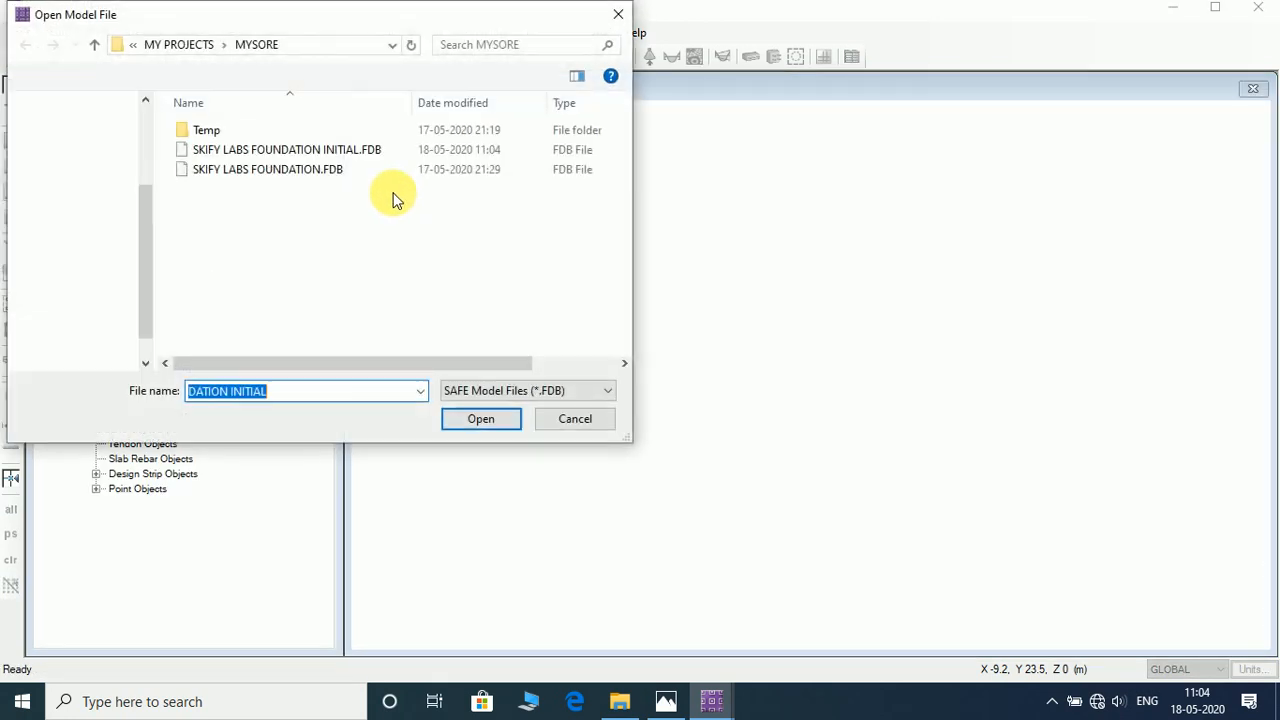
{"action": "left_click", "coordinate": [318, 172]}
{"action": "left_click", "coordinate": [474, 420]}
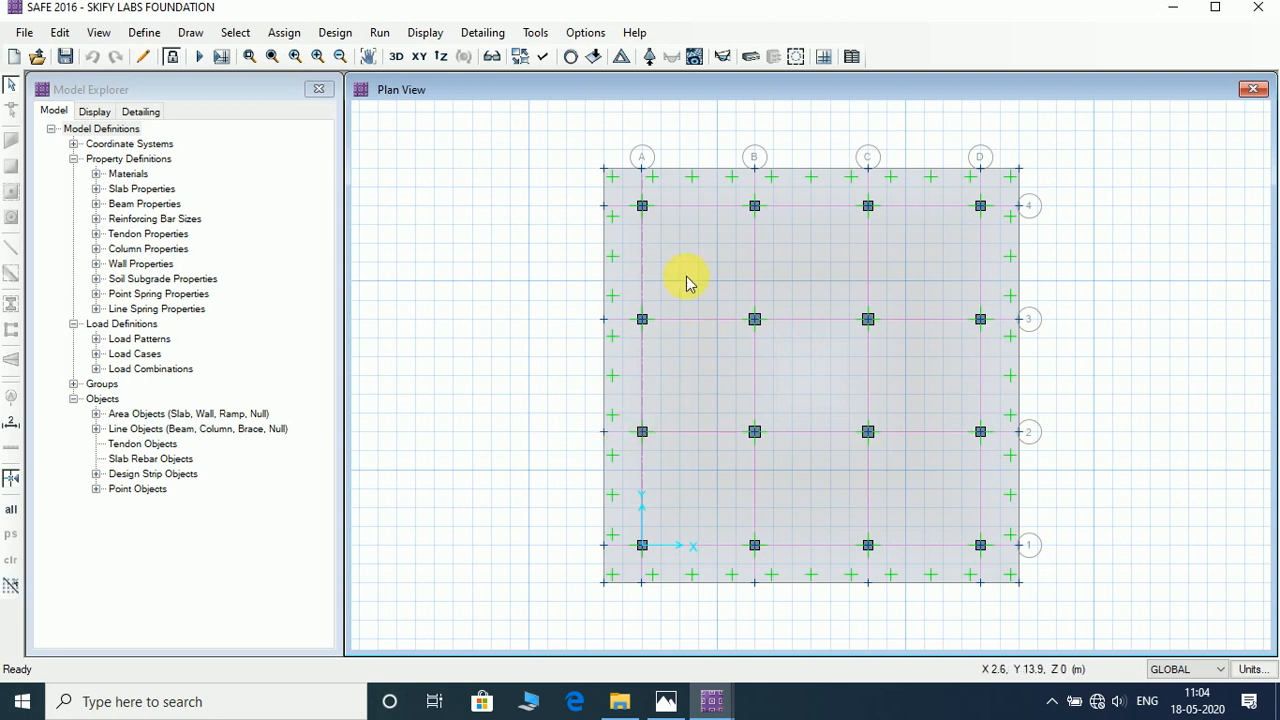
Step: Check the loads assigned to the column point at grid A-4, then close its information
{"action": "right_click", "coordinate": [644, 207]}
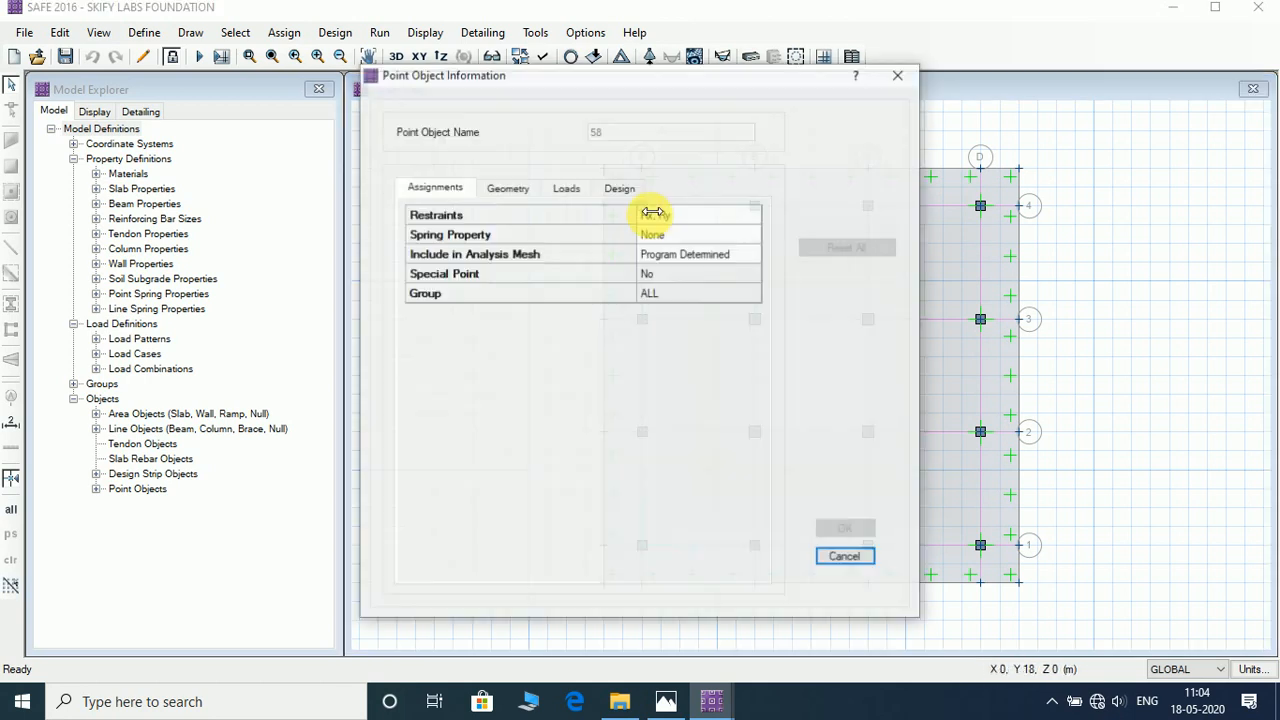
{"action": "left_click", "coordinate": [566, 190]}
{"action": "left_click", "coordinate": [899, 74]}
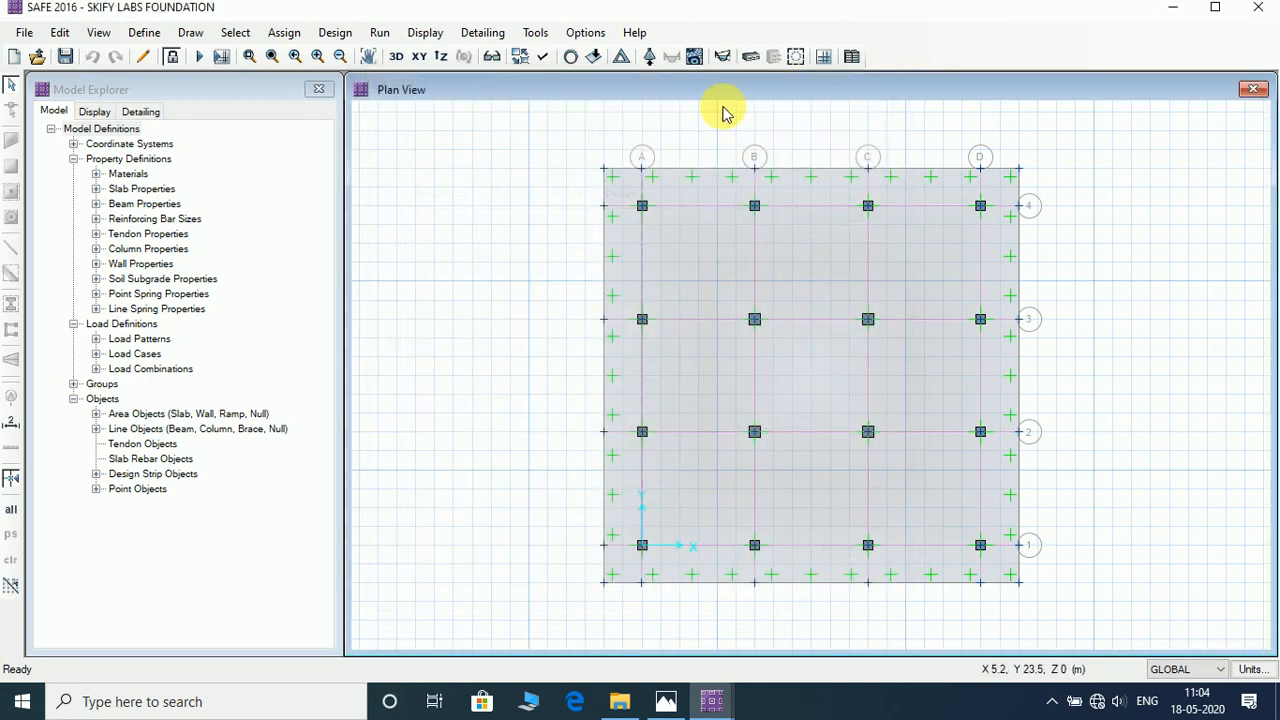
Step: Show the analysis model loads for the Dead_ABOVE pattern with loading values, viewed in 3D
{"action": "left_click", "coordinate": [419, 56]}
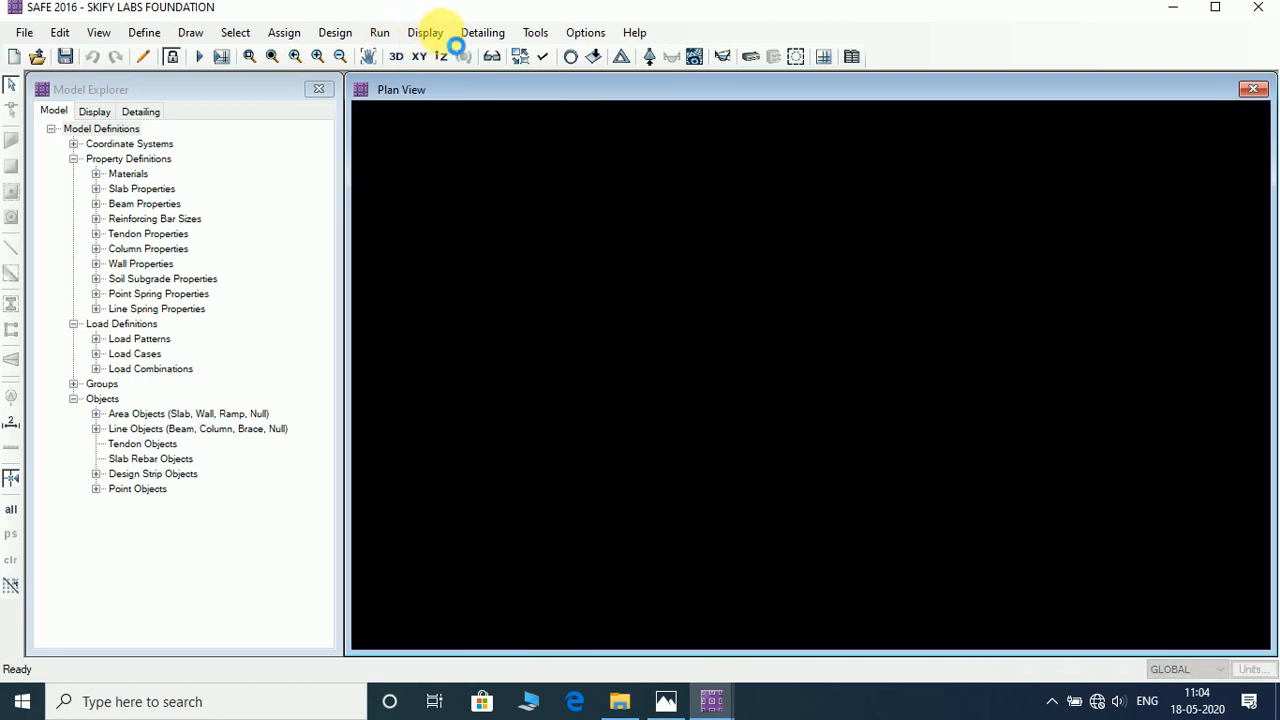
{"action": "left_click", "coordinate": [428, 33]}
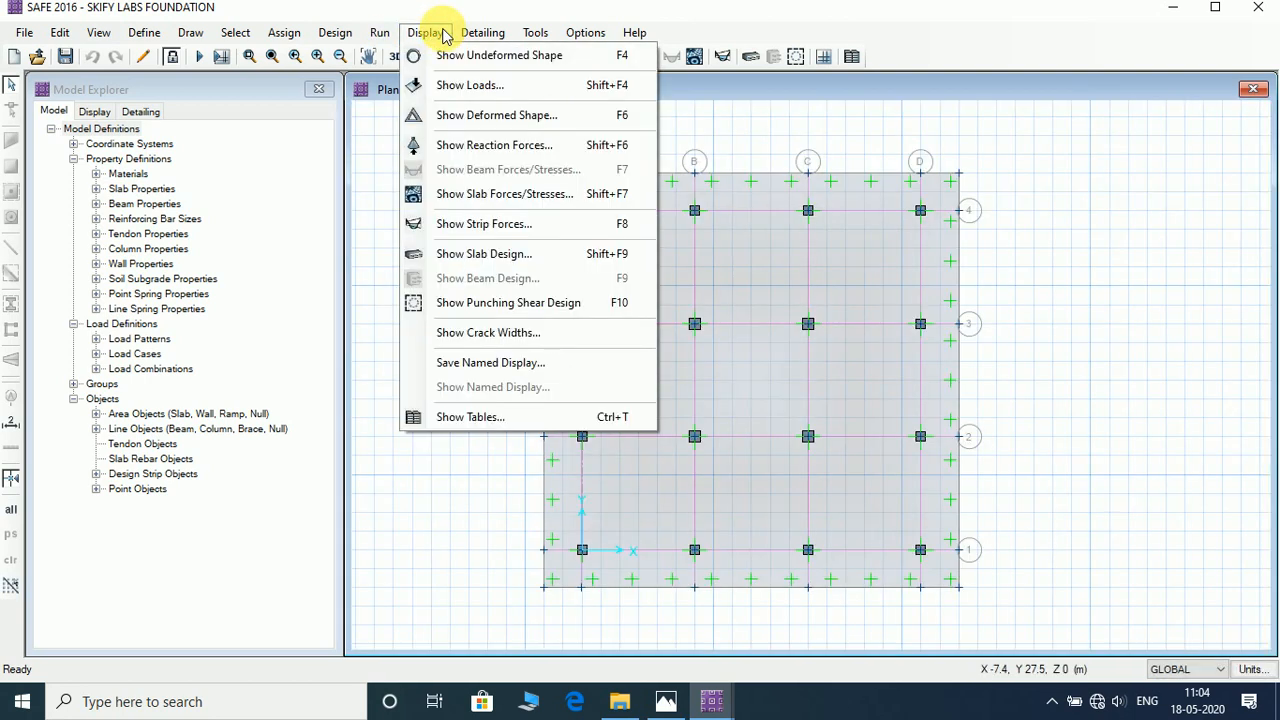
{"action": "left_click", "coordinate": [444, 36]}
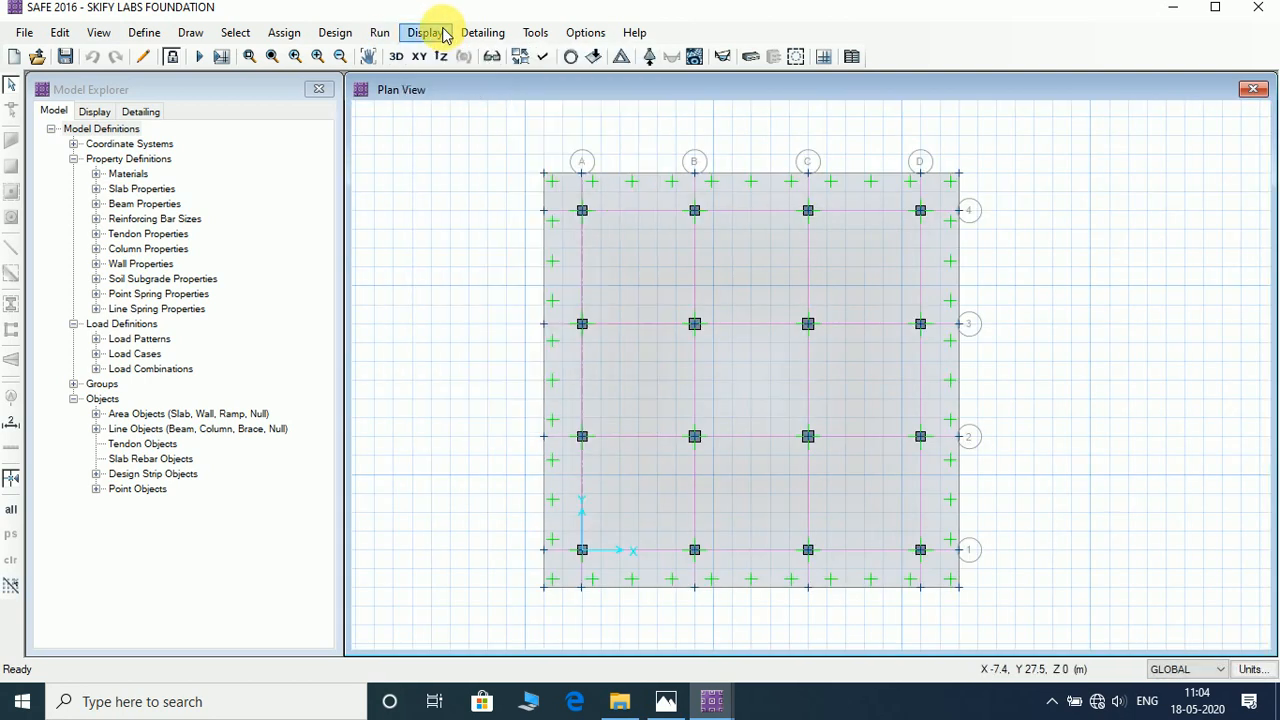
{"action": "left_click", "coordinate": [594, 58]}
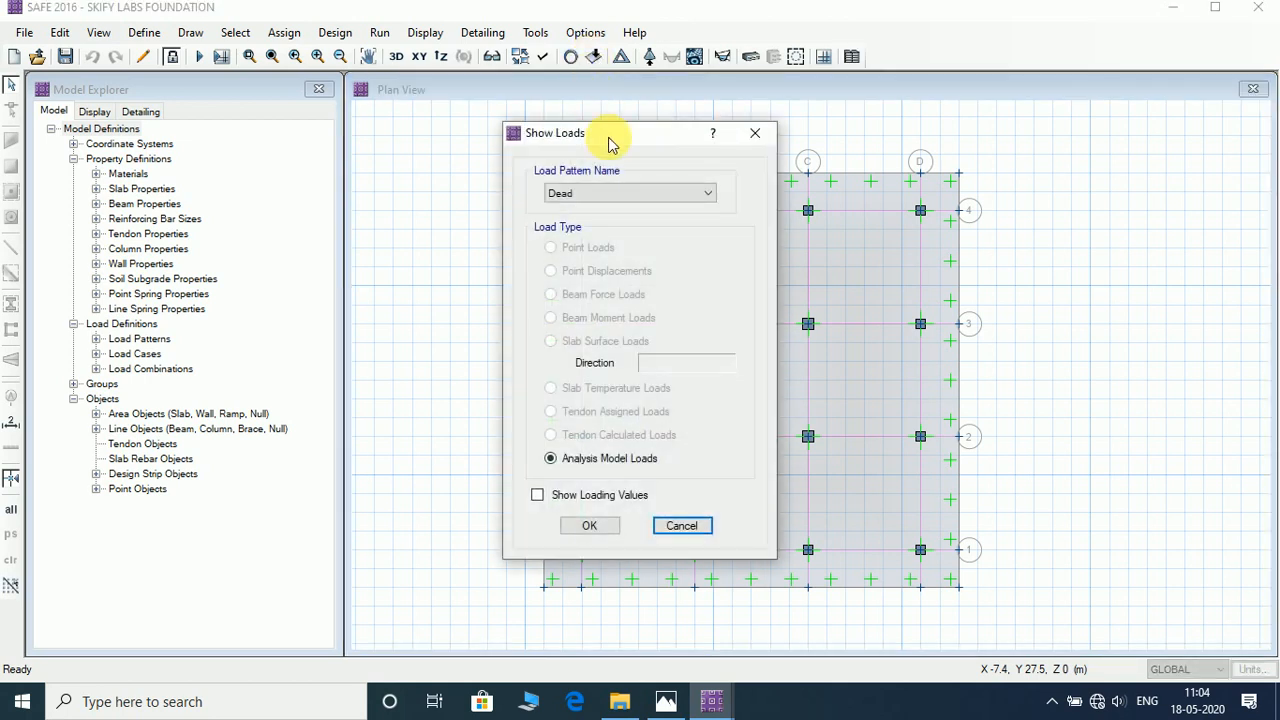
{"action": "left_click_drag", "start_coordinate": [609, 137], "coordinate": [197, 188]}
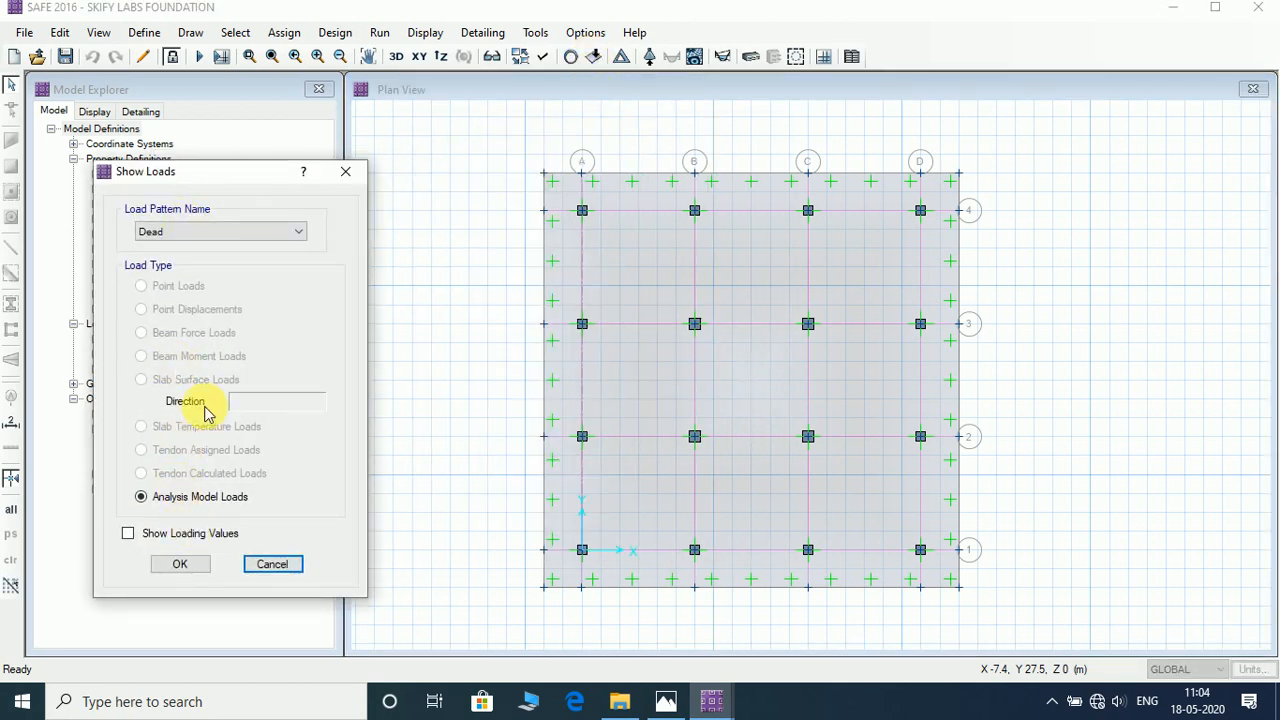
{"action": "left_click", "coordinate": [125, 535]}
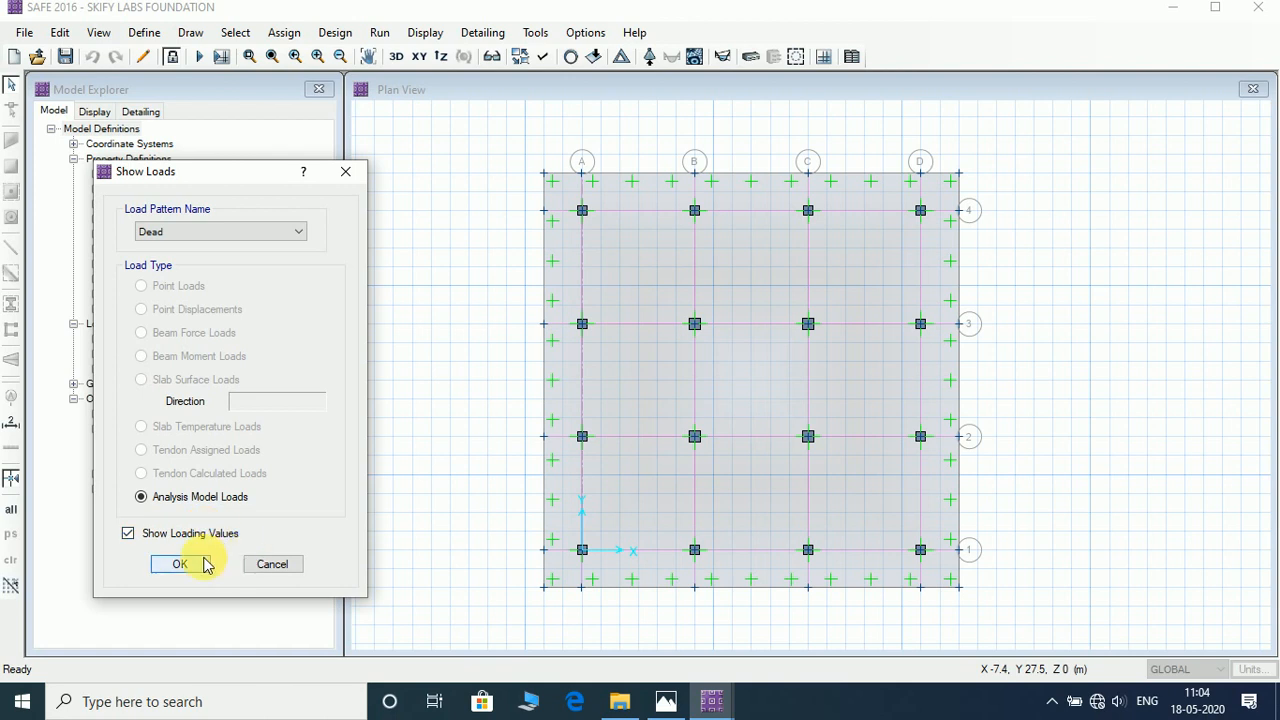
{"action": "left_click", "coordinate": [188, 232]}
{"action": "left_click", "coordinate": [185, 270]}
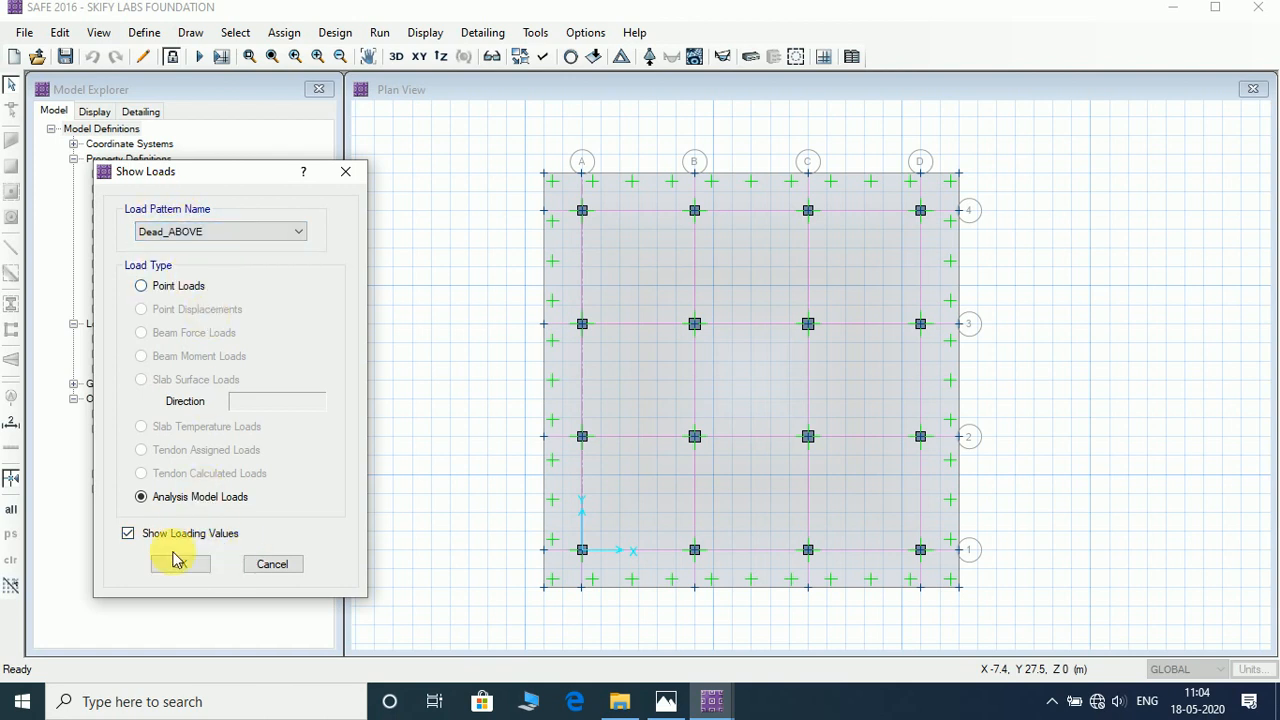
{"action": "left_click", "coordinate": [180, 564]}
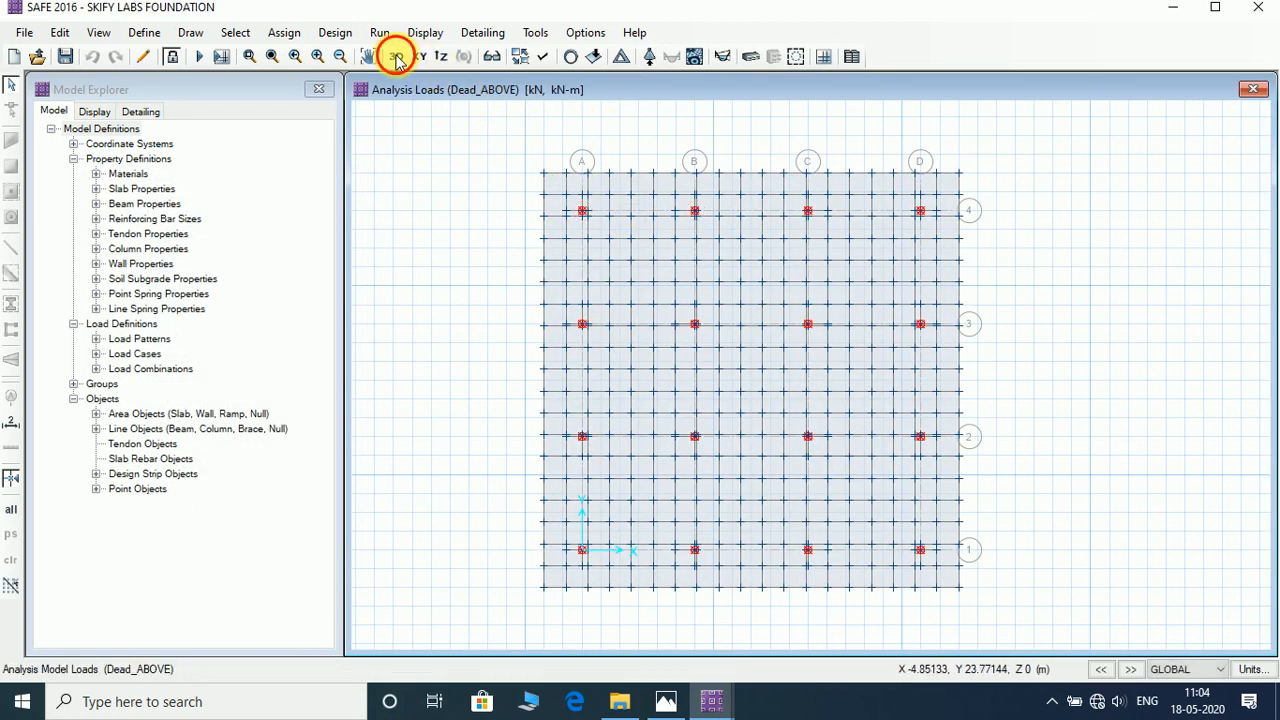
{"action": "left_click", "coordinate": [396, 57]}
{"action": "scroll", "coordinate": [600, 280], "scroll_direction": "up", "scroll_amount": 3}
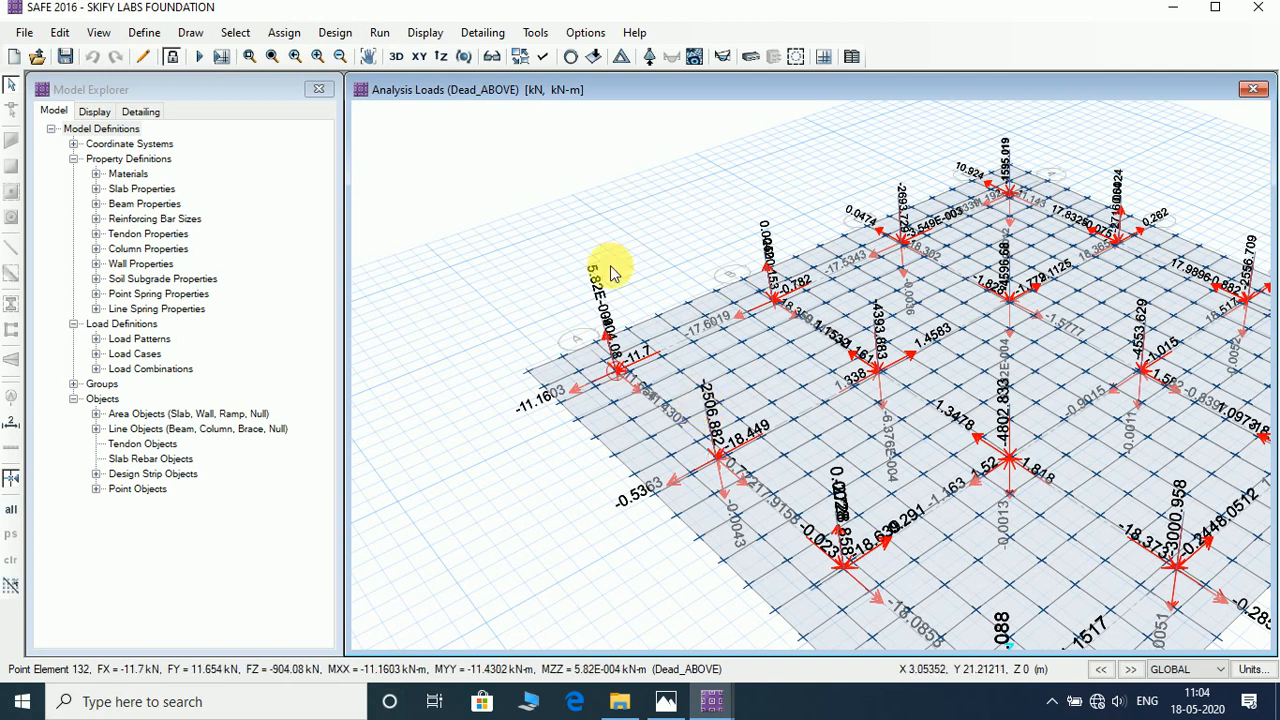
Step: Keep the analysed model locked and switch to the untitled SAFE model showing the soil properties plan
{"action": "left_click", "coordinate": [176, 63]}
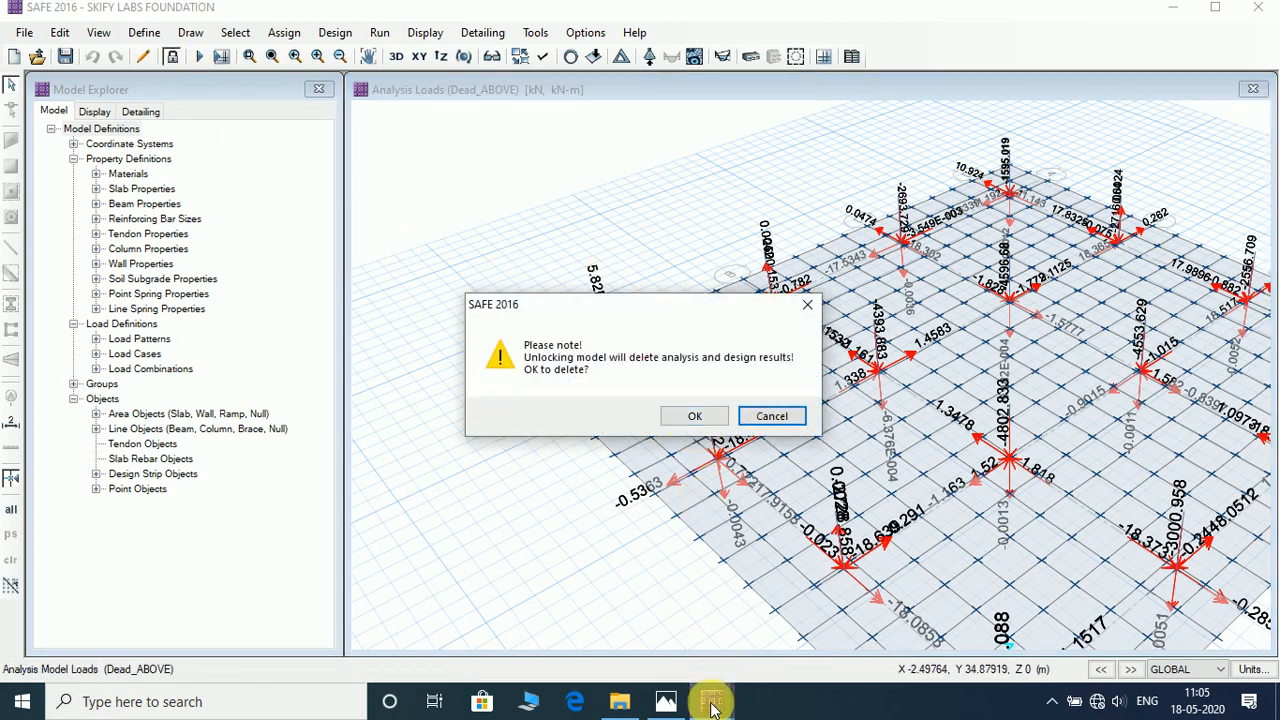
{"action": "left_click", "coordinate": [807, 304]}
{"action": "left_click", "coordinate": [716, 708]}
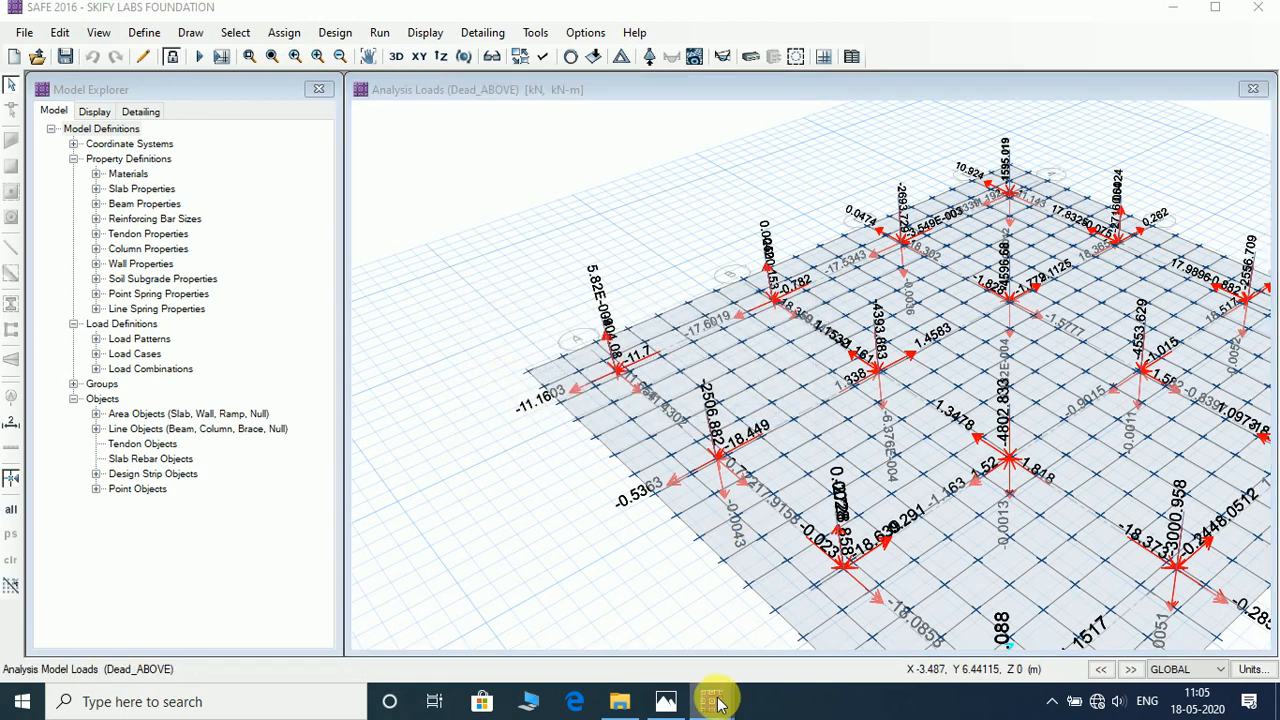
{"action": "left_click", "coordinate": [794, 639]}
{"action": "left_click", "coordinate": [702, 706]}
{"action": "left_click", "coordinate": [632, 645]}
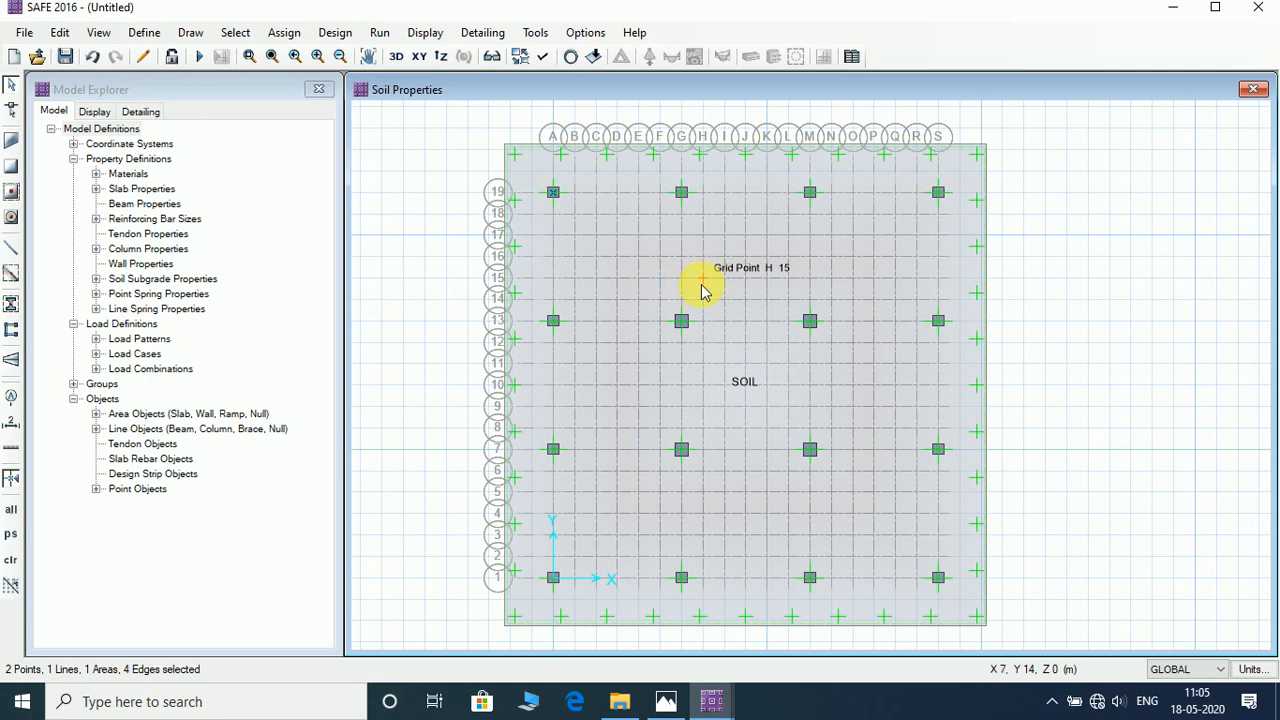
Step: Switch to the reference images in Photos and advance past the subgrade modulus to the Design Strip width calculation
{"action": "left_click", "coordinate": [665, 701]}
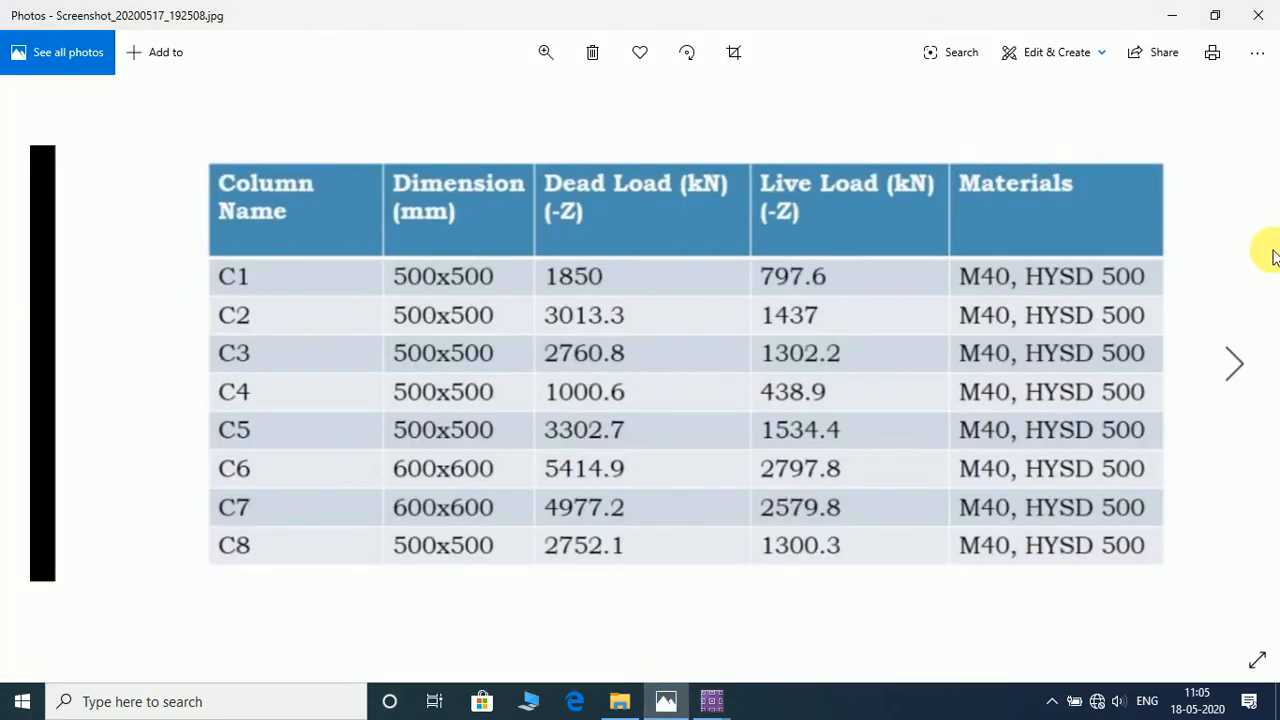
{"action": "left_click", "coordinate": [1234, 363]}
{"action": "left_click", "coordinate": [1234, 363]}
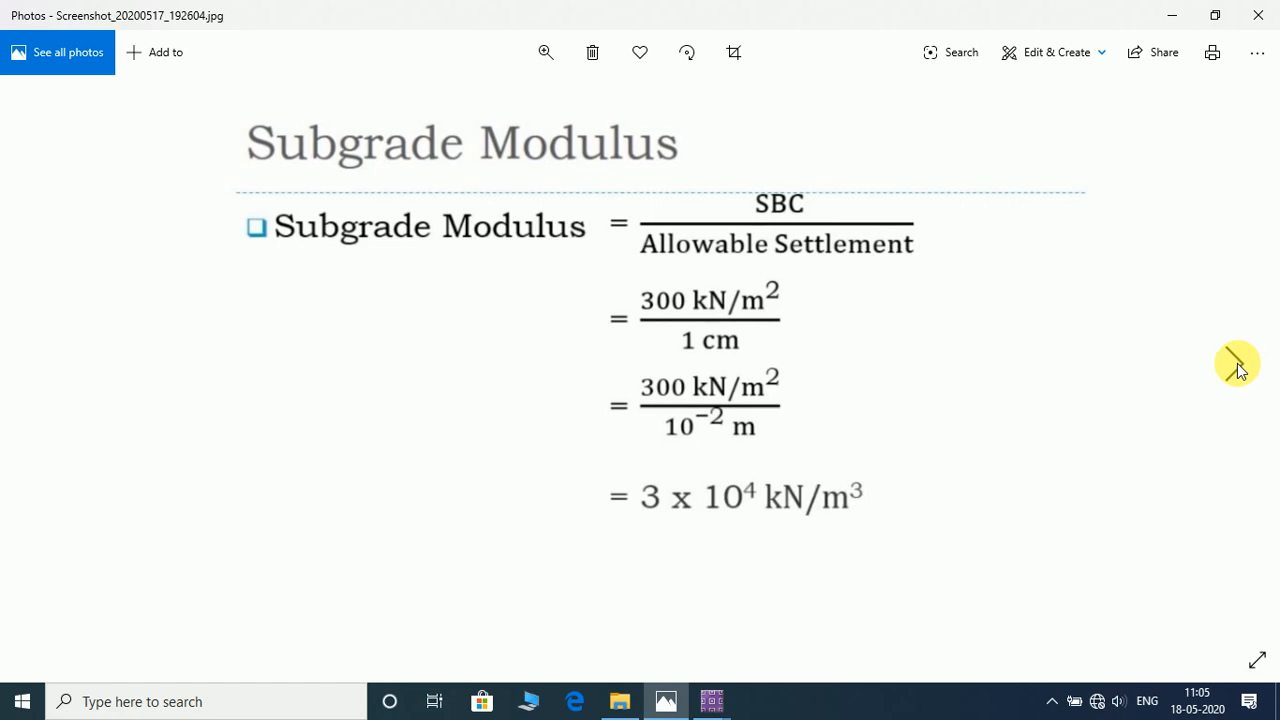
{"action": "left_click", "coordinate": [1236, 366]}
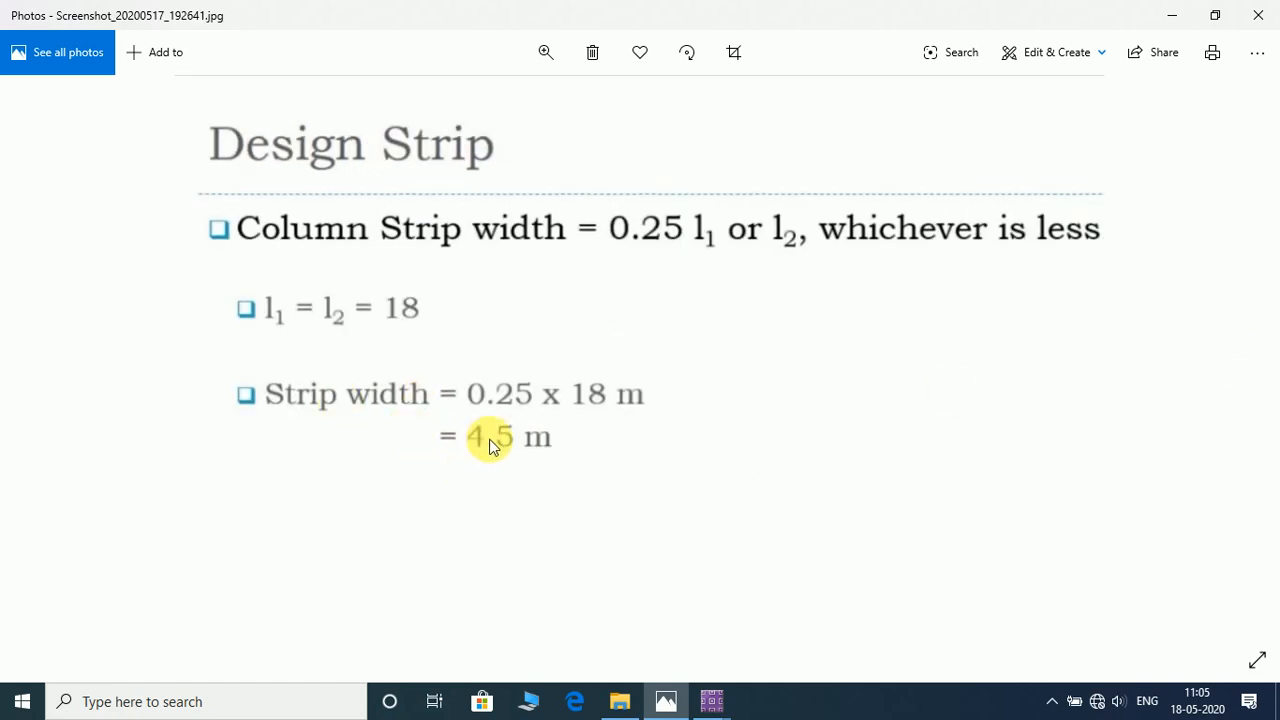
Step: Switch to the untitled SAFE model and set up layer A column strip drawing with all start and end widths at 4 m
{"action": "mouse_move", "coordinate": [709, 701]}
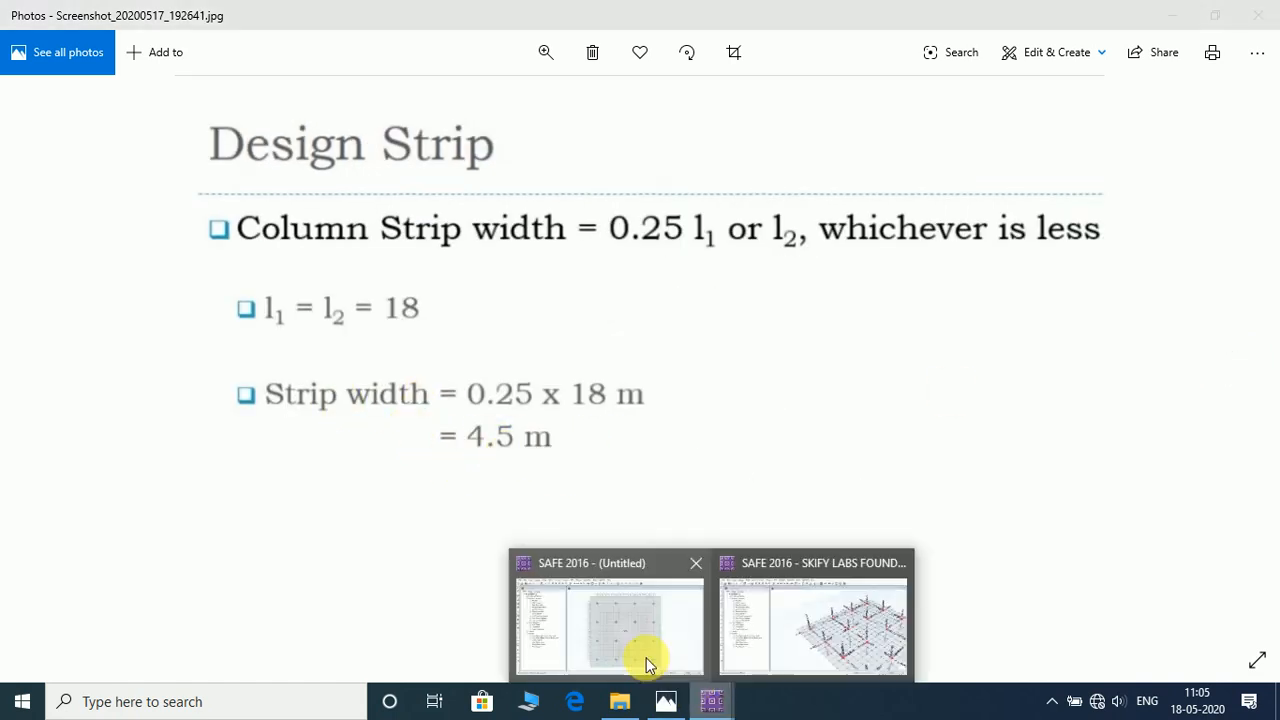
{"action": "left_click", "coordinate": [643, 661]}
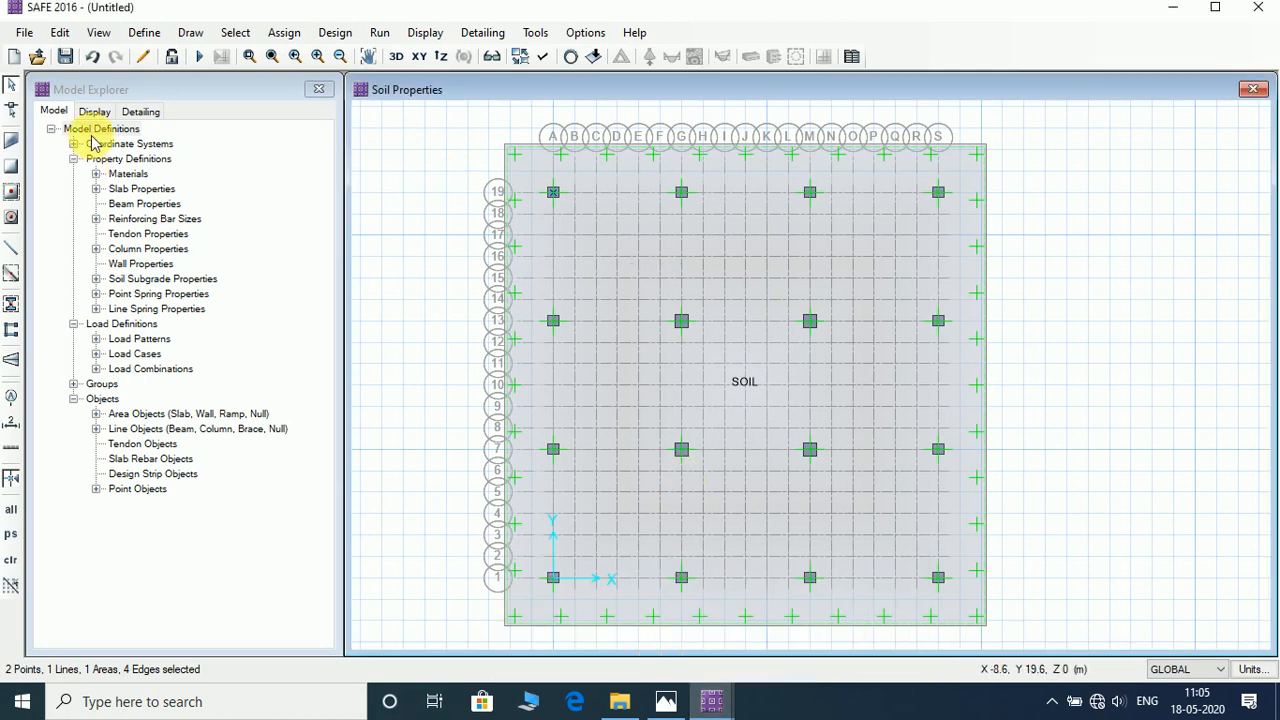
{"action": "left_click", "coordinate": [184, 34]}
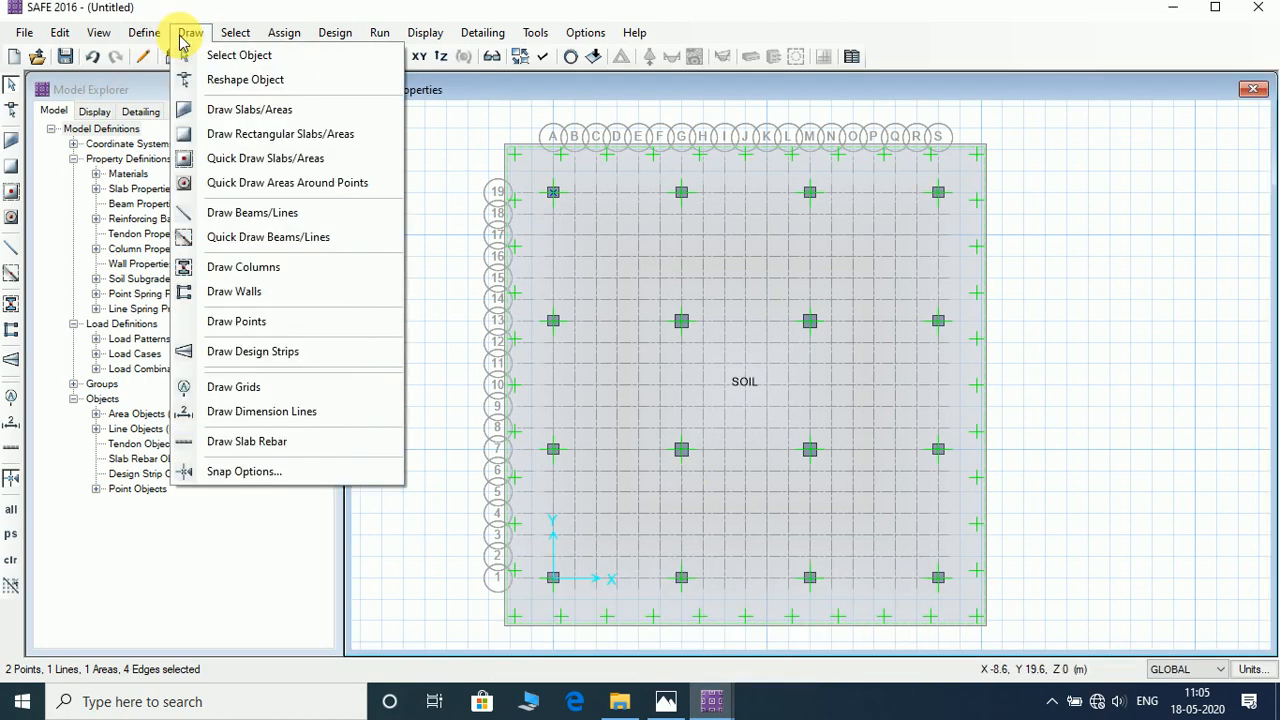
{"action": "left_click", "coordinate": [257, 352]}
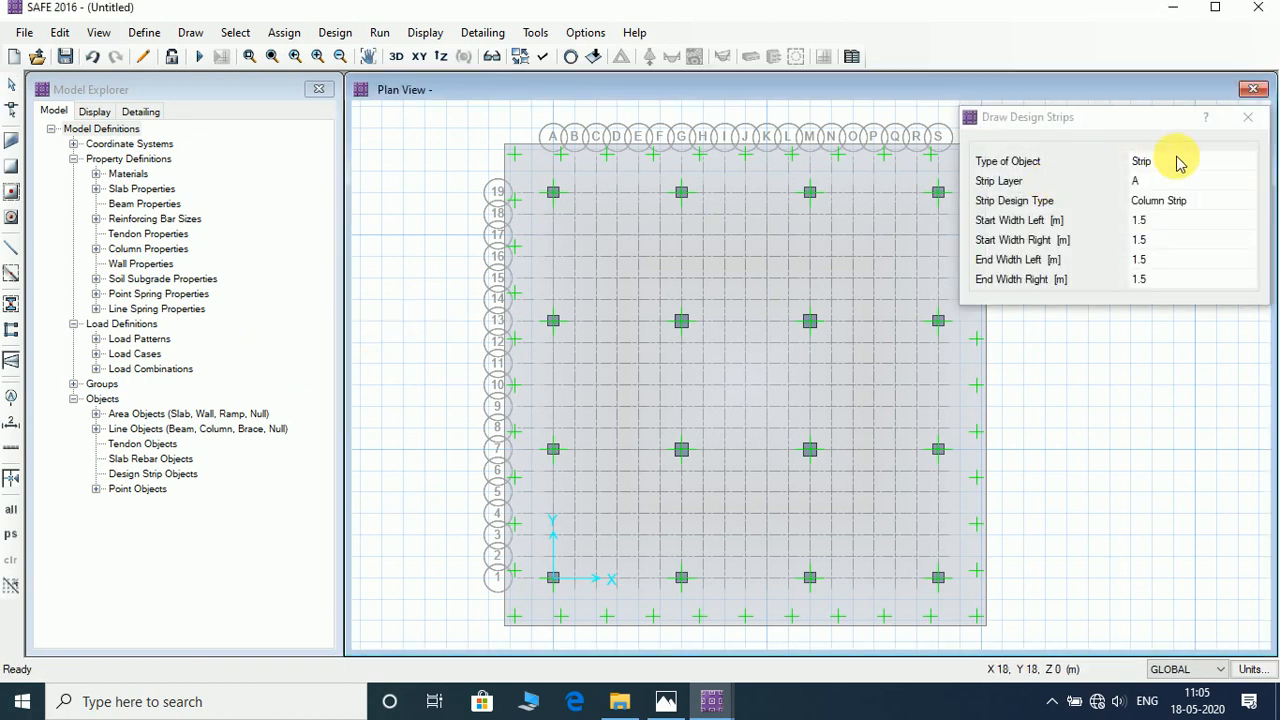
{"action": "left_click", "coordinate": [1174, 219]}
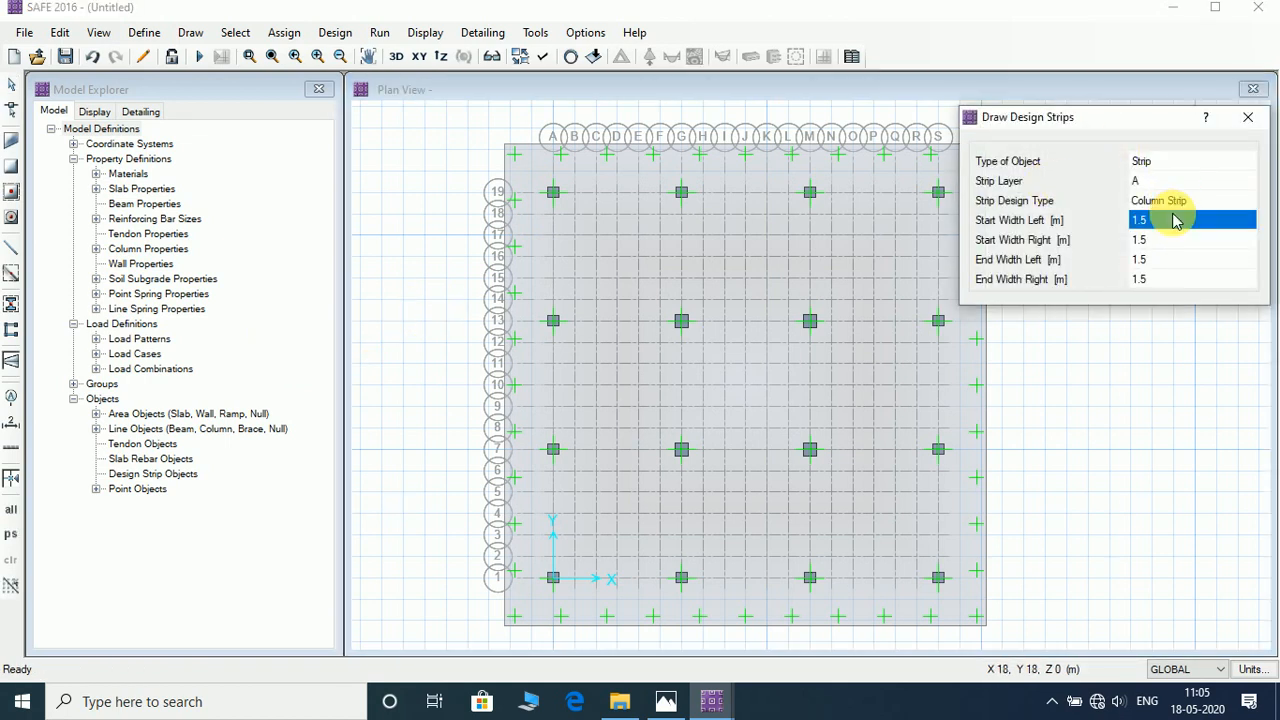
{"action": "type", "text": "4"}
{"action": "left_click", "coordinate": [1166, 242]}
{"action": "type", "text": "4"}
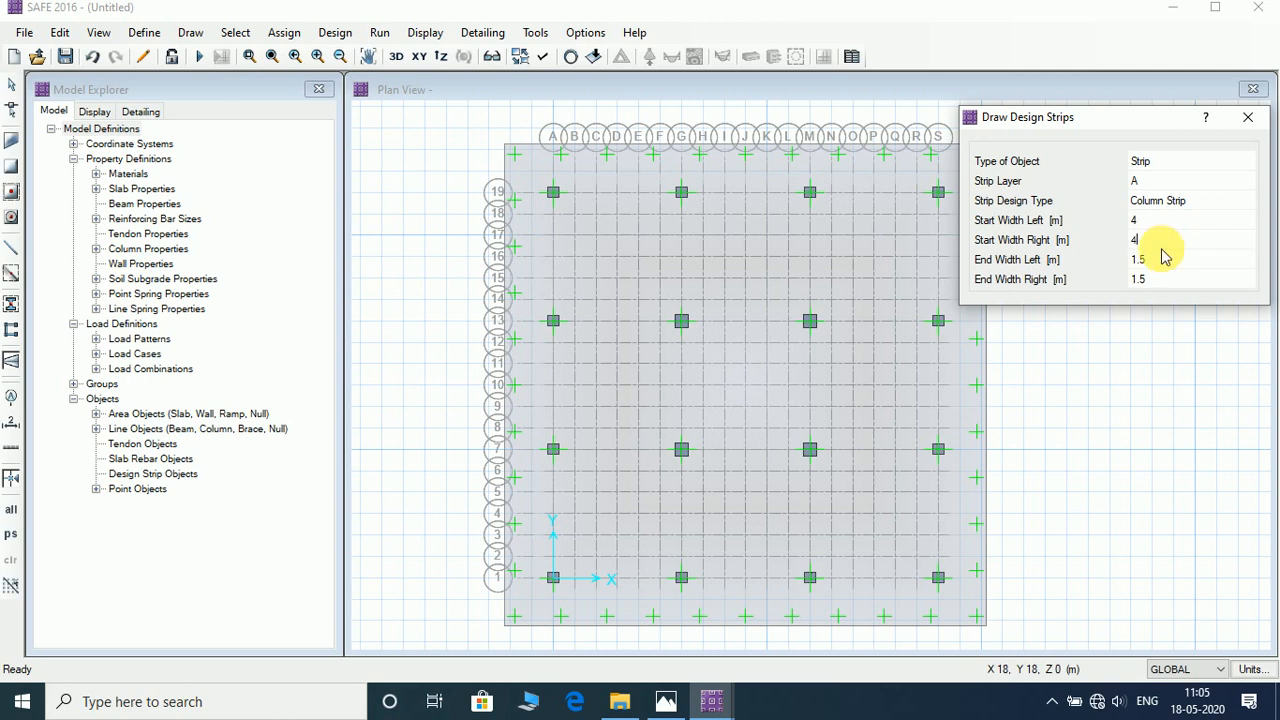
{"action": "left_click", "coordinate": [1165, 259]}
{"action": "type", "text": "4"}
{"action": "left_click", "coordinate": [1150, 280]}
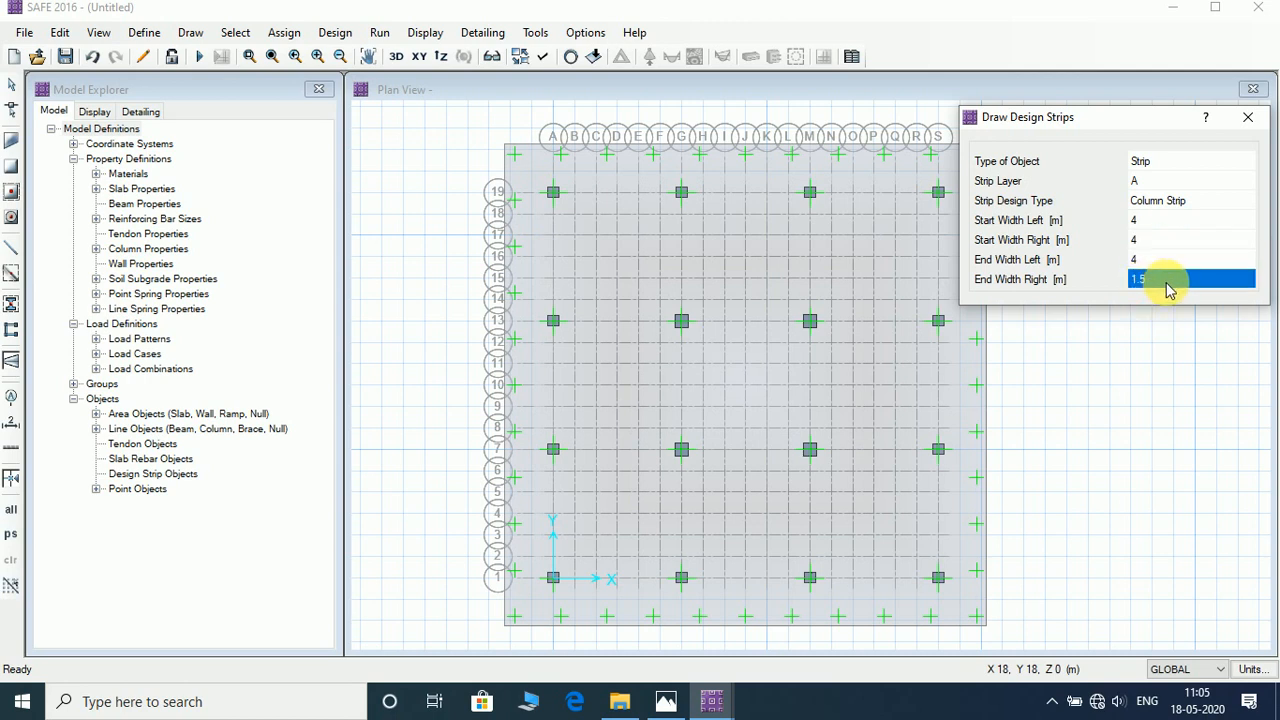
{"action": "type", "text": "4"}
{"action": "key", "text": "Return"}
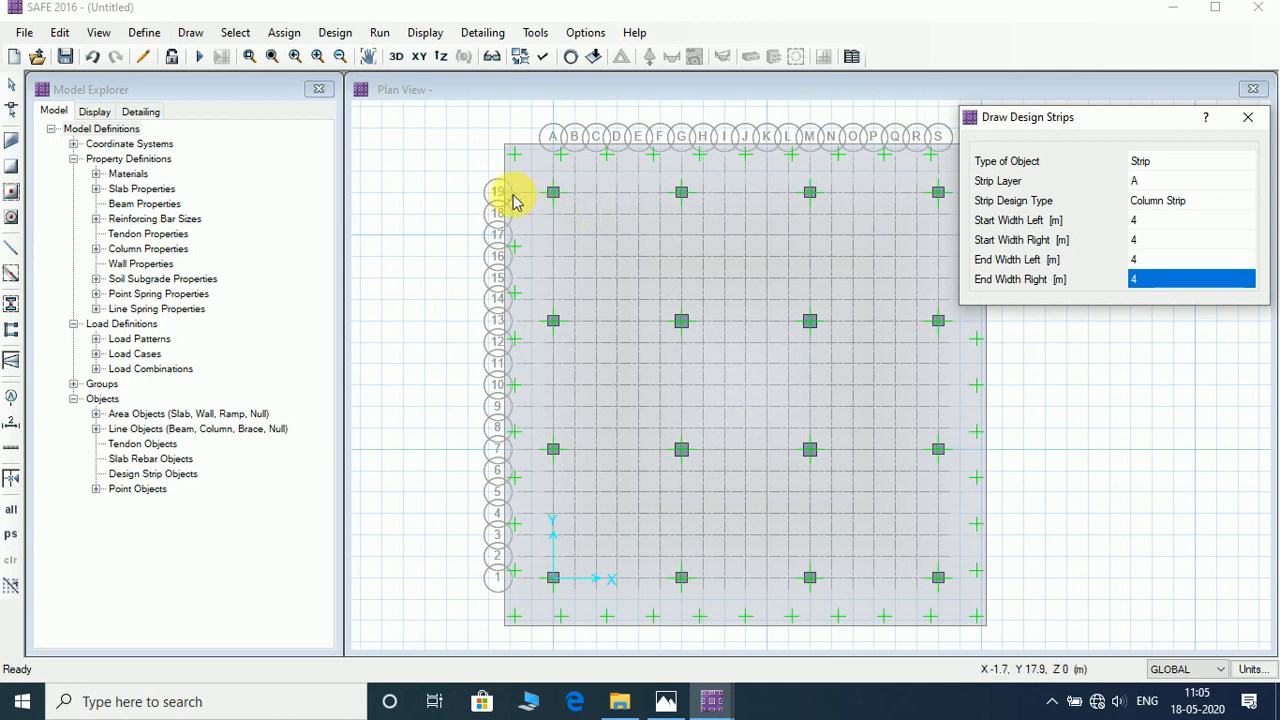
Step: Enable snapping to intersections and extensions in the snap options
{"action": "scroll", "coordinate": [506, 196], "scroll_direction": "up", "scroll_amount": 2}
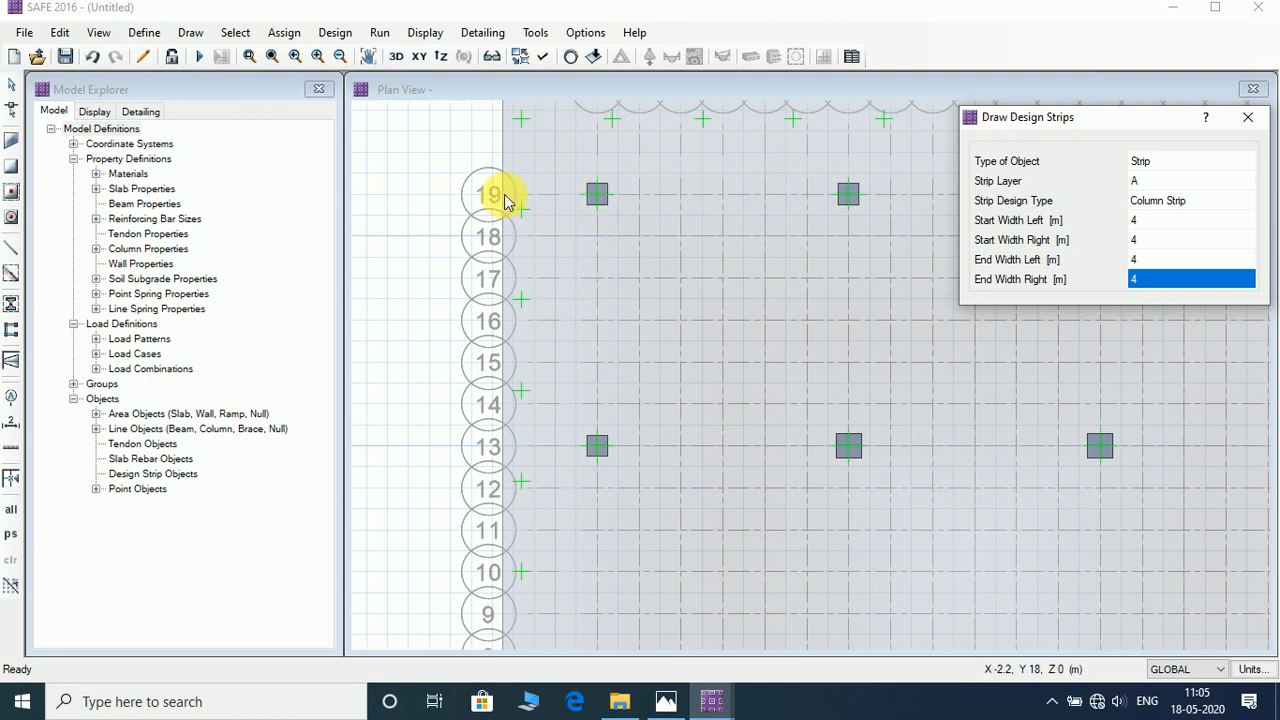
{"action": "left_click", "coordinate": [189, 34]}
{"action": "left_click", "coordinate": [388, 460]}
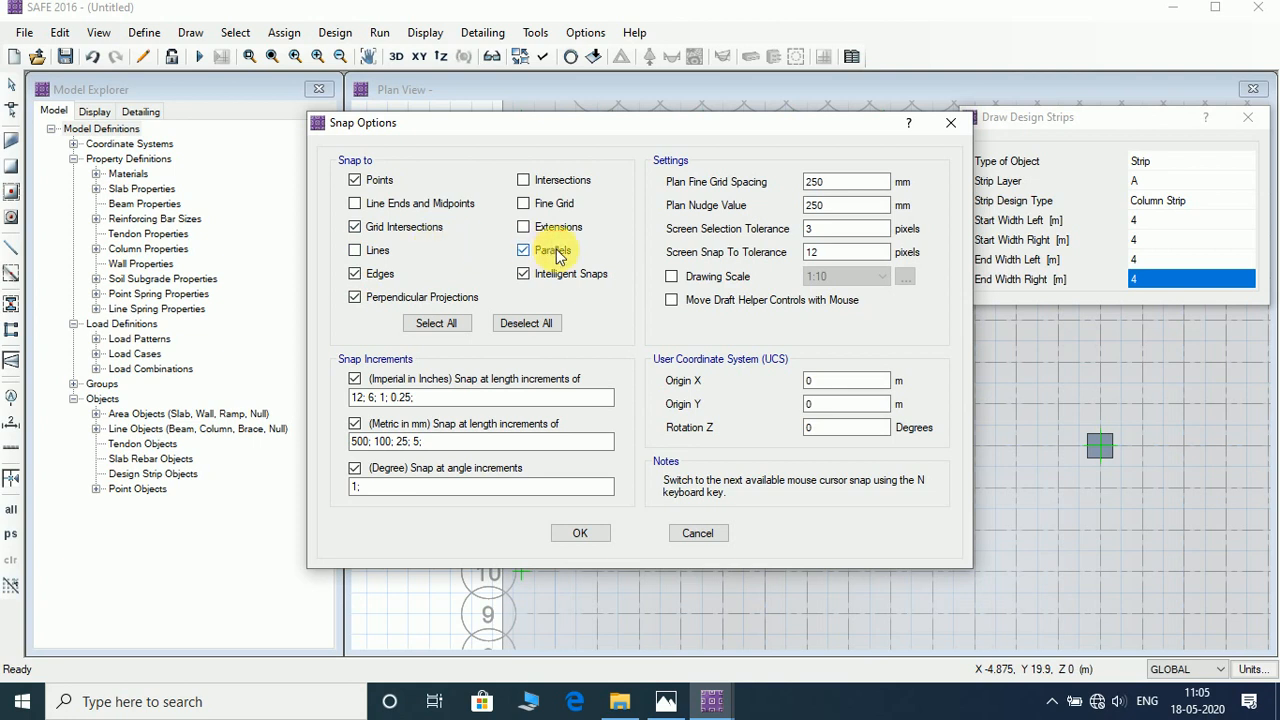
{"action": "left_click", "coordinate": [524, 182]}
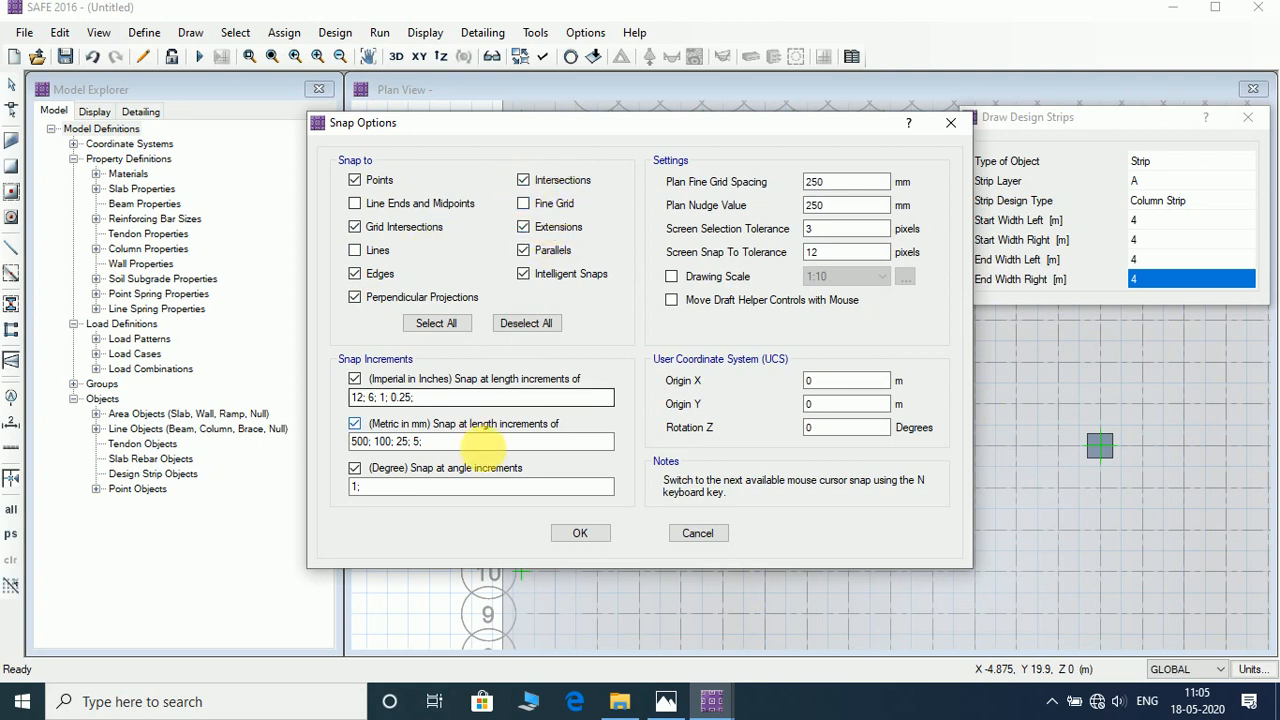
{"action": "left_click", "coordinate": [590, 532]}
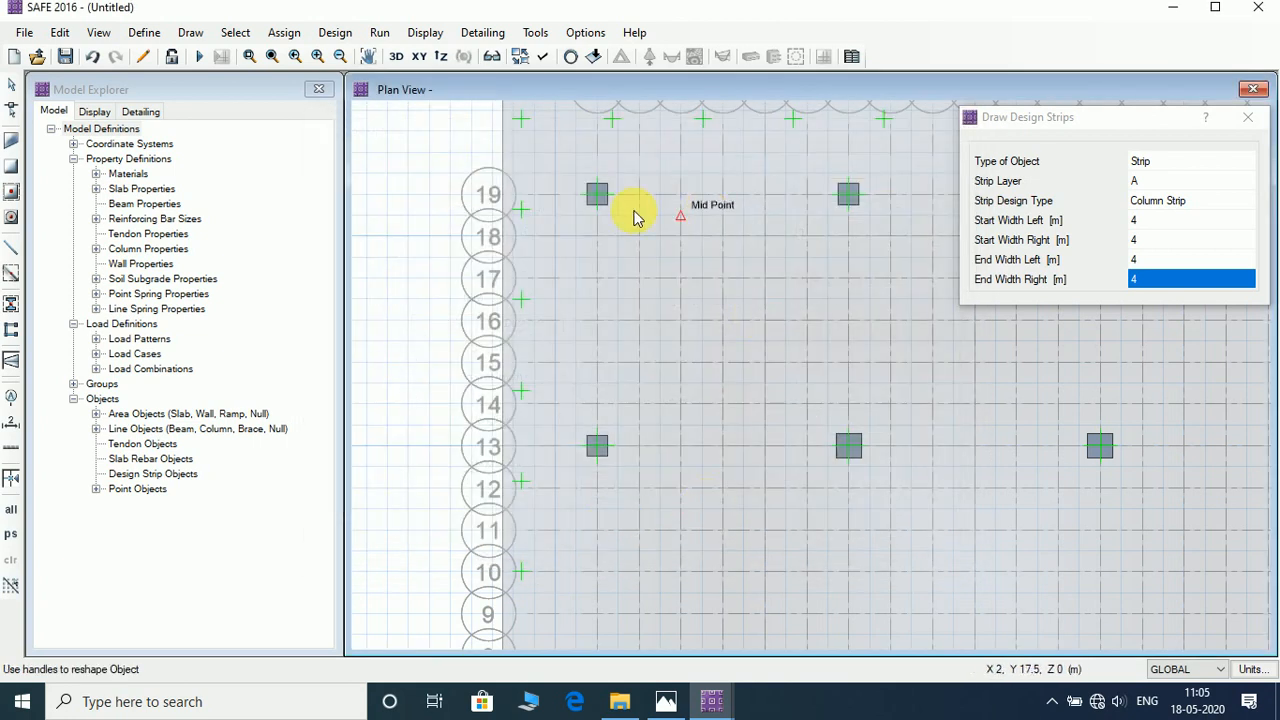
Step: Draw a layer A column strip along grid line 19 from the left slab edge to the right slab edge
{"action": "left_click", "coordinate": [503, 200]}
{"action": "scroll", "coordinate": [563, 234], "scroll_direction": "down", "scroll_amount": 2}
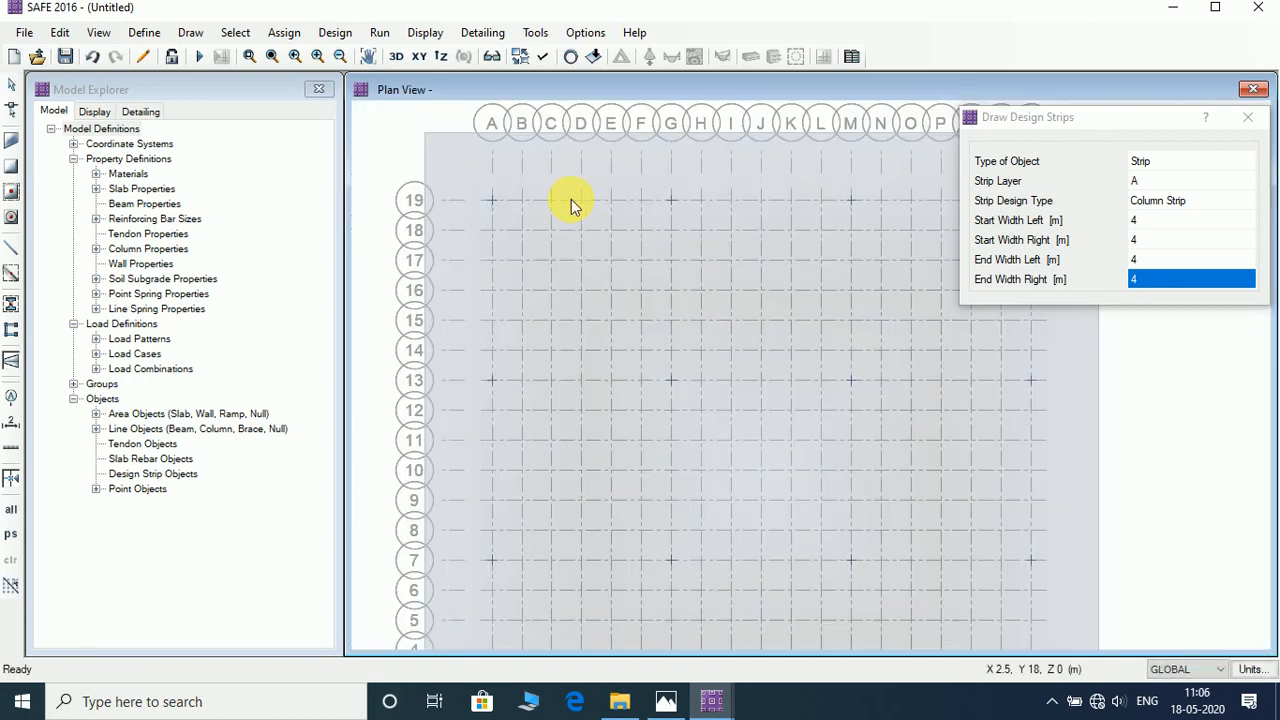
{"action": "scroll", "coordinate": [571, 199], "scroll_direction": "down", "scroll_amount": 2}
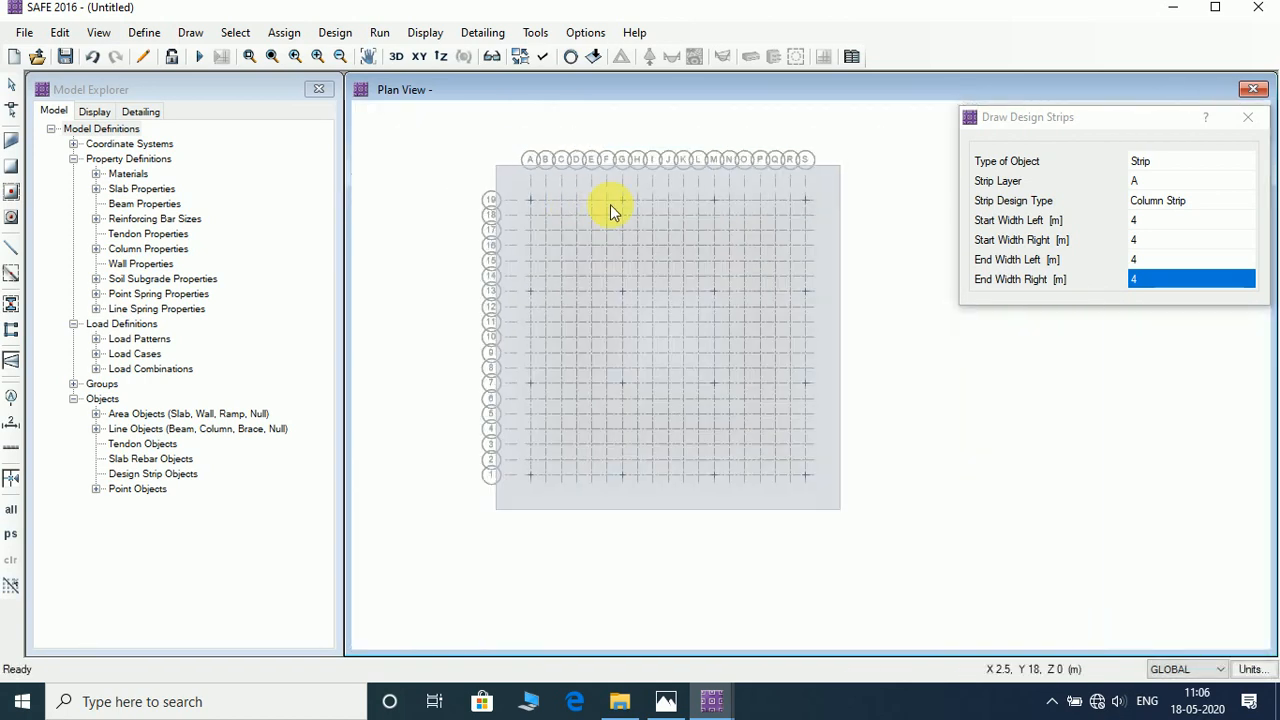
{"action": "left_click", "coordinate": [846, 209]}
{"action": "key", "text": "Return"}
{"action": "scroll", "coordinate": [826, 204], "scroll_direction": "up", "scroll_amount": 2}
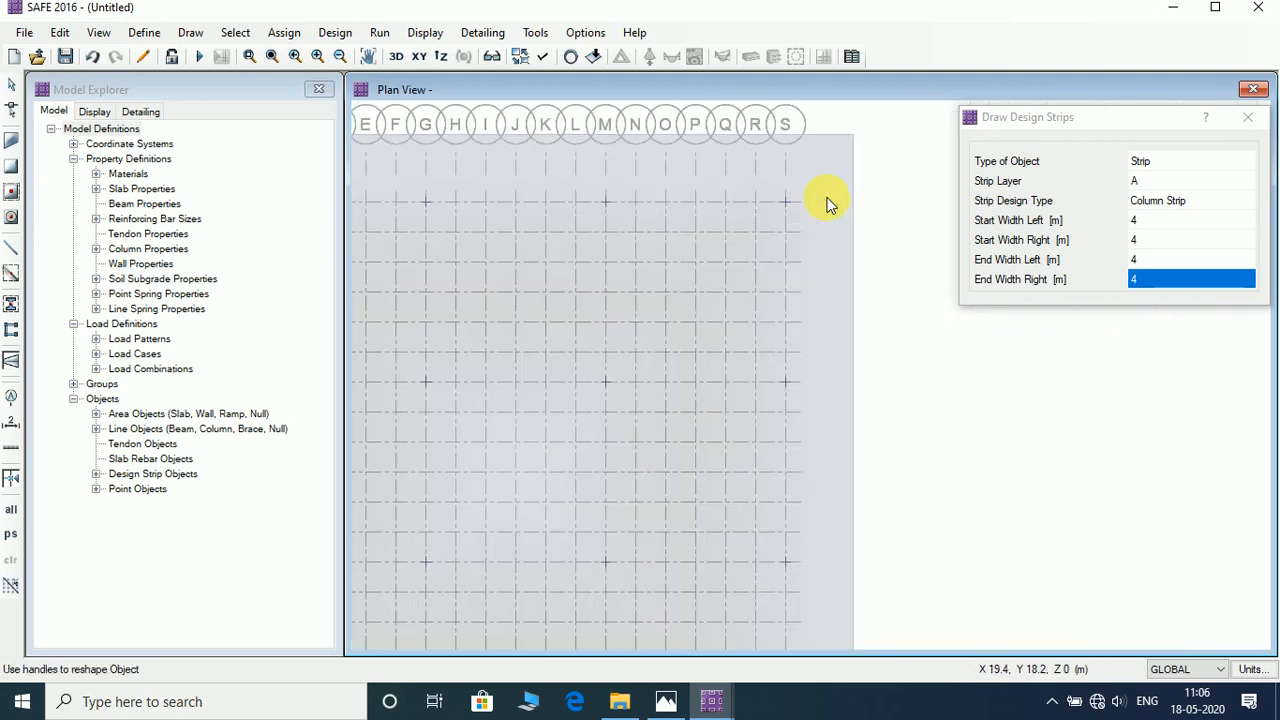
{"action": "scroll", "coordinate": [678, 285], "scroll_direction": "down", "scroll_amount": 3}
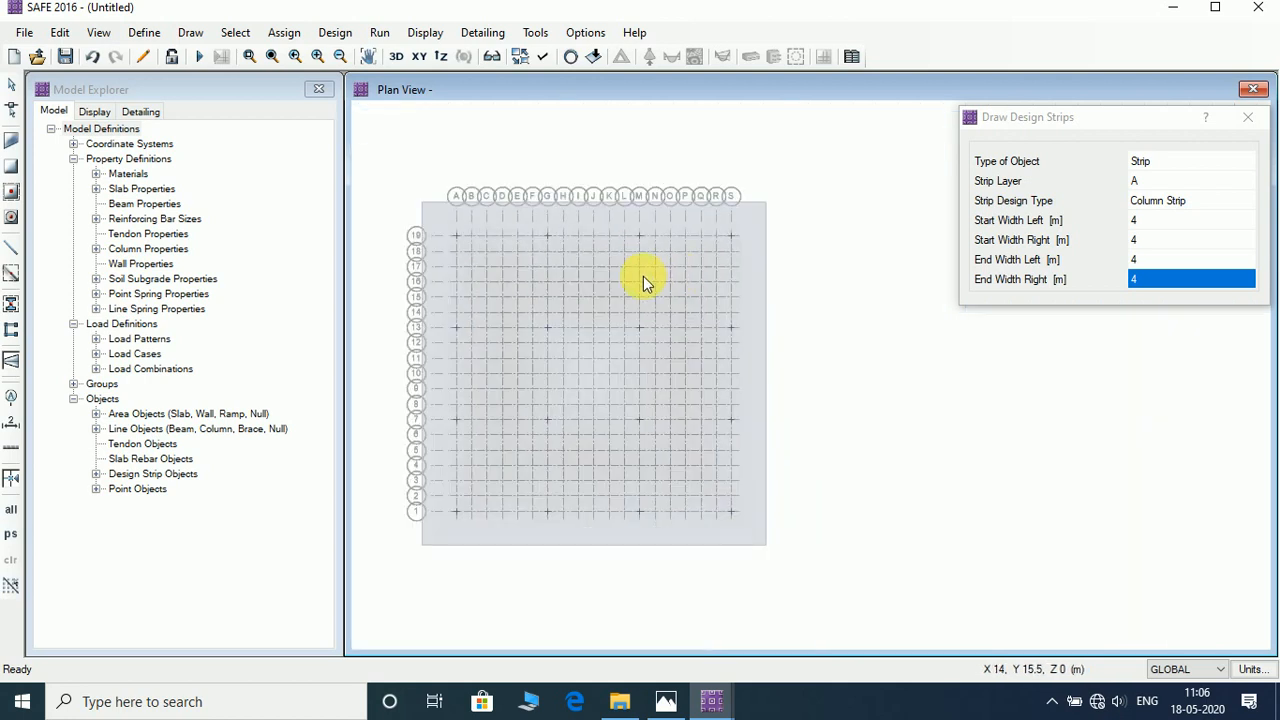
Step: Draw layer A column strips along grid lines 13 and 7, each spanning from the left to the right slab edge
{"action": "scroll", "coordinate": [432, 272], "scroll_direction": "up", "scroll_amount": 2}
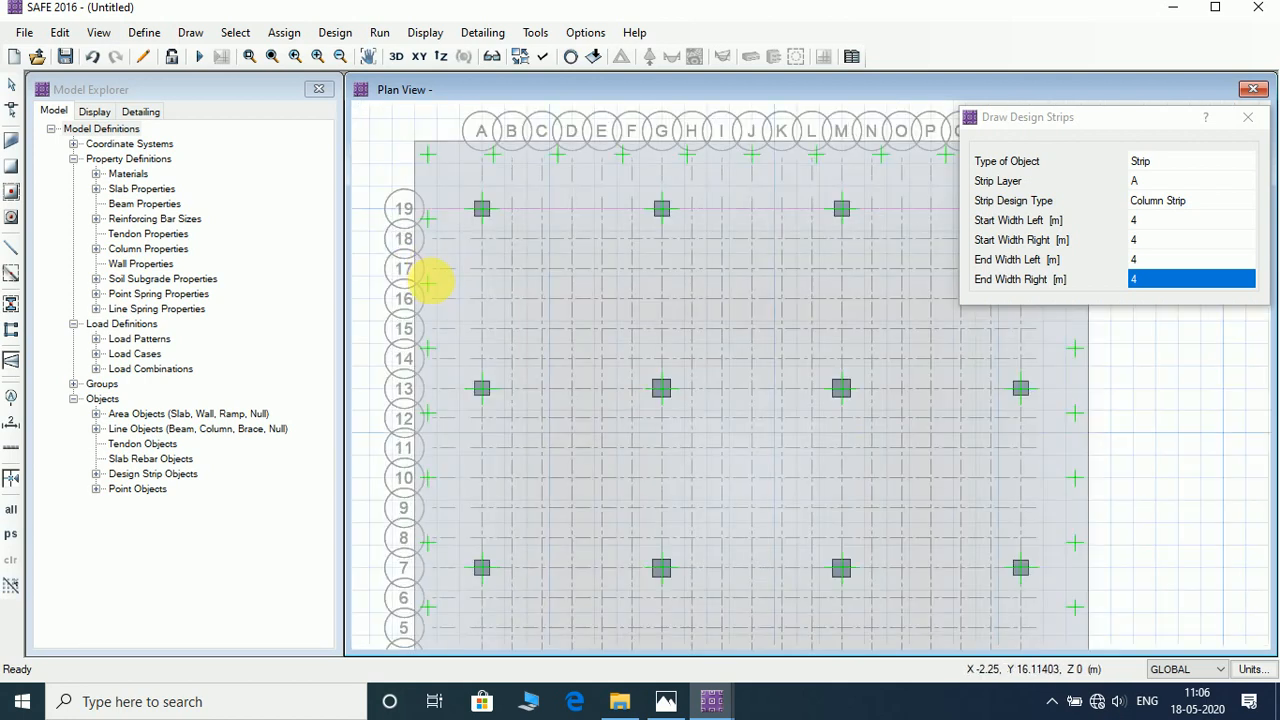
{"action": "left_click", "coordinate": [415, 392]}
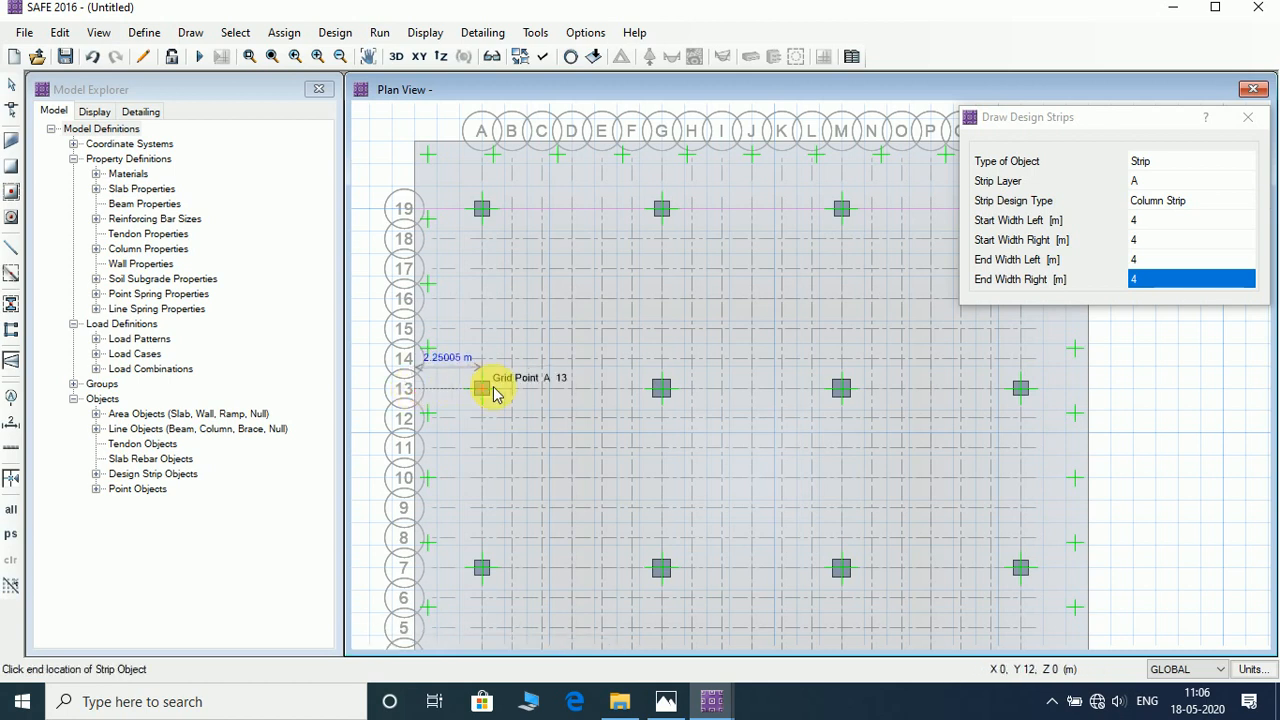
{"action": "left_click", "coordinate": [1088, 394]}
{"action": "middle_click_drag", "start_coordinate": [704, 427], "coordinate": [689, 223]}
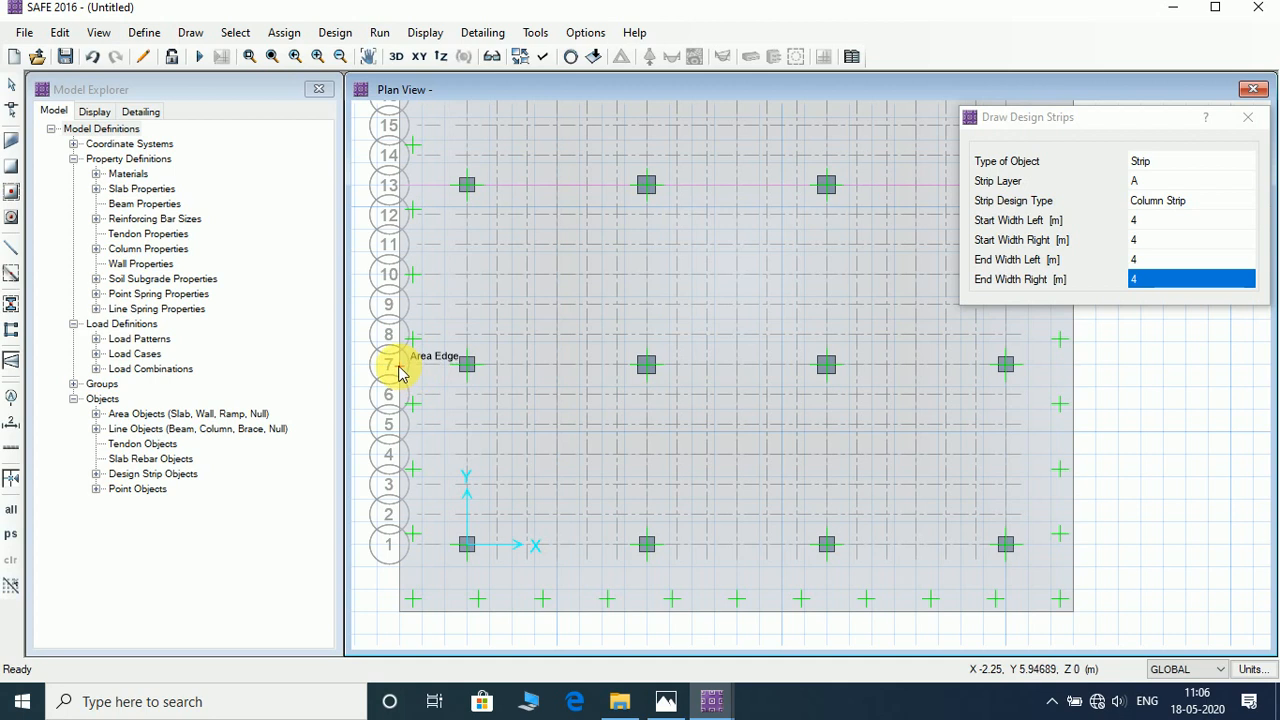
{"action": "left_click", "coordinate": [400, 368]}
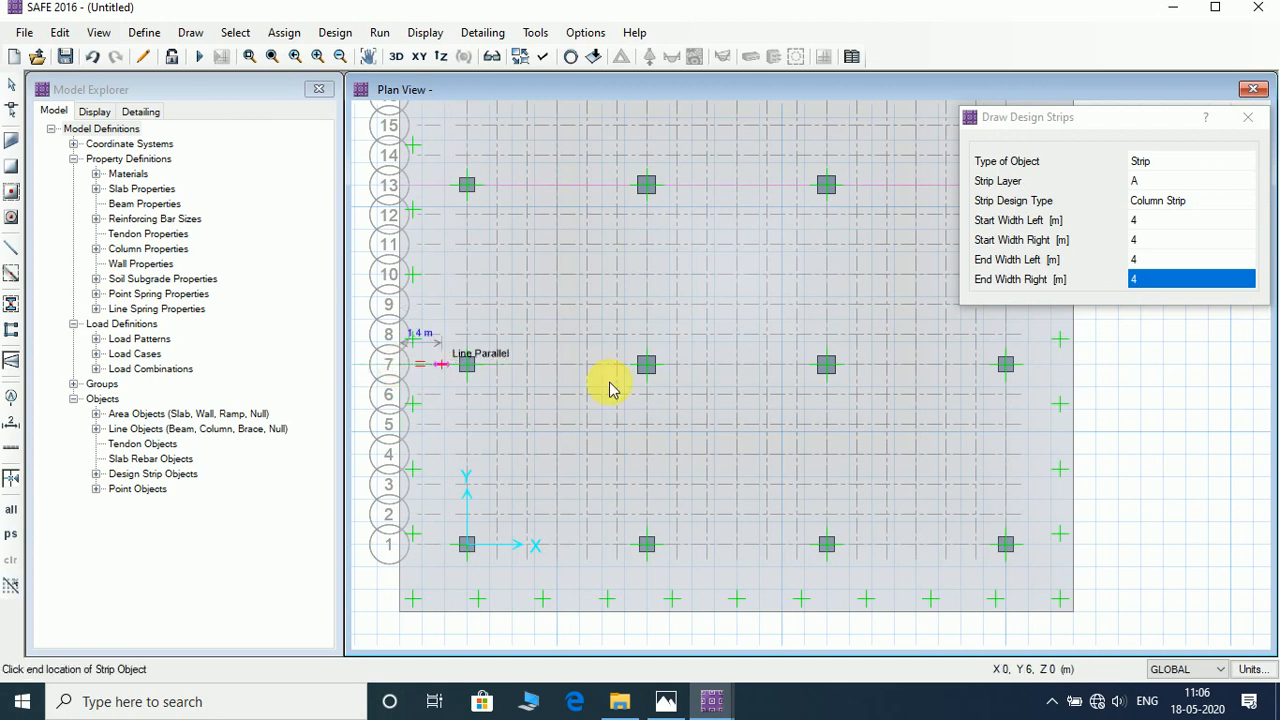
{"action": "left_click", "coordinate": [1078, 370]}
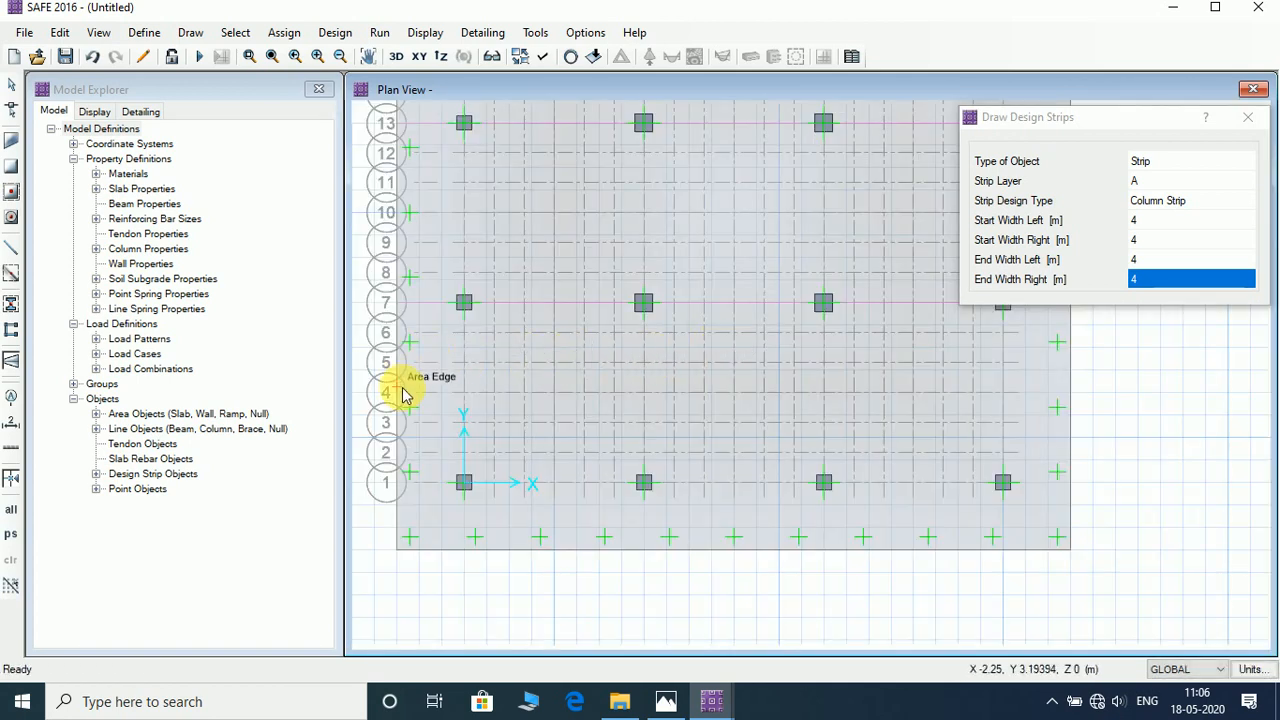
Step: Draw a layer A column strip along grid line 1 across the full slab width and end the strip
{"action": "left_click", "coordinate": [396, 484]}
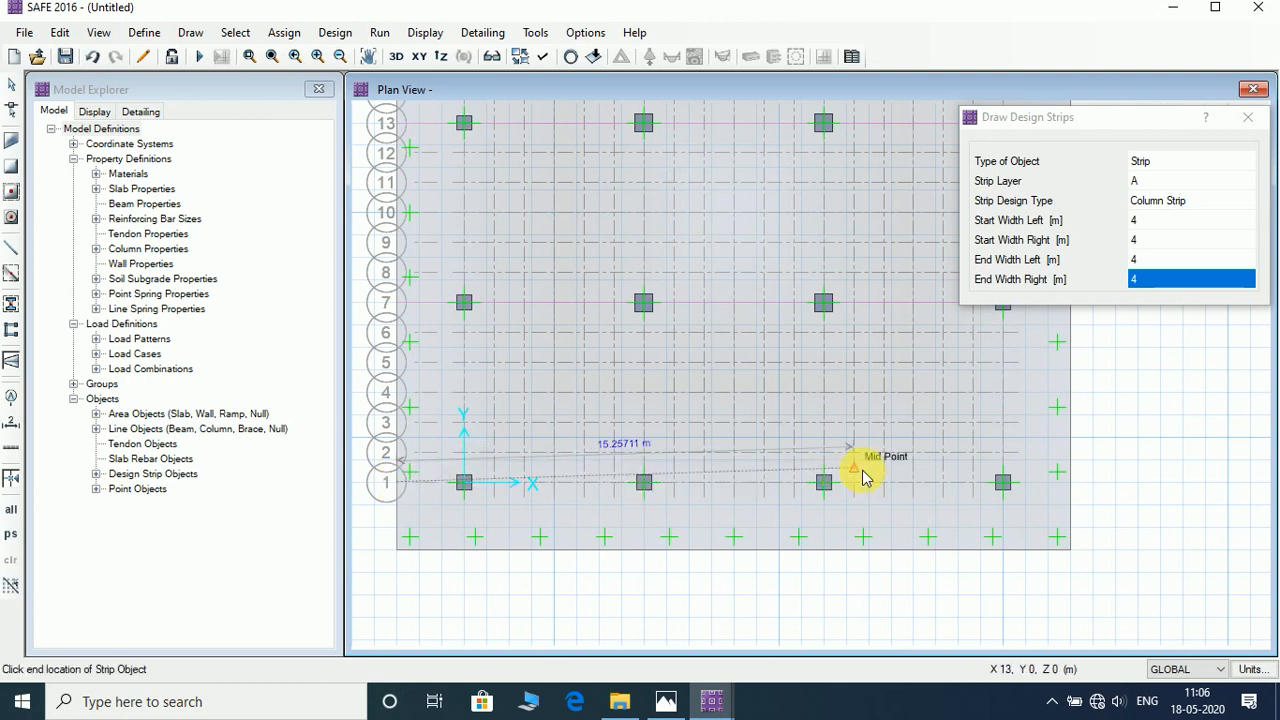
{"action": "left_click", "coordinate": [1068, 483]}
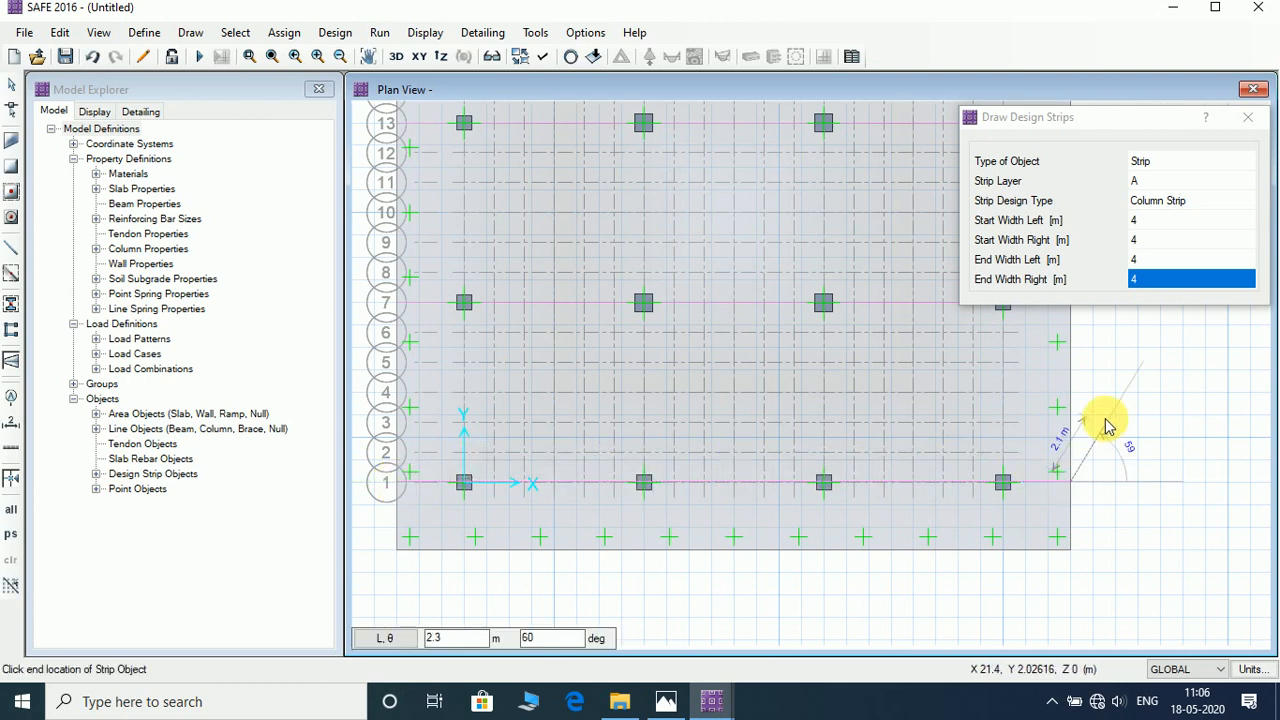
{"action": "right_click", "coordinate": [1106, 423]}
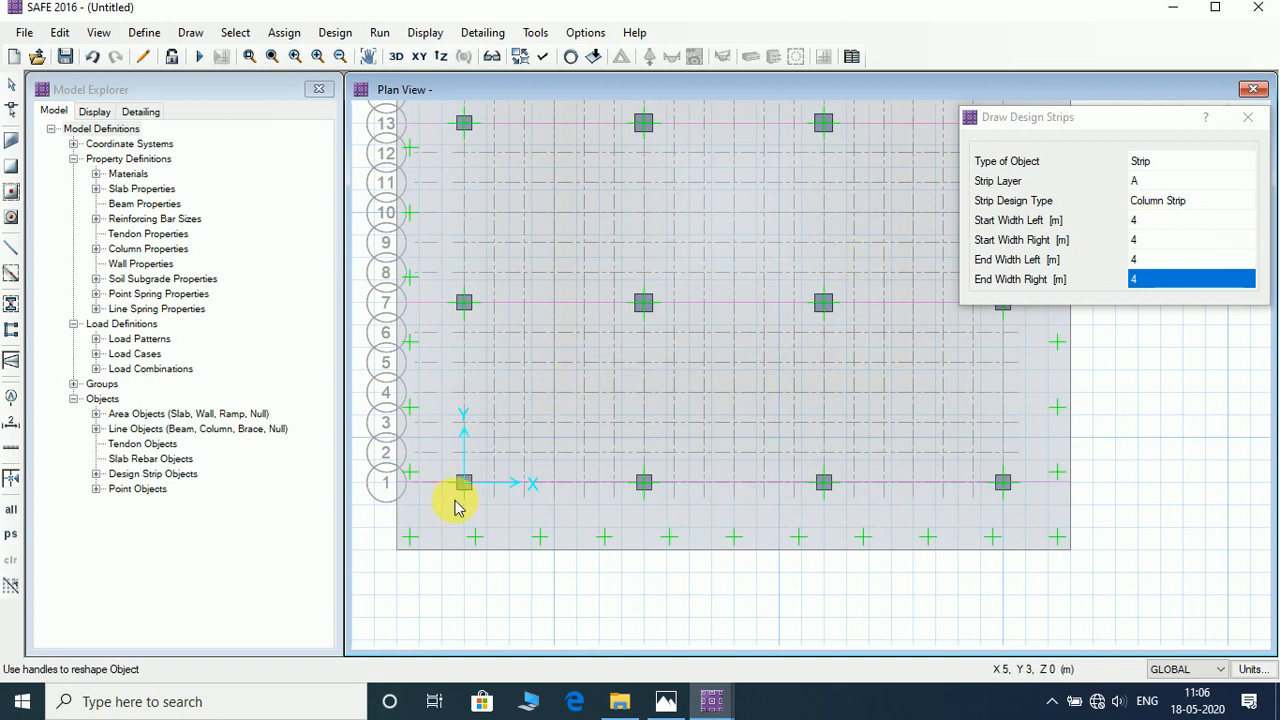
Step: Change the strip layer to B and draw a column strip along grid line A from the lower to the upper slab edge
{"action": "left_click", "coordinate": [1194, 181]}
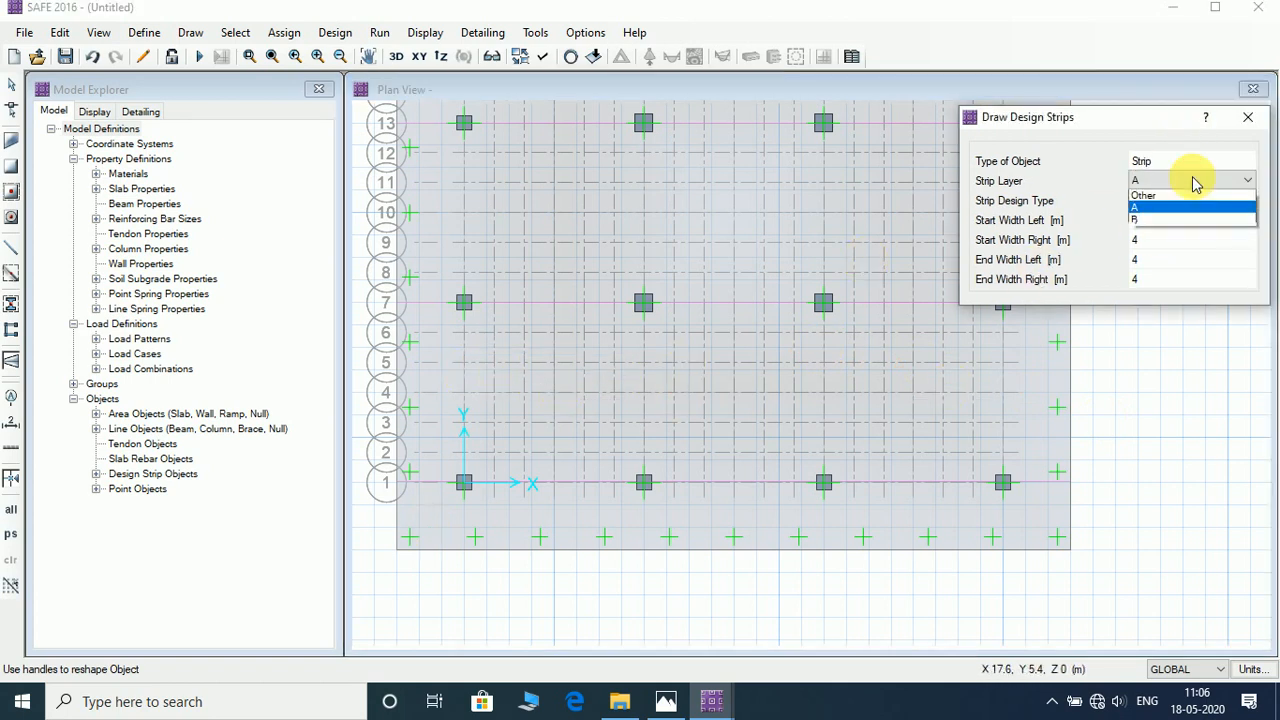
{"action": "left_click", "coordinate": [1177, 222]}
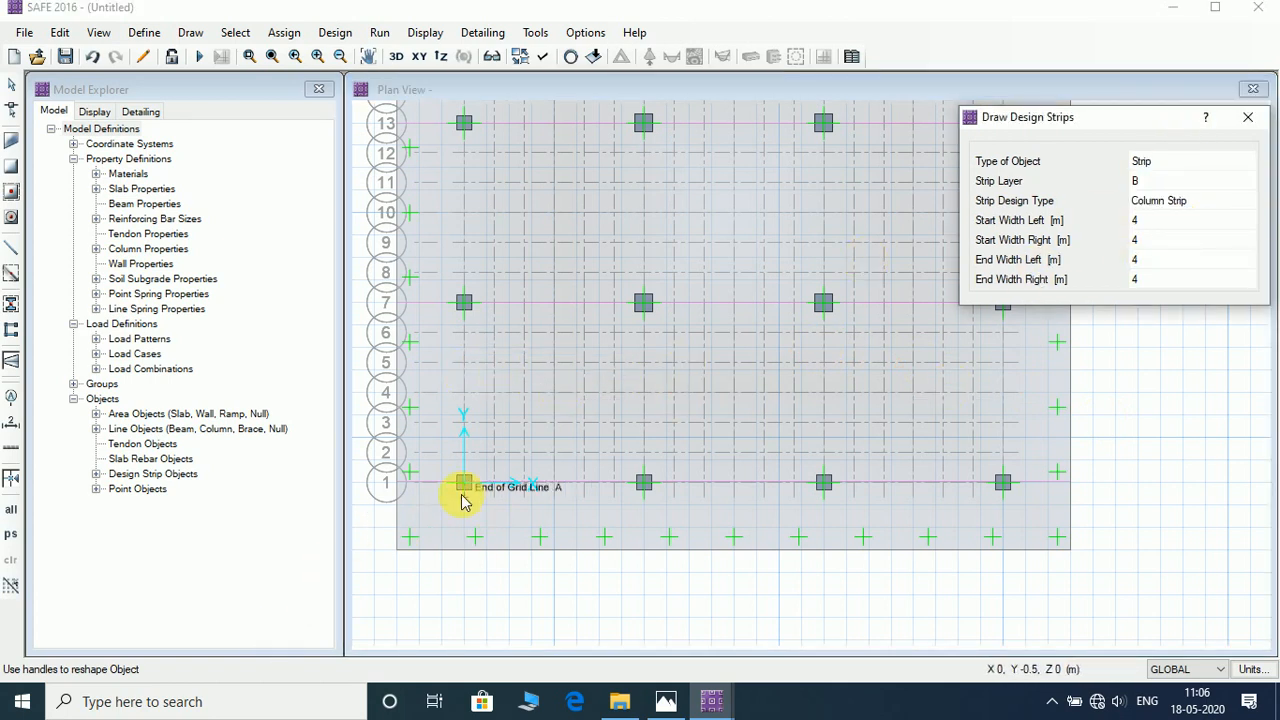
{"action": "left_click", "coordinate": [464, 550]}
{"action": "middle_click_drag", "start_coordinate": [450, 243], "coordinate": [431, 582]}
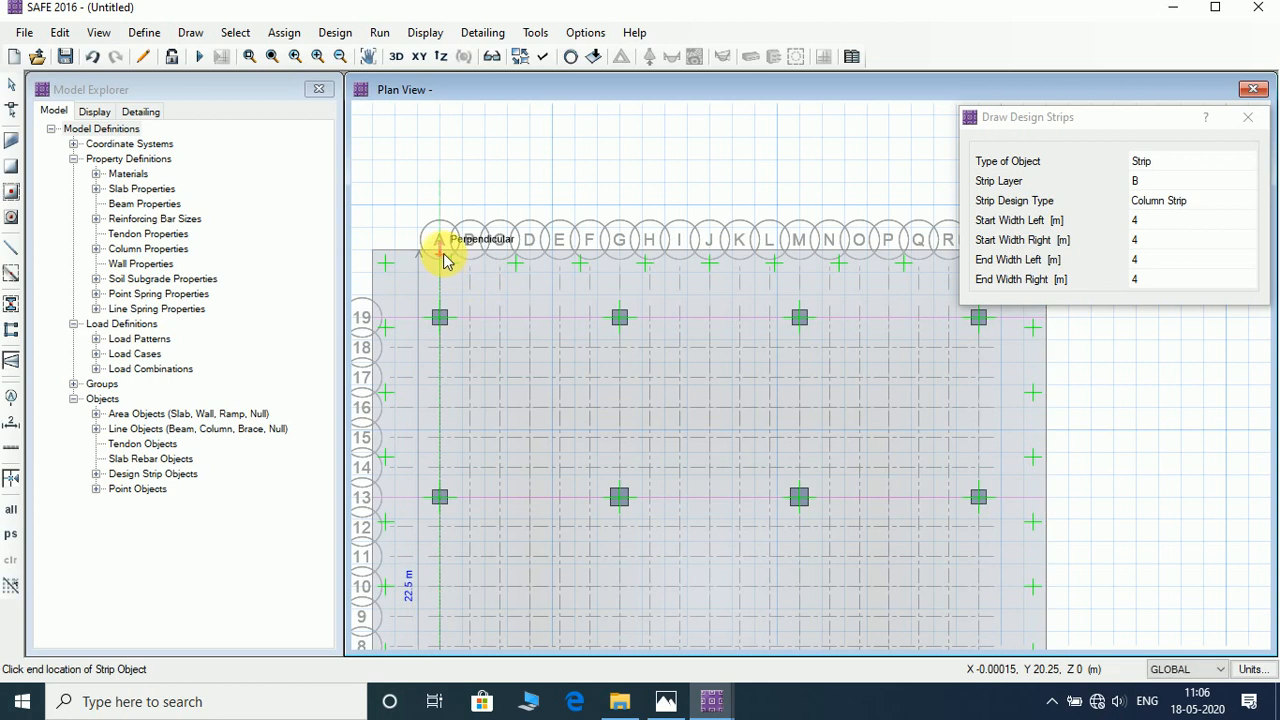
{"action": "right_click", "coordinate": [500, 408]}
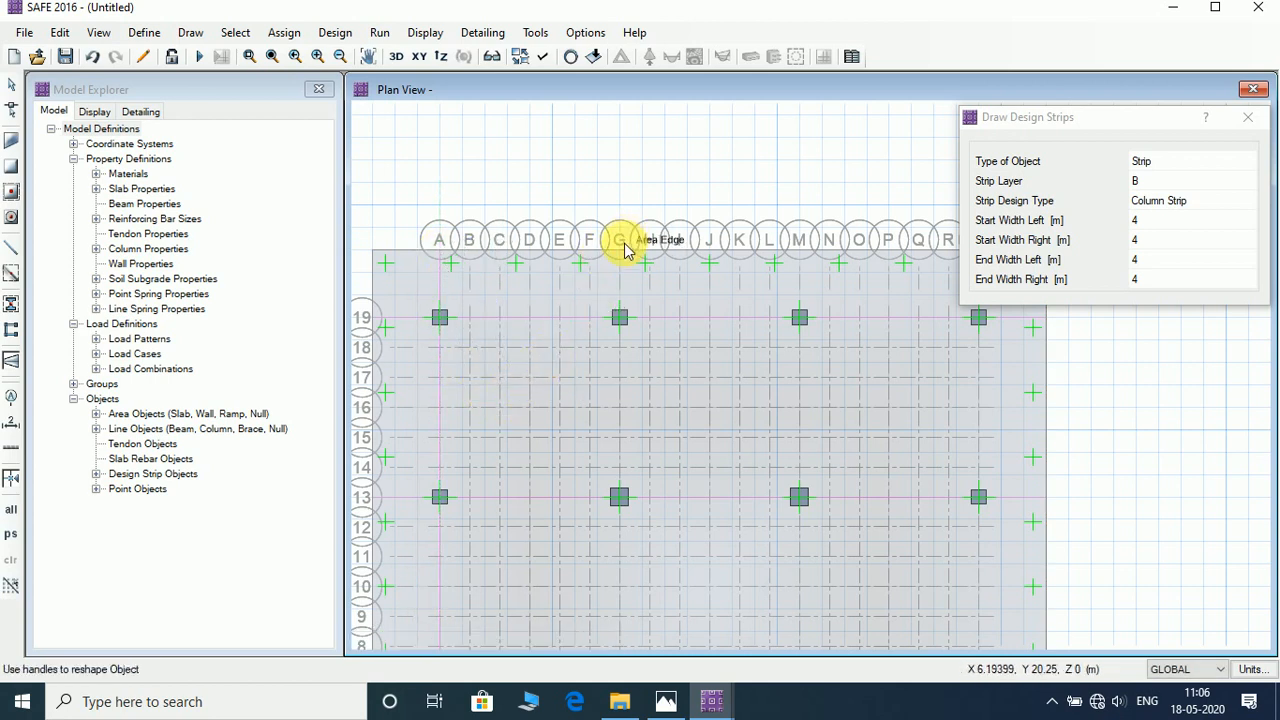
Step: Draw a layer B column strip along grid line G from the upper to the lower slab edge
{"action": "left_click", "coordinate": [620, 255]}
{"action": "middle_click_drag", "start_coordinate": [651, 534], "coordinate": [571, 106]}
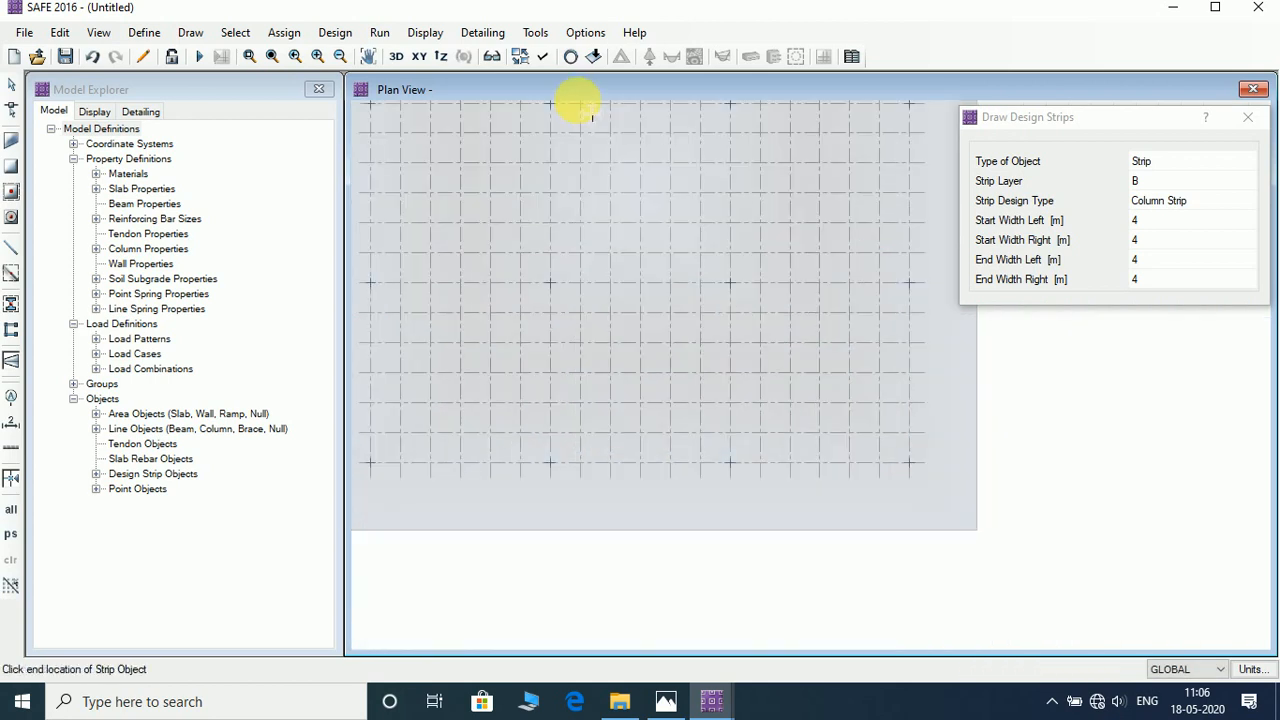
{"action": "left_click", "coordinate": [549, 499]}
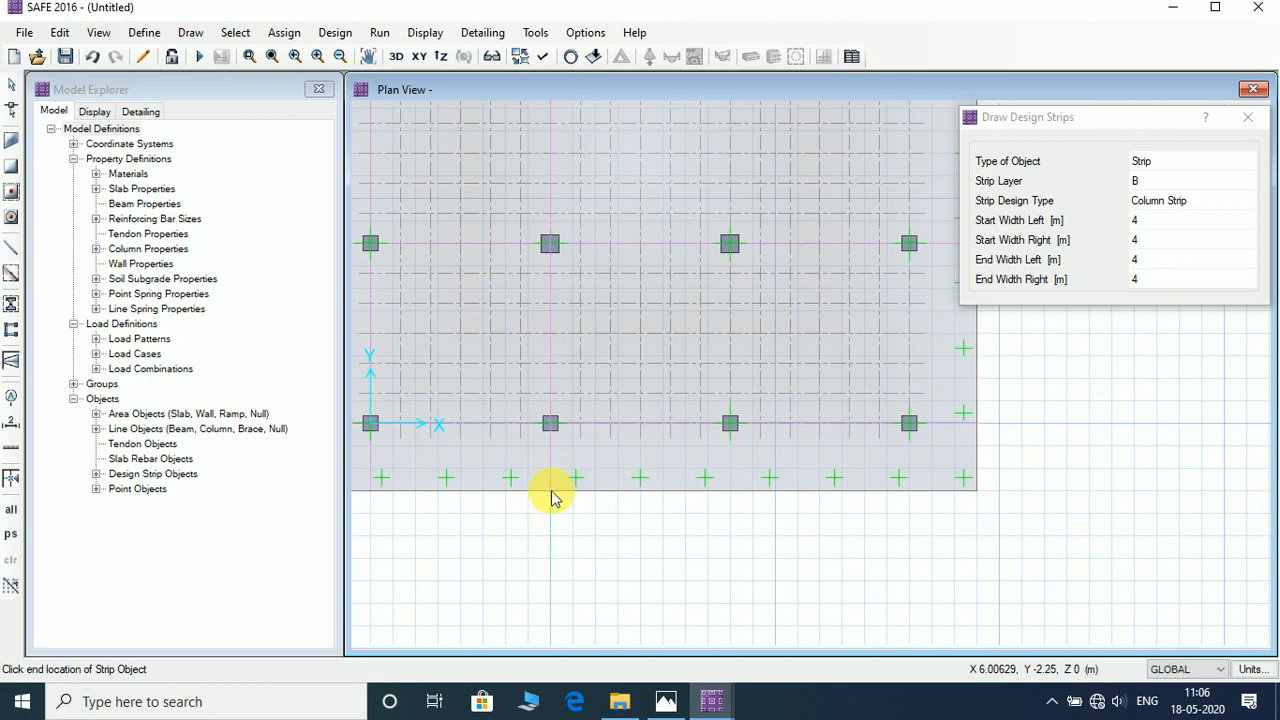
Step: Draw a layer B column strip along grid line M from the lower to the upper slab edge
{"action": "left_click", "coordinate": [730, 491]}
{"action": "middle_click_drag", "start_coordinate": [744, 208], "coordinate": [729, 550]}
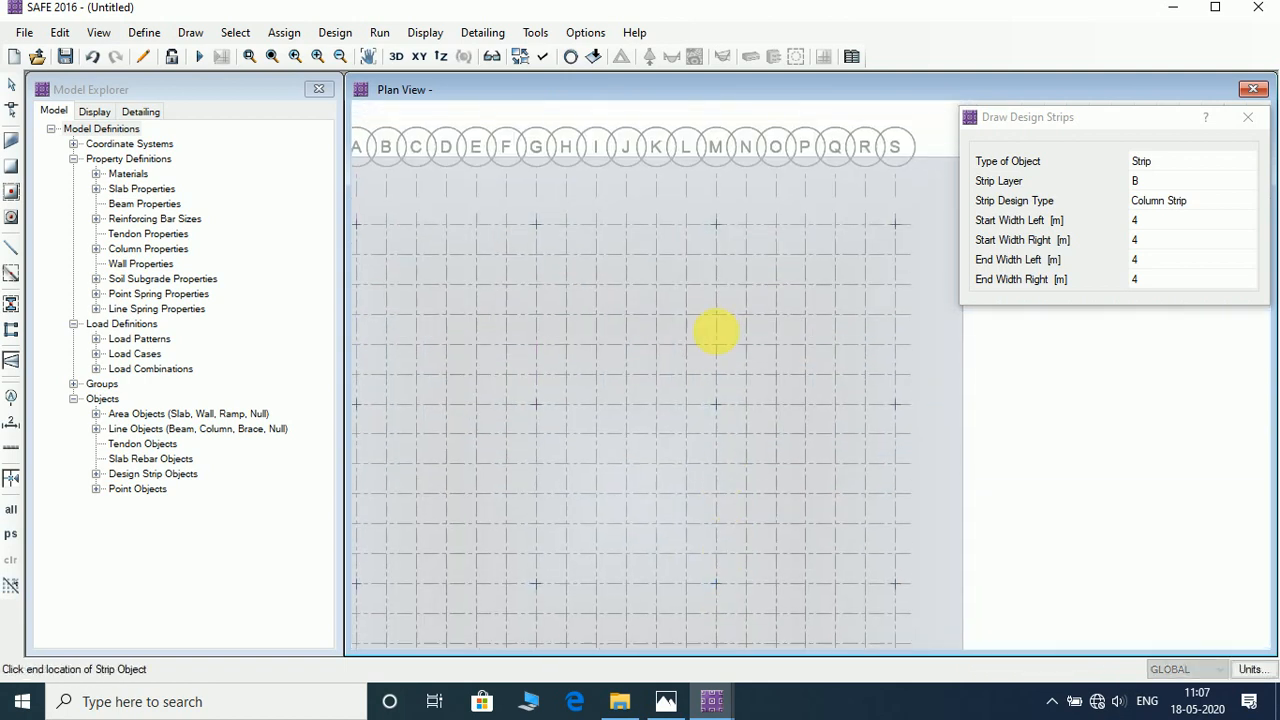
{"action": "left_click", "coordinate": [714, 160]}
{"action": "left_click", "coordinate": [723, 184]}
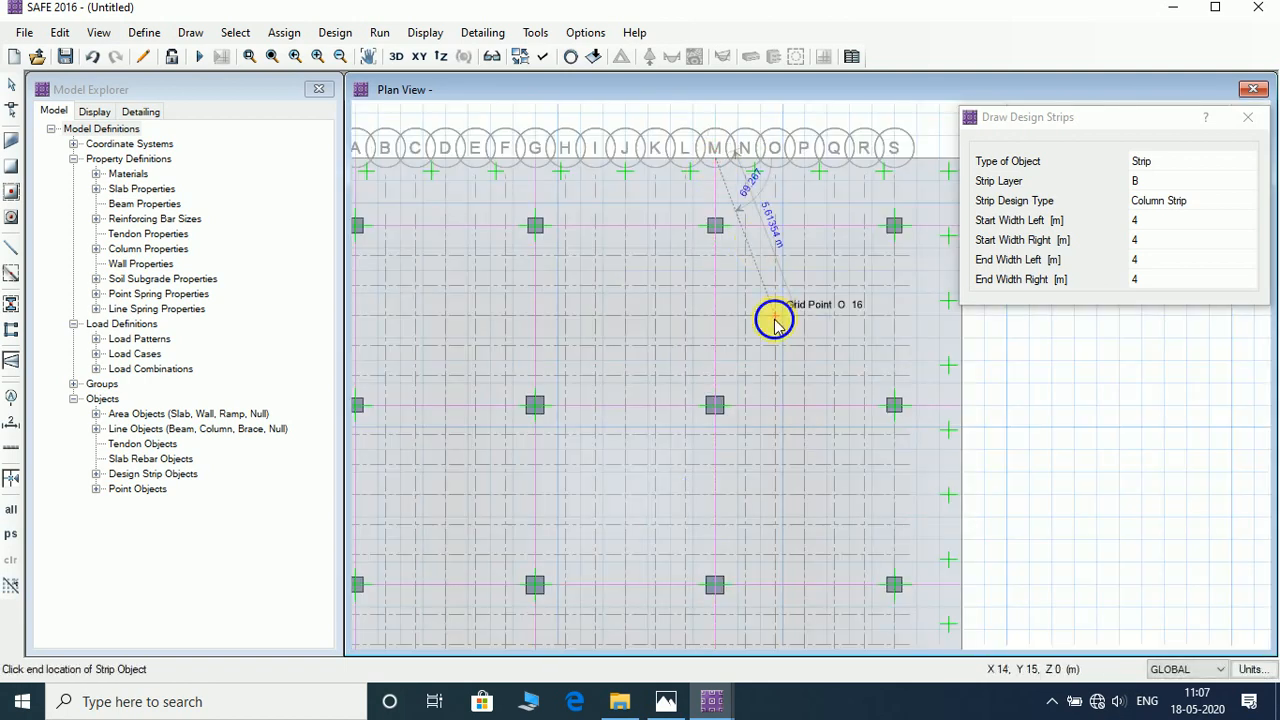
{"action": "left_click", "coordinate": [788, 372]}
Step: Draw a layer B column strip along grid line S from the upper to the lower slab edge
{"action": "middle_click_drag", "start_coordinate": [849, 259], "coordinate": [738, 266]}
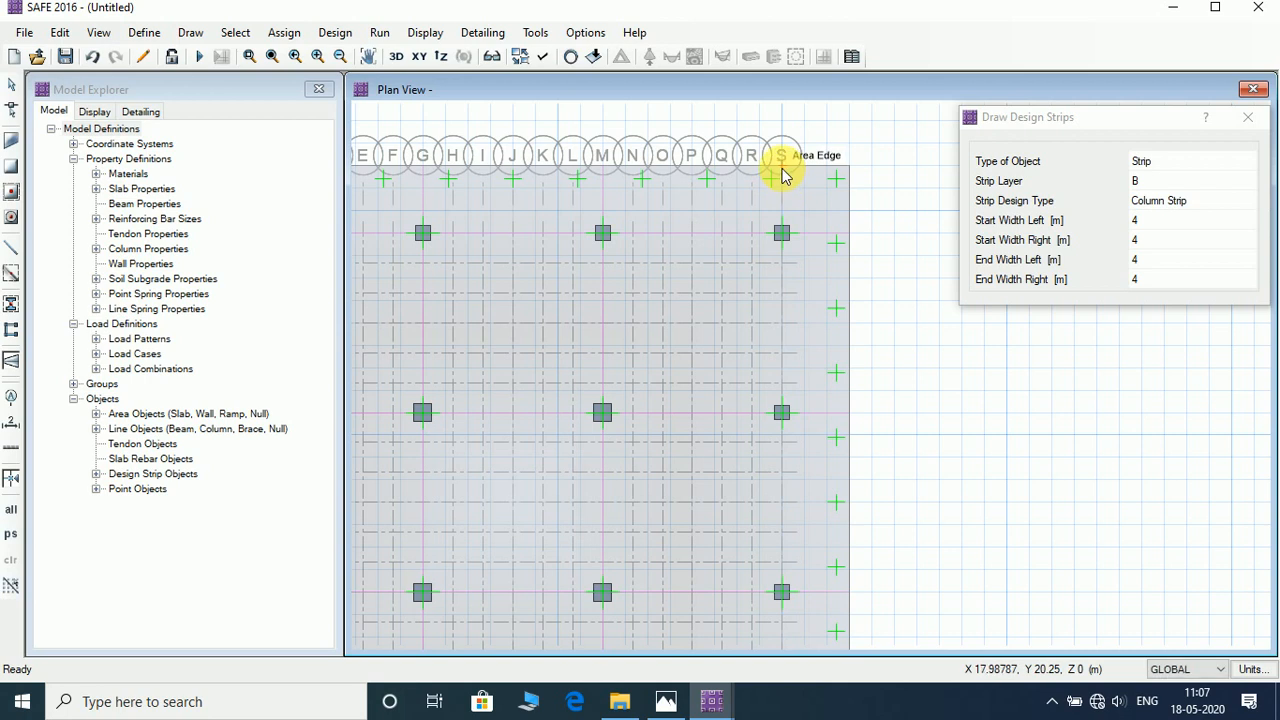
{"action": "left_click", "coordinate": [781, 175]}
{"action": "middle_click_drag", "start_coordinate": [820, 480], "coordinate": [737, 237]}
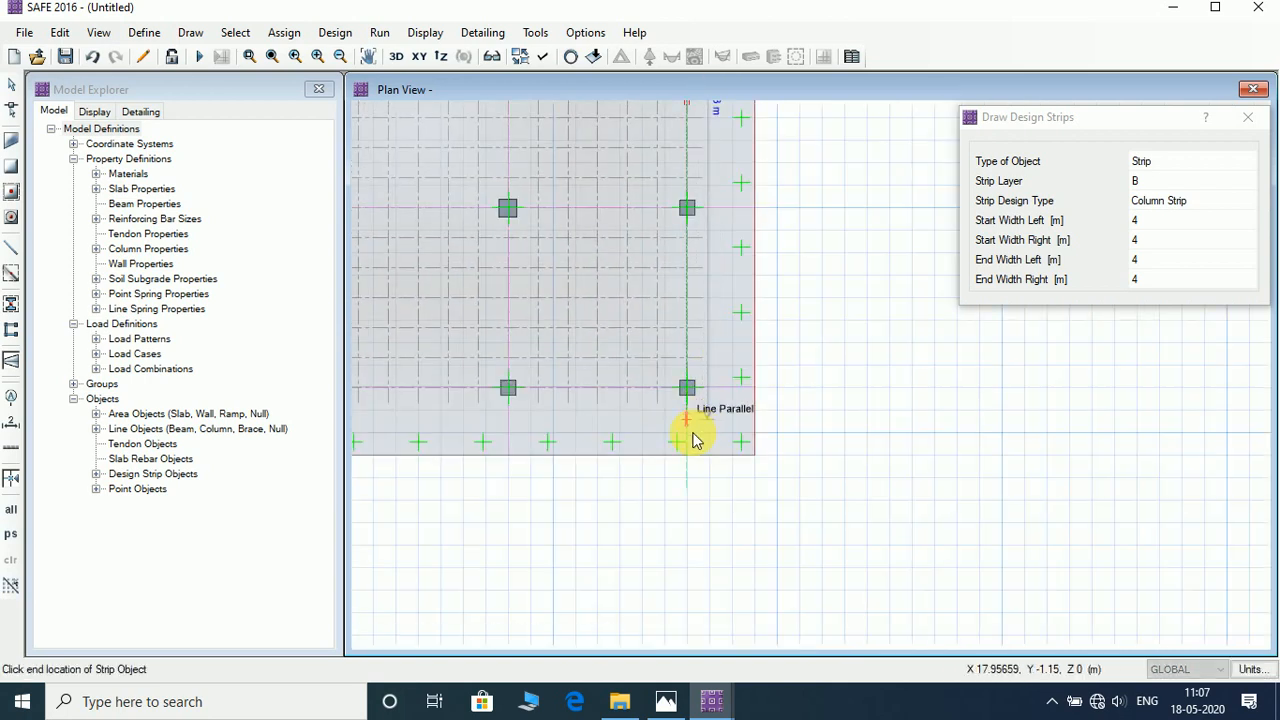
{"action": "left_click", "coordinate": [686, 462]}
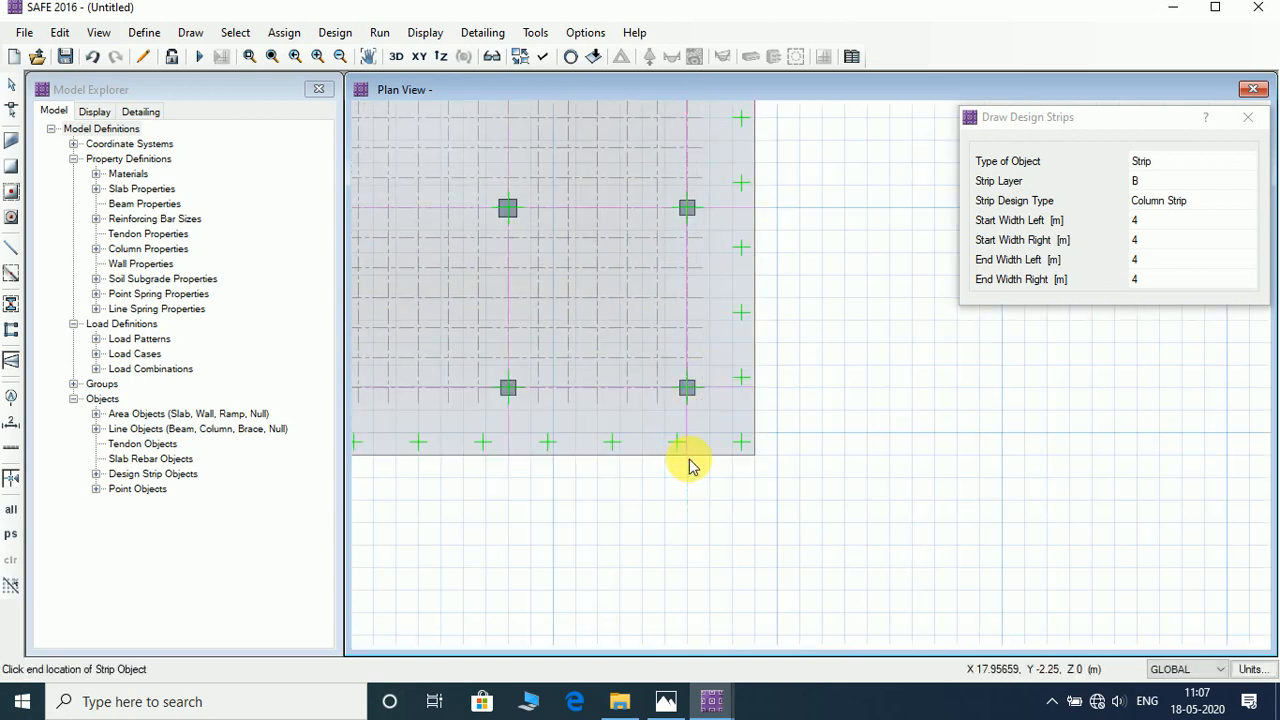
Step: Finish drawing the layer B column strip along the last grid line and show the whole raft in plan
{"action": "right_click", "coordinate": [791, 376]}
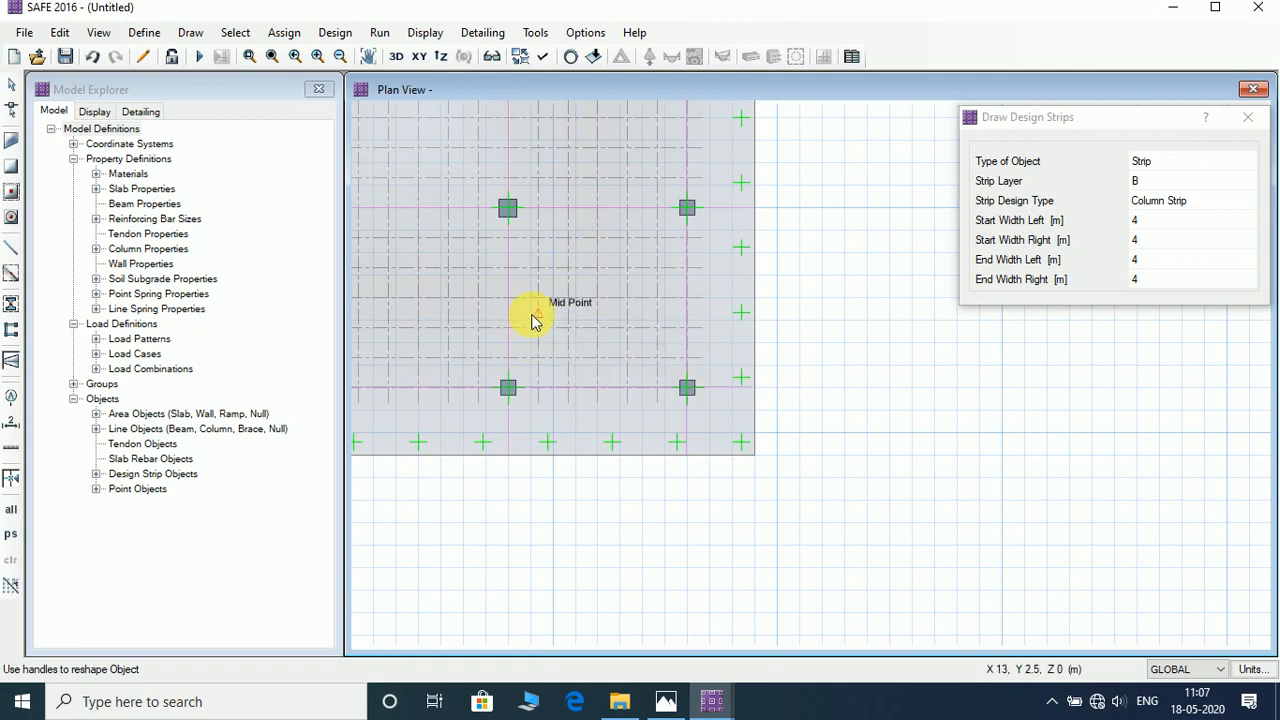
{"action": "scroll", "coordinate": [533, 316], "scroll_direction": "down", "scroll_amount": 2}
{"action": "middle_click_drag", "start_coordinate": [642, 314], "coordinate": [742, 343]}
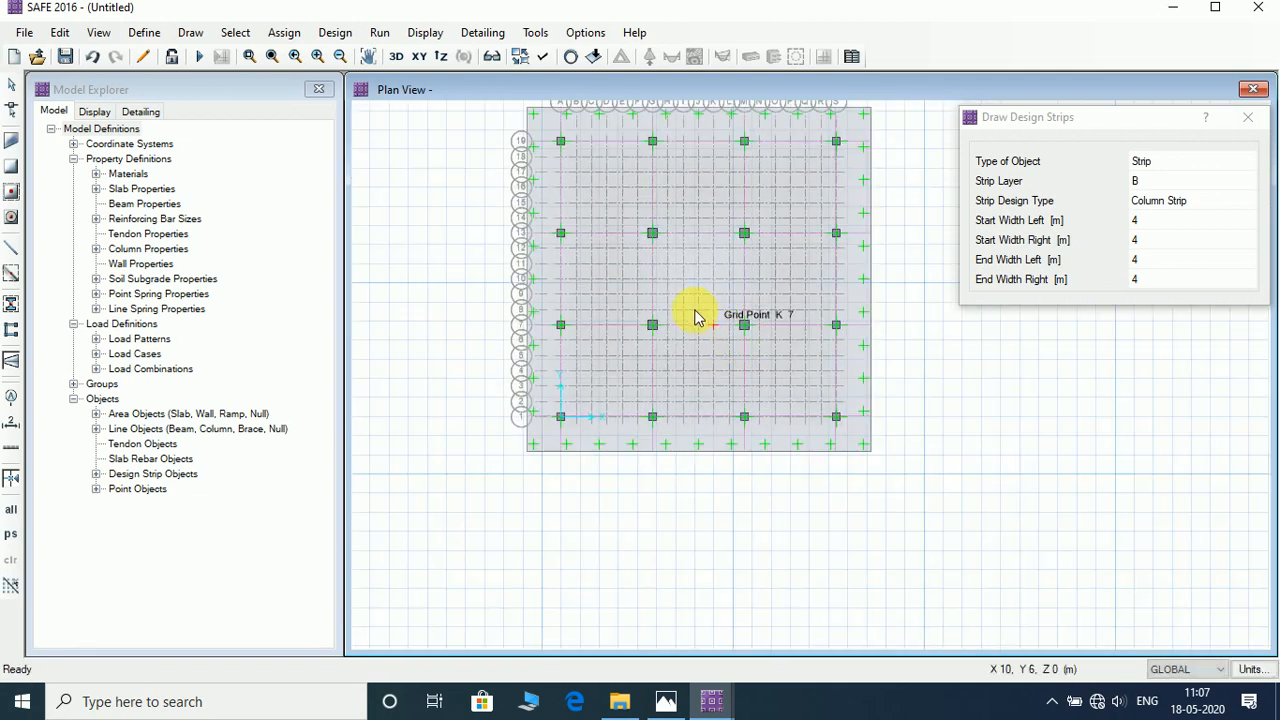
{"action": "middle_click_drag", "start_coordinate": [691, 288], "coordinate": [653, 345]}
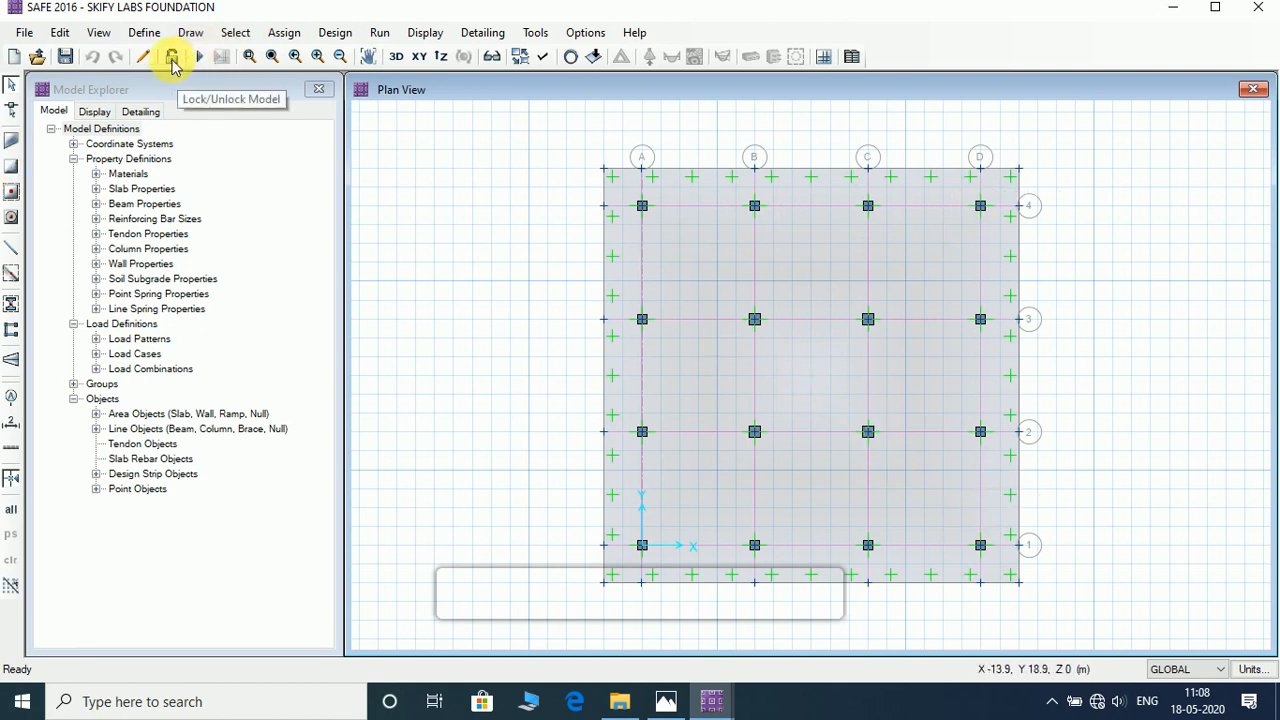
Step: Review the design preferences, checking the design code and the minimum cover settings for slabs
{"action": "left_click", "coordinate": [379, 34]}
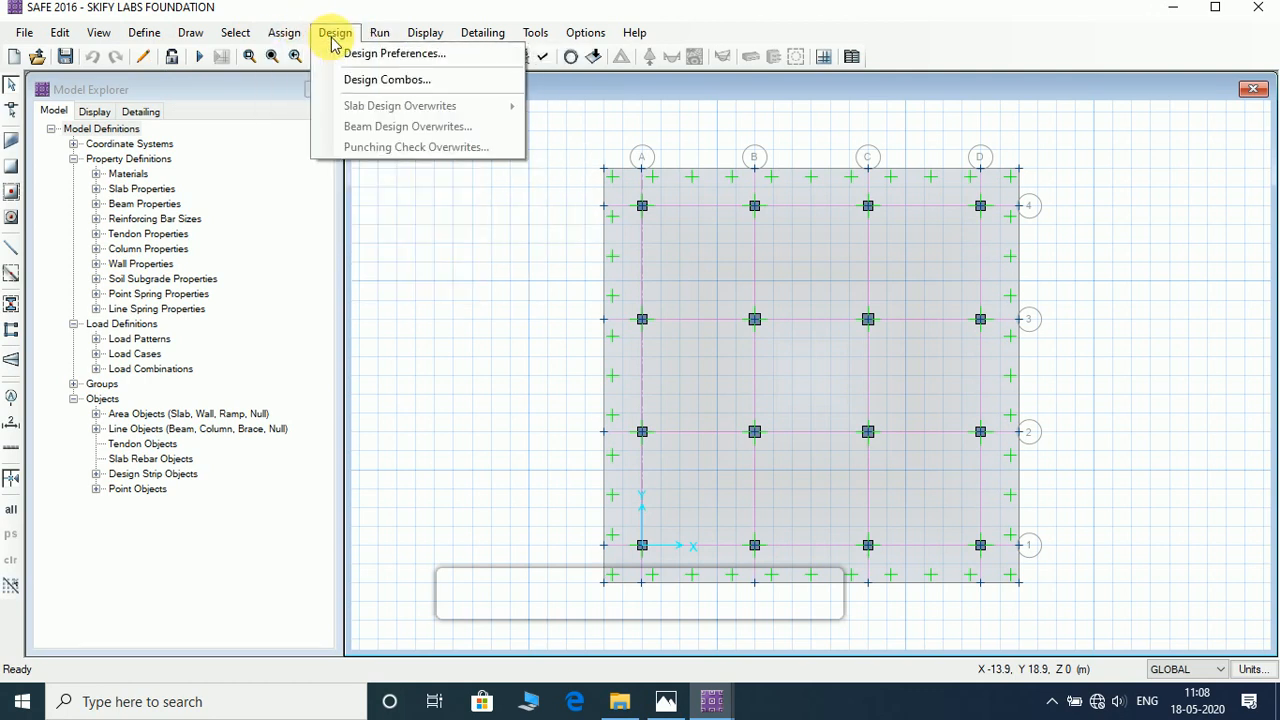
{"action": "left_click", "coordinate": [356, 52]}
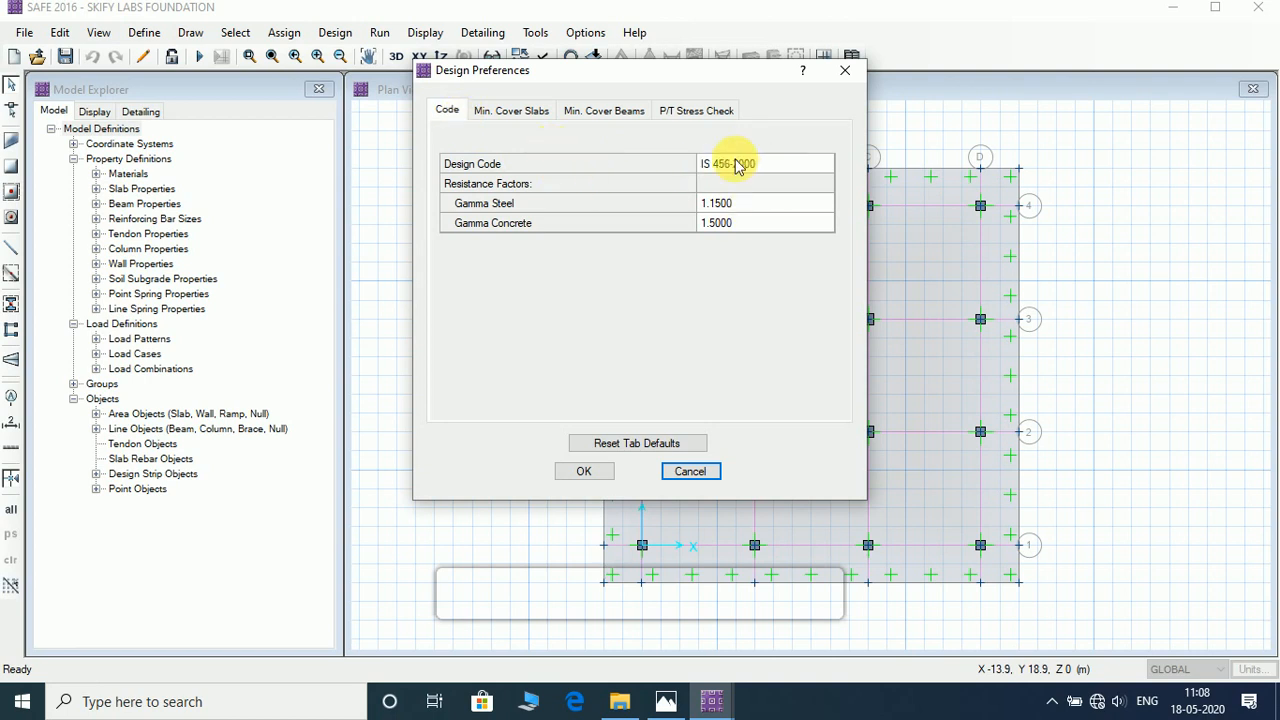
{"action": "left_click", "coordinate": [518, 117]}
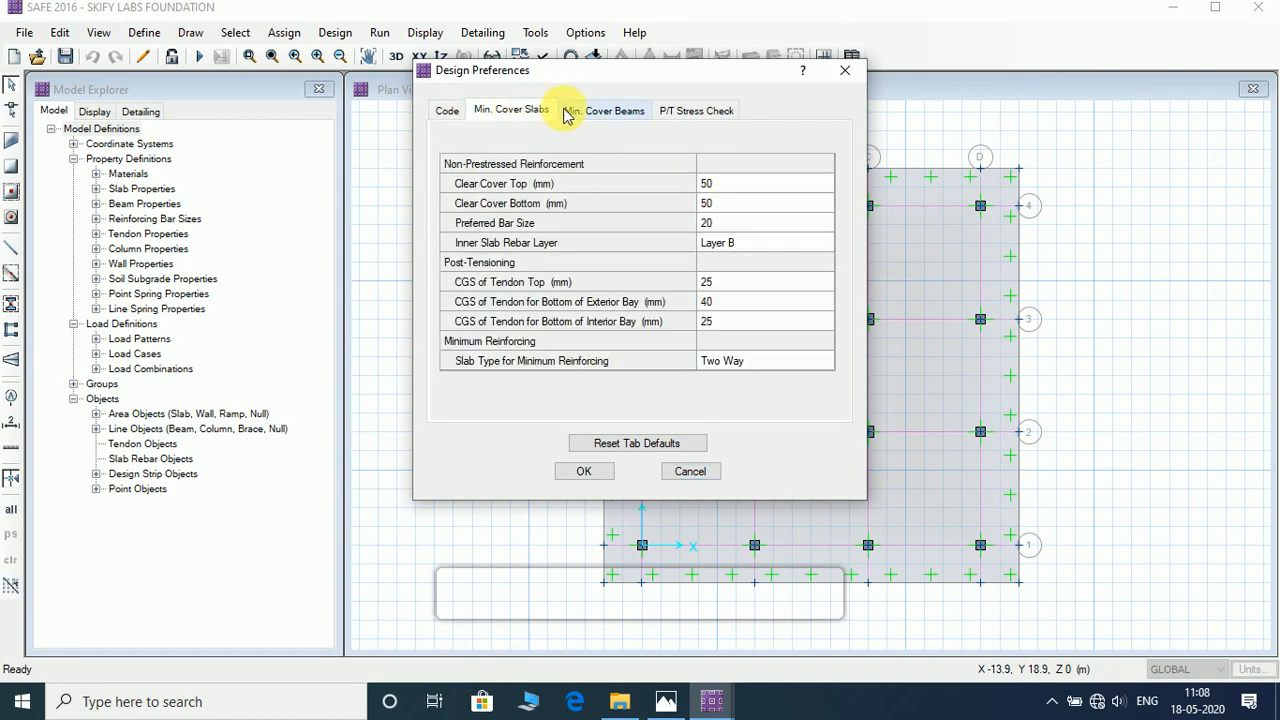
{"action": "left_click", "coordinate": [845, 71]}
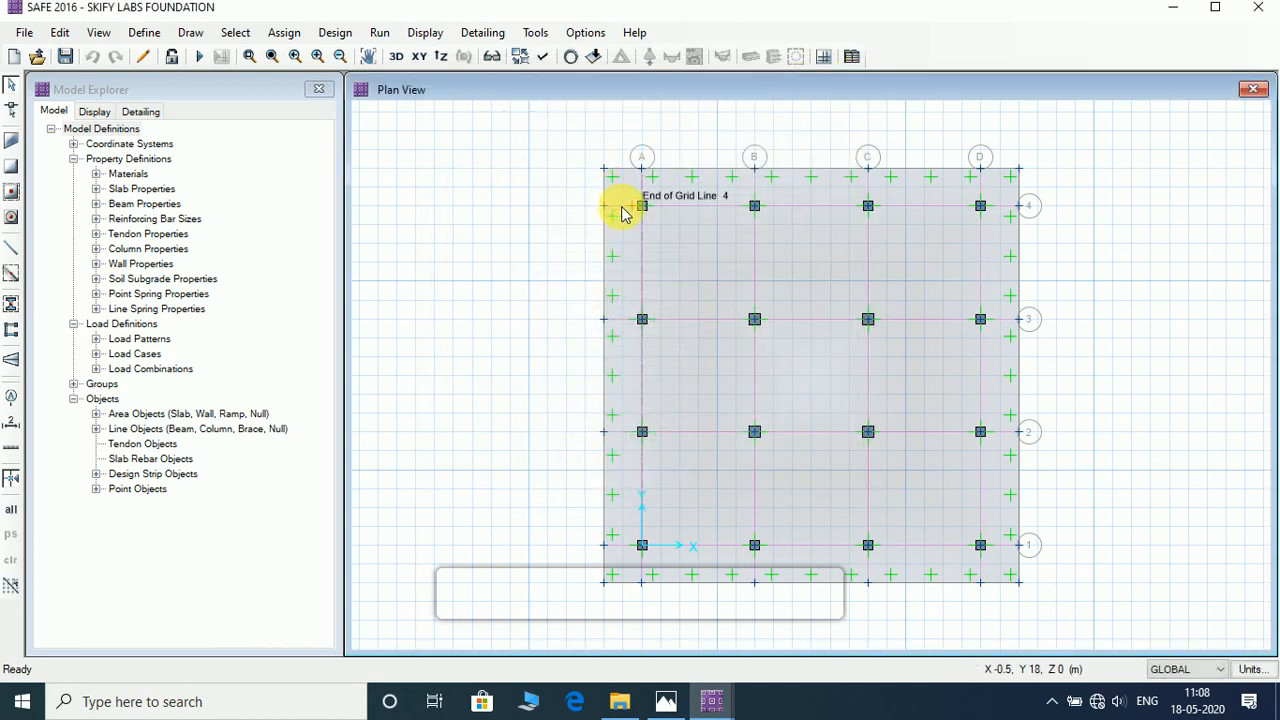
Step: Inspect the design settings of the layer A strips on grid lines 4, 3 and 2, and the raft slab's property assignments
{"action": "right_click", "coordinate": [621, 210]}
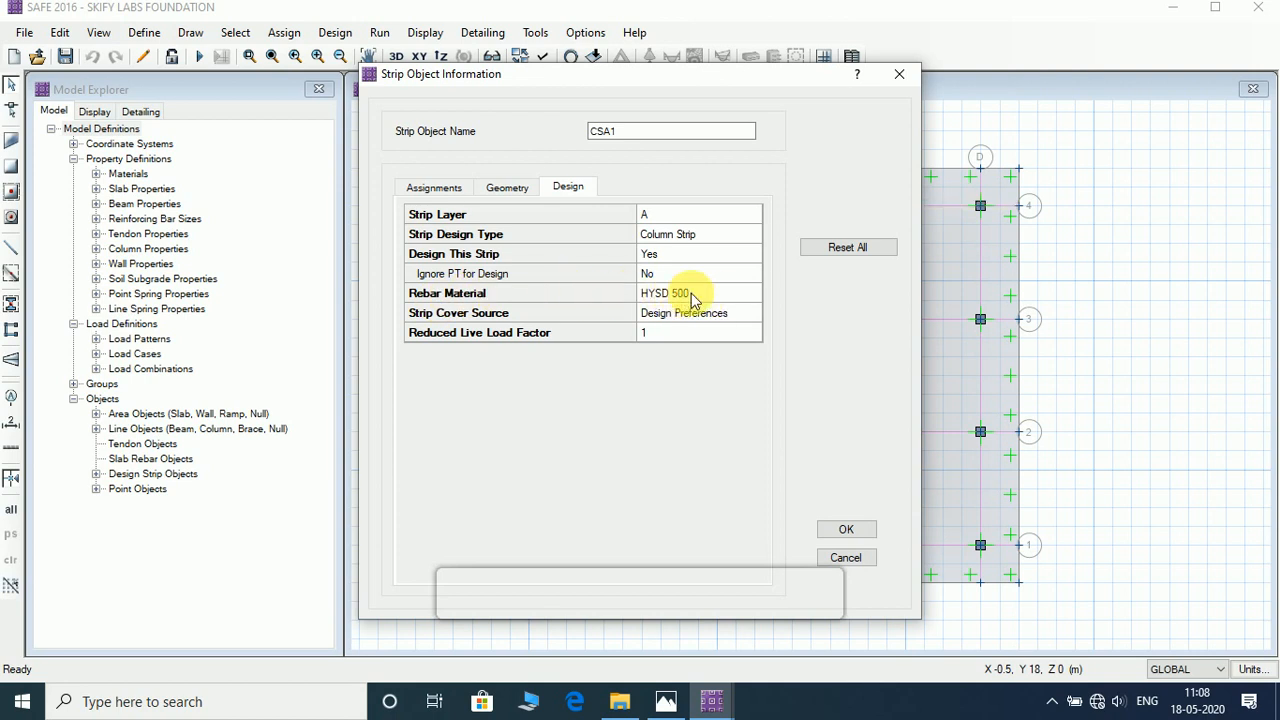
{"action": "left_click", "coordinate": [907, 77]}
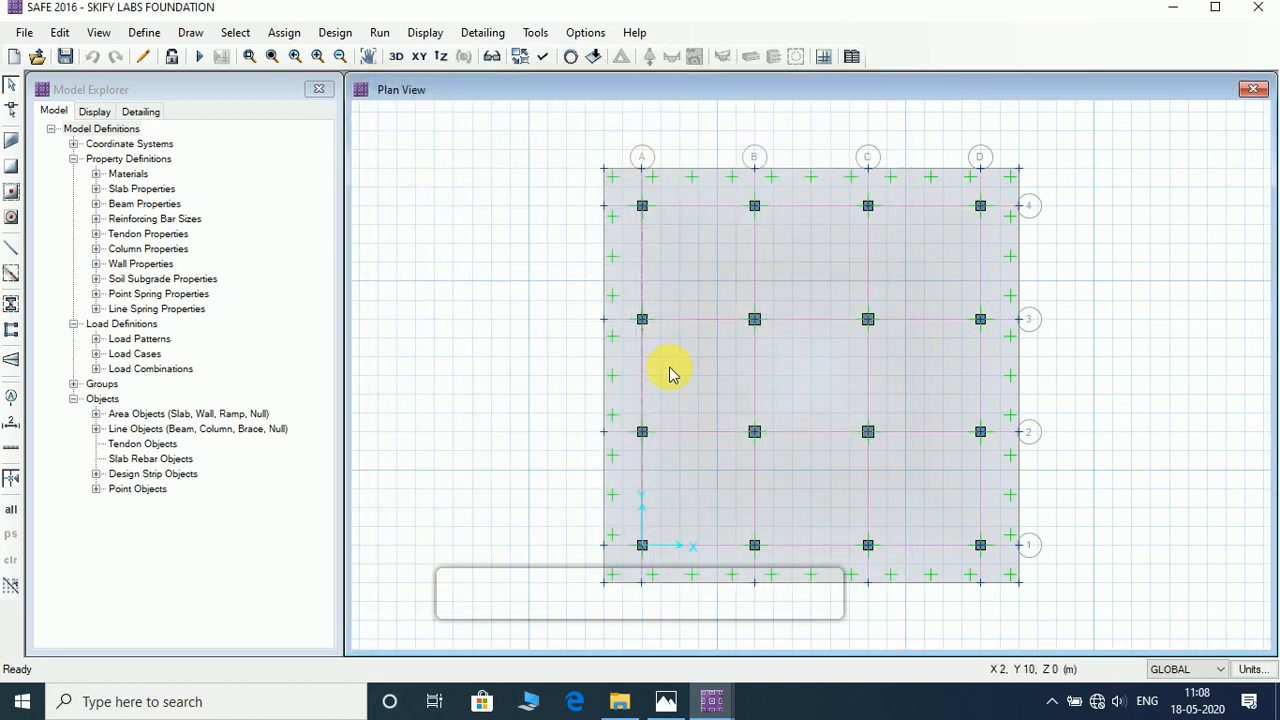
{"action": "right_click", "coordinate": [625, 320]}
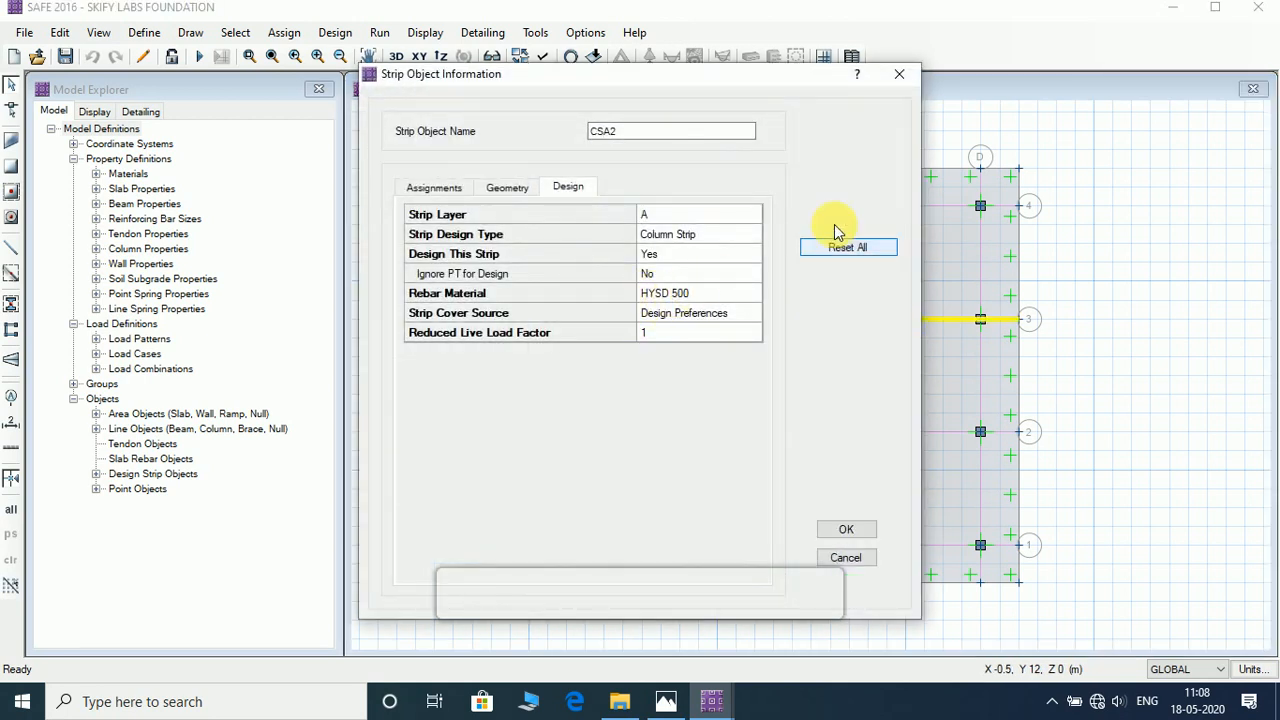
{"action": "left_click", "coordinate": [900, 74]}
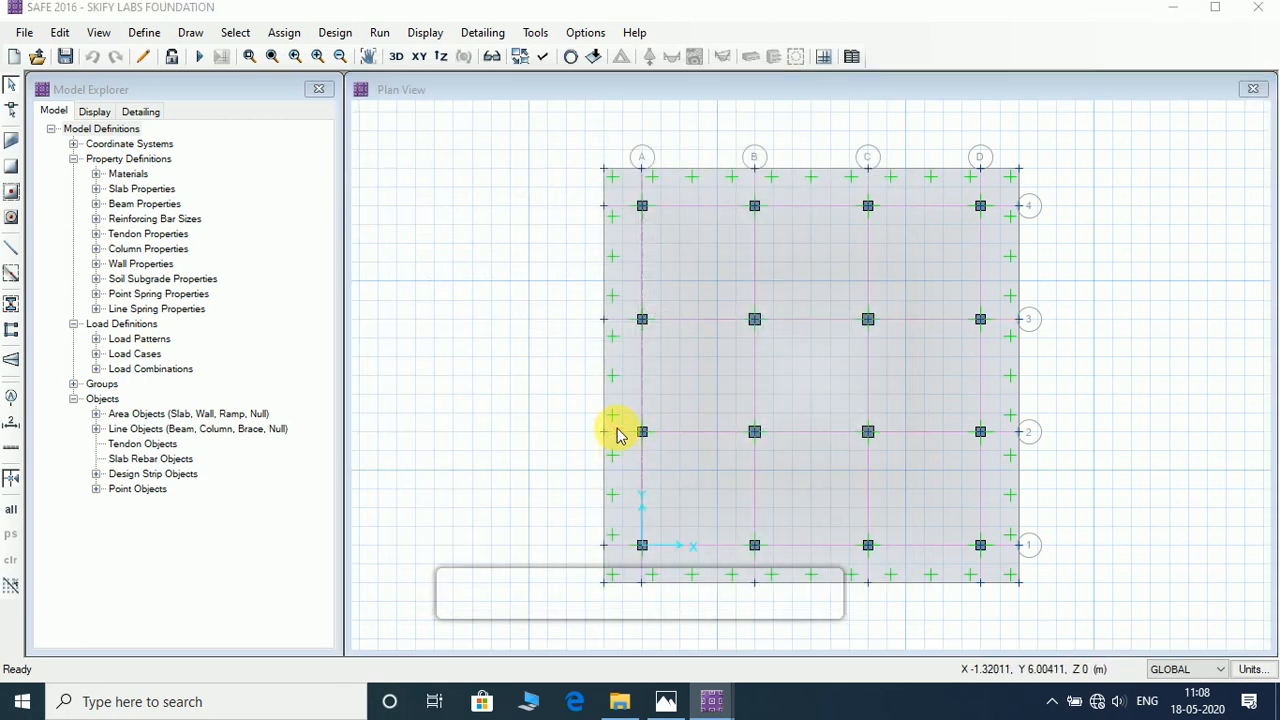
{"action": "right_click", "coordinate": [617, 435]}
{"action": "left_click", "coordinate": [900, 74]}
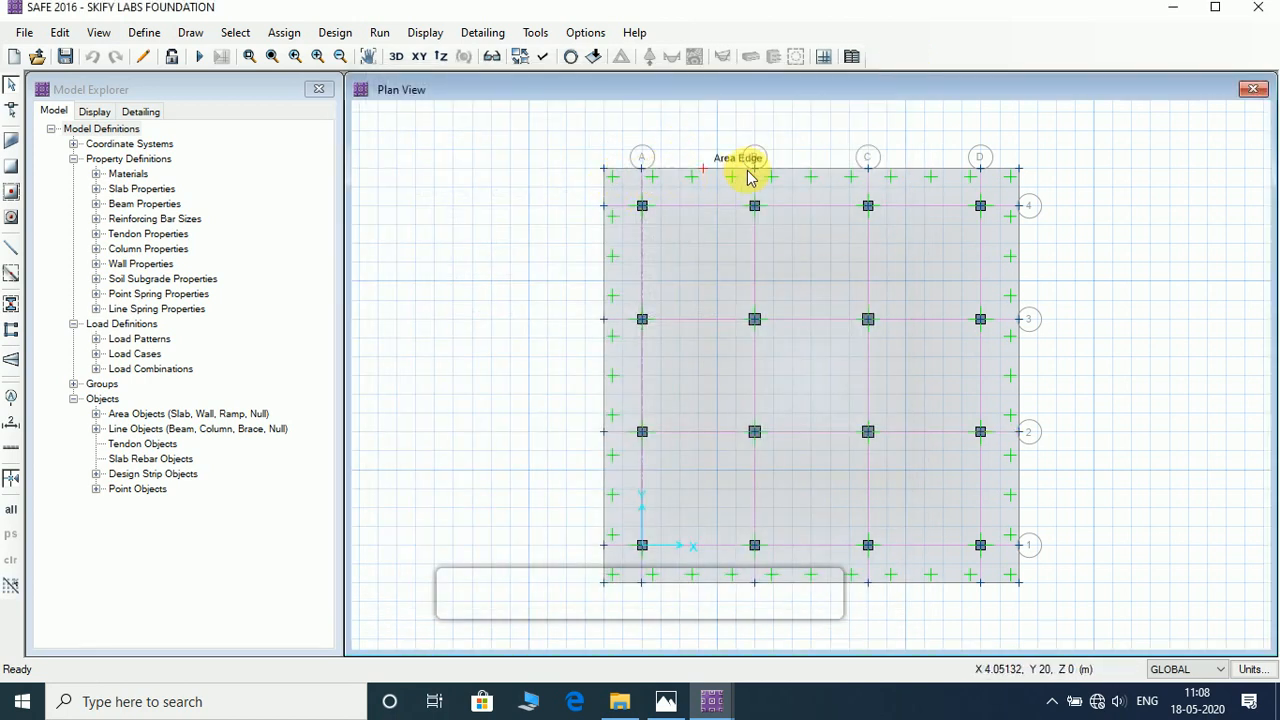
{"action": "right_click", "coordinate": [790, 375]}
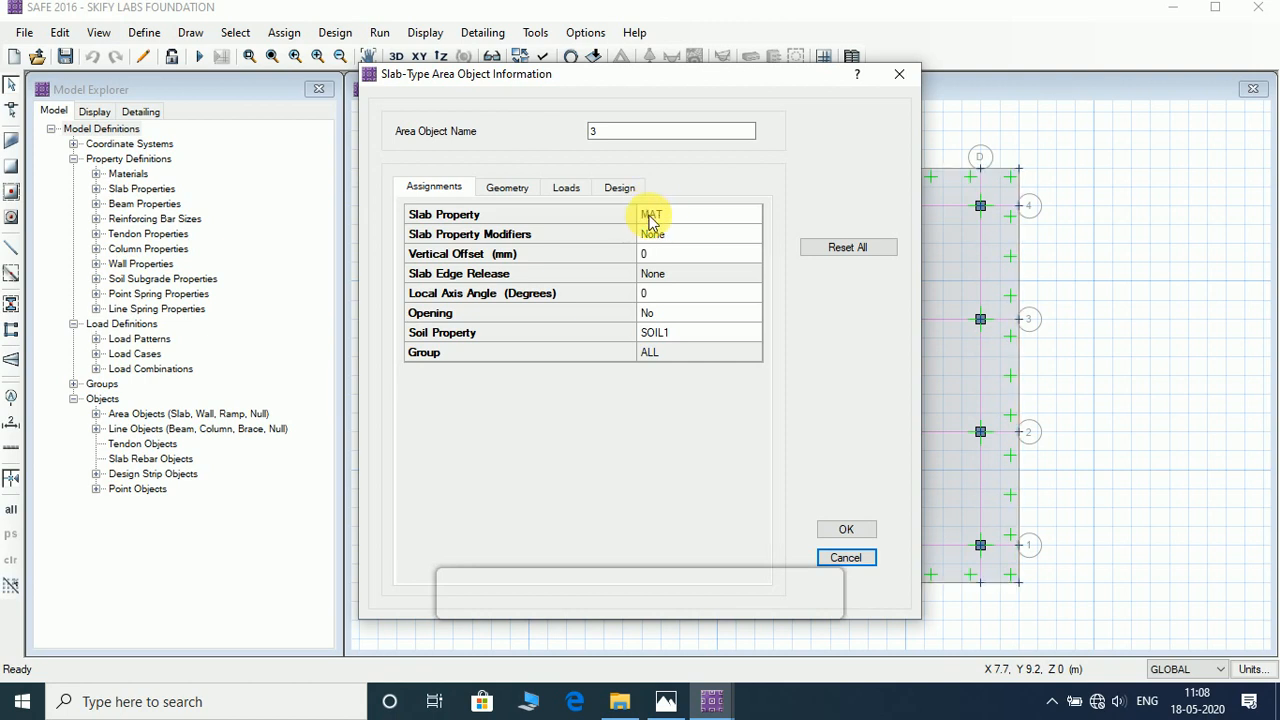
{"action": "left_click", "coordinate": [897, 80]}
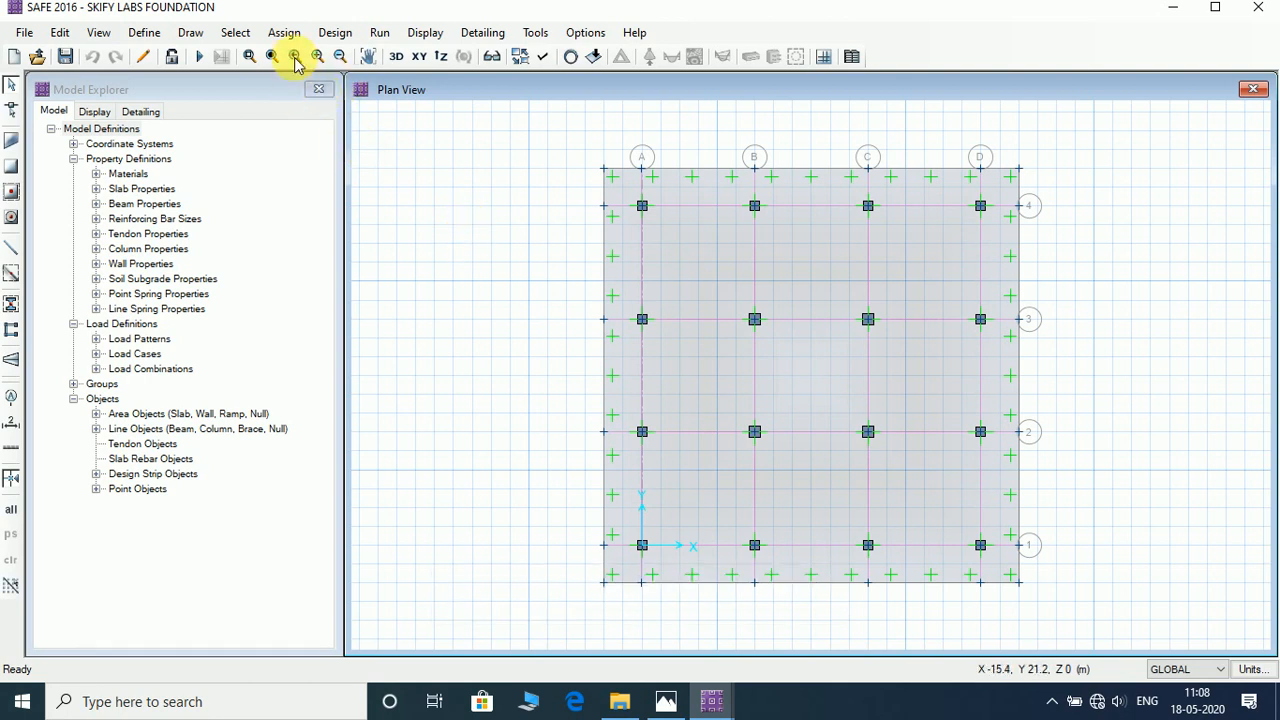
Step: Run the analysis of the raft model, followed by the combined analysis and design
{"action": "left_click", "coordinate": [380, 34]}
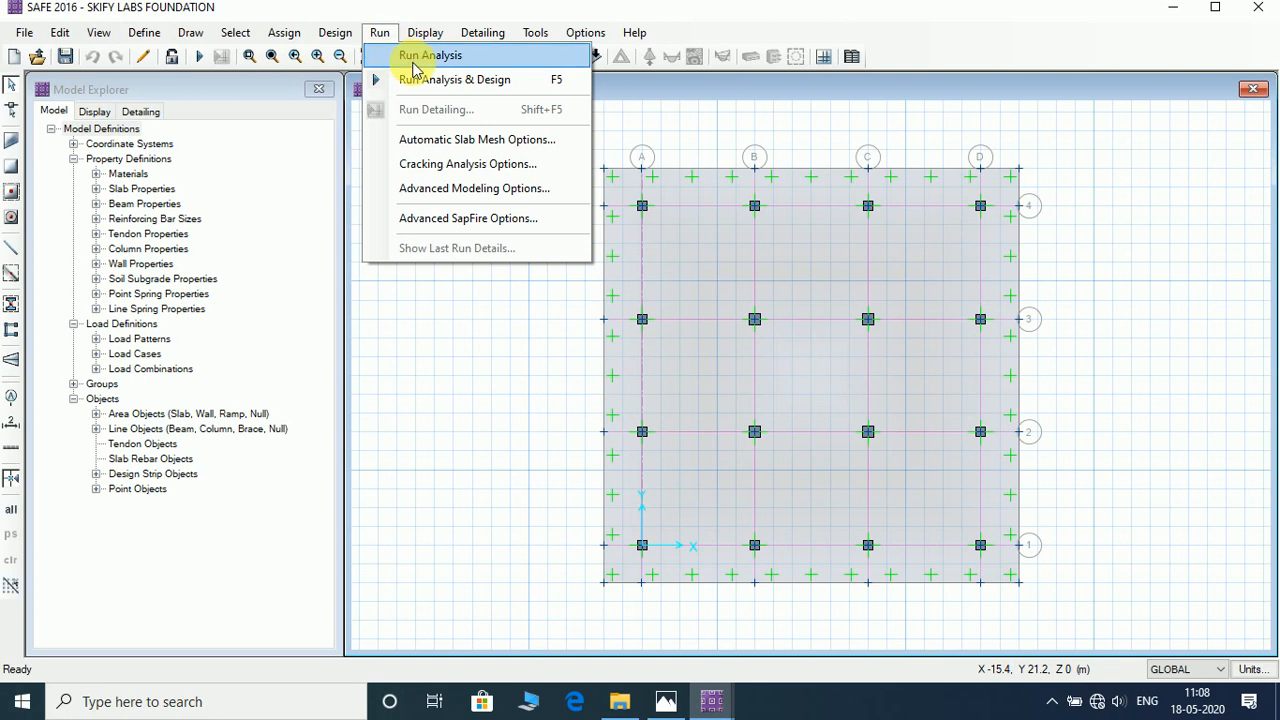
{"action": "left_click", "coordinate": [425, 56]}
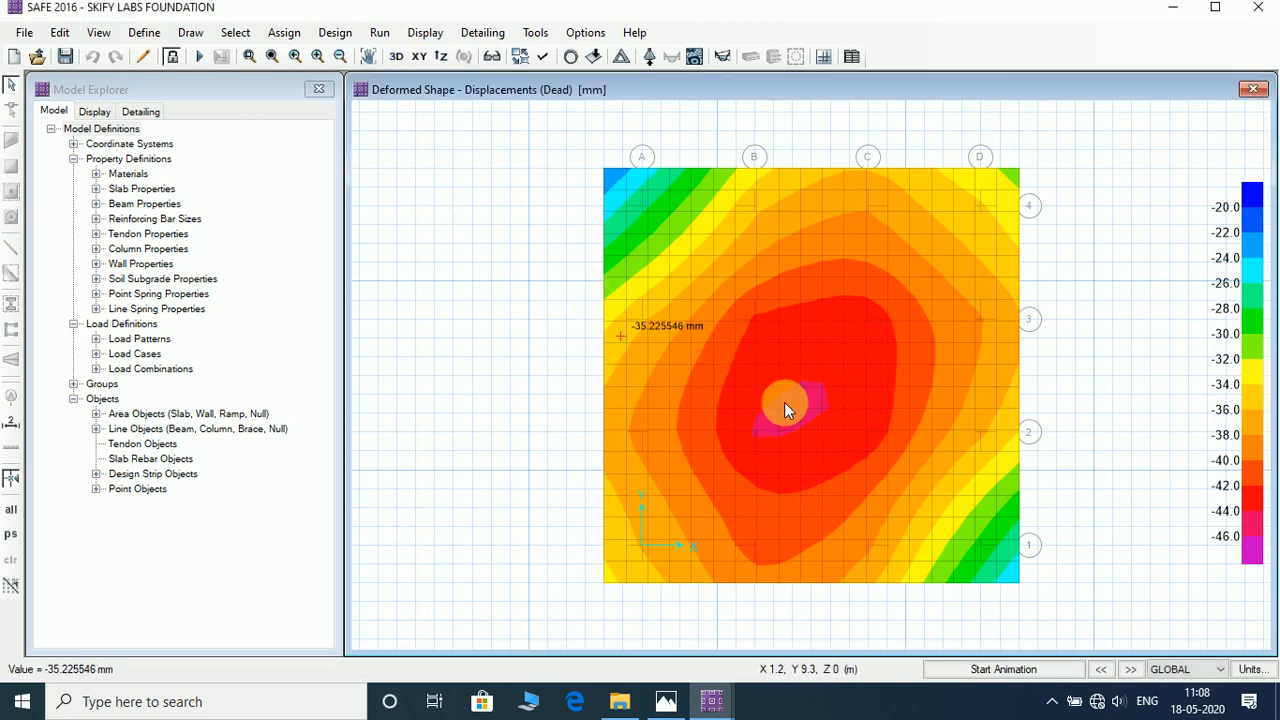
{"action": "mouse_move", "coordinate": [641, 262]}
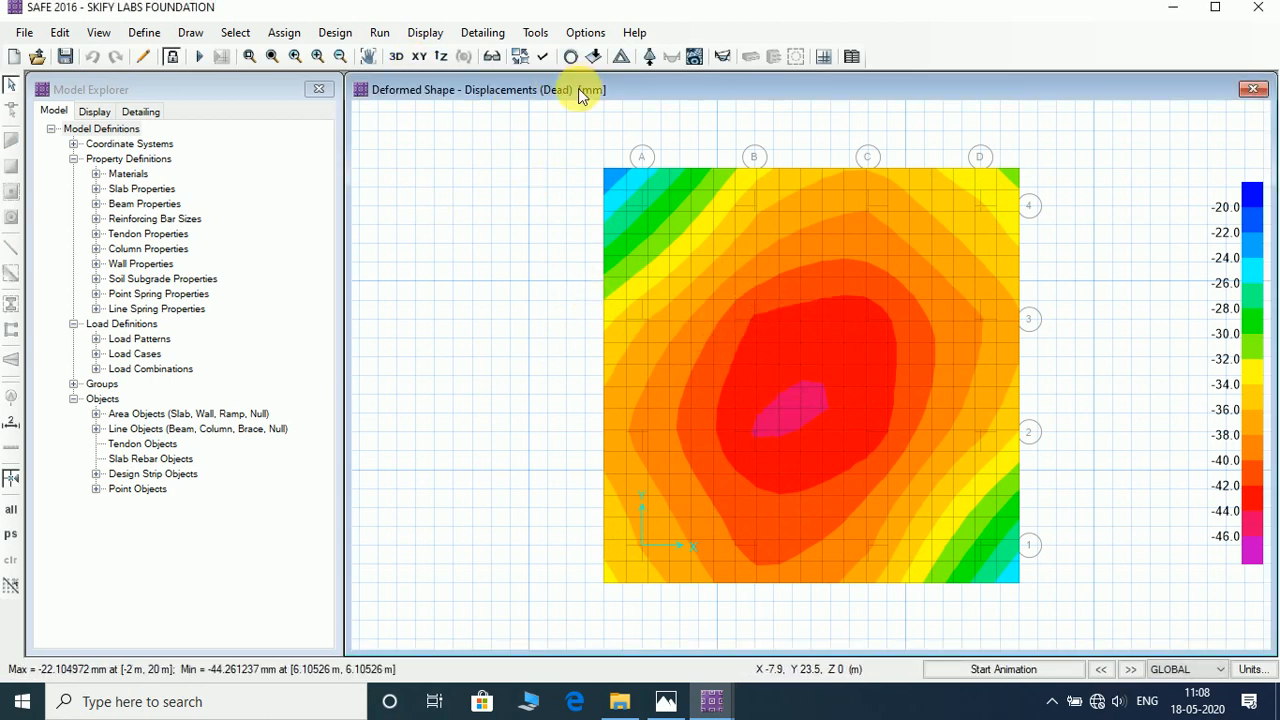
{"action": "left_click", "coordinate": [379, 33]}
{"action": "left_click", "coordinate": [420, 80]}
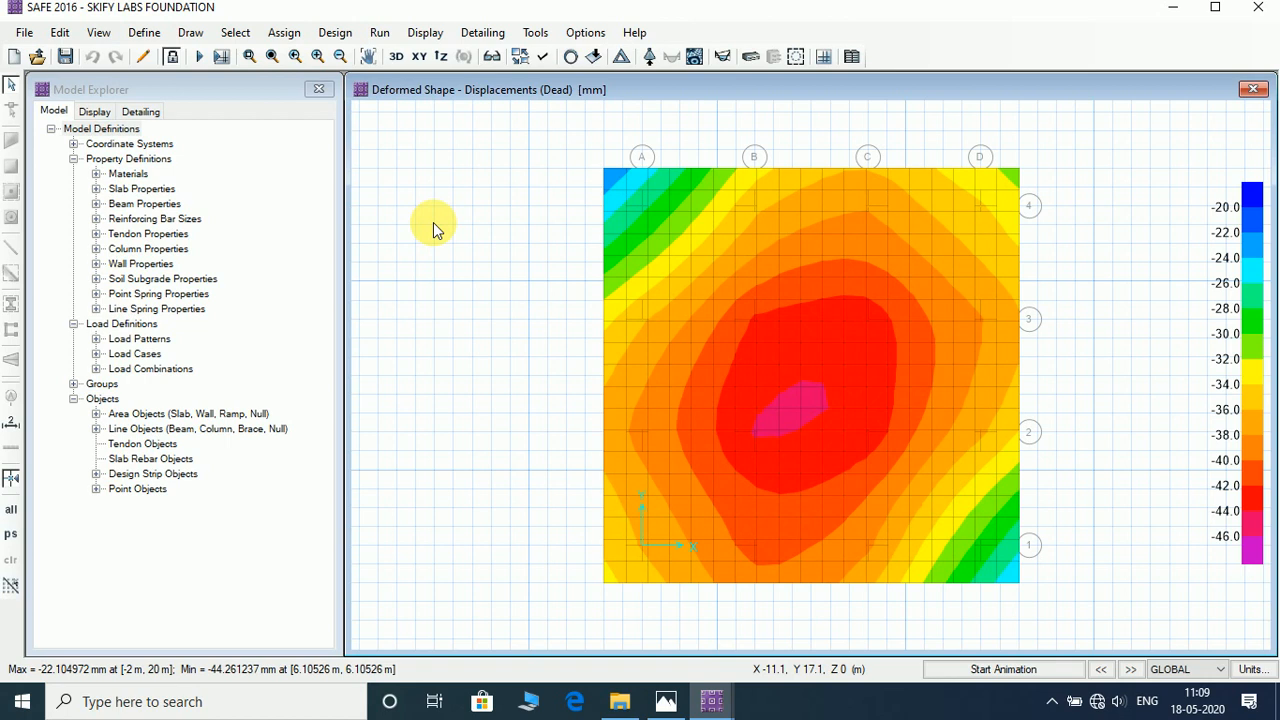
Step: Display the slab's resultant MMax moment contours for the Dead load case on the deformed shape
{"action": "left_click", "coordinate": [423, 36]}
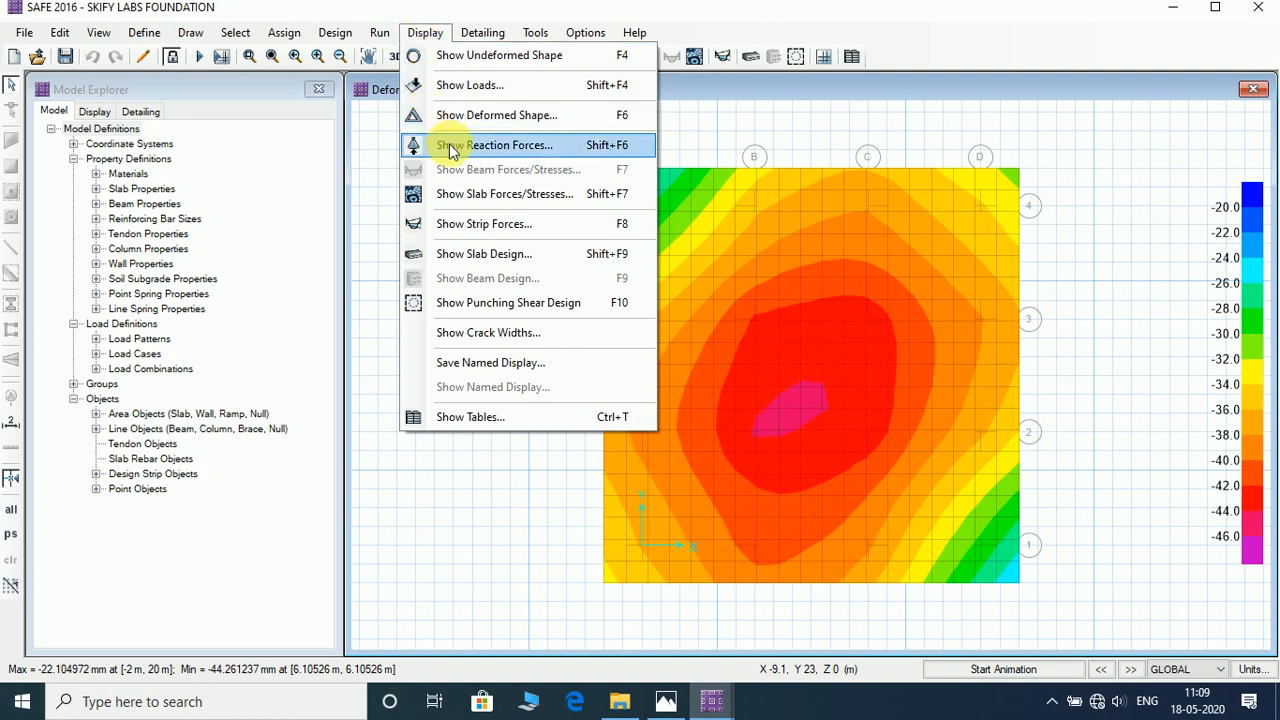
{"action": "left_click", "coordinate": [483, 196]}
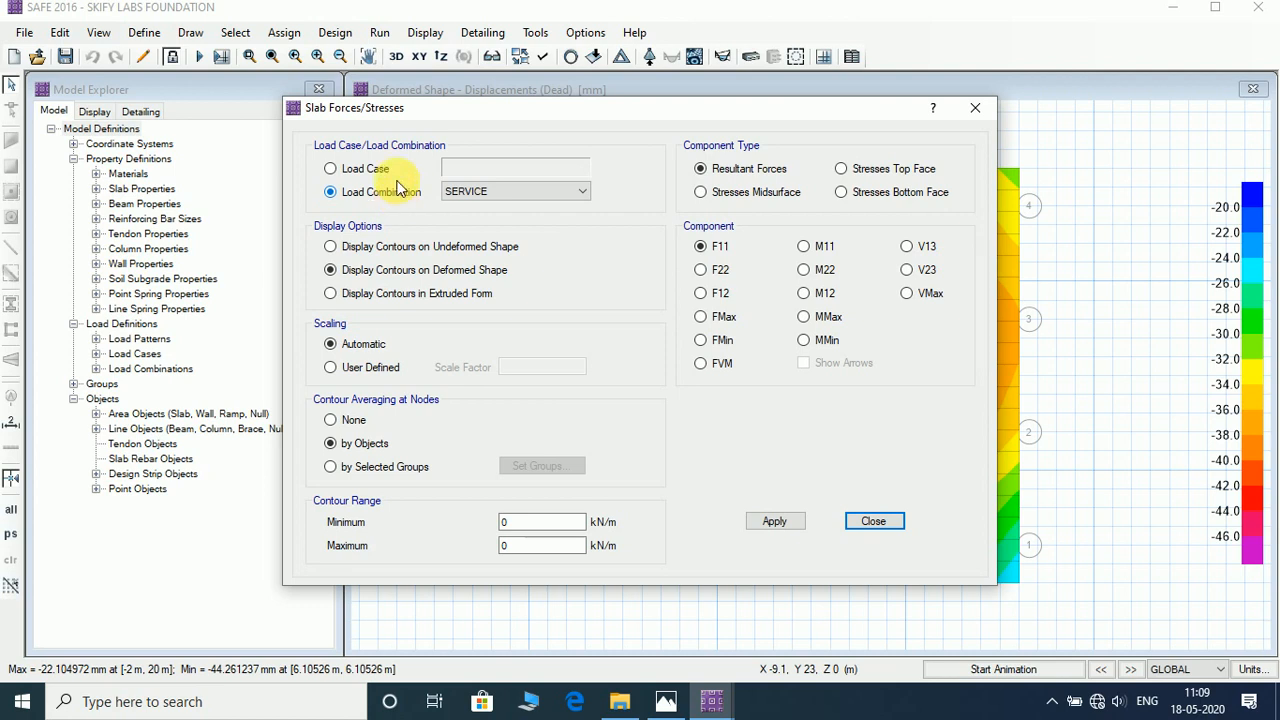
{"action": "left_click", "coordinate": [358, 175]}
{"action": "left_click_drag", "start_coordinate": [612, 118], "coordinate": [403, 98]}
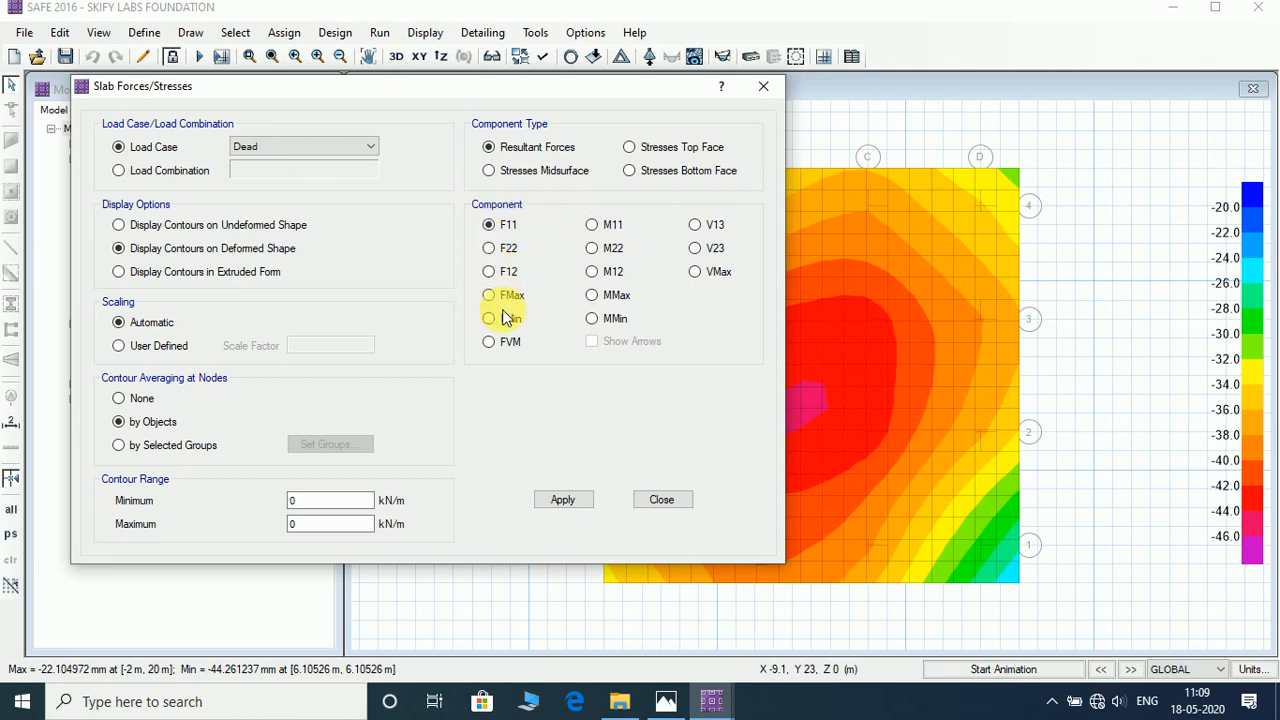
{"action": "left_click", "coordinate": [593, 295]}
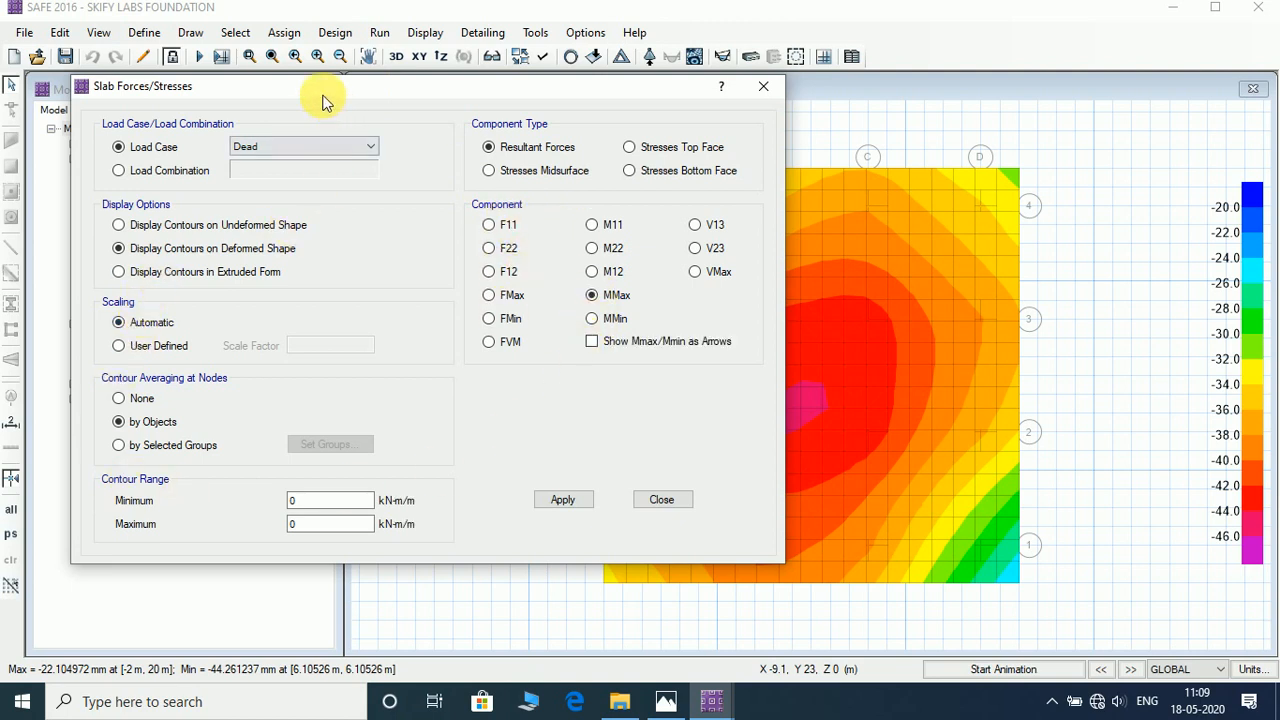
{"action": "left_click_drag", "start_coordinate": [323, 97], "coordinate": [255, 89]}
{"action": "left_click", "coordinate": [496, 492]}
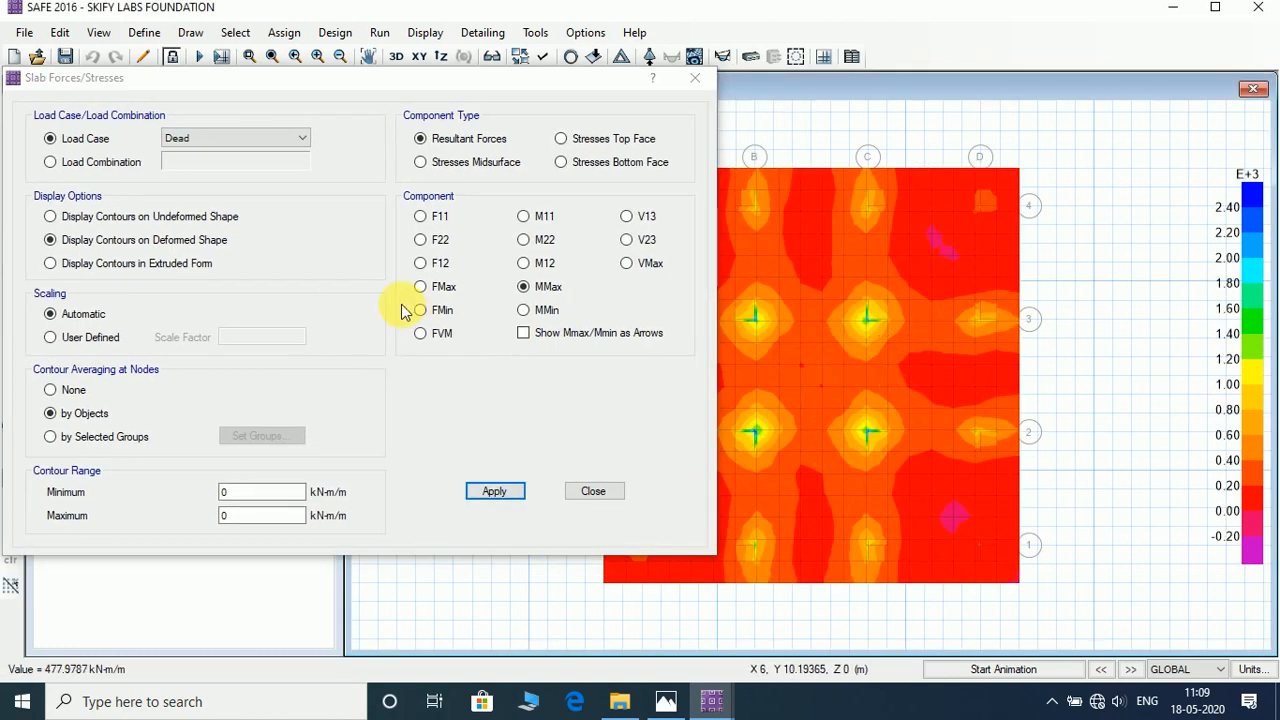
Step: Show the slab's MMax moment contours for the SERVICE load combination
{"action": "left_click", "coordinate": [118, 168]}
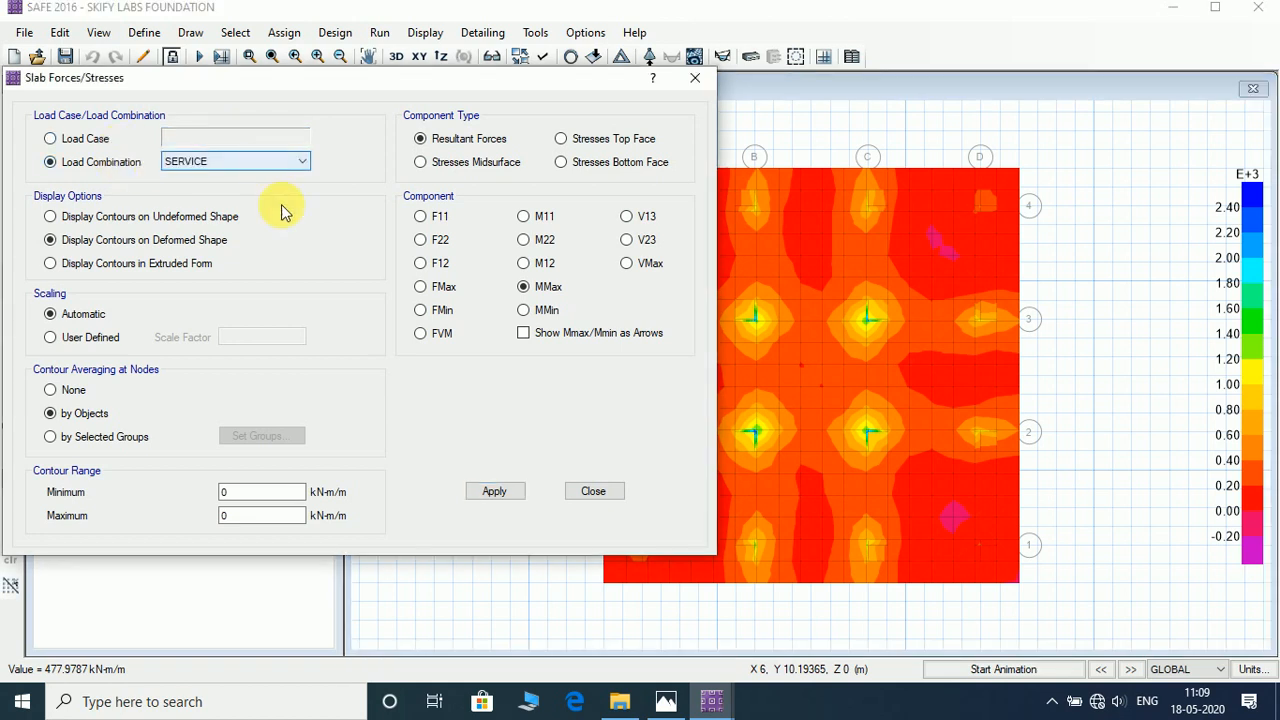
{"action": "left_click", "coordinate": [500, 494]}
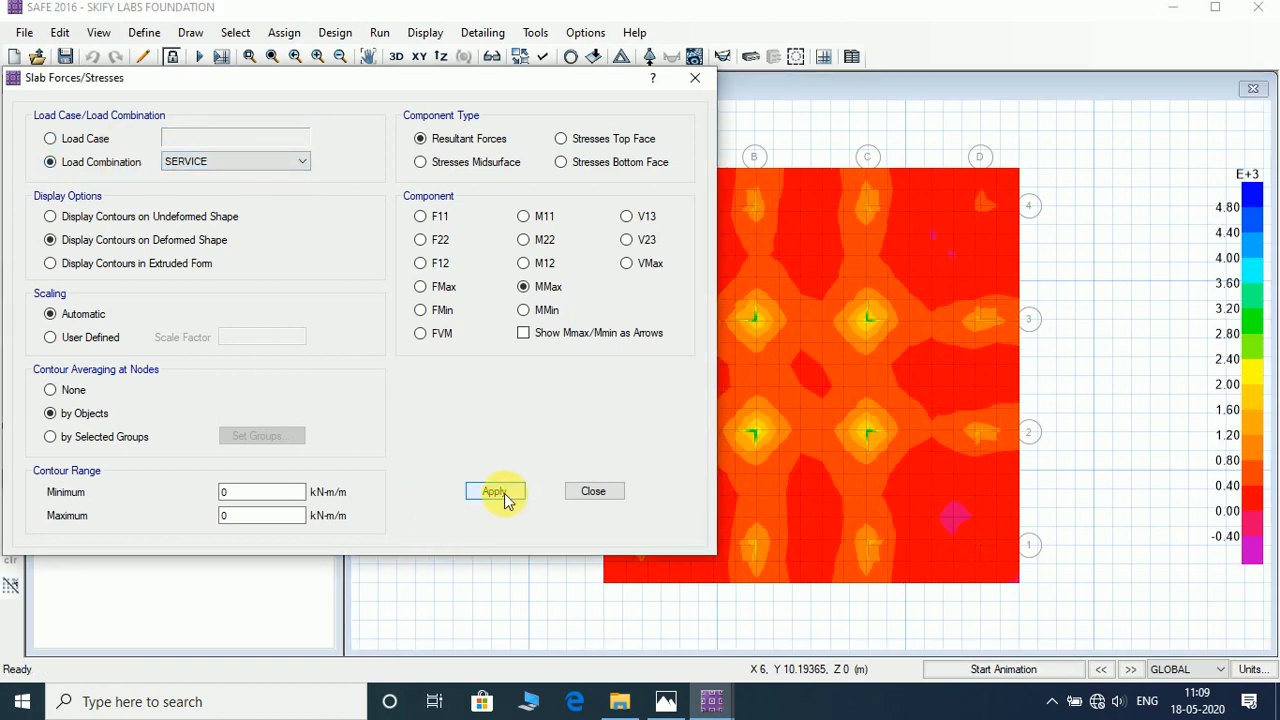
{"action": "left_click", "coordinate": [594, 491]}
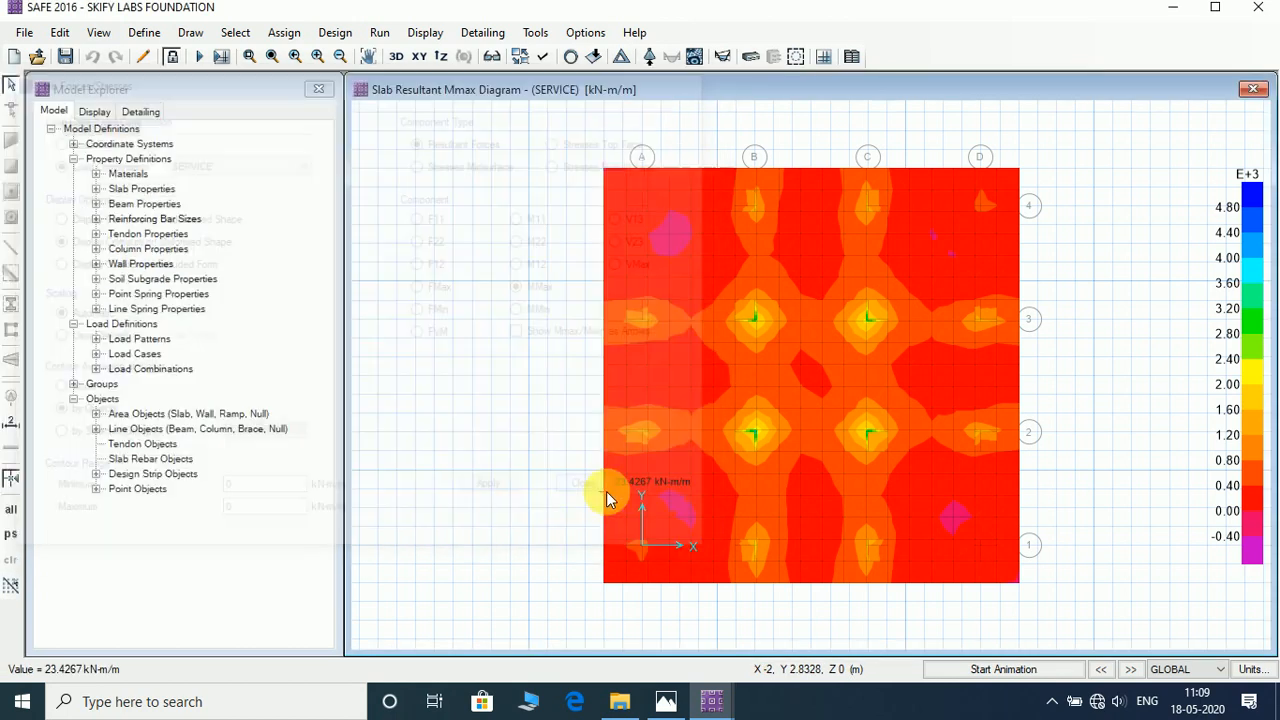
Step: Display the strip moment diagrams for the SERVICE combination for layers A and B together, for layer A alone, and for layer B alone
{"action": "left_click", "coordinate": [425, 33]}
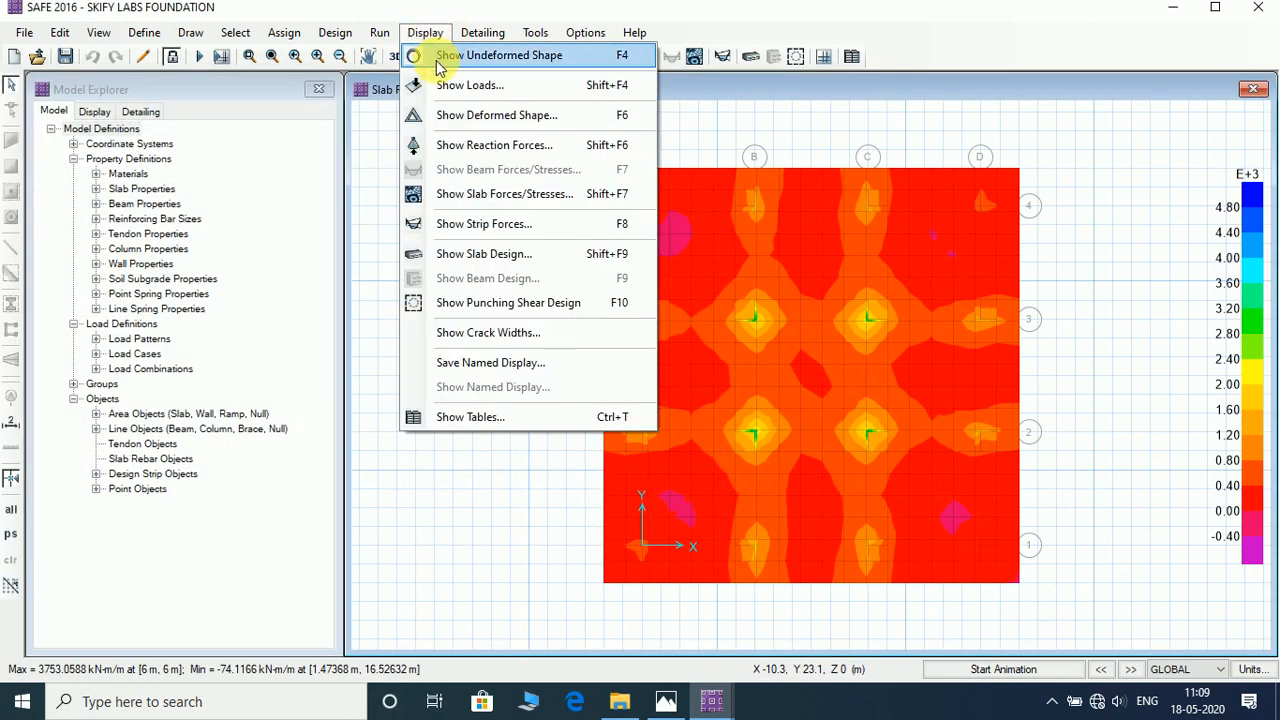
{"action": "left_click", "coordinate": [462, 224]}
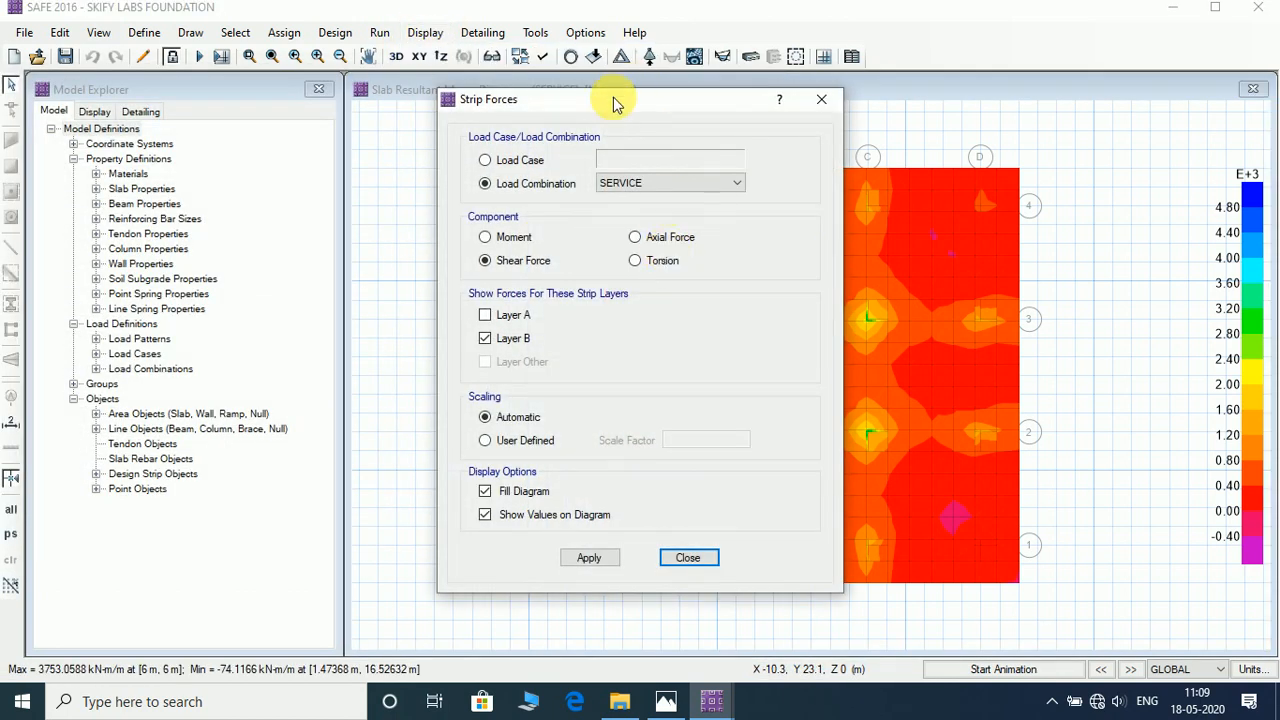
{"action": "left_click_drag", "start_coordinate": [614, 101], "coordinate": [278, 72]}
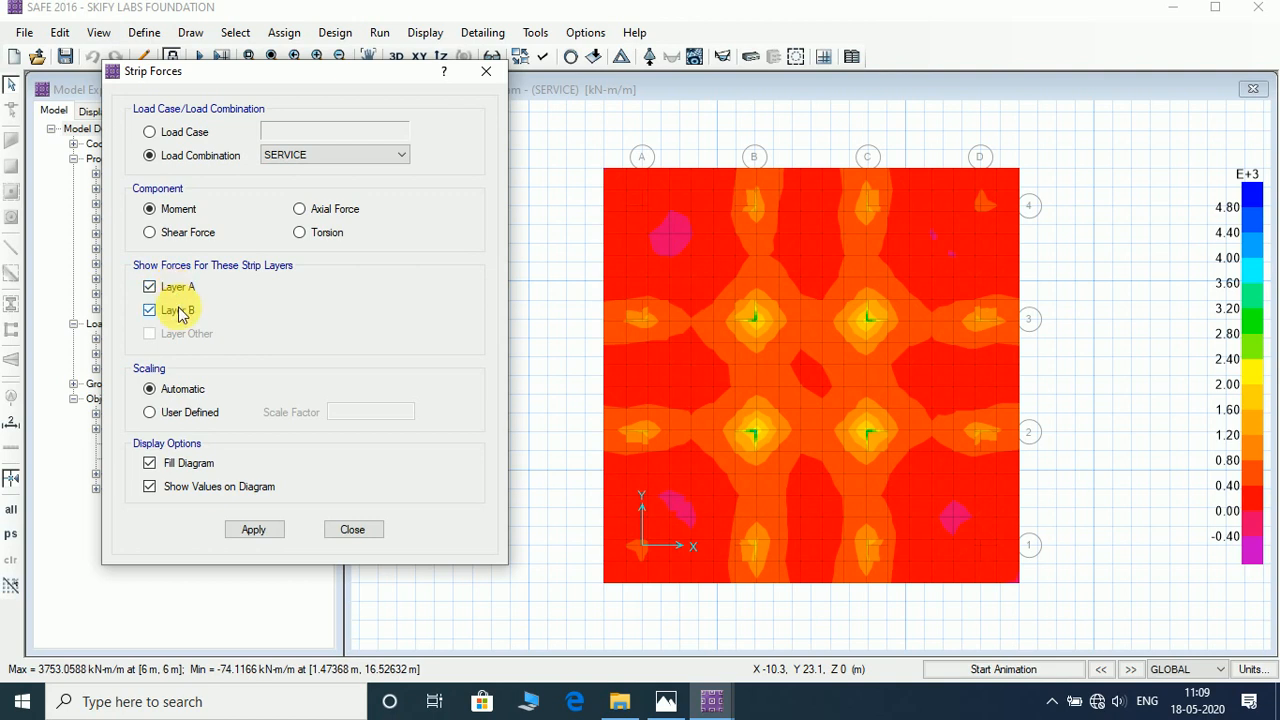
{"action": "left_click", "coordinate": [266, 531]}
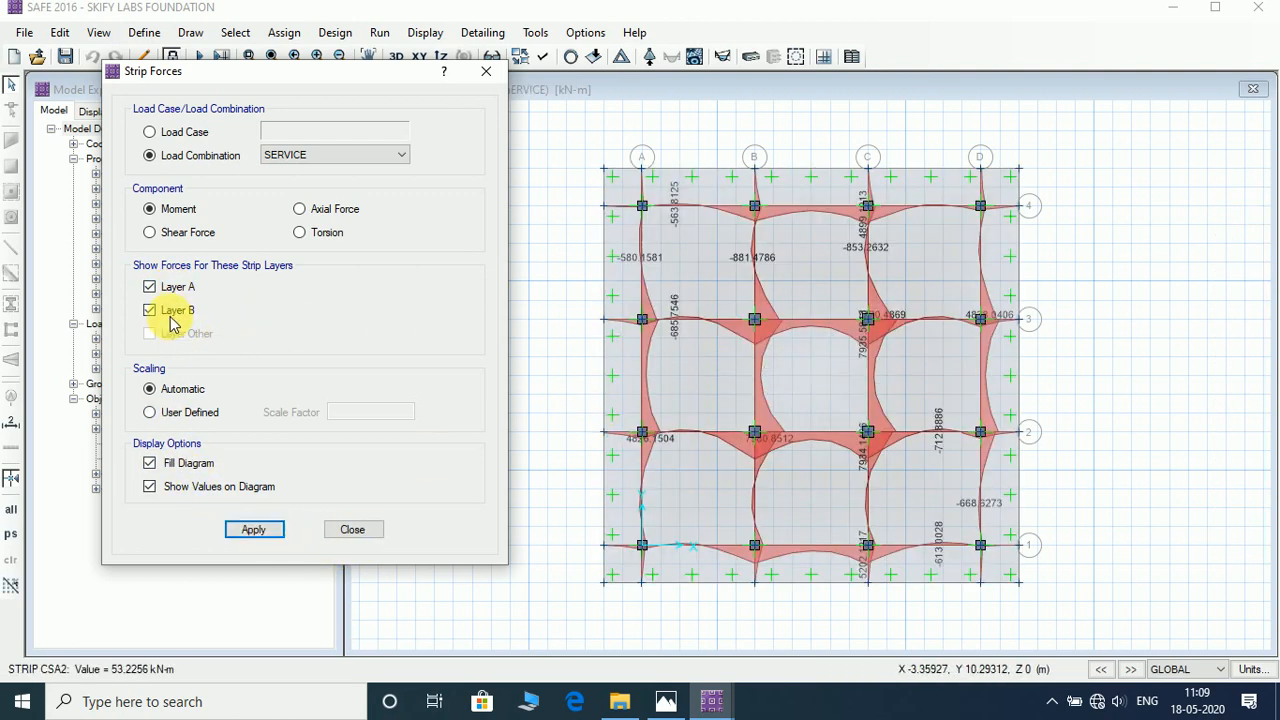
{"action": "left_click", "coordinate": [273, 531]}
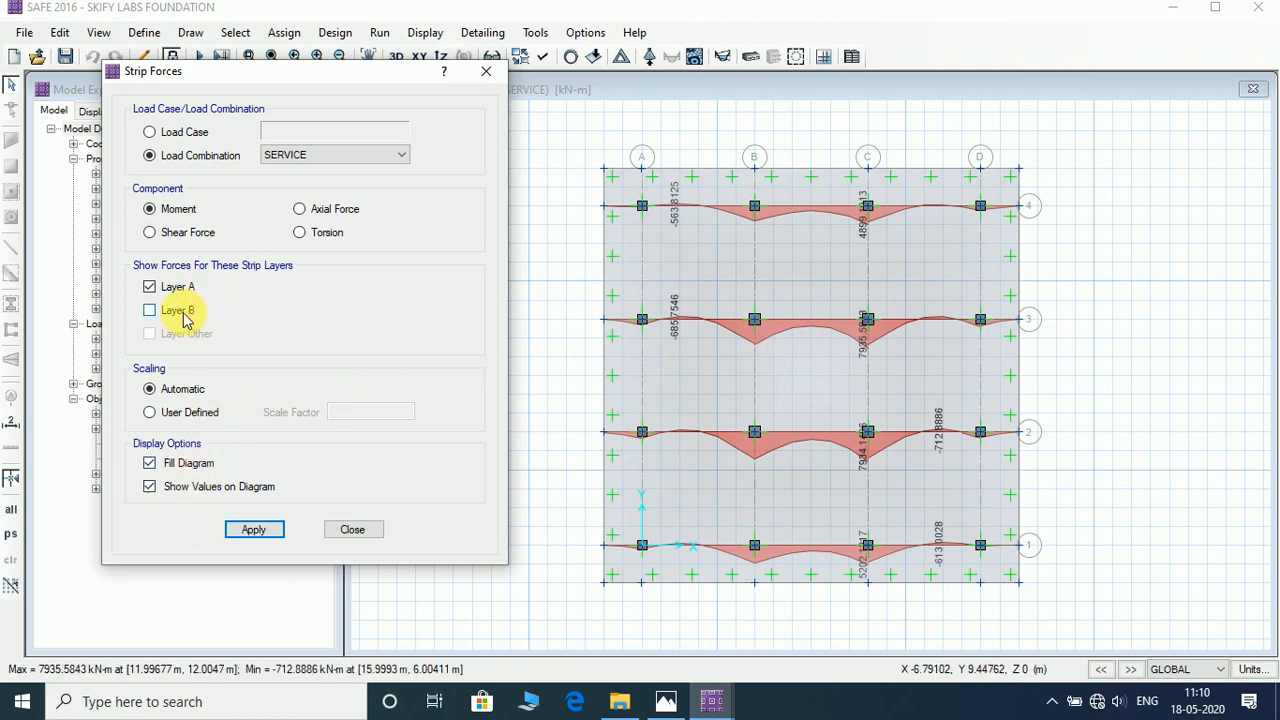
{"action": "left_click", "coordinate": [252, 533]}
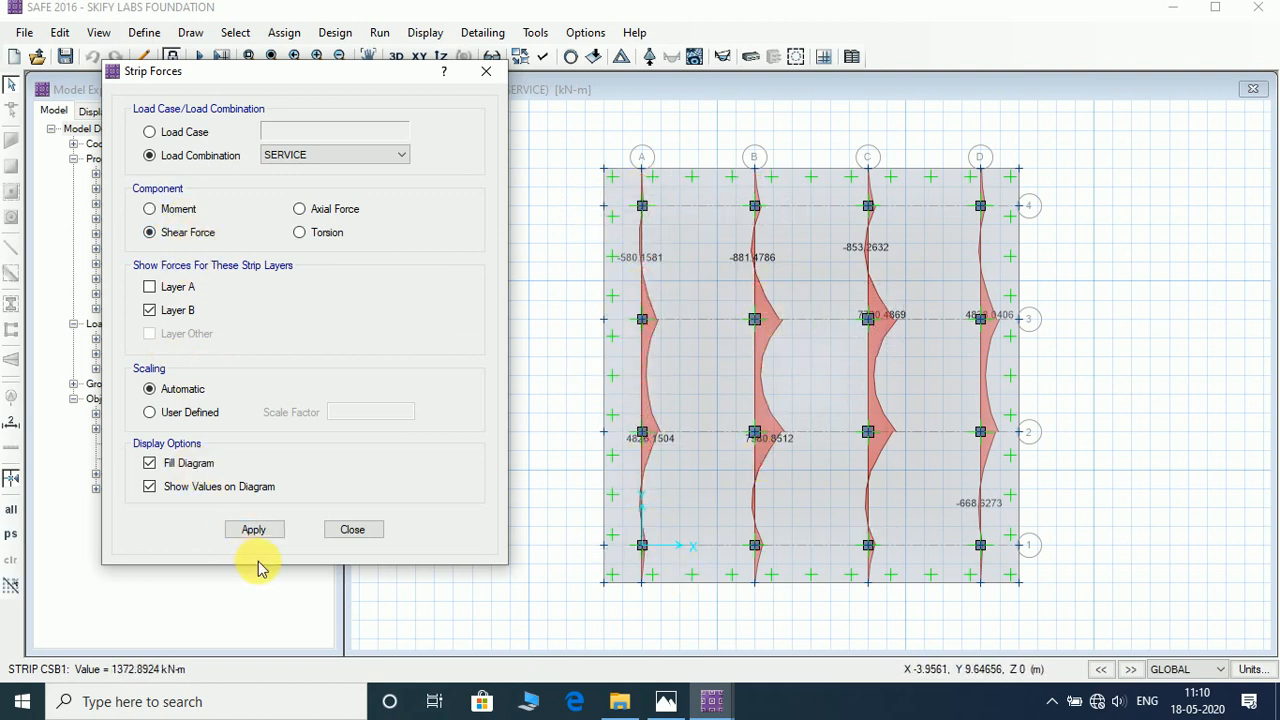
Step: Display the strip shear force diagrams for the SERVICE combination, first for layer B and then for layer A
{"action": "left_click", "coordinate": [271, 529]}
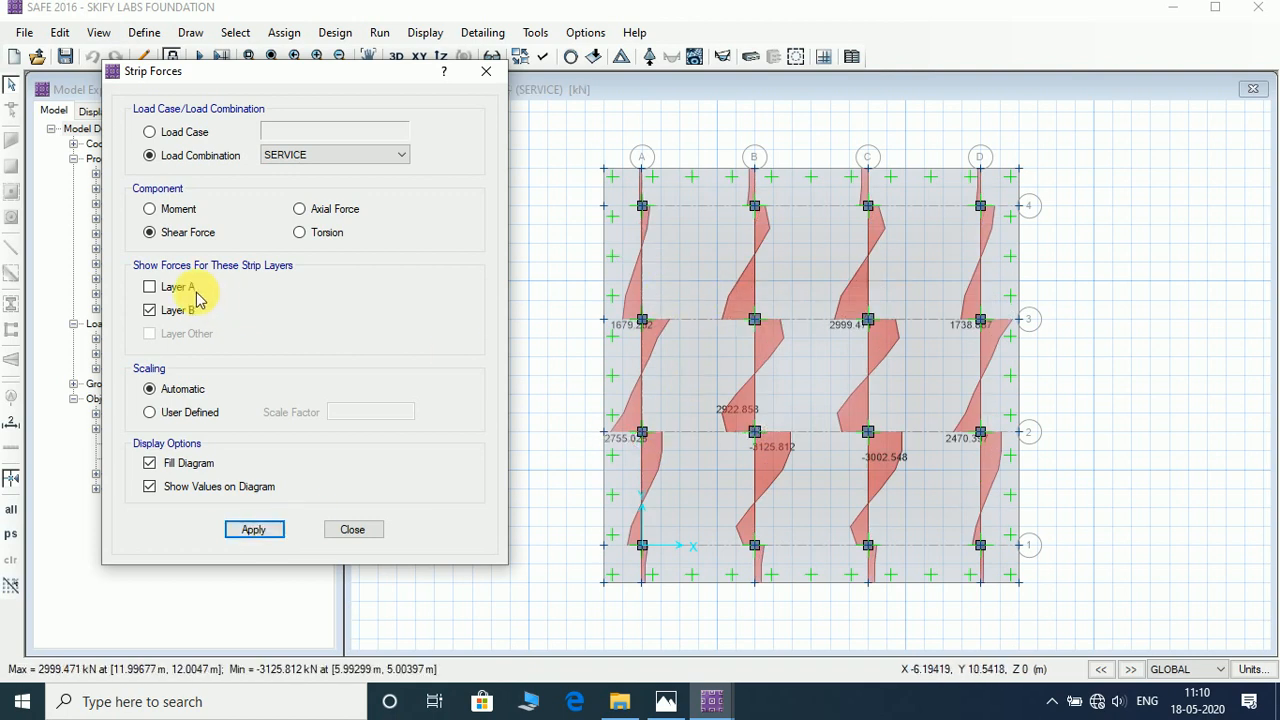
{"action": "left_click", "coordinate": [253, 533]}
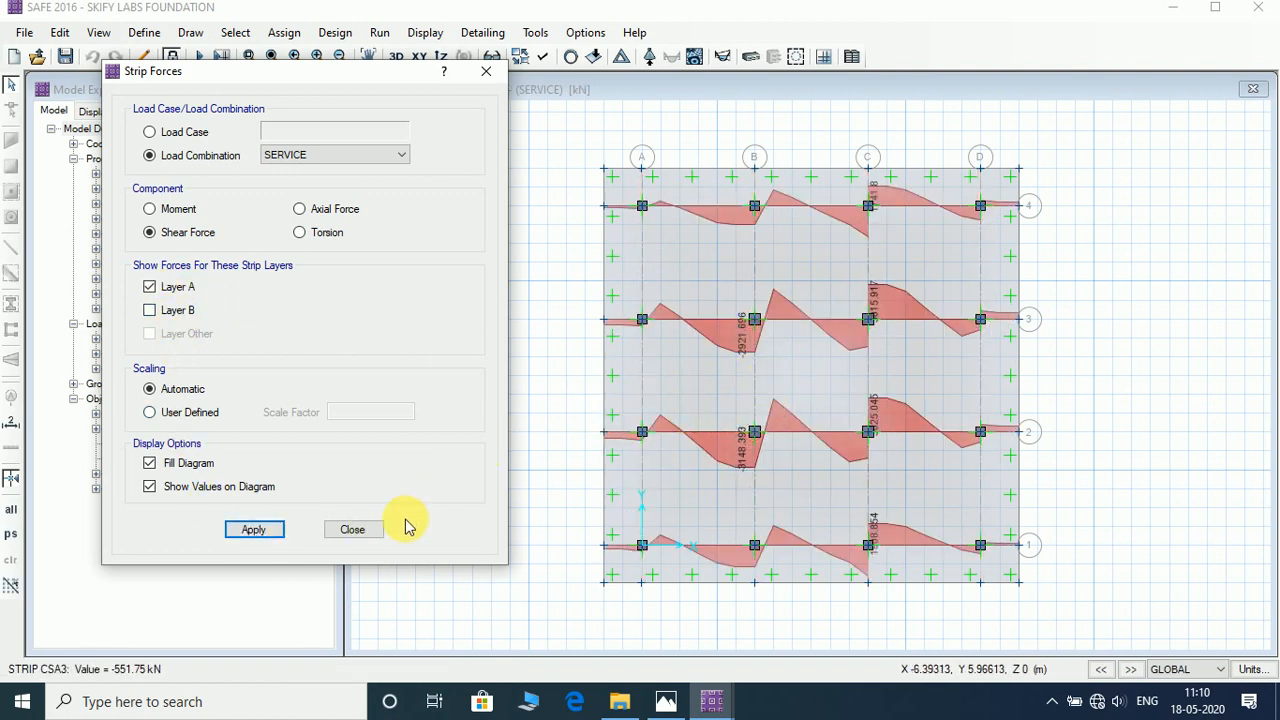
{"action": "left_click", "coordinate": [352, 529]}
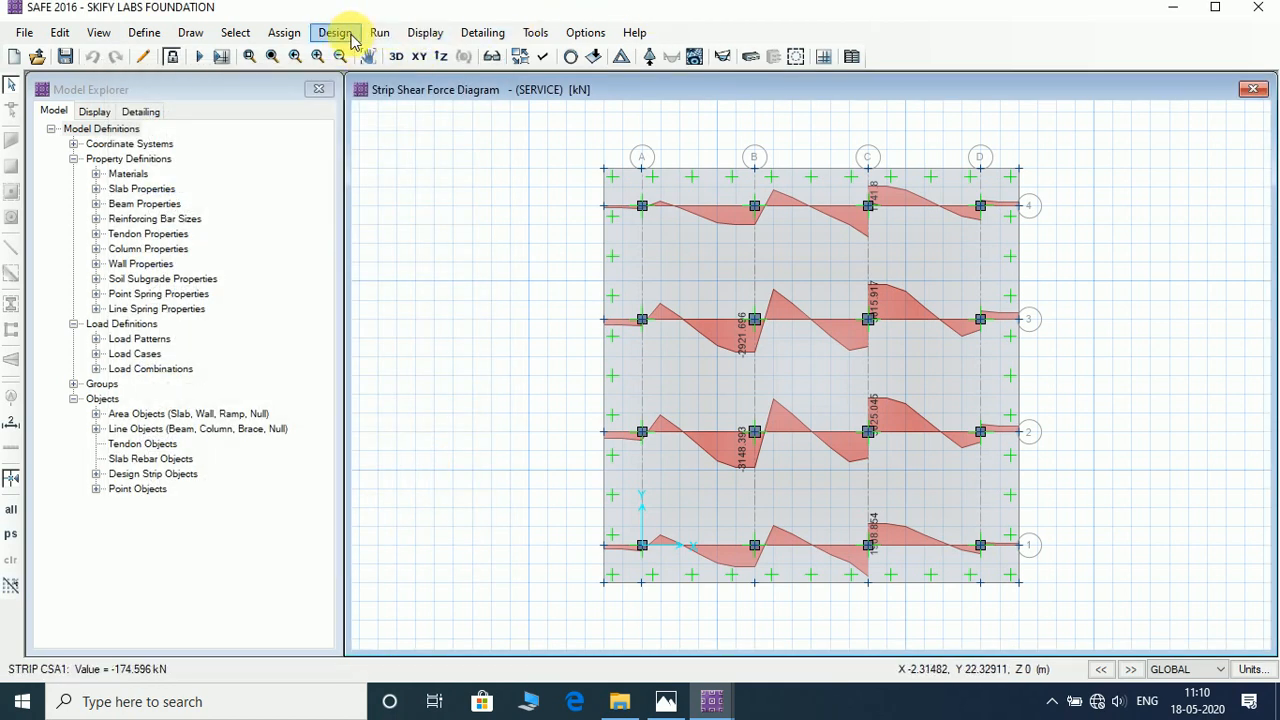
Step: Display the strip-based enveloping flexural reinforcement intensity for layers A and B, without imposing minimum reinforcing
{"action": "left_click", "coordinate": [424, 36]}
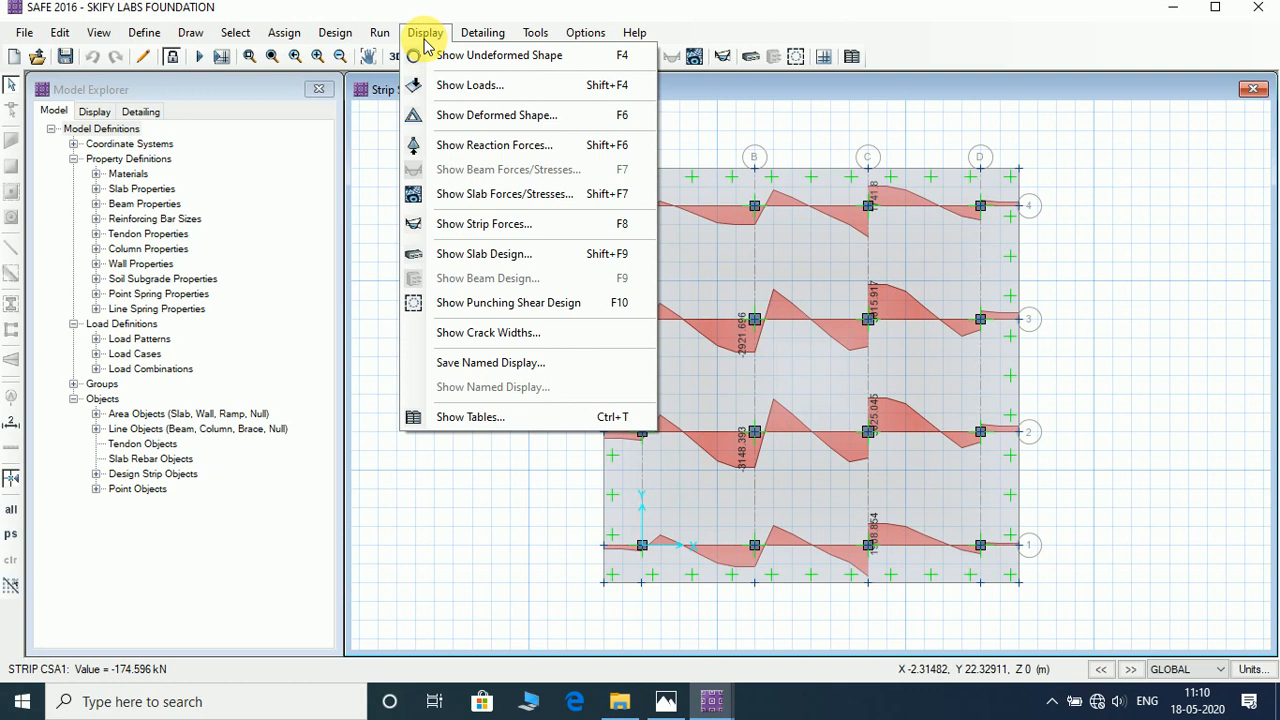
{"action": "left_click", "coordinate": [507, 254]}
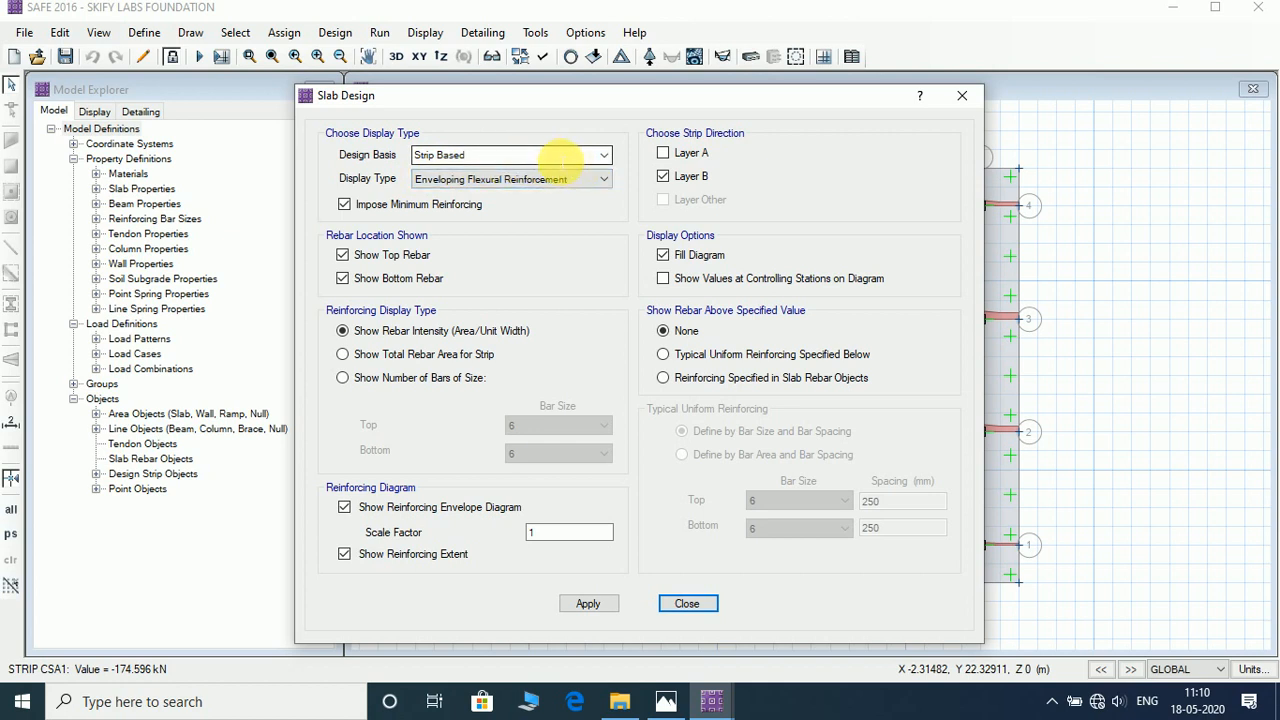
{"action": "left_click", "coordinate": [344, 205]}
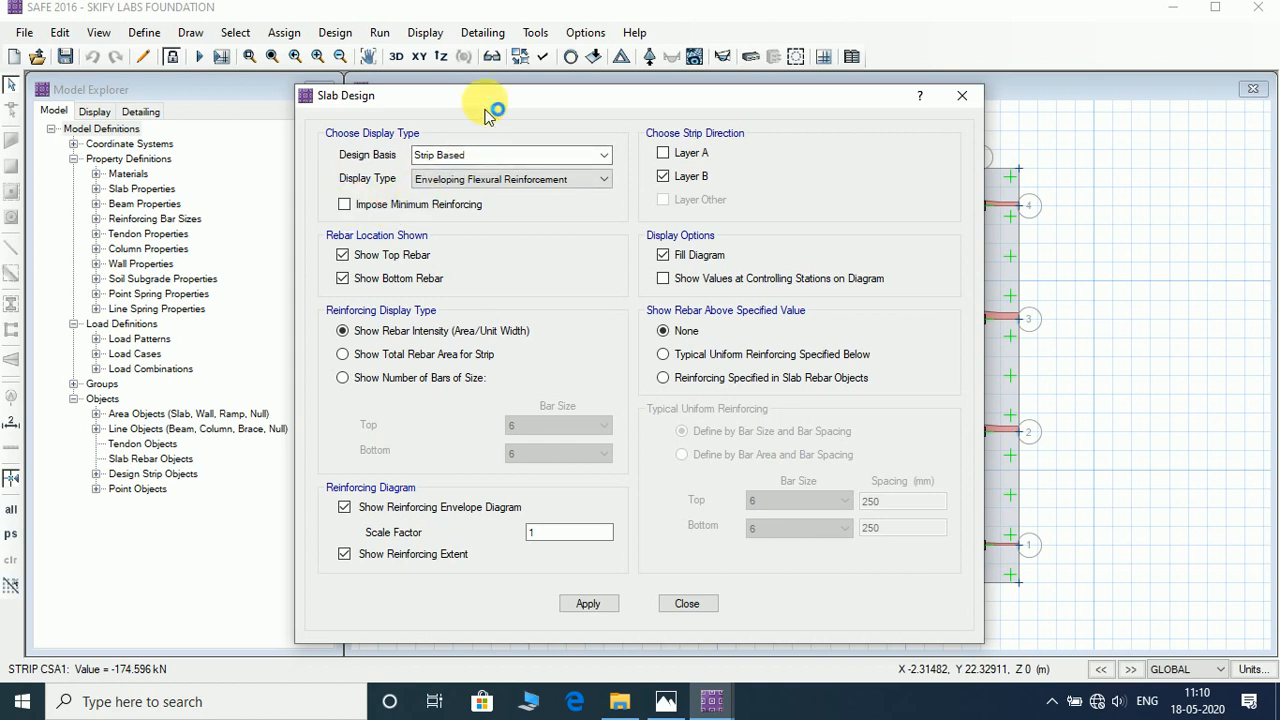
{"action": "left_click_drag", "start_coordinate": [491, 100], "coordinate": [224, 65]}
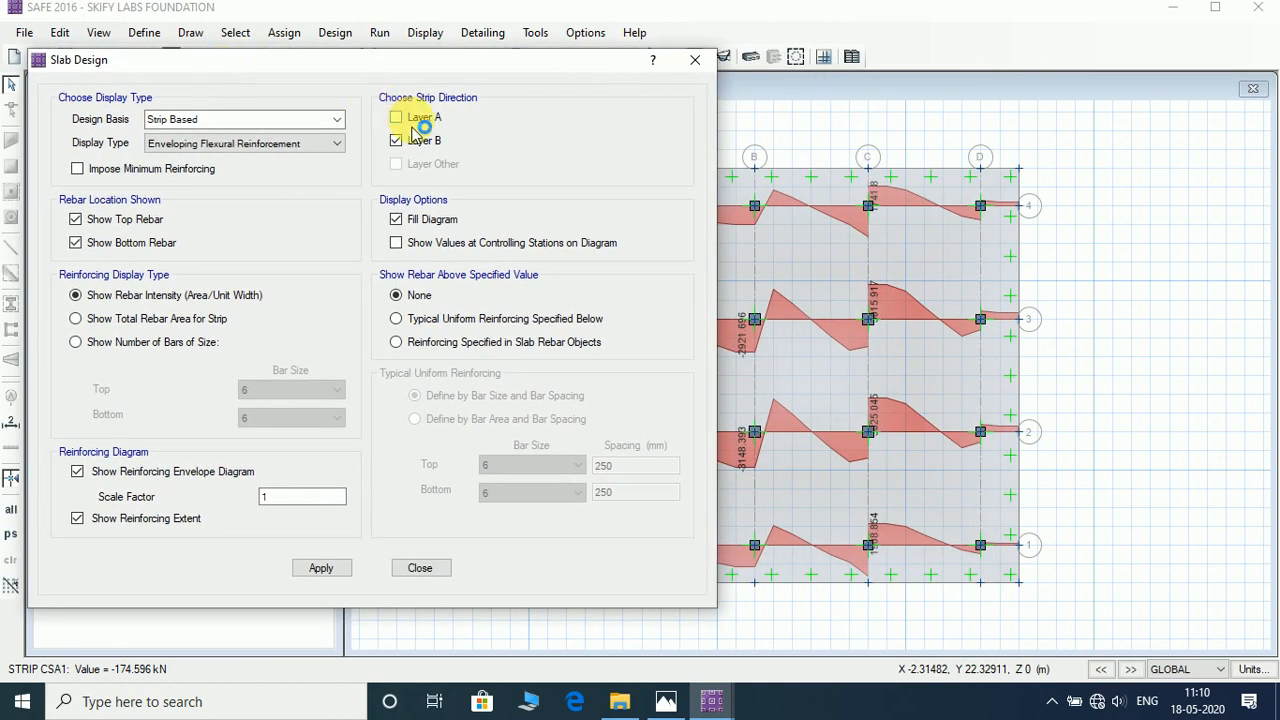
{"action": "left_click", "coordinate": [416, 127]}
{"action": "left_click", "coordinate": [321, 568]}
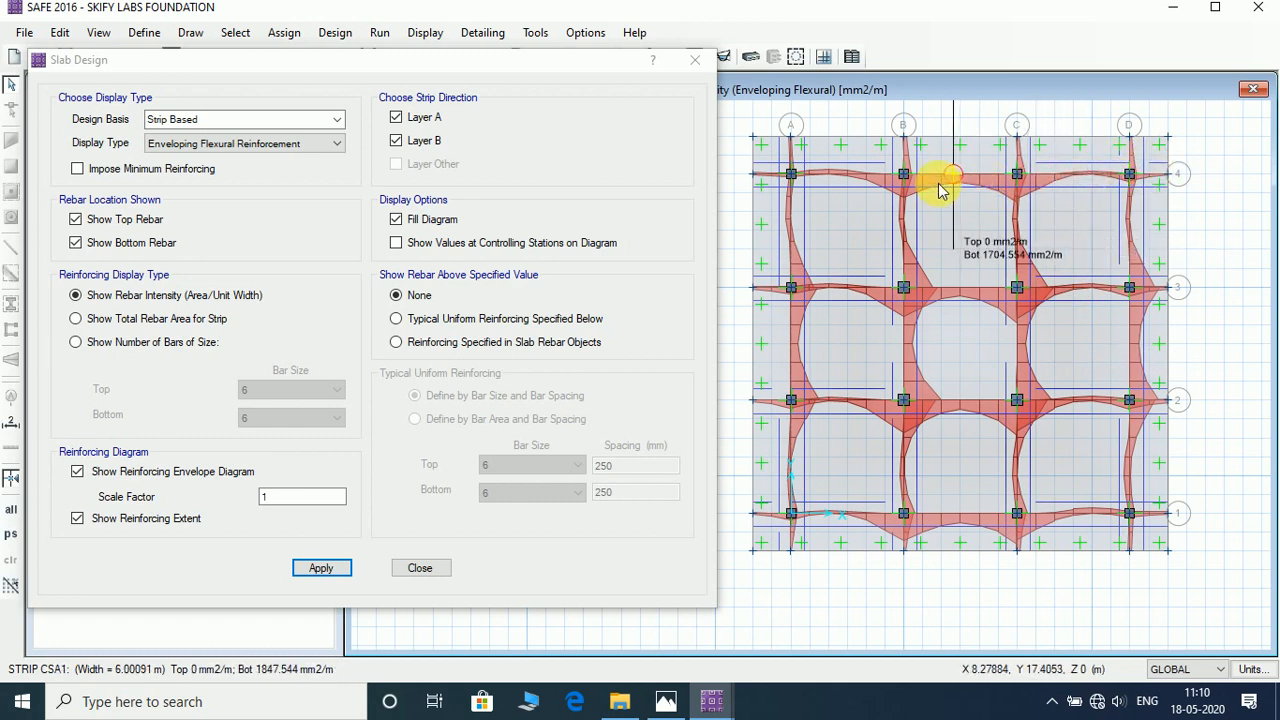
Step: Impose minimum reinforcing on the displayed flexural reinforcement for layers A and B and close the slab design settings
{"action": "left_click", "coordinate": [78, 170]}
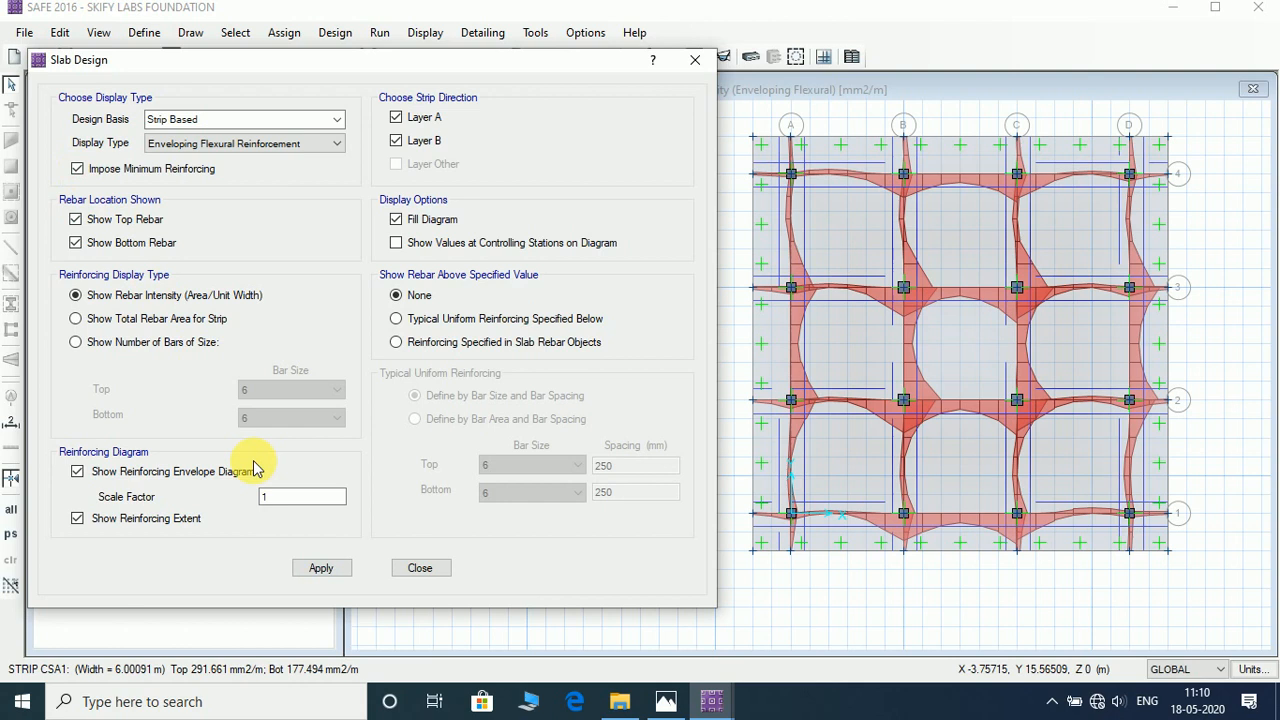
{"action": "left_click", "coordinate": [322, 570]}
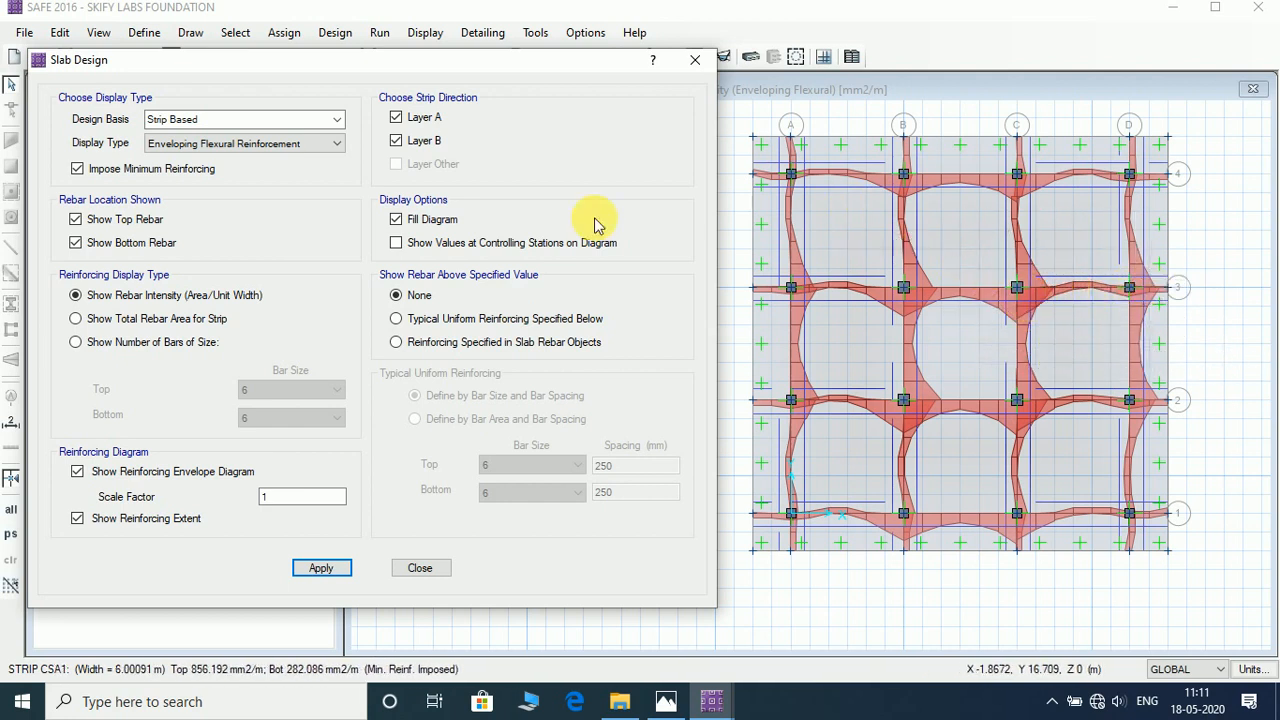
{"action": "left_click", "coordinate": [323, 570]}
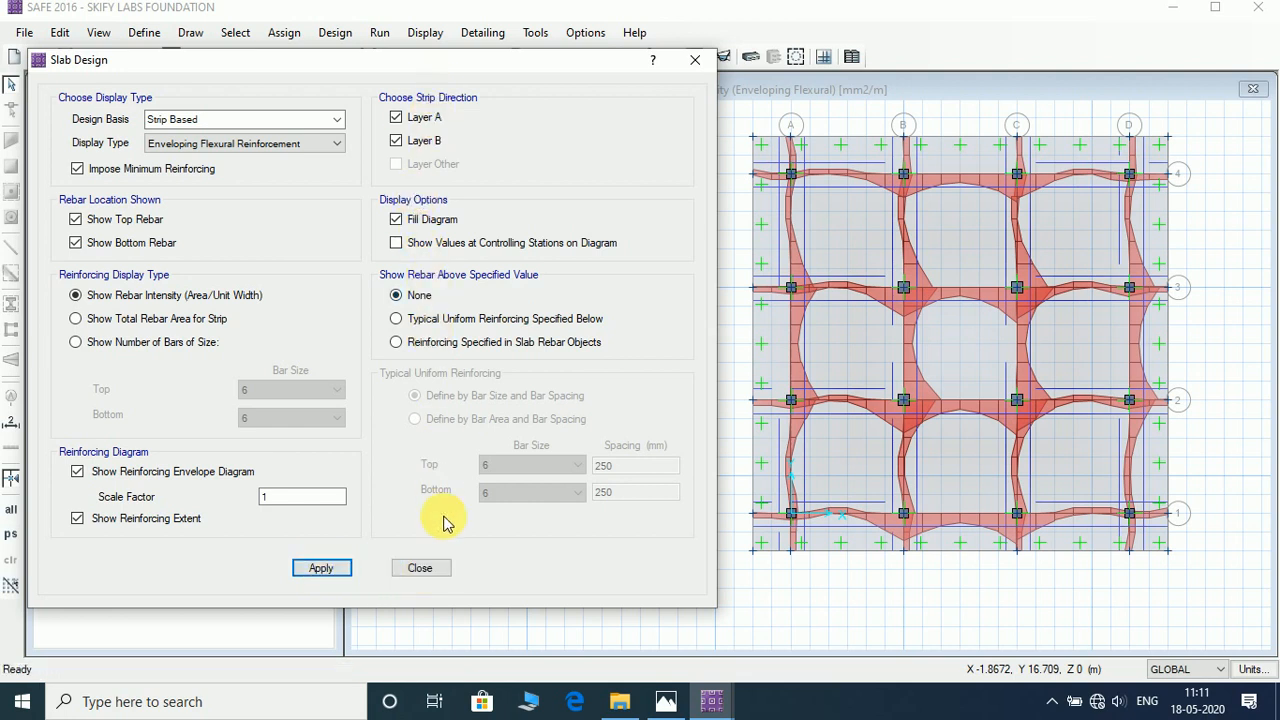
{"action": "left_click", "coordinate": [420, 568]}
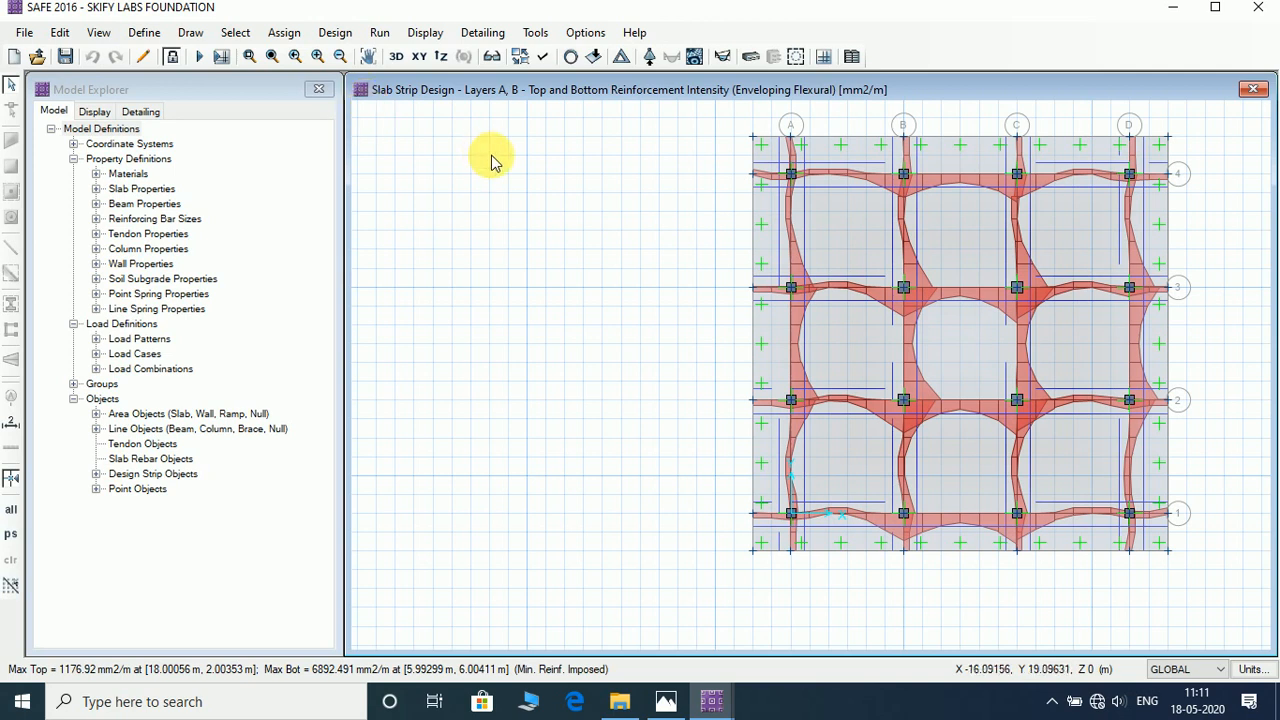
Step: Display the punching shear capacity ratios at the columns
{"action": "left_click", "coordinate": [424, 33]}
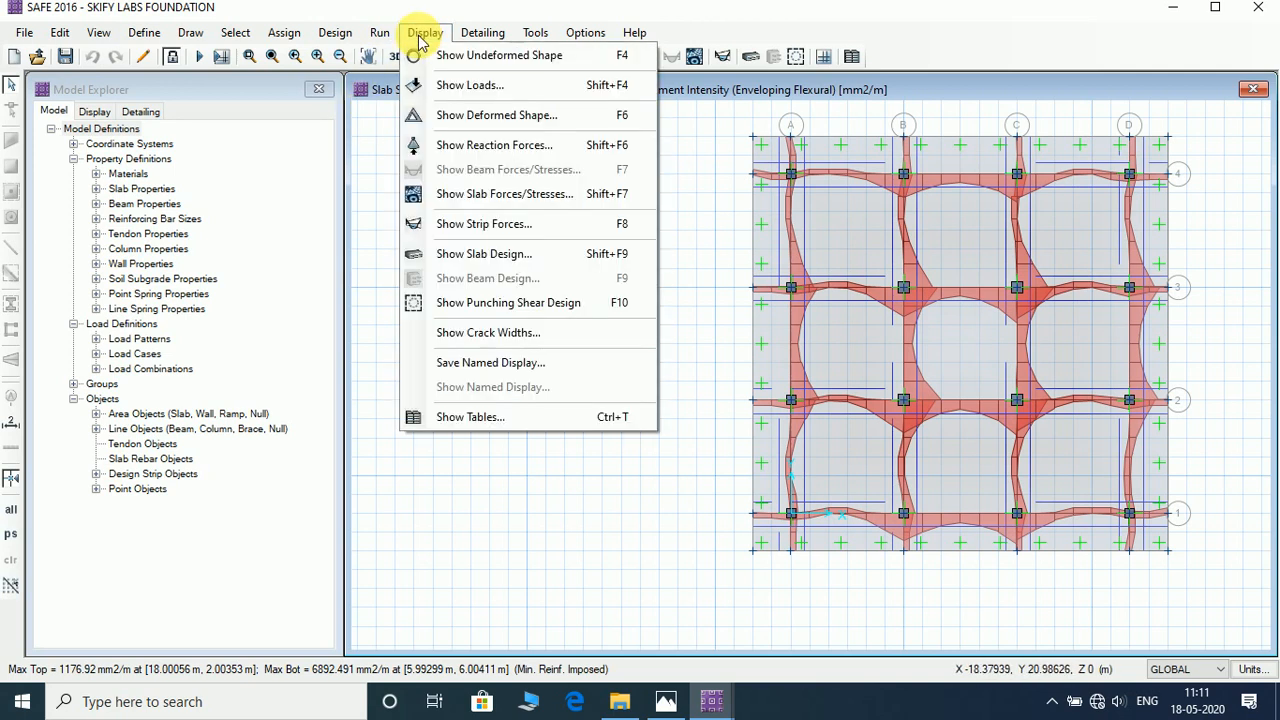
{"action": "left_click", "coordinate": [505, 302]}
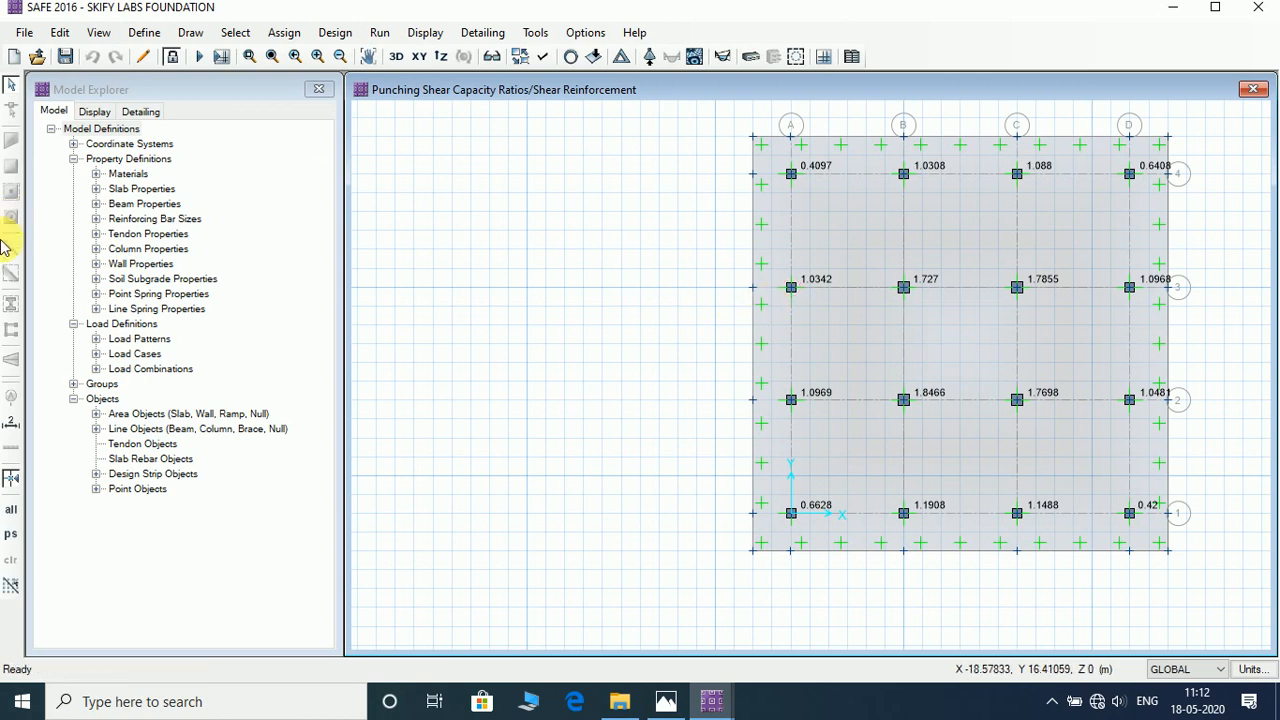
Step: Unlock the model, deleting its analysis and design results, and set the MAT slab property's thickness to 1000 mm
{"action": "left_click", "coordinate": [173, 59]}
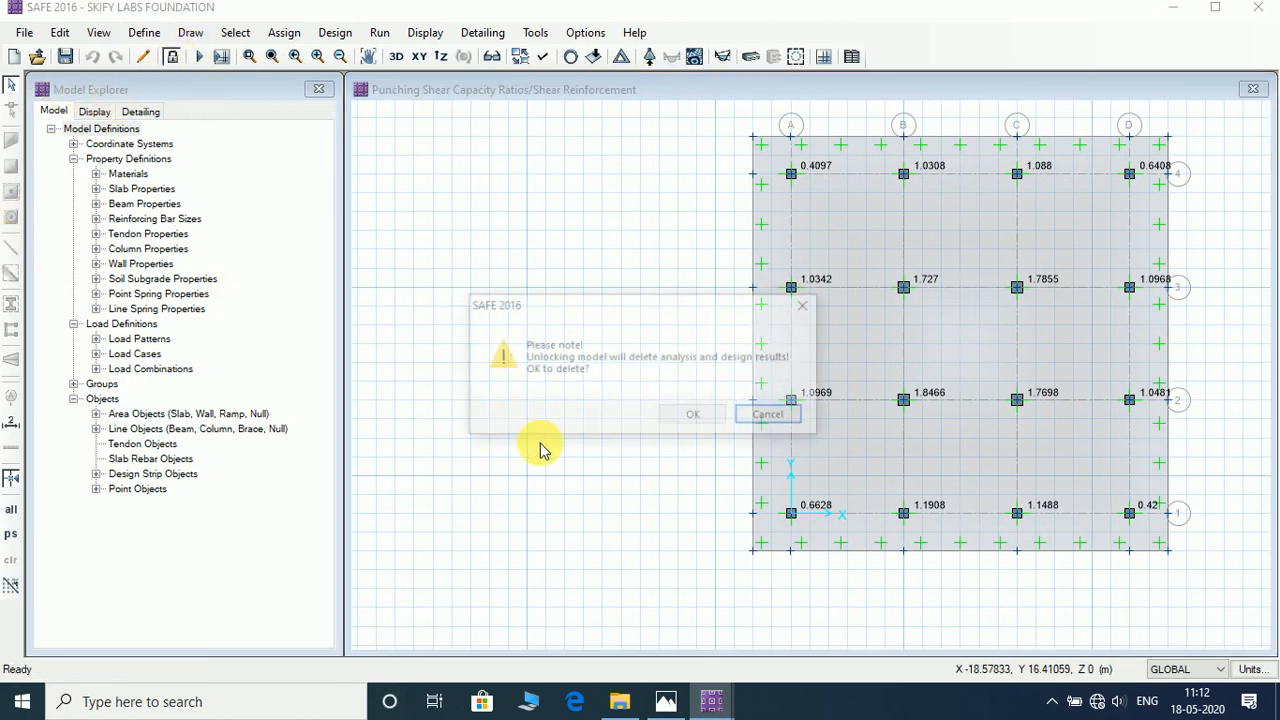
{"action": "left_click", "coordinate": [696, 416]}
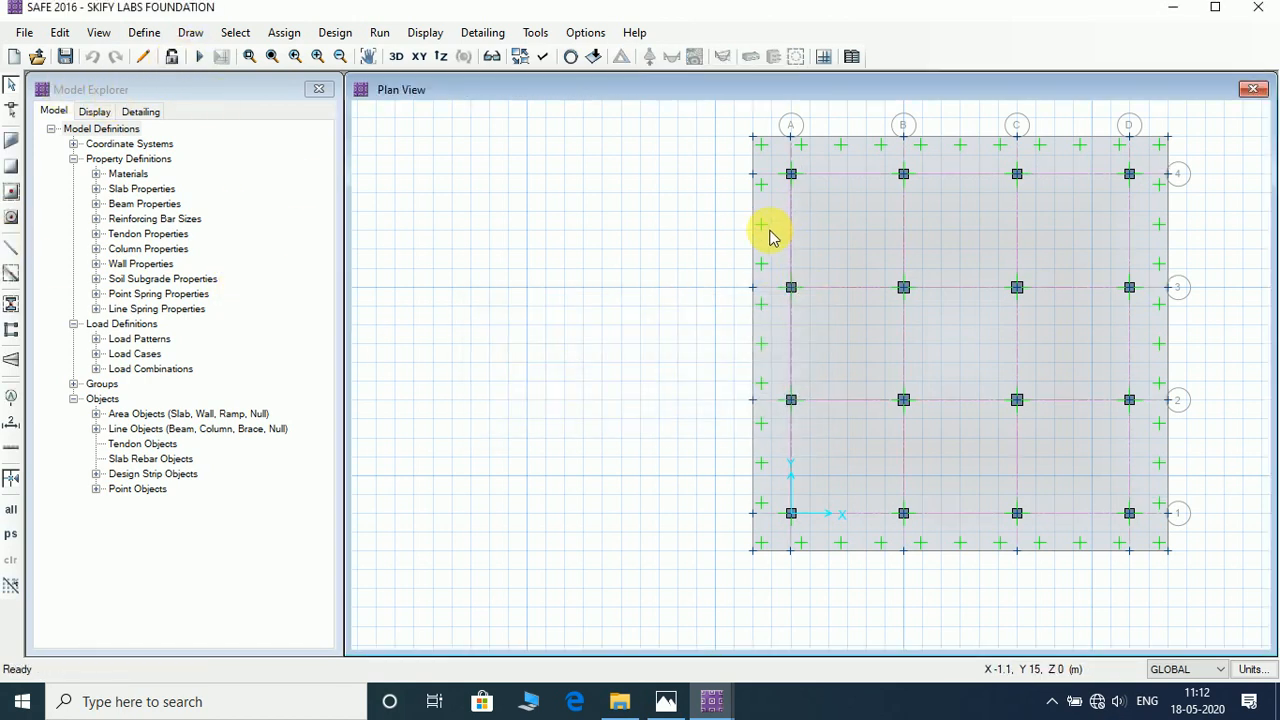
{"action": "right_click", "coordinate": [770, 235]}
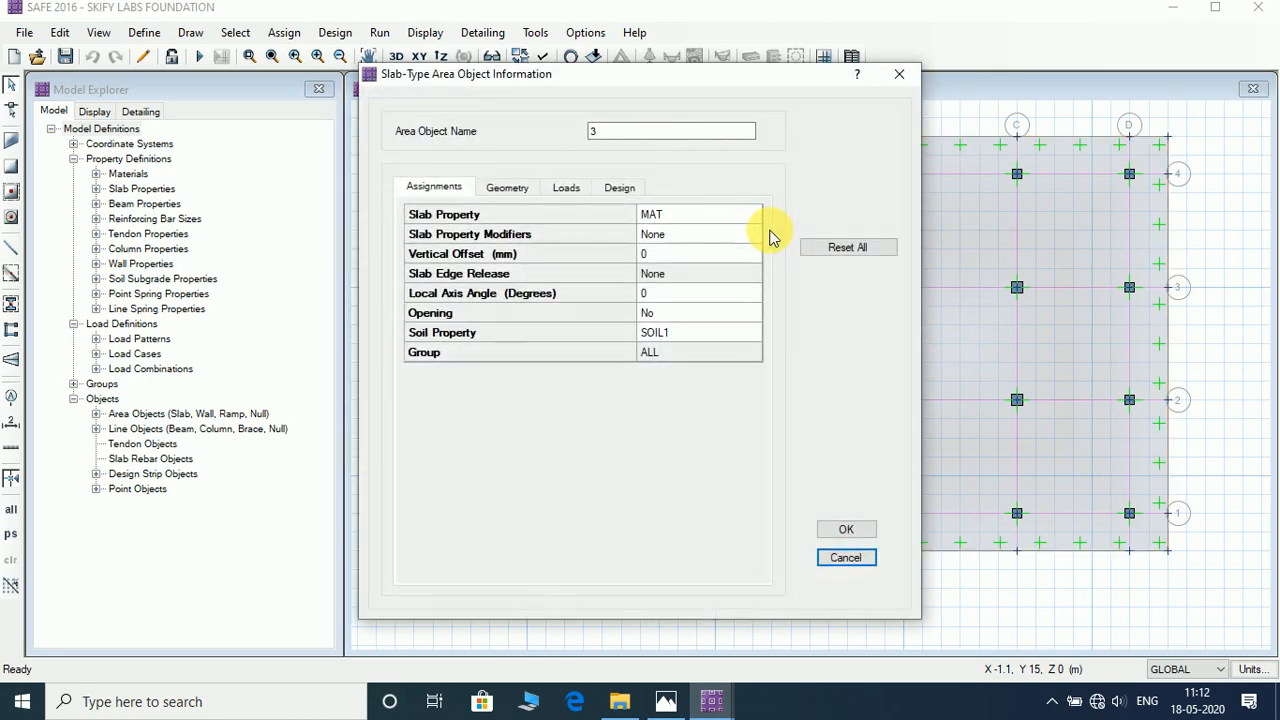
{"action": "left_click", "coordinate": [898, 76]}
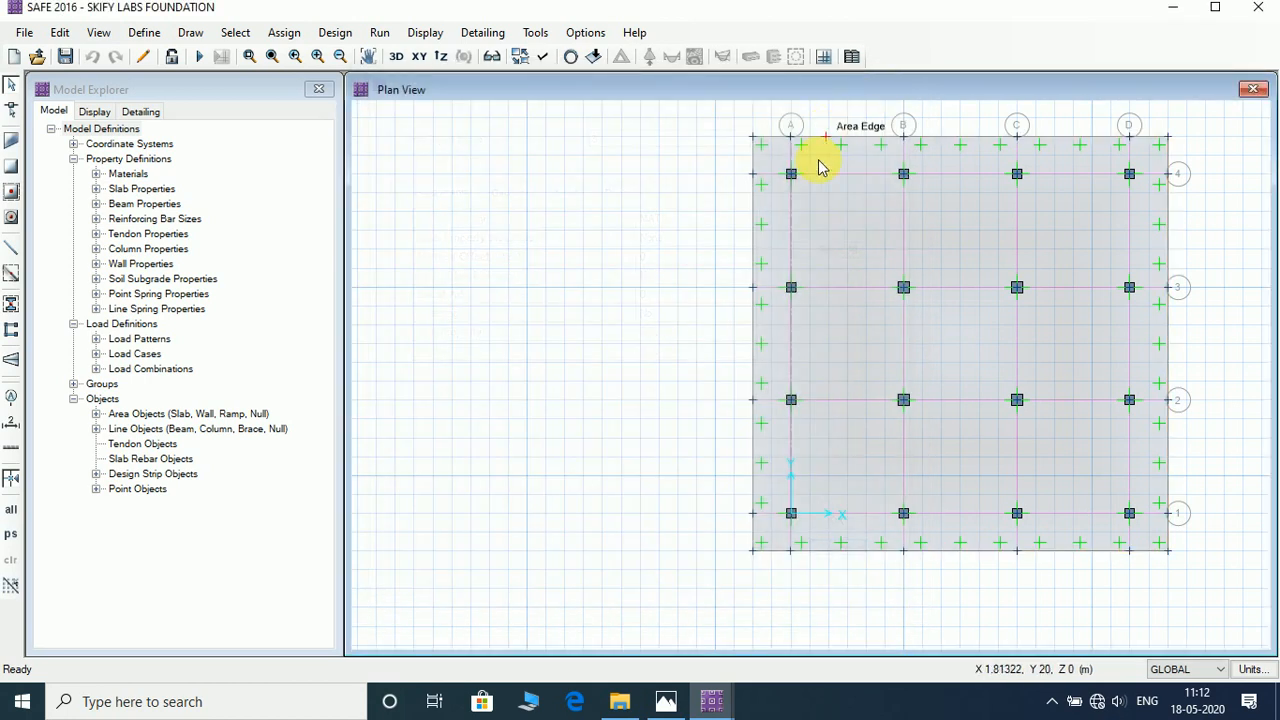
{"action": "left_click", "coordinate": [144, 32]}
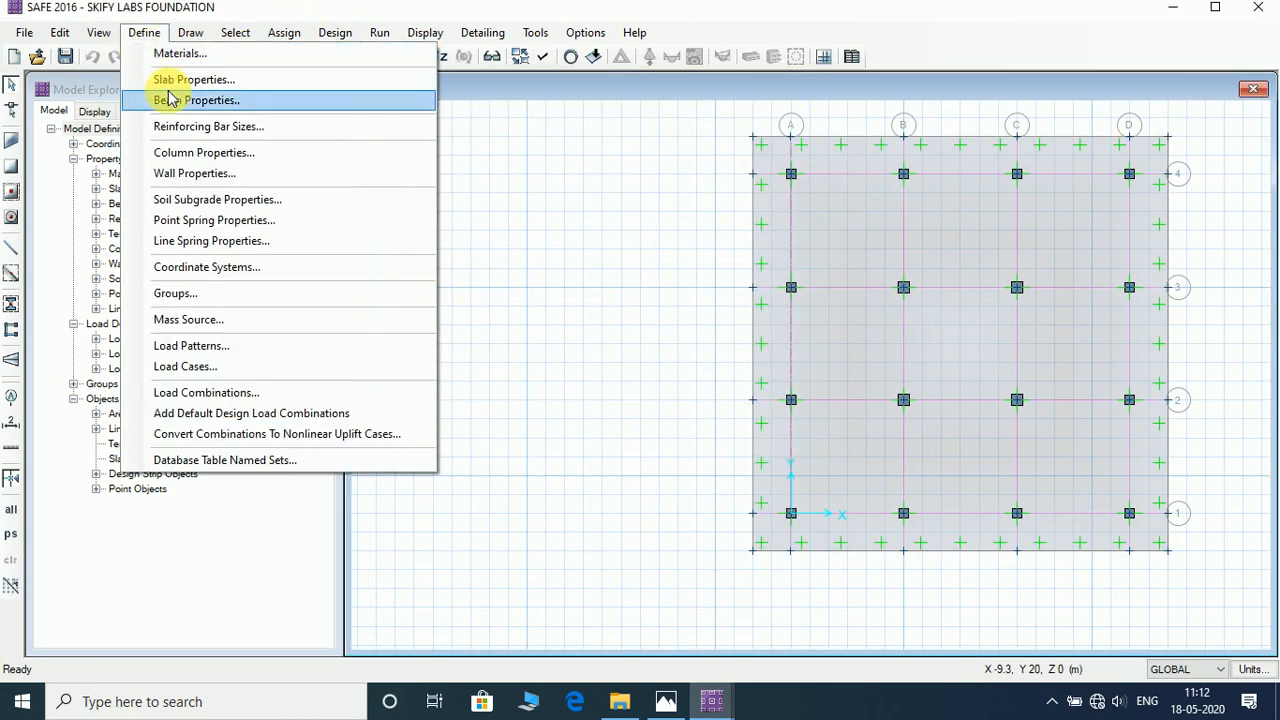
{"action": "left_click", "coordinate": [185, 80]}
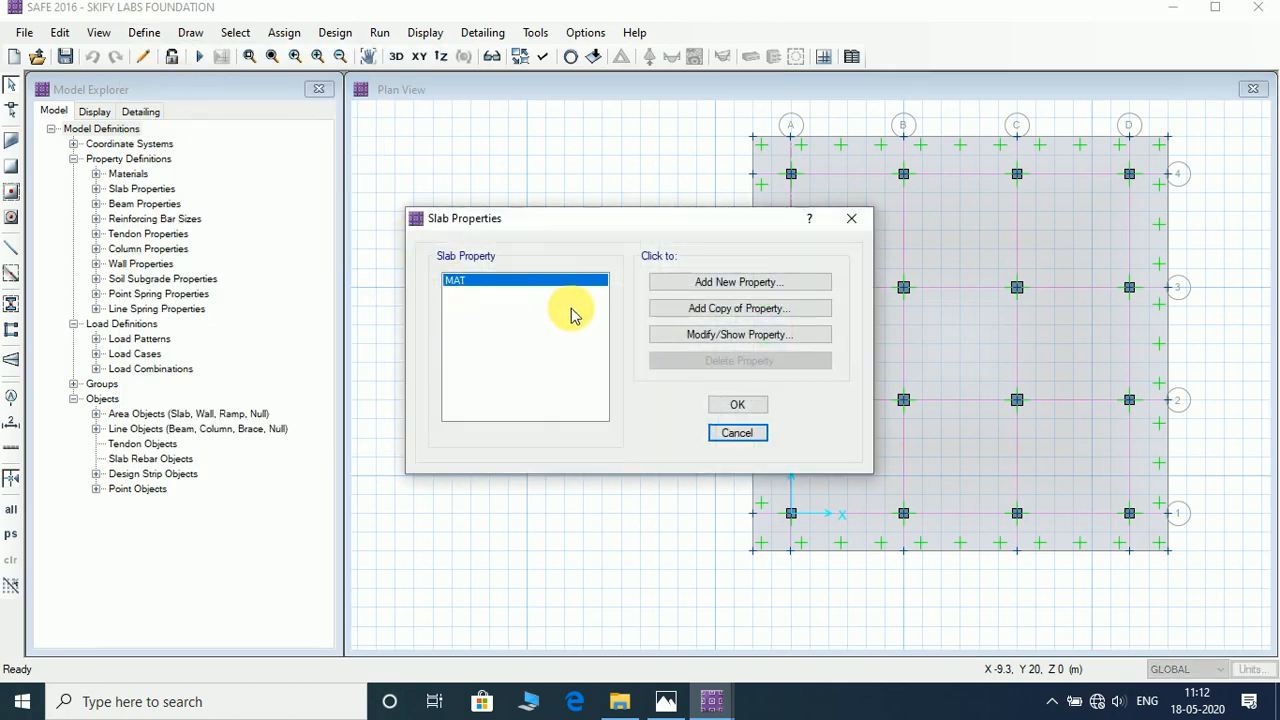
{"action": "left_click", "coordinate": [697, 335]}
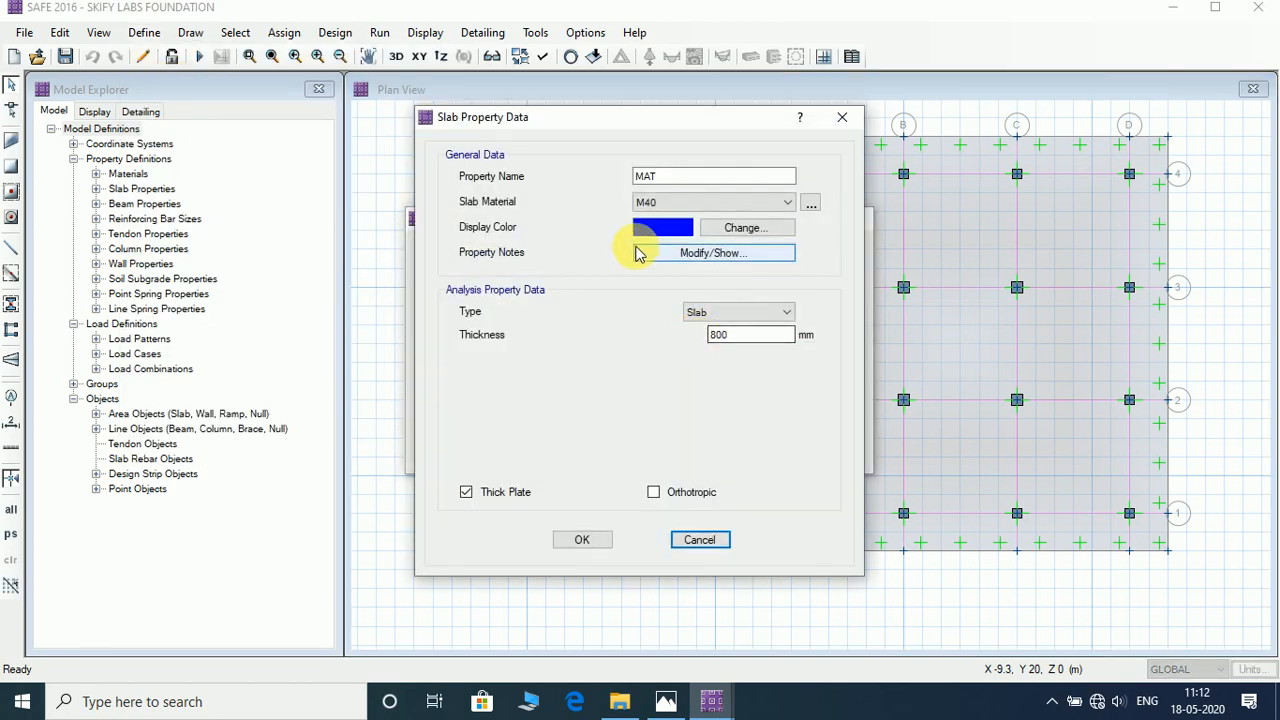
{"action": "left_click_drag", "start_coordinate": [745, 335], "coordinate": [300, 420]}
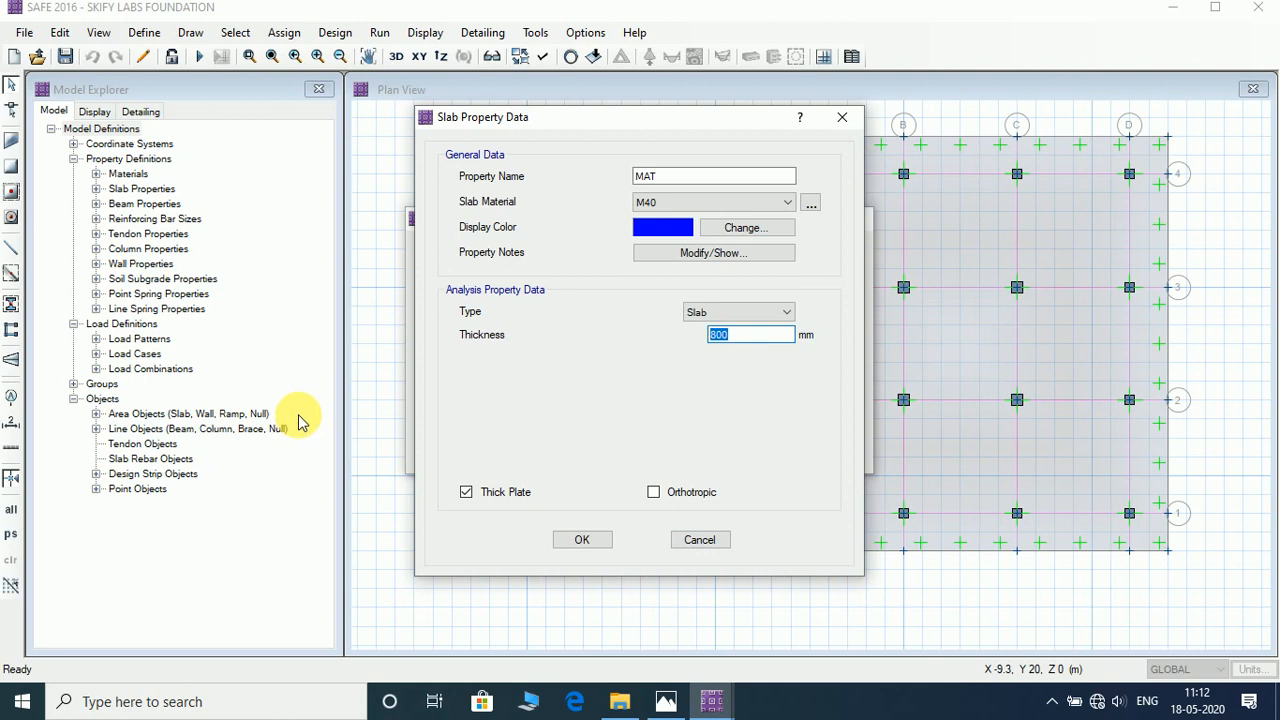
{"action": "type", "text": "1000"}
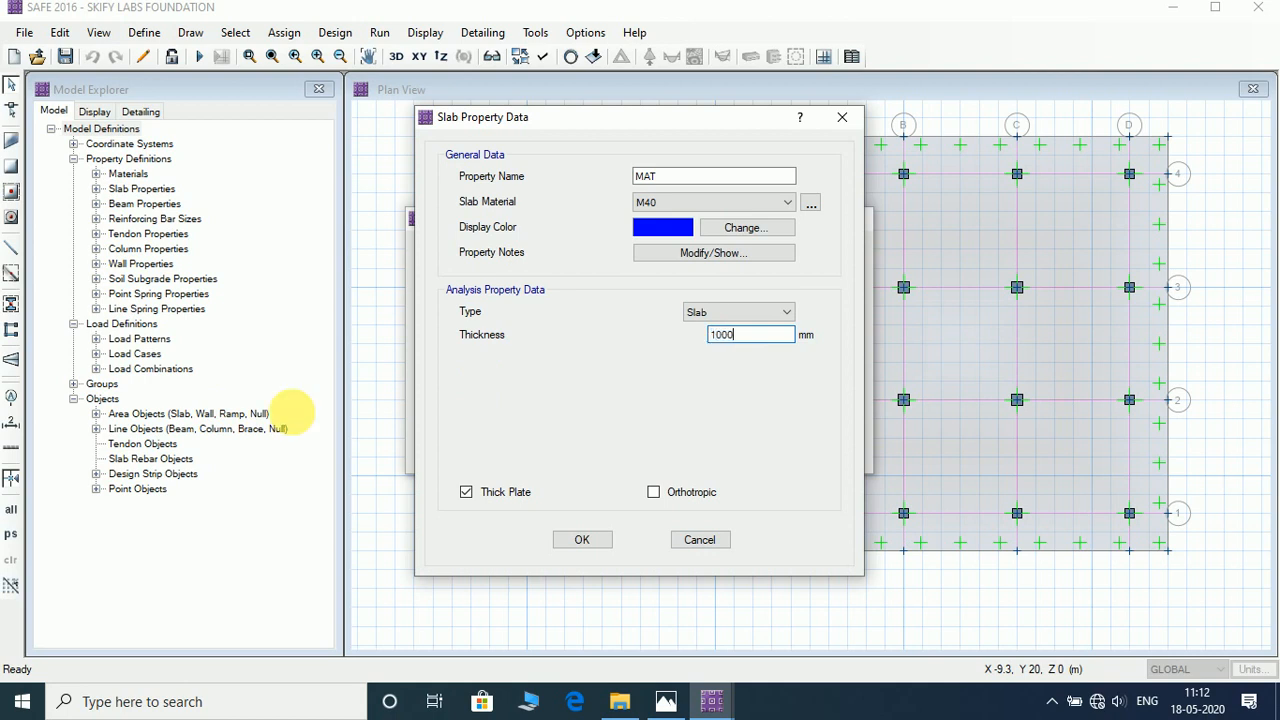
{"action": "left_click", "coordinate": [580, 545]}
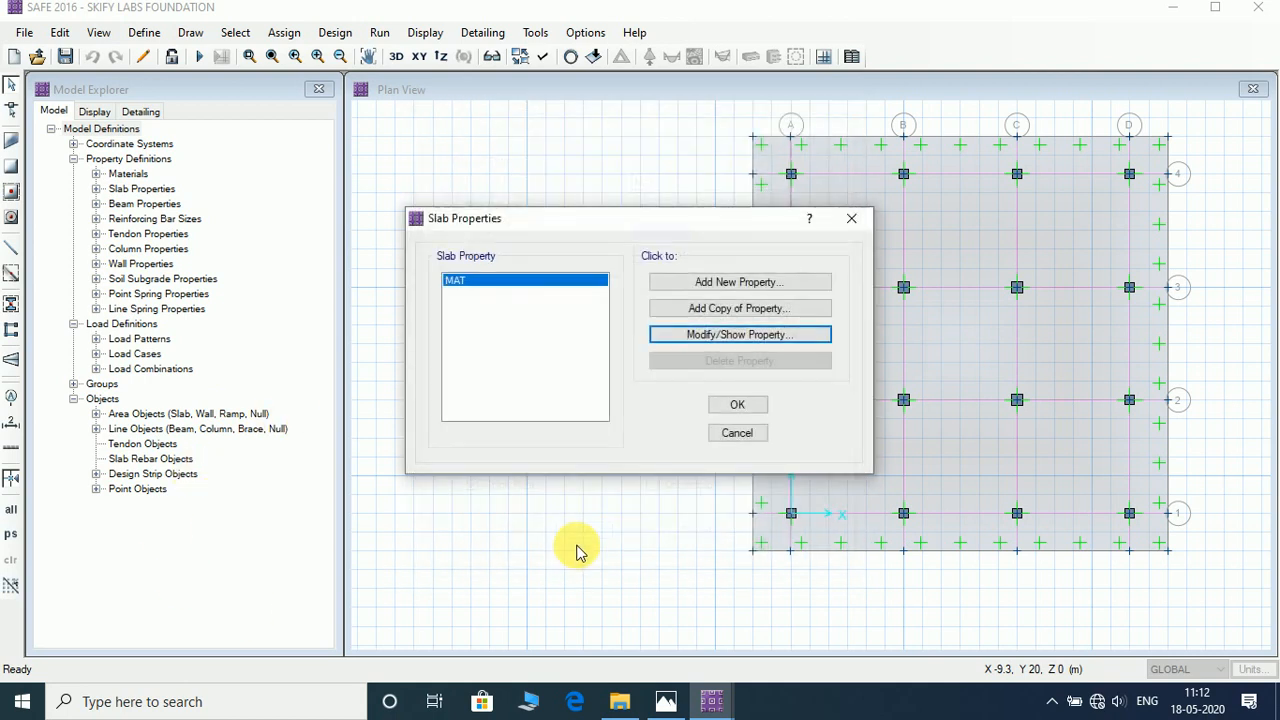
{"action": "left_click", "coordinate": [735, 408]}
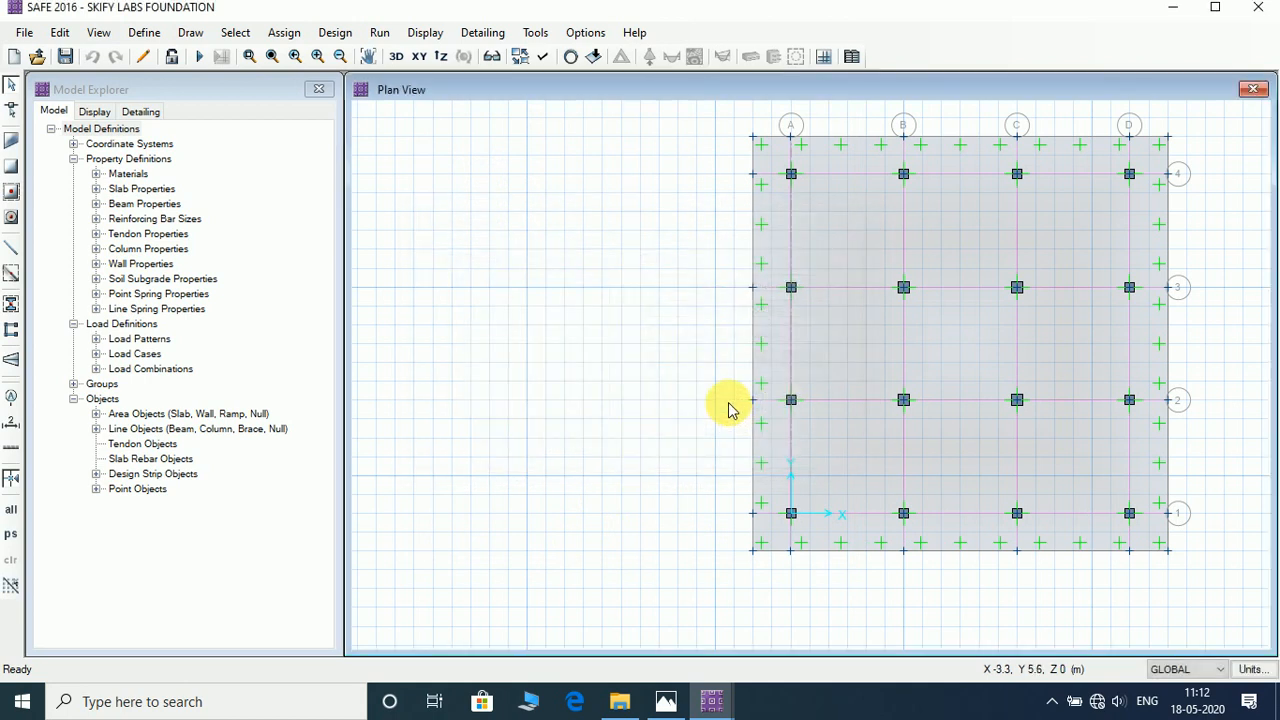
Step: Rerun the analysis and design with the 1000 mm slab and display the punching shear capacity ratios
{"action": "left_click", "coordinate": [199, 57]}
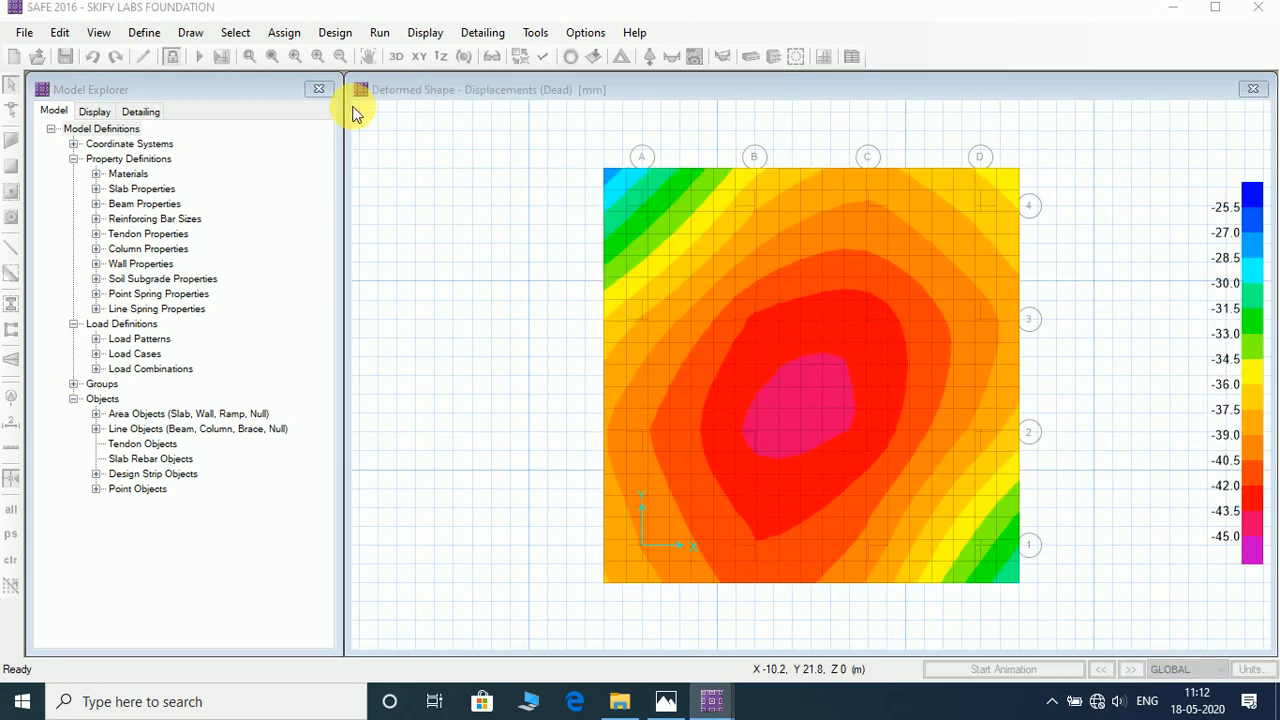
{"action": "left_click", "coordinate": [425, 33]}
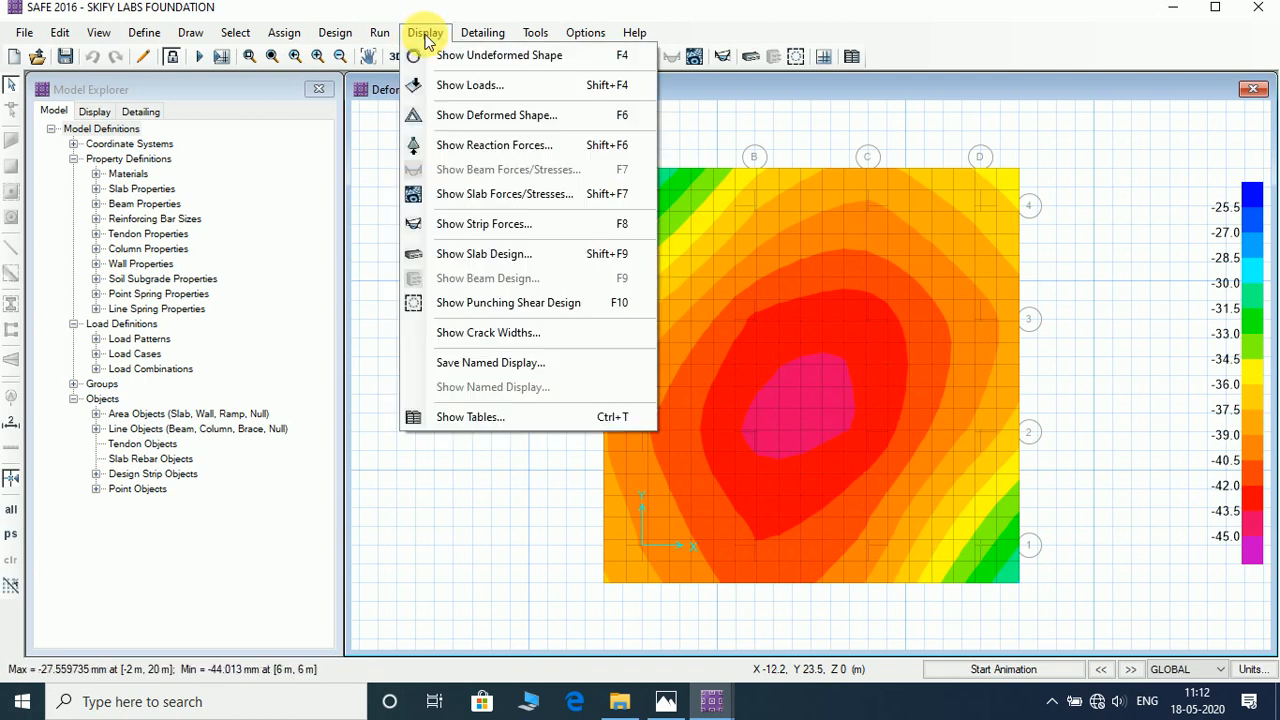
{"action": "left_click", "coordinate": [460, 303]}
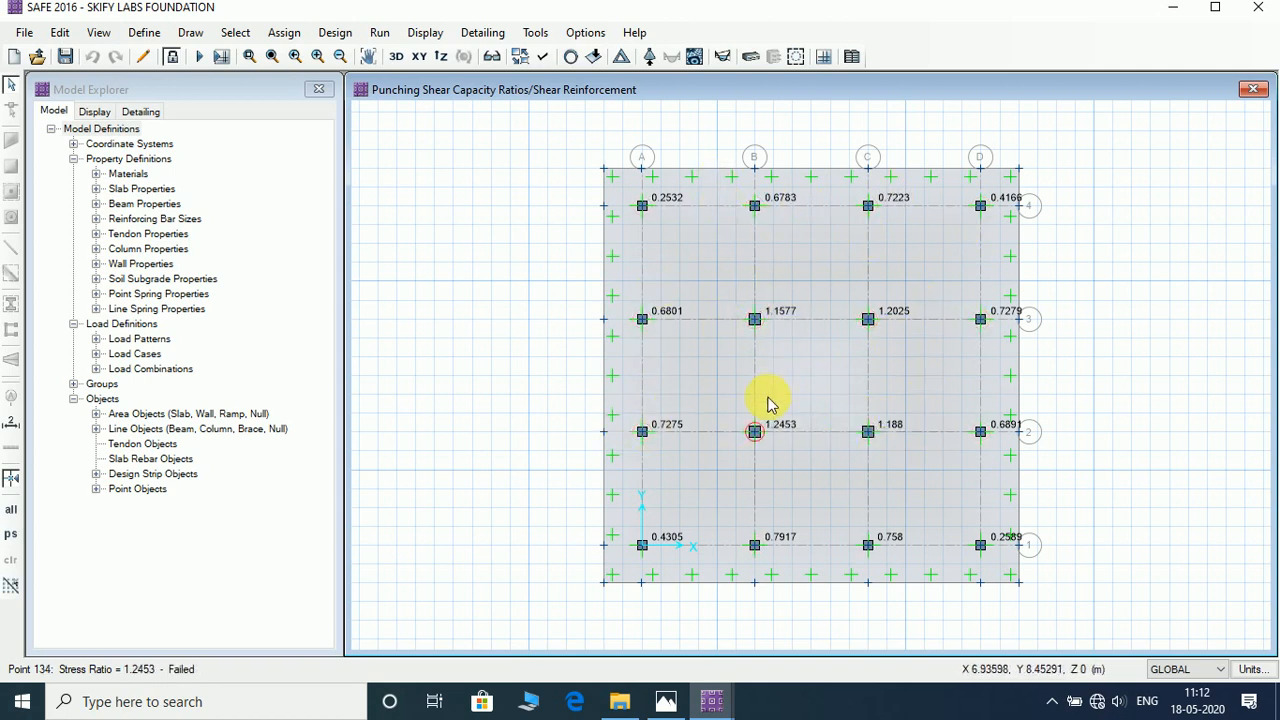
Step: Unlock the model, deleting its results, and increase the MAT slab property's thickness beyond 1000 mm
{"action": "left_click", "coordinate": [172, 56]}
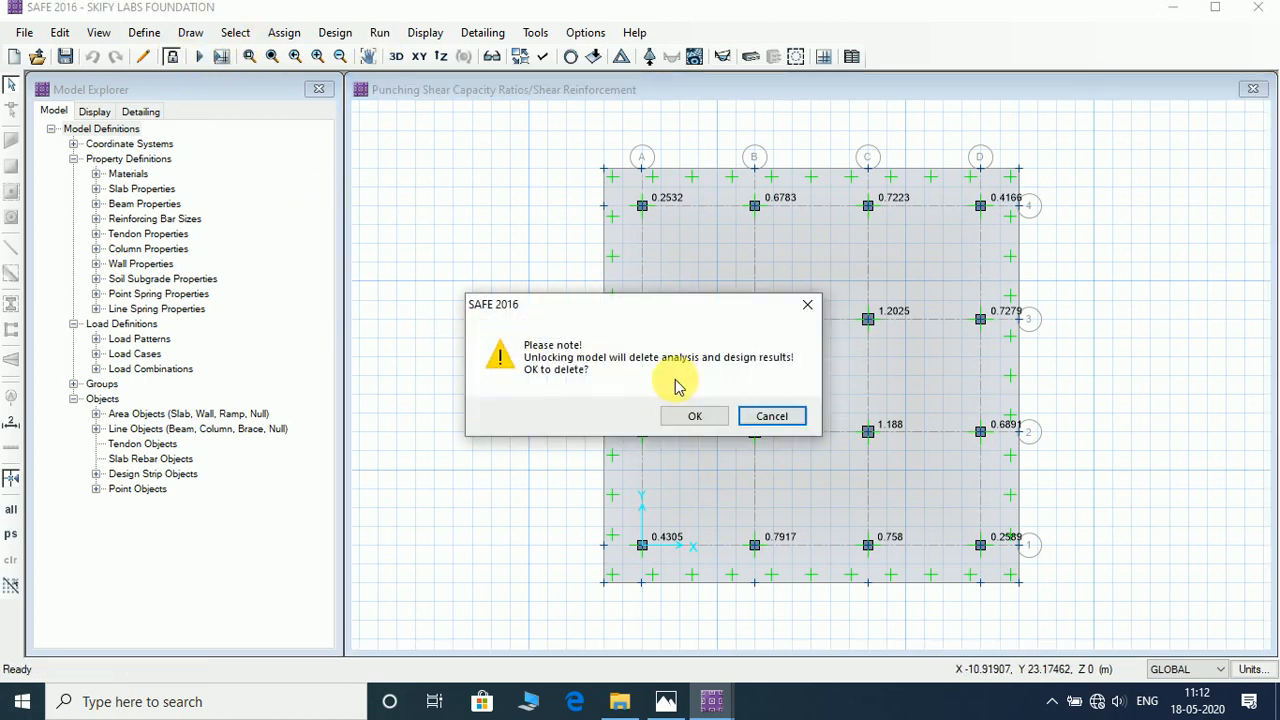
{"action": "left_click", "coordinate": [696, 418]}
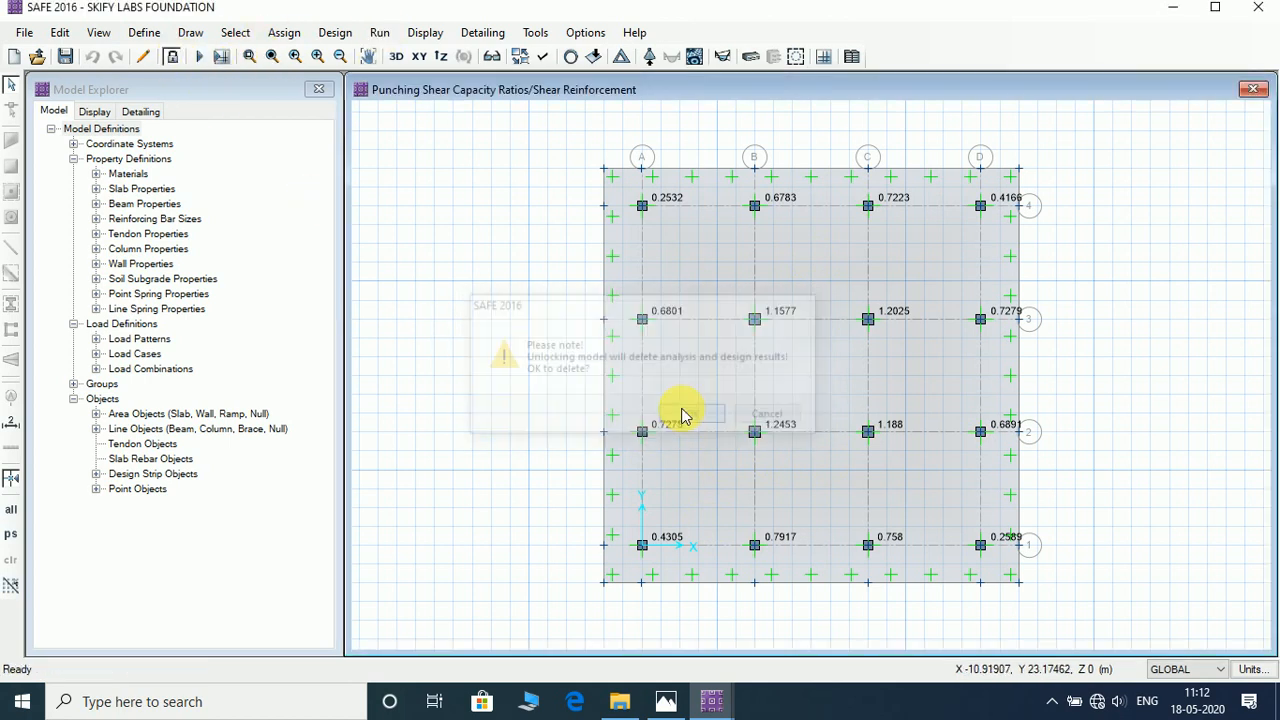
{"action": "left_click", "coordinate": [144, 34]}
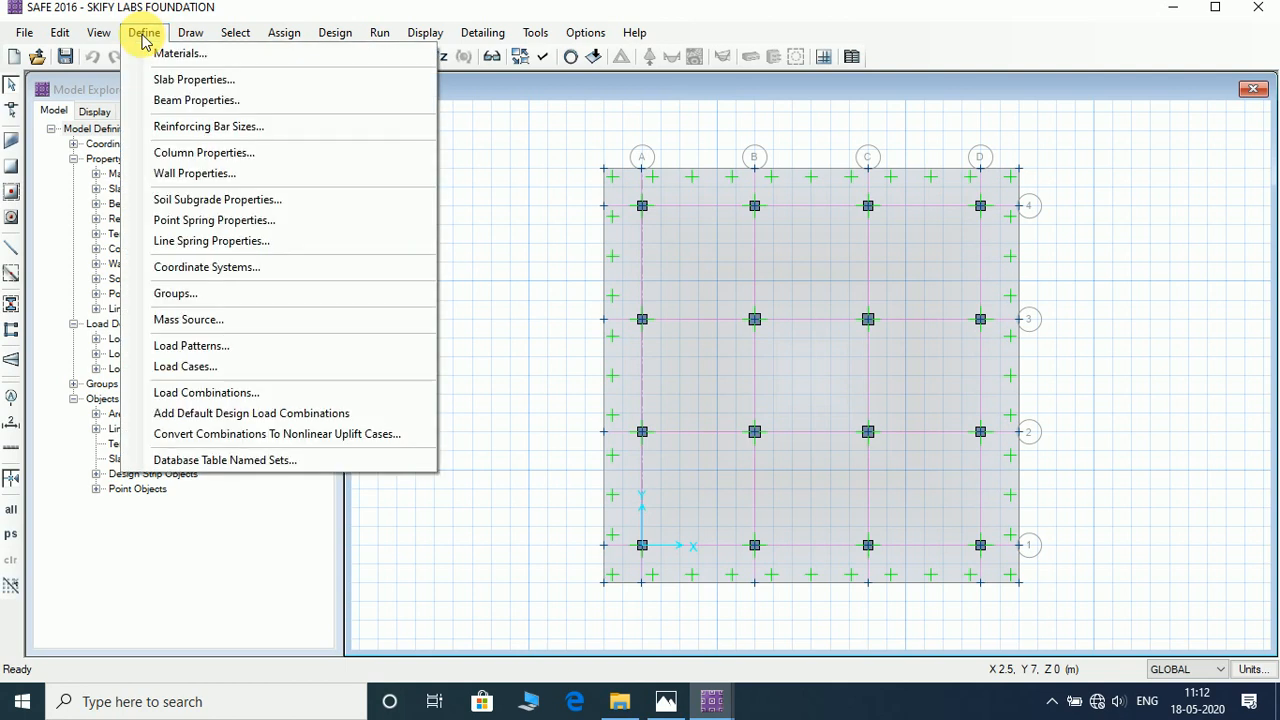
{"action": "left_click", "coordinate": [165, 80]}
{"action": "left_click", "coordinate": [772, 332]}
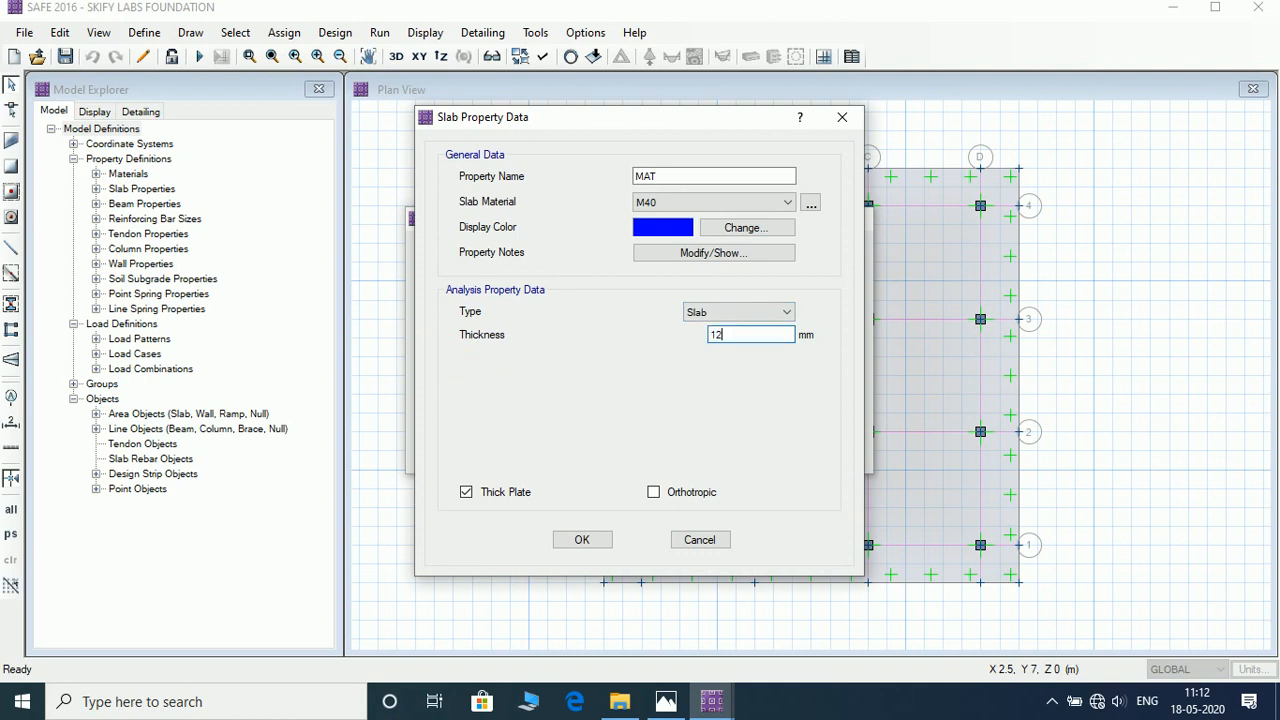
{"action": "left_click", "coordinate": [580, 541]}
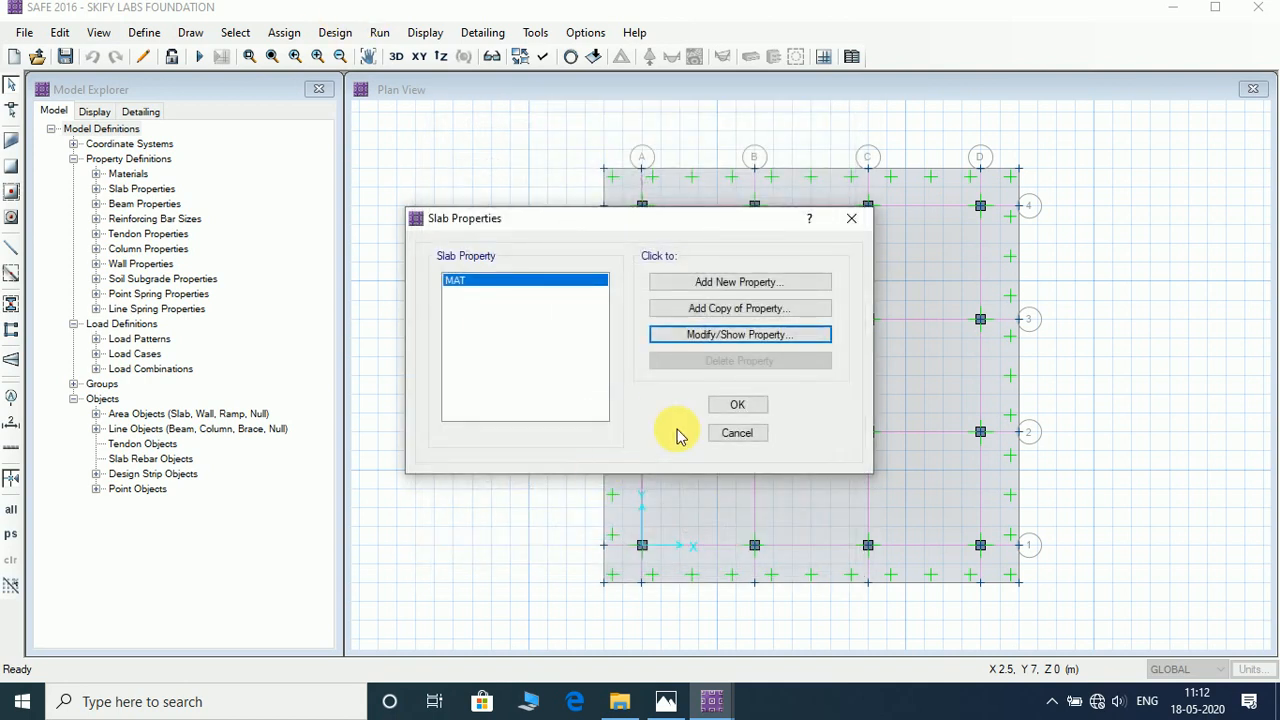
{"action": "left_click", "coordinate": [738, 404]}
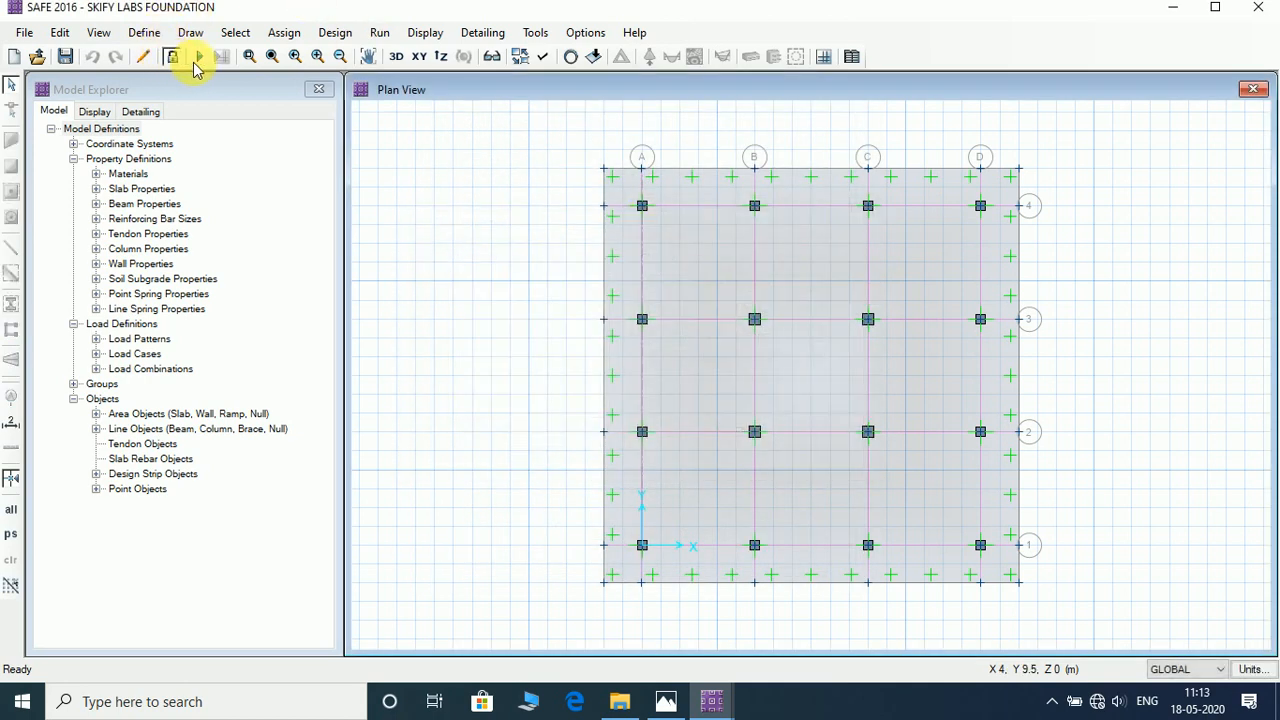
Step: Rerun the analysis and design with the thickened slab and check the punching shear capacity ratios at all columns
{"action": "left_click", "coordinate": [198, 56]}
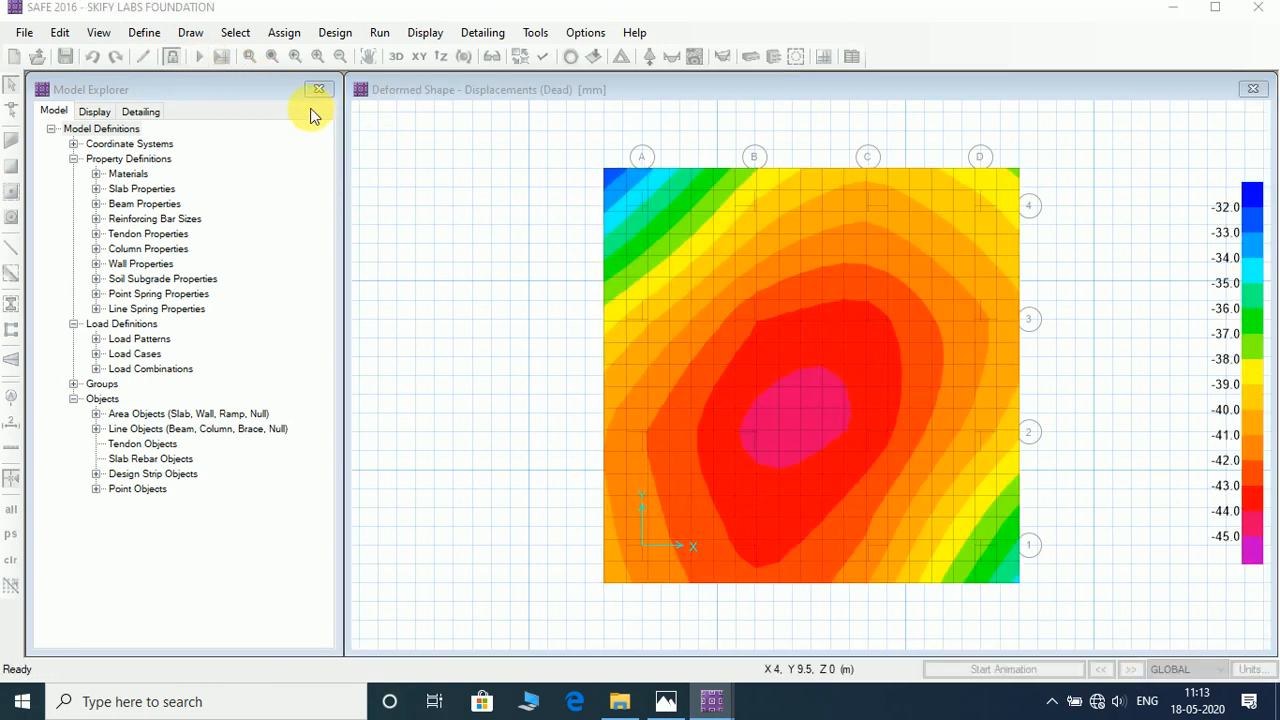
{"action": "left_click", "coordinate": [424, 33]}
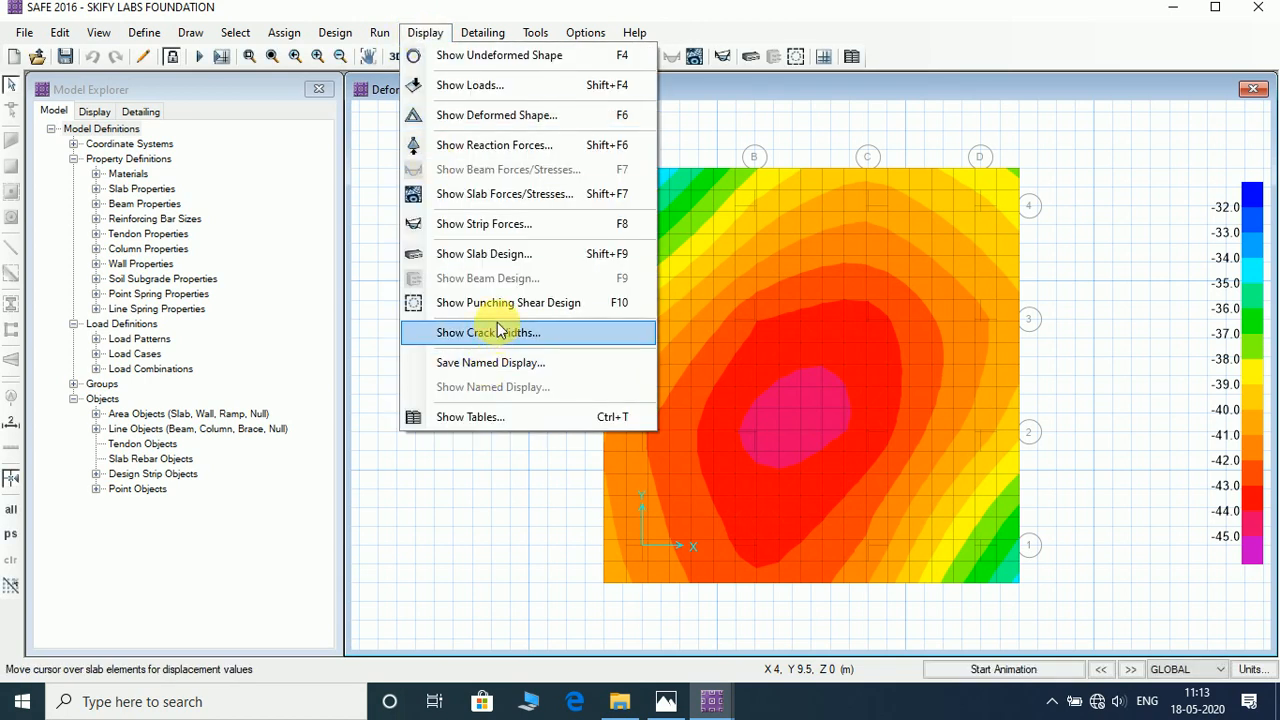
{"action": "left_click", "coordinate": [505, 313]}
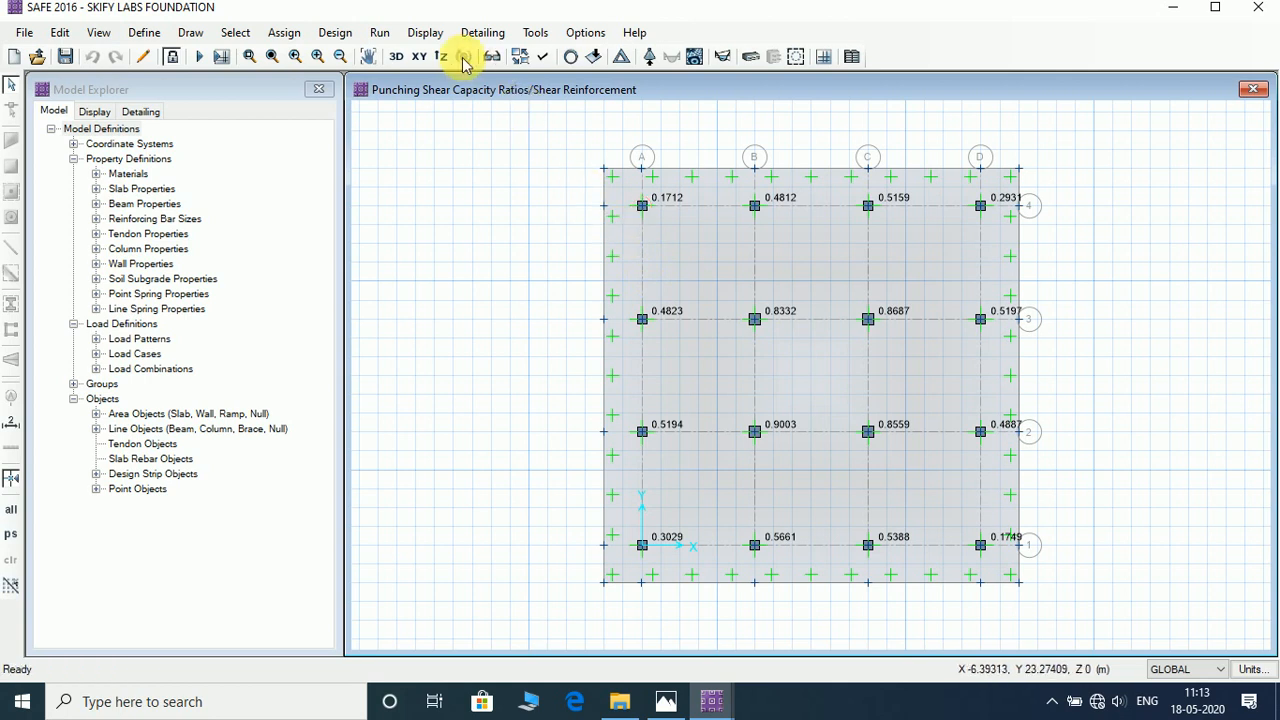
Step: Display the crack widths on the slab bottom face for the Dead load case
{"action": "left_click", "coordinate": [422, 34]}
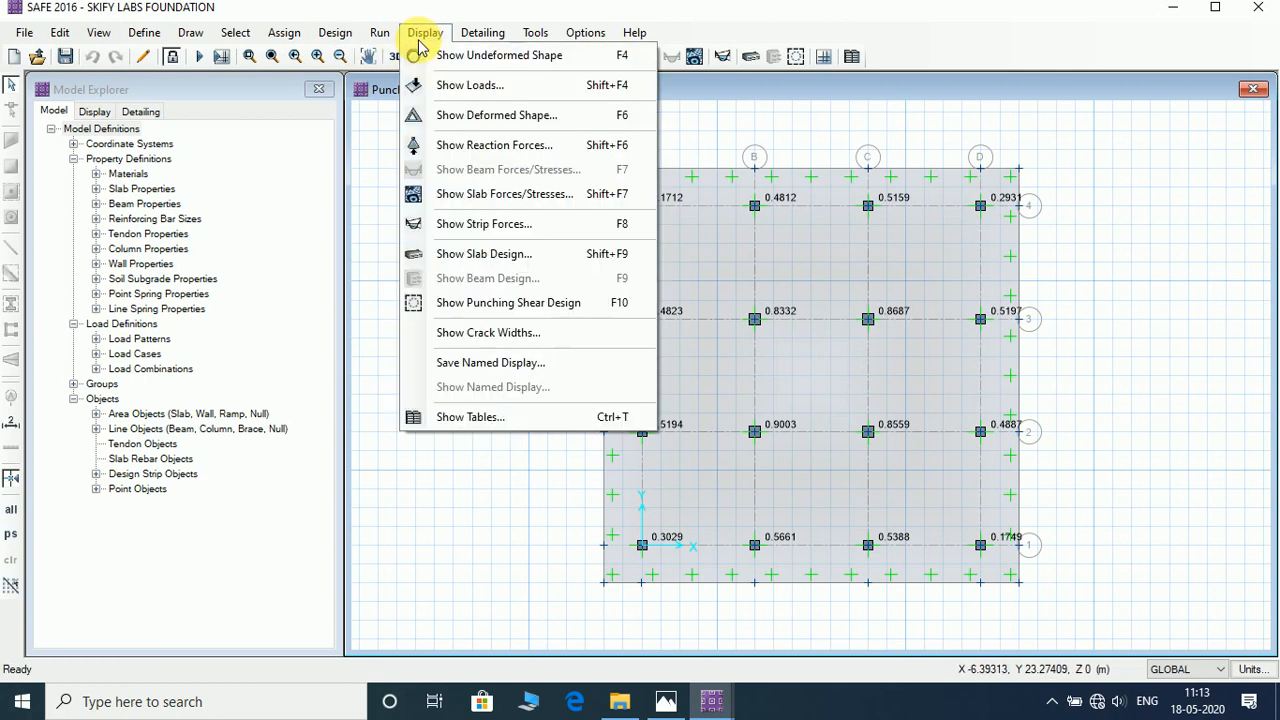
{"action": "left_click", "coordinate": [500, 333]}
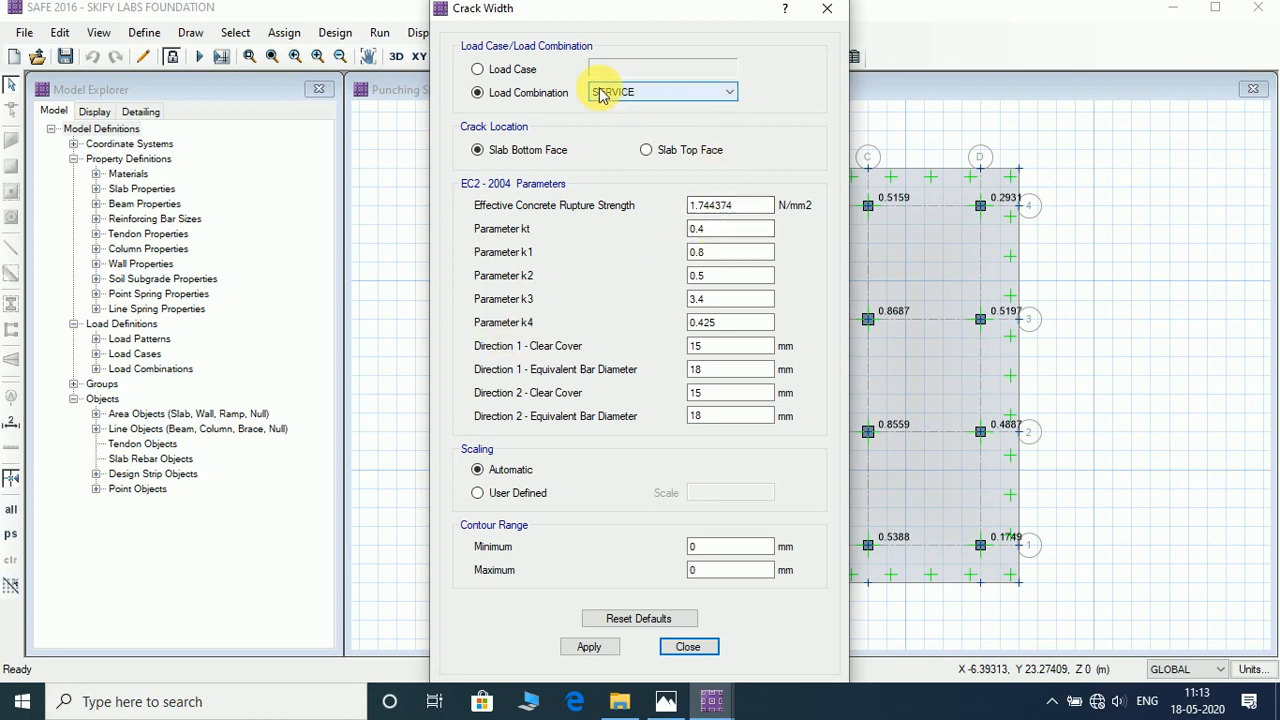
{"action": "left_click", "coordinate": [514, 72]}
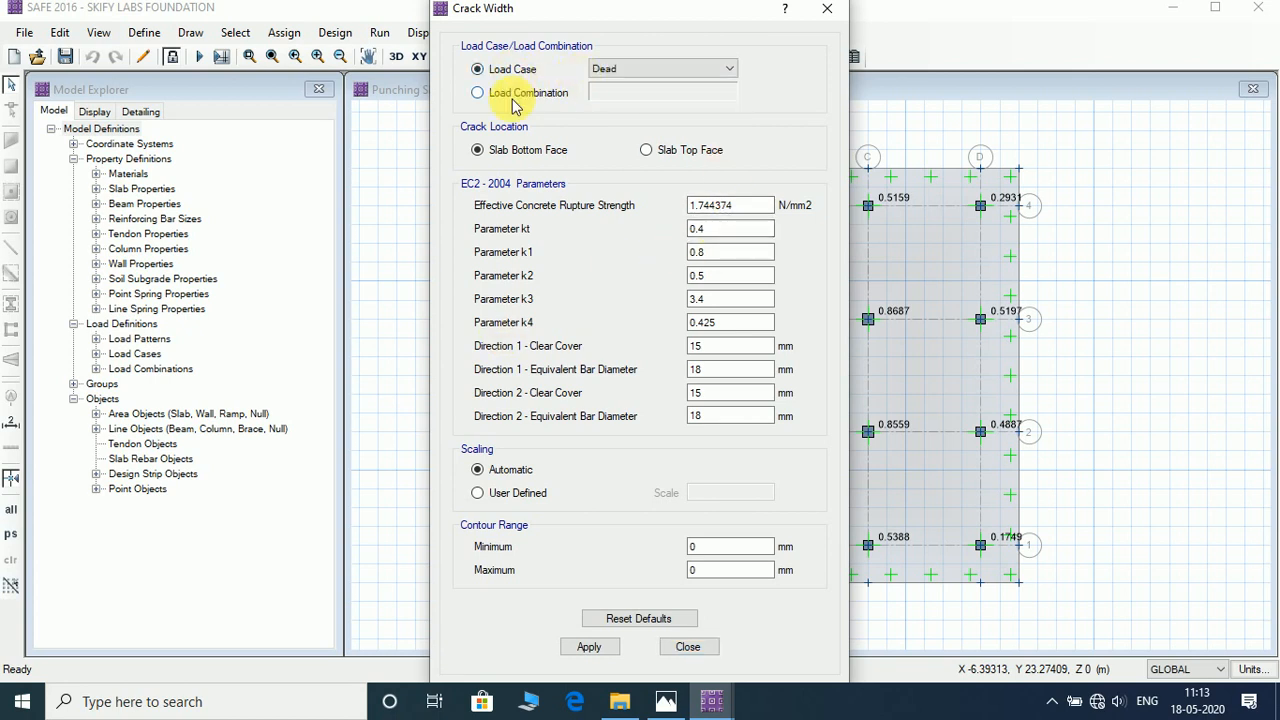
{"action": "left_click", "coordinate": [584, 648]}
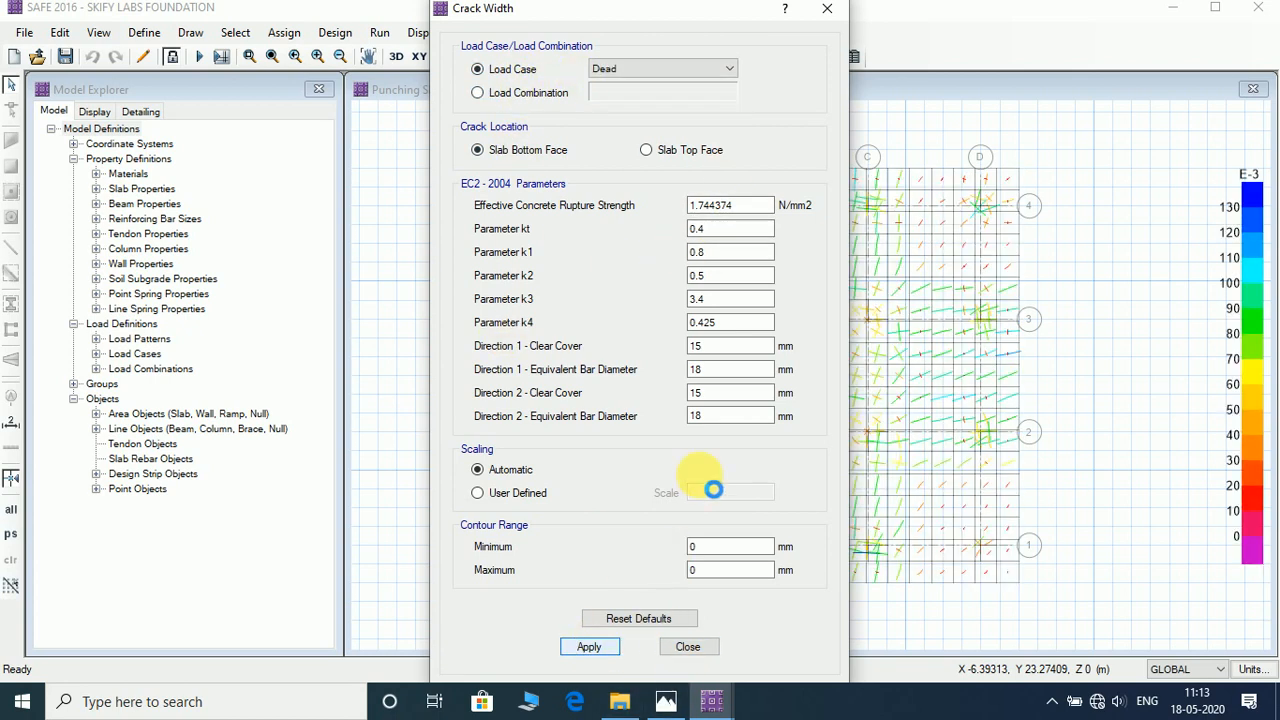
{"action": "left_click_drag", "start_coordinate": [647, 10], "coordinate": [445, 36]}
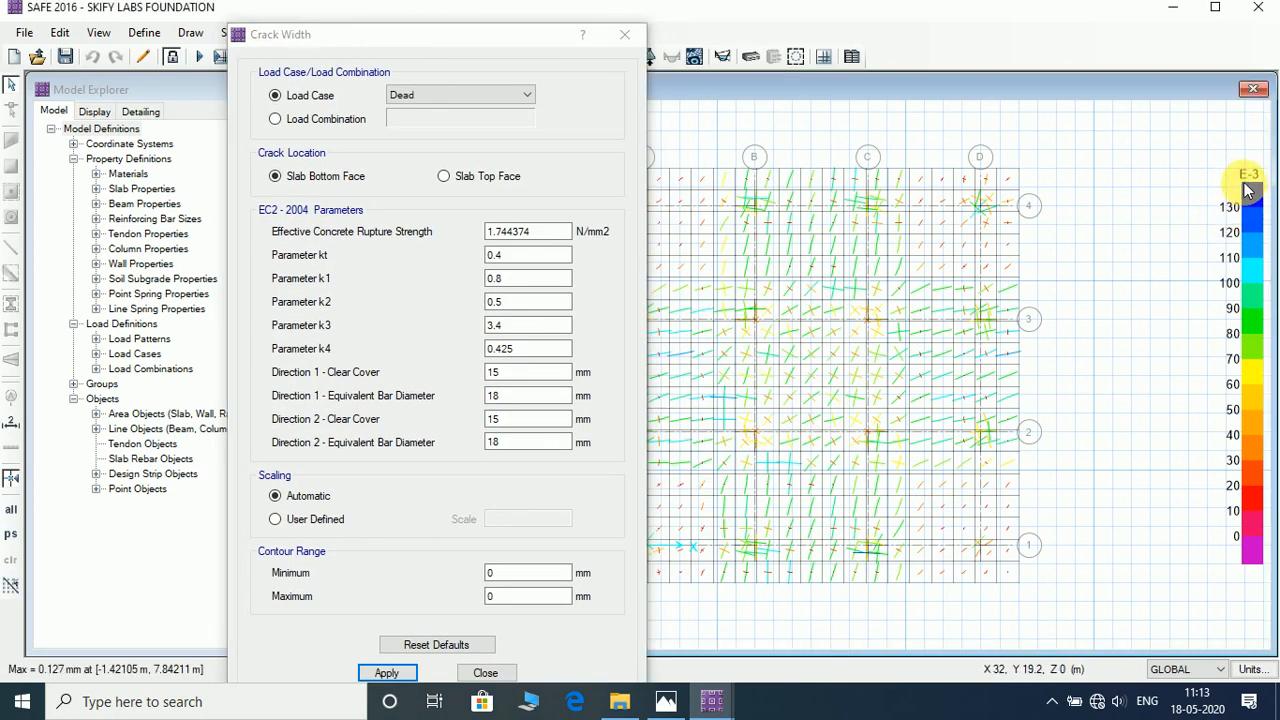
Step: Examine the Dead load crack widths at several points across the slab and close the crack width settings
{"action": "mouse_move", "coordinate": [702, 354]}
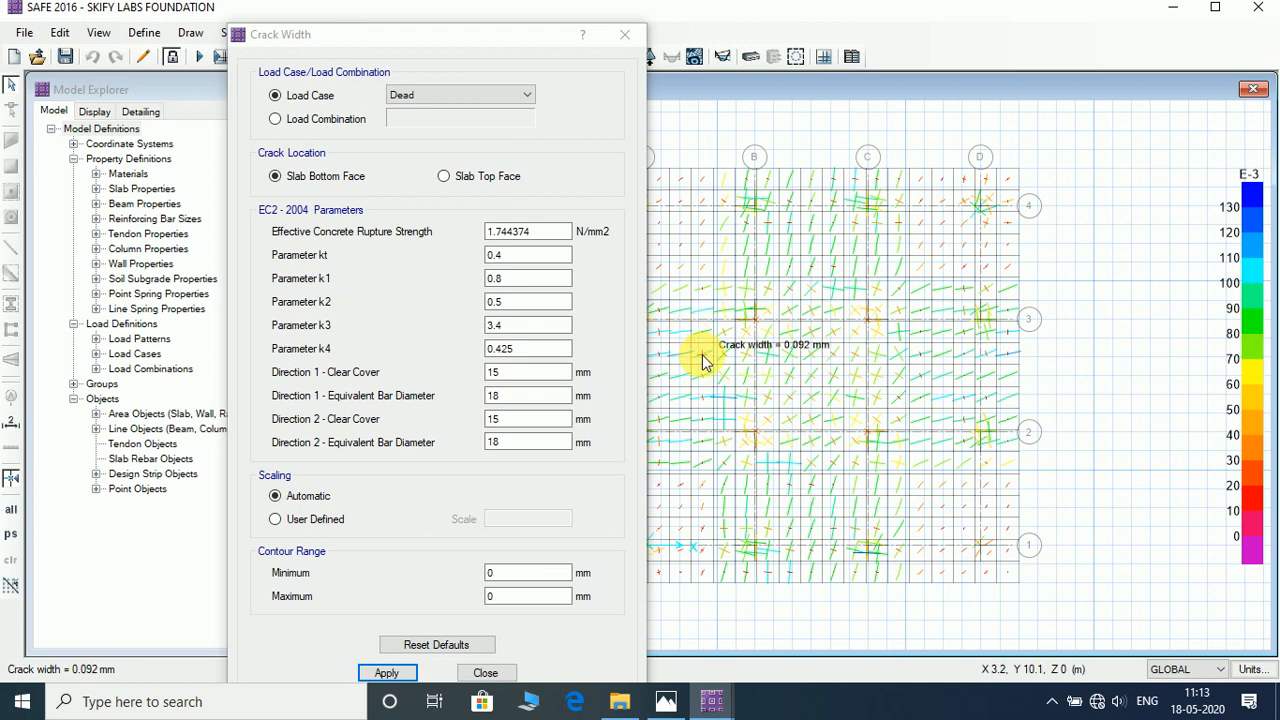
{"action": "mouse_move", "coordinate": [788, 362]}
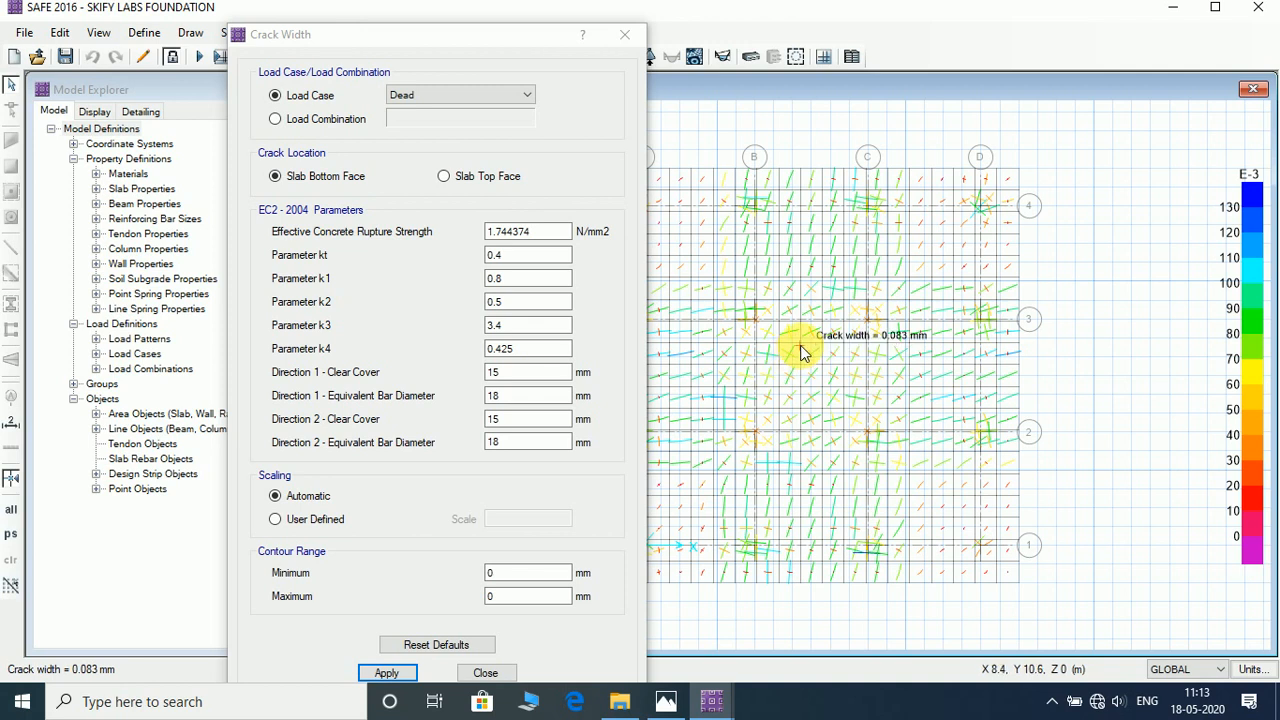
{"action": "mouse_move", "coordinate": [899, 230]}
{"action": "mouse_move", "coordinate": [908, 252]}
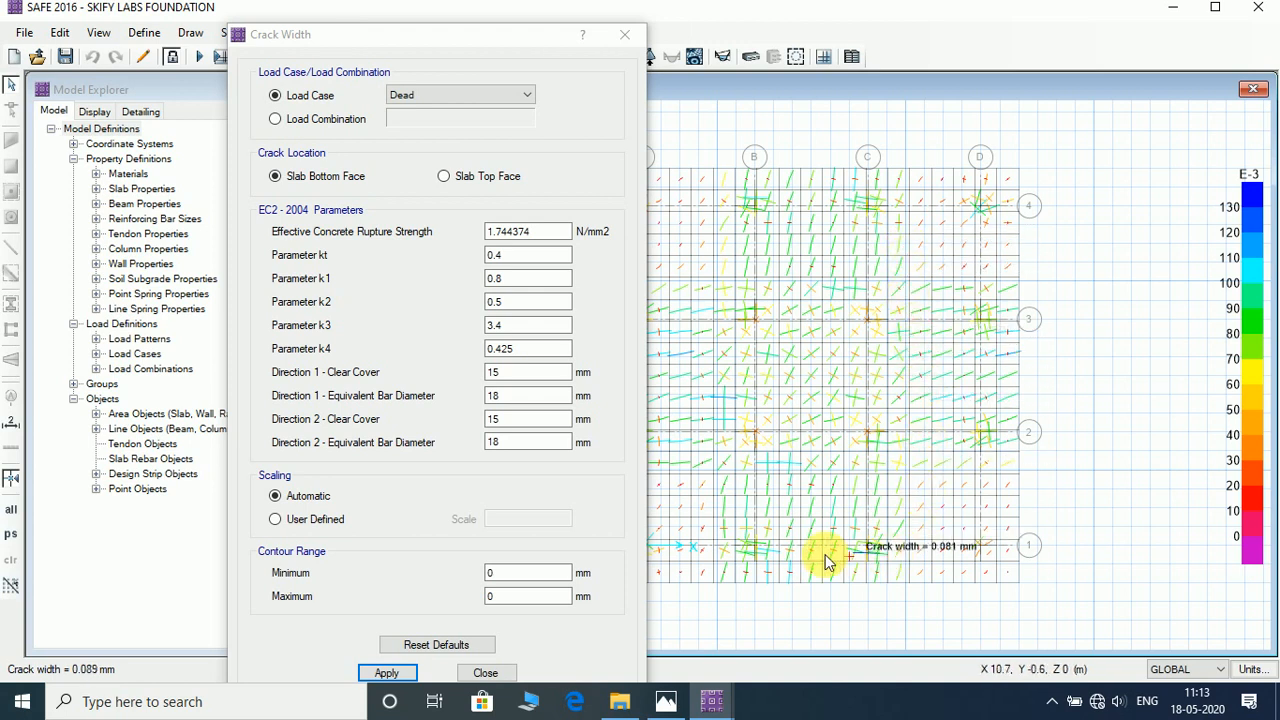
{"action": "mouse_move", "coordinate": [829, 222]}
{"action": "mouse_move", "coordinate": [922, 392]}
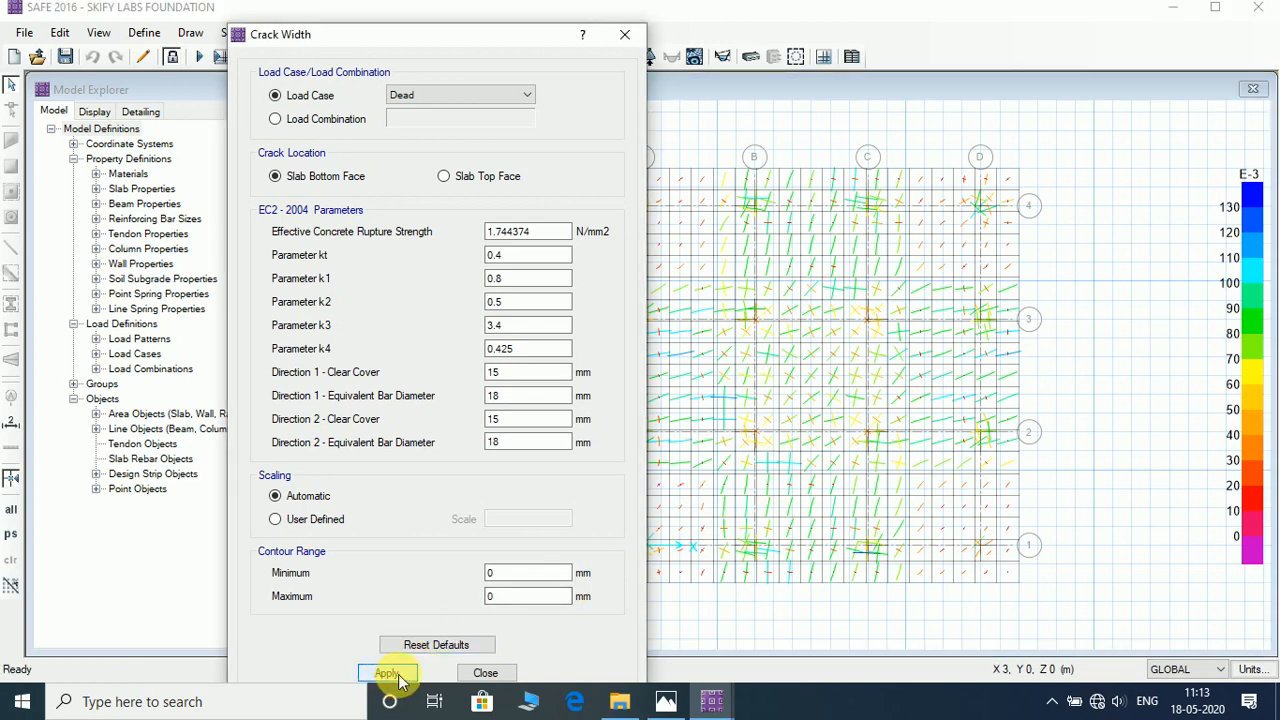
{"action": "left_click", "coordinate": [485, 672]}
{"action": "mouse_move", "coordinate": [697, 220]}
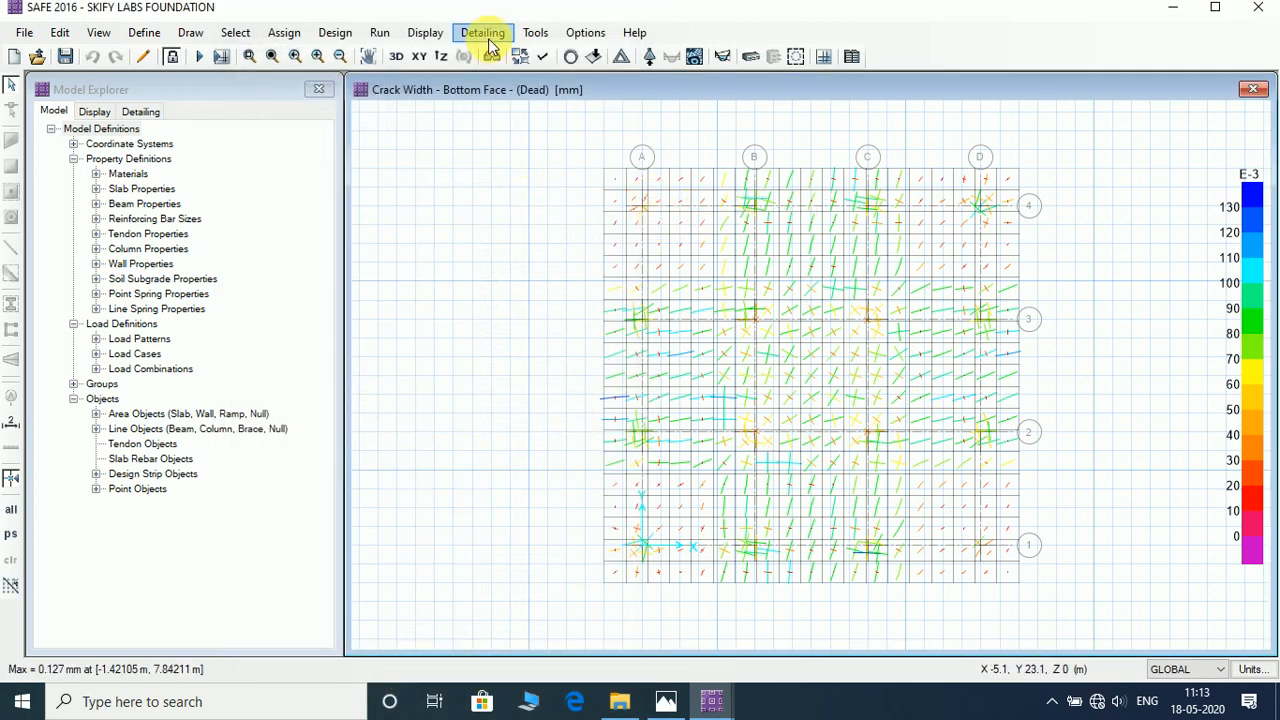
Step: Display the slab bottom face crack widths for the SERVICE load combination and check them on the plan
{"action": "left_click", "coordinate": [427, 34]}
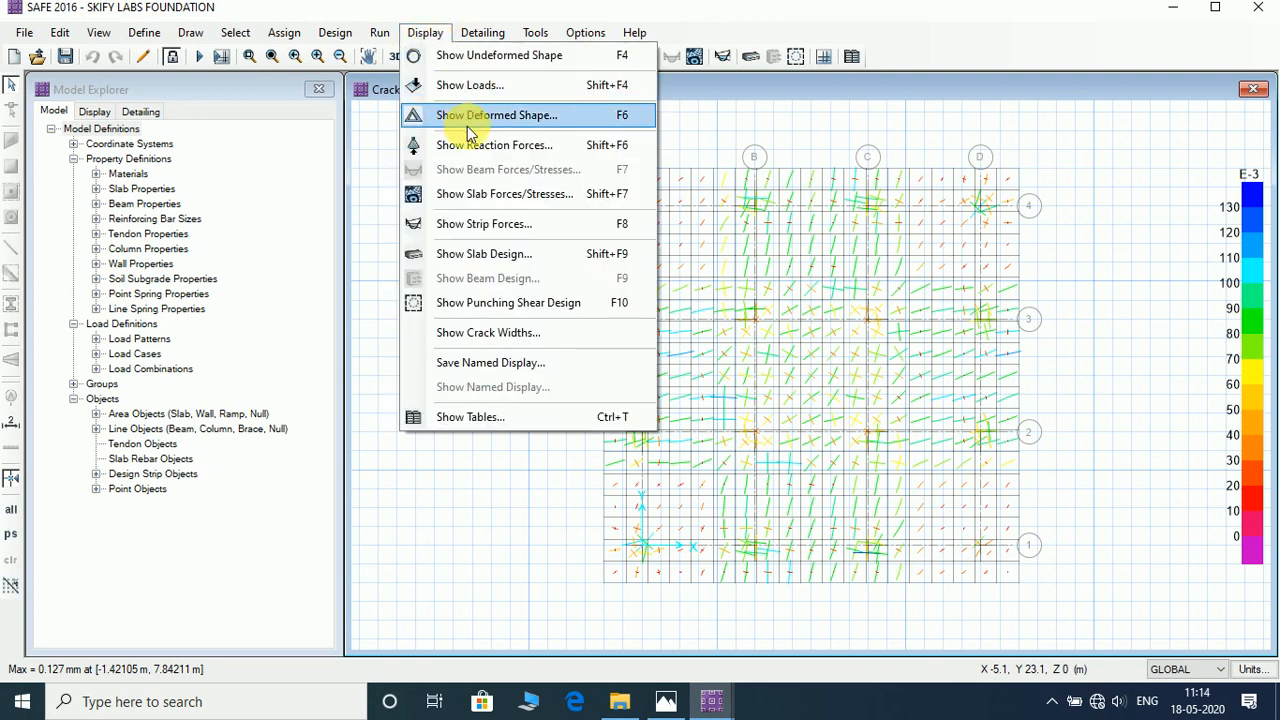
{"action": "left_click", "coordinate": [510, 333]}
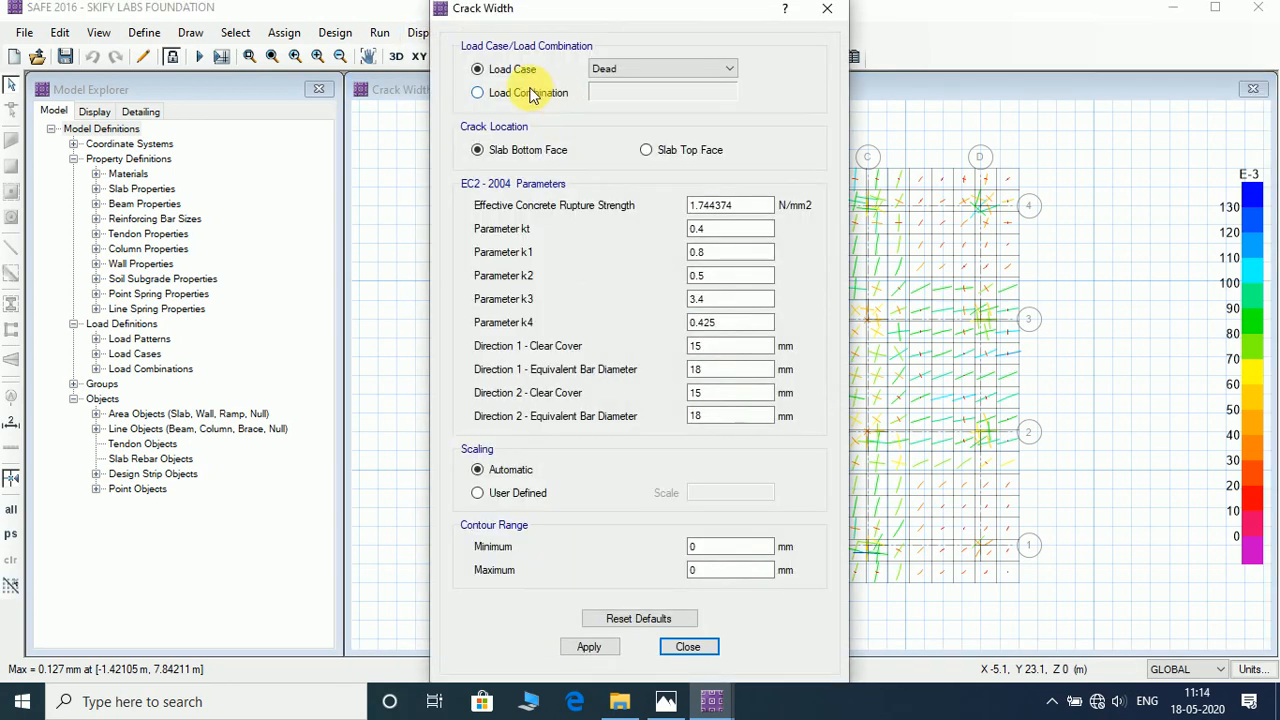
{"action": "left_click", "coordinate": [528, 92]}
{"action": "left_click", "coordinate": [633, 100]}
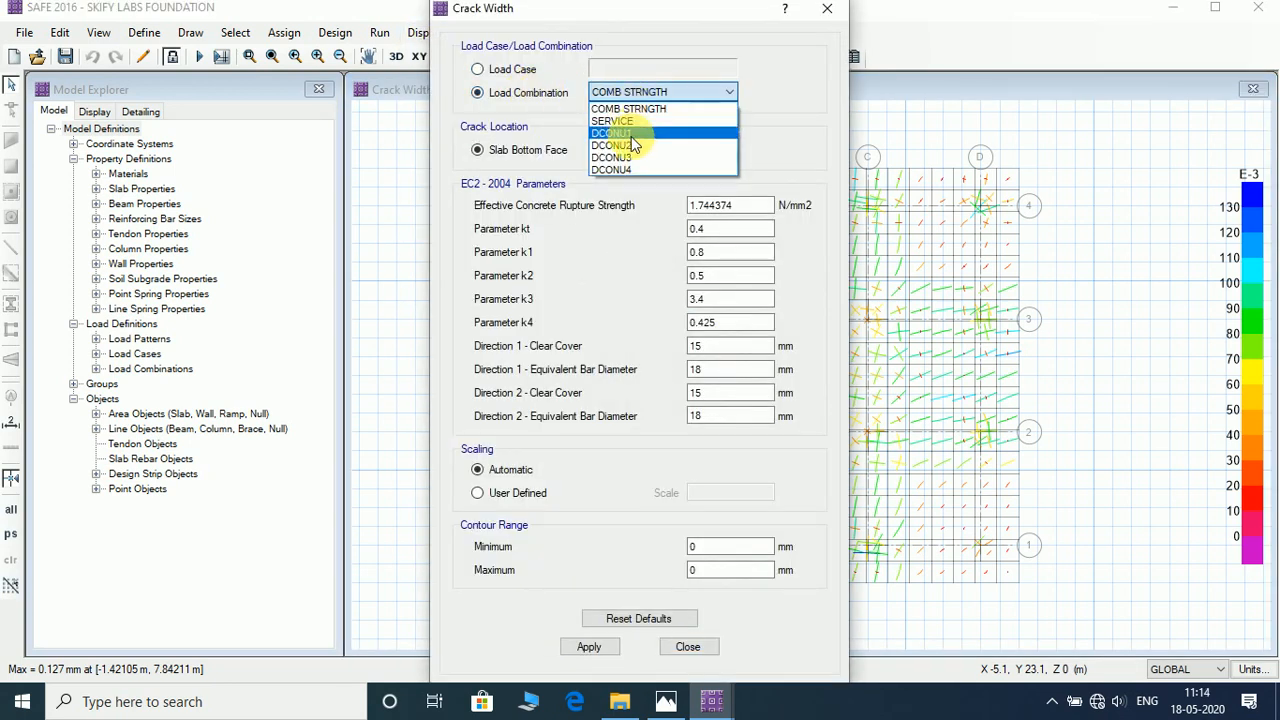
{"action": "left_click", "coordinate": [634, 118]}
{"action": "left_click", "coordinate": [594, 652]}
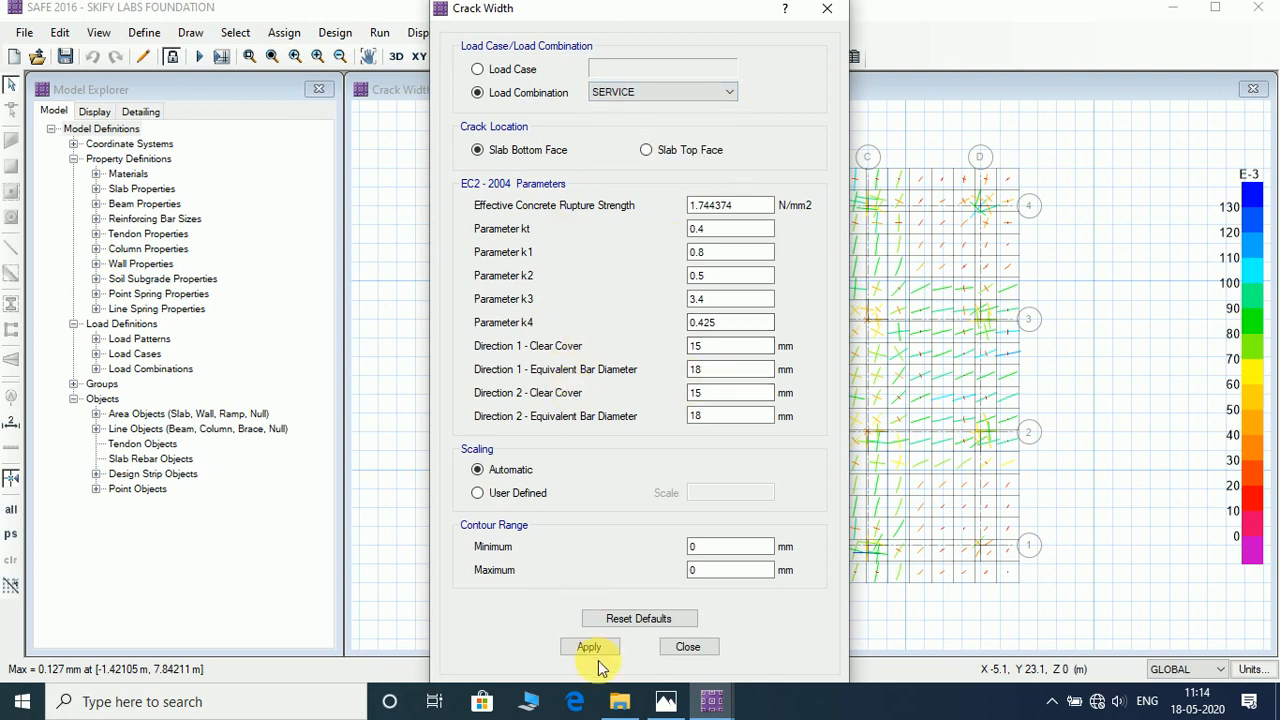
{"action": "mouse_move", "coordinate": [965, 271]}
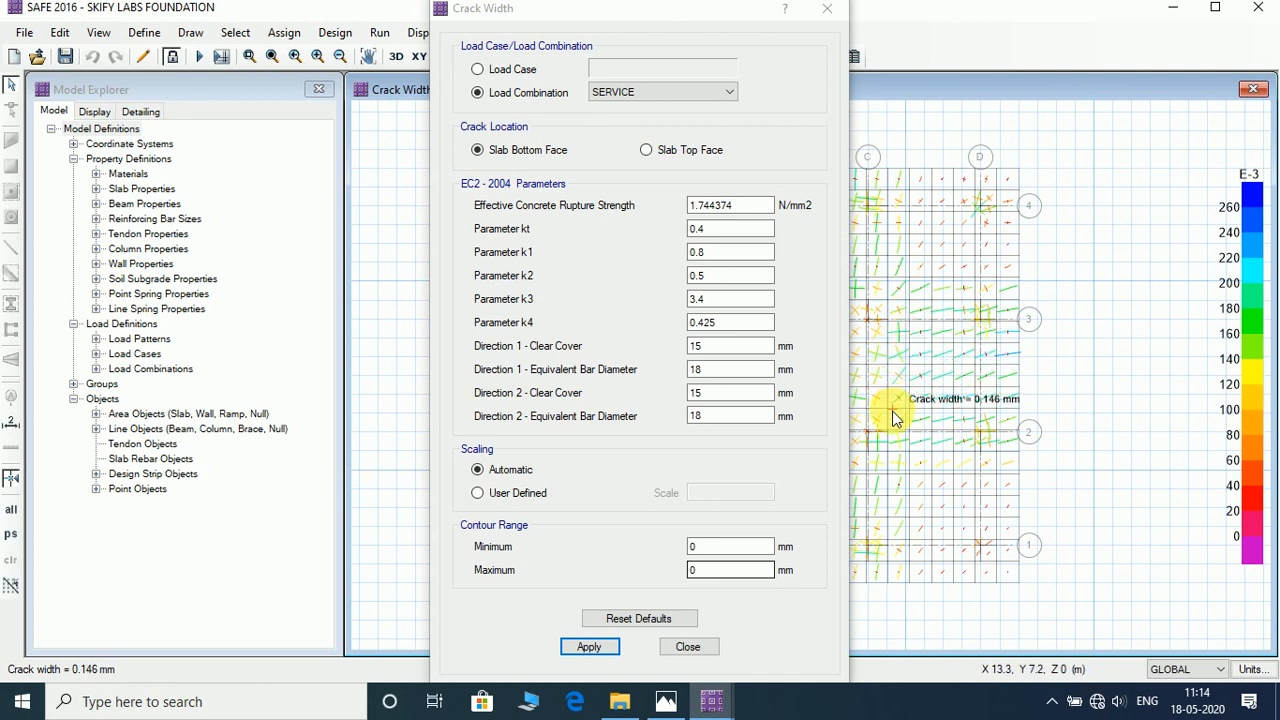
{"action": "left_click", "coordinate": [710, 650]}
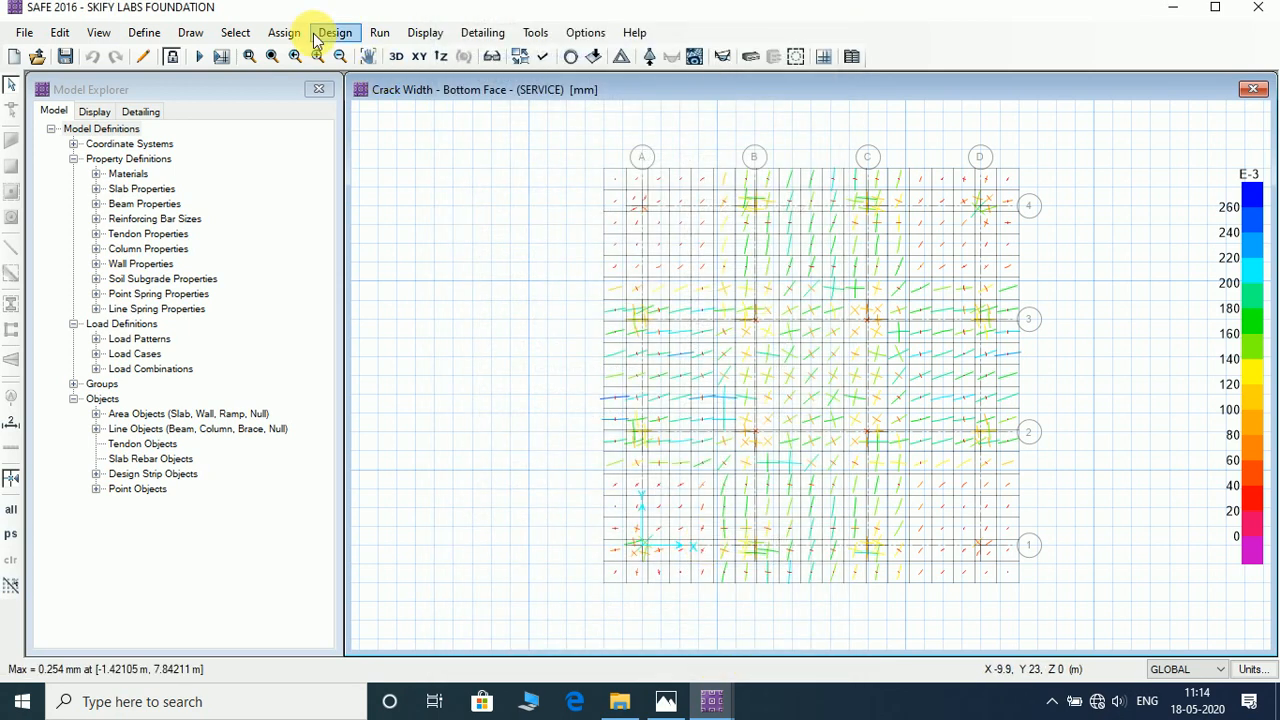
Step: Display the Concrete Slab Design 01 - Flexural And Shear Data table from the concrete design results
{"action": "left_click", "coordinate": [424, 36]}
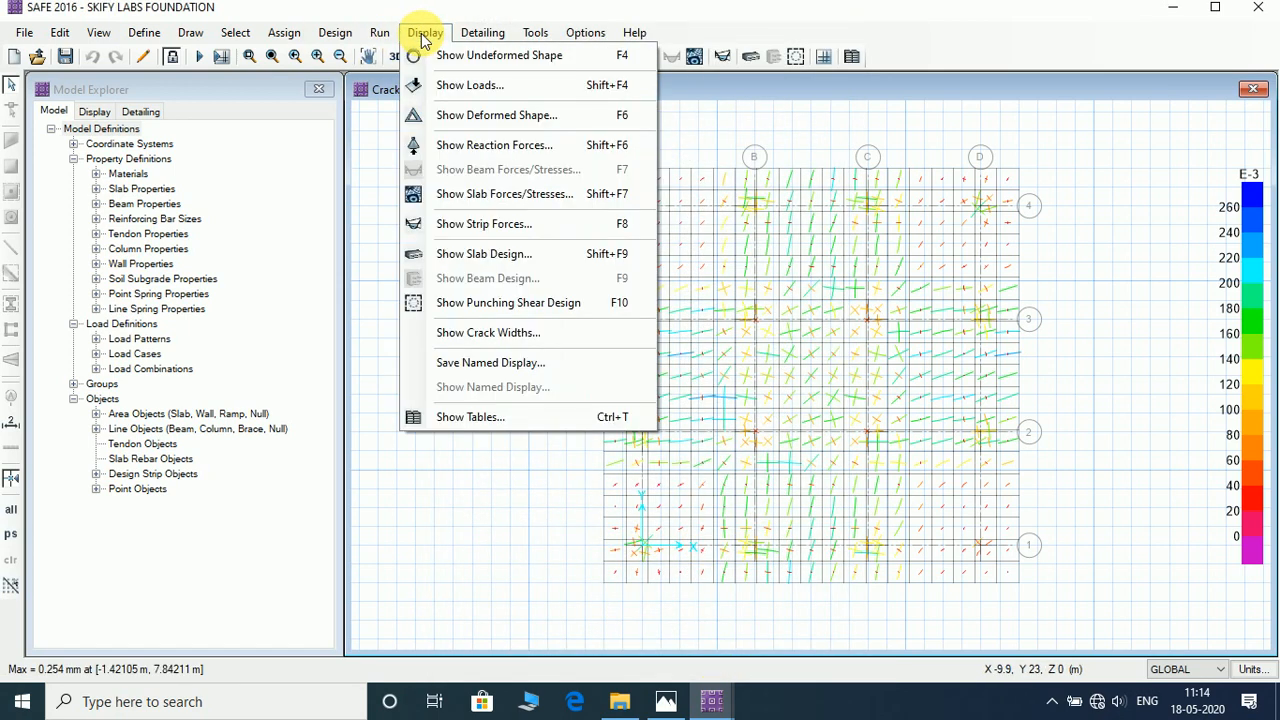
{"action": "left_click", "coordinate": [430, 418]}
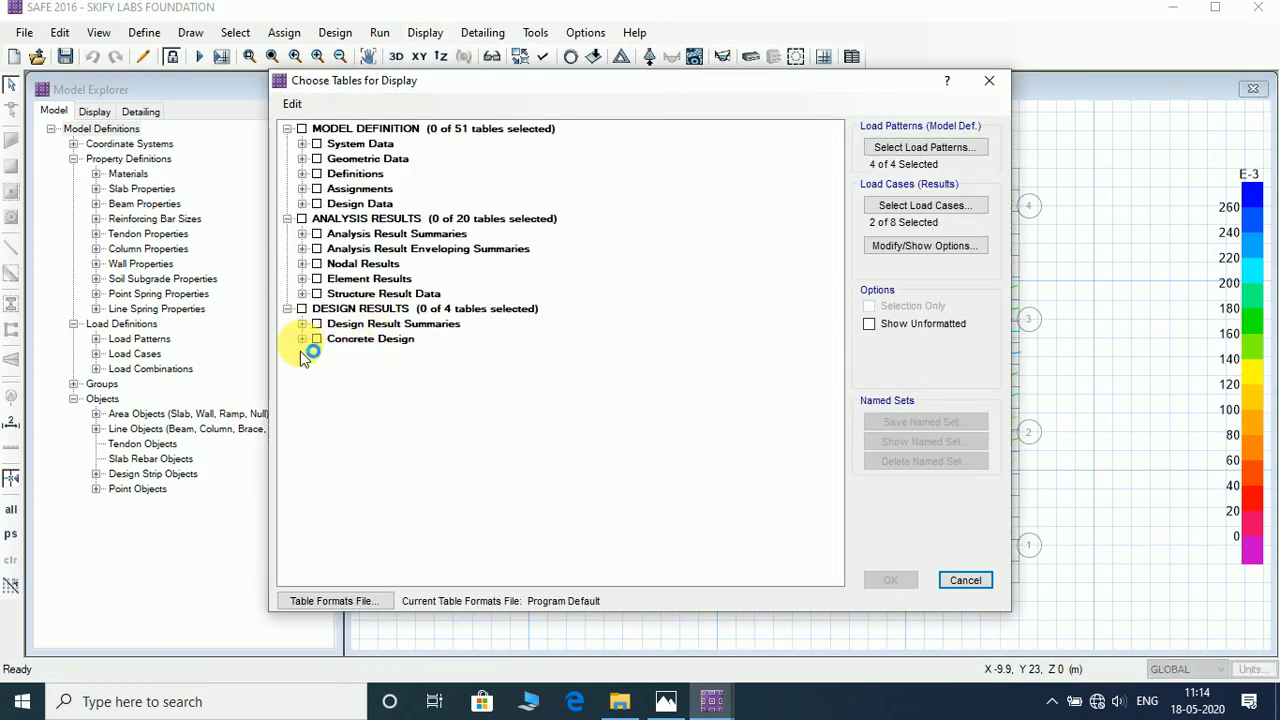
{"action": "left_click", "coordinate": [302, 340]}
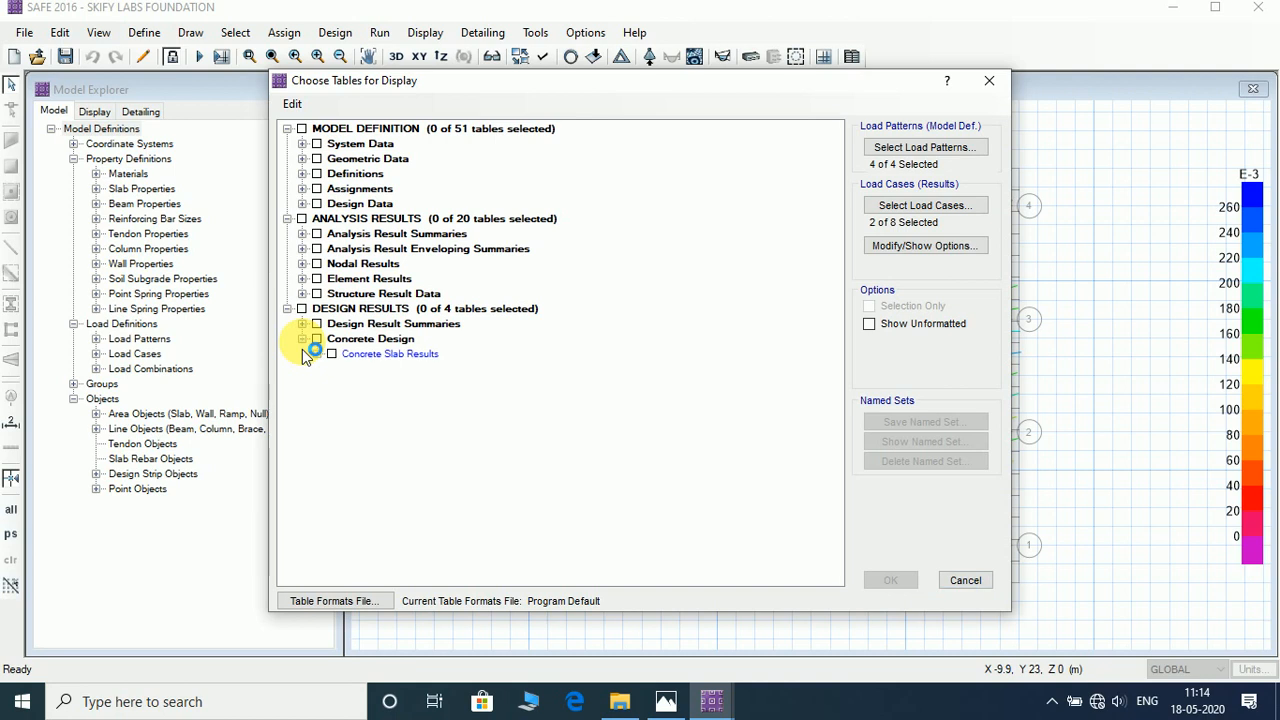
{"action": "left_click", "coordinate": [317, 354]}
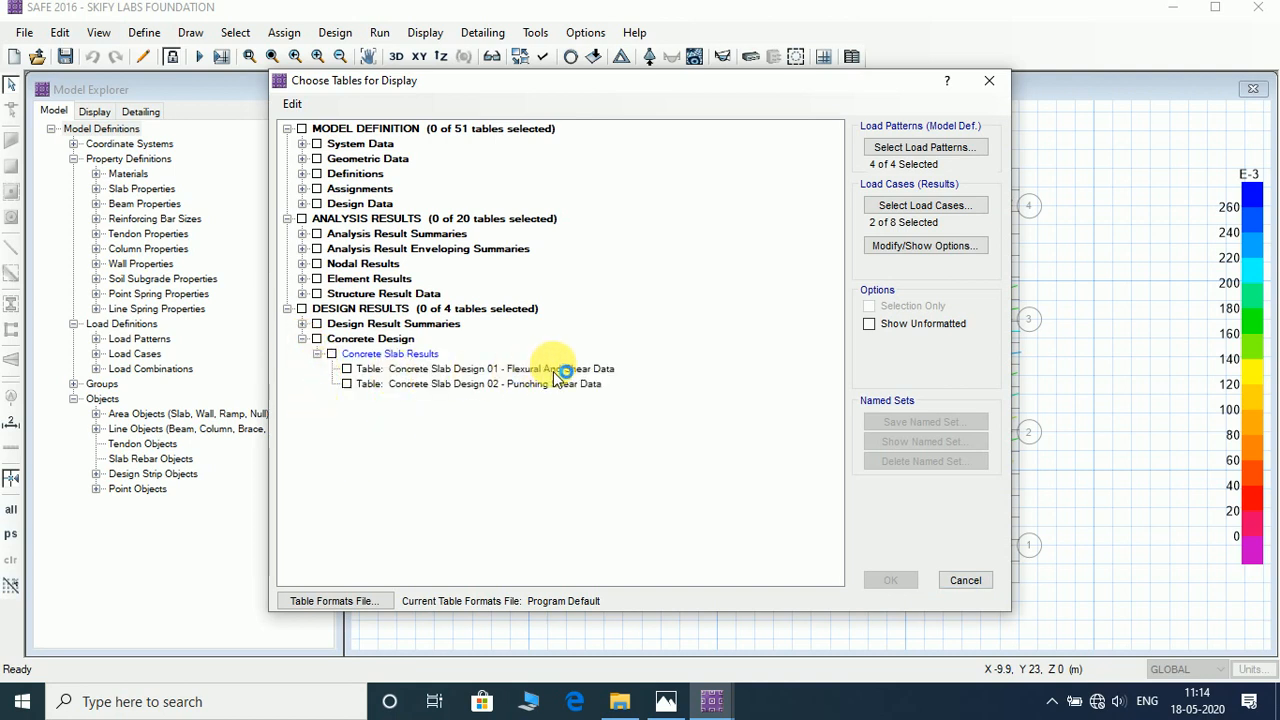
{"action": "left_click", "coordinate": [347, 370]}
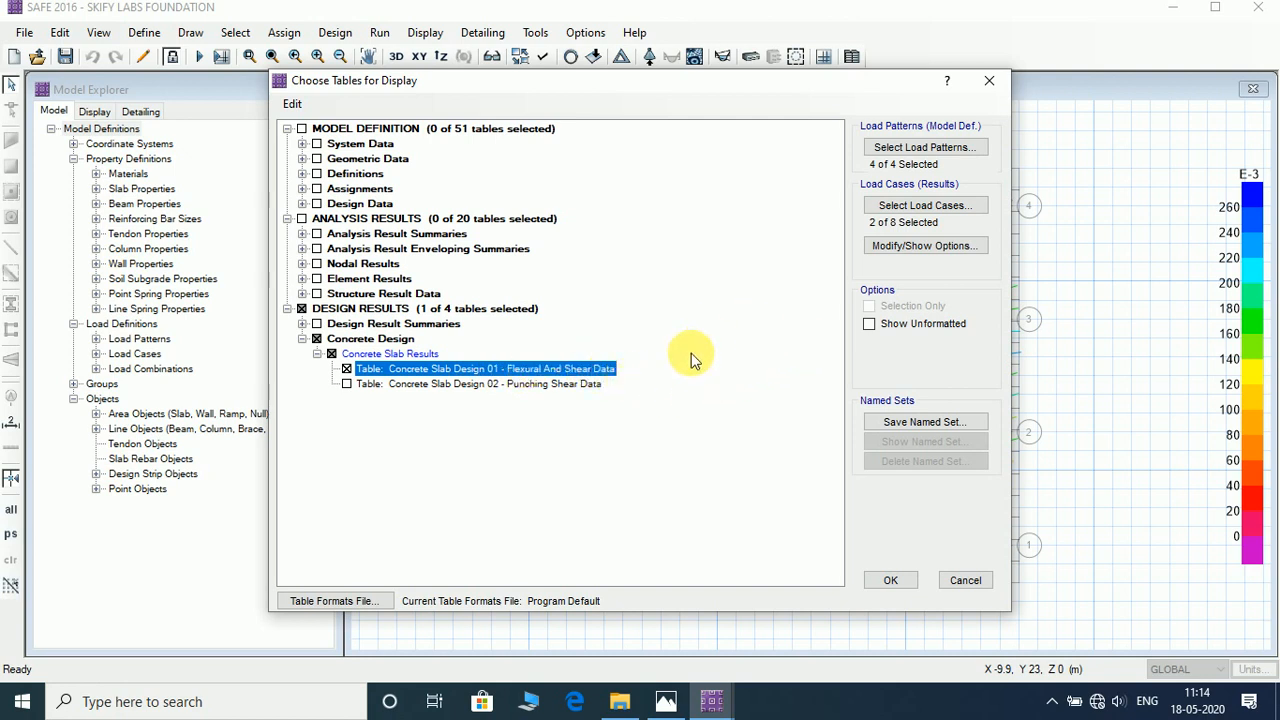
{"action": "left_click", "coordinate": [893, 585]}
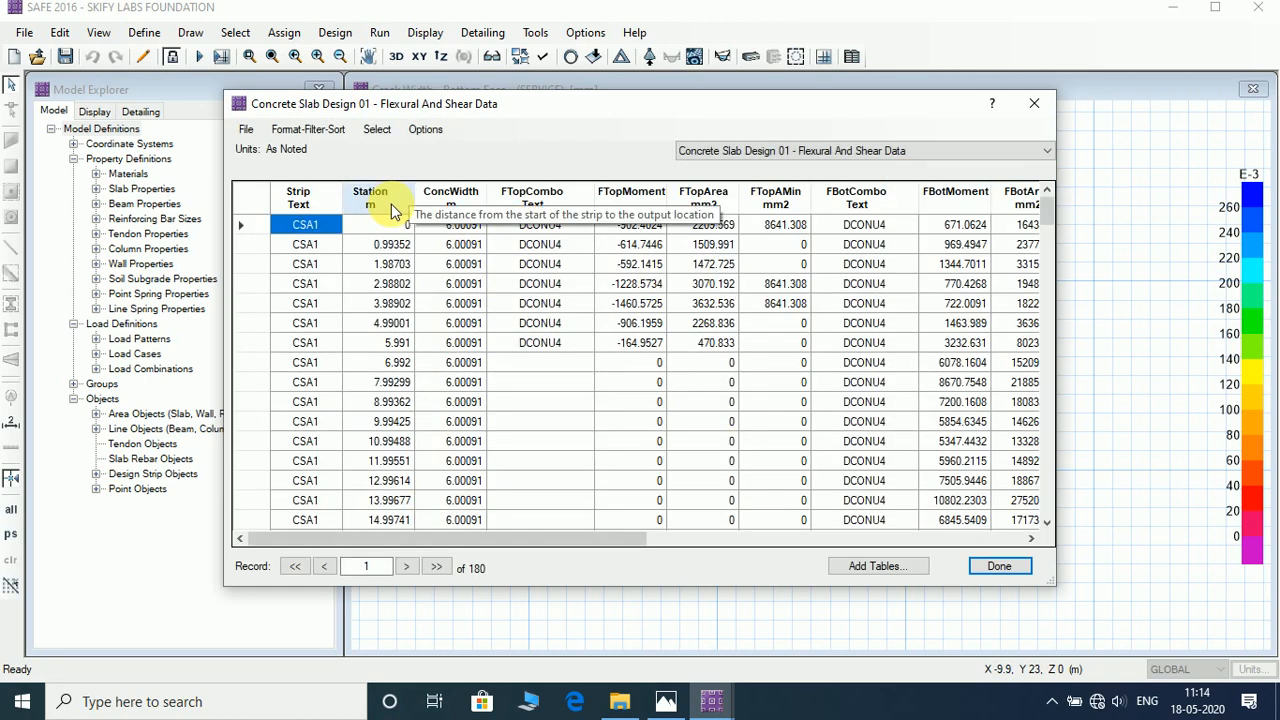
Step: Review the strip moments, reinforcement areas, shear forces and status through the last record of the flexural and shear table, and close it
{"action": "scroll", "coordinate": [361, 300], "scroll_direction": "down", "scroll_amount": 3}
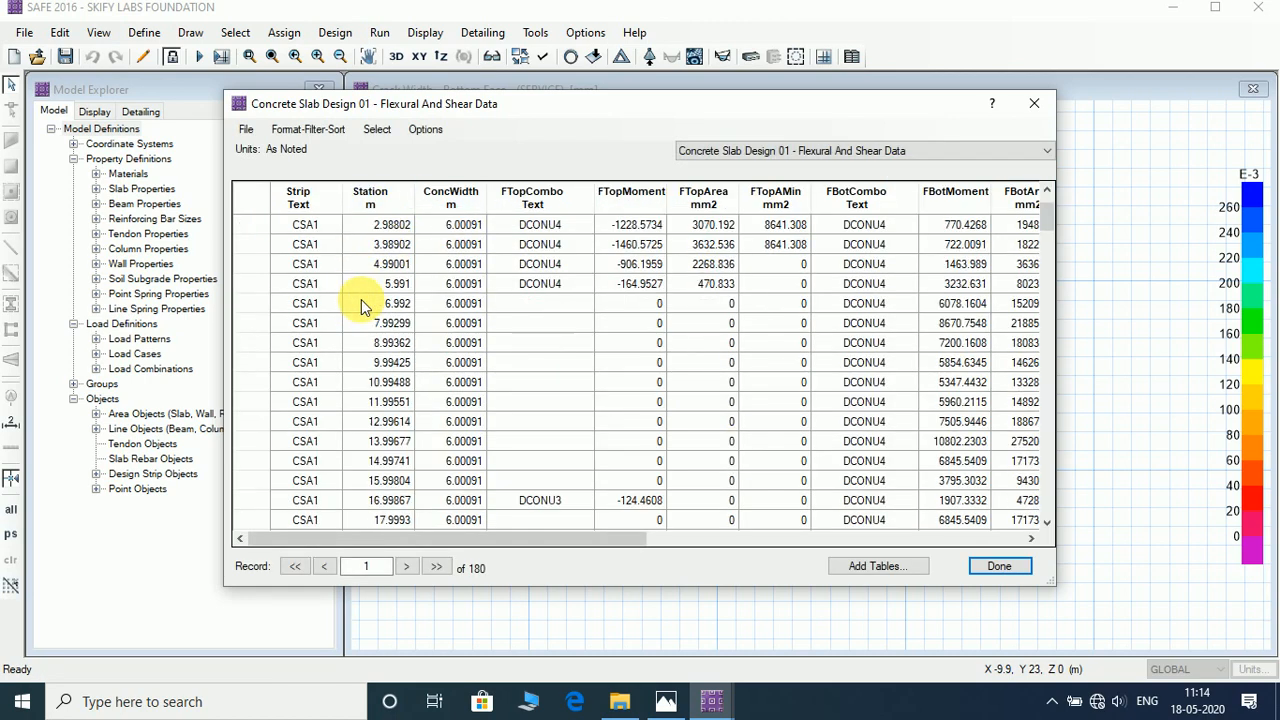
{"action": "scroll", "coordinate": [364, 301], "scroll_direction": "up", "scroll_amount": 3}
{"action": "mouse_move", "coordinate": [470, 536]}
{"action": "left_mouse_down"}
{"action": "mouse_move", "coordinate": [580, 567]}
{"action": "mouse_move", "coordinate": [920, 571]}
{"action": "mouse_move", "coordinate": [960, 470]}
{"action": "left_mouse_up"}
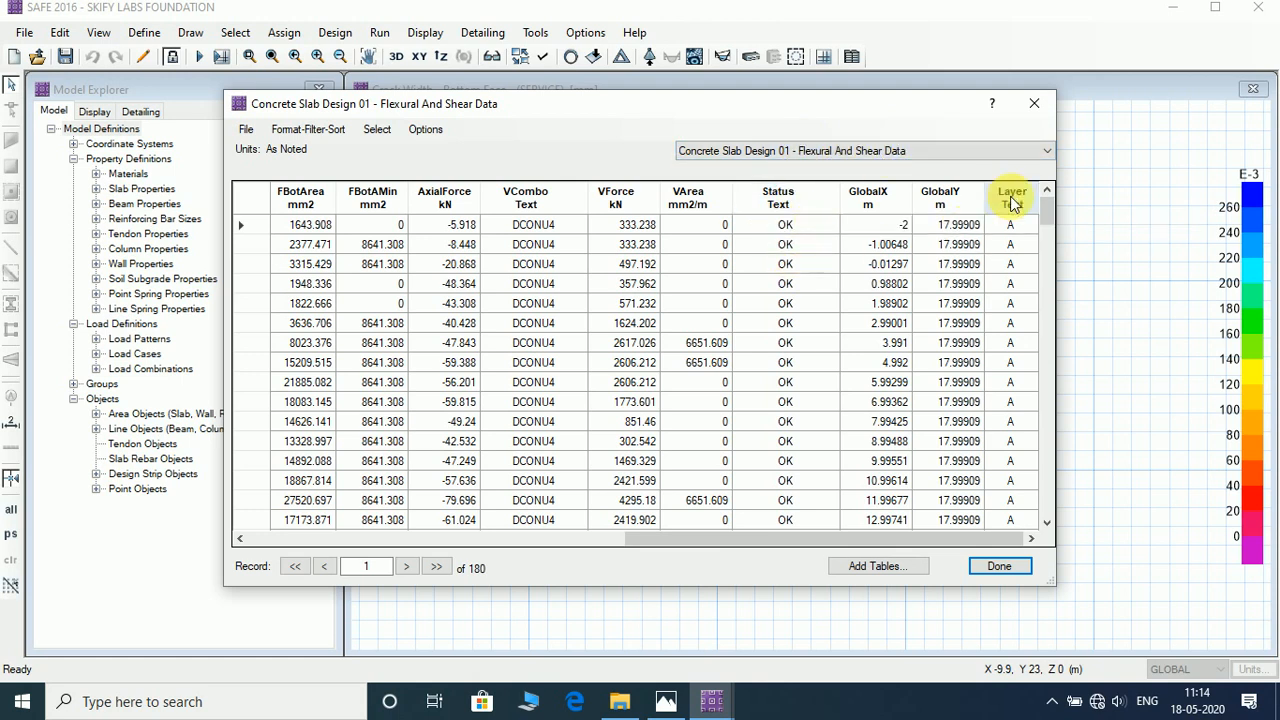
{"action": "left_click_drag", "start_coordinate": [1048, 210], "coordinate": [1046, 508]}
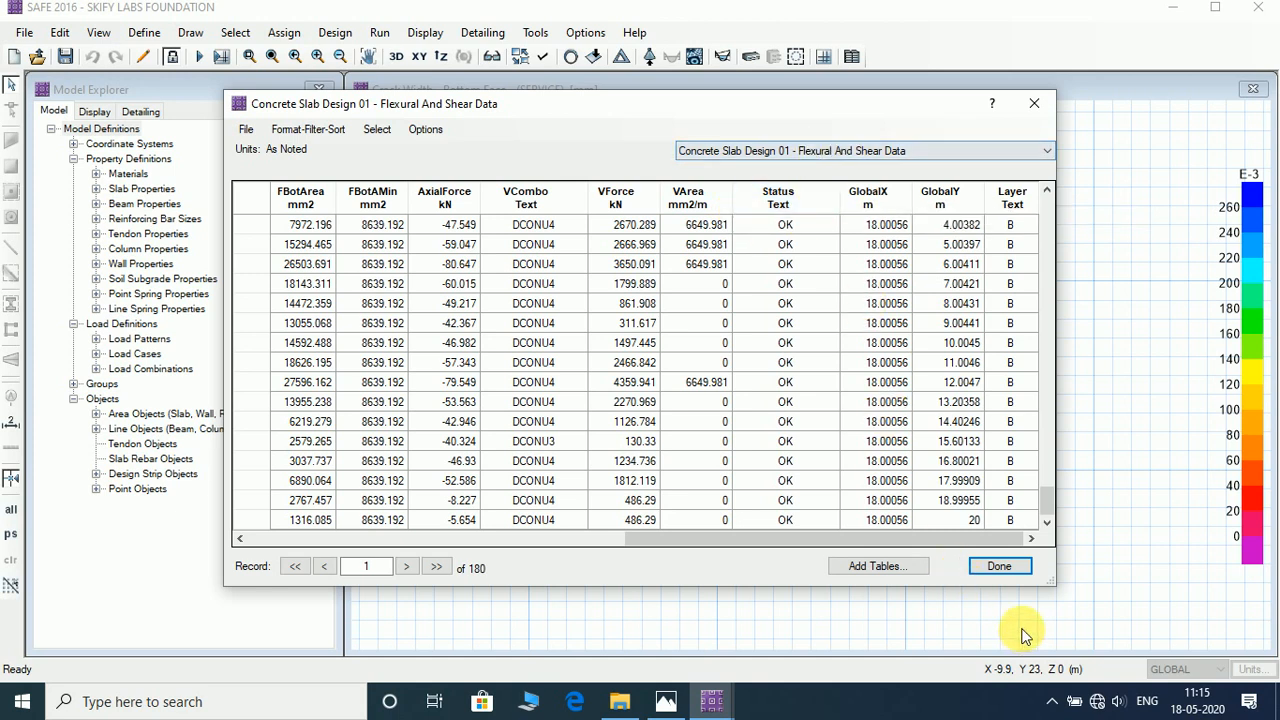
{"action": "left_click", "coordinate": [1000, 566]}
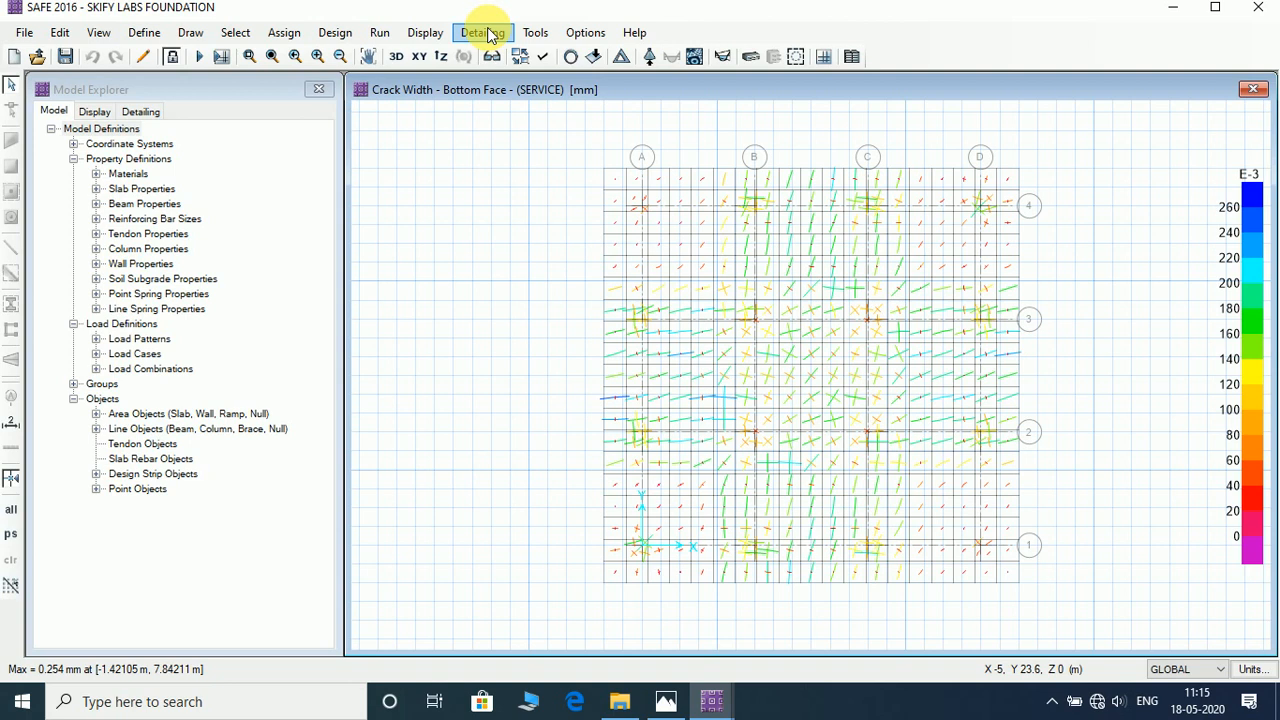
Step: Reopen the flexural and shear design table, check the bottom reinforcement, shear and status columns for further strips, and close it
{"action": "left_click", "coordinate": [425, 33]}
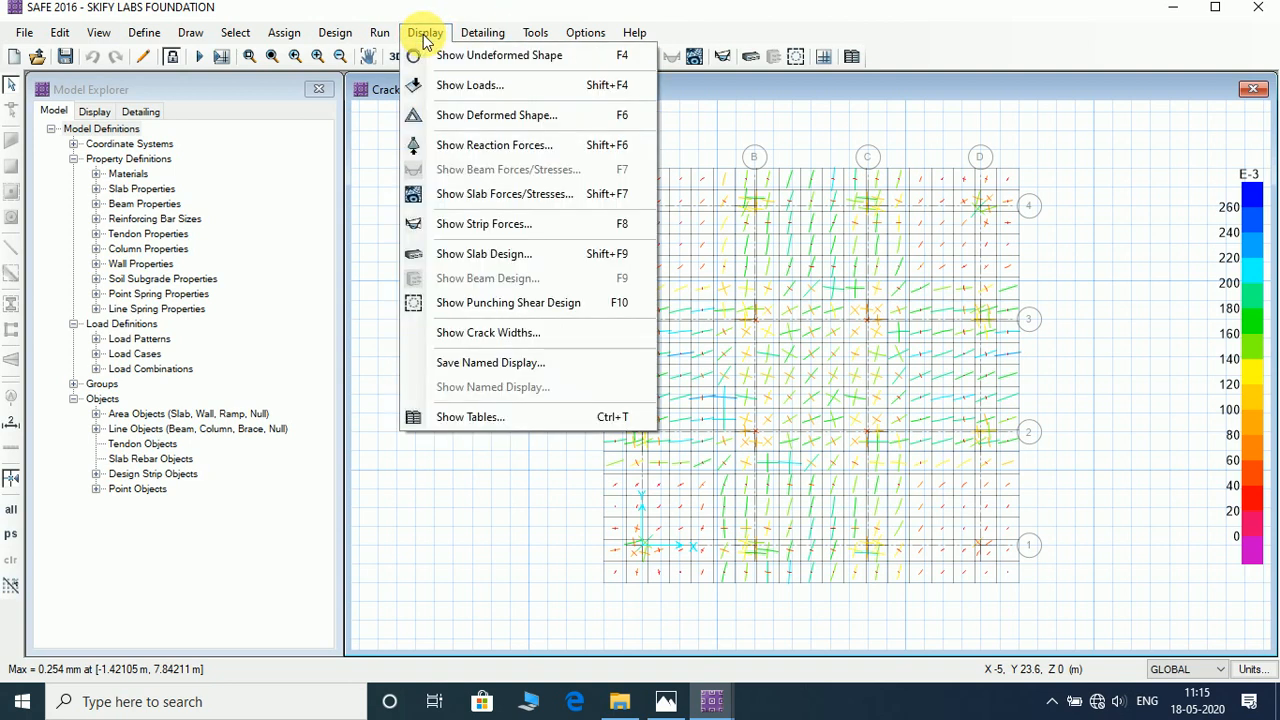
{"action": "left_click", "coordinate": [541, 418]}
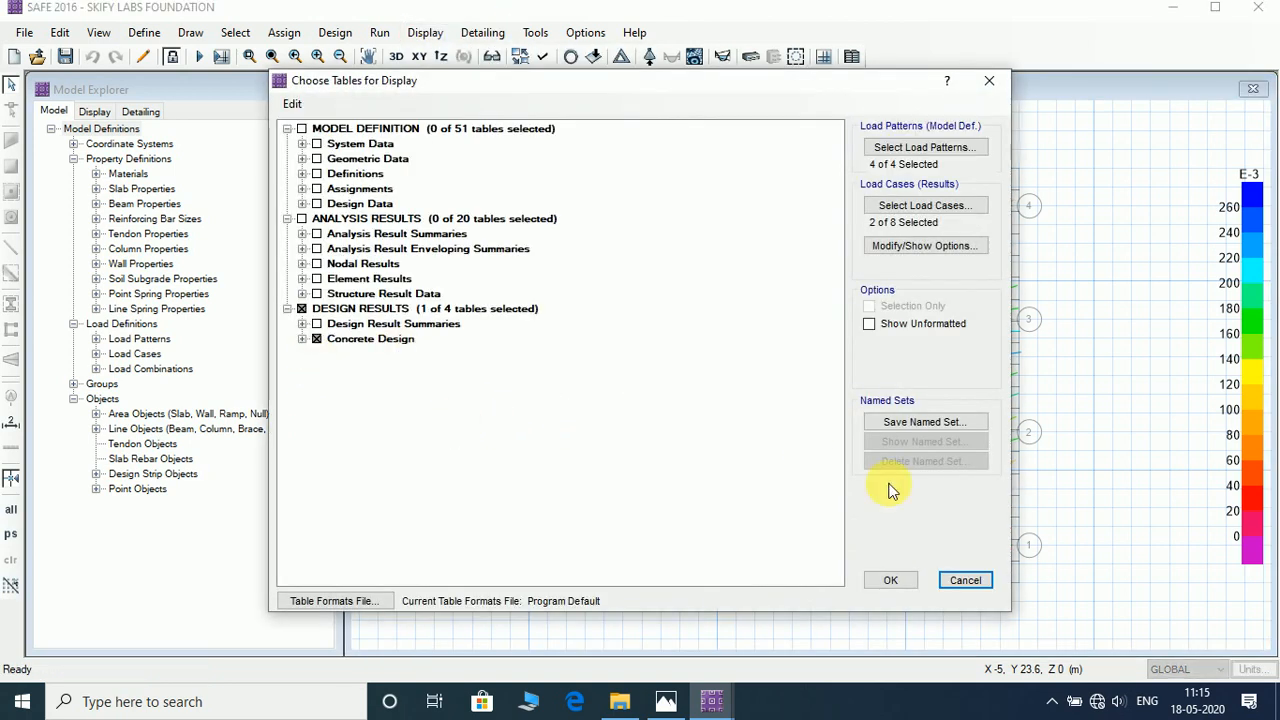
{"action": "left_click", "coordinate": [890, 580]}
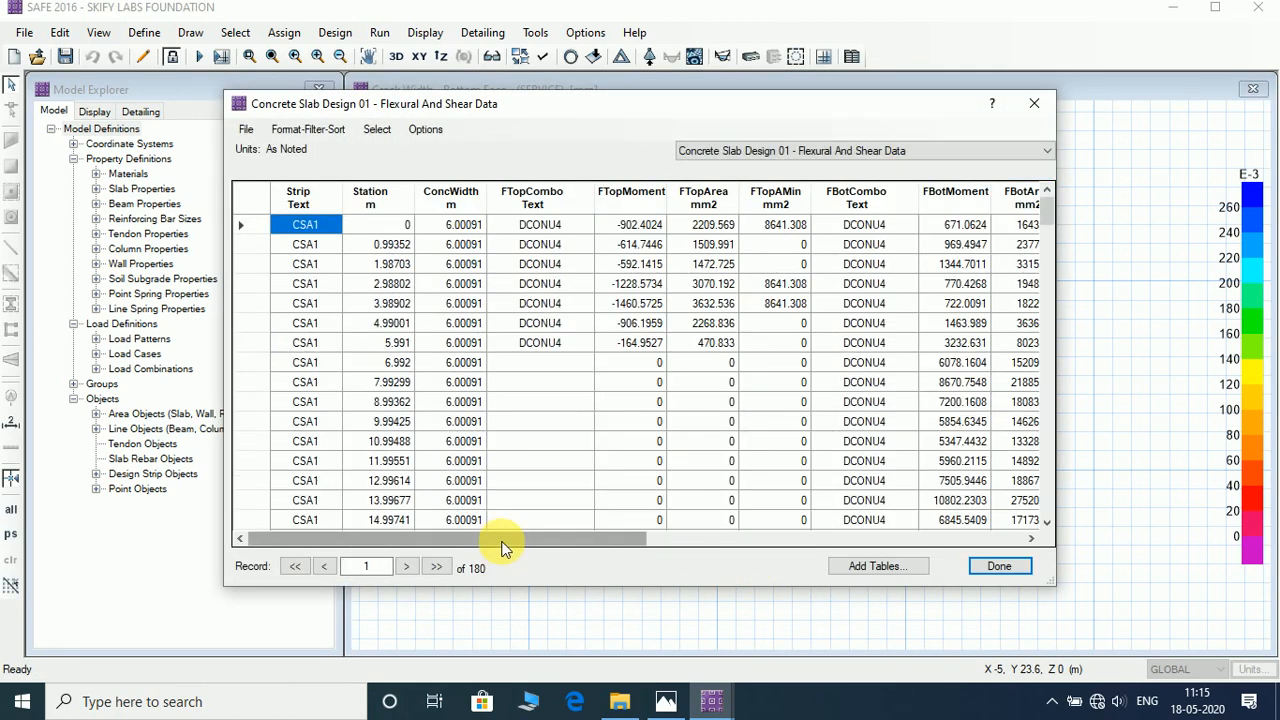
{"action": "left_click_drag", "start_coordinate": [500, 541], "coordinate": [905, 549]}
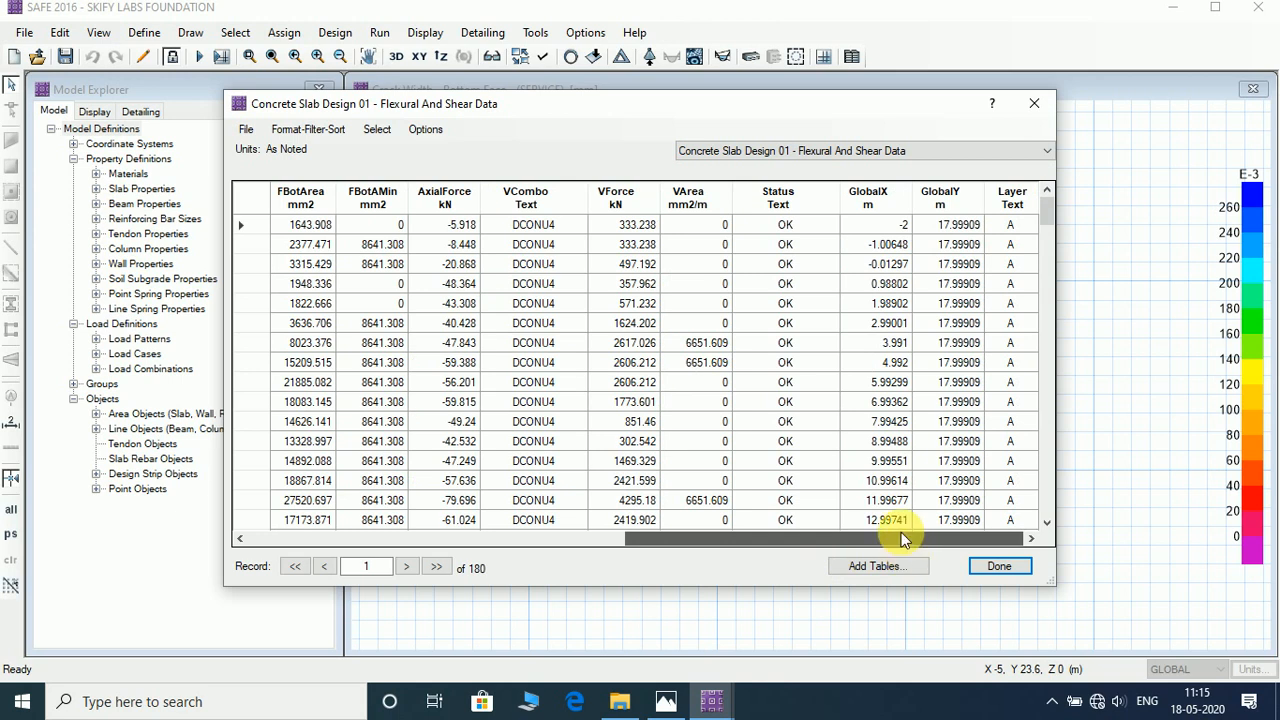
{"action": "scroll", "coordinate": [830, 300], "scroll_direction": "down", "scroll_amount": 5}
{"action": "scroll", "coordinate": [840, 340], "scroll_direction": "down", "scroll_amount": 6}
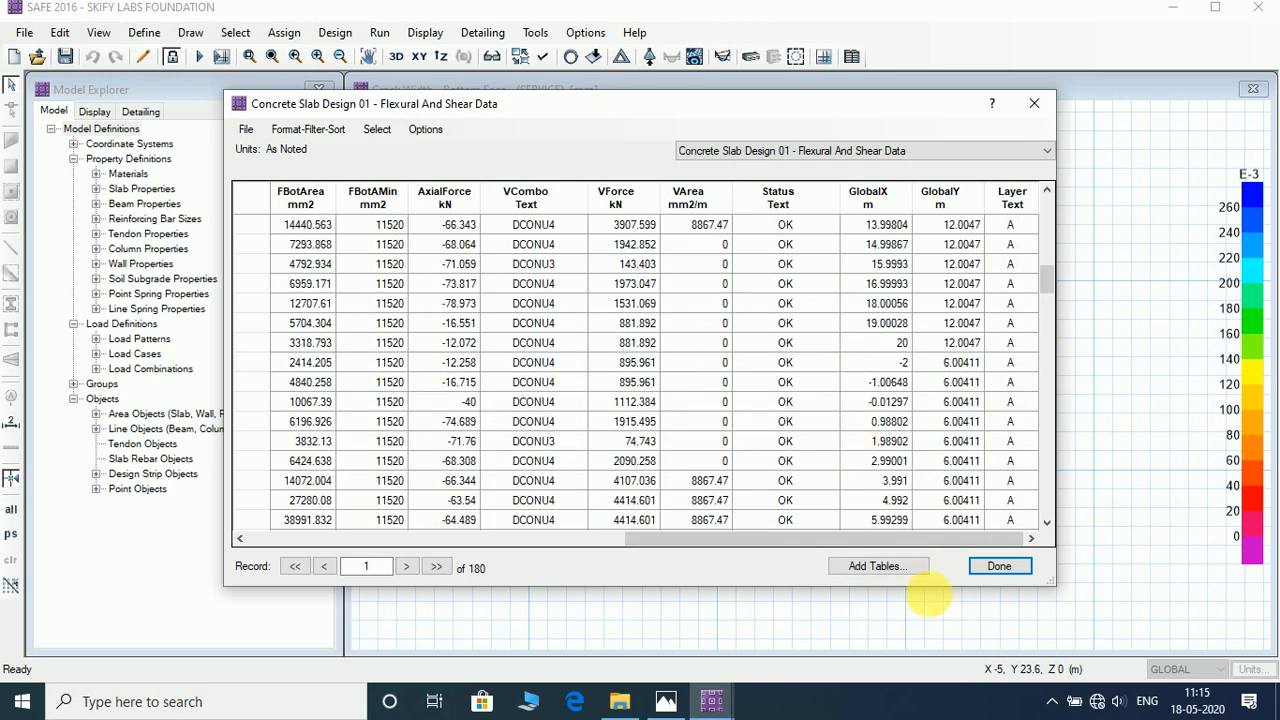
{"action": "left_click", "coordinate": [1000, 568]}
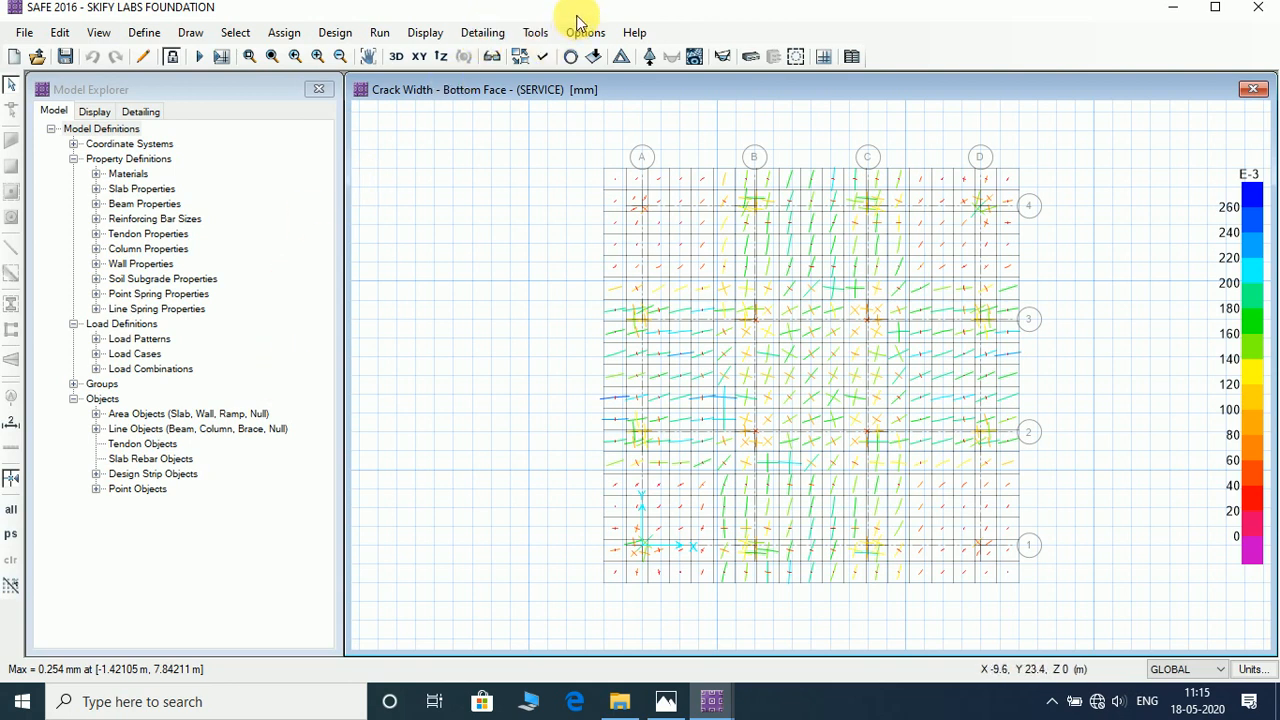
Step: Run new detailing and generate drawings, with individual bars in plan and 3D and areas merged to clean edges and sections
{"action": "left_click", "coordinate": [484, 33]}
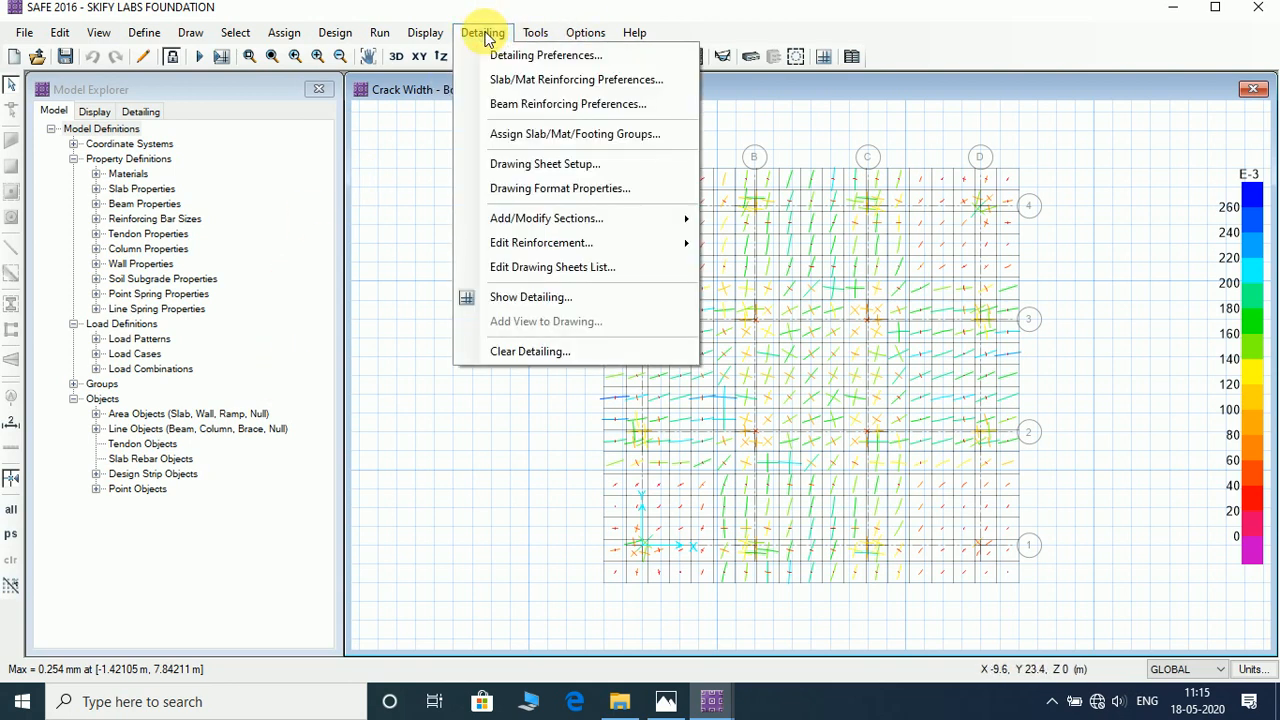
{"action": "left_click", "coordinate": [381, 35]}
{"action": "left_click", "coordinate": [381, 35]}
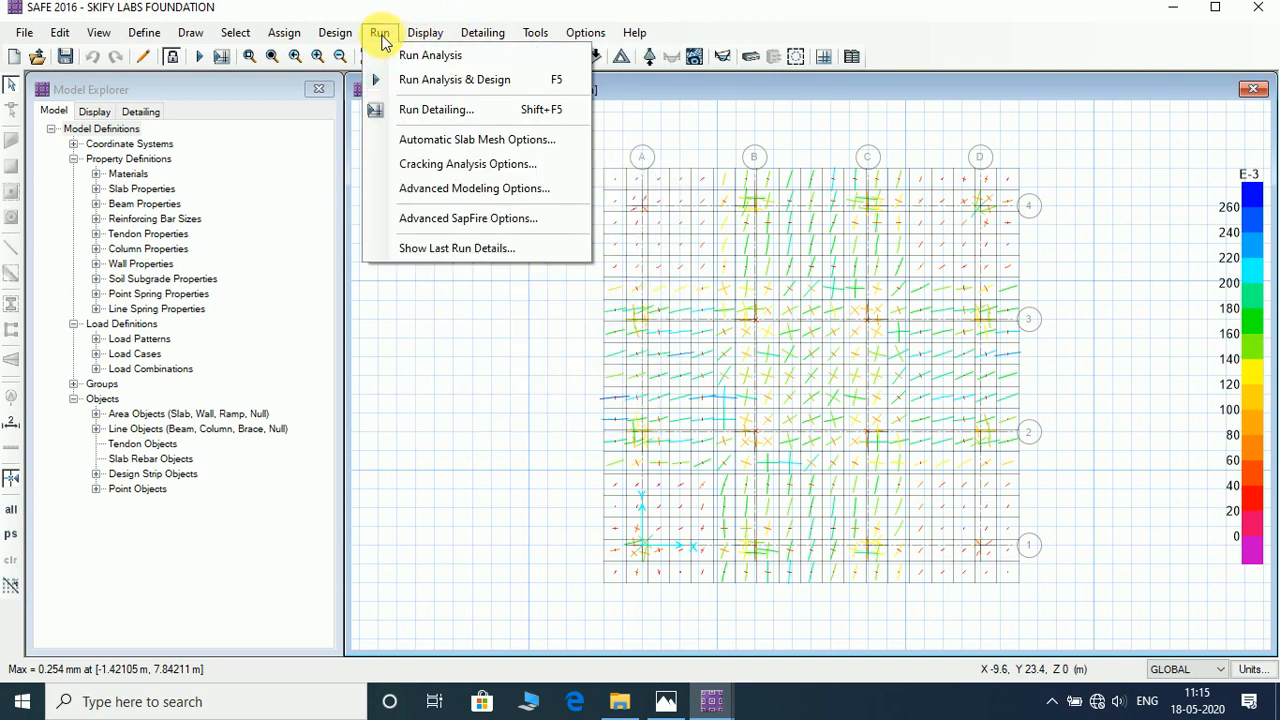
{"action": "left_click", "coordinate": [436, 115]}
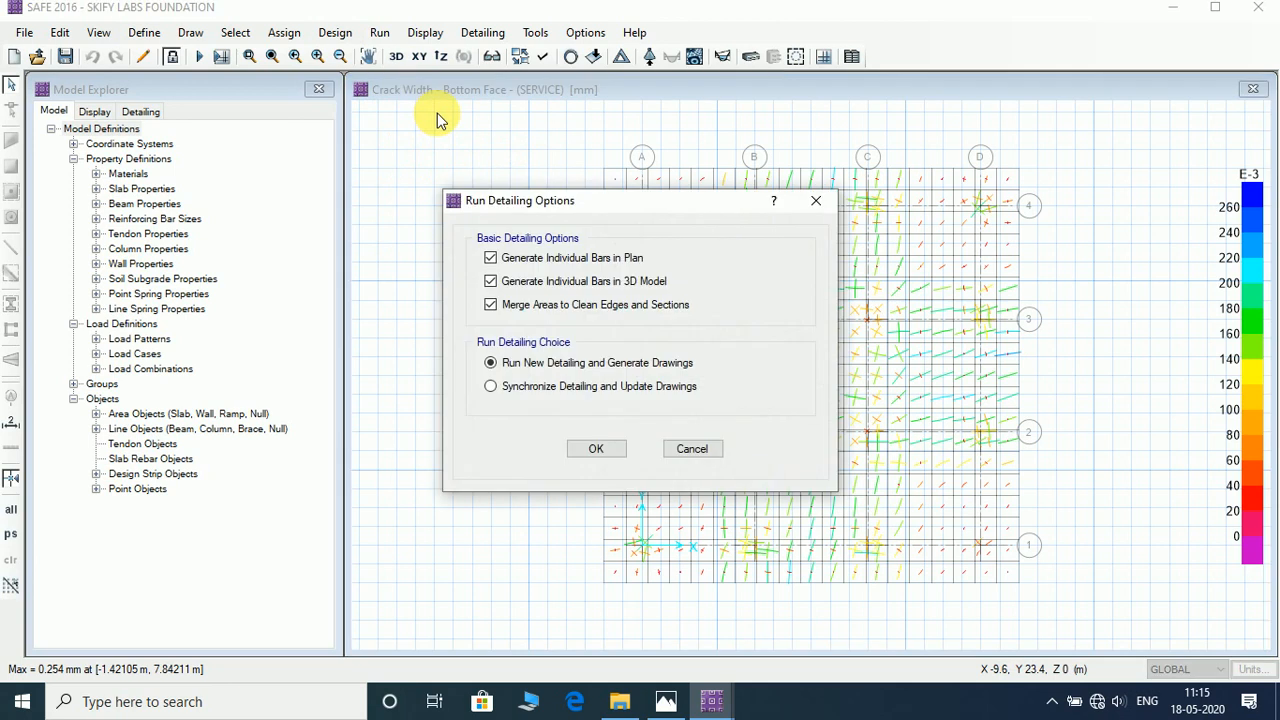
{"action": "left_click", "coordinate": [597, 450]}
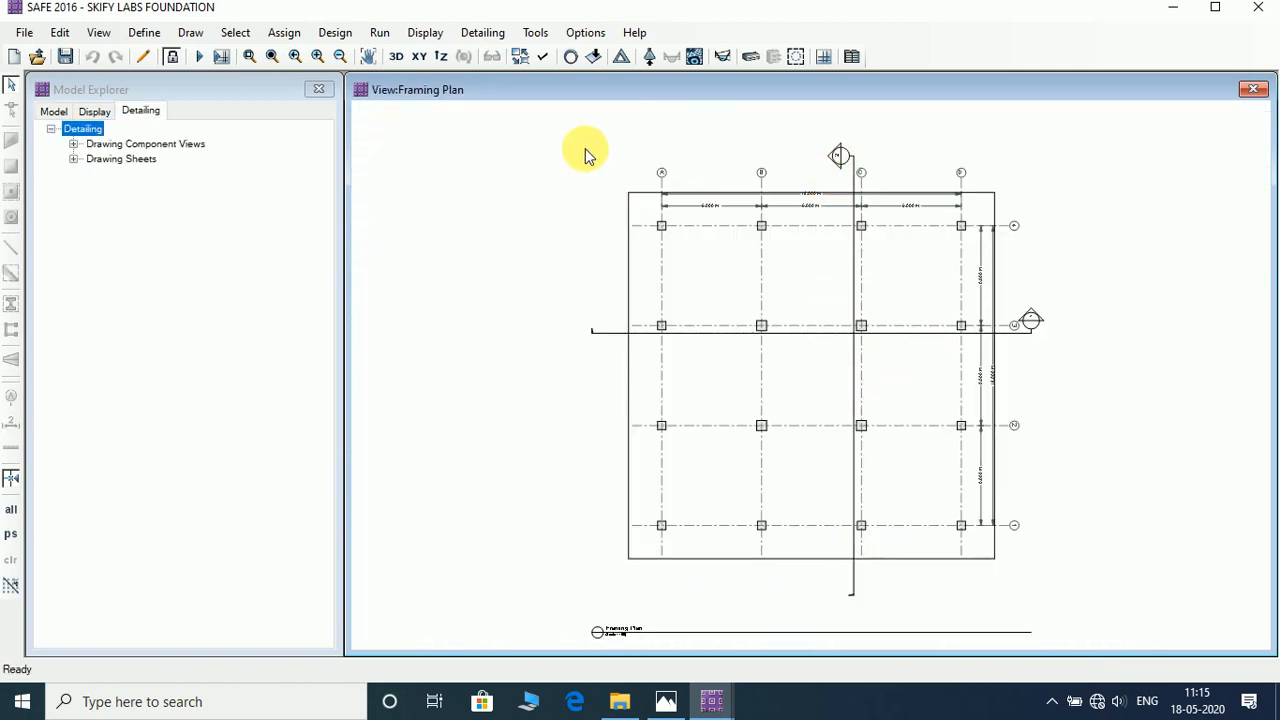
Step: Display the drawing sheet list and the general notes from the detailing's drawing component views
{"action": "left_click", "coordinate": [73, 145]}
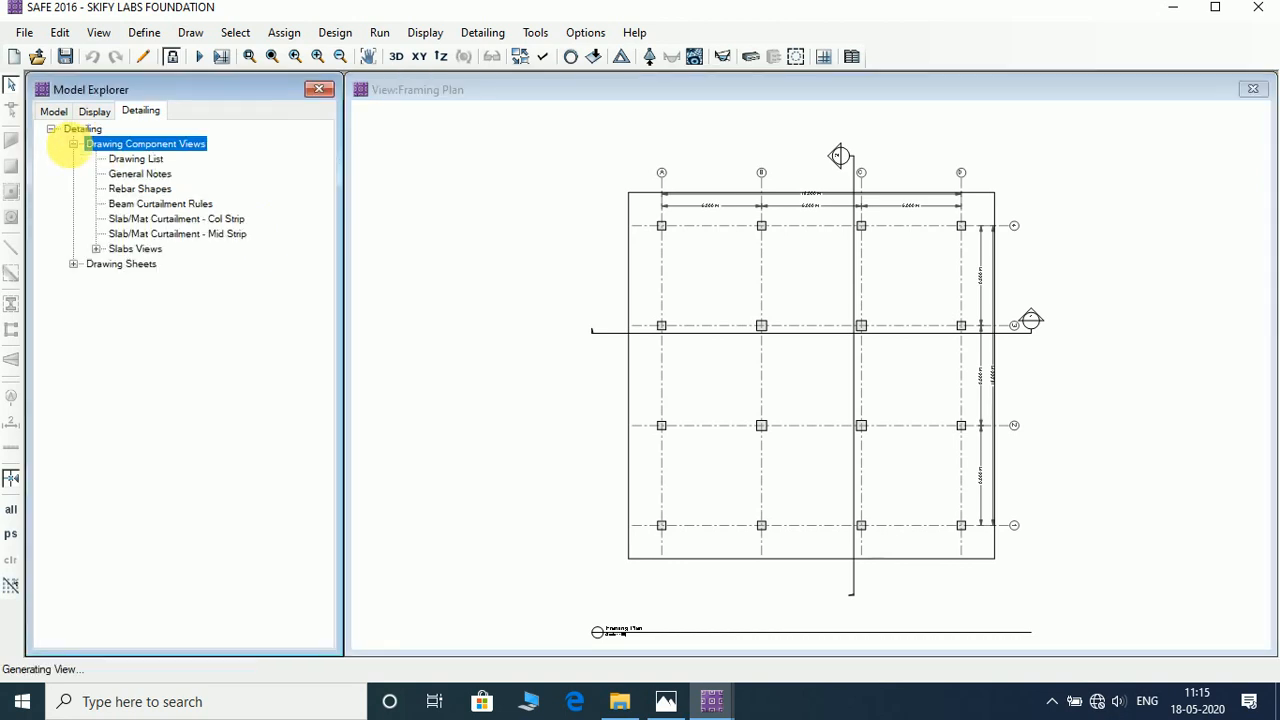
{"action": "left_click", "coordinate": [119, 162]}
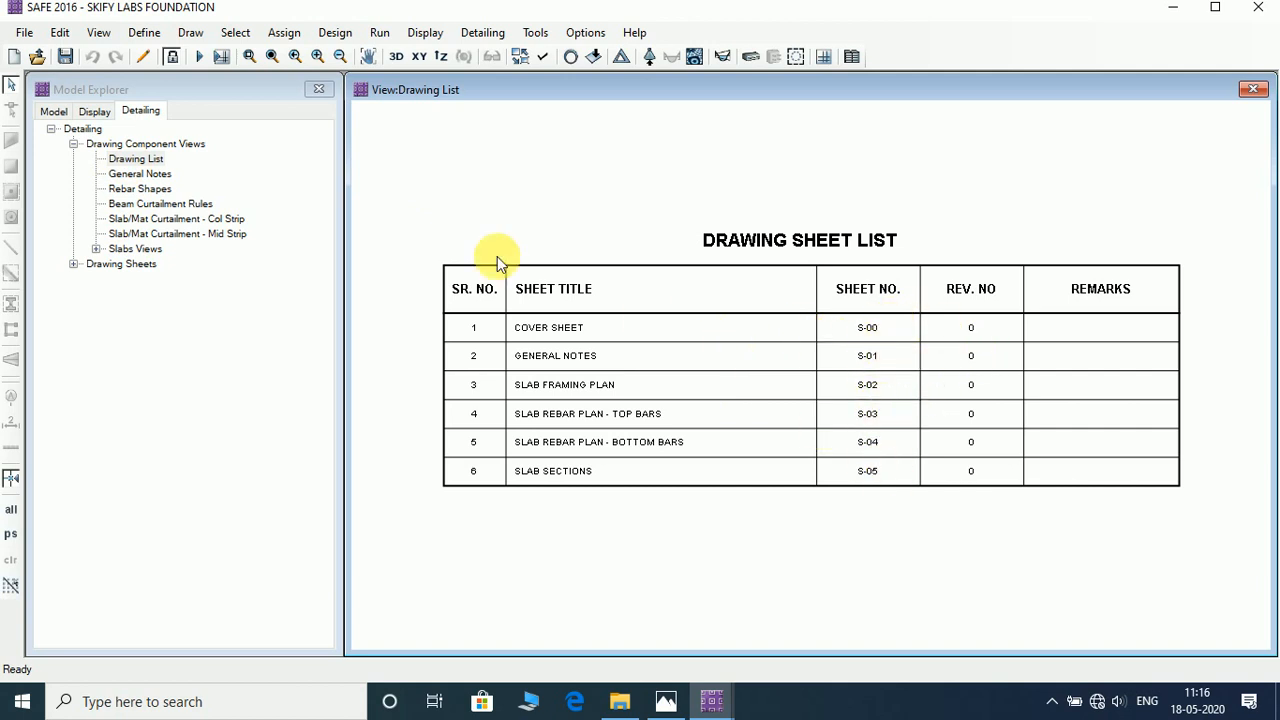
{"action": "left_click", "coordinate": [132, 175]}
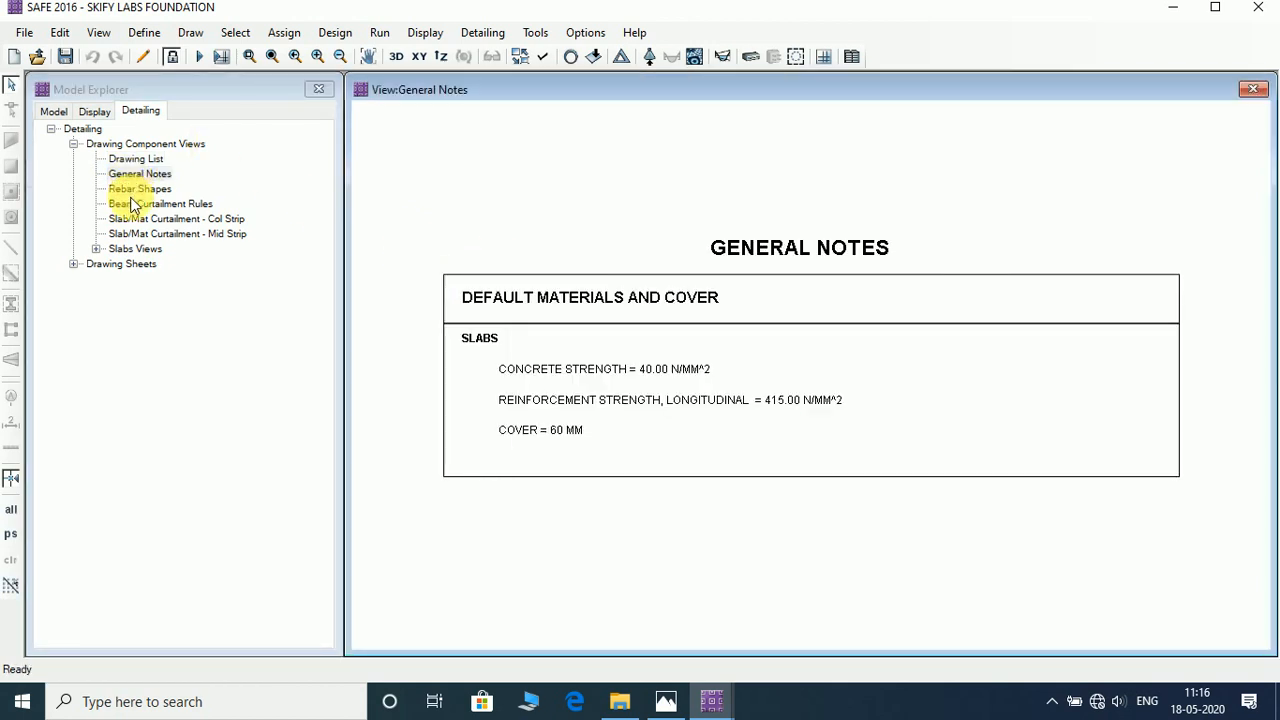
Step: Display the rebar shape codes and examine the bar shapes down to the last code
{"action": "left_click", "coordinate": [124, 190]}
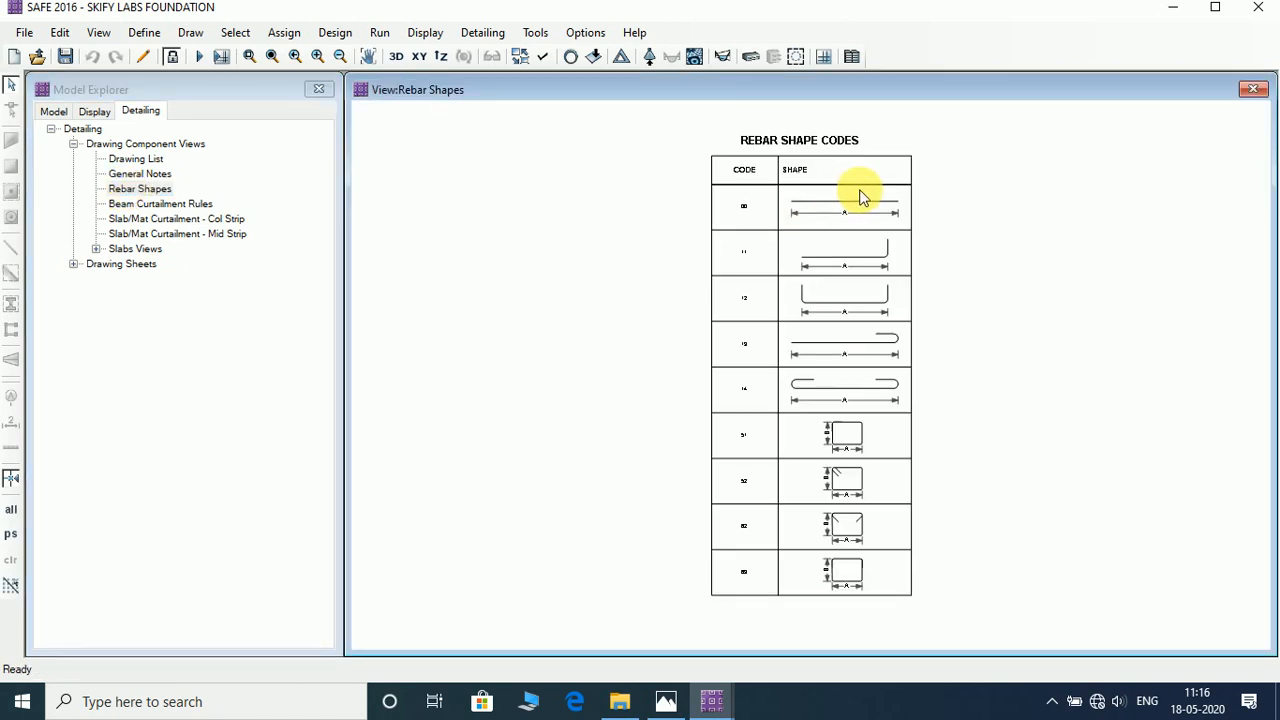
{"action": "scroll", "coordinate": [779, 197], "scroll_direction": "up", "scroll_amount": 1}
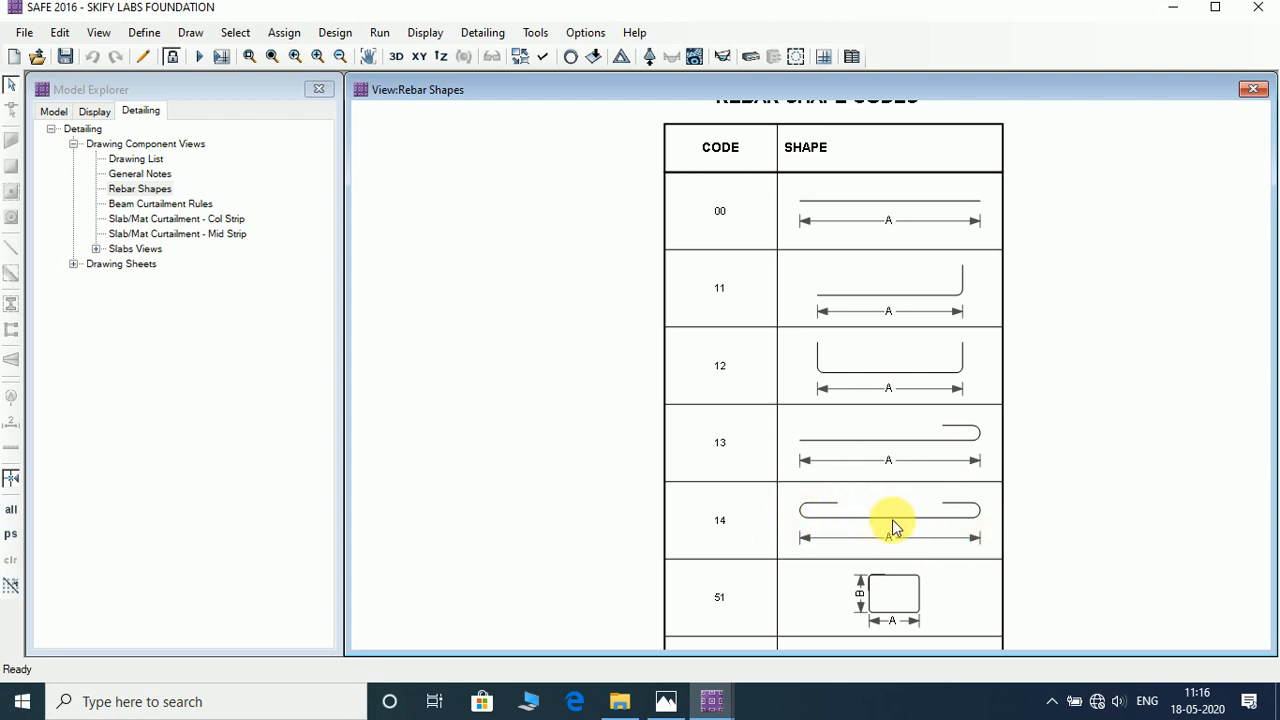
{"action": "scroll", "coordinate": [892, 519], "scroll_direction": "down", "scroll_amount": 1}
{"action": "middle_click_drag", "start_coordinate": [891, 526], "coordinate": [842, 380]}
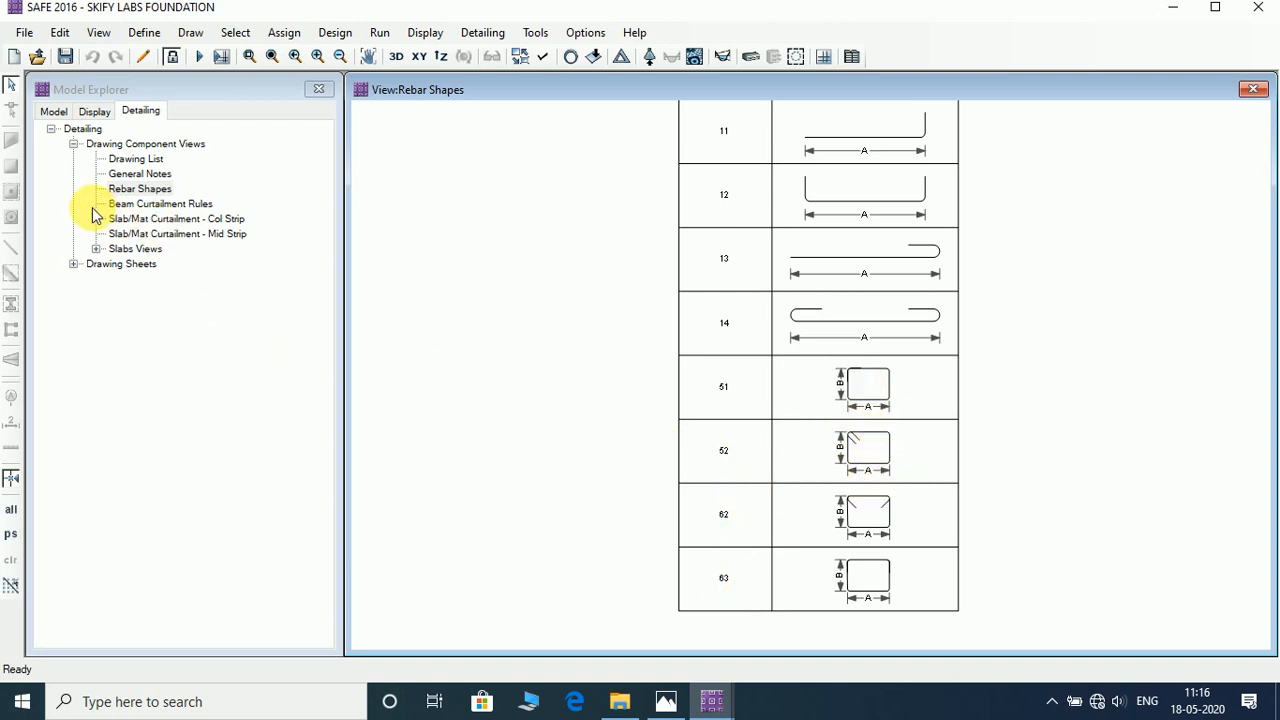
Step: Review the beam curtailment rules and the slab/mat curtailment rules for the column and middle strips
{"action": "left_click", "coordinate": [182, 204]}
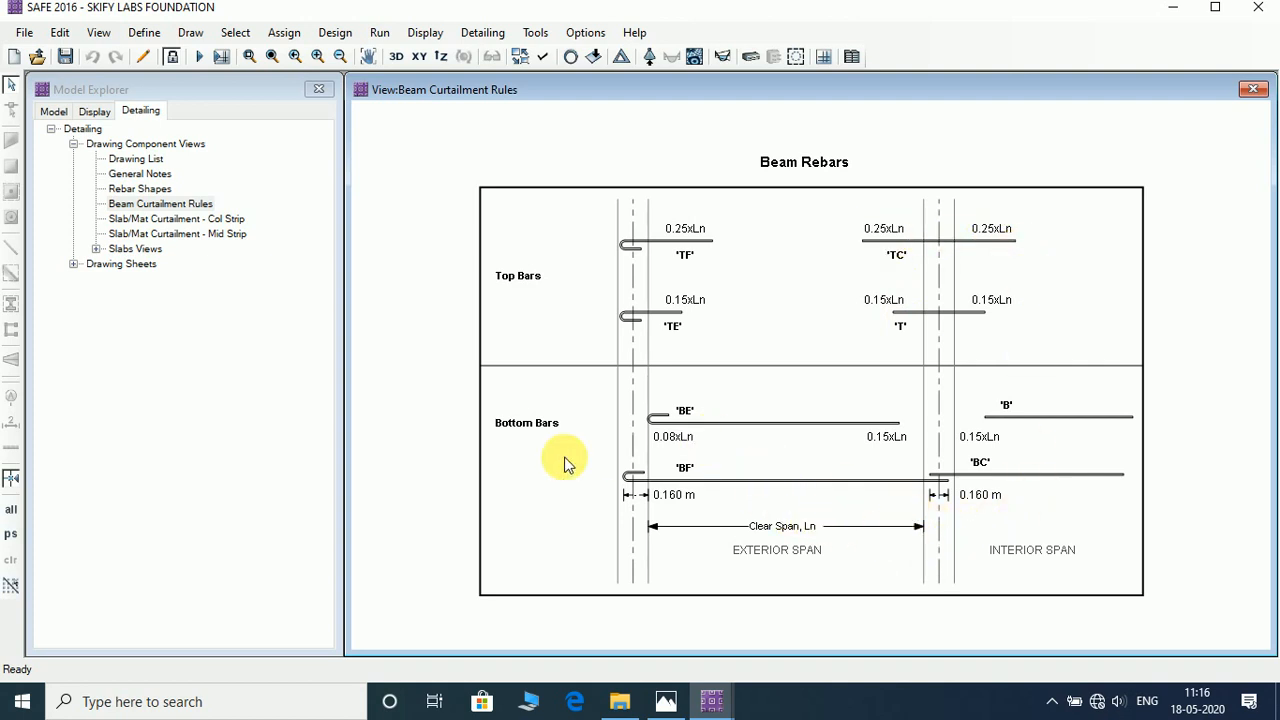
{"action": "double_click", "coordinate": [162, 219]}
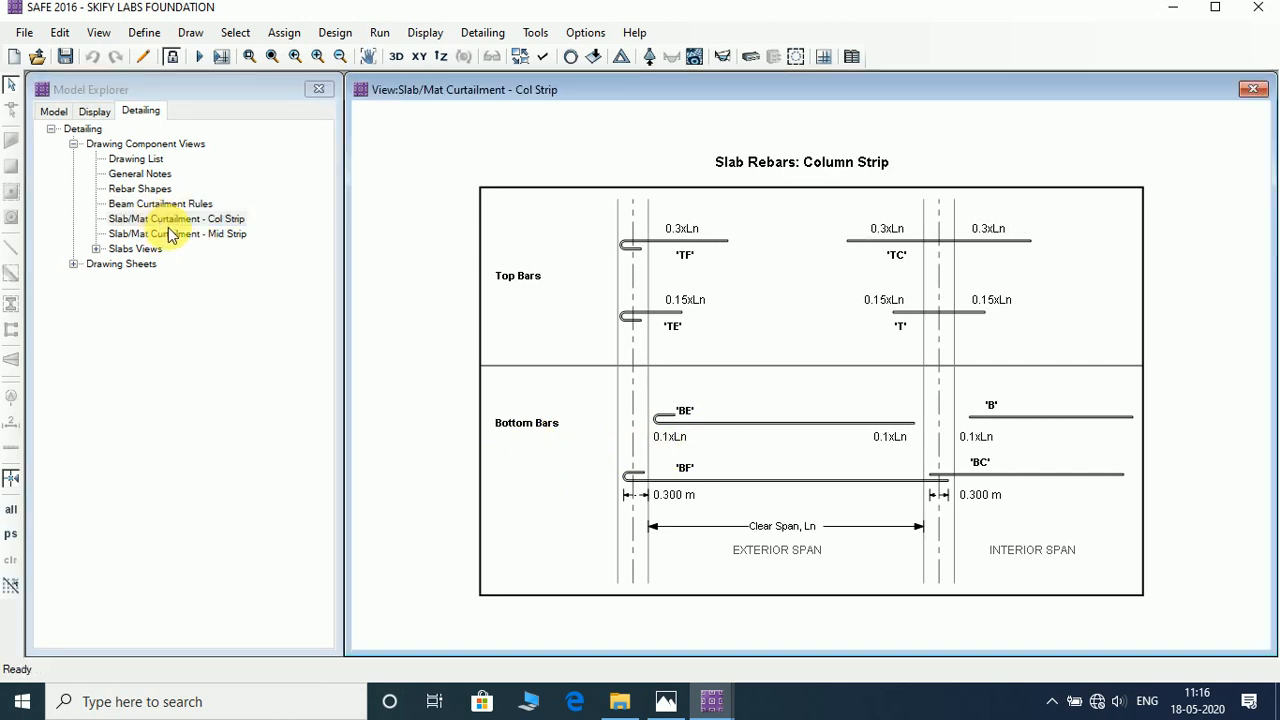
{"action": "left_click", "coordinate": [181, 222]}
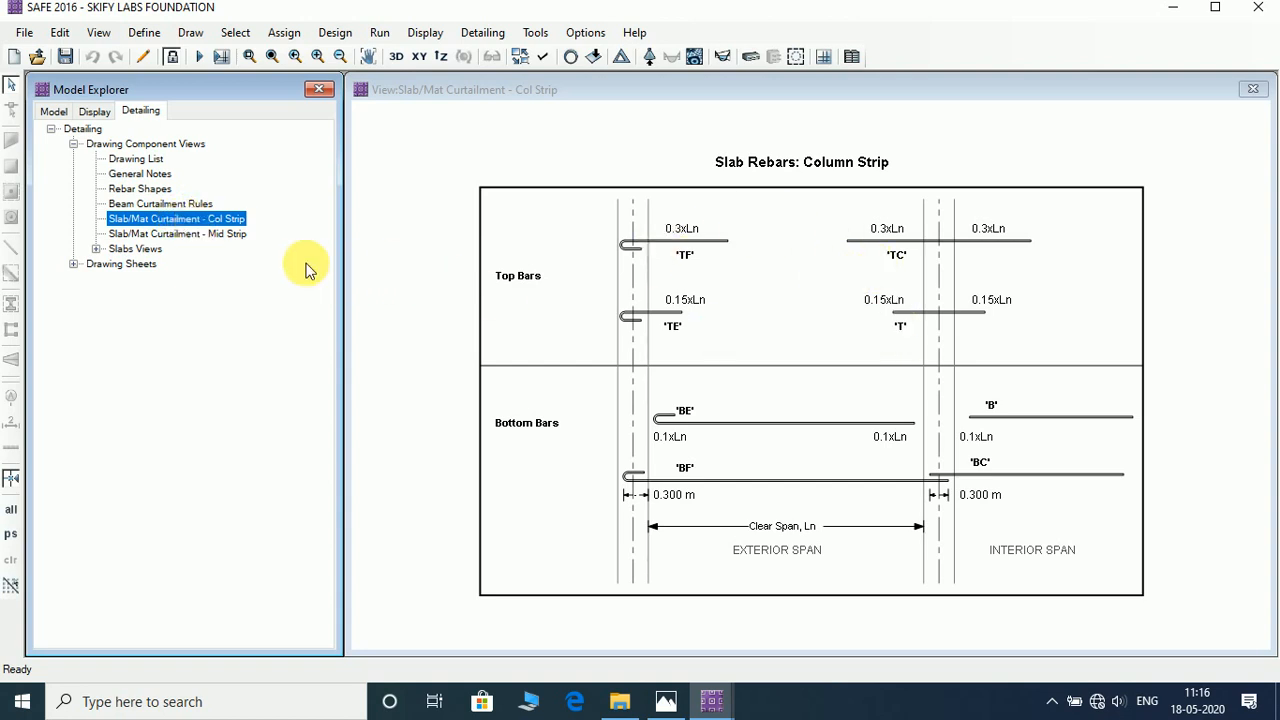
{"action": "double_click", "coordinate": [188, 236]}
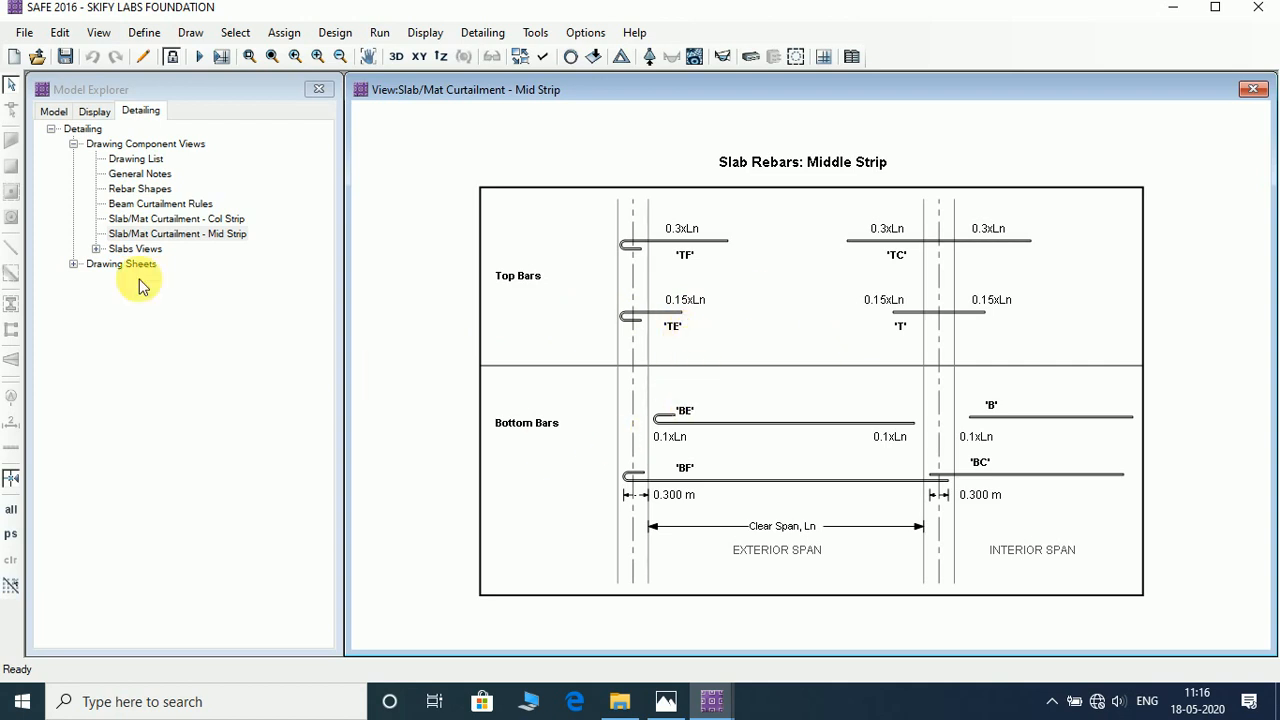
Step: Display the slab framing plan, rebar schedule and bill of quantities, and expand the individual slab views
{"action": "left_click", "coordinate": [97, 250]}
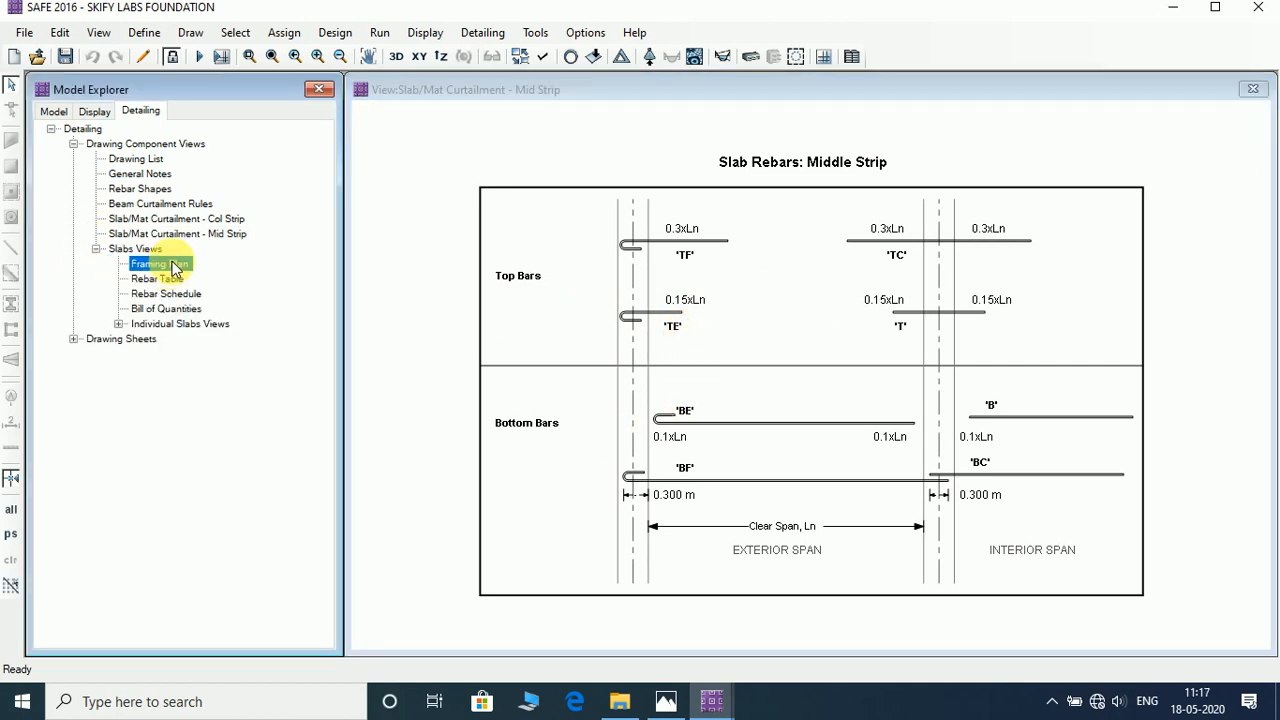
{"action": "double_click", "coordinate": [160, 264]}
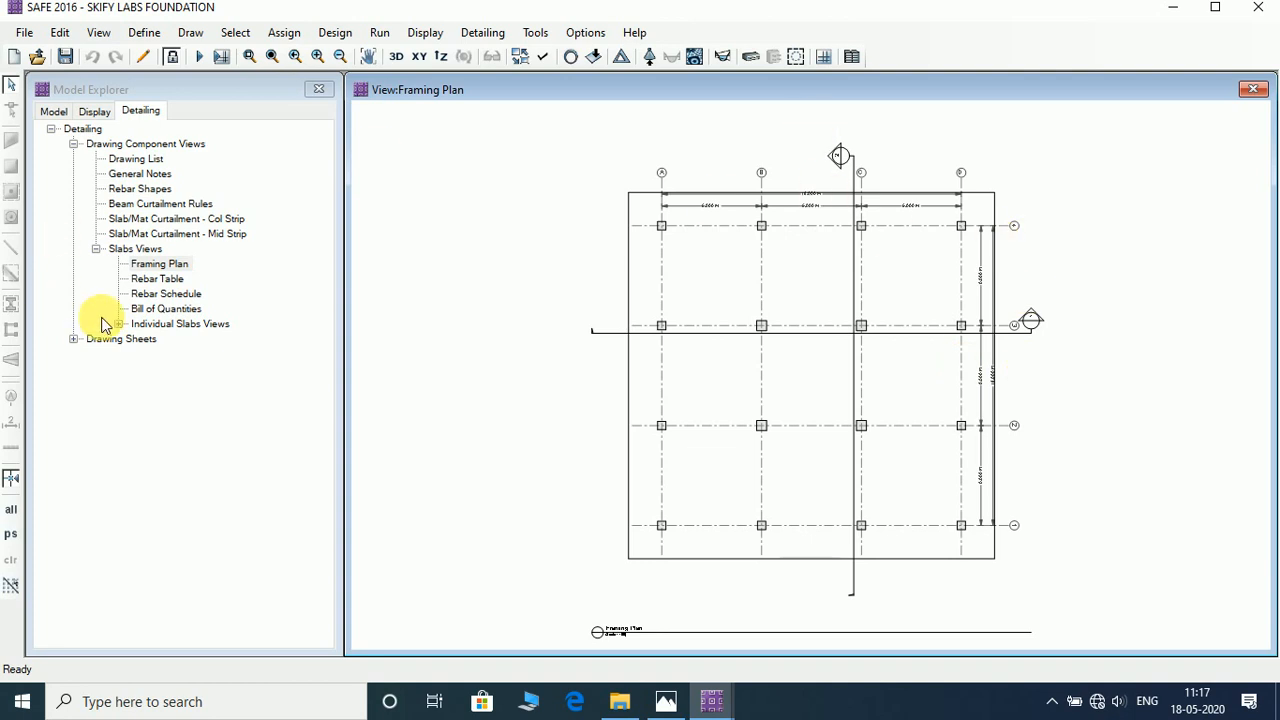
{"action": "double_click", "coordinate": [168, 295]}
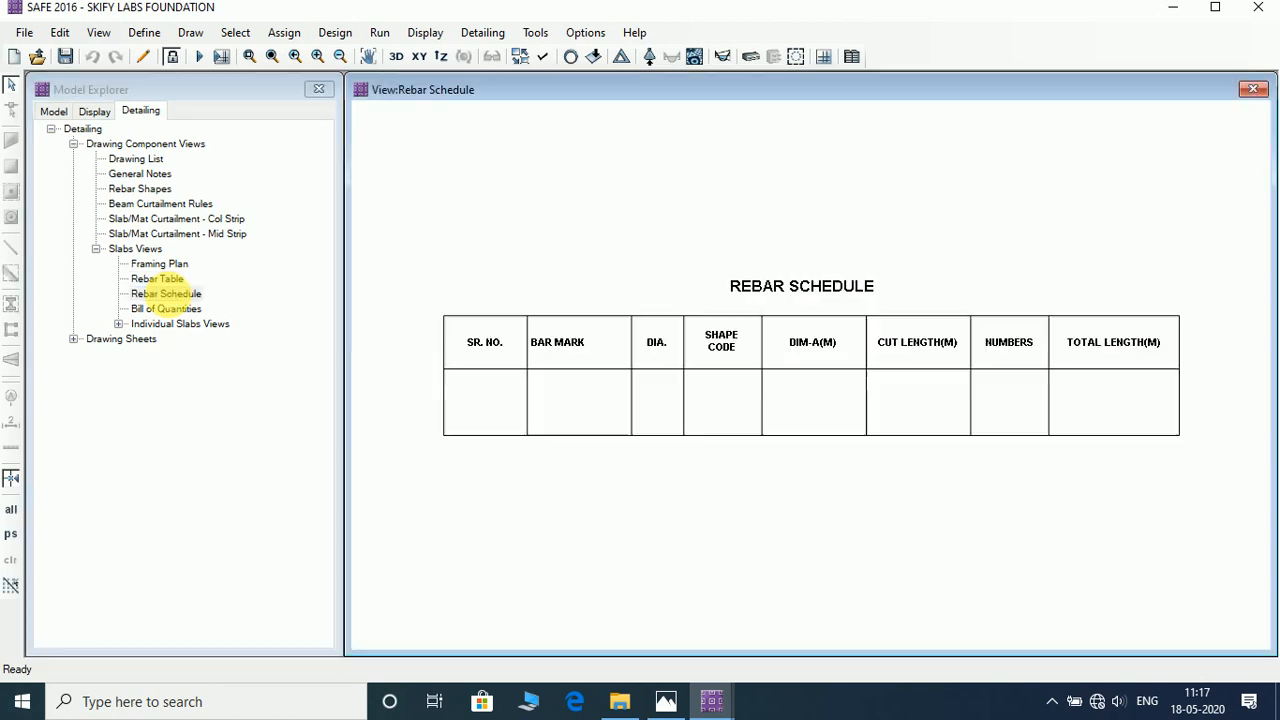
{"action": "double_click", "coordinate": [170, 309]}
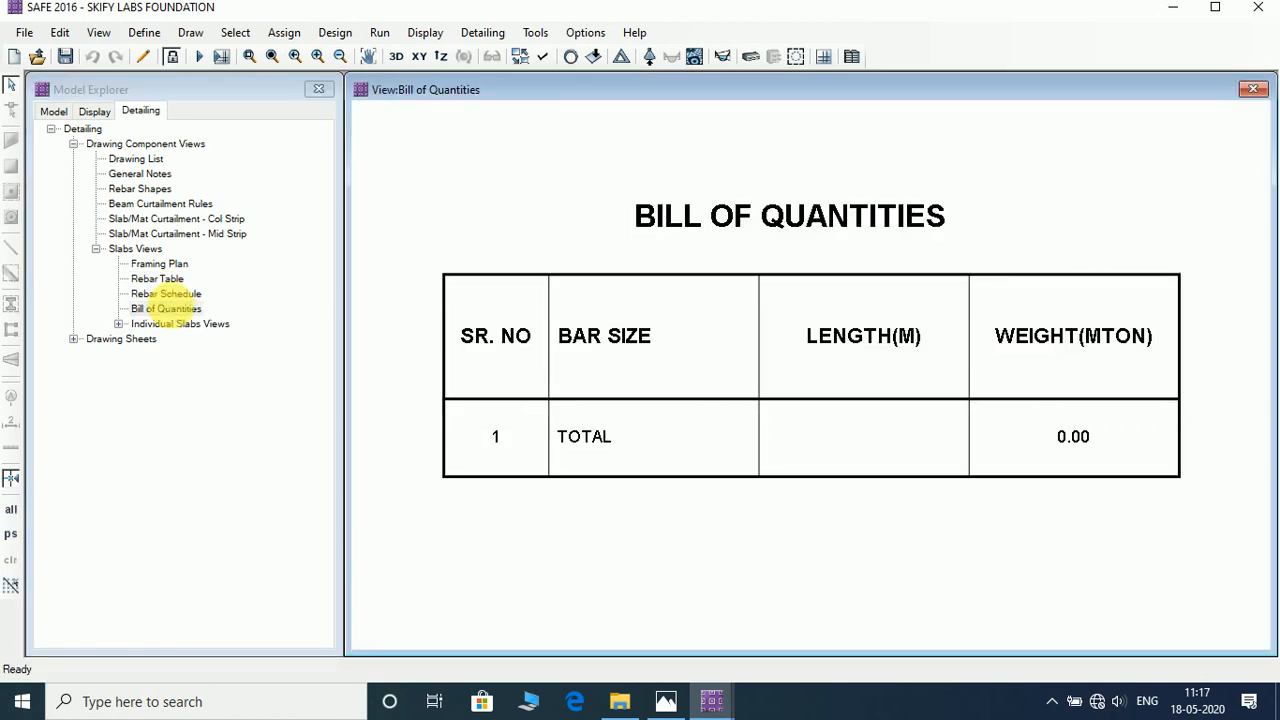
{"action": "double_click", "coordinate": [163, 324]}
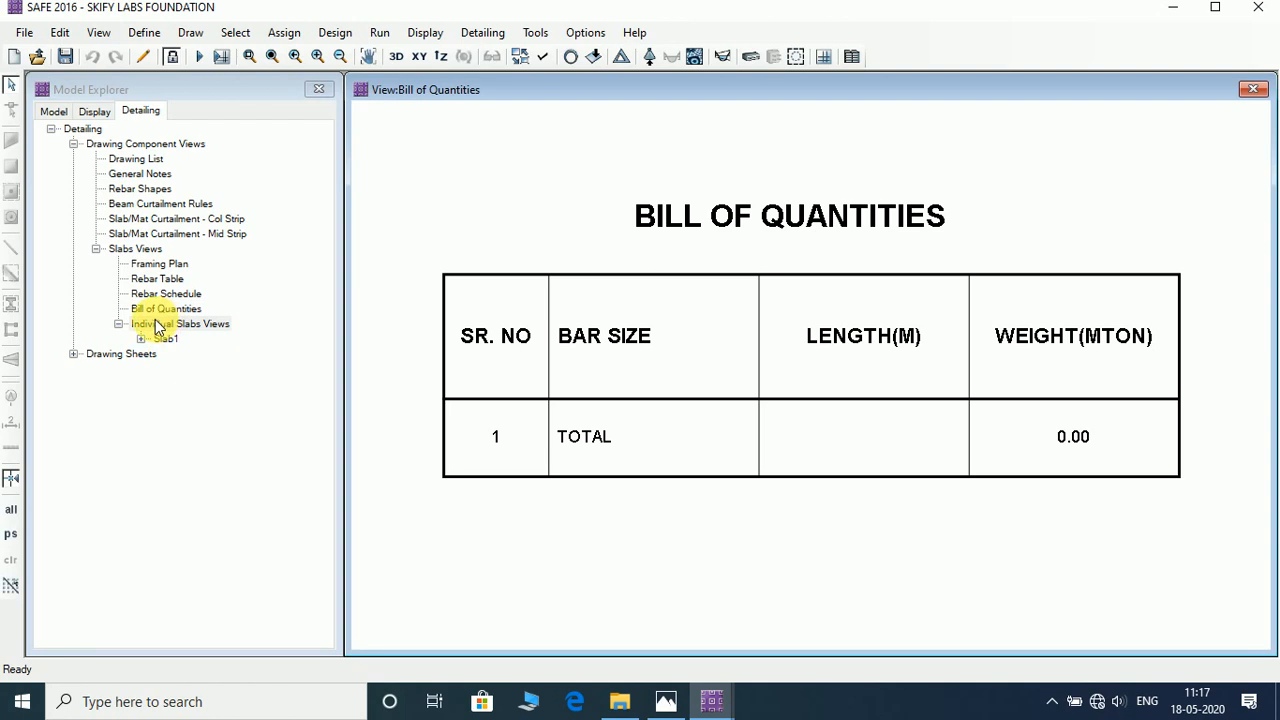
Step: Display the slab rebar table and read the bar marks, diameters, cut lengths and numbers through the last row
{"action": "double_click", "coordinate": [162, 279]}
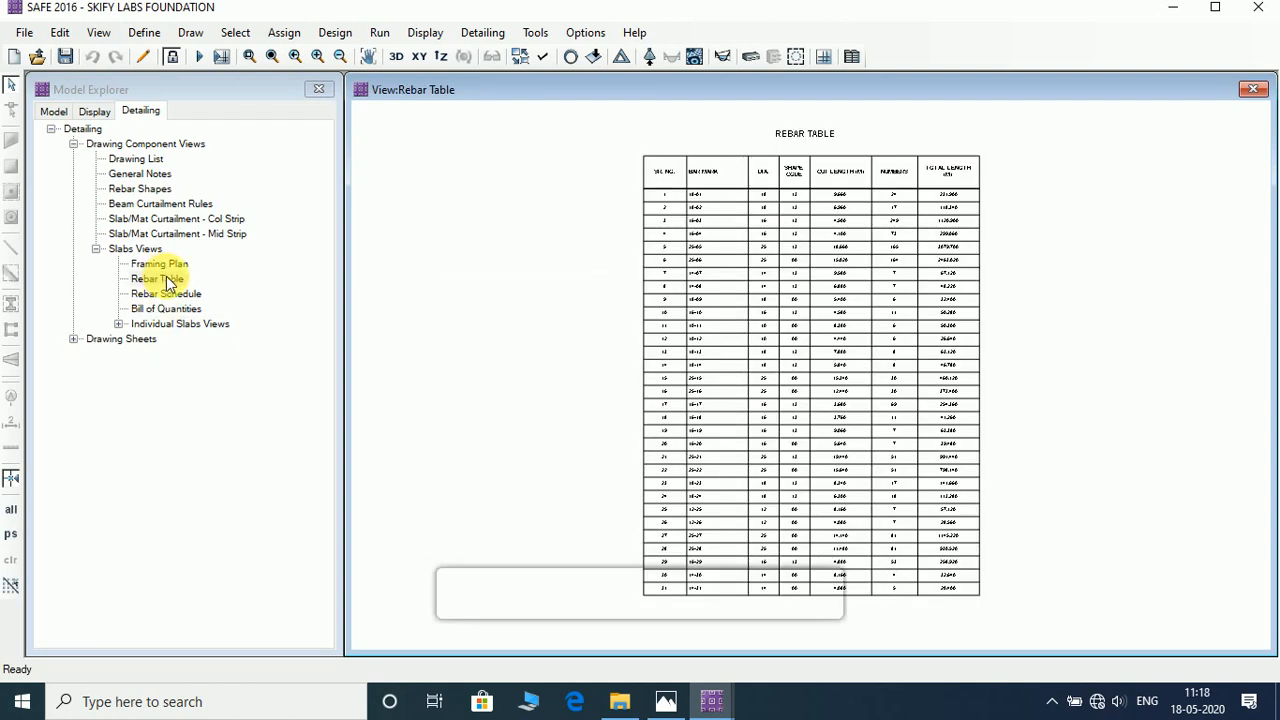
{"action": "scroll", "coordinate": [783, 234], "scroll_direction": "up", "scroll_amount": 1}
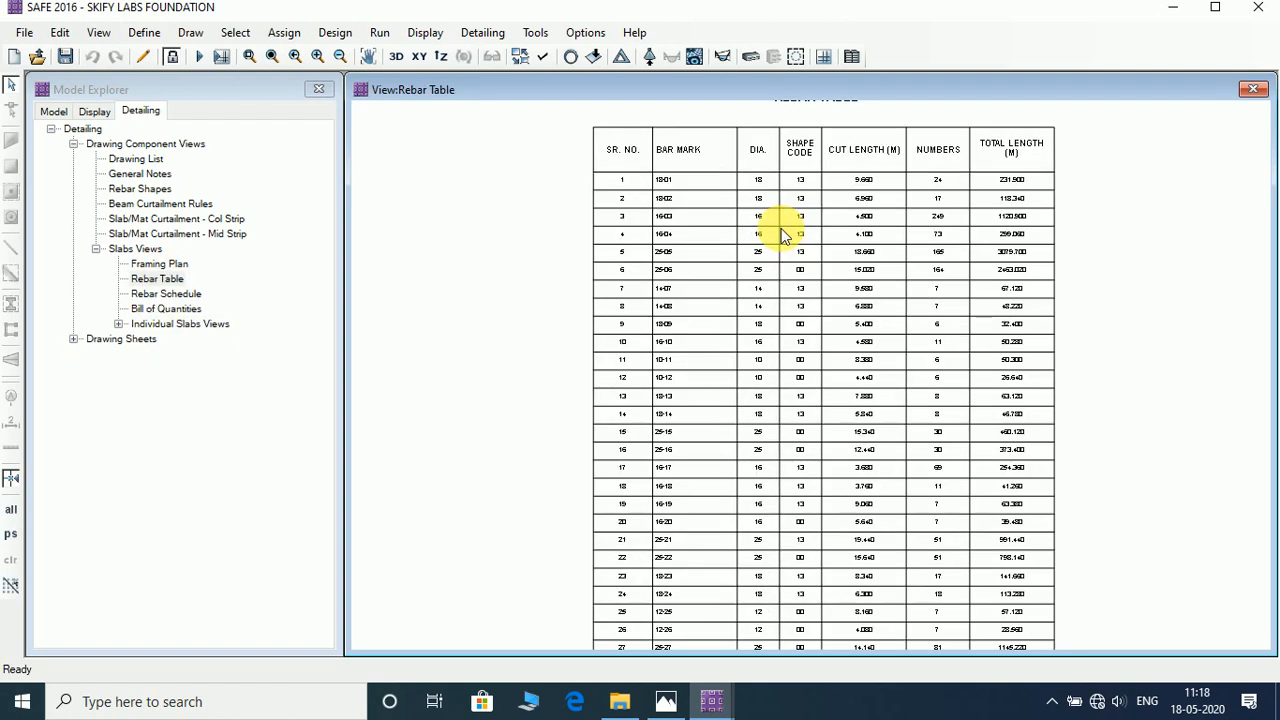
{"action": "scroll", "coordinate": [783, 234], "scroll_direction": "up", "scroll_amount": 1}
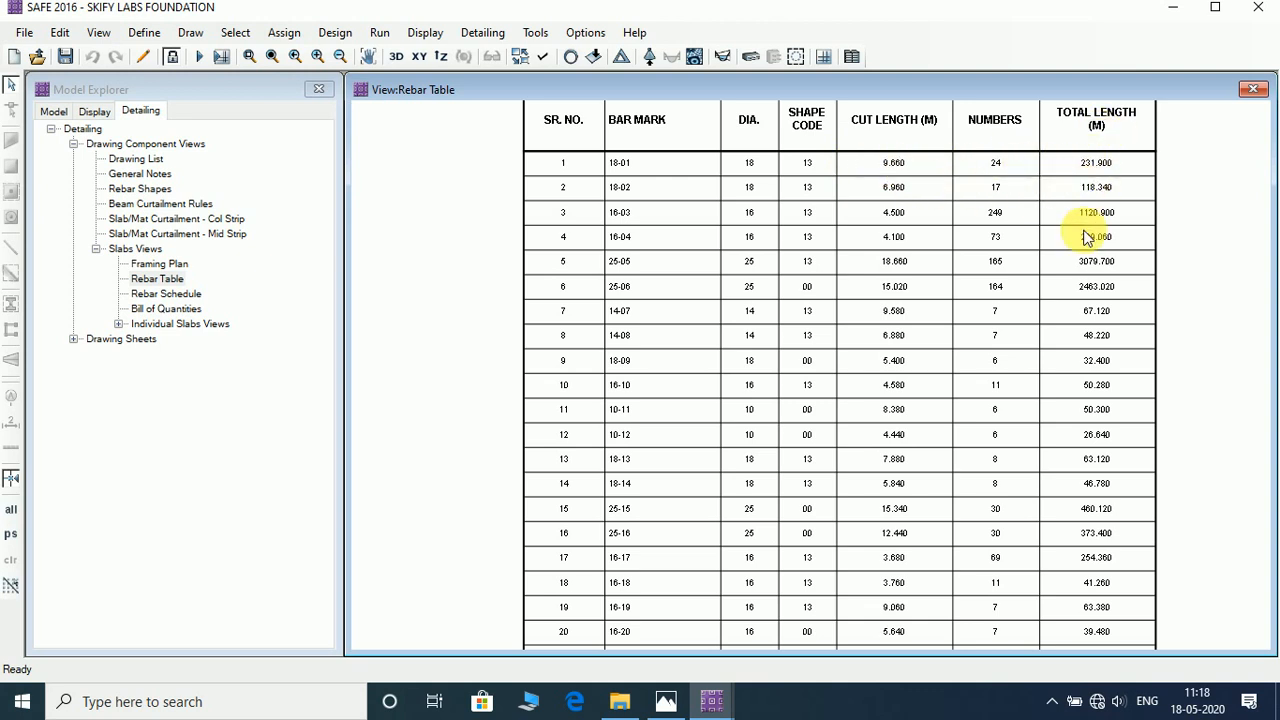
{"action": "scroll", "coordinate": [884, 233], "scroll_direction": "down", "scroll_amount": 5}
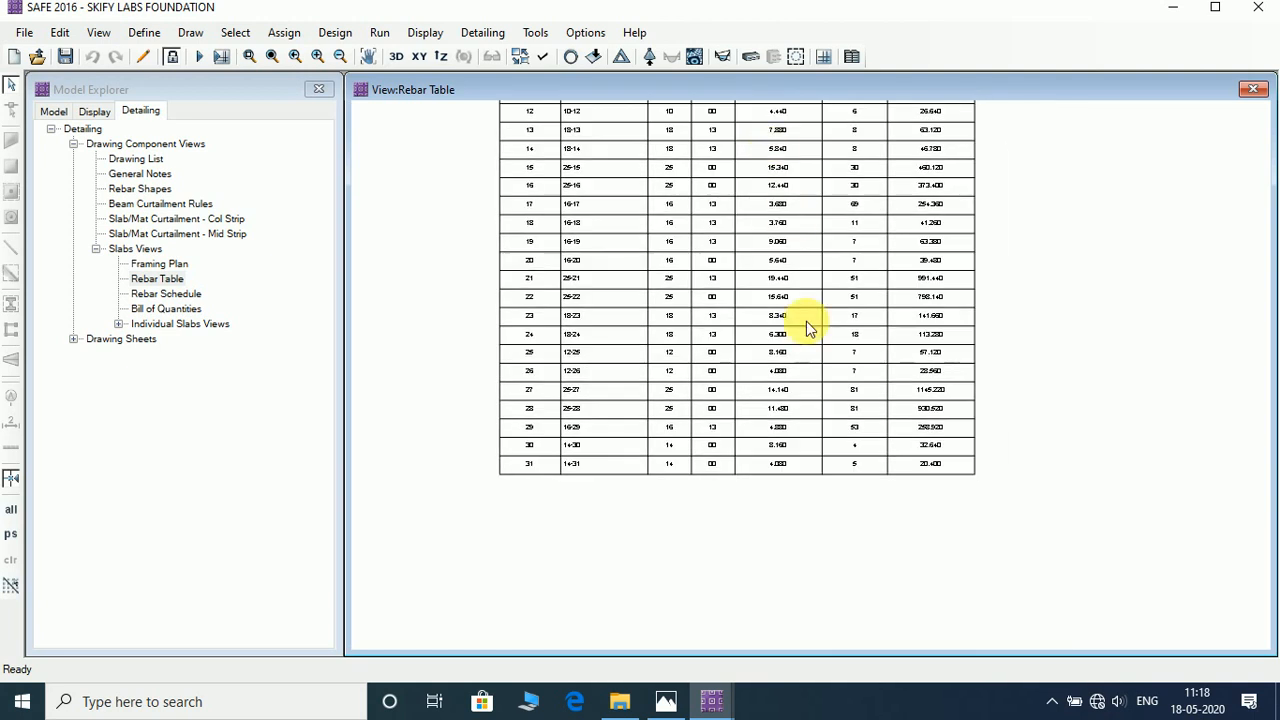
{"action": "scroll", "coordinate": [893, 484], "scroll_direction": "up", "scroll_amount": 2}
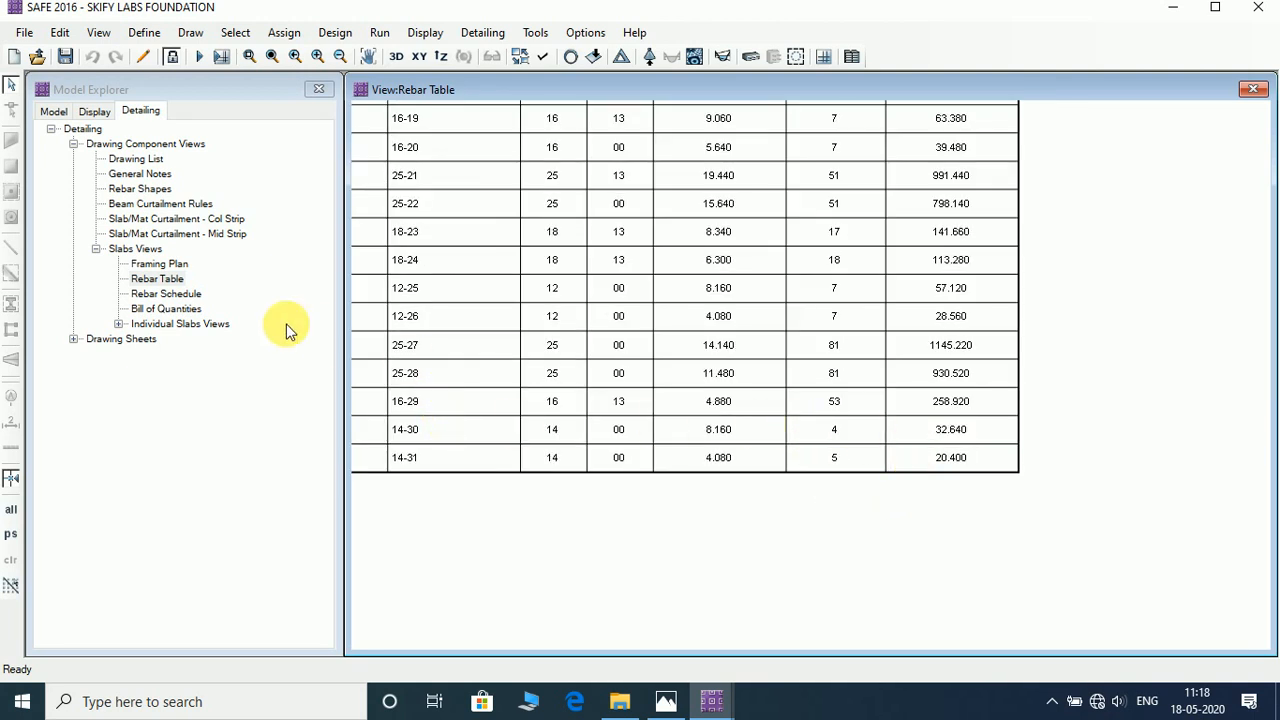
Step: Reopen the slab rebar schedule, examine its bar dimensions and lengths to the last row, and display the bill of quantities
{"action": "left_click", "coordinate": [166, 294]}
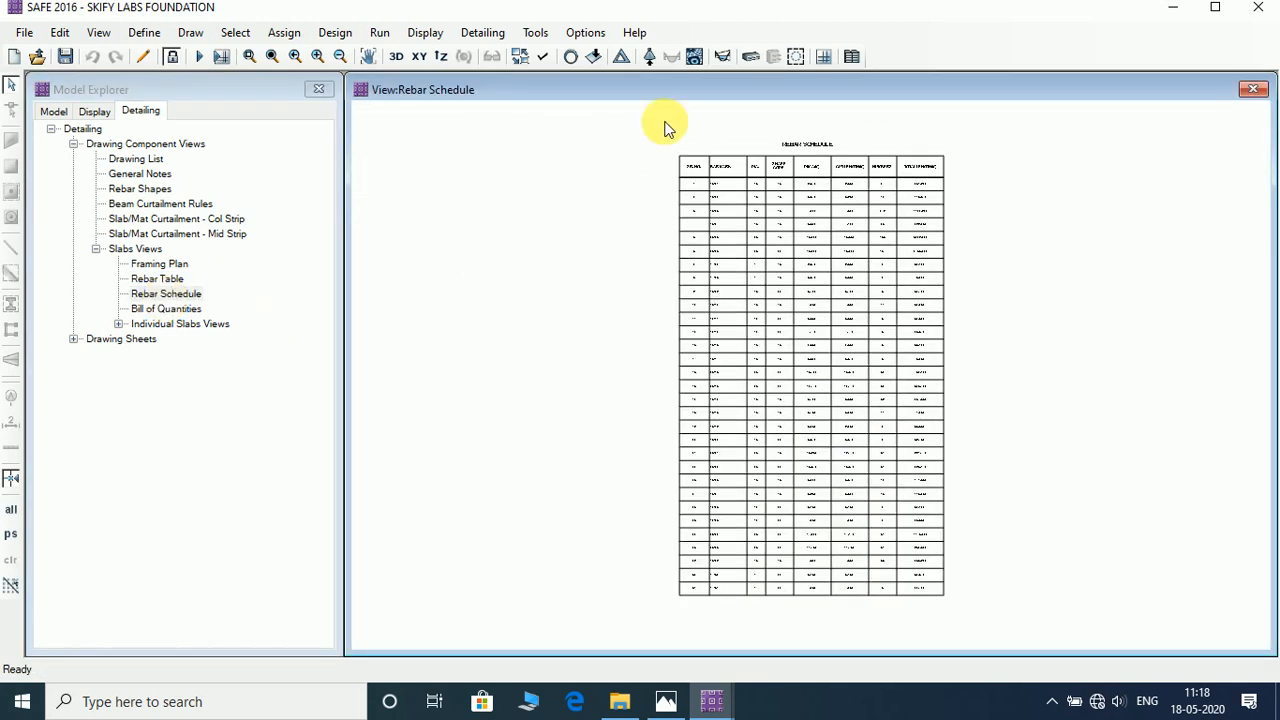
{"action": "scroll", "coordinate": [714, 171], "scroll_direction": "up", "scroll_amount": 2}
{"action": "scroll", "coordinate": [715, 196], "scroll_direction": "up", "scroll_amount": 4}
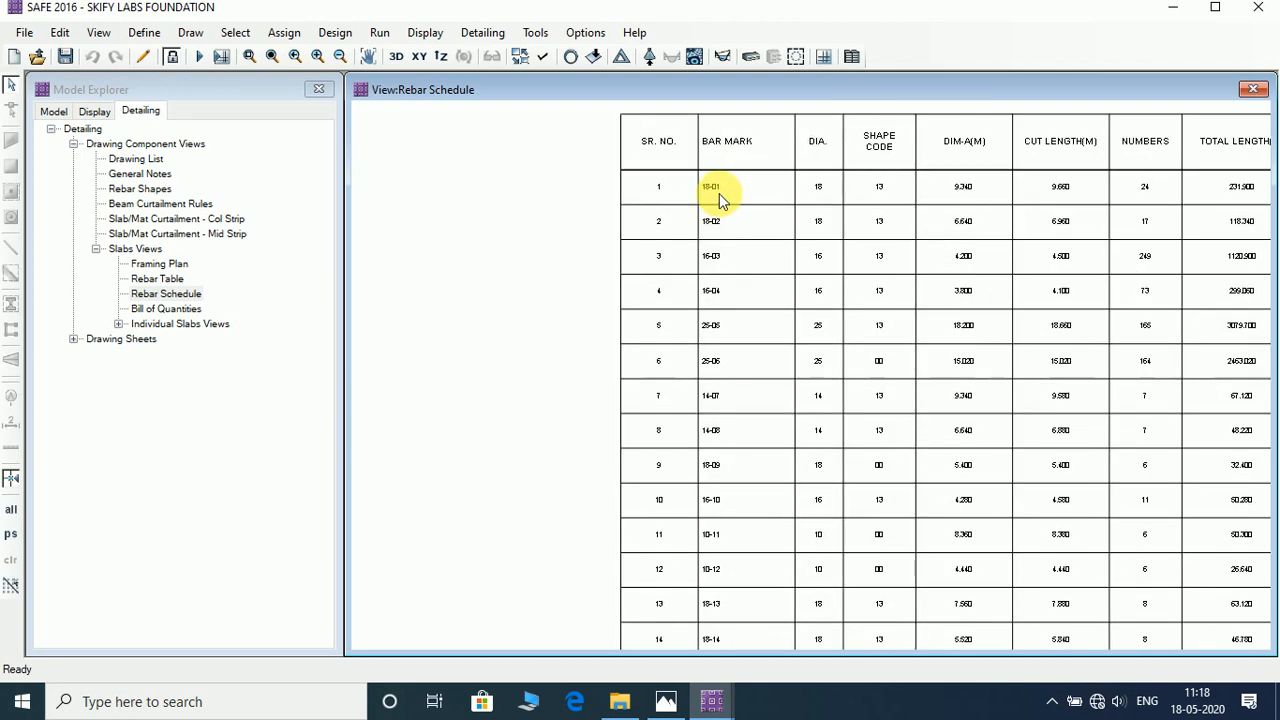
{"action": "middle_click_drag", "start_coordinate": [1069, 295], "coordinate": [636, 240]}
{"action": "middle_click_drag", "start_coordinate": [756, 628], "coordinate": [778, 273]}
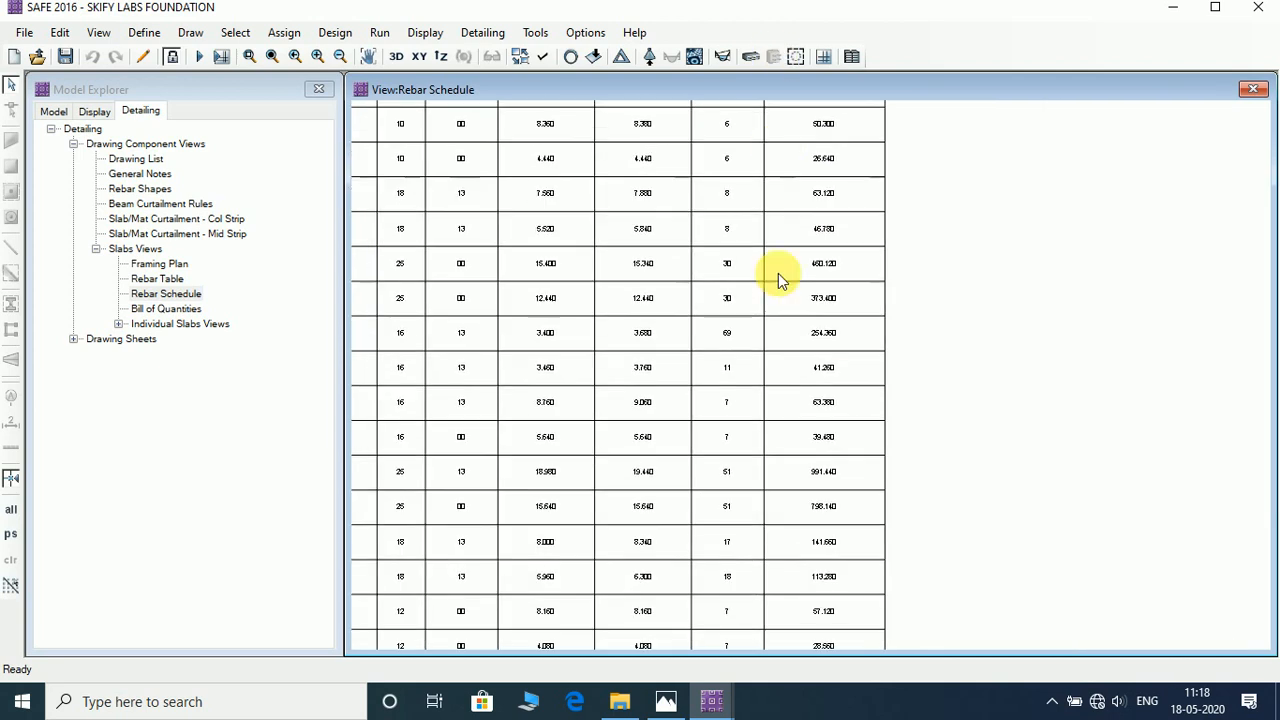
{"action": "scroll", "coordinate": [778, 273], "scroll_direction": "down", "scroll_amount": 1}
{"action": "middle_click_drag", "start_coordinate": [791, 420], "coordinate": [849, 170]}
{"action": "scroll", "coordinate": [857, 432], "scroll_direction": "up", "scroll_amount": 2}
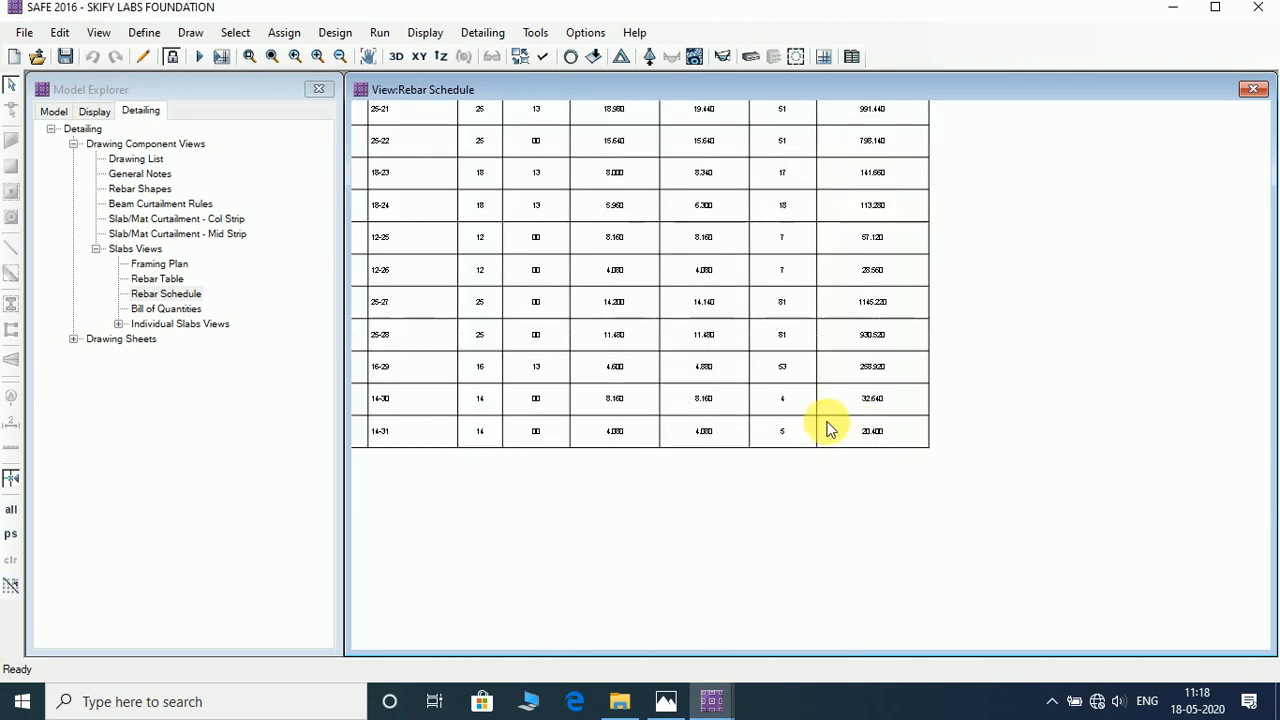
{"action": "middle_click_drag", "start_coordinate": [414, 409], "coordinate": [794, 443]}
{"action": "scroll", "coordinate": [690, 500], "scroll_direction": "up", "scroll_amount": 2}
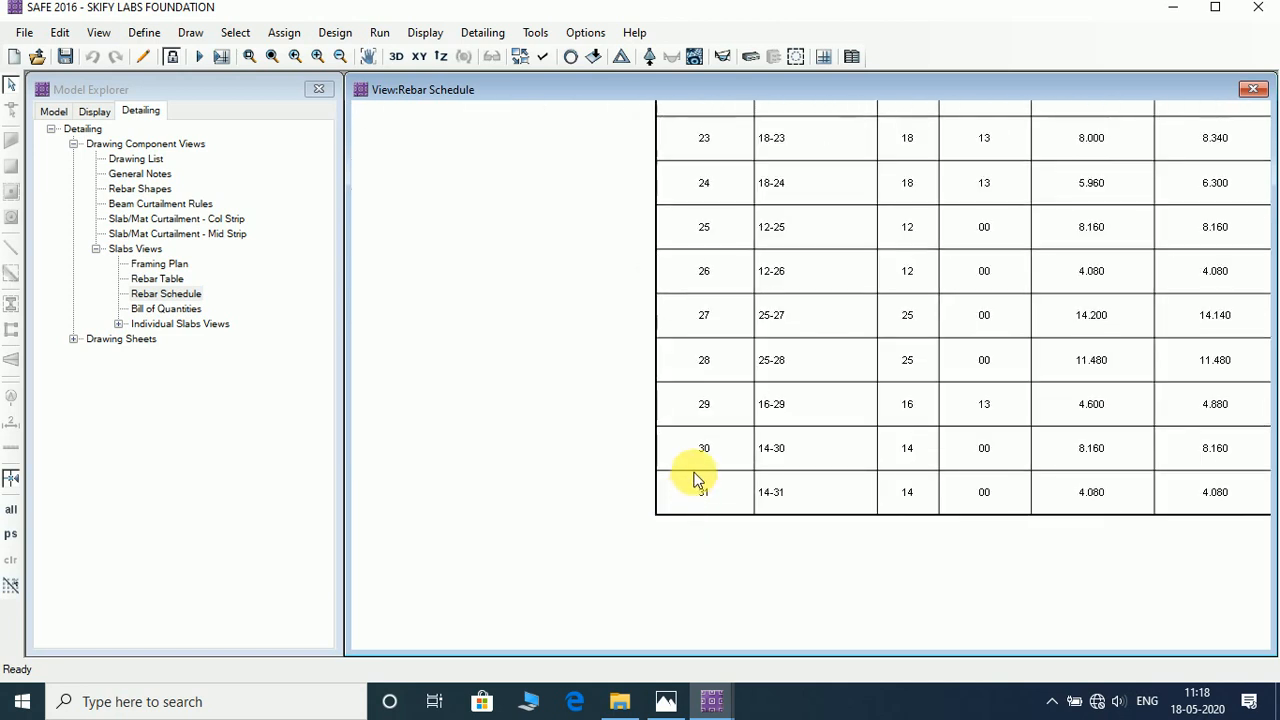
{"action": "scroll", "coordinate": [694, 480], "scroll_direction": "down", "scroll_amount": 1}
{"action": "double_click", "coordinate": [160, 309]}
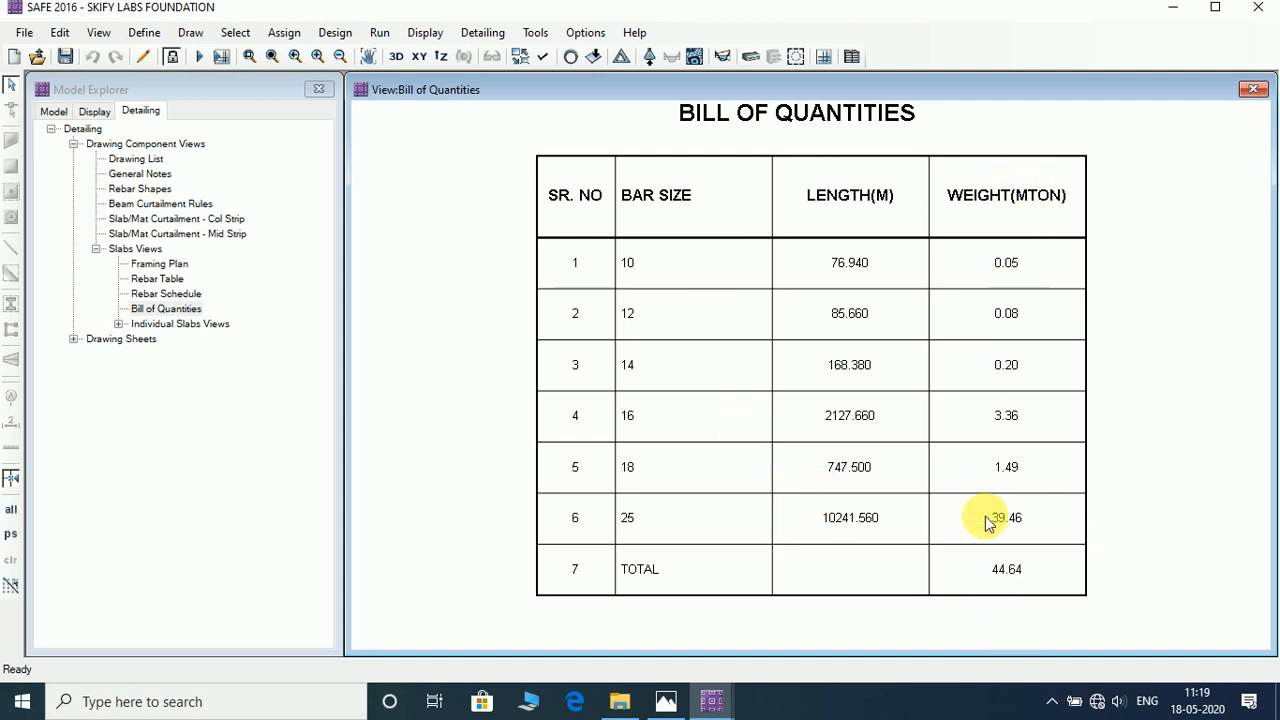
Step: Expand the individual views of Slab1, display its rebar plan and read the bar marks and spacings around the columns
{"action": "left_click", "coordinate": [118, 324]}
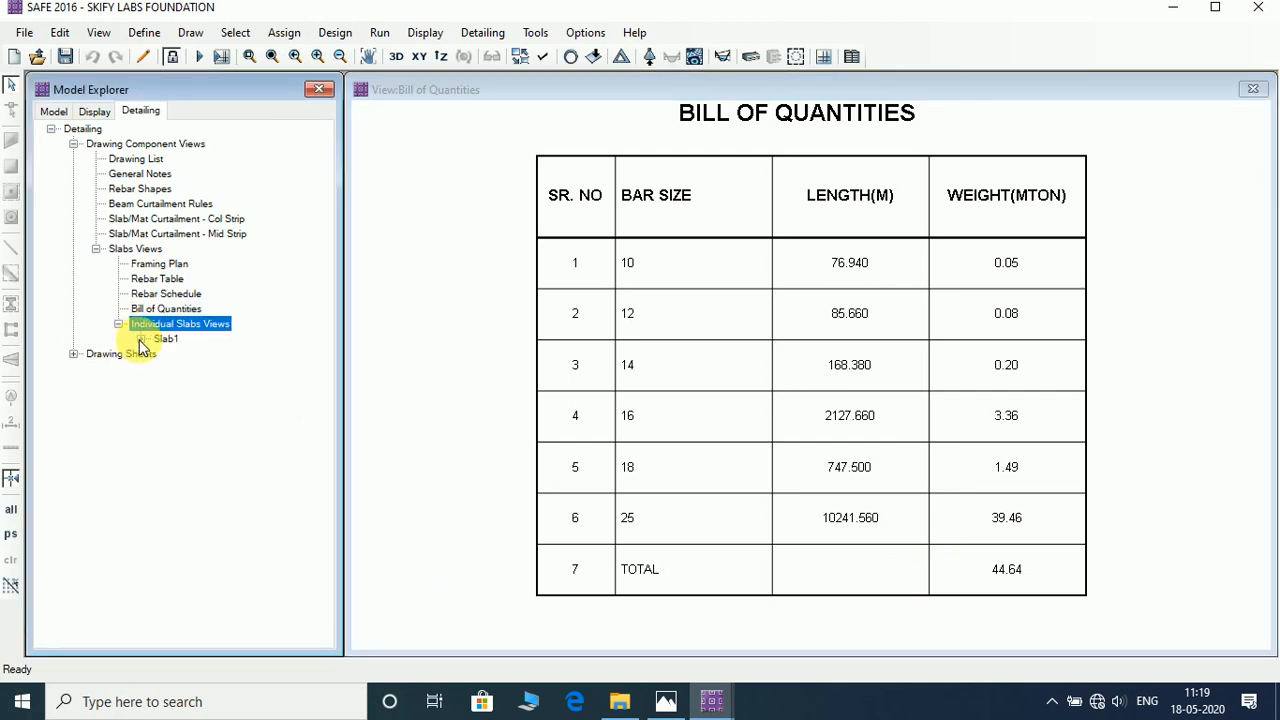
{"action": "left_click", "coordinate": [141, 339]}
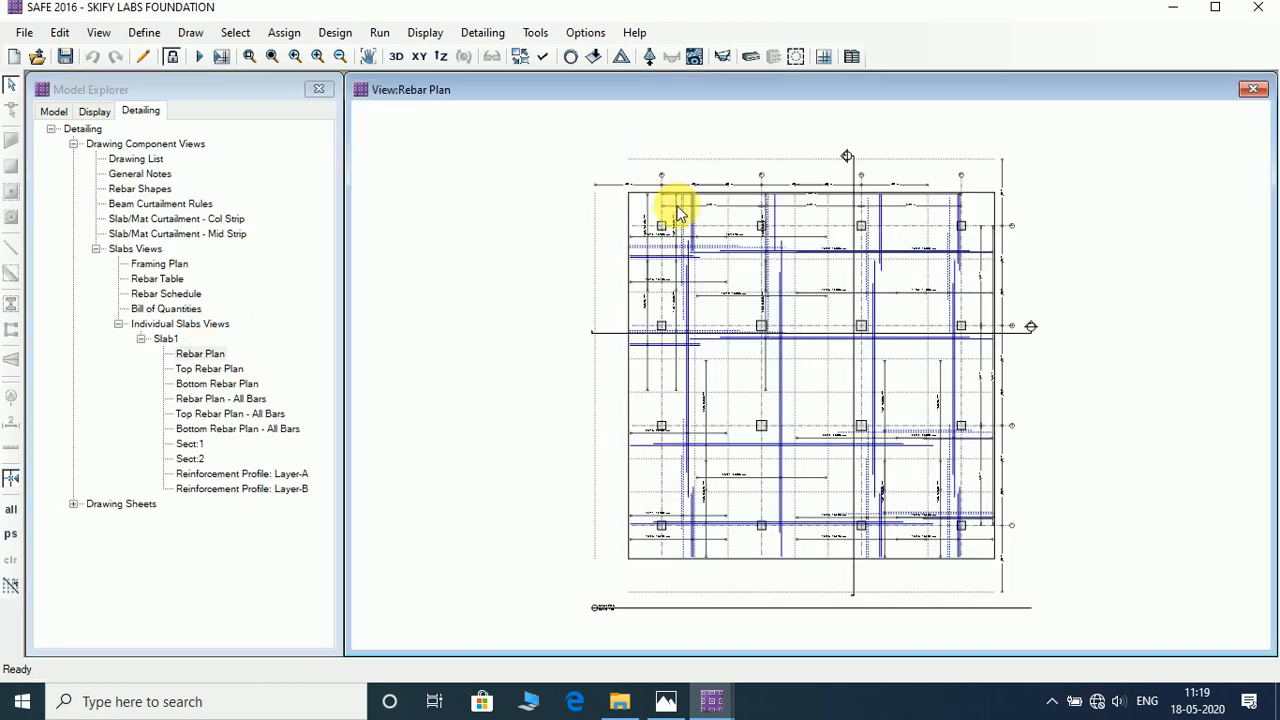
{"action": "scroll", "coordinate": [678, 240], "scroll_direction": "up", "scroll_amount": 2}
{"action": "scroll", "coordinate": [678, 240], "scroll_direction": "up", "scroll_amount": 3}
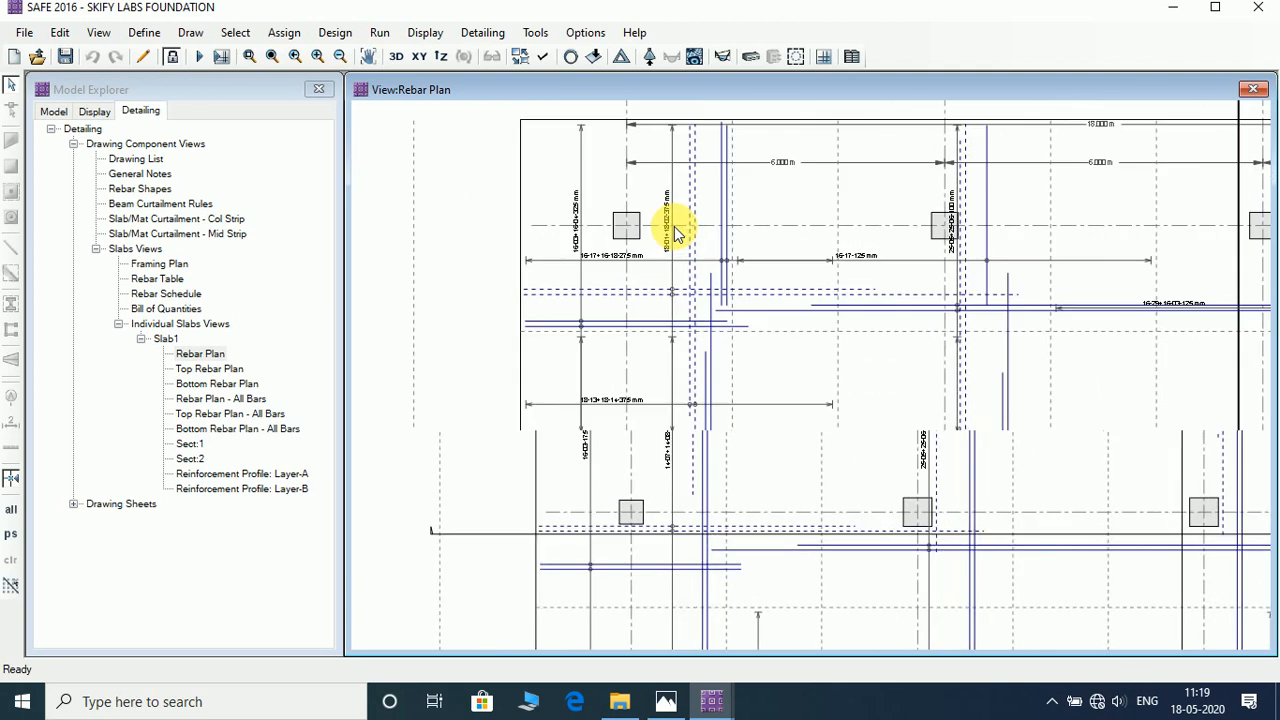
{"action": "scroll", "coordinate": [535, 240], "scroll_direction": "up", "scroll_amount": 2}
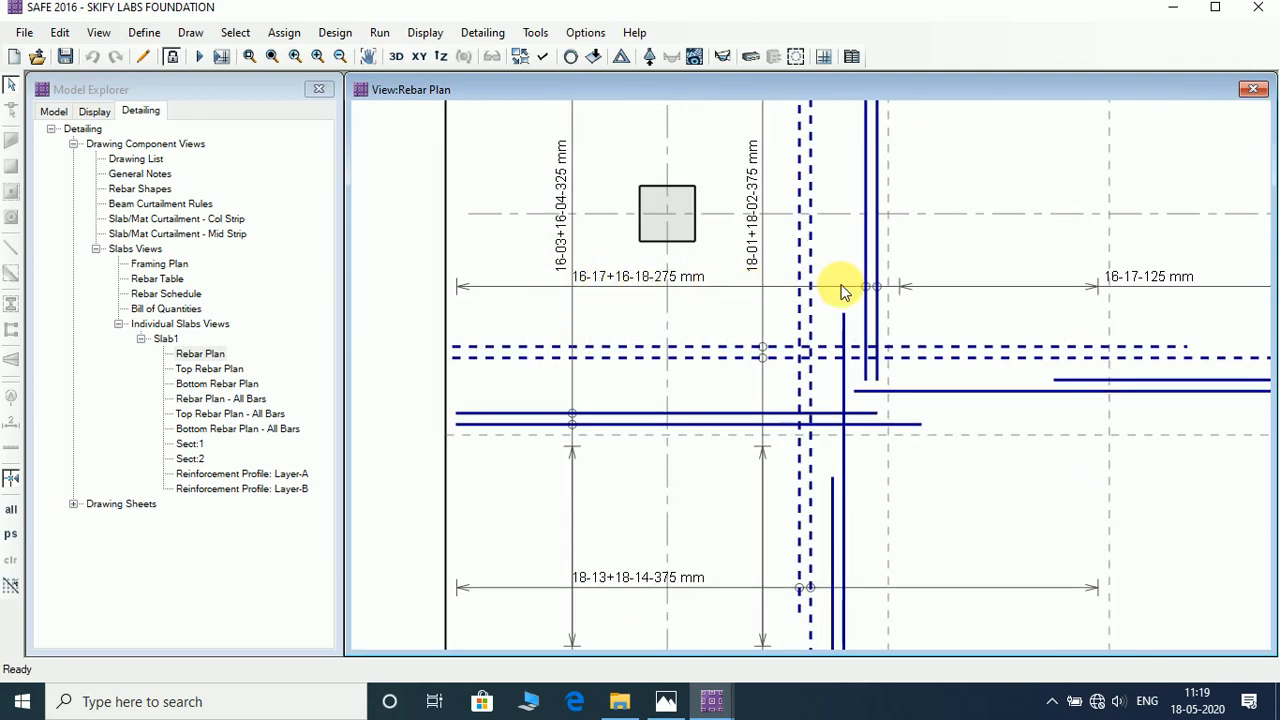
{"action": "scroll", "coordinate": [814, 300], "scroll_direction": "down", "scroll_amount": 1}
{"action": "middle_click_drag", "start_coordinate": [989, 309], "coordinate": [627, 477]}
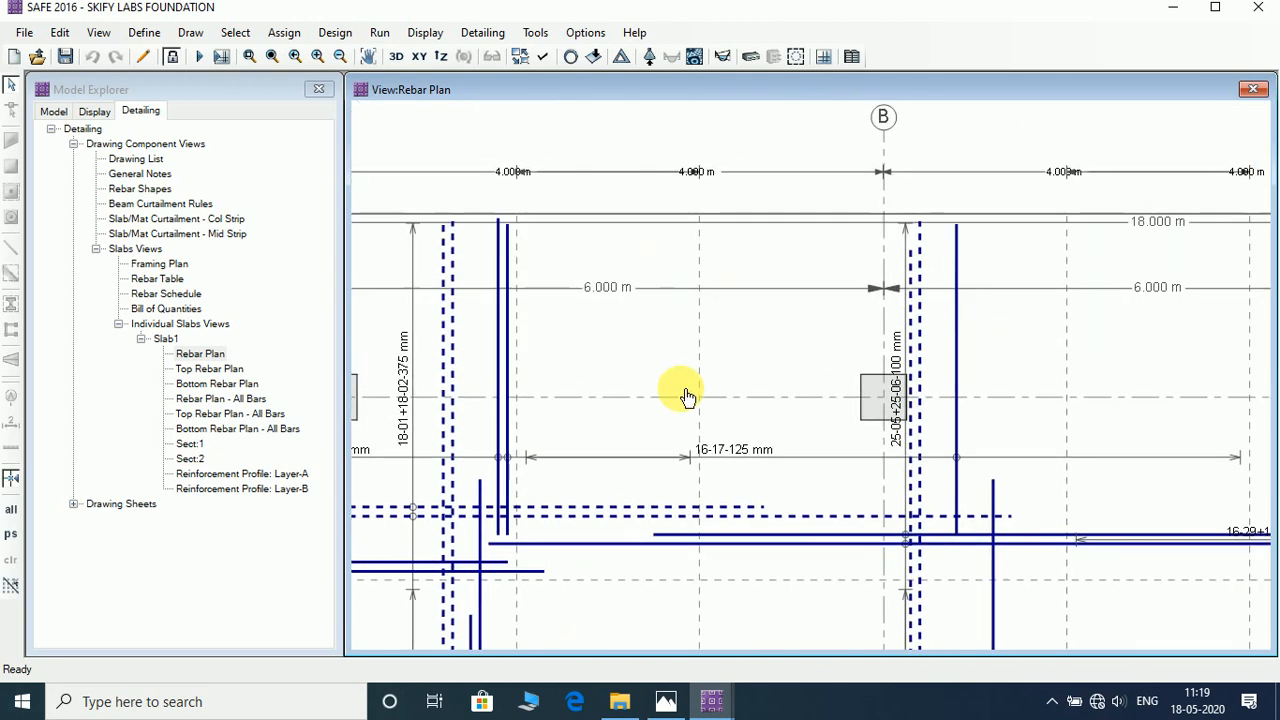
{"action": "middle_click_drag", "start_coordinate": [812, 373], "coordinate": [651, 400]}
{"action": "middle_click_drag", "start_coordinate": [941, 424], "coordinate": [851, 386]}
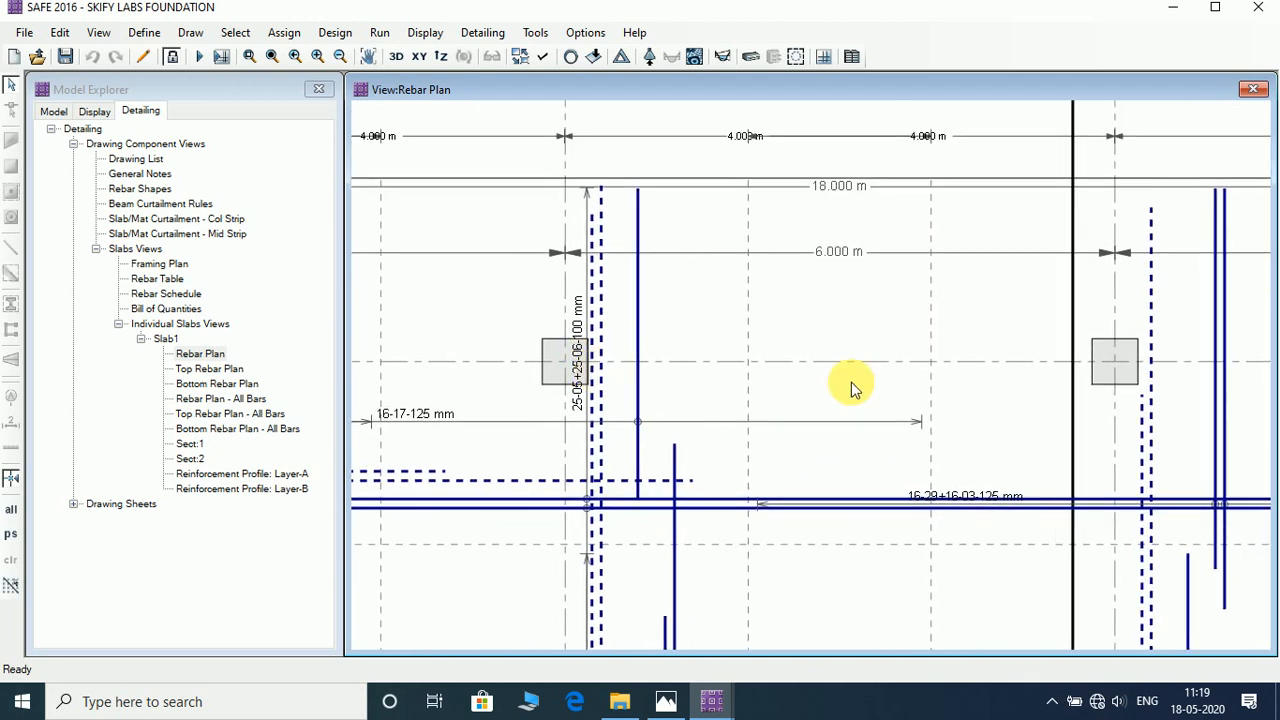
{"action": "middle_click_drag", "start_coordinate": [654, 434], "coordinate": [840, 283]}
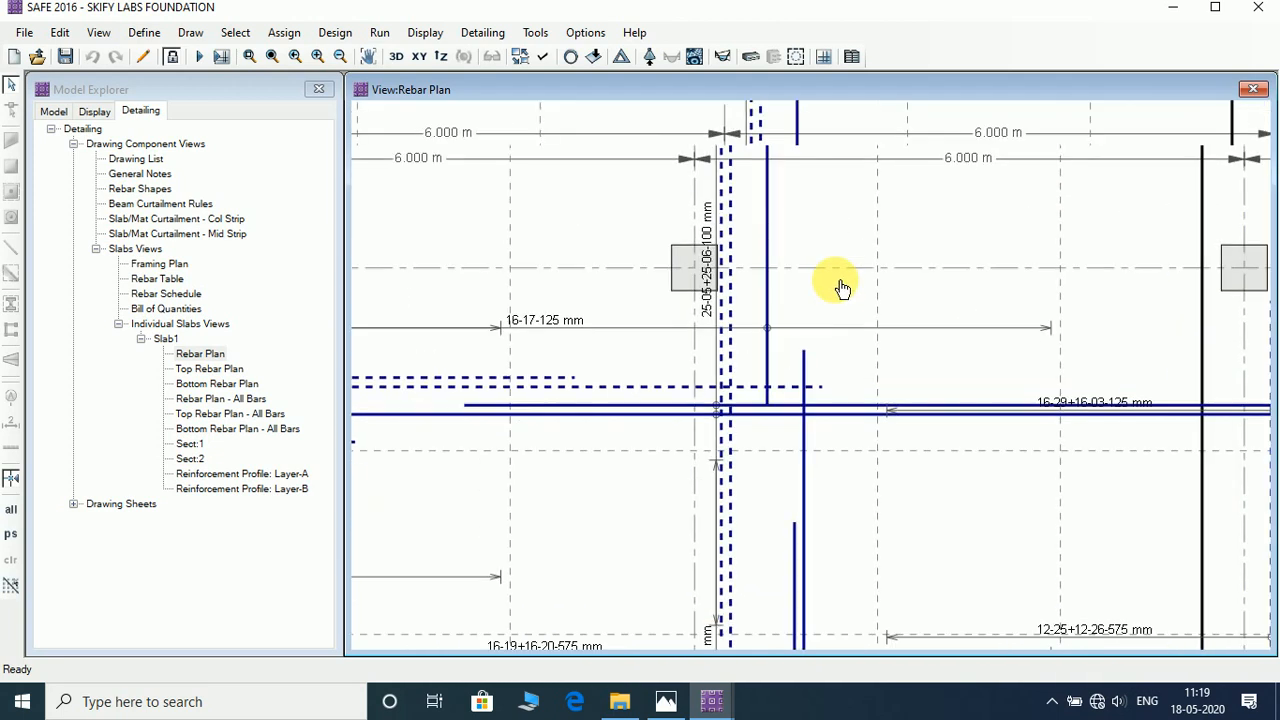
{"action": "middle_click_drag", "start_coordinate": [600, 406], "coordinate": [813, 258]}
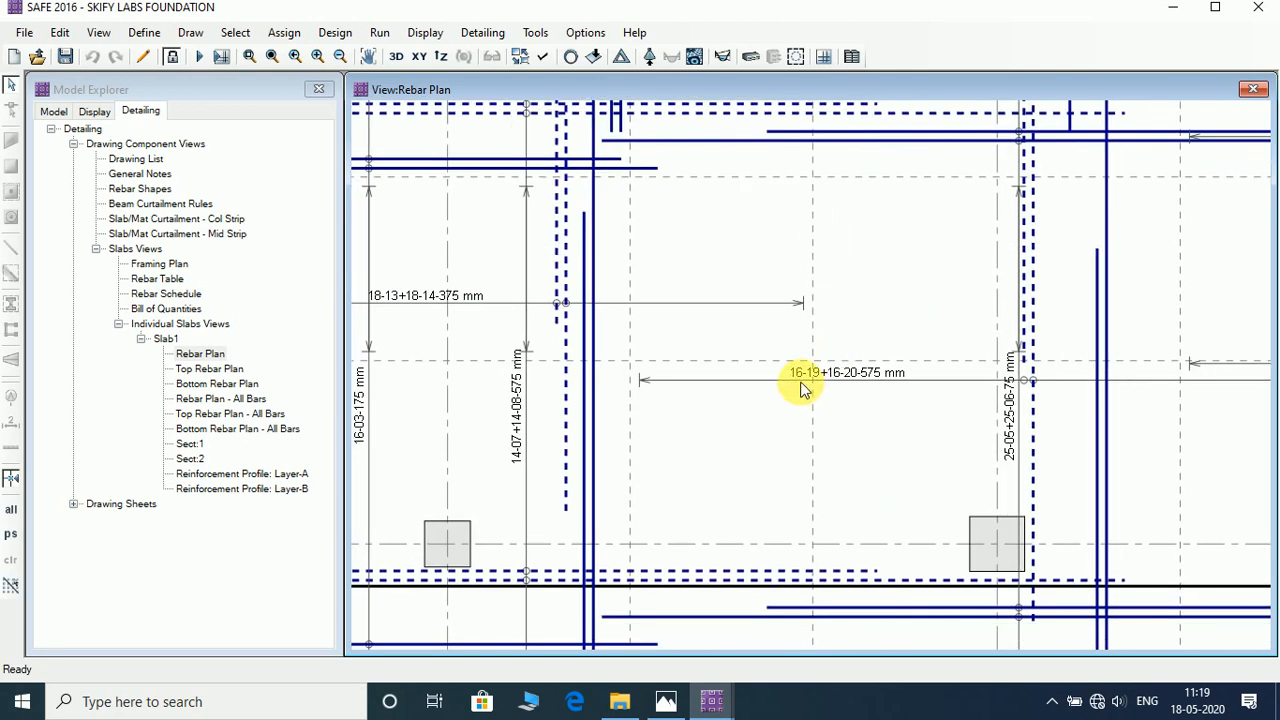
{"action": "middle_click_drag", "start_coordinate": [720, 430], "coordinate": [834, 361]}
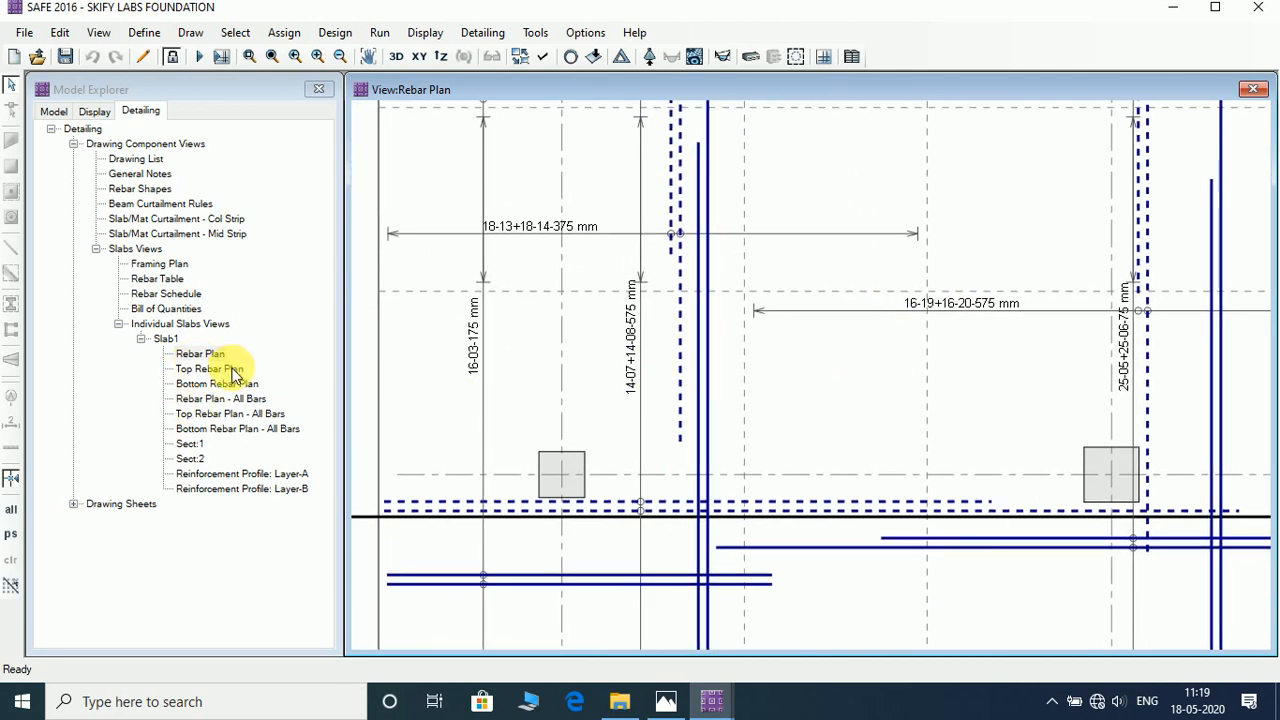
Step: Display Slab1's top rebar plan and bottom rebar plan and examine the bar layout in each
{"action": "double_click", "coordinate": [234, 372]}
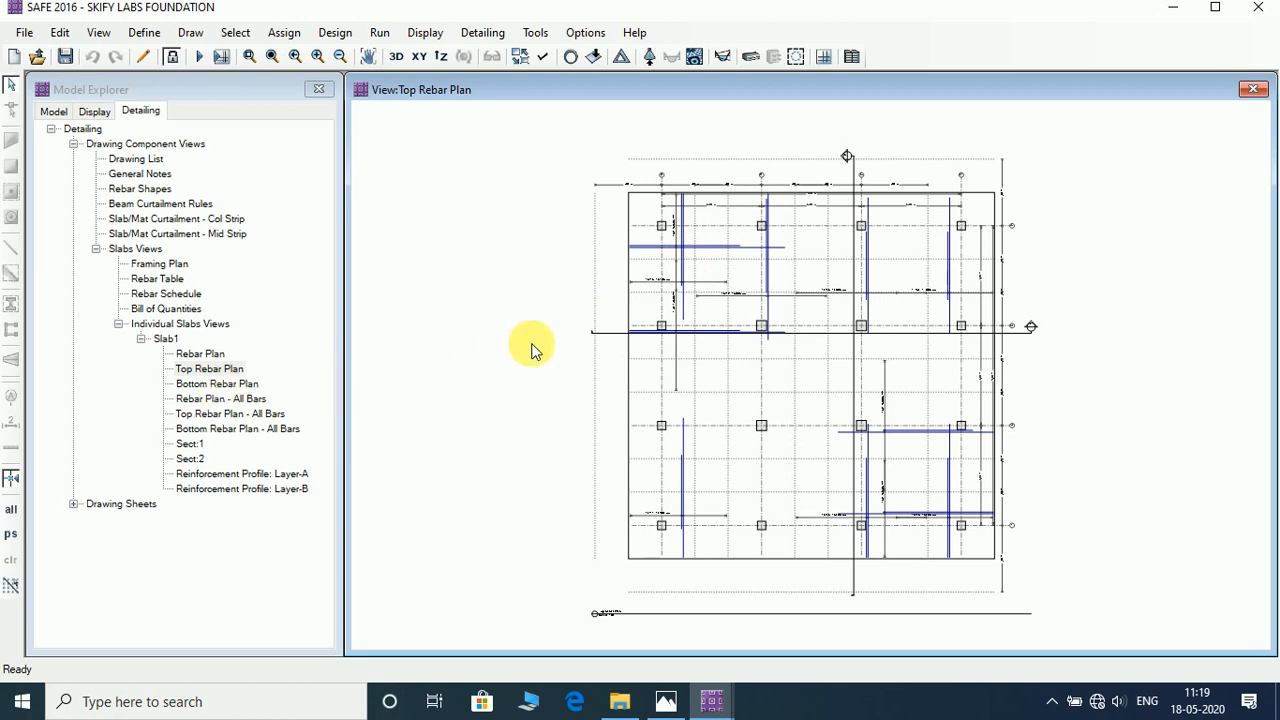
{"action": "scroll", "coordinate": [655, 265], "scroll_direction": "up", "scroll_amount": 5}
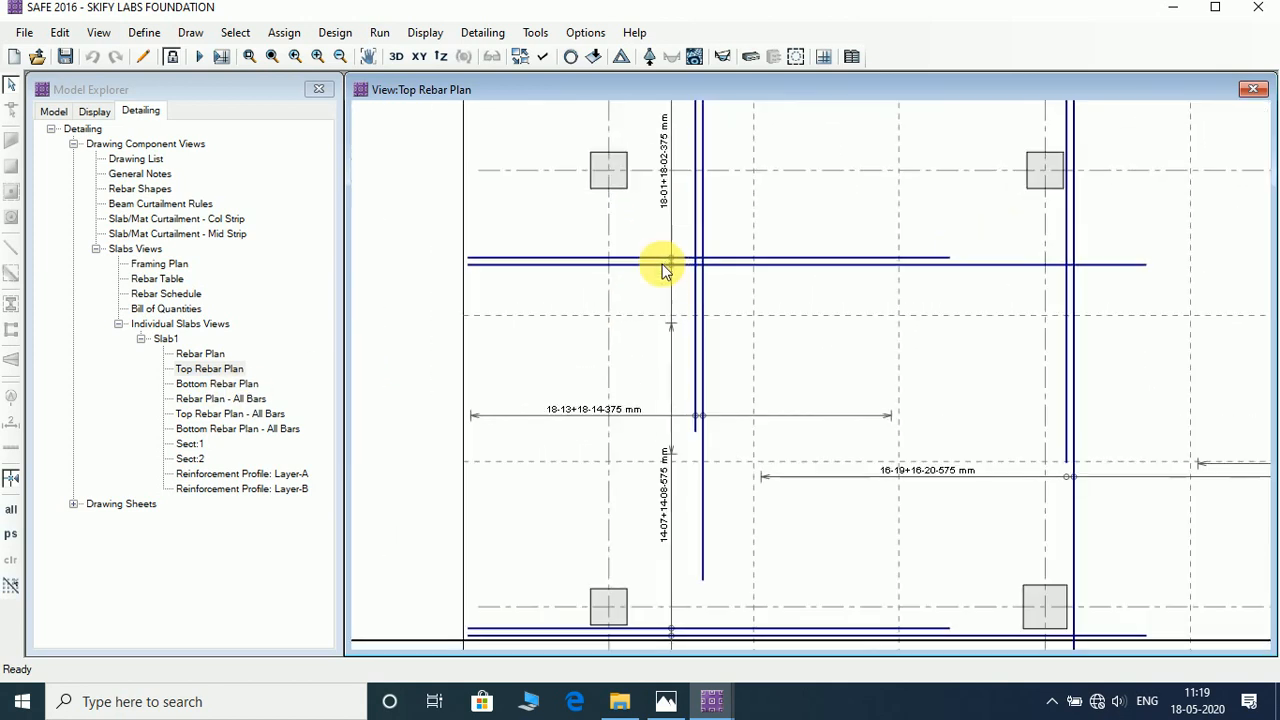
{"action": "scroll", "coordinate": [663, 270], "scroll_direction": "down", "scroll_amount": 4}
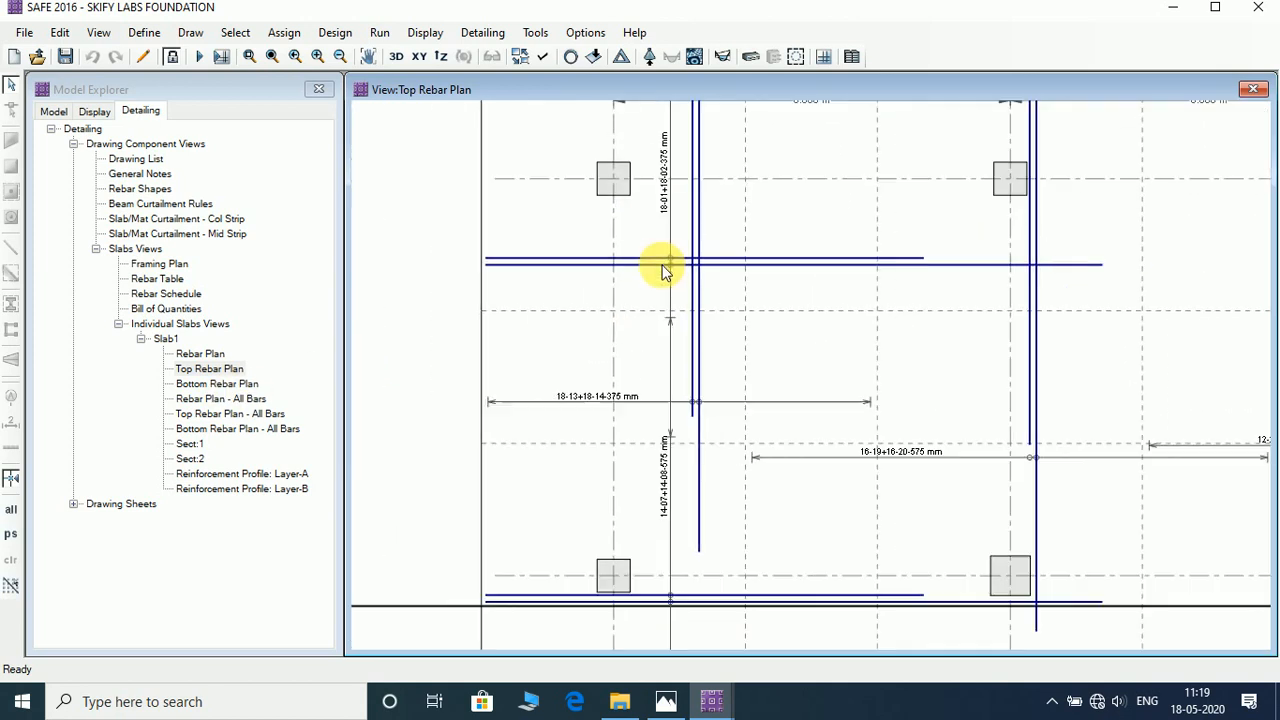
{"action": "double_click", "coordinate": [210, 384]}
{"action": "scroll", "coordinate": [685, 345], "scroll_direction": "up", "scroll_amount": 4}
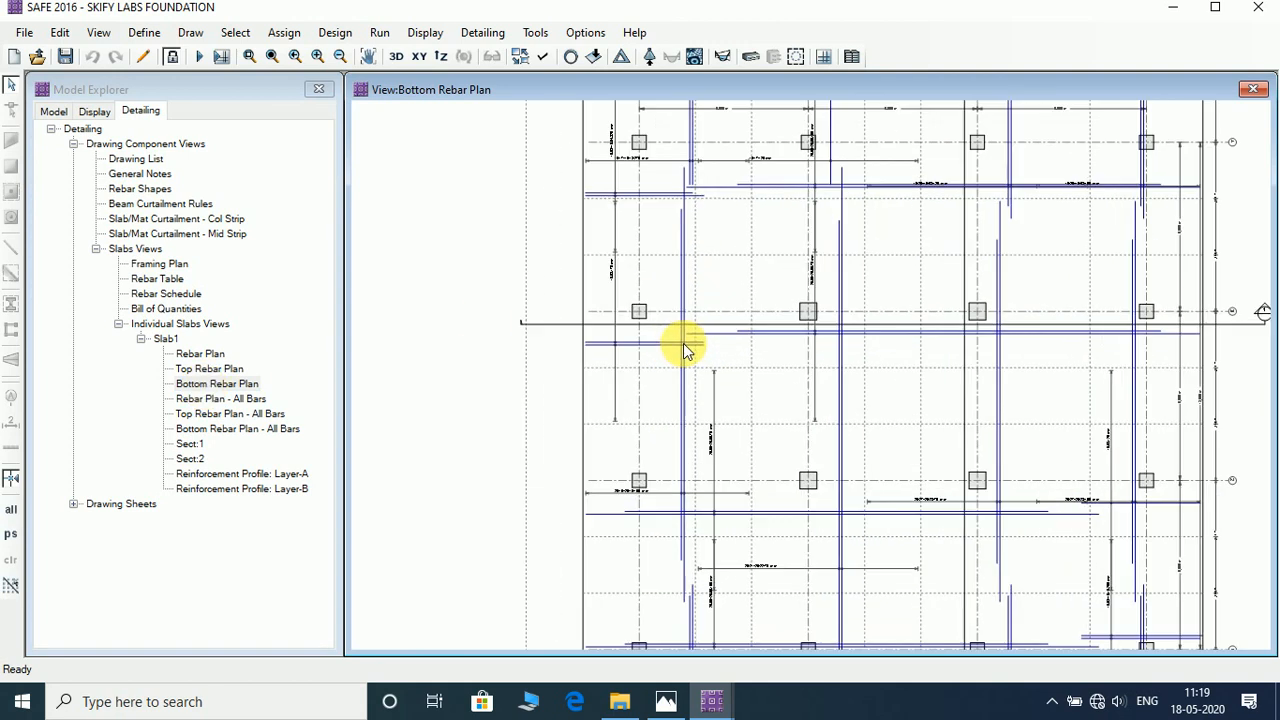
{"action": "scroll", "coordinate": [683, 343], "scroll_direction": "down", "scroll_amount": 4}
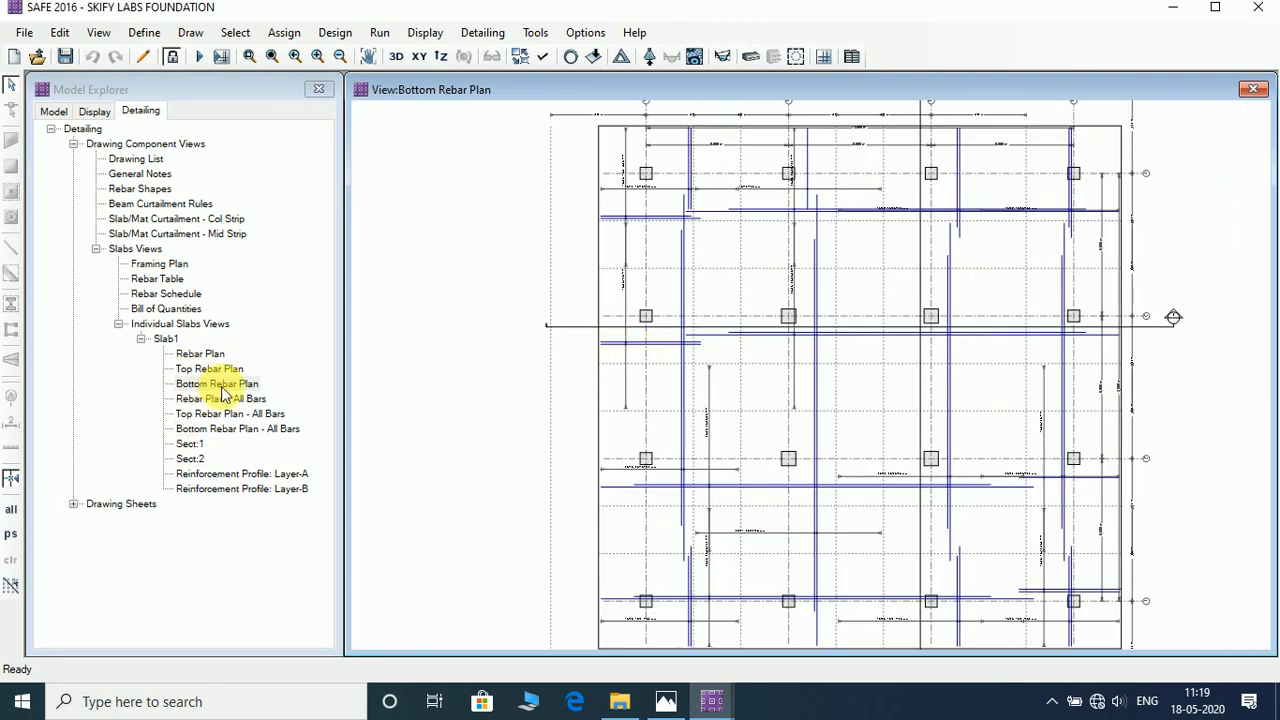
Step: Display Slab1's rebar plan with all bars and examine the bar mesh around the corner column and the interior columns
{"action": "double_click", "coordinate": [221, 400]}
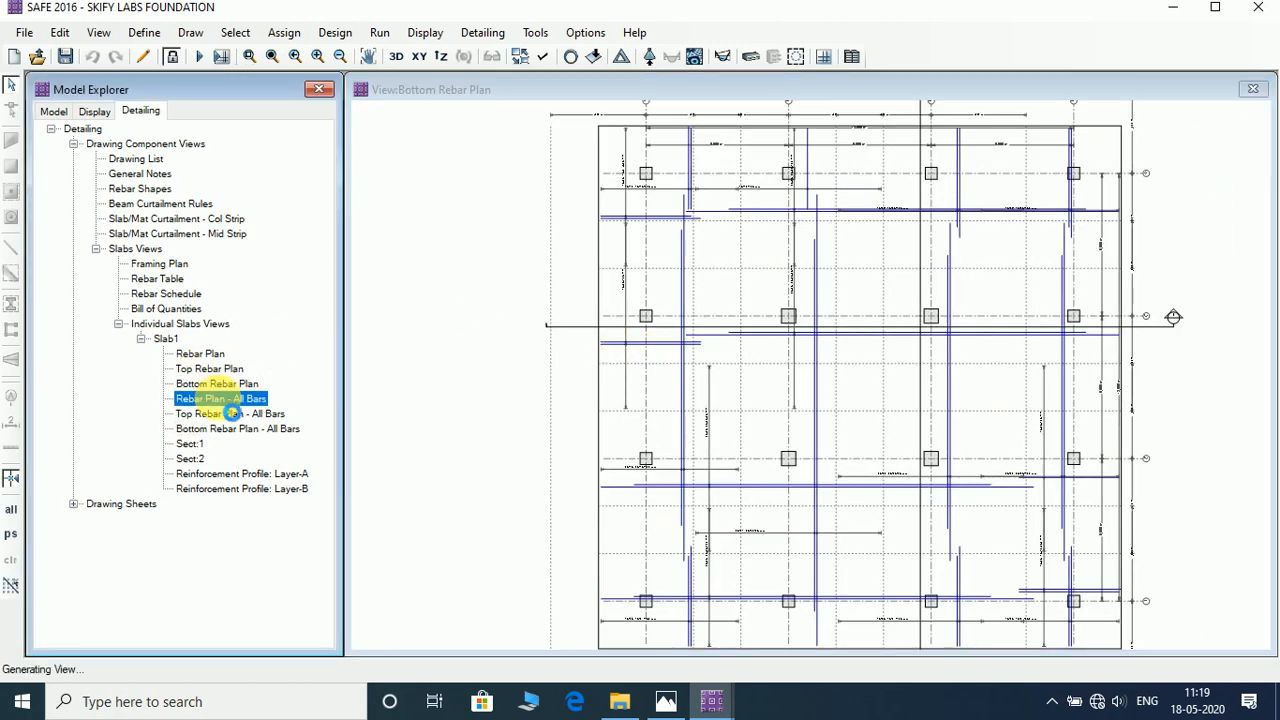
{"action": "scroll", "coordinate": [771, 243], "scroll_direction": "up", "scroll_amount": 3}
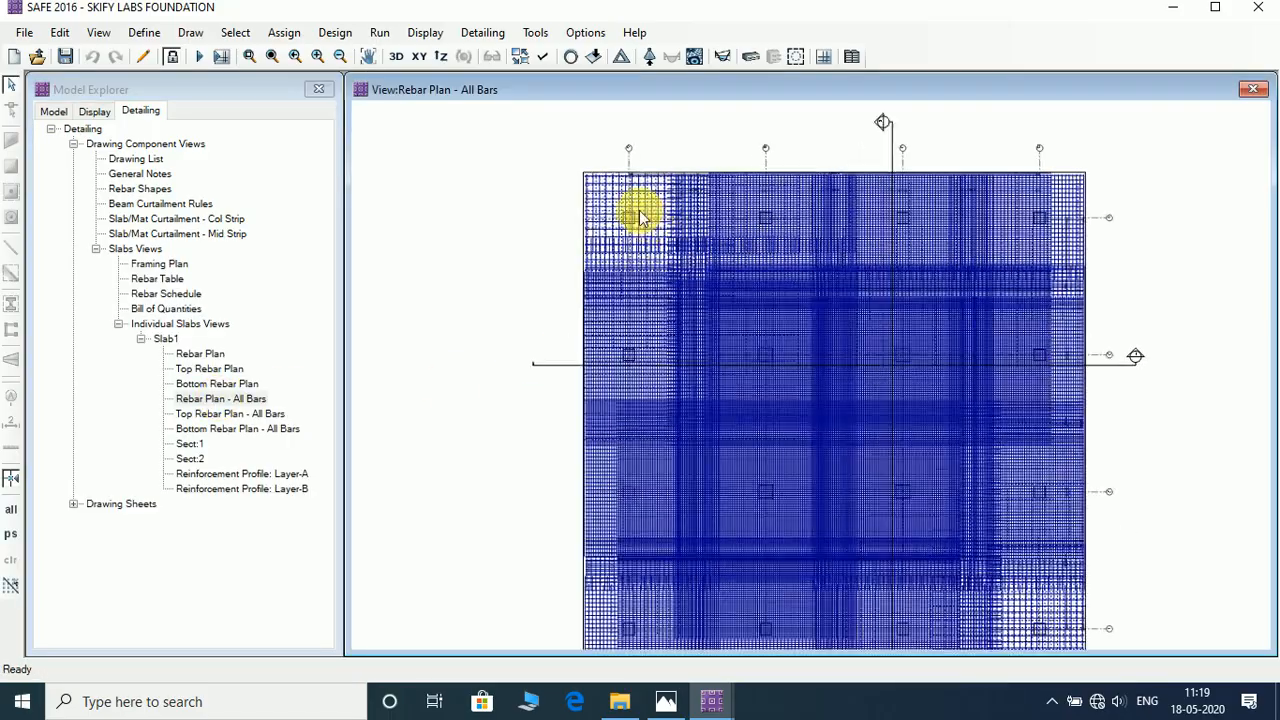
{"action": "scroll", "coordinate": [600, 192], "scroll_direction": "up", "scroll_amount": 4}
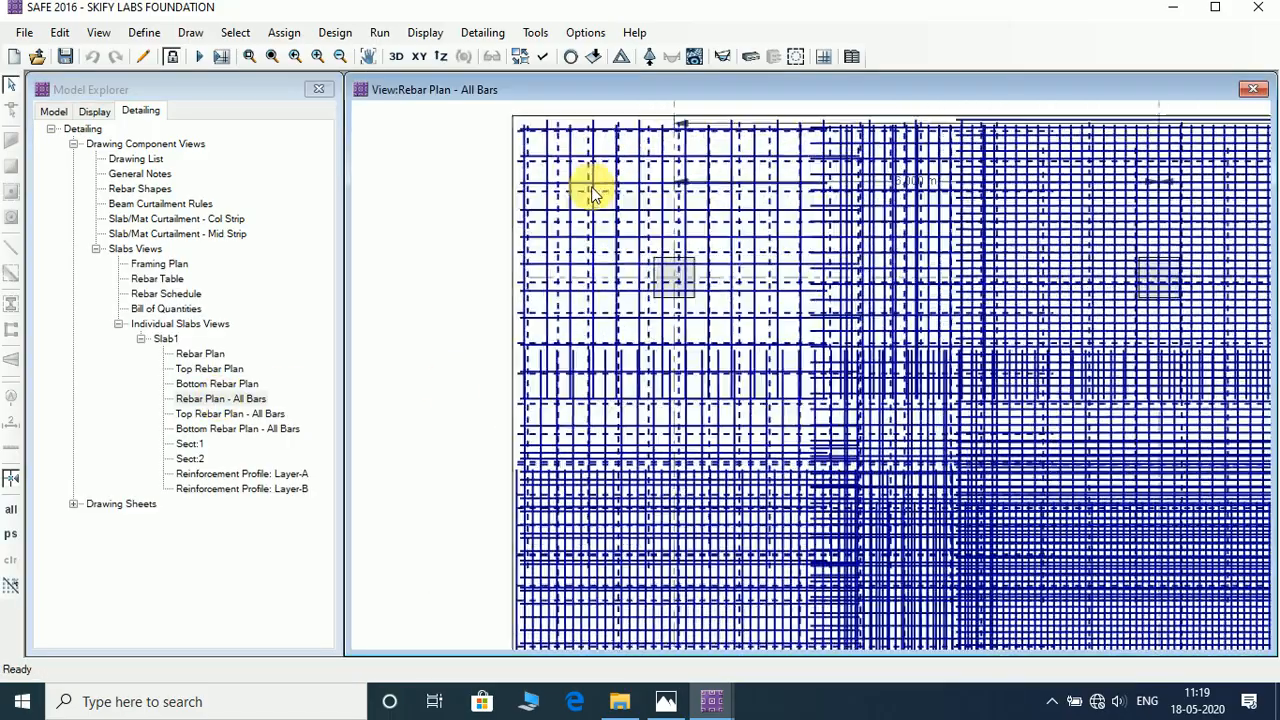
{"action": "scroll", "coordinate": [592, 192], "scroll_direction": "up", "scroll_amount": 2}
{"action": "scroll", "coordinate": [604, 240], "scroll_direction": "down", "scroll_amount": 4}
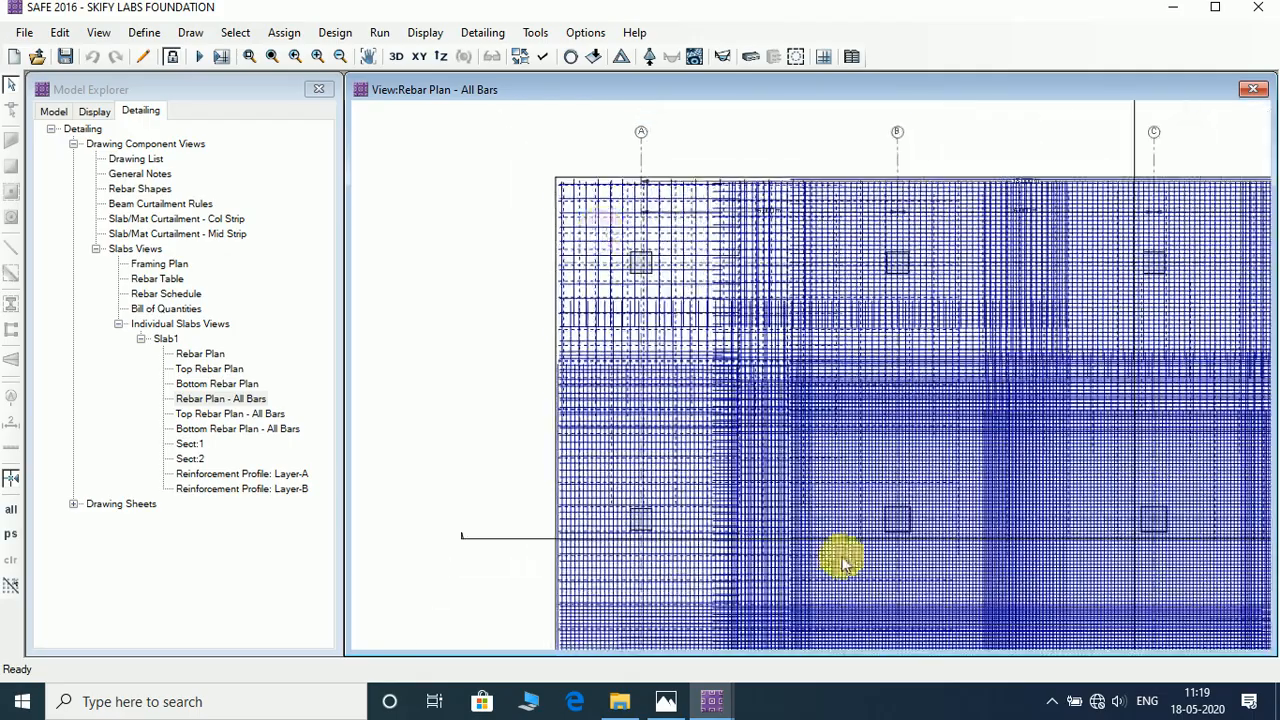
{"action": "scroll", "coordinate": [766, 251], "scroll_direction": "up", "scroll_amount": 3}
Step: Display the top rebar plan with all bars for Slab1 and examine where the top bars are placed
{"action": "double_click", "coordinate": [217, 413]}
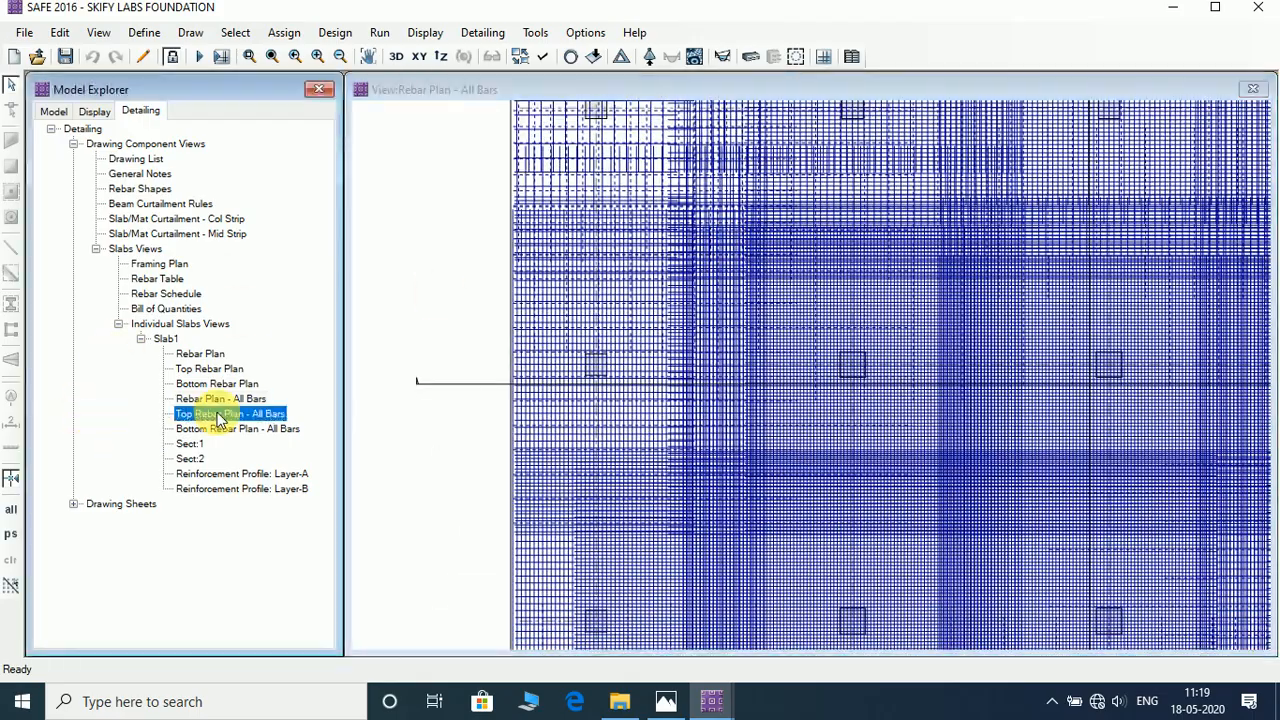
{"action": "scroll", "coordinate": [708, 257], "scroll_direction": "up", "scroll_amount": 3}
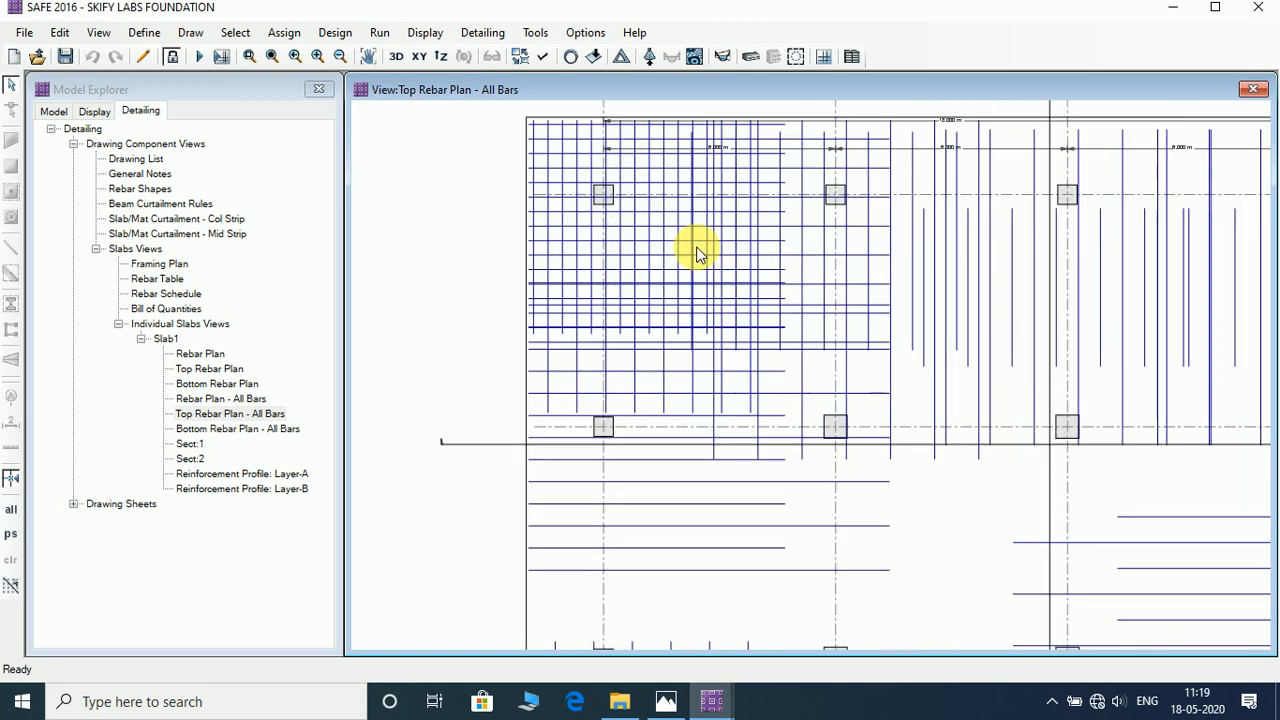
{"action": "scroll", "coordinate": [696, 254], "scroll_direction": "down", "scroll_amount": 4}
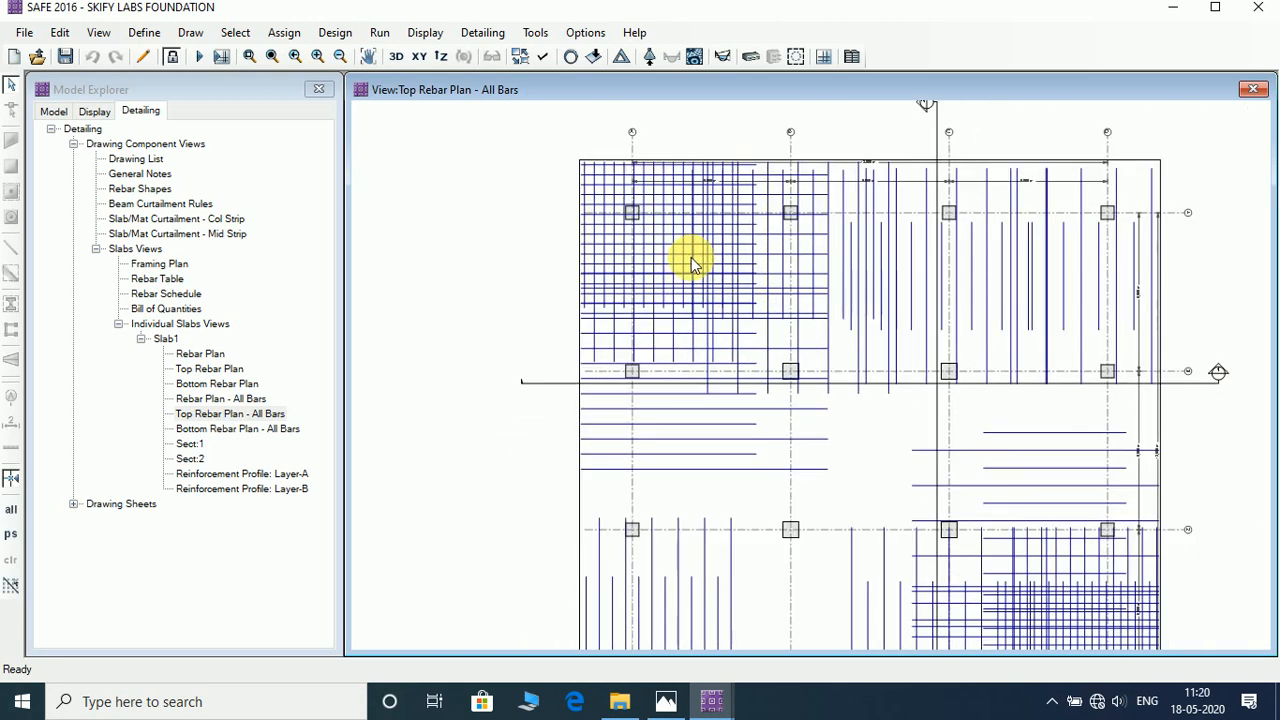
Step: Display the bottom rebar plan with all bars for Slab1 and examine the mesh density near the columns
{"action": "left_click", "coordinate": [216, 430]}
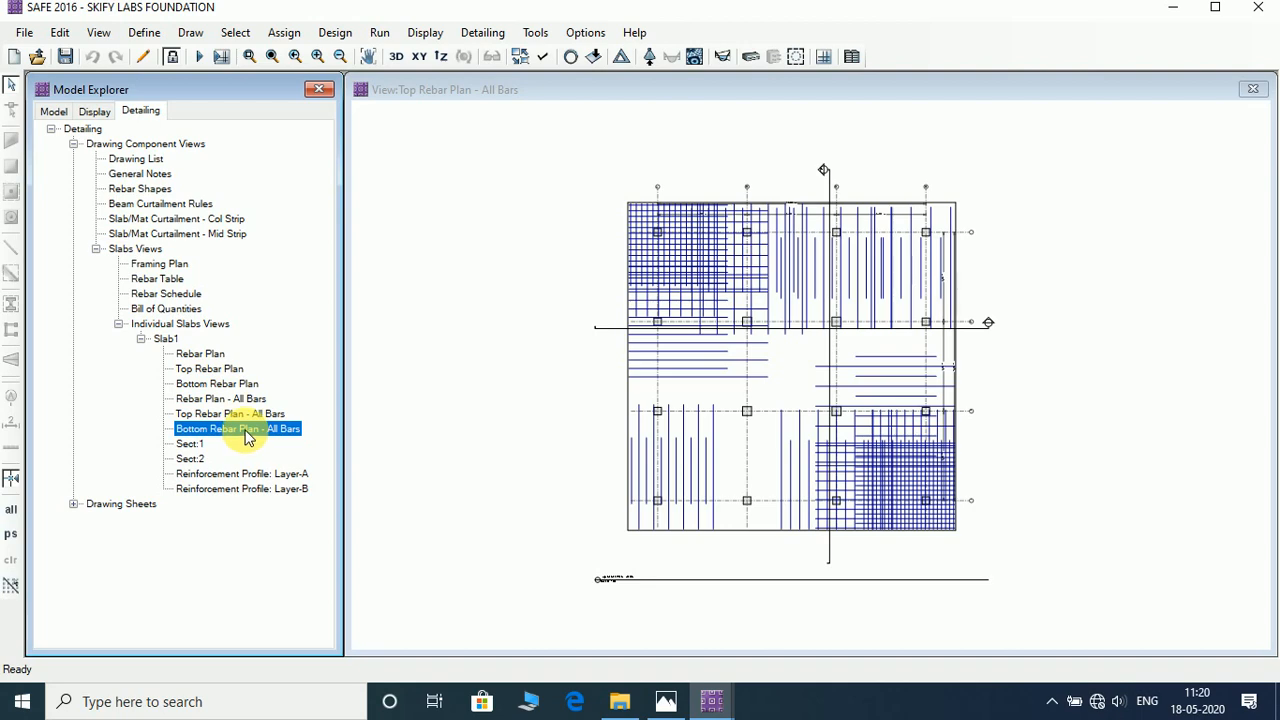
{"action": "double_click", "coordinate": [247, 436]}
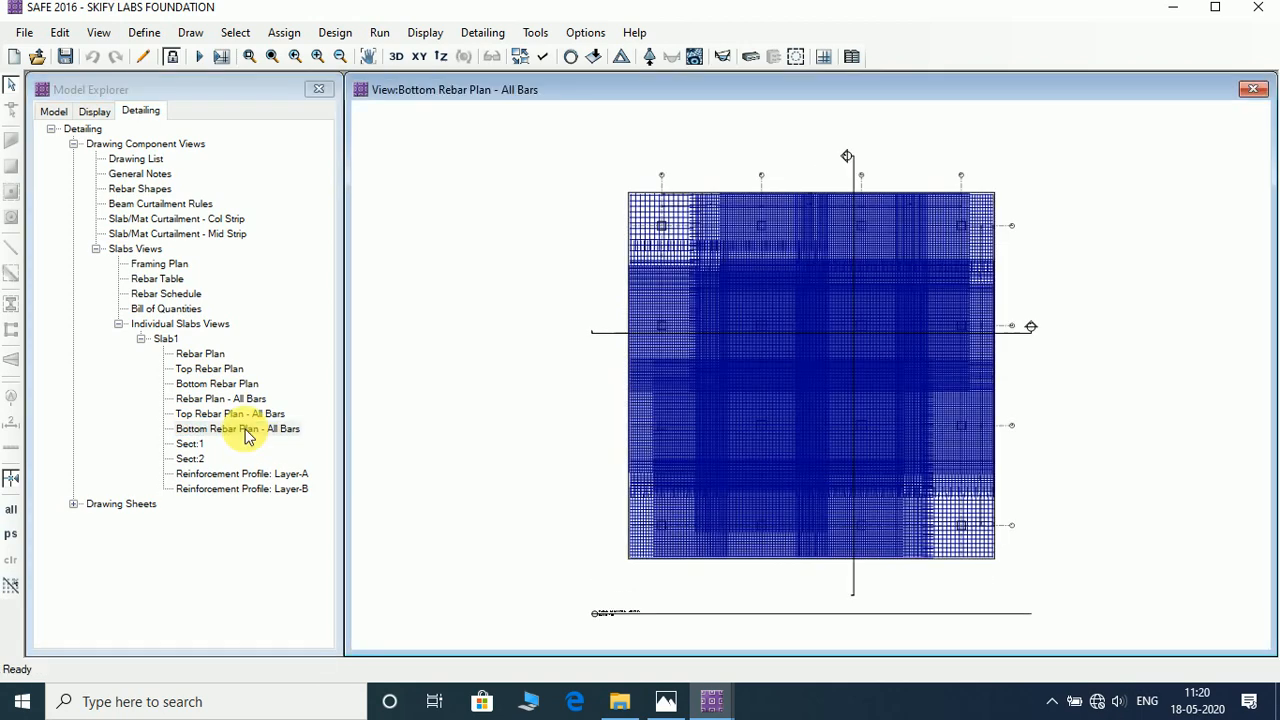
{"action": "scroll", "coordinate": [656, 212], "scroll_direction": "up", "scroll_amount": 1}
{"action": "scroll", "coordinate": [826, 291], "scroll_direction": "up", "scroll_amount": 1}
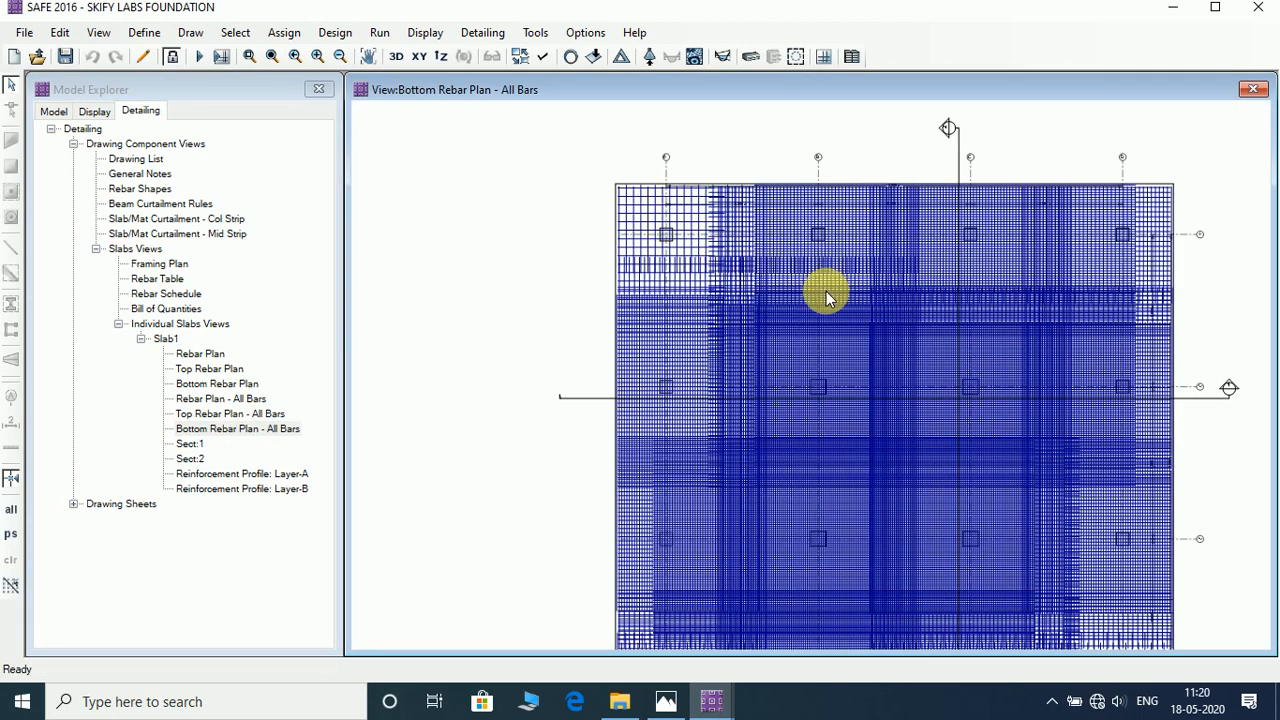
{"action": "scroll", "coordinate": [846, 206], "scroll_direction": "up", "scroll_amount": 1}
{"action": "scroll", "coordinate": [831, 194], "scroll_direction": "up", "scroll_amount": 1}
{"action": "scroll", "coordinate": [797, 262], "scroll_direction": "up", "scroll_amount": 2}
{"action": "scroll", "coordinate": [797, 262], "scroll_direction": "up", "scroll_amount": 3}
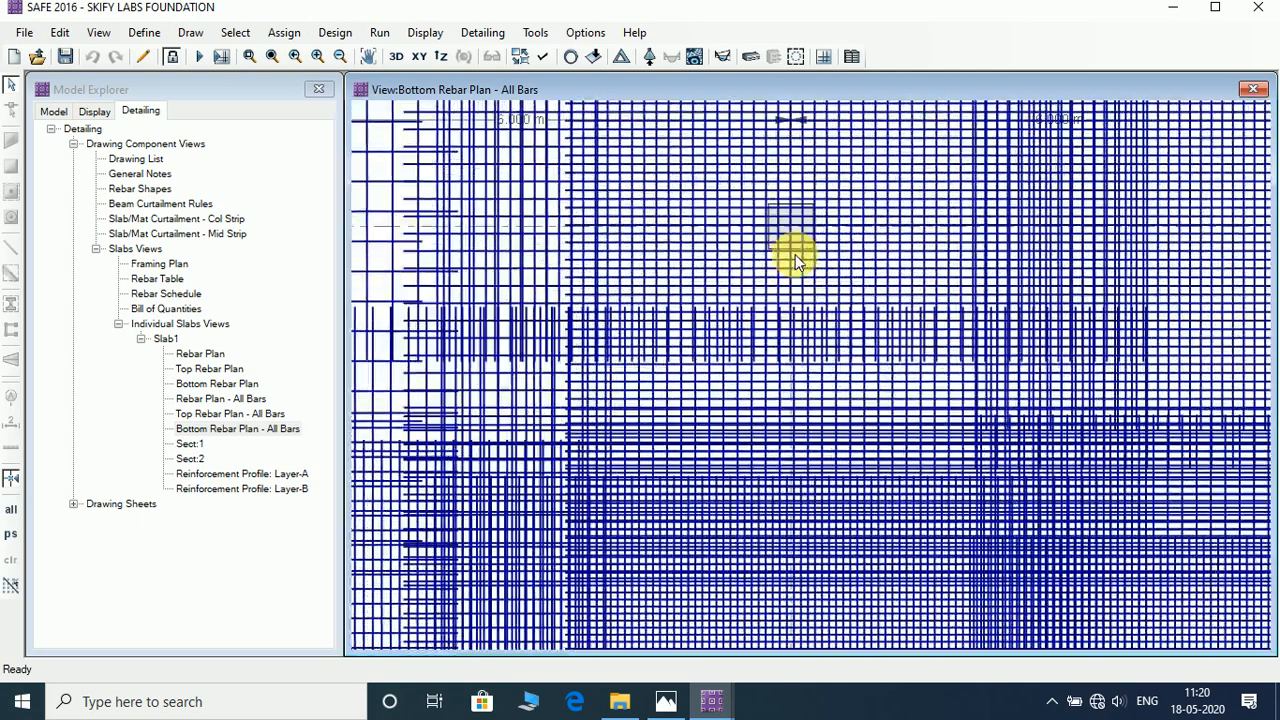
Step: Display Slab1's cross-sections Sect:1 and Sect:2 and read the bottom bar callouts in Sect:2
{"action": "double_click", "coordinate": [196, 446]}
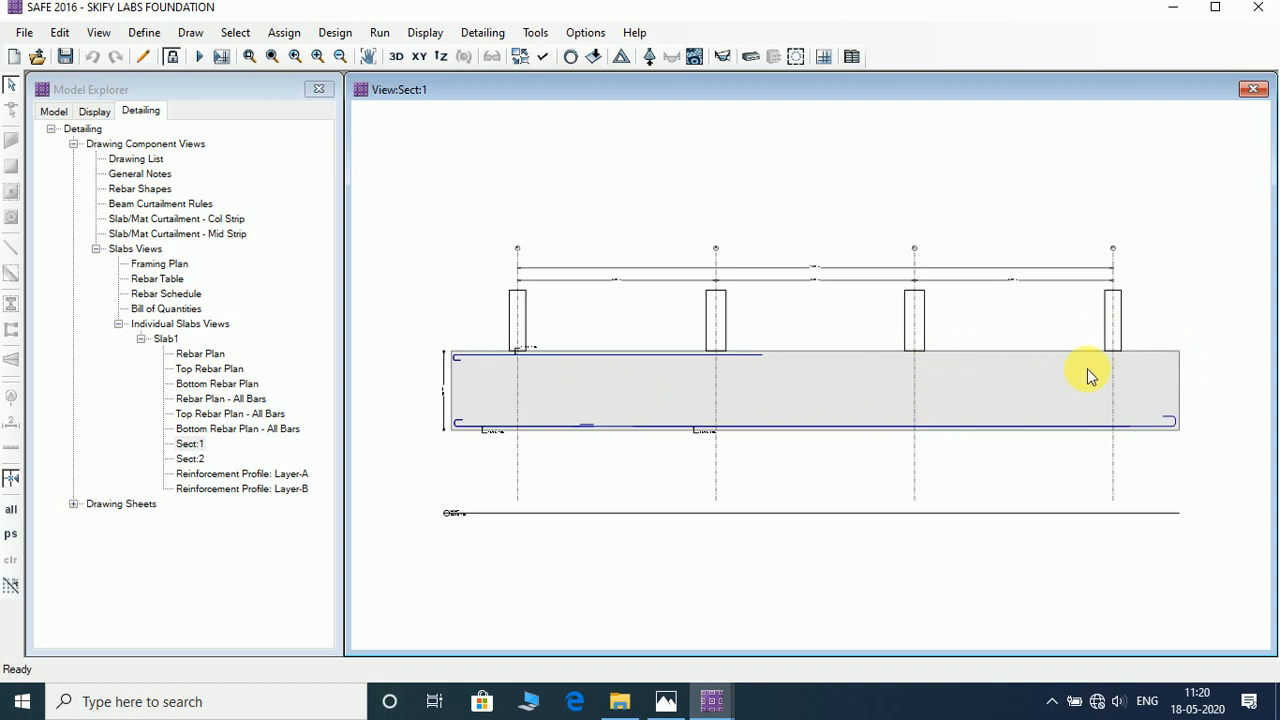
{"action": "left_click", "coordinate": [190, 459]}
{"action": "double_click", "coordinate": [190, 459]}
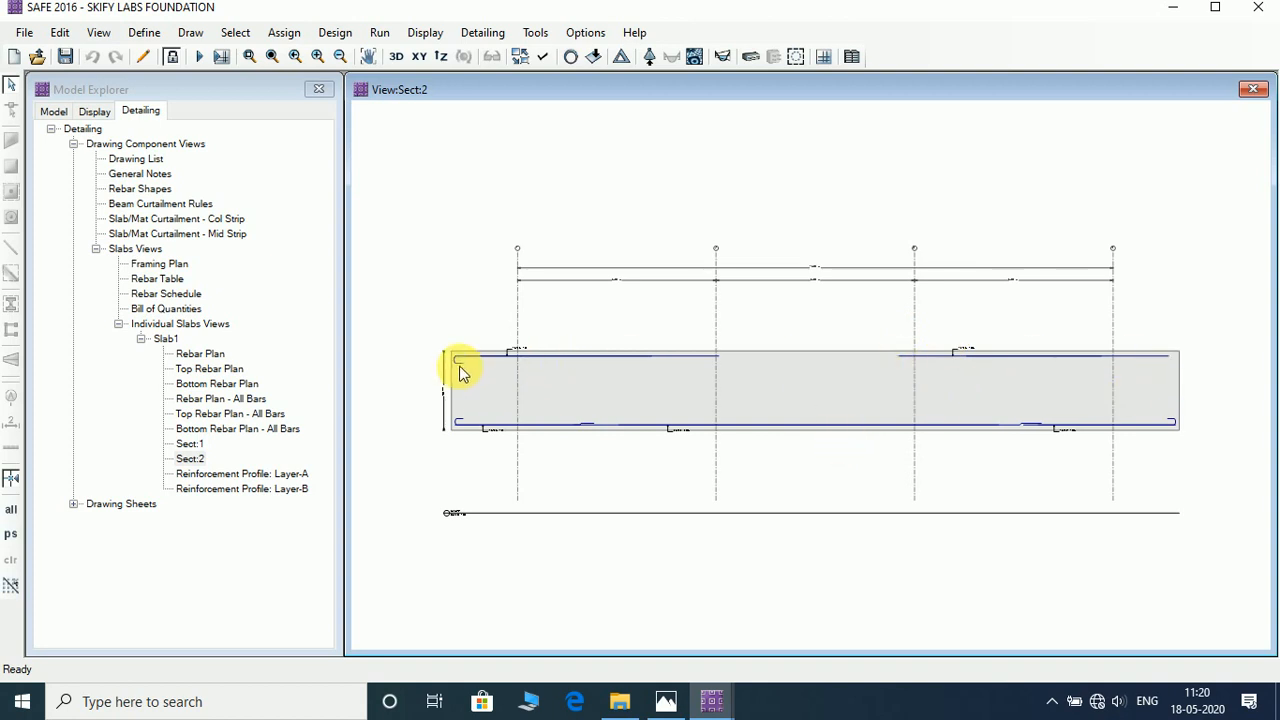
{"action": "scroll", "coordinate": [503, 434], "scroll_direction": "up", "scroll_amount": 5}
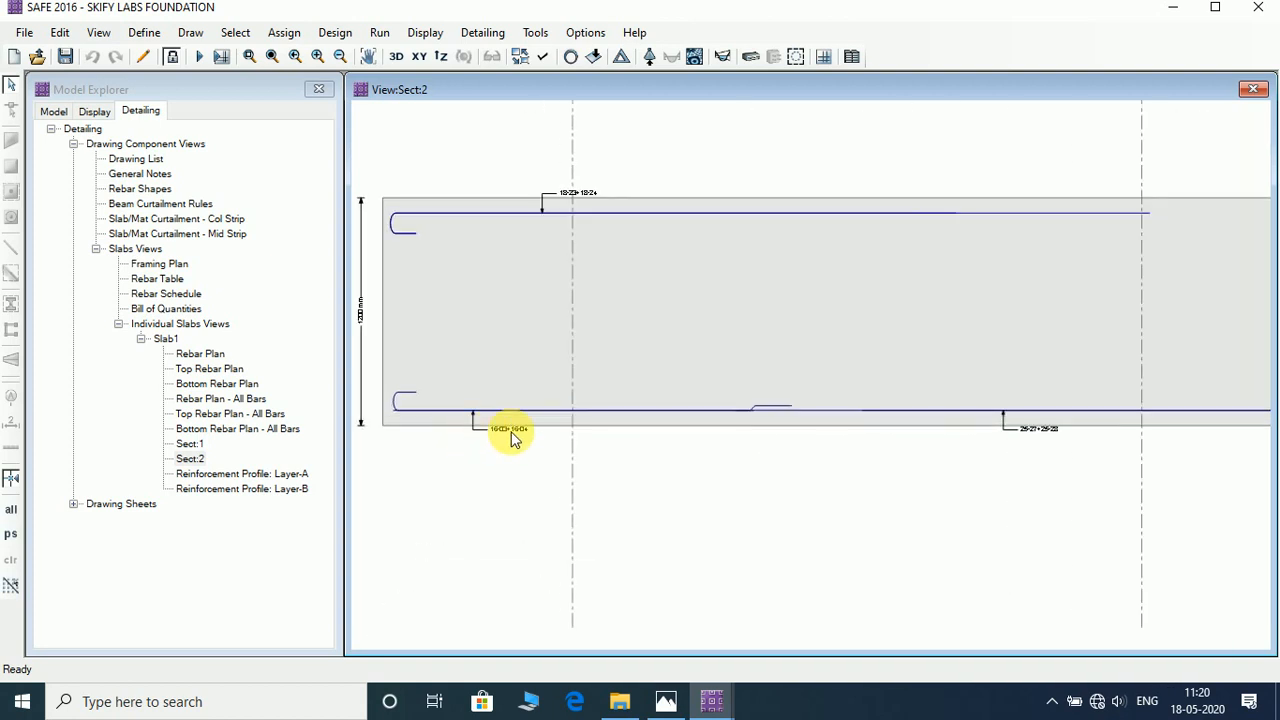
{"action": "scroll", "coordinate": [511, 438], "scroll_direction": "up", "scroll_amount": 4}
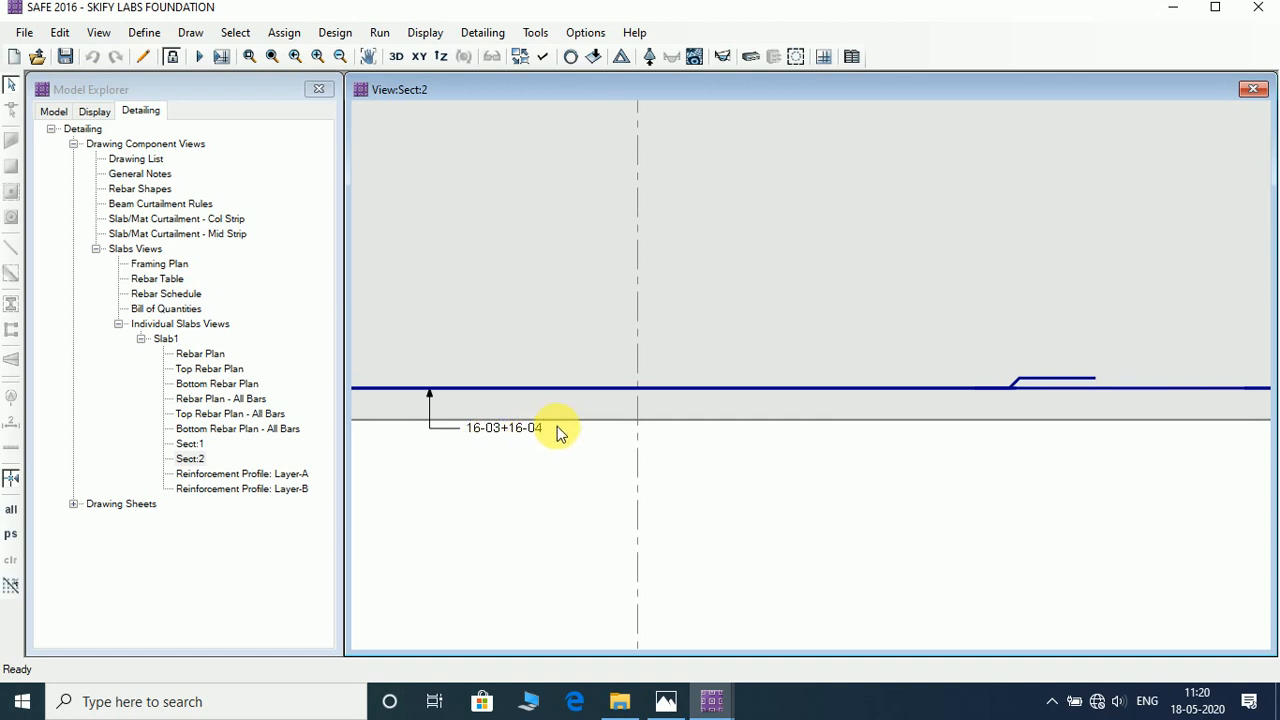
{"action": "scroll", "coordinate": [560, 434], "scroll_direction": "down", "scroll_amount": 5}
{"action": "scroll", "coordinate": [686, 489], "scroll_direction": "up", "scroll_amount": 5}
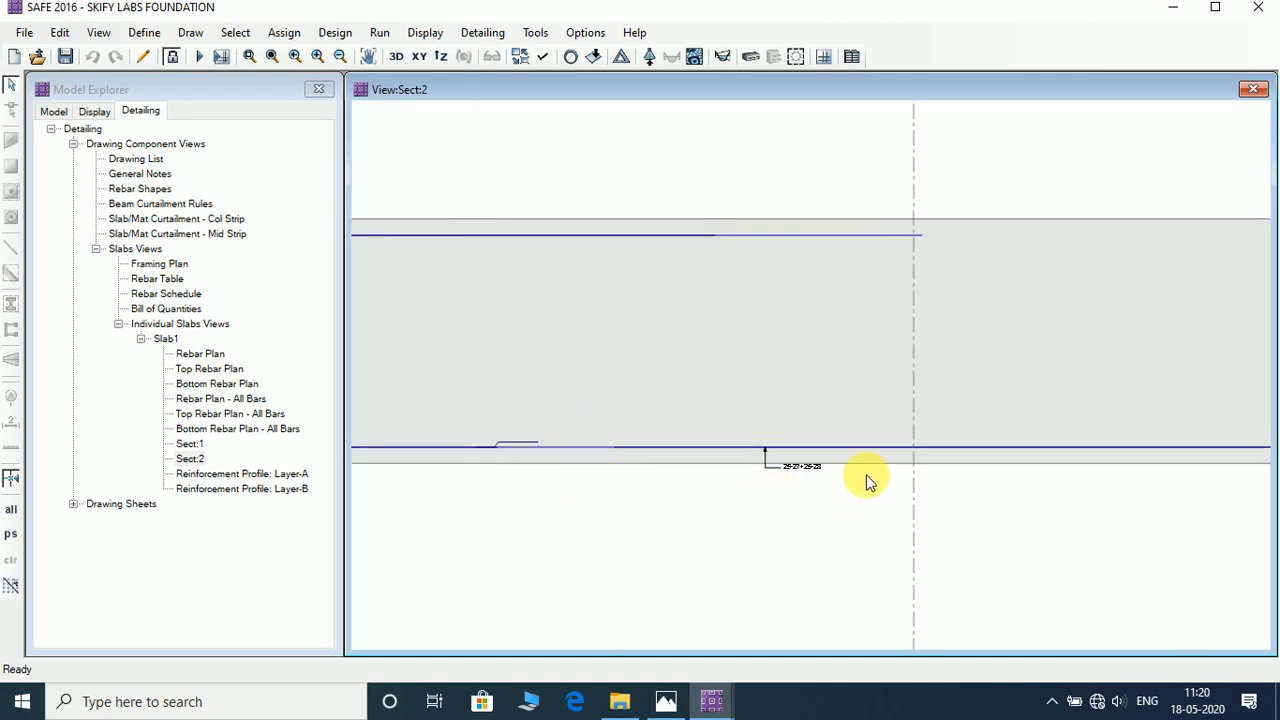
{"action": "scroll", "coordinate": [866, 482], "scroll_direction": "up", "scroll_amount": 3}
{"action": "scroll", "coordinate": [760, 476], "scroll_direction": "down", "scroll_amount": 3}
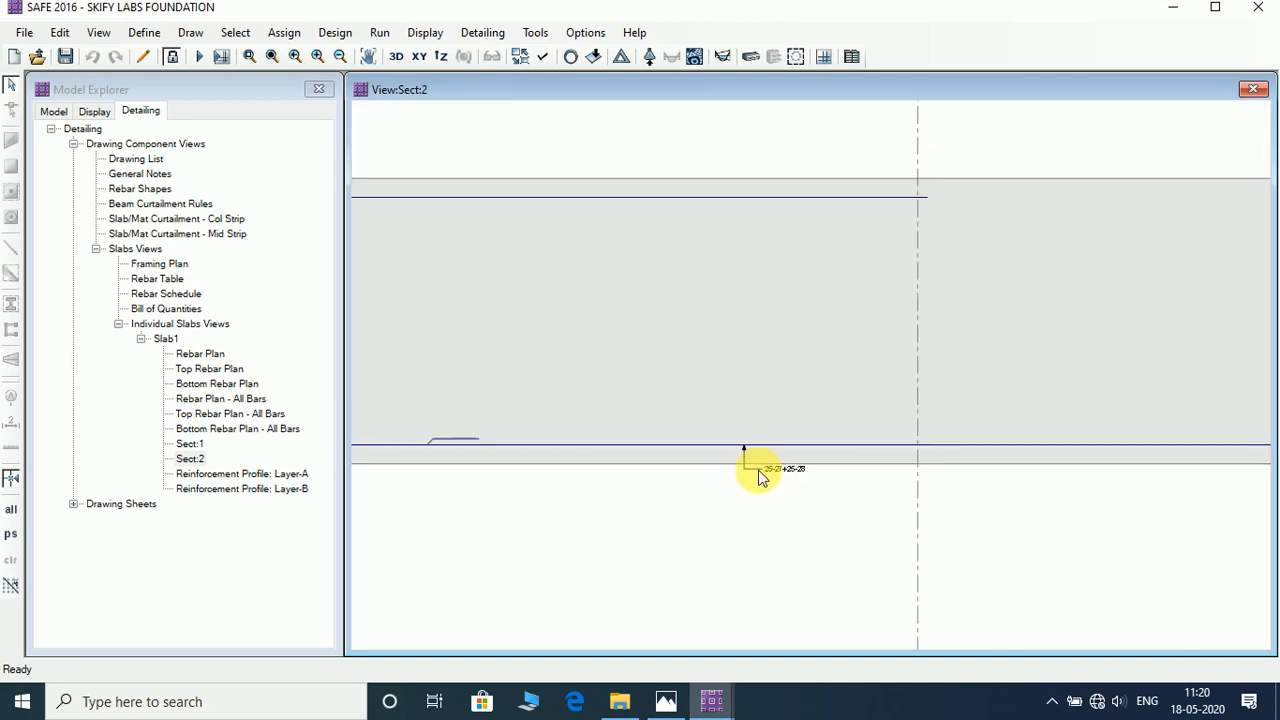
Step: Display Slab1's Layer-A reinforcement profile and read the provided reinforcement percentage under an interior column
{"action": "double_click", "coordinate": [236, 475]}
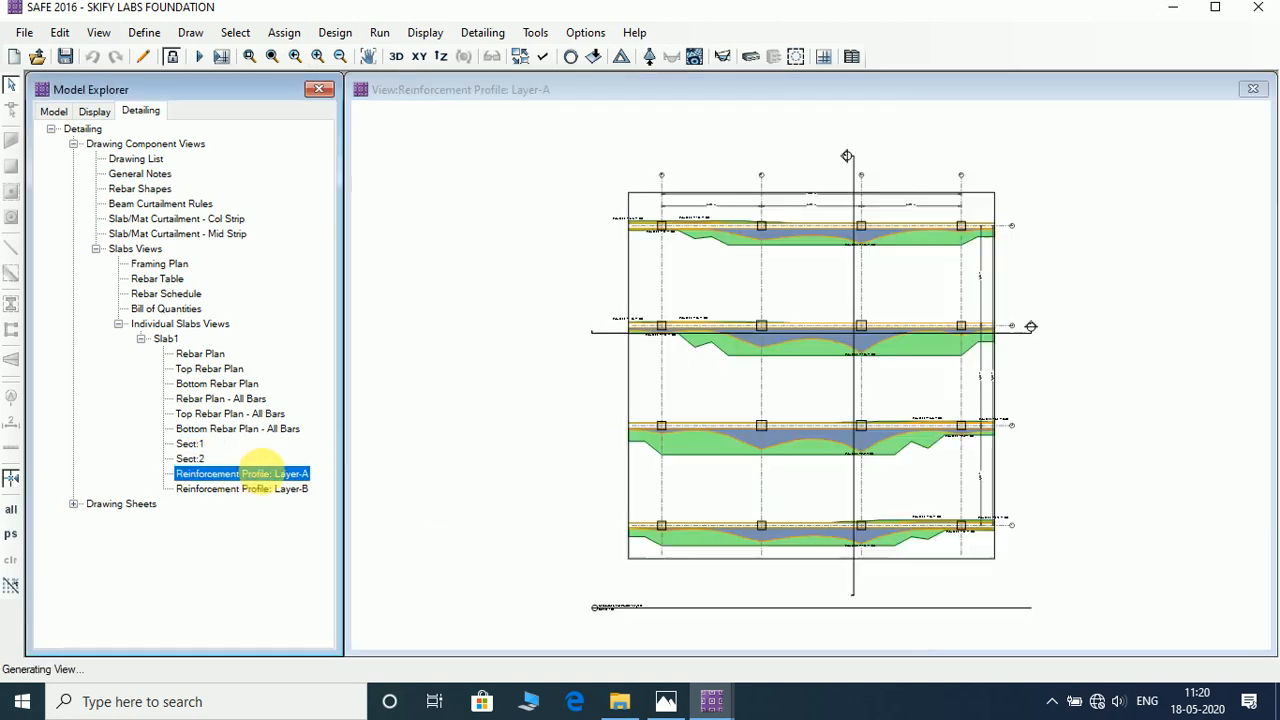
{"action": "scroll", "coordinate": [750, 345], "scroll_direction": "up", "scroll_amount": 3}
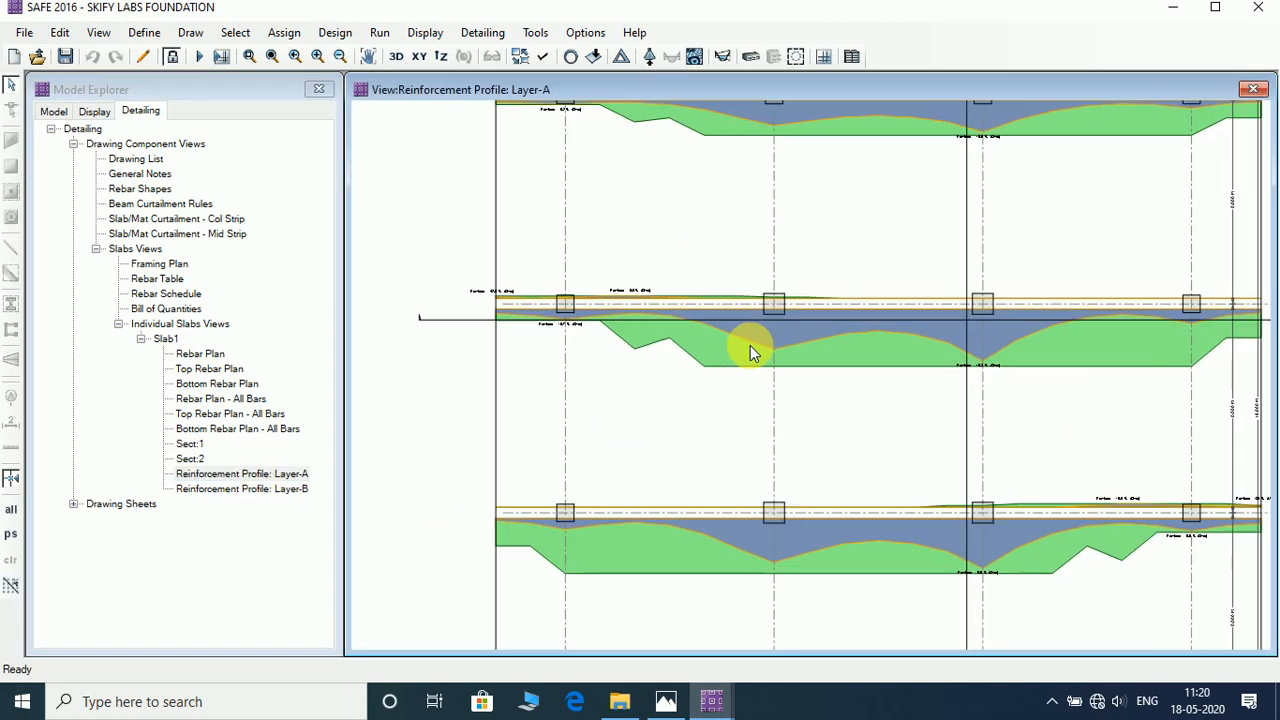
{"action": "scroll", "coordinate": [750, 345], "scroll_direction": "down", "scroll_amount": 2}
{"action": "scroll", "coordinate": [910, 360], "scroll_direction": "up", "scroll_amount": 6}
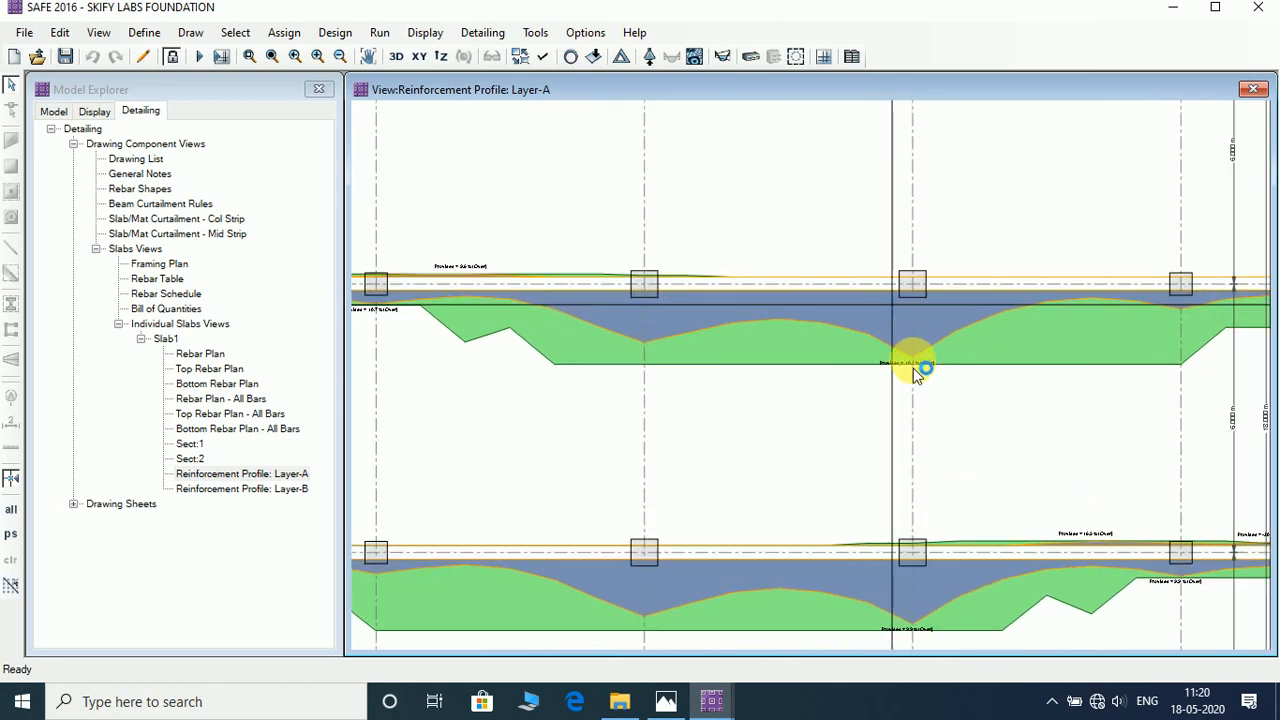
{"action": "scroll", "coordinate": [906, 390], "scroll_direction": "up", "scroll_amount": 2}
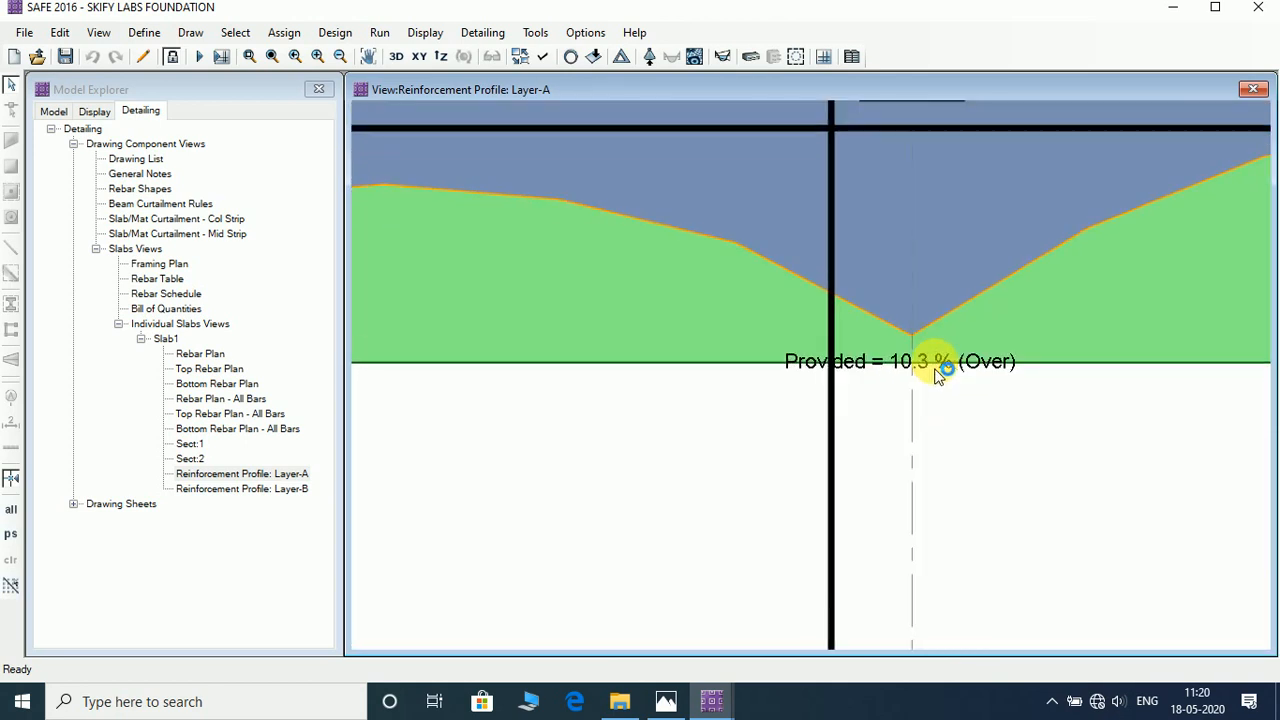
Step: Examine the provided reinforcement percentages along Slab1's Layer-A profile, from the interior columns to the slab edge
{"action": "scroll", "coordinate": [925, 362], "scroll_direction": "down", "scroll_amount": 5}
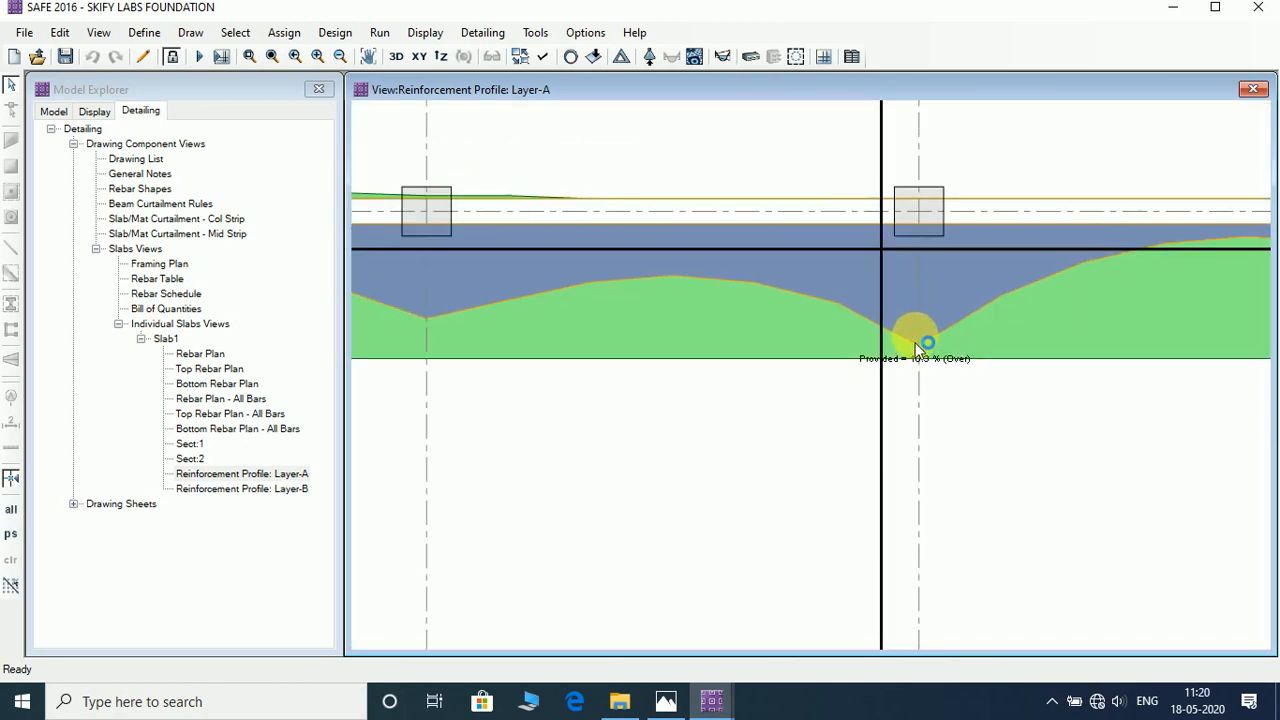
{"action": "scroll", "coordinate": [524, 305], "scroll_direction": "up", "scroll_amount": 1}
{"action": "scroll", "coordinate": [943, 486], "scroll_direction": "down", "scroll_amount": 1}
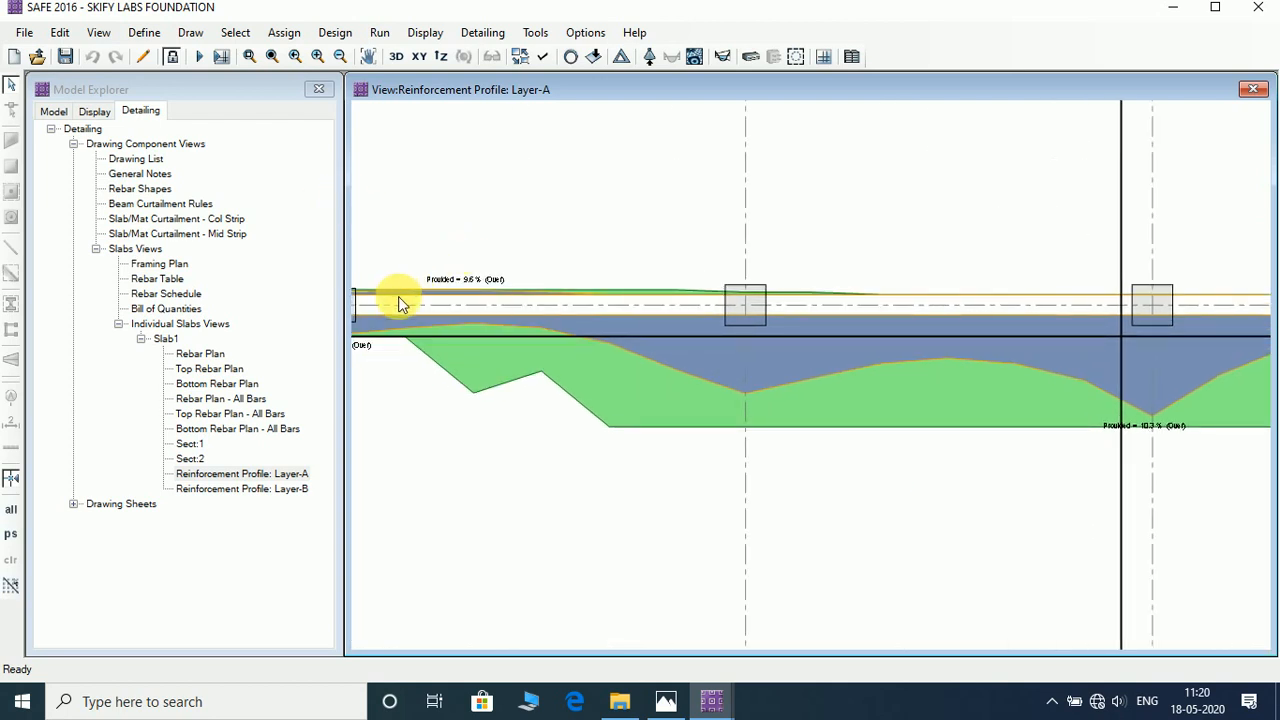
{"action": "scroll", "coordinate": [452, 277], "scroll_direction": "up", "scroll_amount": 1}
{"action": "middle_click_drag", "start_coordinate": [494, 346], "coordinate": [894, 306]}
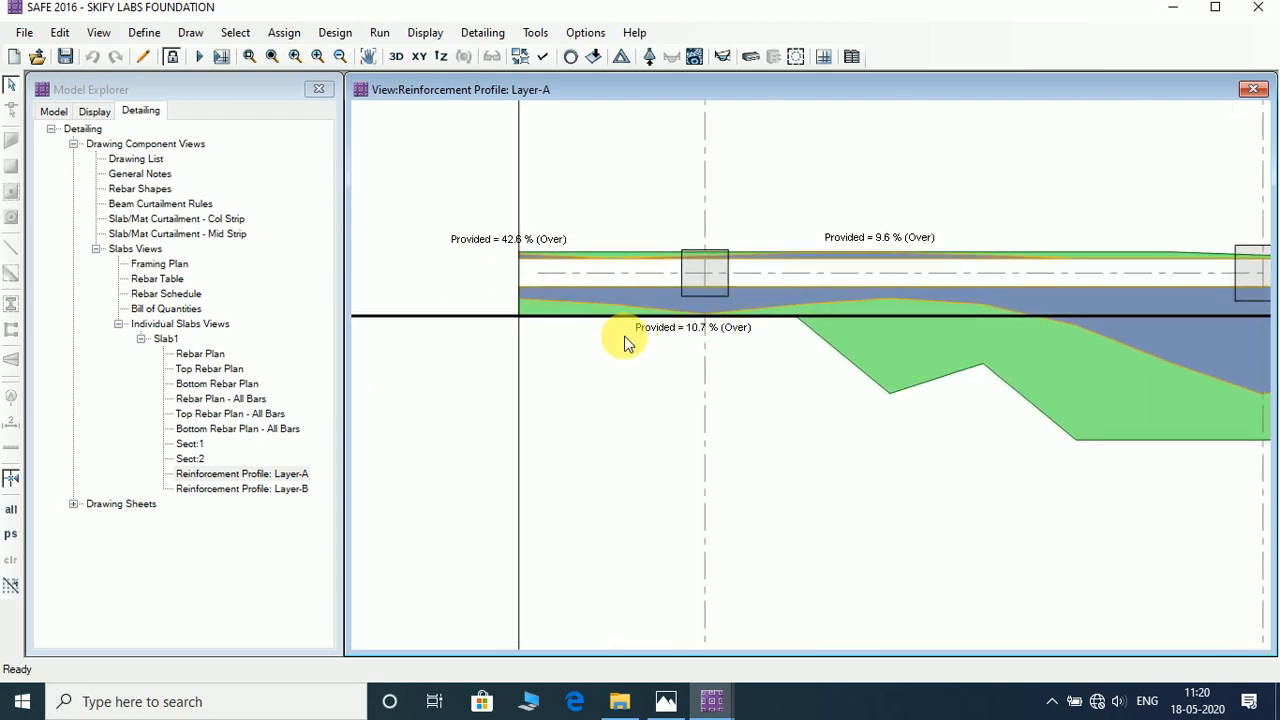
{"action": "scroll", "coordinate": [630, 337], "scroll_direction": "down", "scroll_amount": 4}
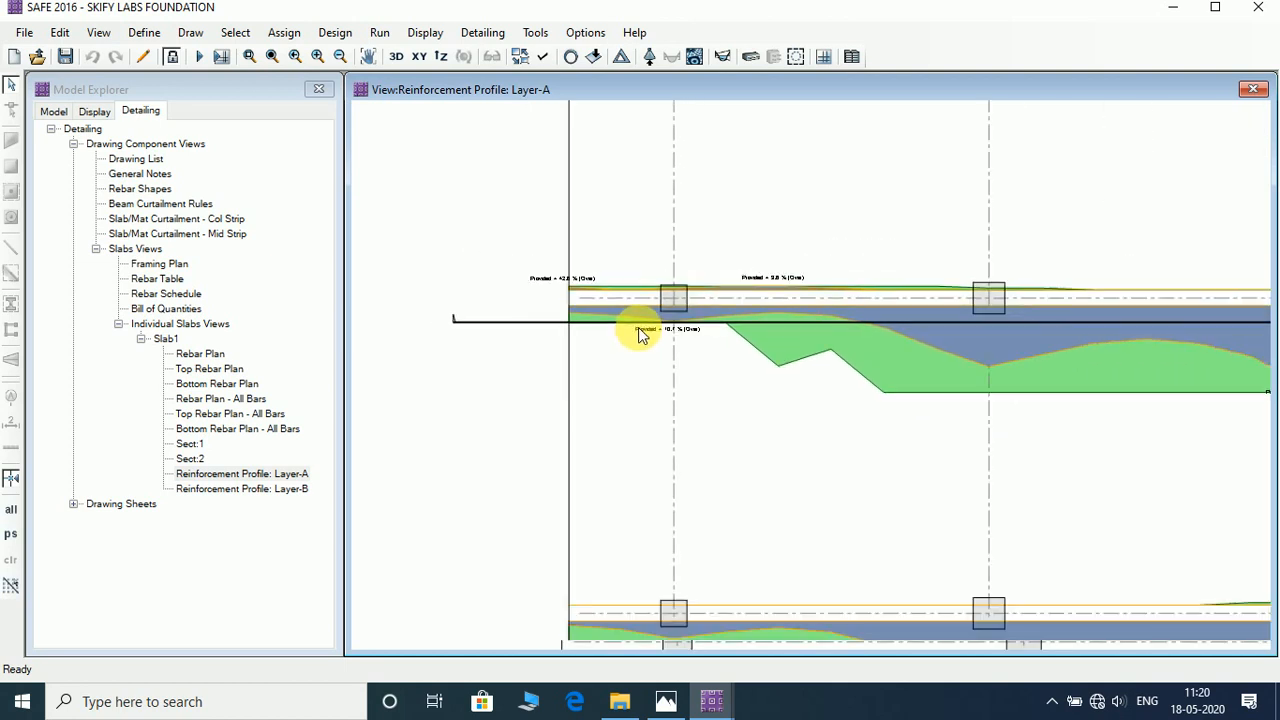
Step: Display Slab1's Layer-B reinforcement profile and examine the provided reinforcement along grid lines A to D
{"action": "double_click", "coordinate": [262, 489]}
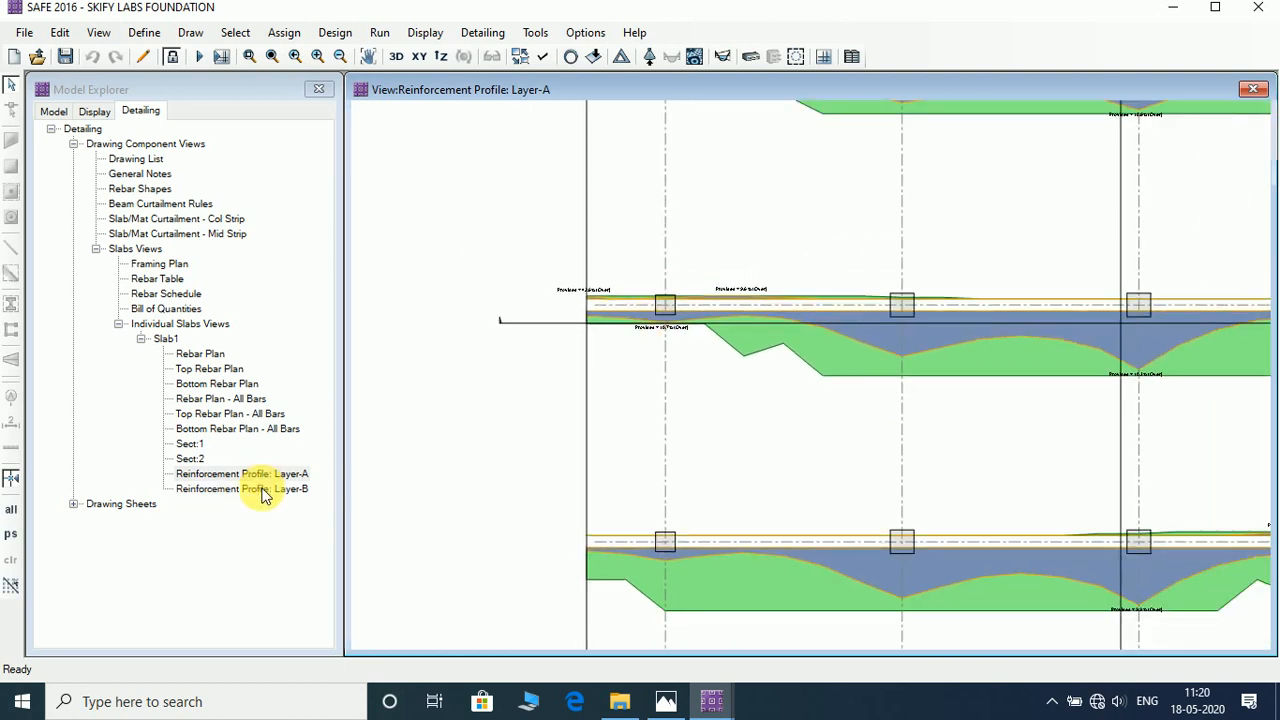
{"action": "scroll", "coordinate": [777, 280], "scroll_direction": "up", "scroll_amount": 4}
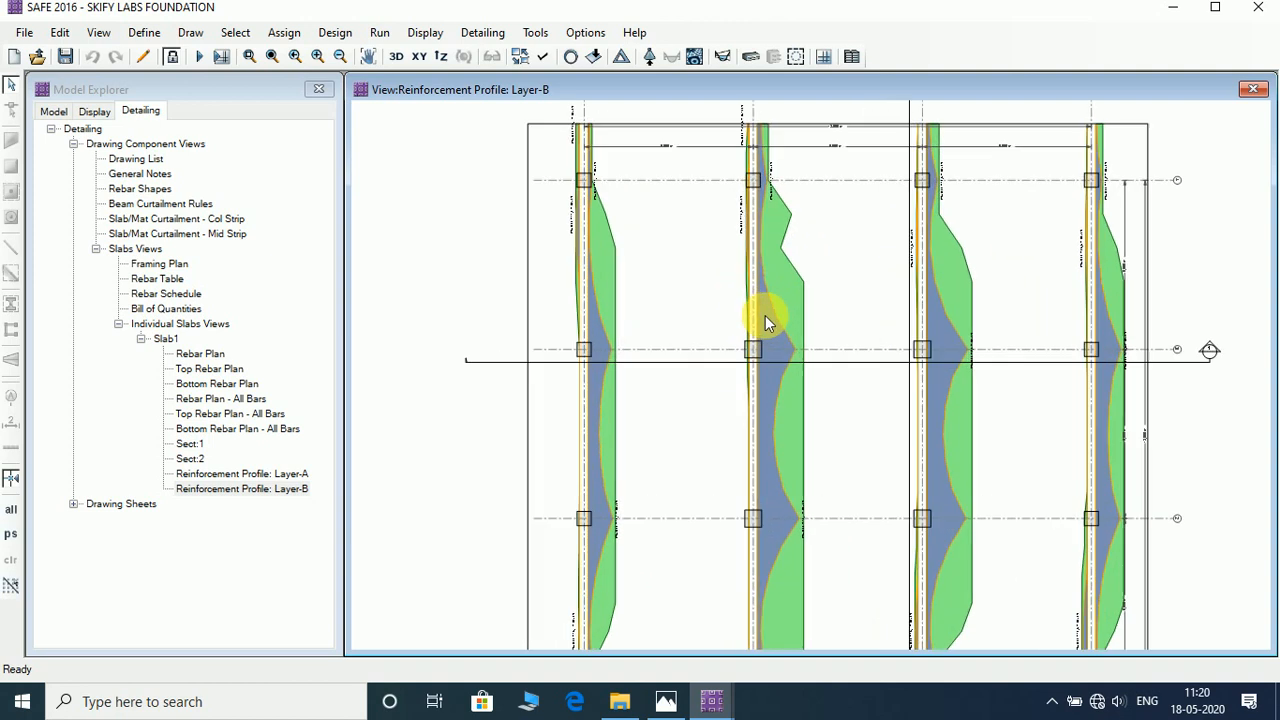
{"action": "scroll", "coordinate": [764, 334], "scroll_direction": "up", "scroll_amount": 2}
{"action": "middle_click_drag", "start_coordinate": [806, 277], "coordinate": [729, 337]}
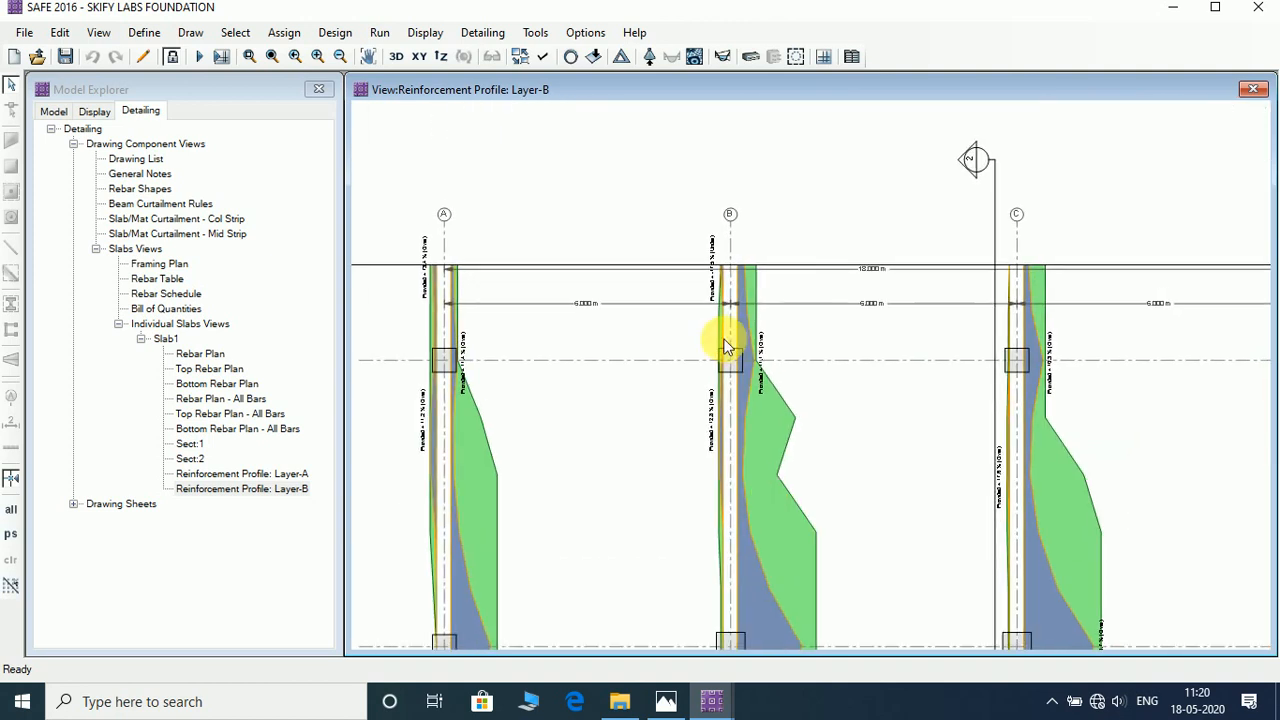
{"action": "scroll", "coordinate": [700, 408], "scroll_direction": "up", "scroll_amount": 2}
{"action": "scroll", "coordinate": [700, 408], "scroll_direction": "up", "scroll_amount": 1}
{"action": "scroll", "coordinate": [706, 420], "scroll_direction": "down", "scroll_amount": 3}
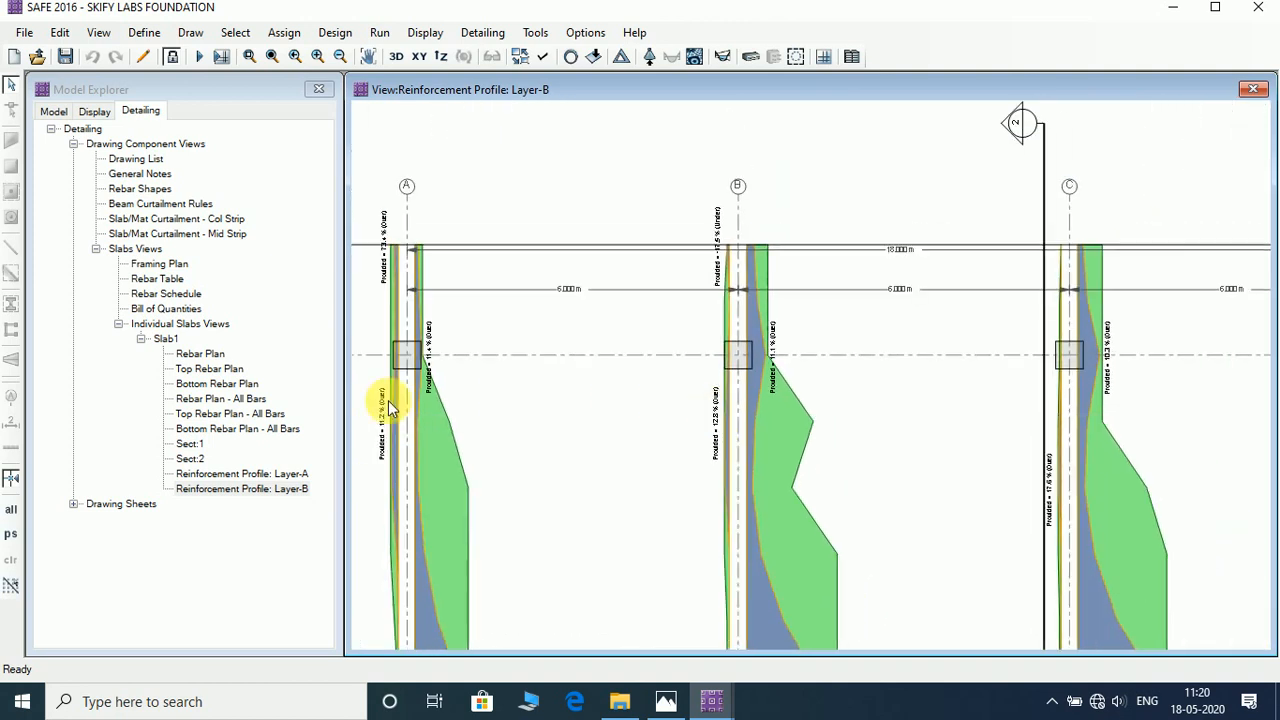
{"action": "scroll", "coordinate": [811, 414], "scroll_direction": "down", "scroll_amount": 3}
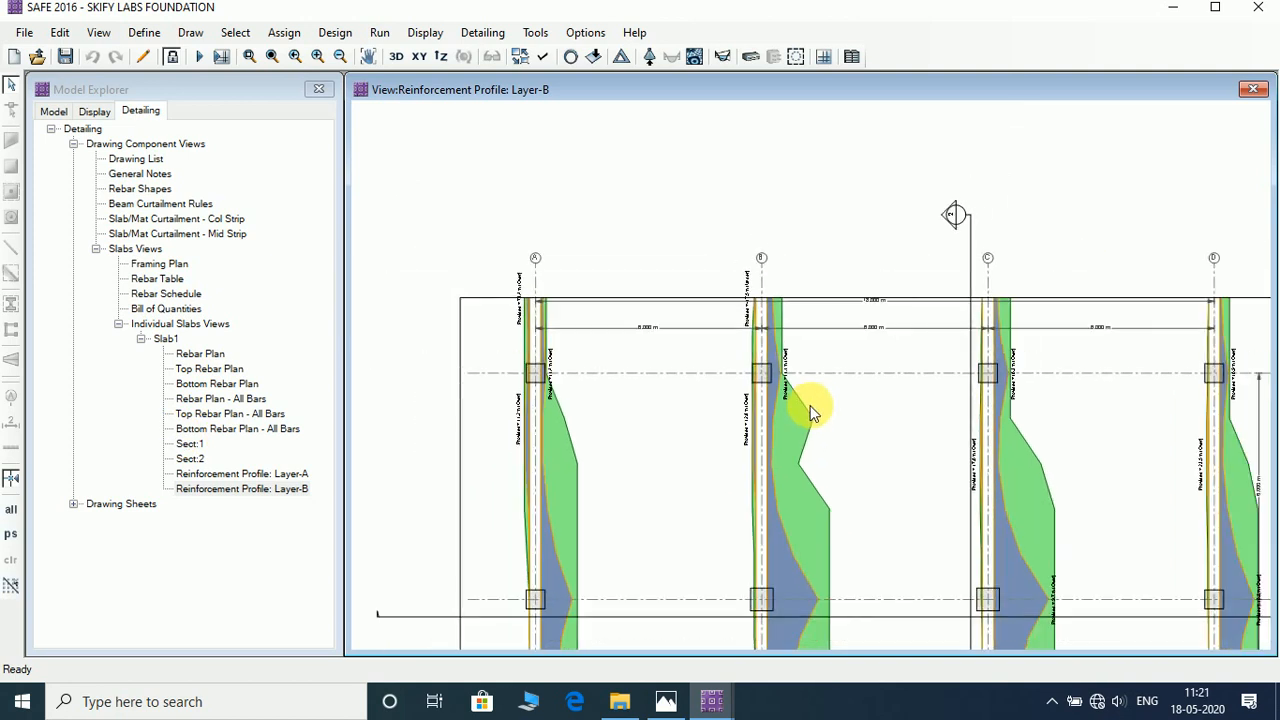
{"action": "middle_click_drag", "start_coordinate": [770, 520], "coordinate": [774, 189]}
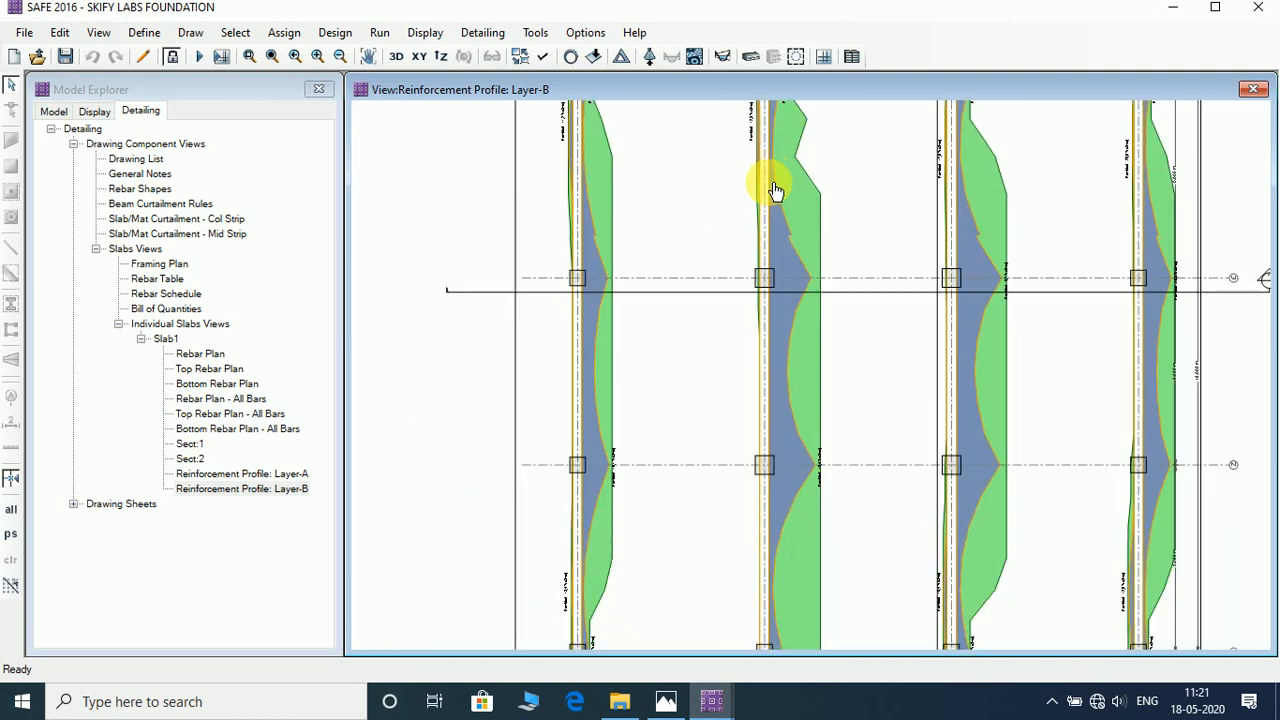
Step: Expand the drawing sheets and display the Cover Sheet to read its cover note
{"action": "double_click", "coordinate": [84, 506]}
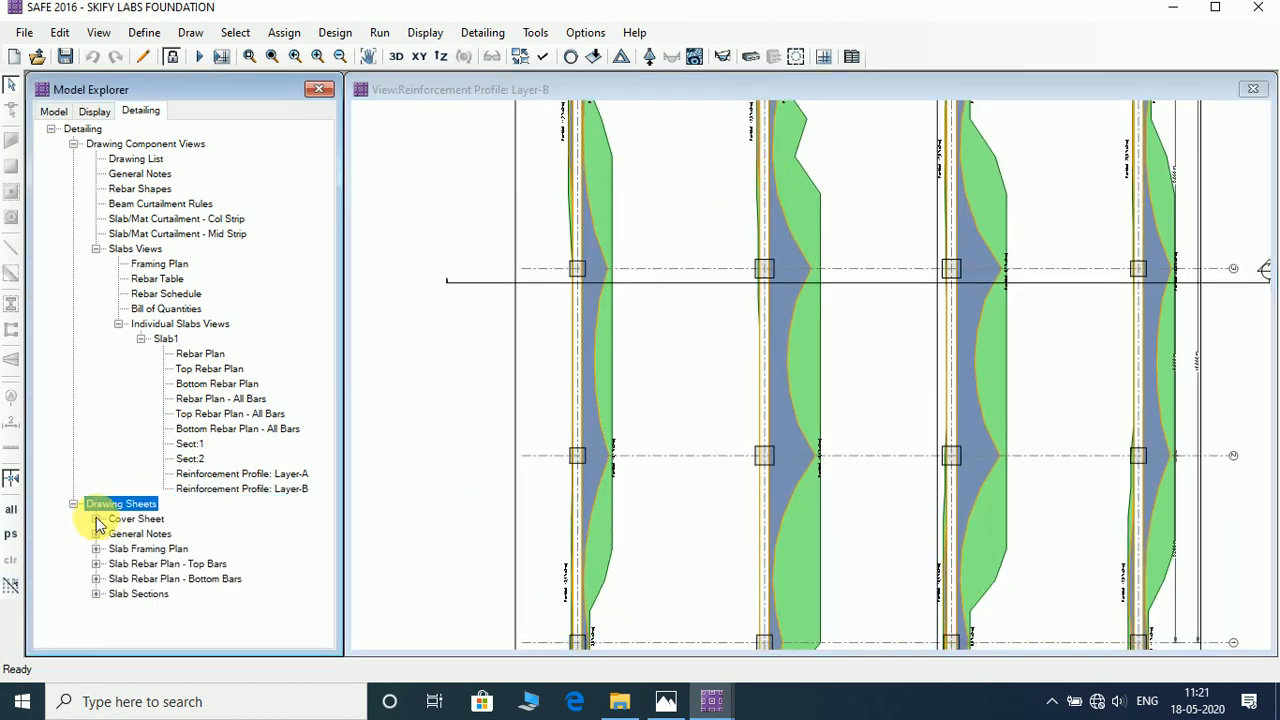
{"action": "double_click", "coordinate": [100, 521]}
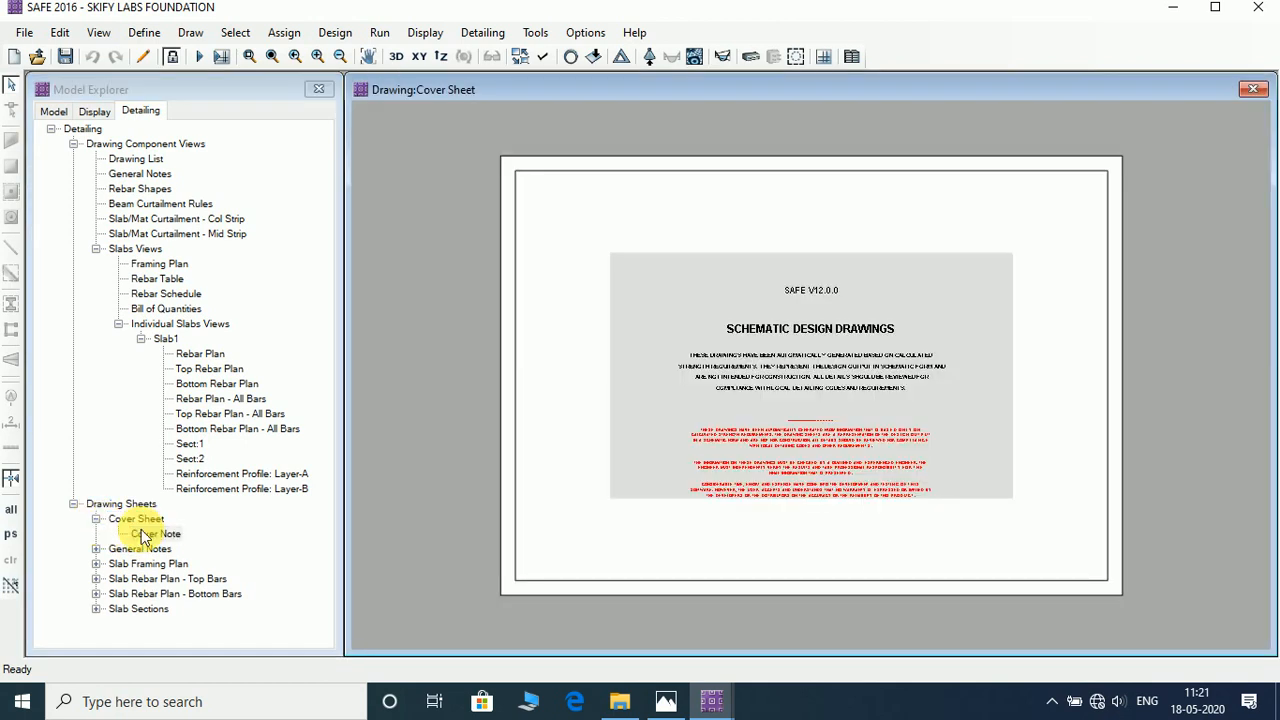
{"action": "scroll", "coordinate": [748, 378], "scroll_direction": "up", "scroll_amount": 2}
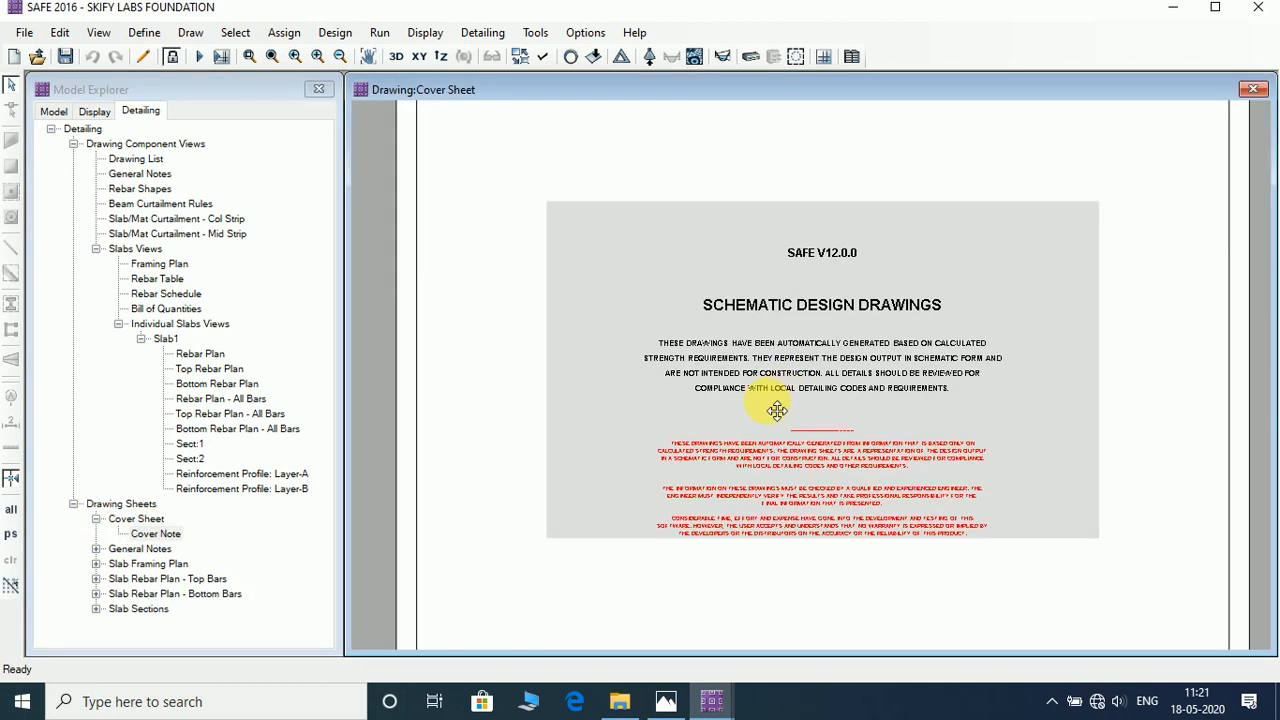
Step: Display the General Notes drawing sheet and highlight its List of Drawings, General Notes and Rebar Shape Codes views in turn
{"action": "left_click", "coordinate": [128, 551]}
{"action": "double_click", "coordinate": [128, 558]}
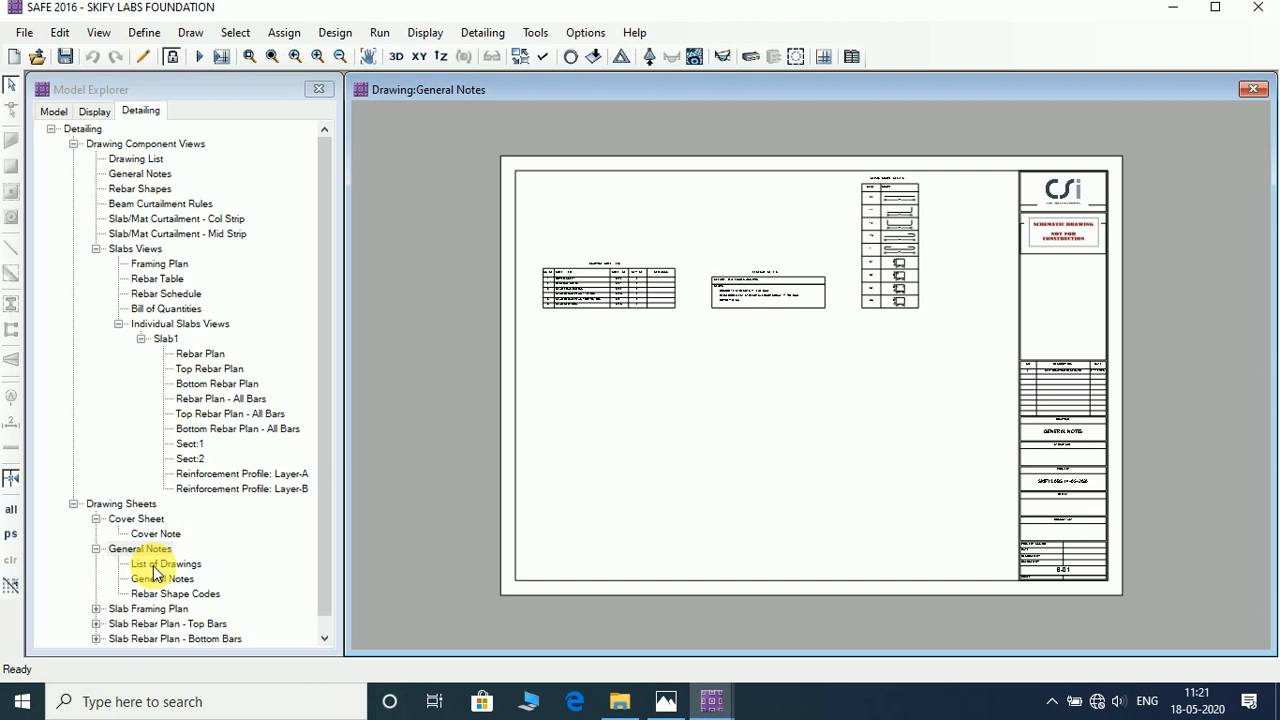
{"action": "left_click", "coordinate": [155, 566]}
{"action": "left_click", "coordinate": [155, 583]}
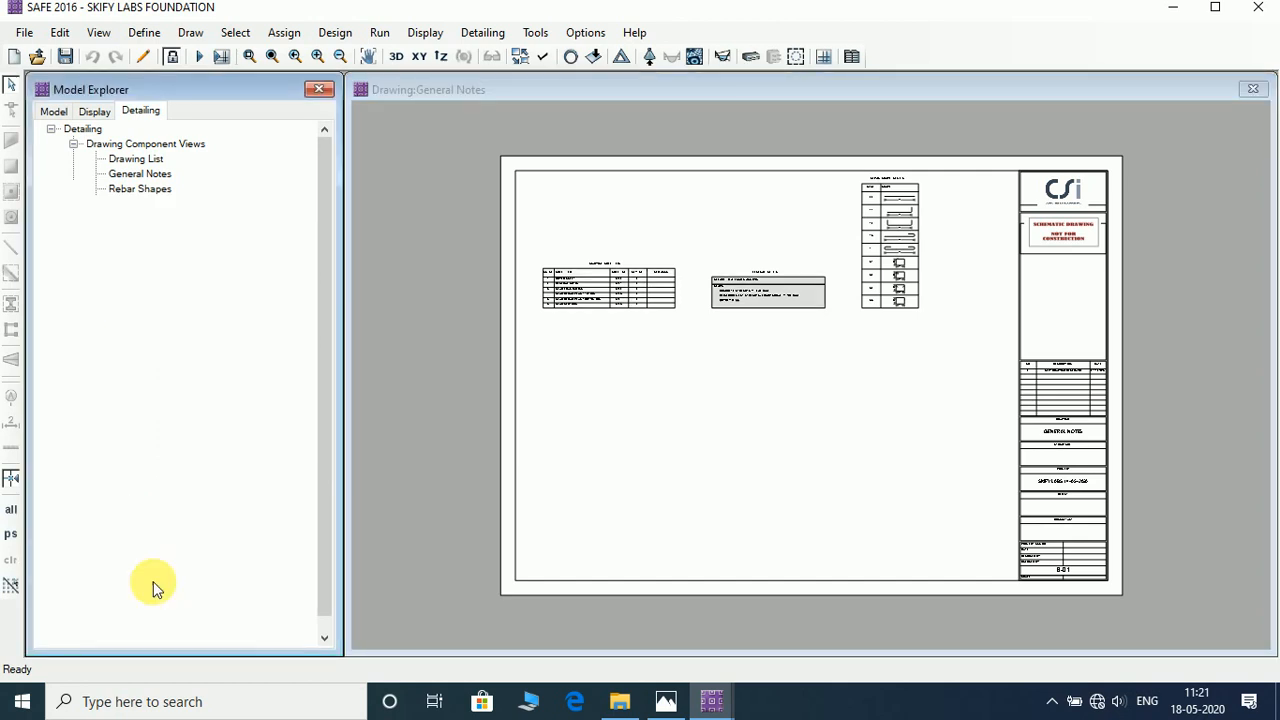
{"action": "left_click", "coordinate": [155, 594]}
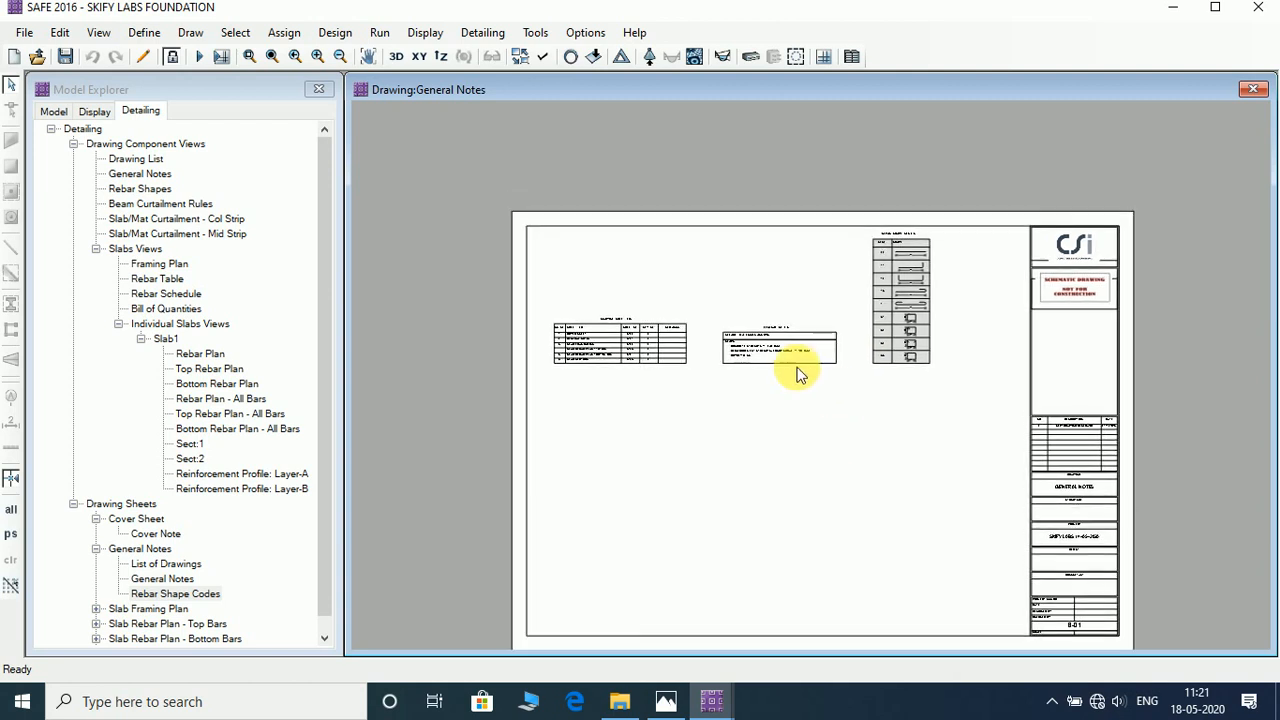
Step: Try scaling the Rebar Shape Codes view on the General Notes sheet to 75% and to 25%
{"action": "right_click", "coordinate": [796, 341]}
{"action": "mouse_move", "coordinate": [888, 352]}
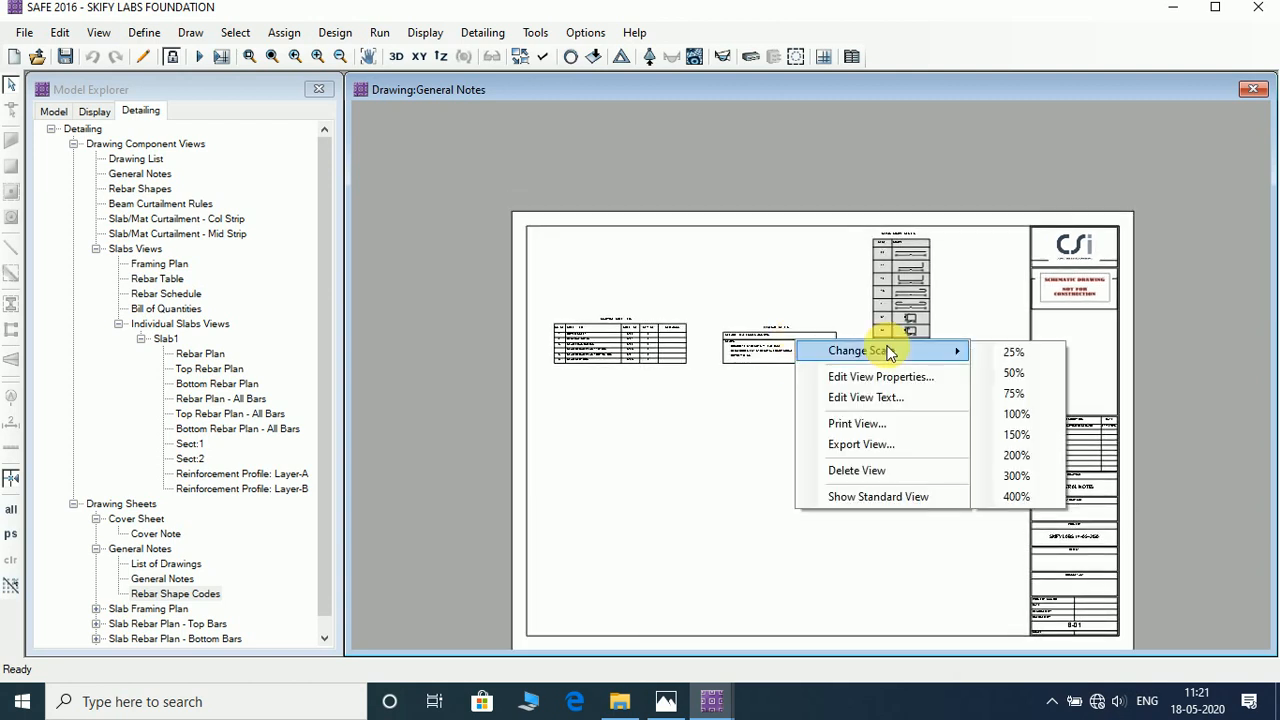
{"action": "left_click", "coordinate": [1008, 396]}
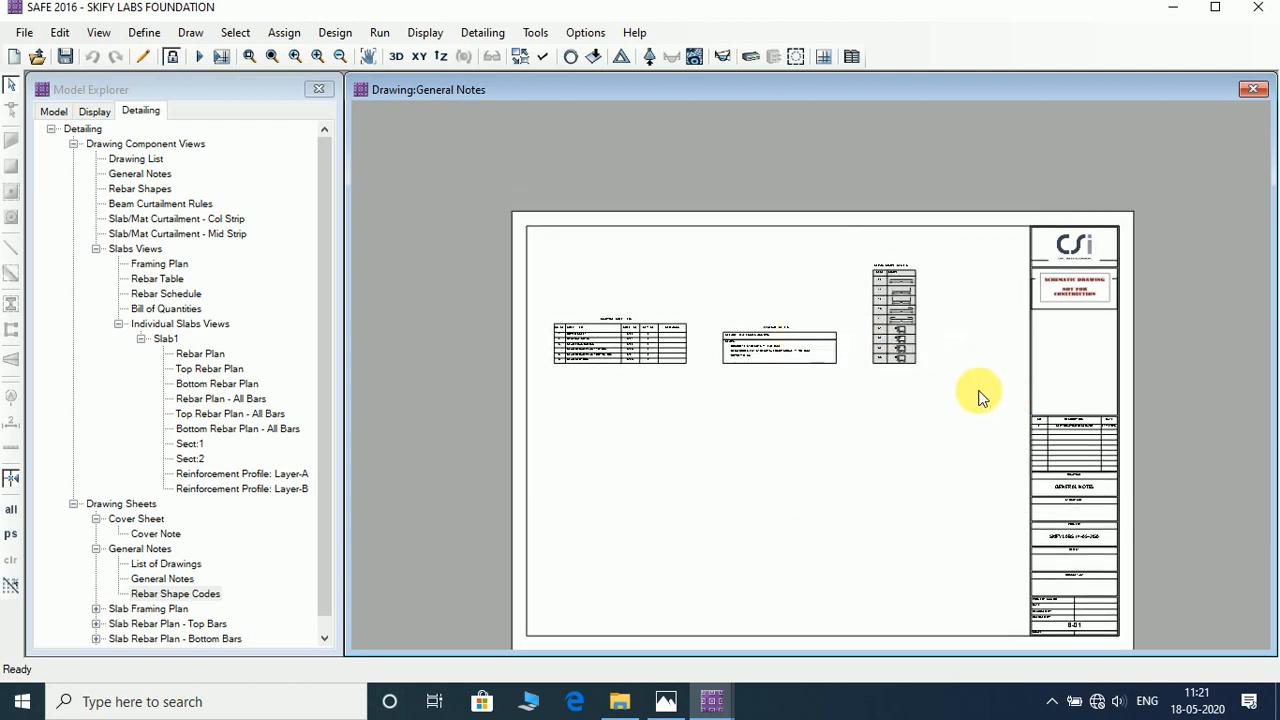
{"action": "right_click", "coordinate": [777, 357]}
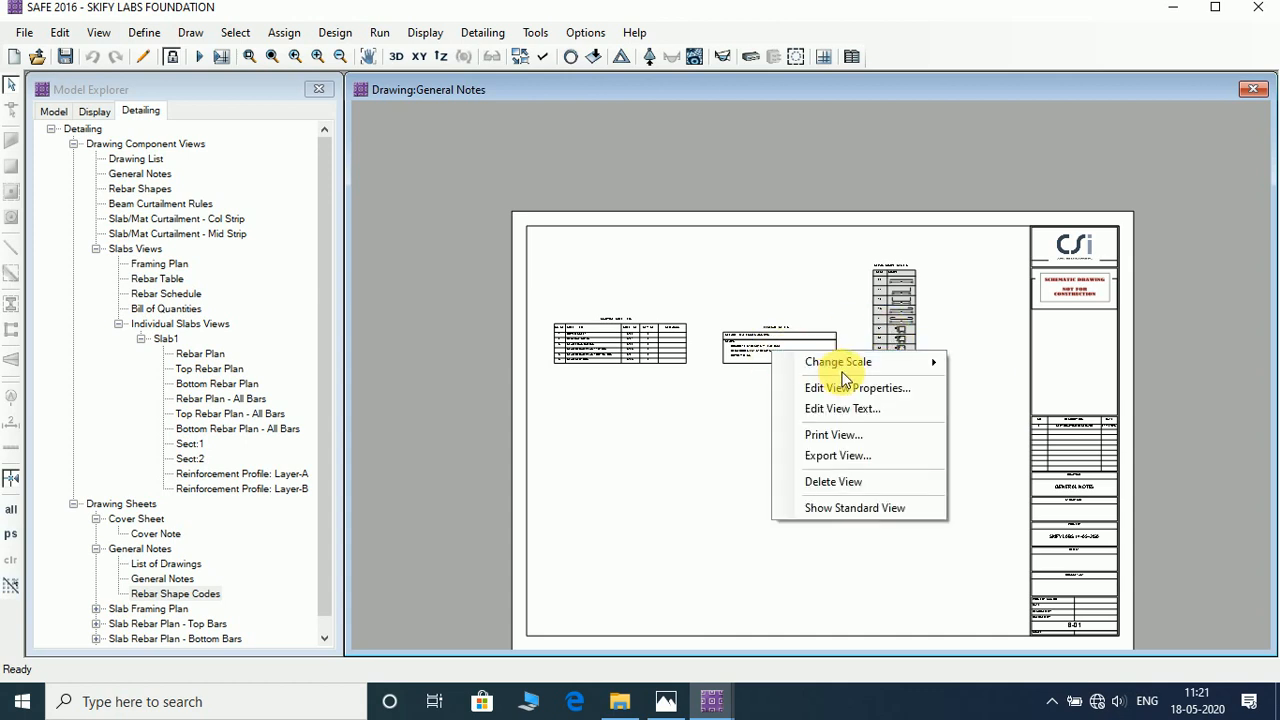
{"action": "mouse_move", "coordinate": [860, 366]}
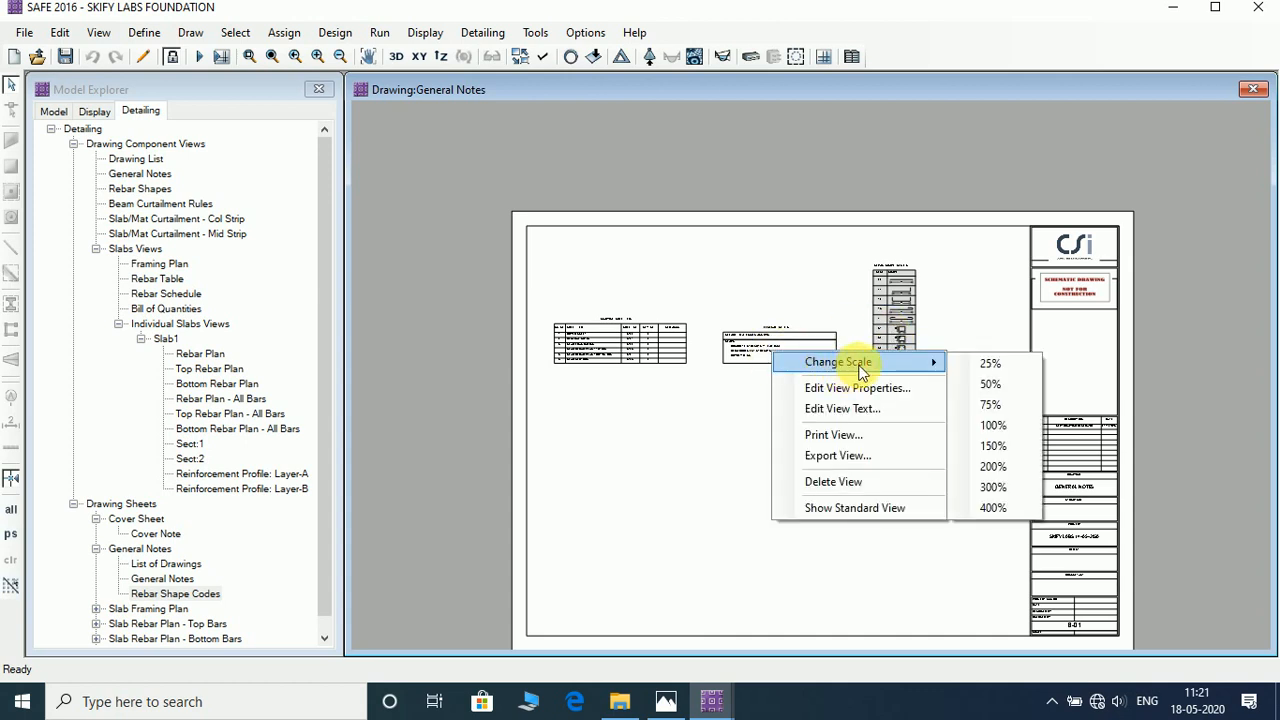
{"action": "left_click", "coordinate": [993, 366]}
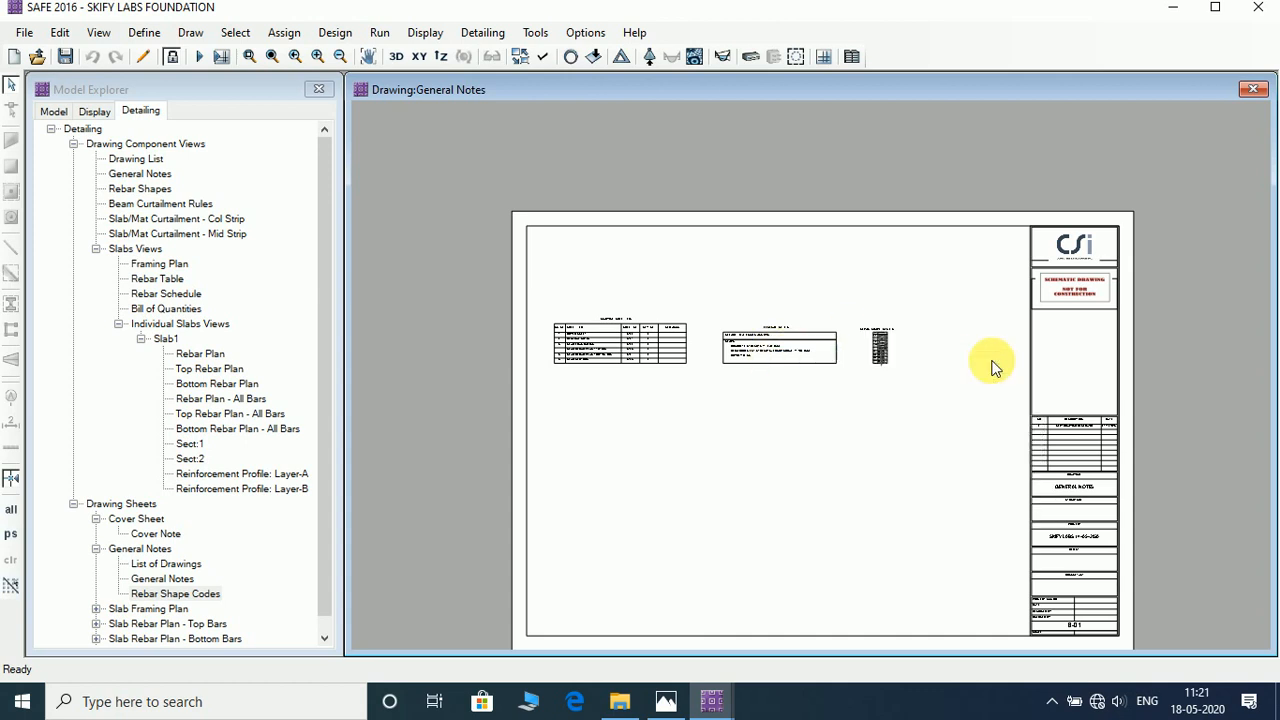
Step: Scale the Rebar Shape Codes view to 300% and move it down to fit inside the sheet border beside the title block
{"action": "right_click", "coordinate": [879, 348]}
{"action": "mouse_move", "coordinate": [928, 362]}
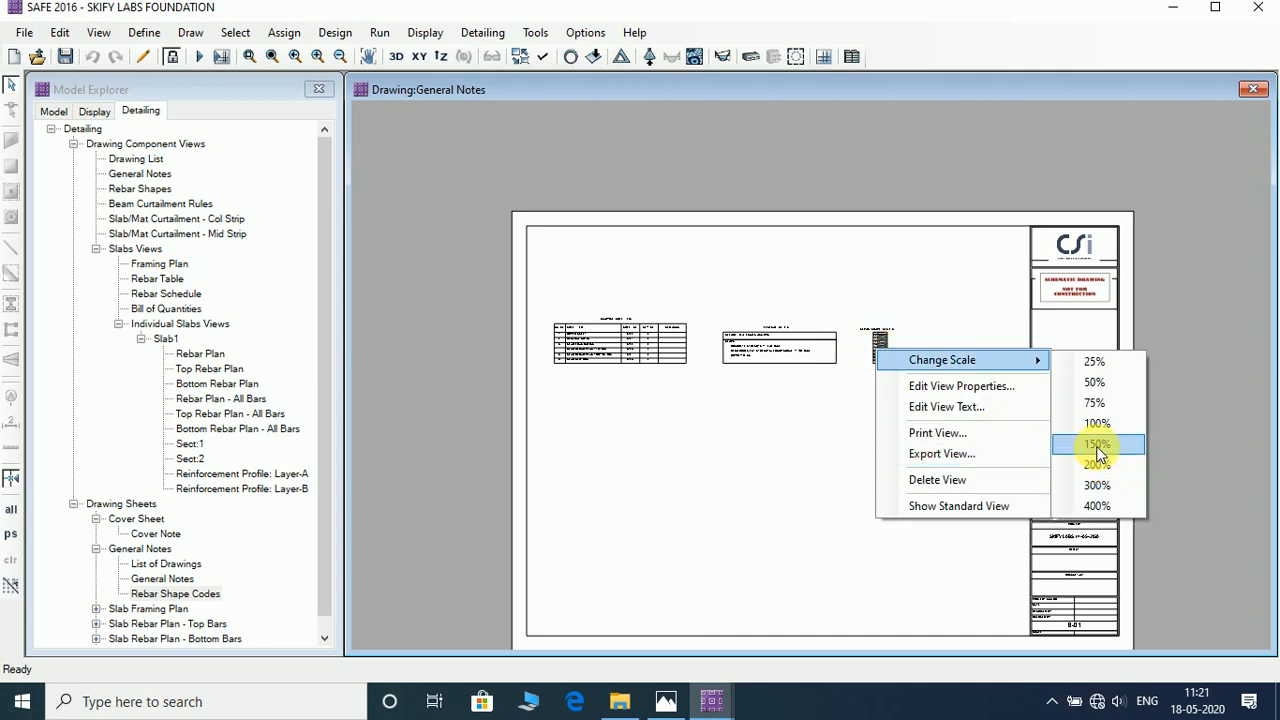
{"action": "left_click", "coordinate": [1106, 487]}
{"action": "left_click_drag", "start_coordinate": [988, 310], "coordinate": [977, 555]}
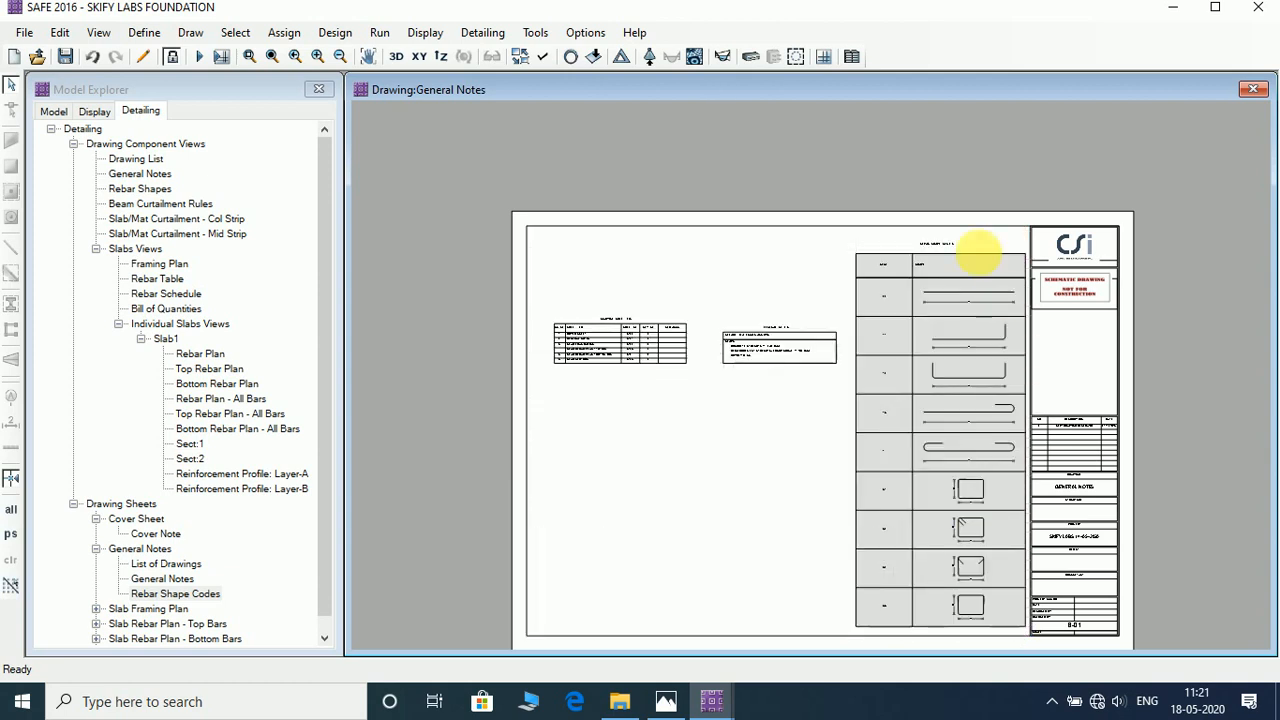